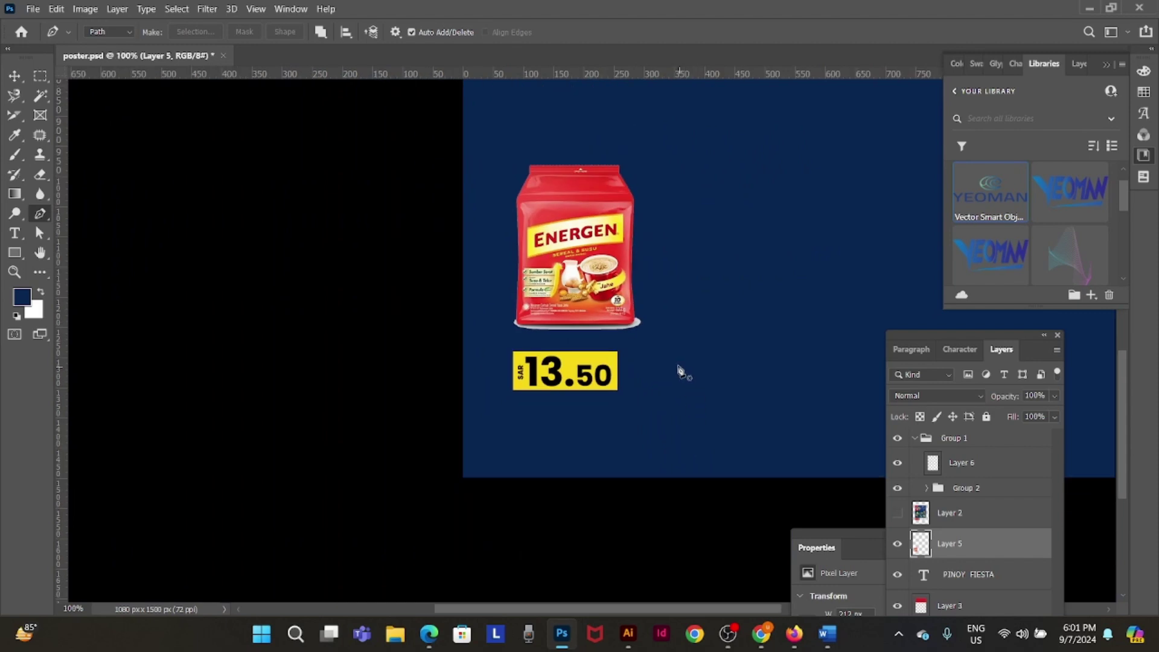
- Select Layer 5, the layer holding the Energen packet image, with the Move tool
click(15, 75)
drag(657, 318, 434, 537)
drag(458, 245, 440, 435)
drag(468, 504, 472, 287)
drag(428, 379, 440, 427)
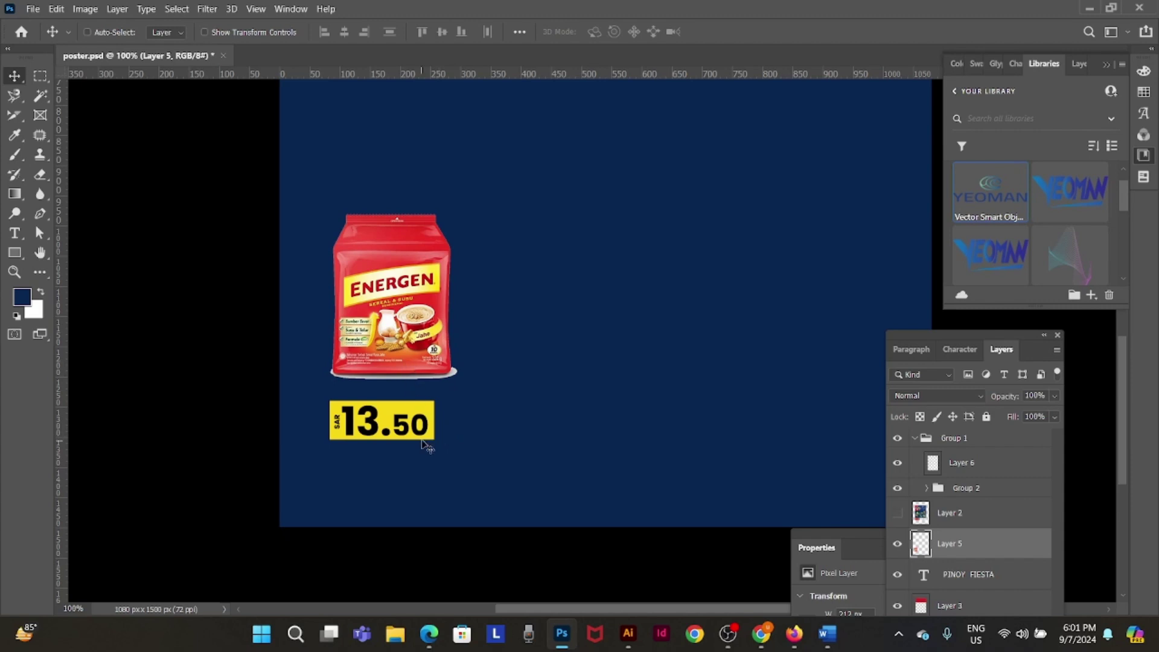
right_click(414, 247)
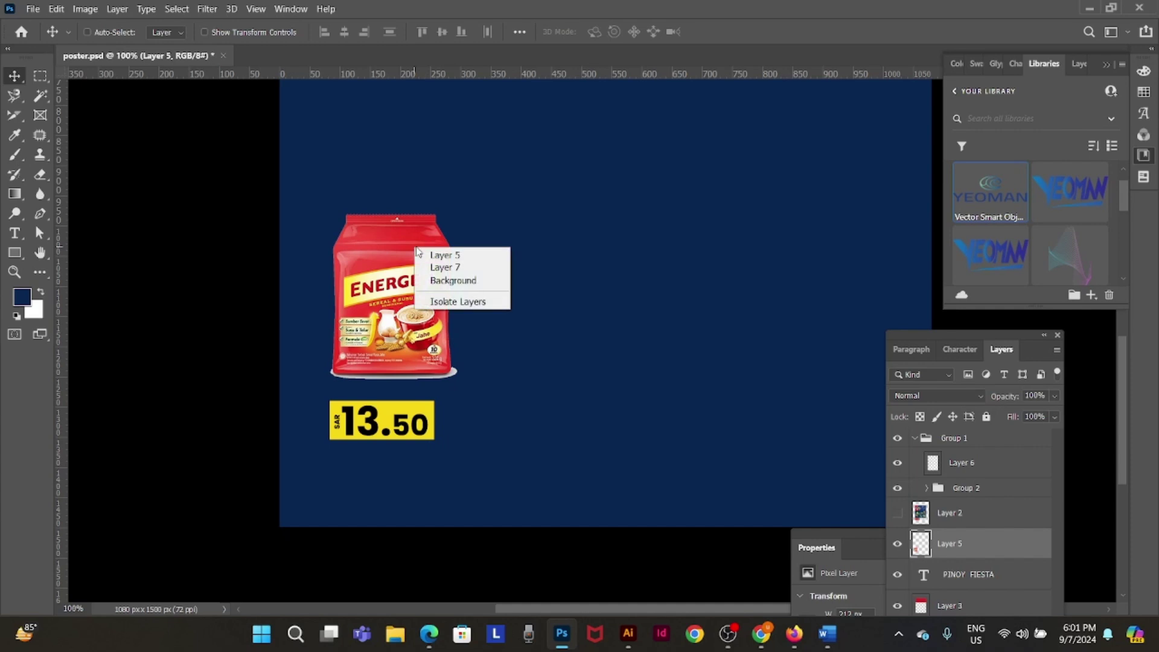
click(477, 257)
- Trace a closed Pen path along the Energen packet's bottom edge and around its grey shadow, and convert it to a selection
ctrl+click(427, 379)
ctrl+click(427, 378)
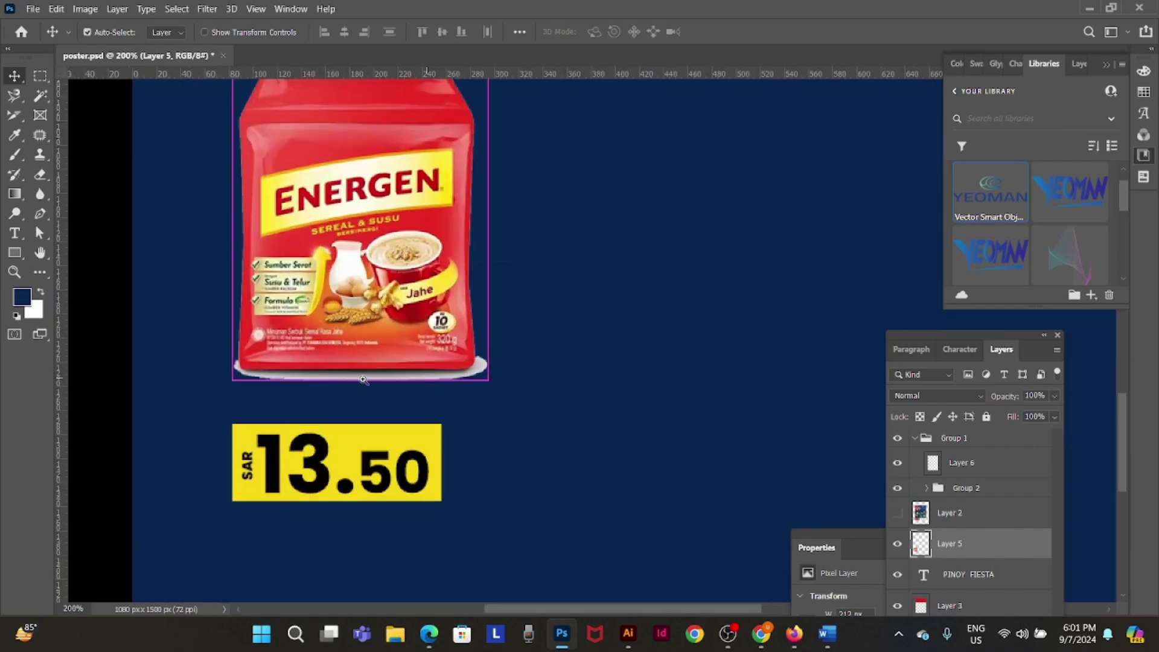
key(p)
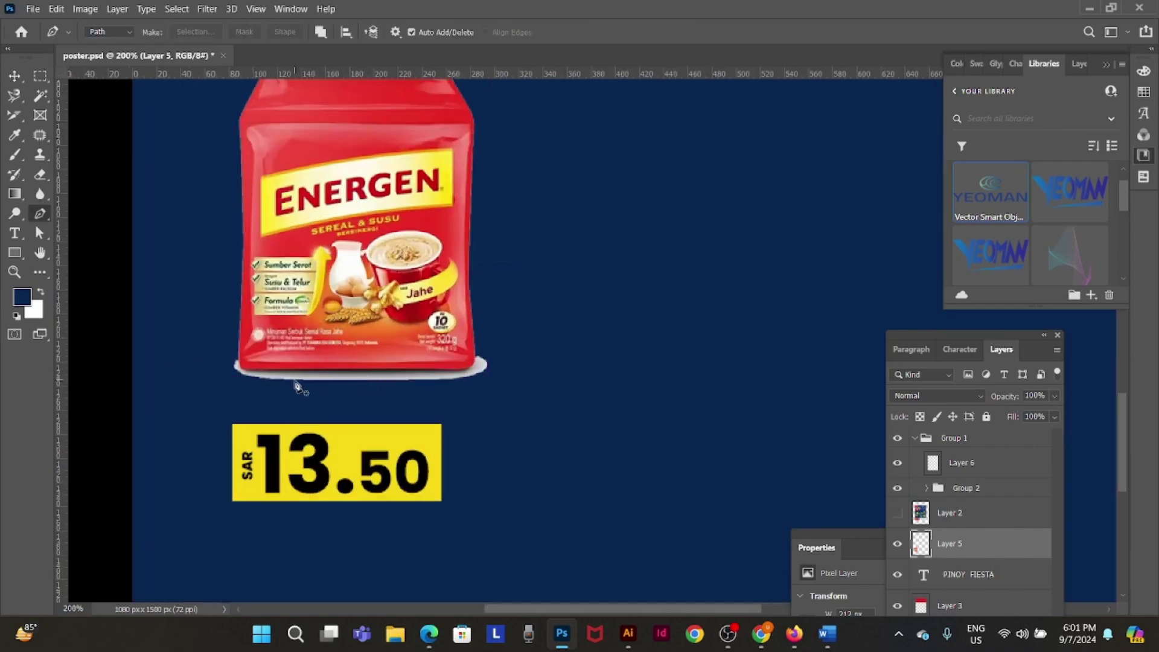
ctrl+click(262, 374)
ctrl+click(240, 348)
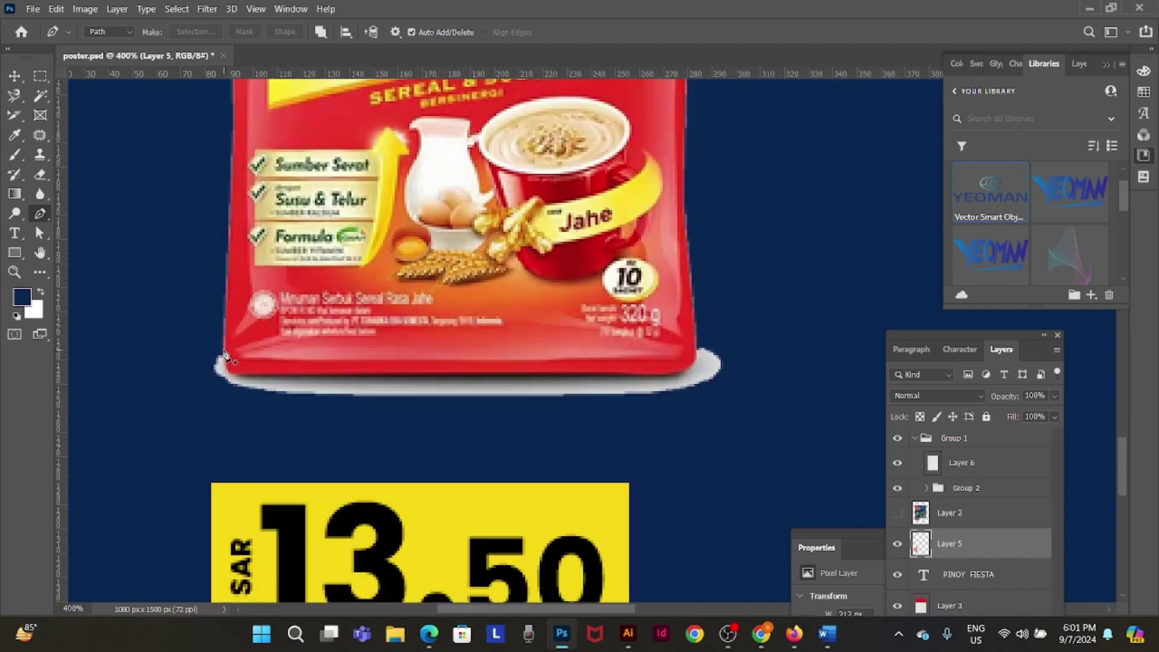
click(224, 350)
drag(247, 372, 269, 375)
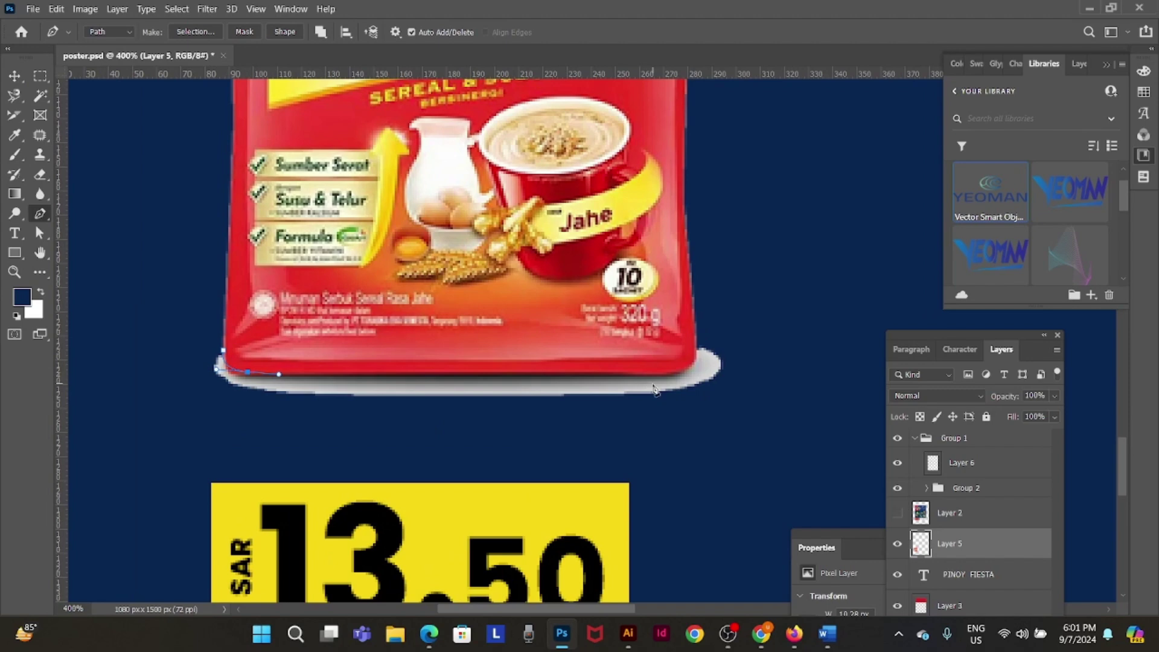
drag(670, 371, 758, 380)
key(ctrl+z)
drag(733, 423, 701, 437)
drag(238, 427, 172, 423)
click(178, 319)
key(ctrl+Return)
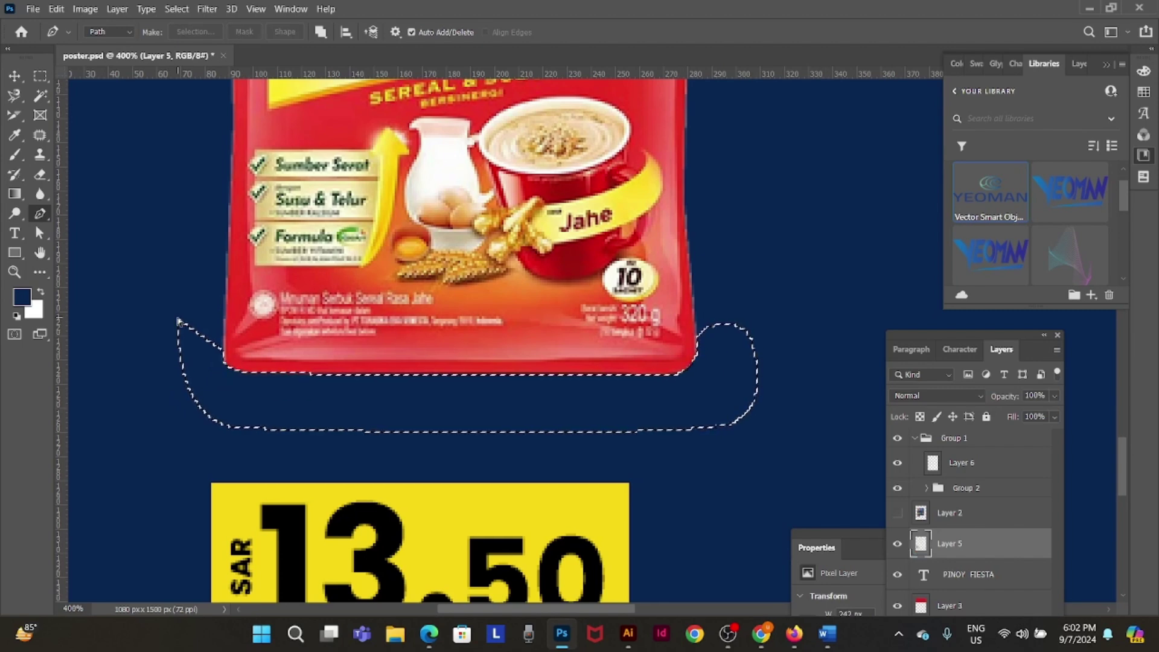
- Delete the selected grey shadow beneath the Energen packet and clear the selection
key(Delete)
key(ctrl+d)
key(v)
alt+click(436, 324)
alt+click(436, 325)
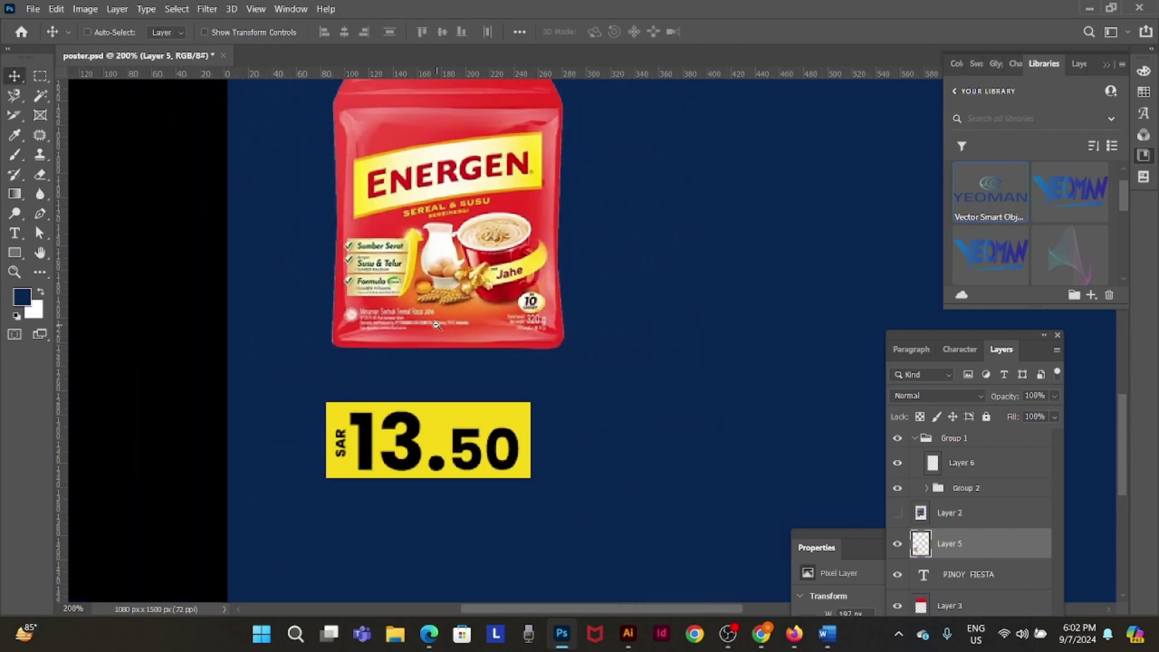
alt+click(435, 325)
- Review the whole poster layout in full-screen mode, from the PINOY FIESTA header to the Energen price label
key(f)
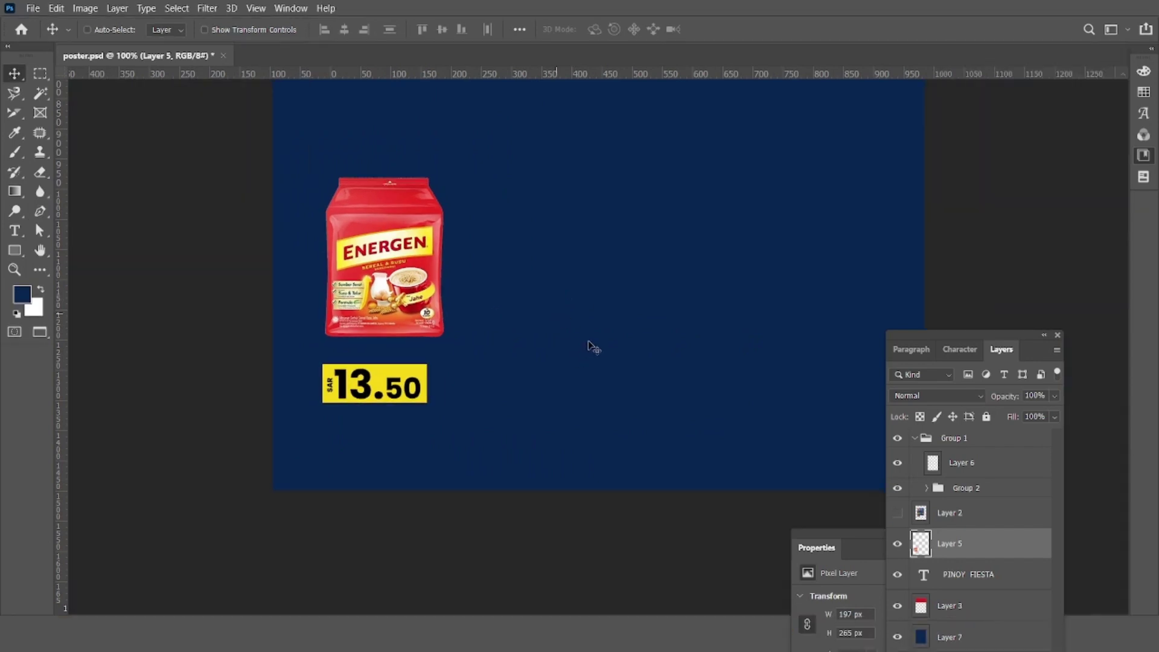
key(ctrl)
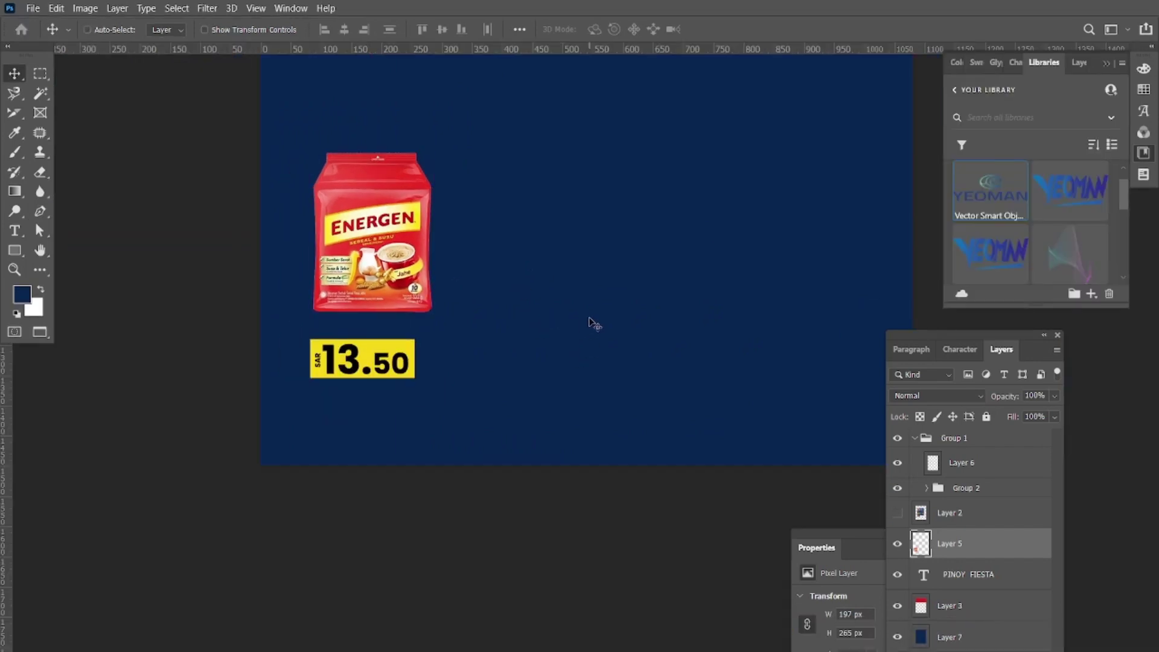
drag(601, 207, 530, 388)
drag(512, 130, 570, 353)
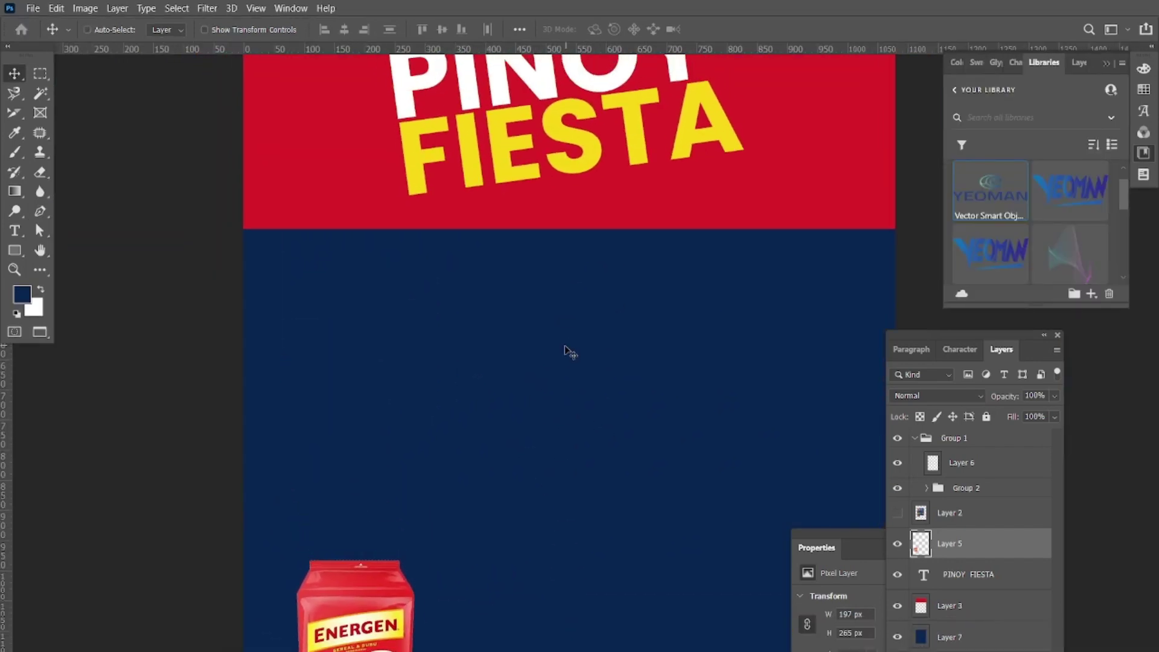
alt+click(596, 285)
alt+click(597, 285)
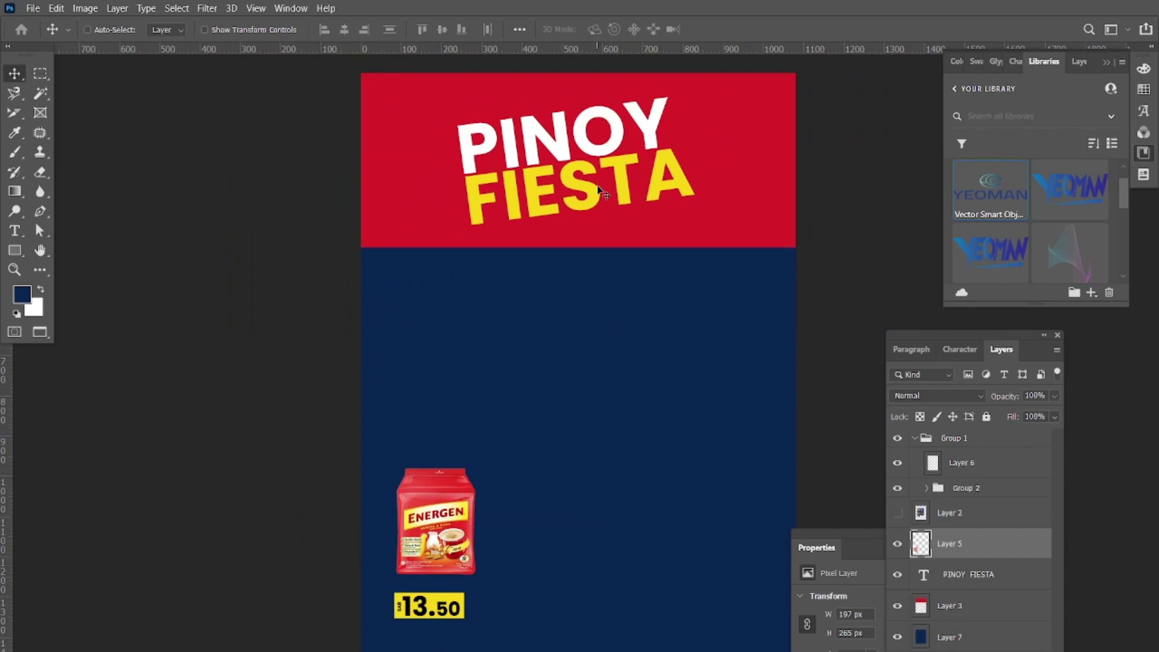
ctrl+click(508, 560)
key(alt+Tab)
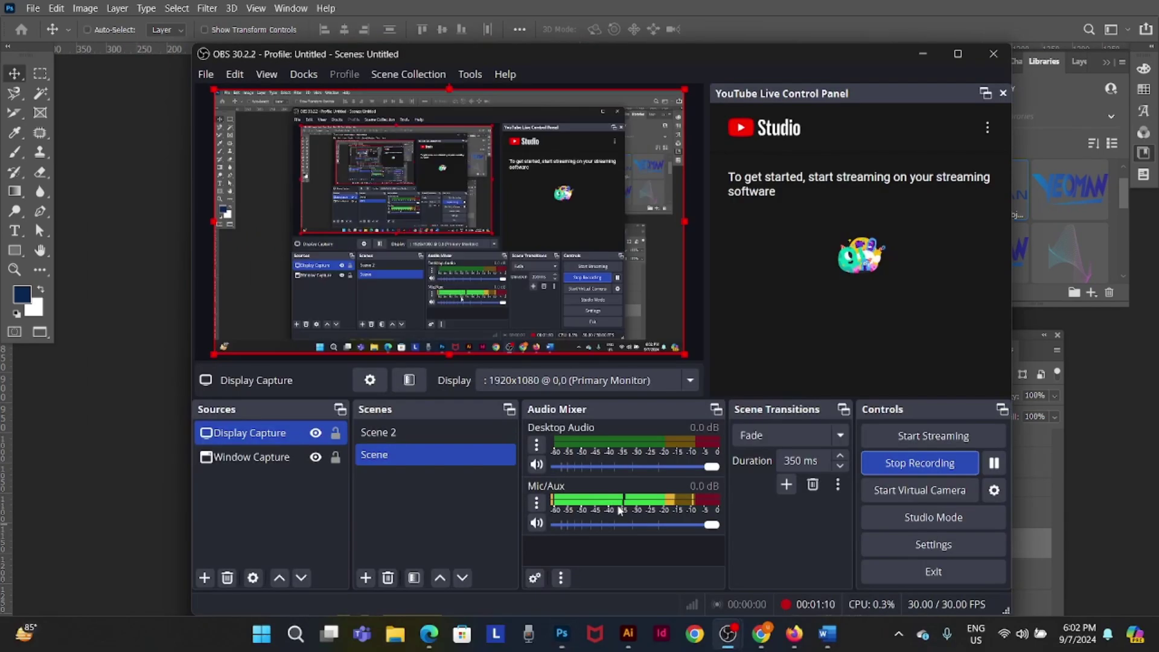
key(alt+Tab)
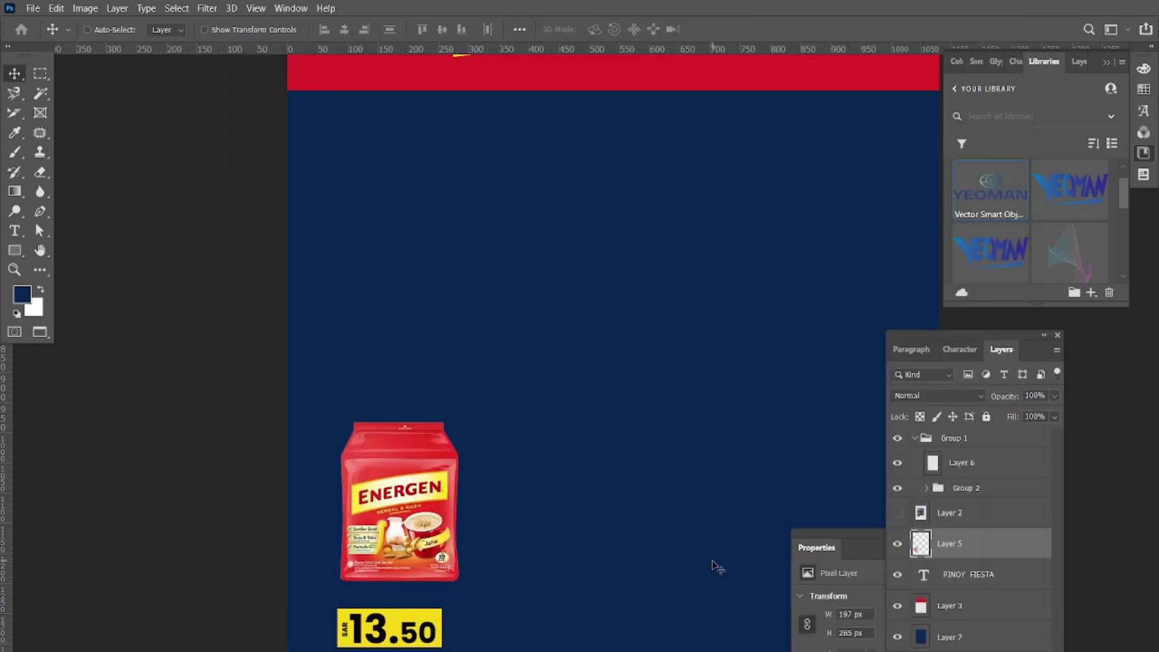
key(f)
key(f)
key(f)
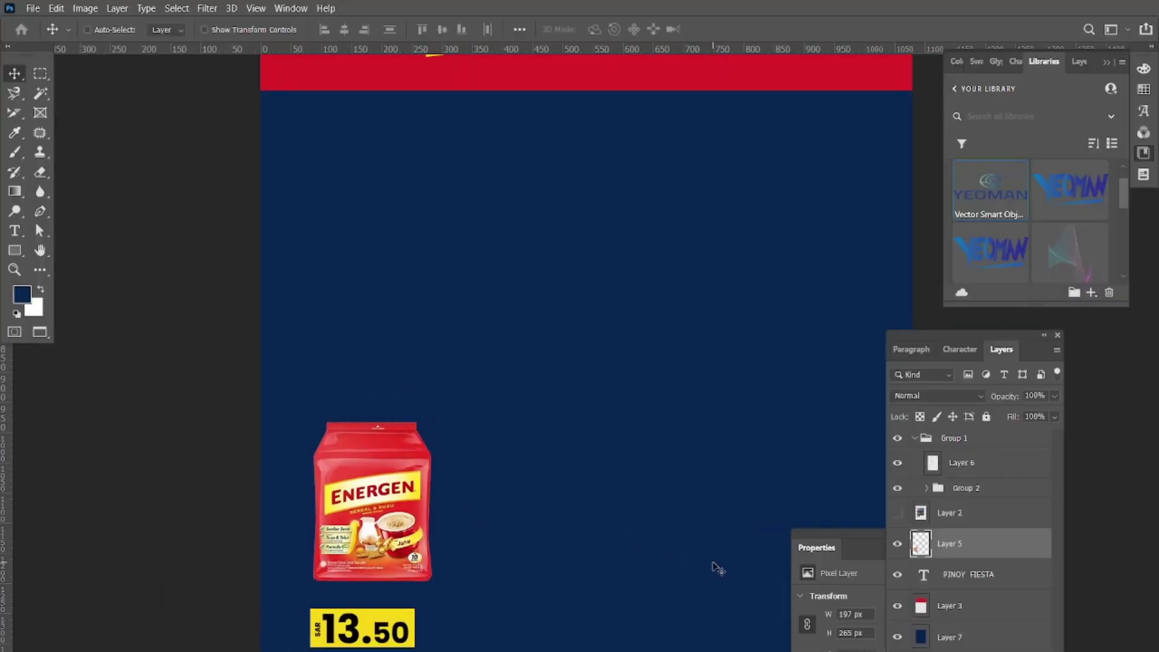
key(f)
key(f)
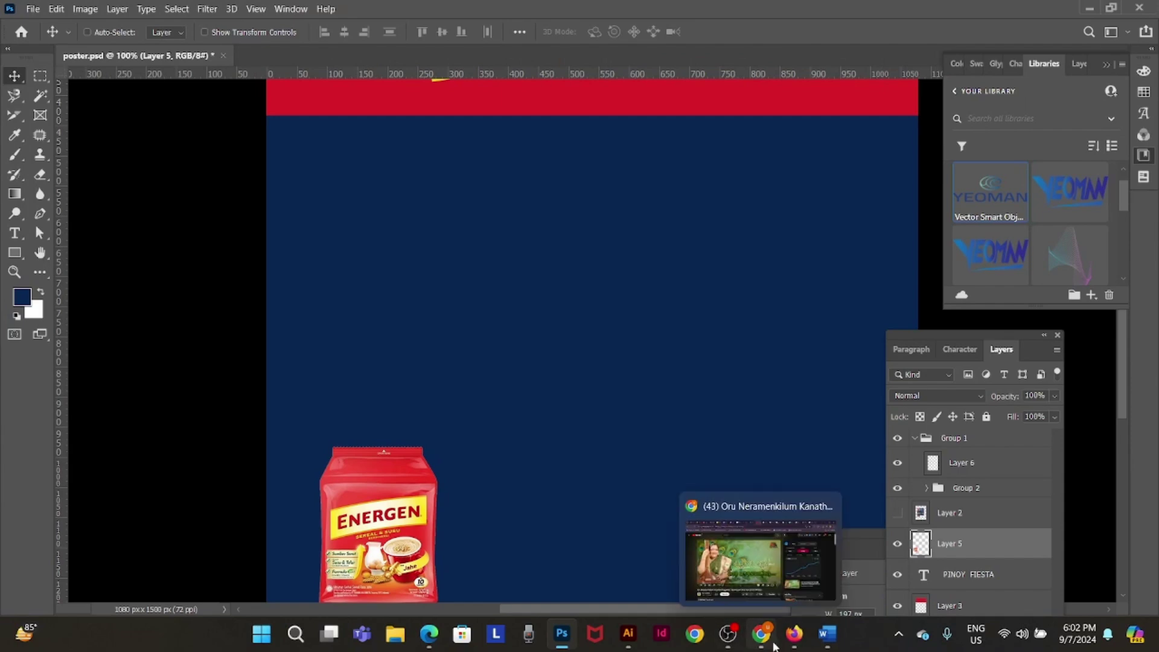
- Switch to WhatsApp Web in Chrome and examine the marked-up Pinoy Fiesta flyer photo for the next product and price
click(766, 646)
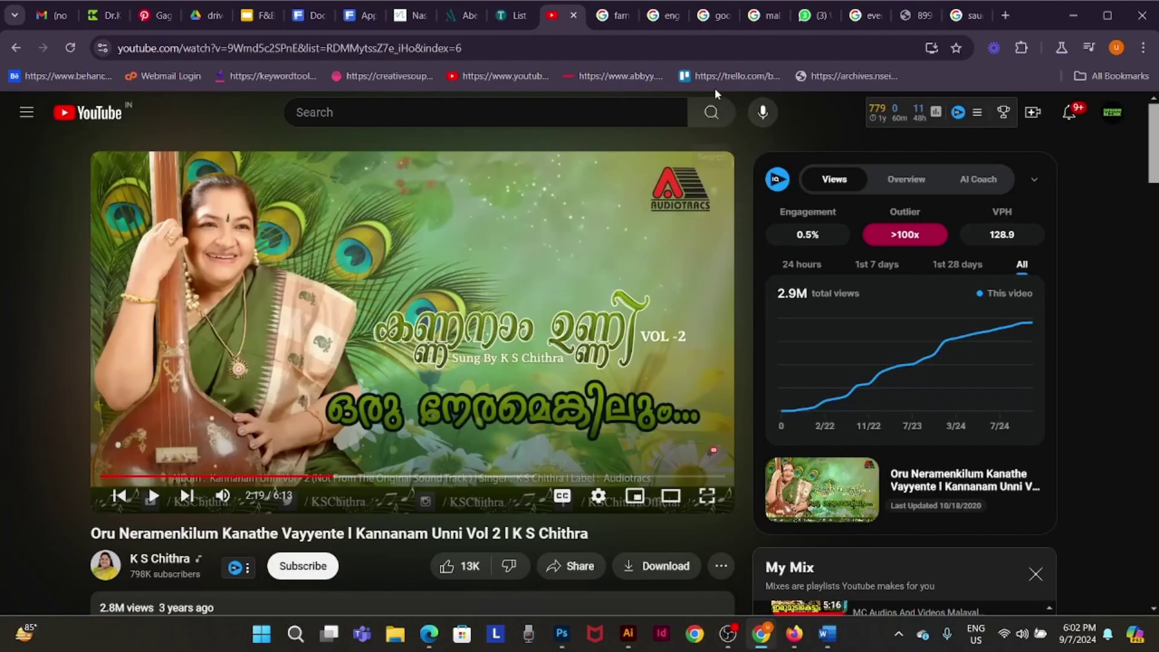
click(810, 23)
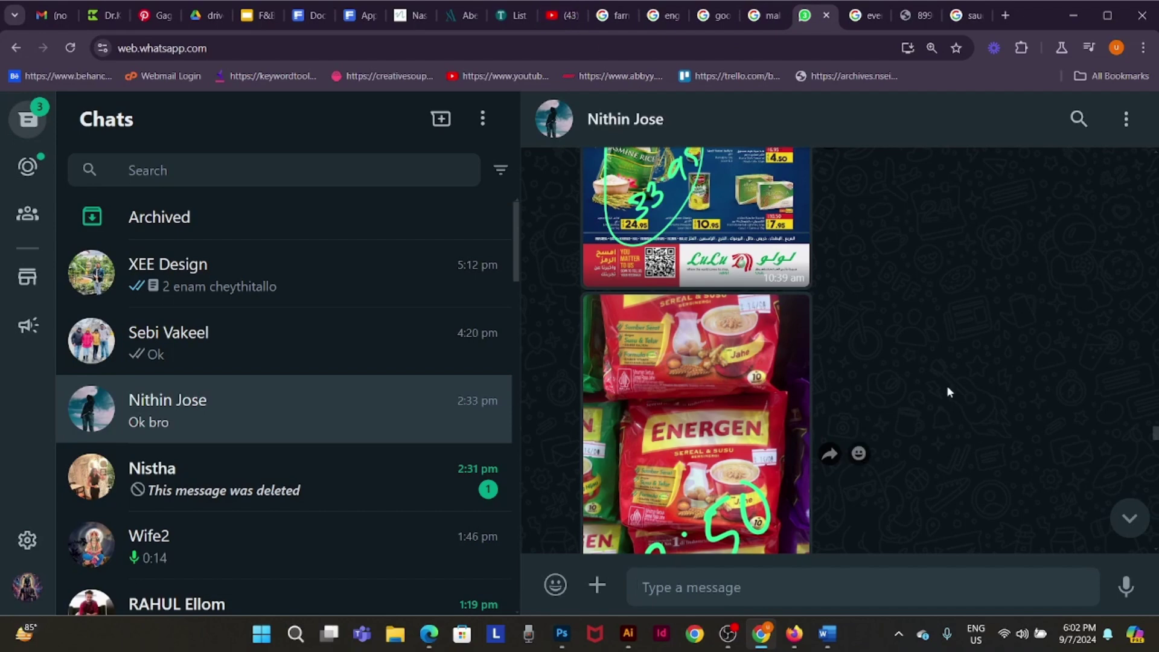
scroll(809, 422, down, 4)
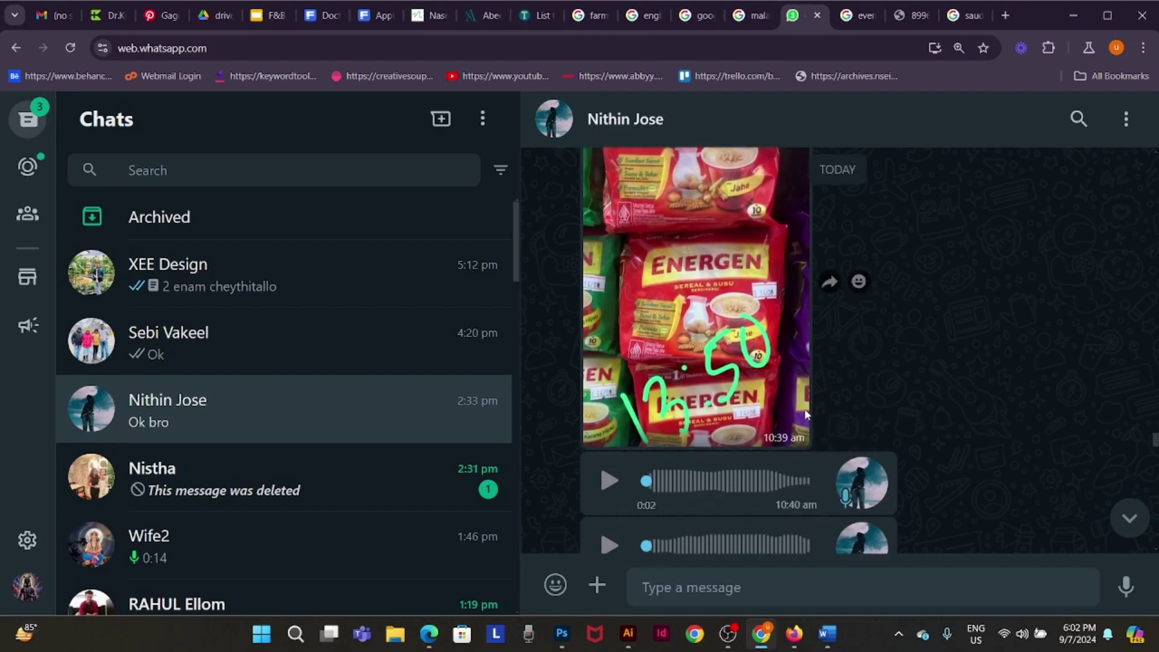
scroll(699, 336, up, 8)
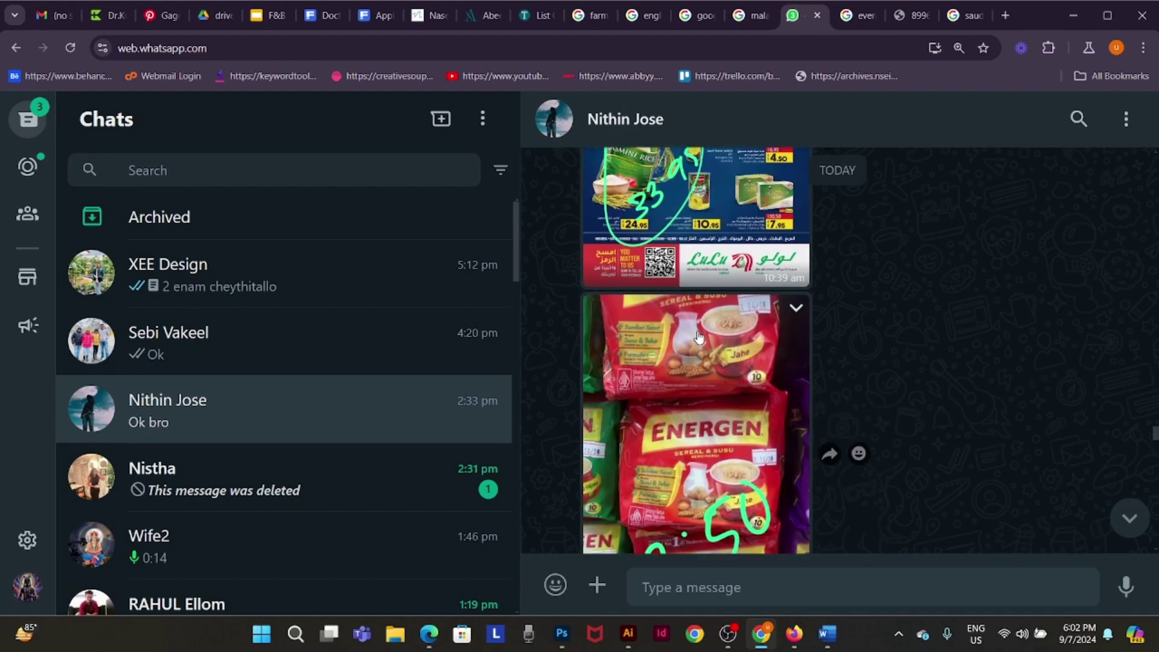
click(692, 377)
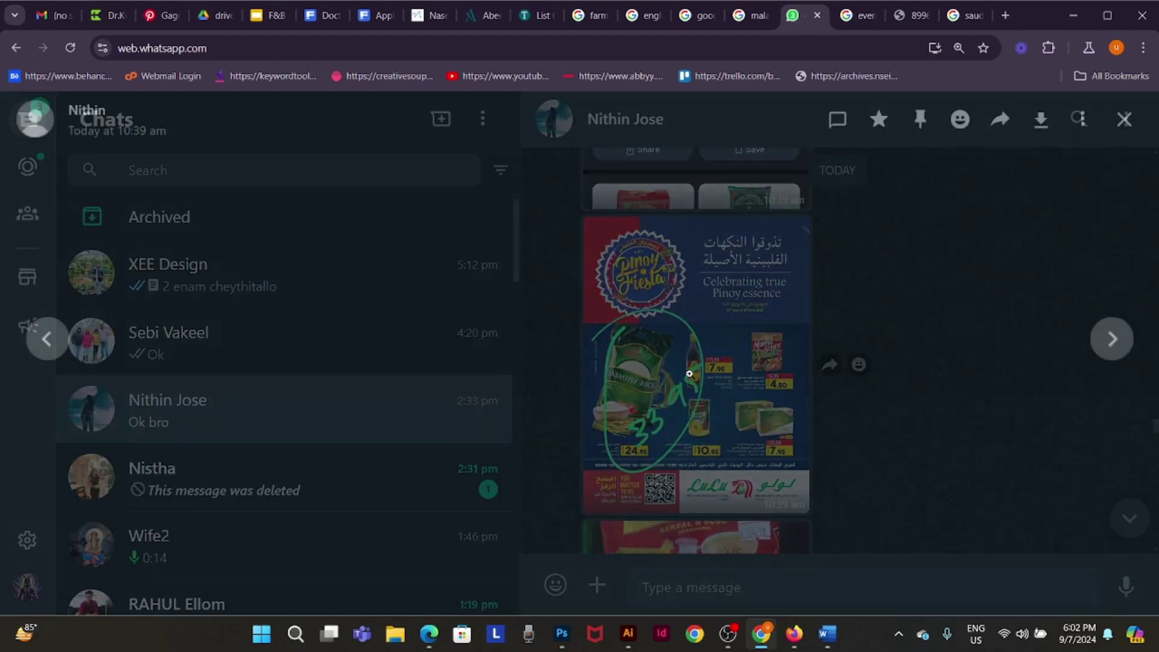
click(529, 362)
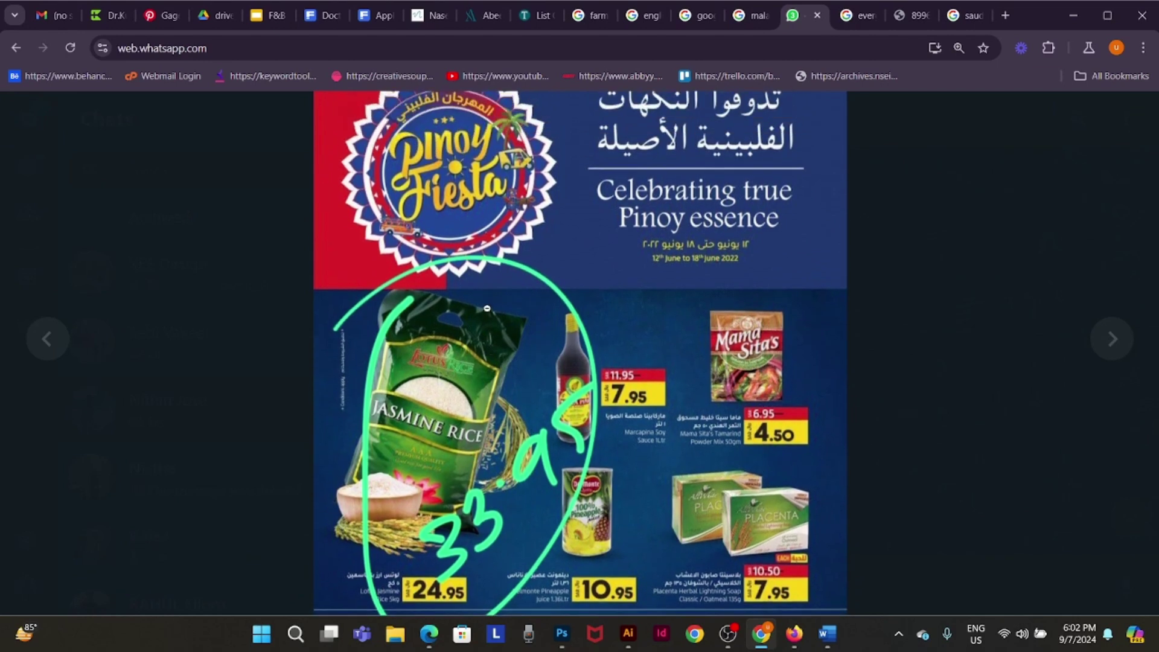
click(487, 308)
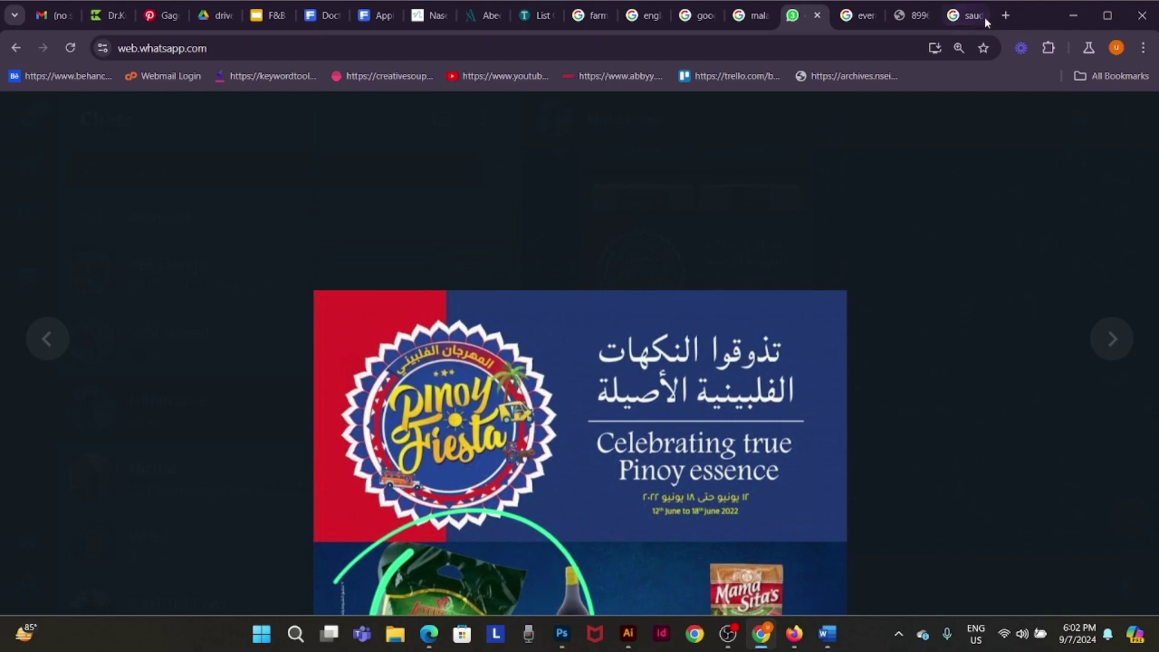
- Search Google Images for "jasmine rice" in the existing Google search page
click(978, 18)
triple_click(224, 128)
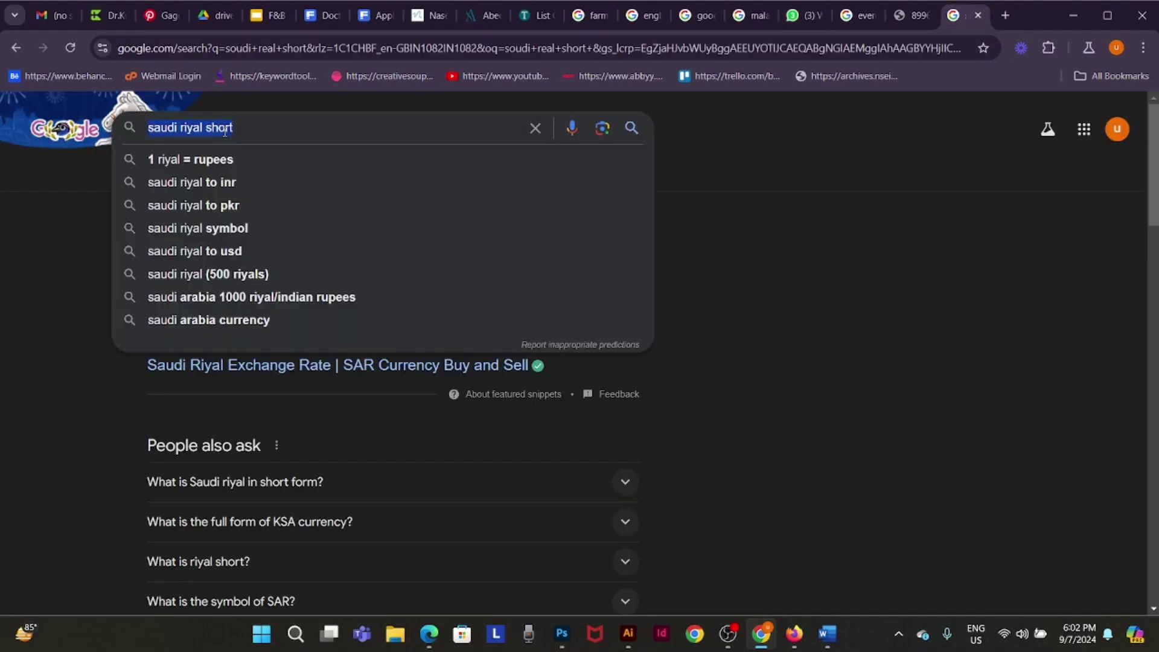
text(jasmin)
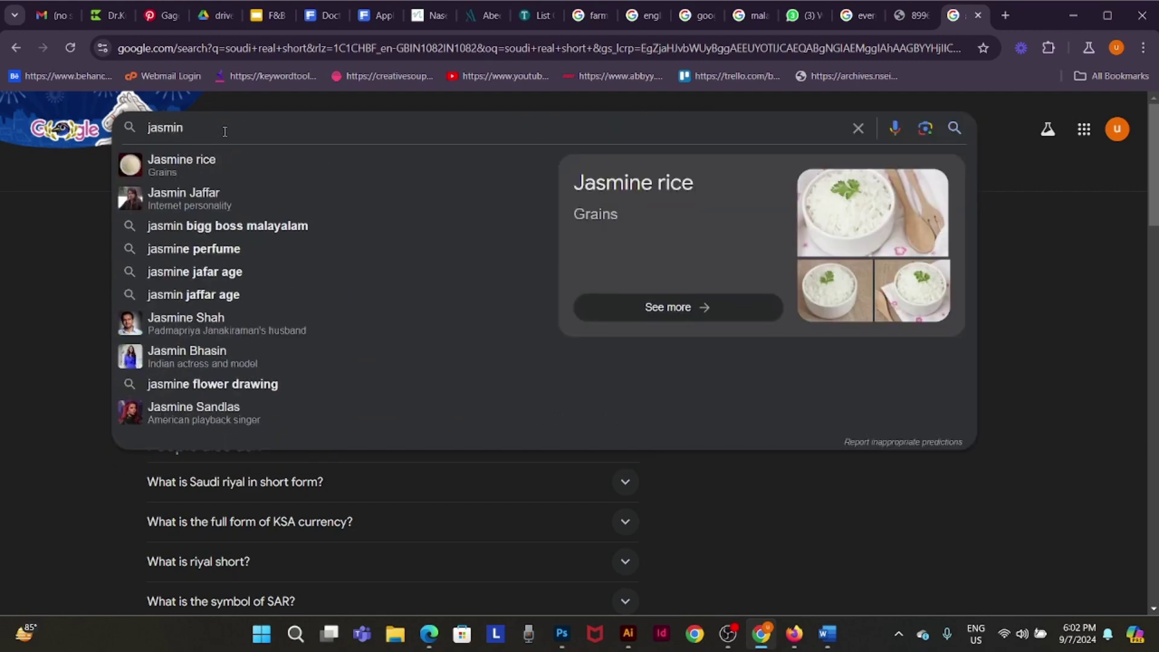
text( rice)
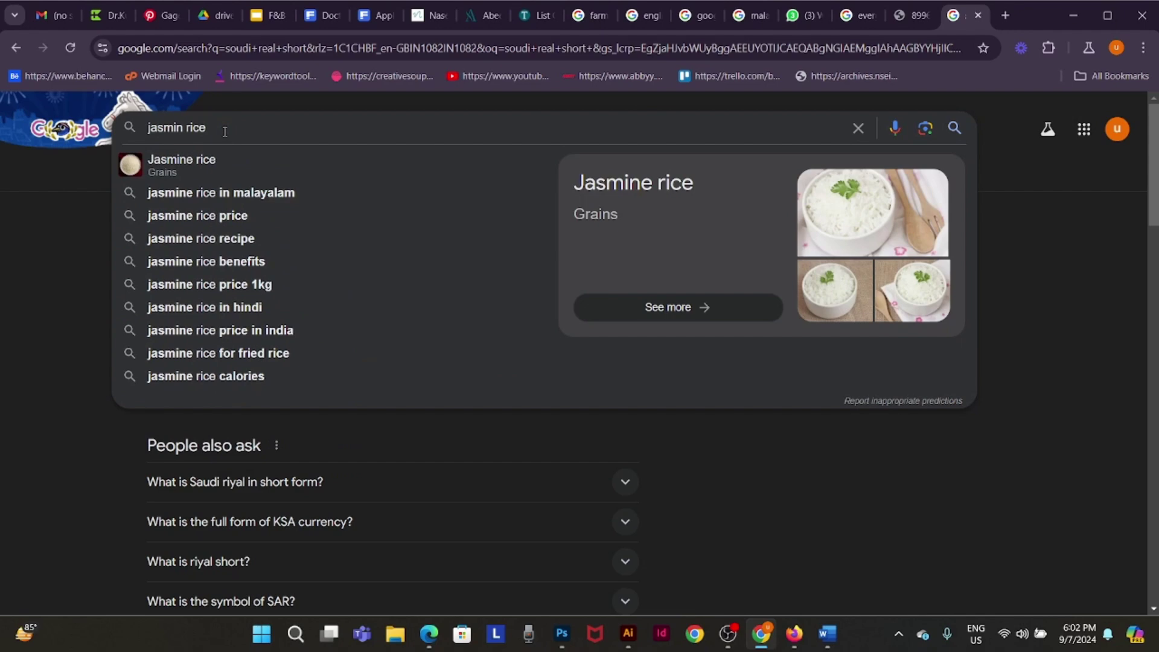
key(Down)
key(Return)
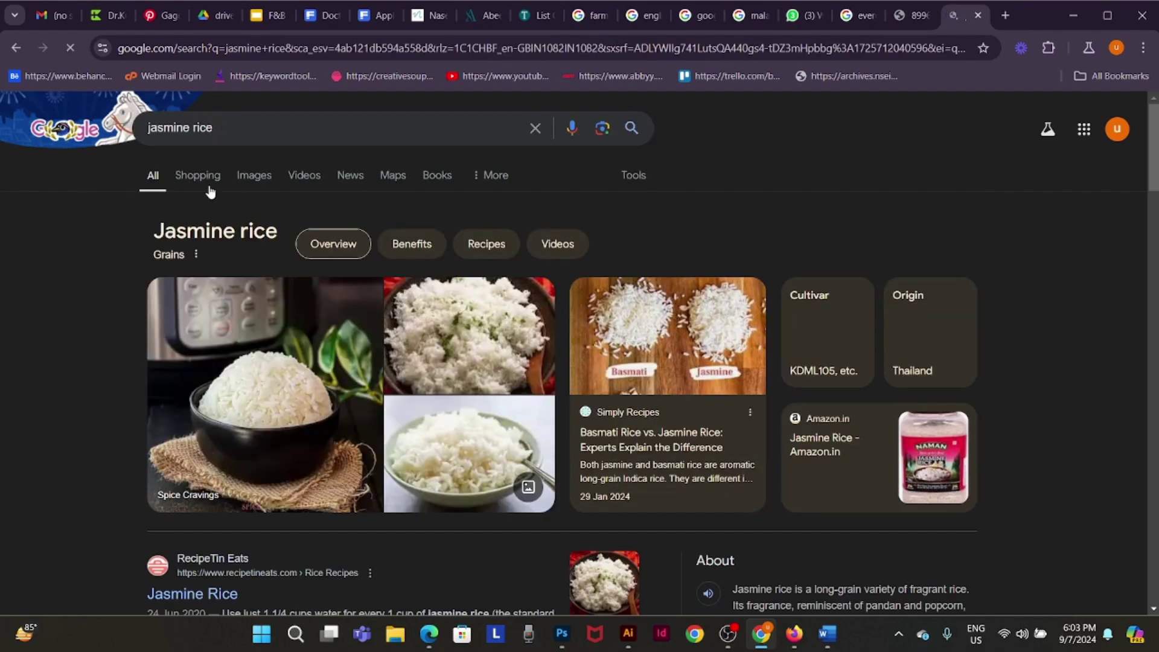
click(259, 176)
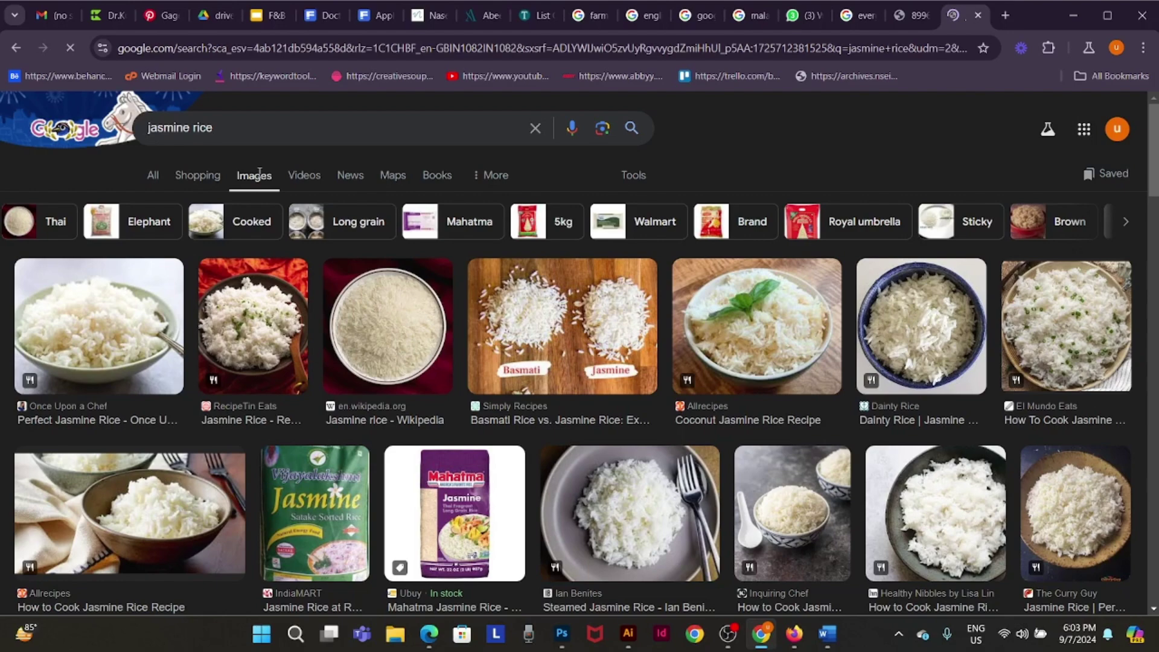
- Return to the flyer photo in WhatsApp Web and examine the circled jasmine rice bag for its brand
click(815, 23)
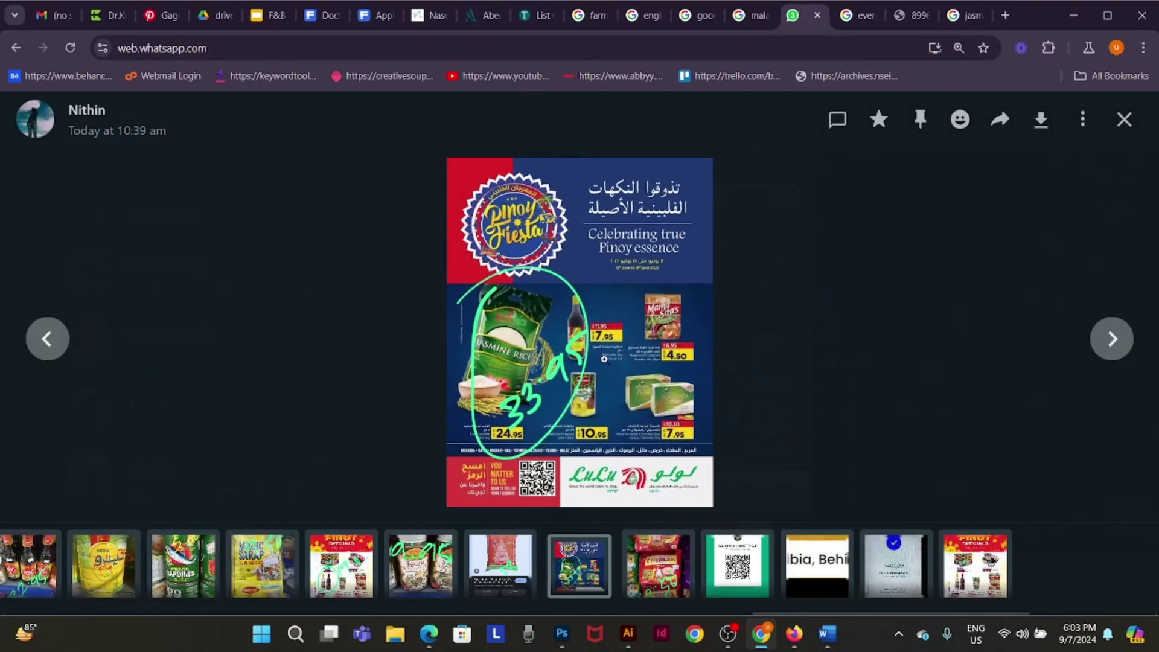
click(455, 321)
scroll(456, 322, up, 1)
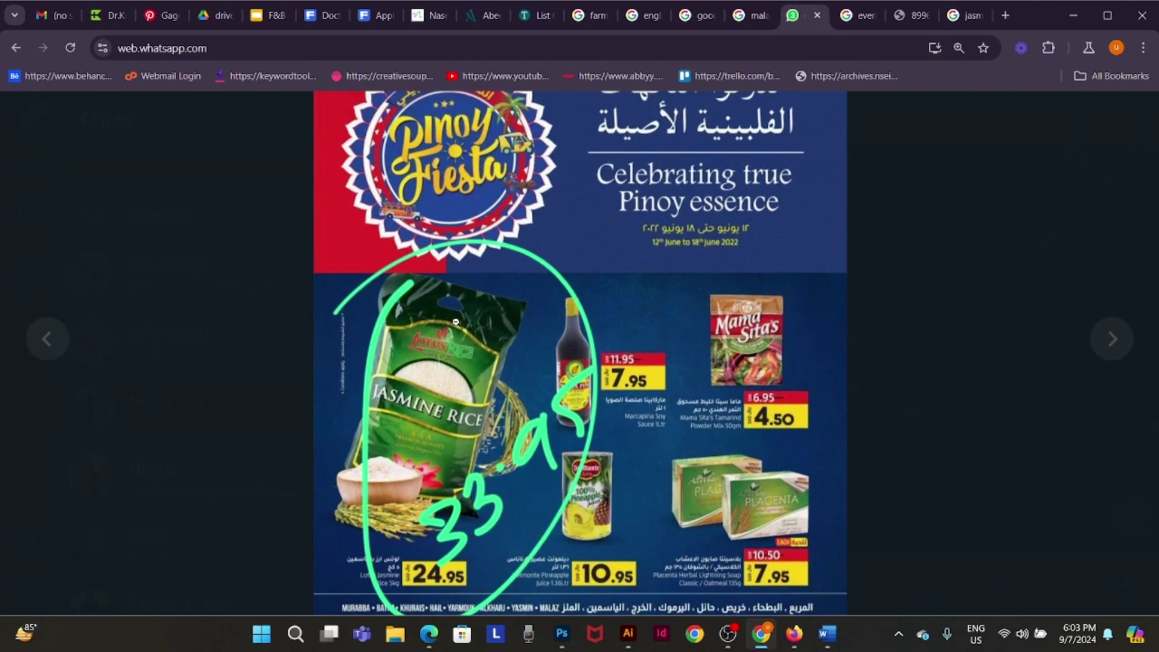
scroll(456, 321, down, 2)
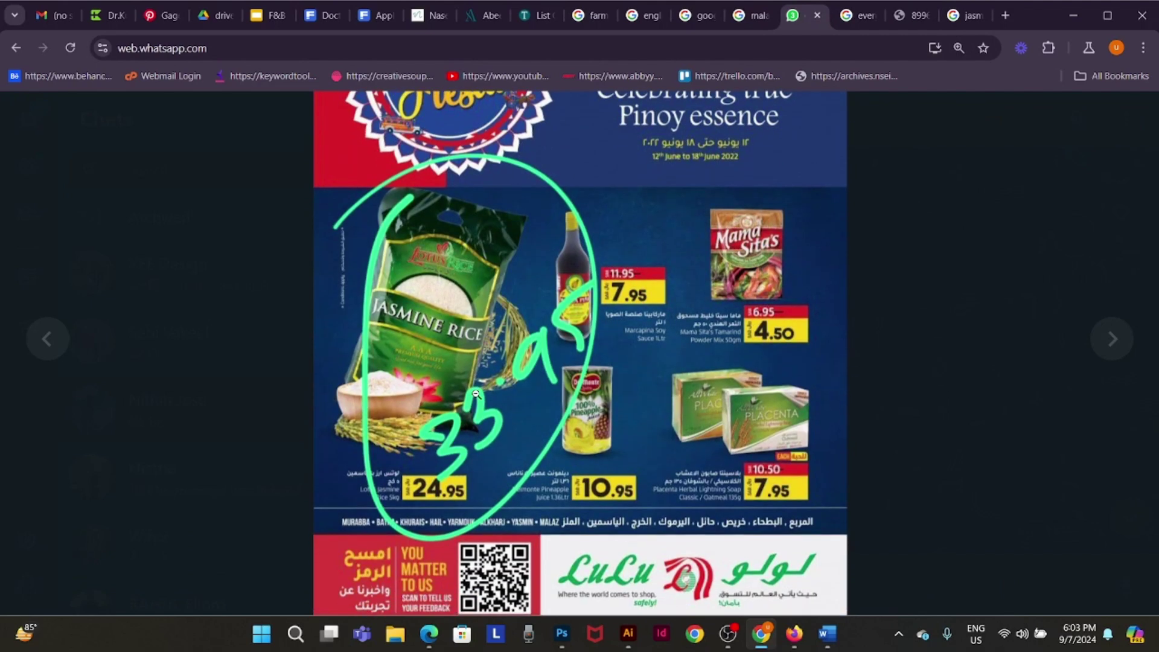
click(477, 392)
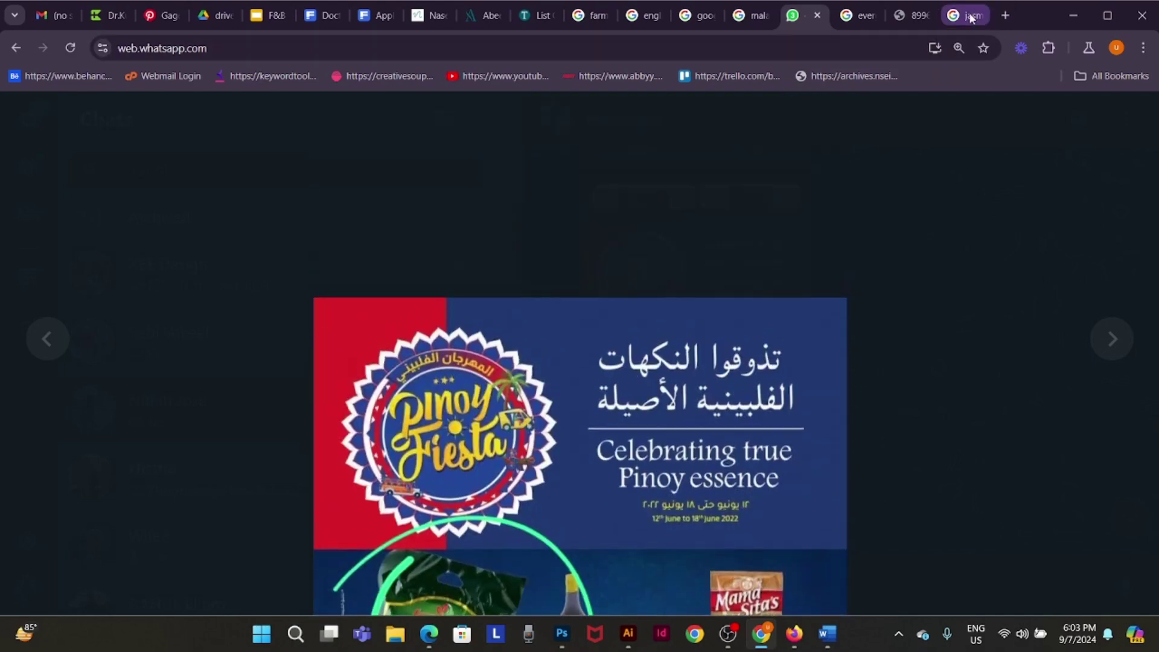
- Return to the jasmine rice image results and search Google Images for "lotus rice jasmine rice"
click(964, 15)
click(153, 131)
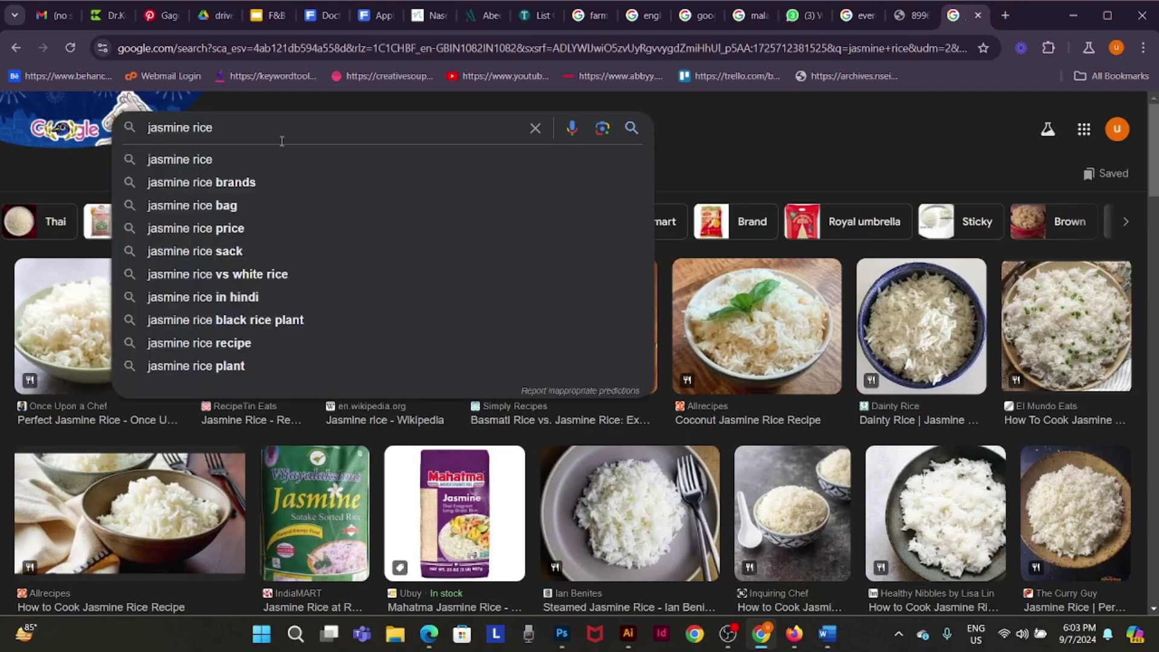
text(lotu)
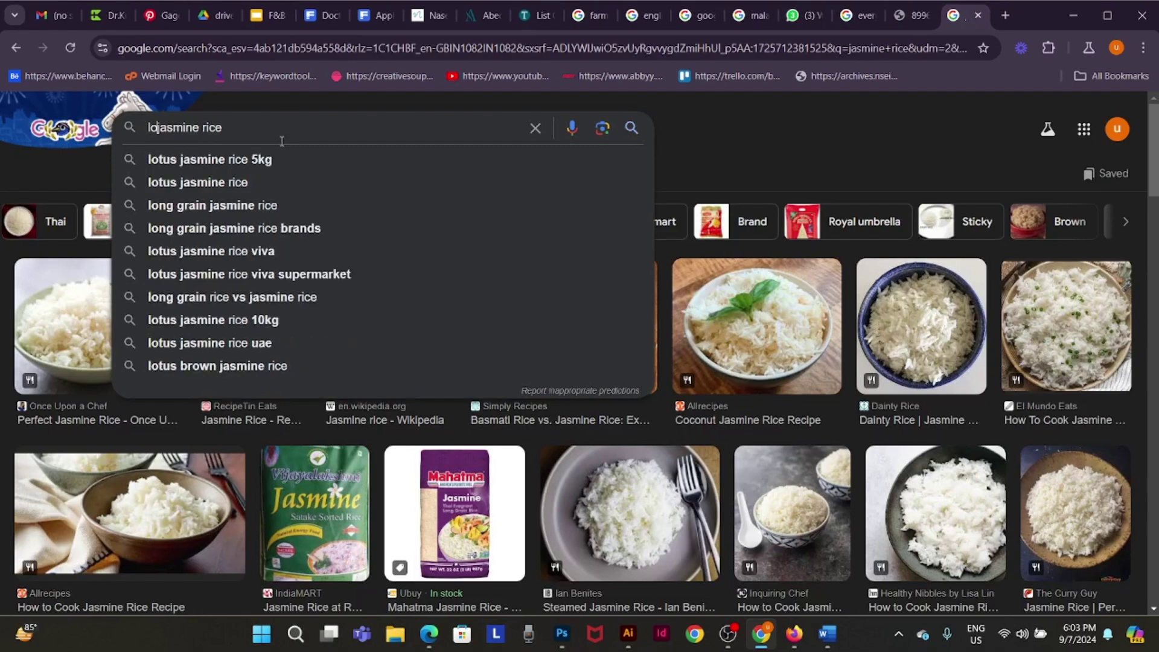
text(s)
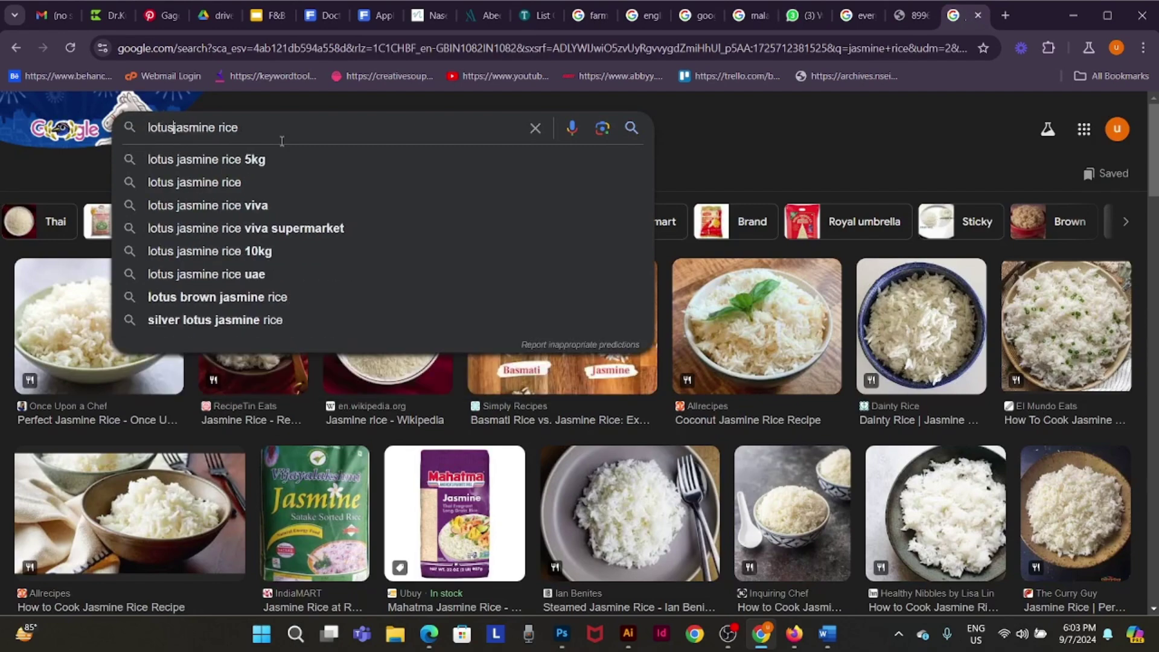
text( rice)
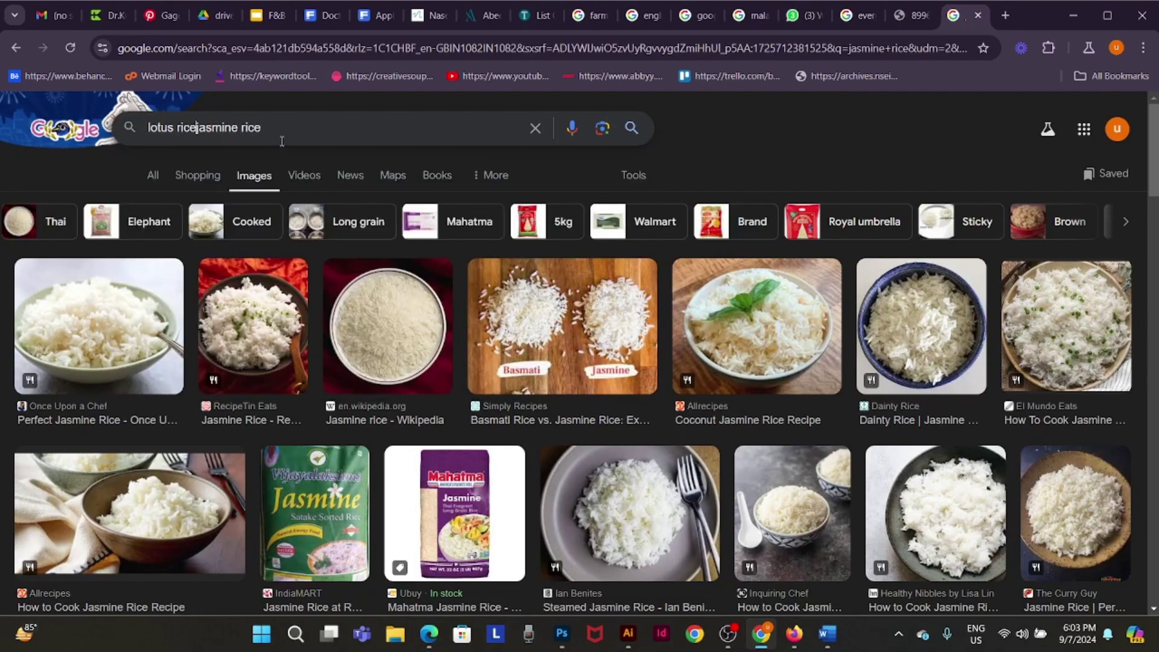
key(Return)
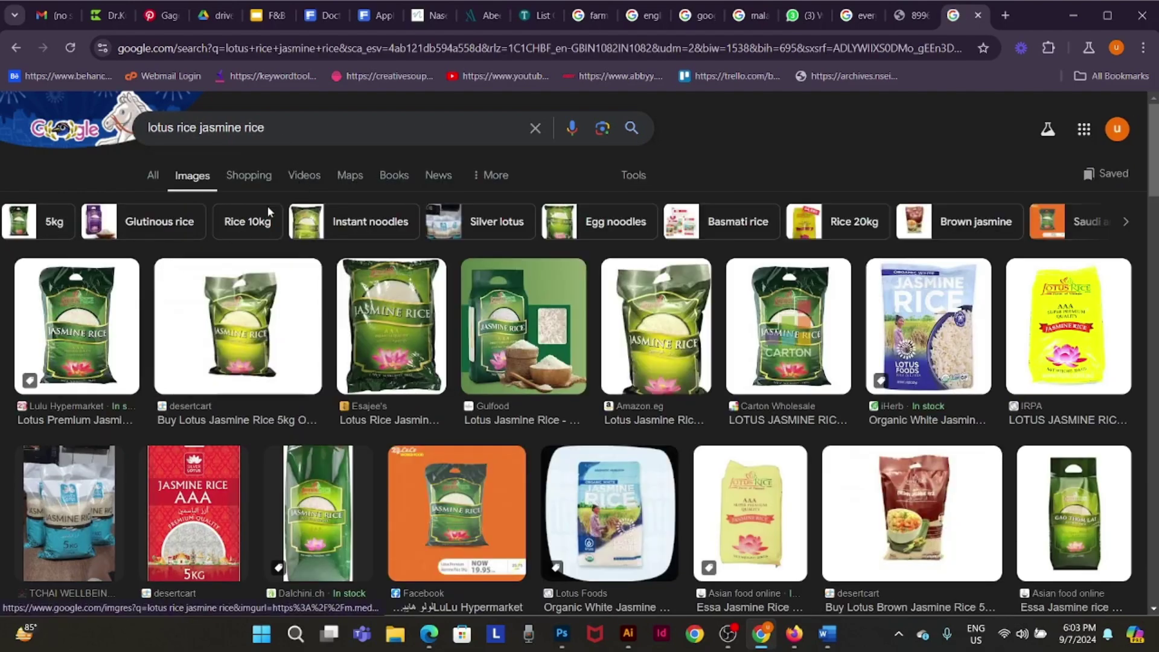
- Check the circled jasmine rice bag in the WhatsApp flyer photo against the Lotus rice search results
click(801, 16)
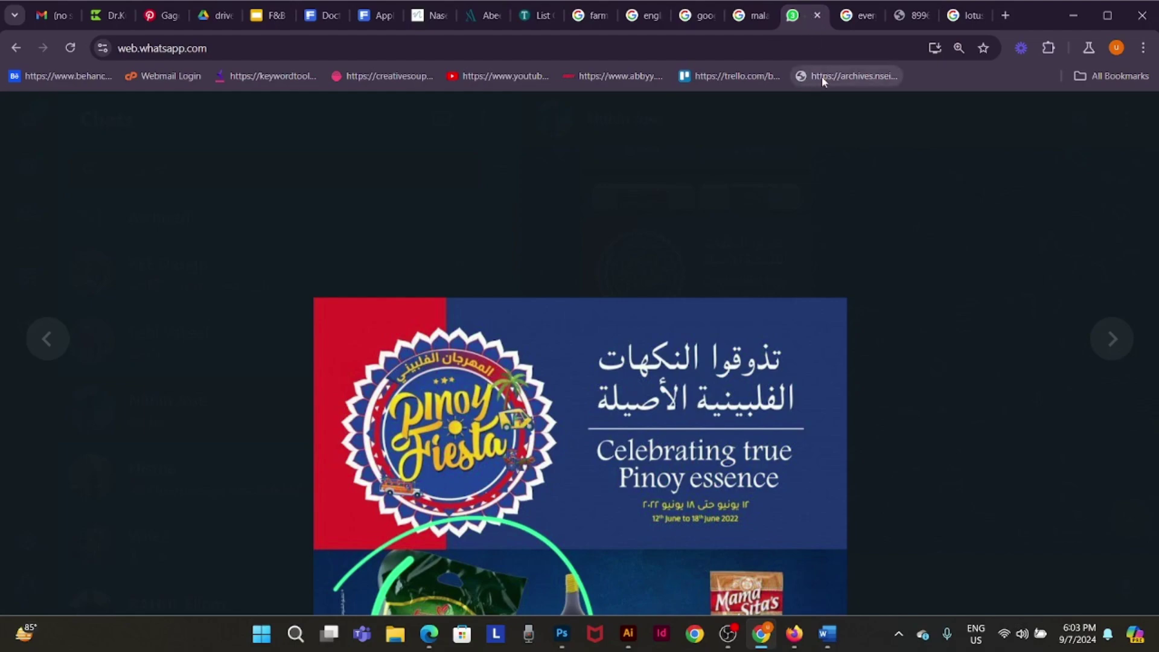
click(454, 340)
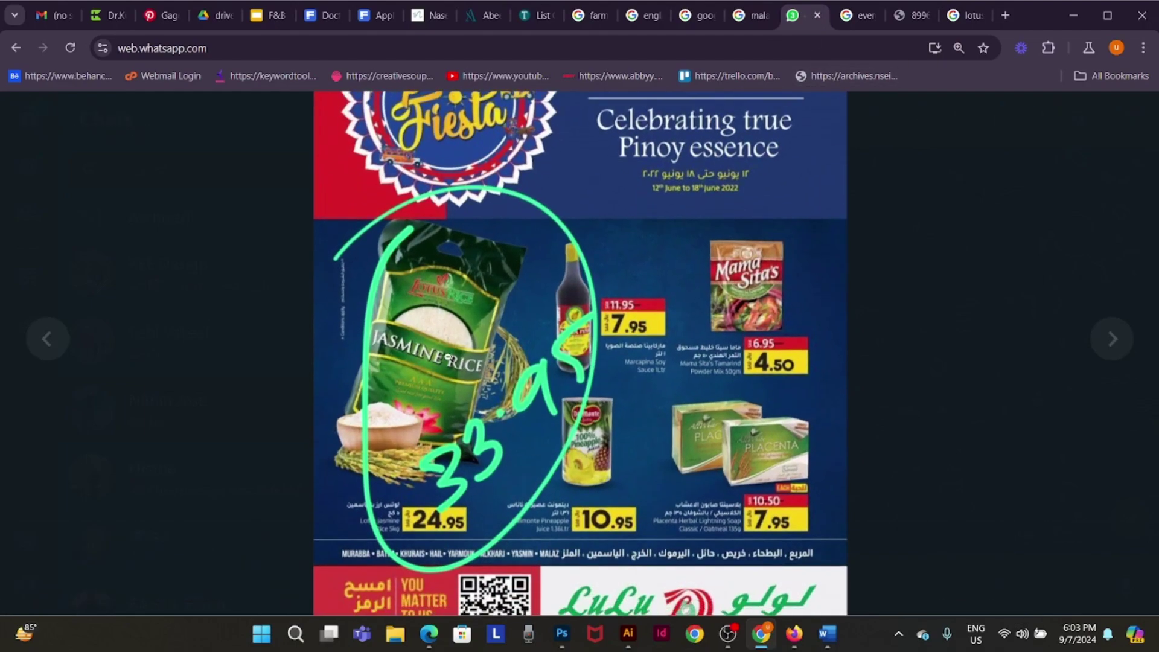
click(454, 341)
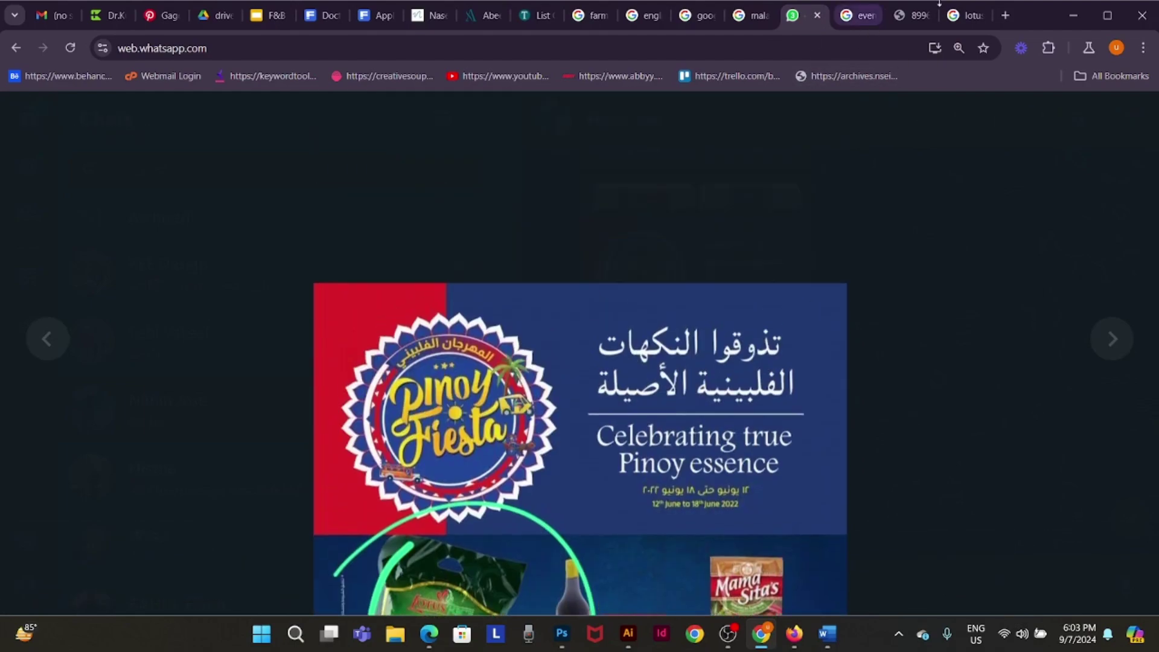
- Open the Lulu Hypermarket page for Lotus Premium Jasmine Rice 5 kg from the image results and copy its enlarged product image
click(964, 15)
click(103, 347)
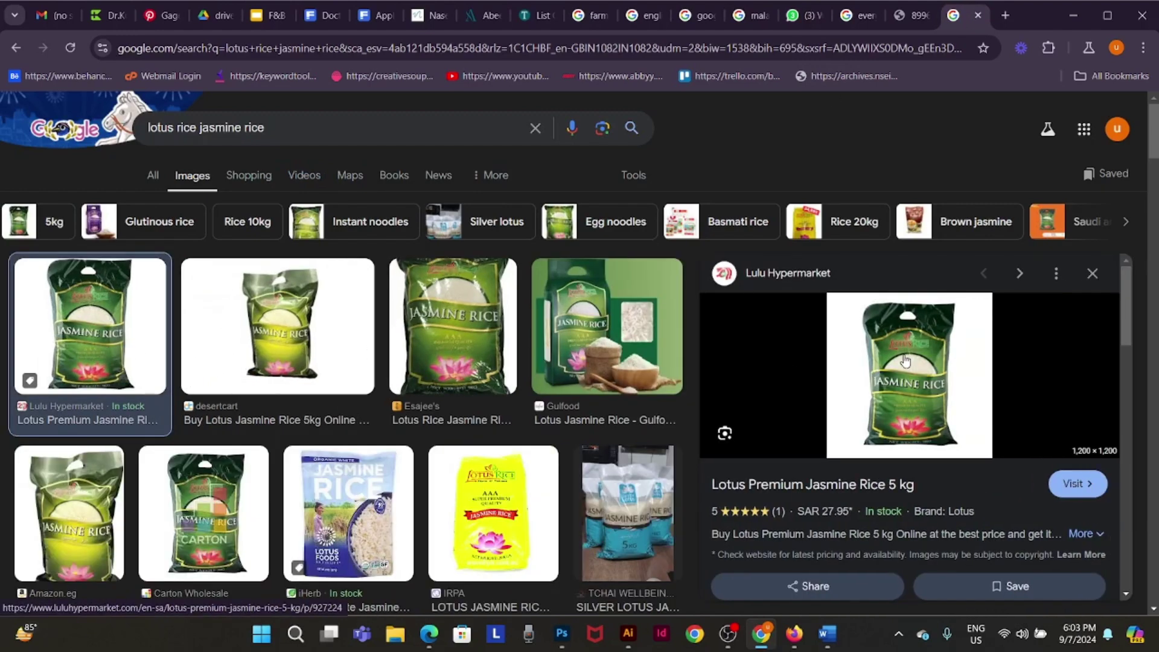
click(905, 360)
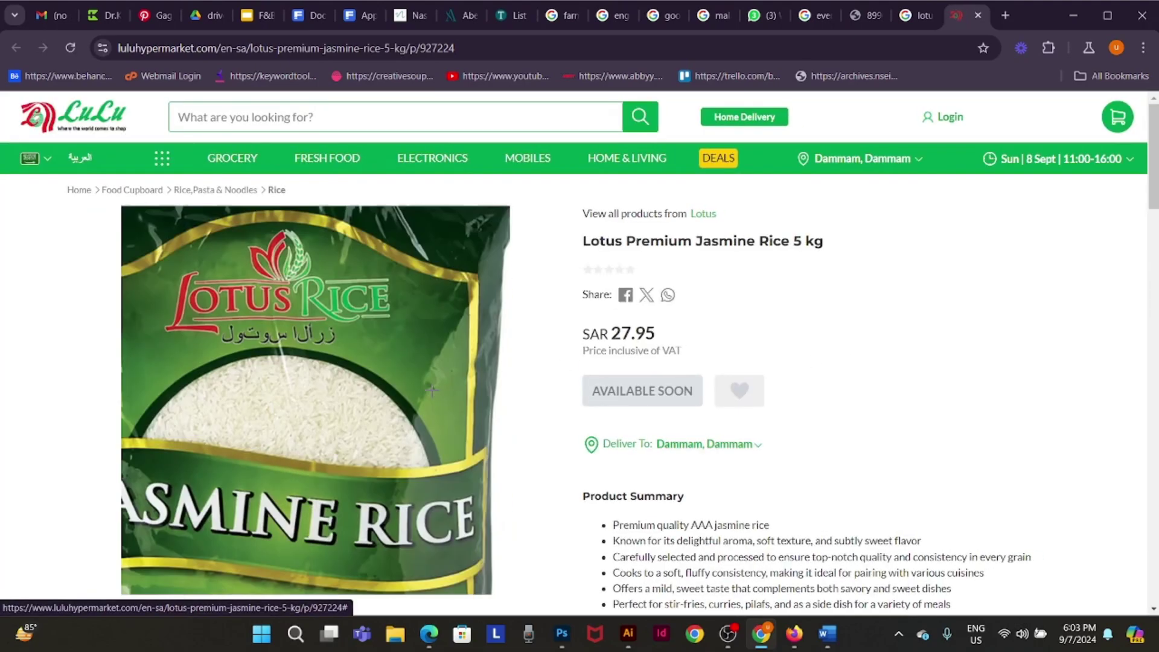
click(453, 424)
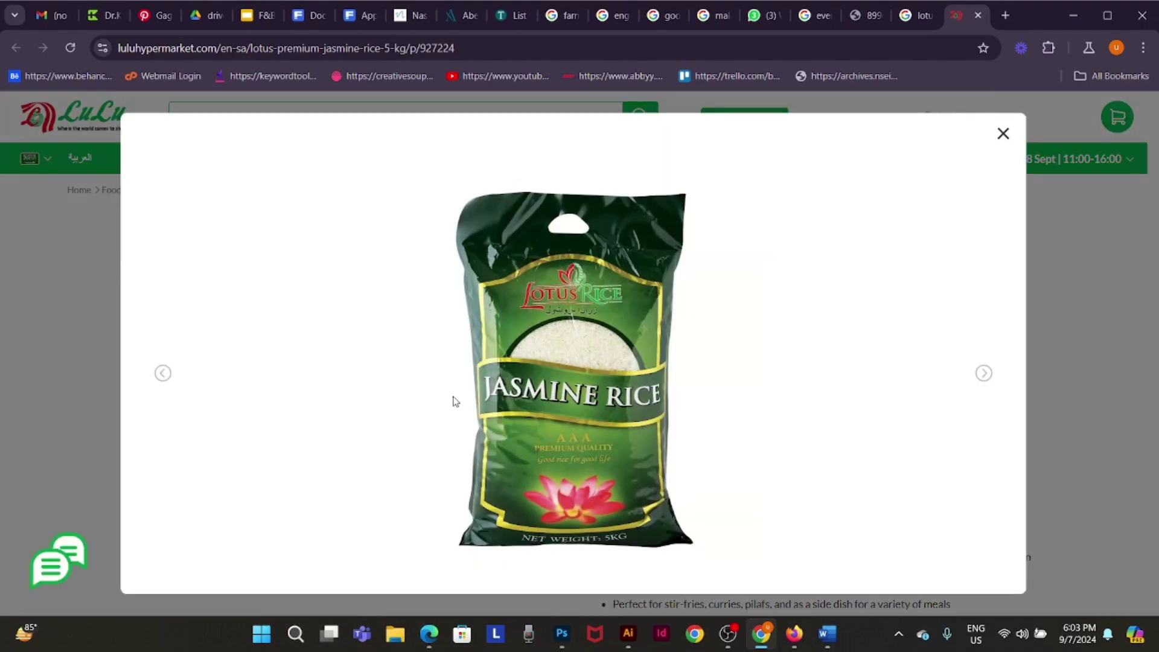
right_click(568, 318)
click(647, 375)
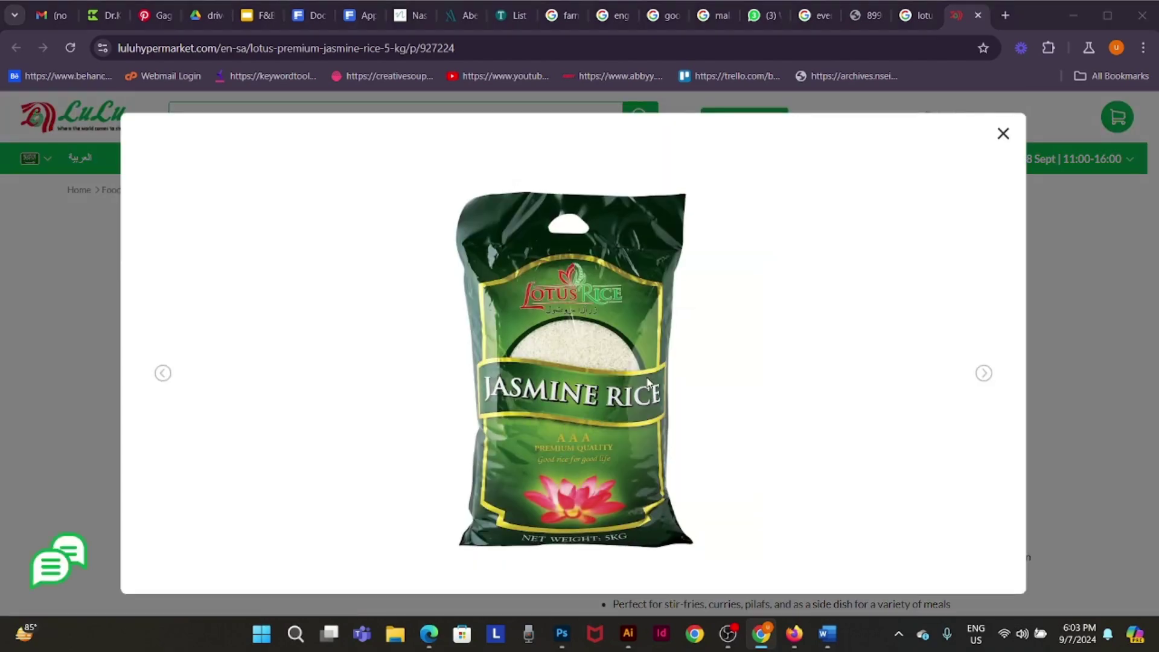
- Switch to Photoshop and paste the Lotus jasmine rice image into poster.psd
key(alt+Tab)
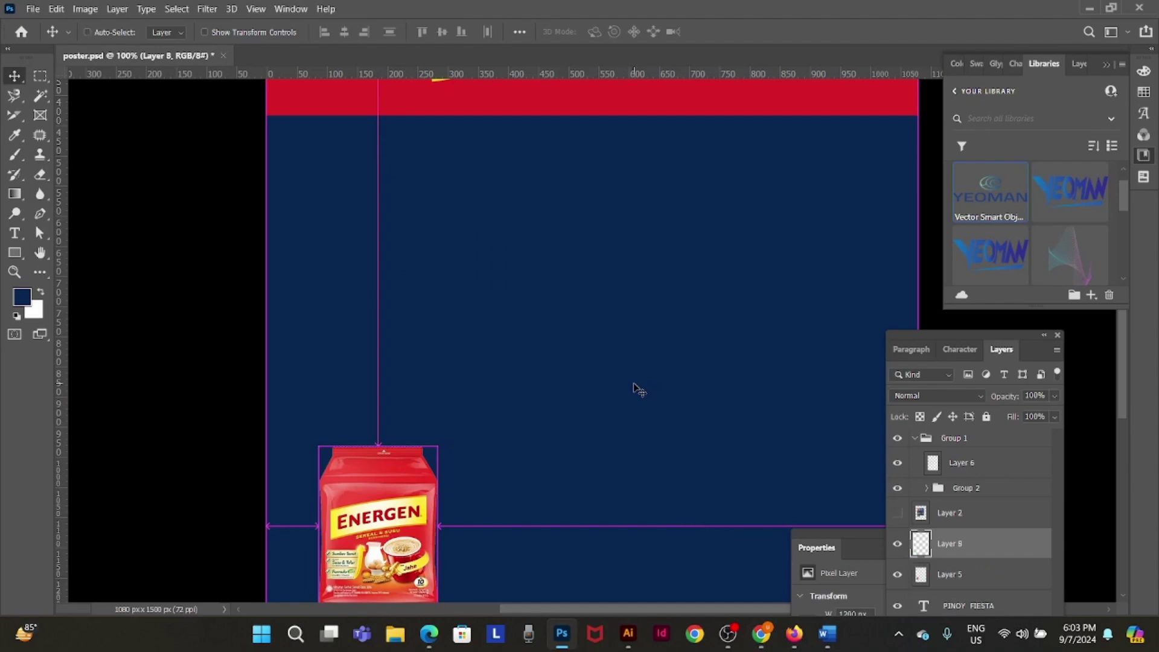
key(ctrl+v)
key(ctrl+minus)
key(ctrl+minus)
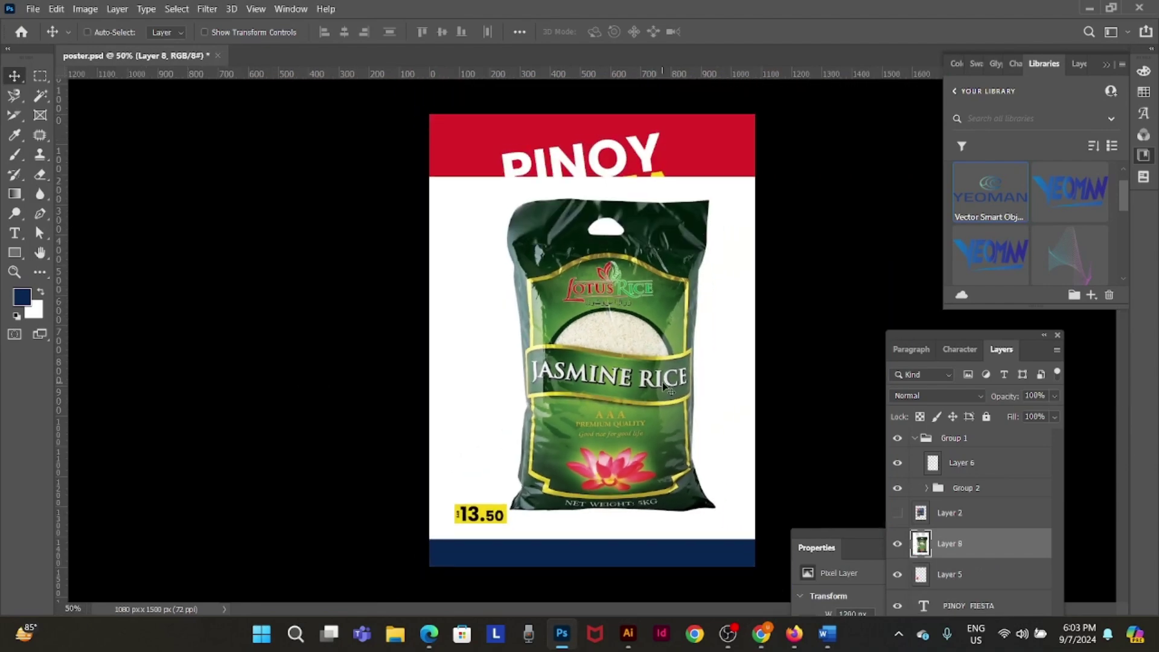
- Remove the white background around the jasmine rice bag with the Magic Wand and clear the selection
click(41, 96)
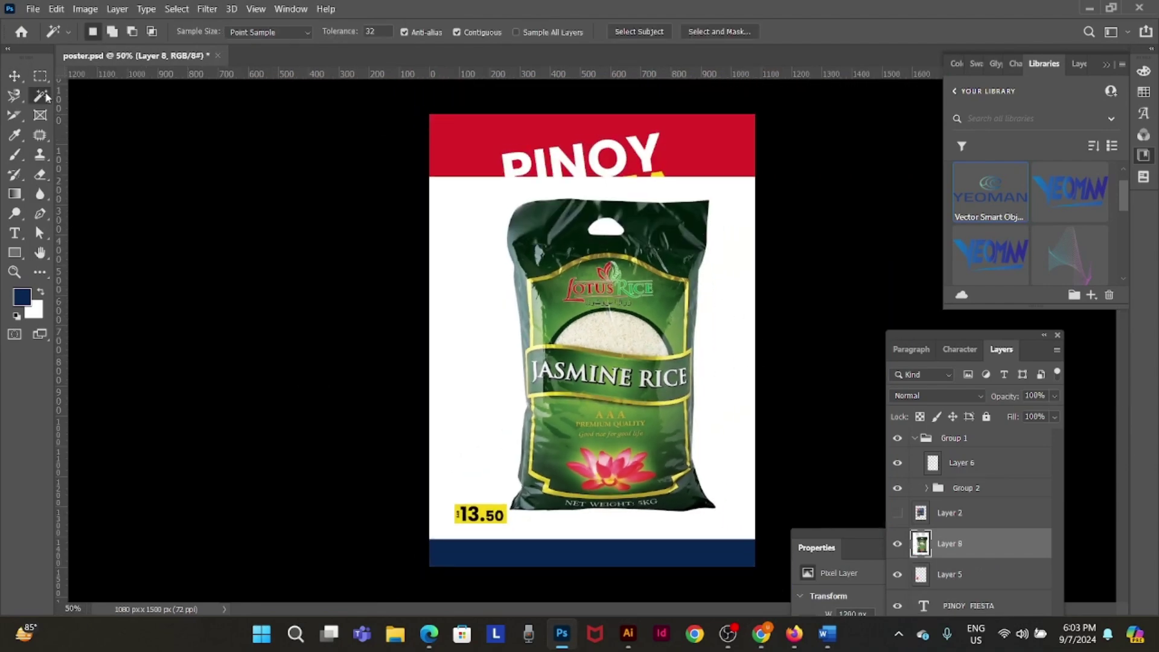
click(476, 289)
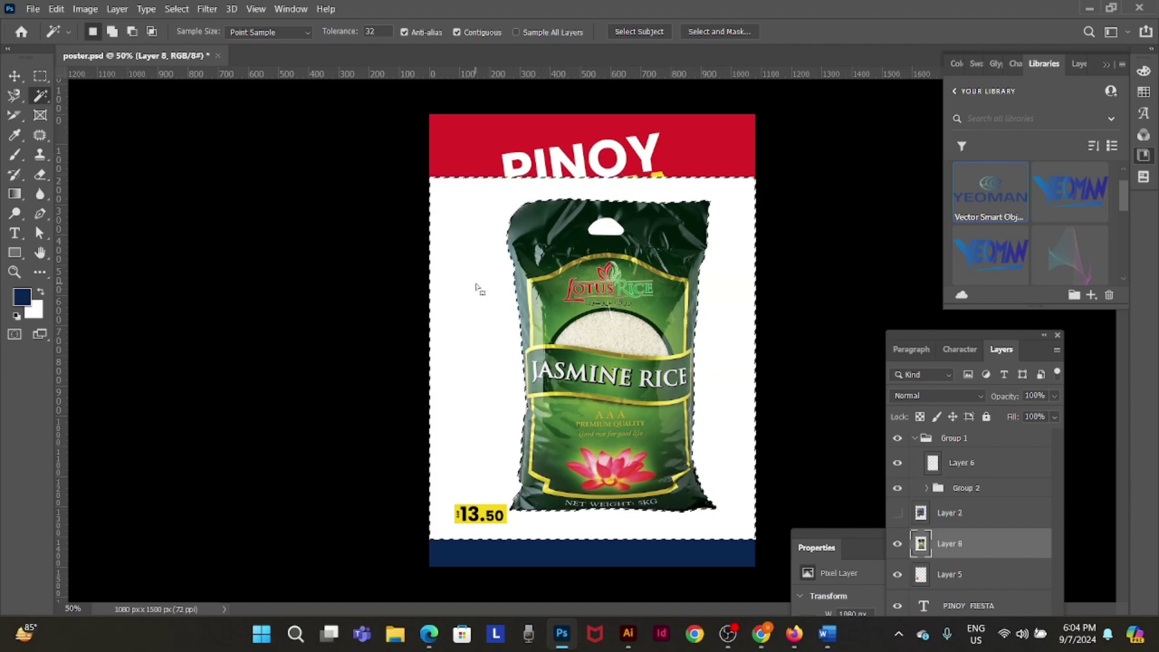
key(Delete)
key(ctrl+d)
key(v)
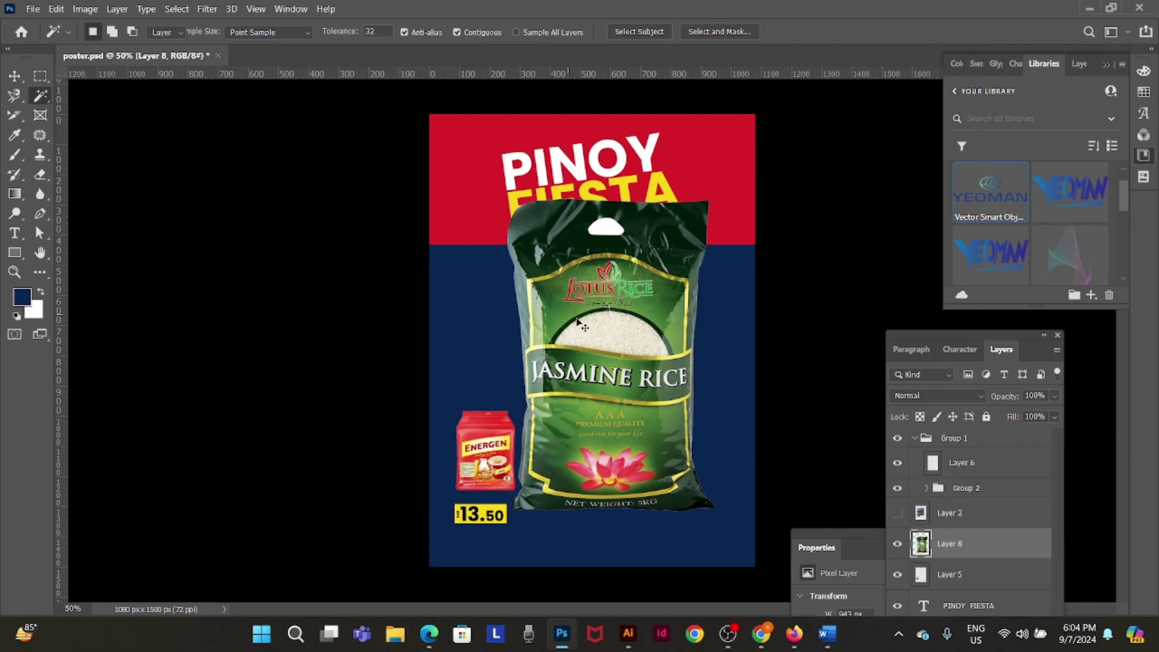
- Scale the jasmine rice bag down in proportion so it clears the PINOY FIESTA header
key(ctrl+t)
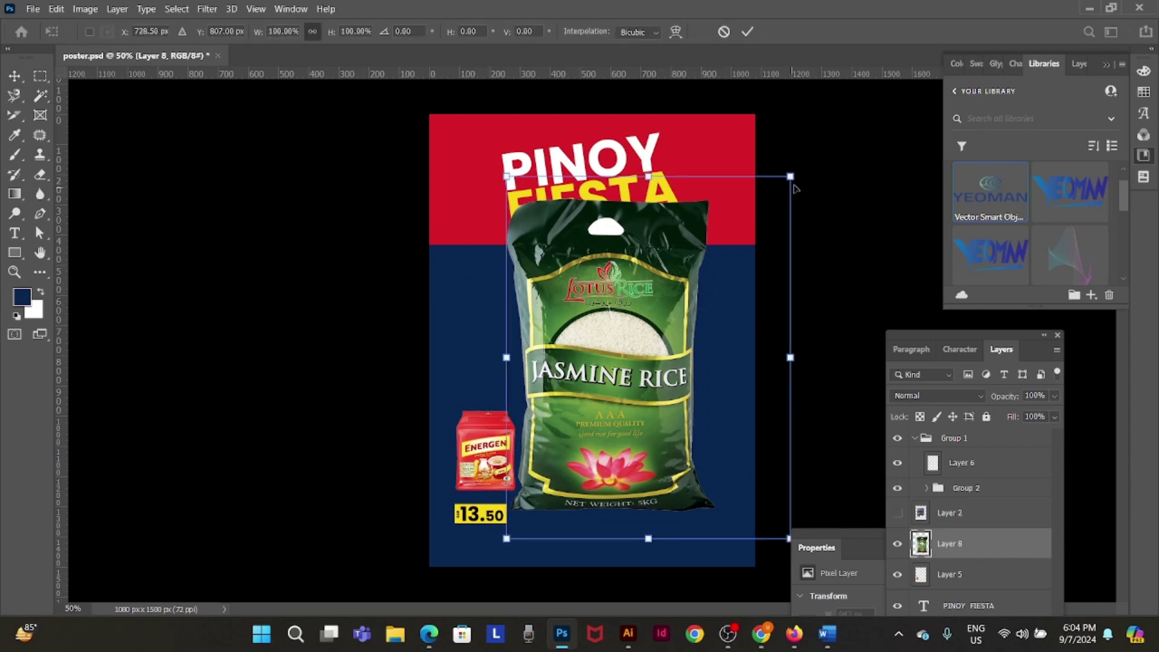
drag(792, 175, 723, 567)
key(Return)
- Marquee-select and delete the leftover white strip beside the jasmine rice bag, then clear the selection
key(m)
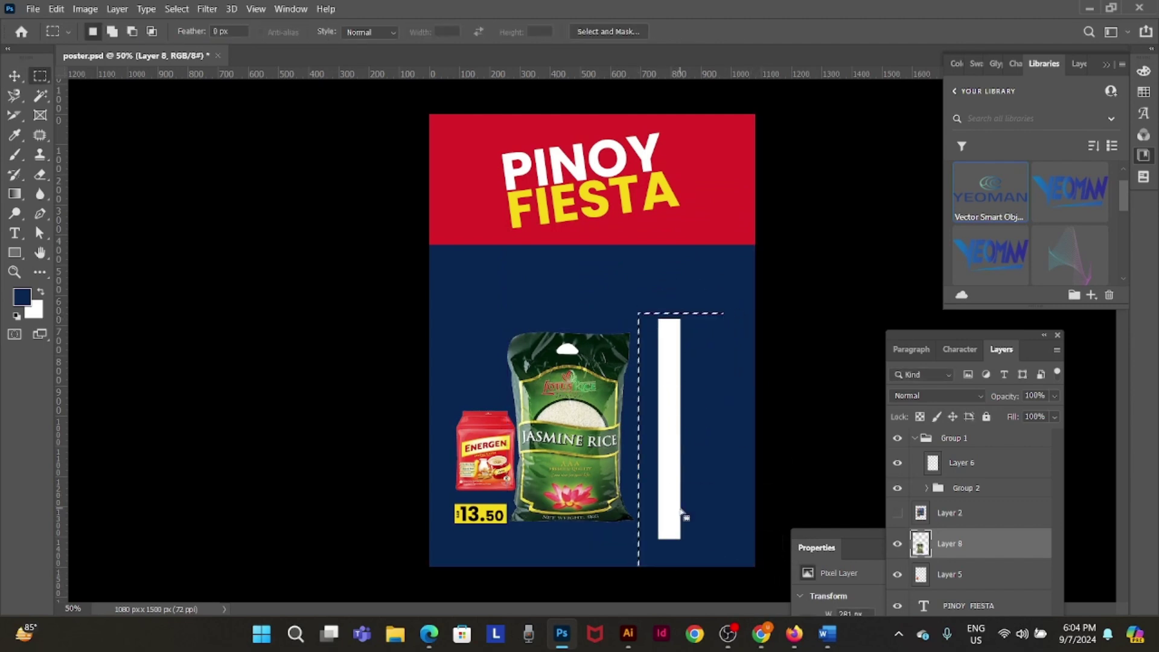
key(Delete)
key(ctrl+d)
key(v)
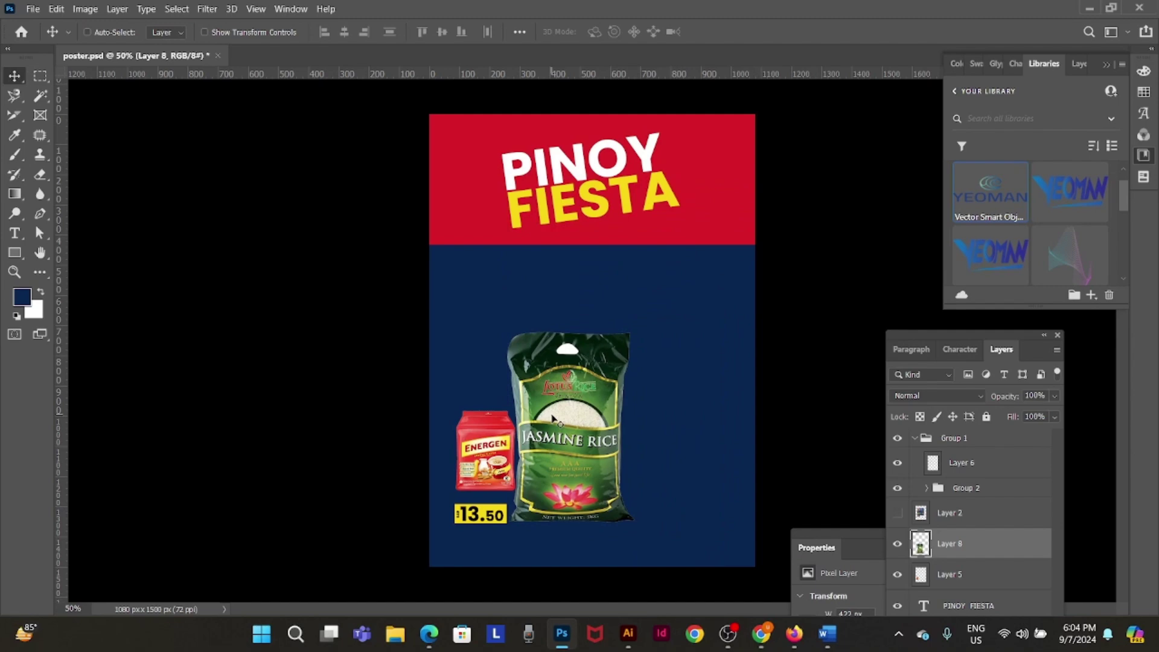
- Delete the white area inside the jasmine rice bag's handle hole using the Magic Wand
scroll(567, 368, up, 1)
key(w)
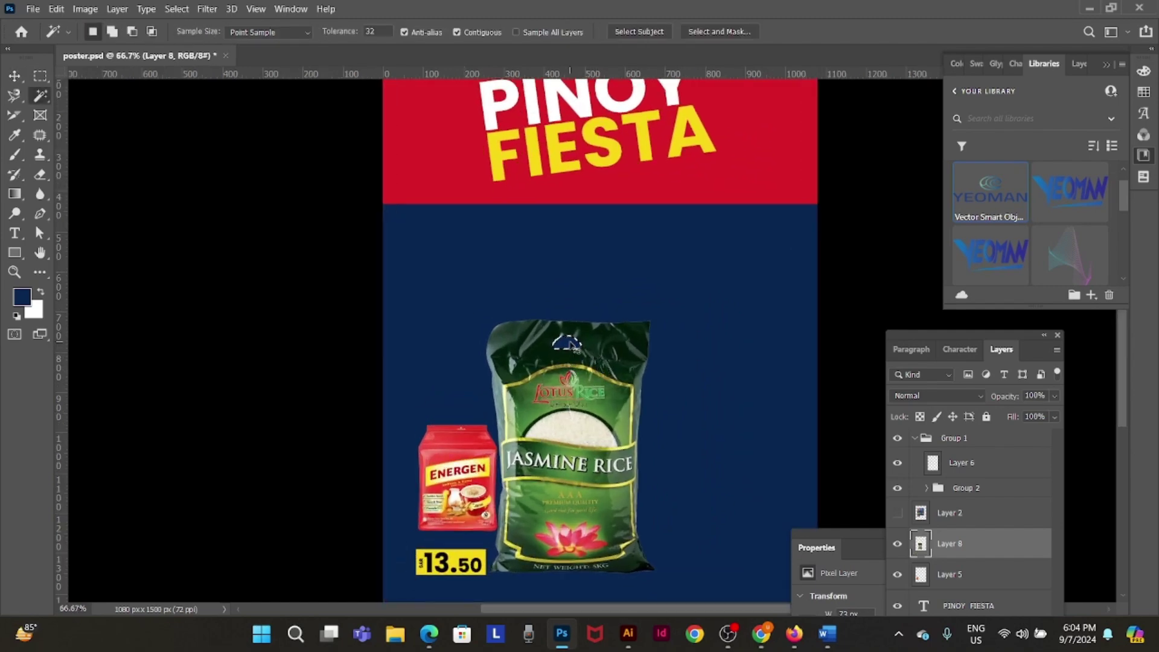
key(v)
scroll(591, 407, up, 1)
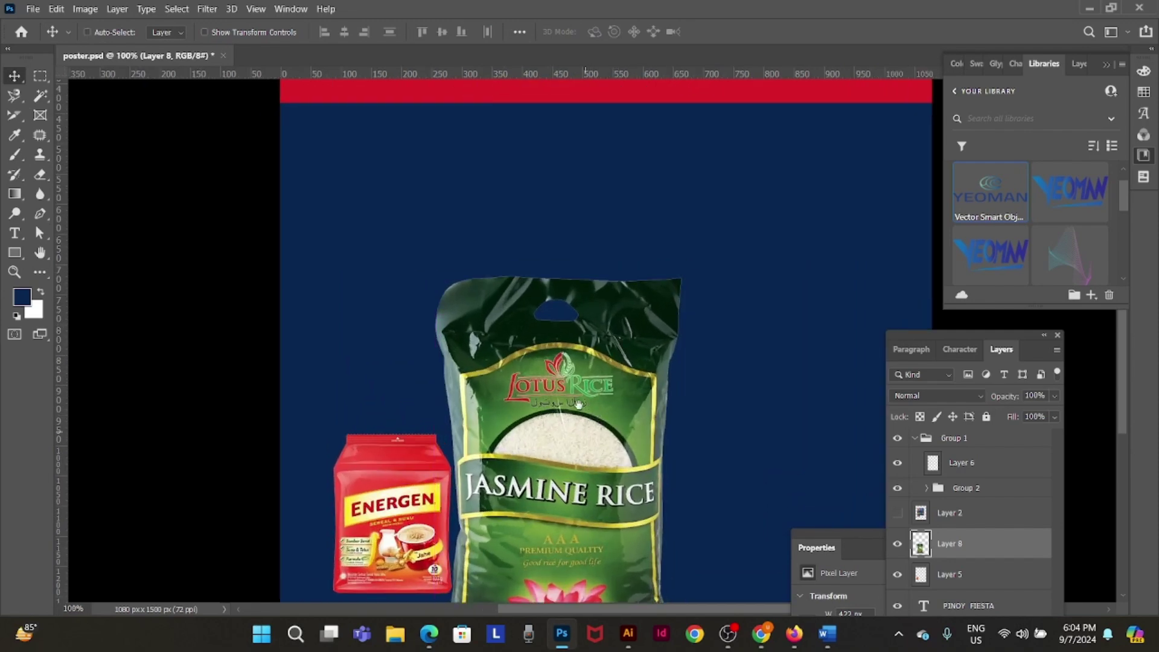
- Scale the jasmine rice bag to about 48.57% and place it next to the Energen pack with a gap between them
drag(584, 431, 562, 312)
key(ctrl+t)
drag(409, 160, 523, 332)
drag(562, 392, 512, 340)
drag(613, 279, 592, 304)
key(ctrl+minus)
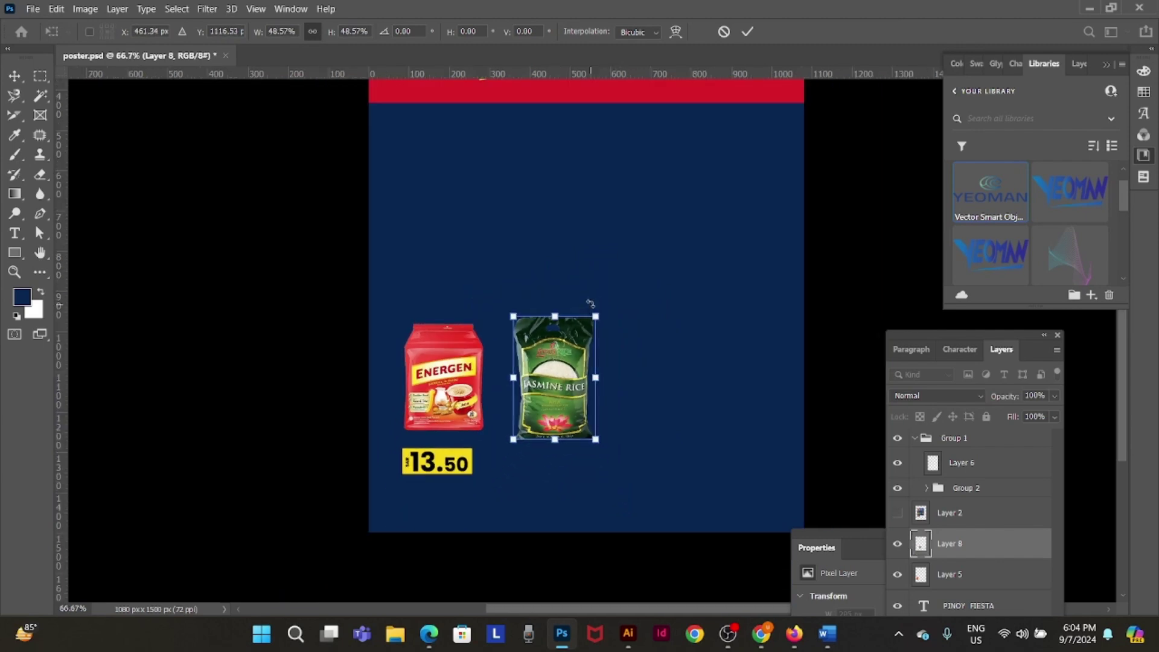
key(Return)
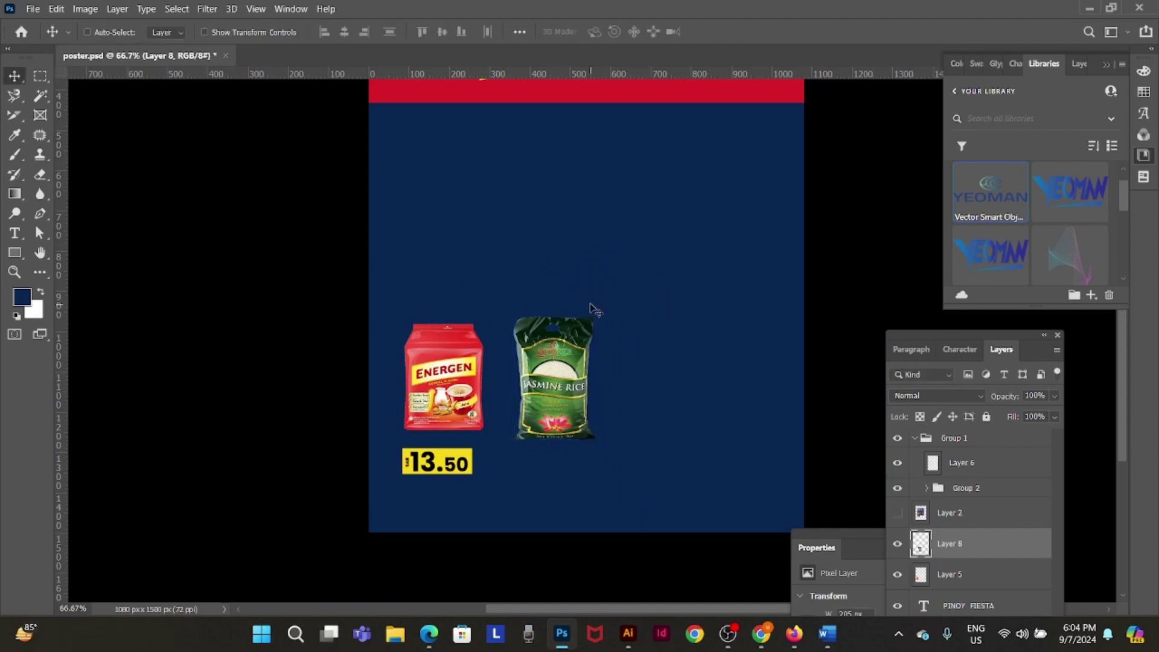
- Select the 13.50 price label group, try duplicating it sideways, and undo the copy
key(ctrl+plus)
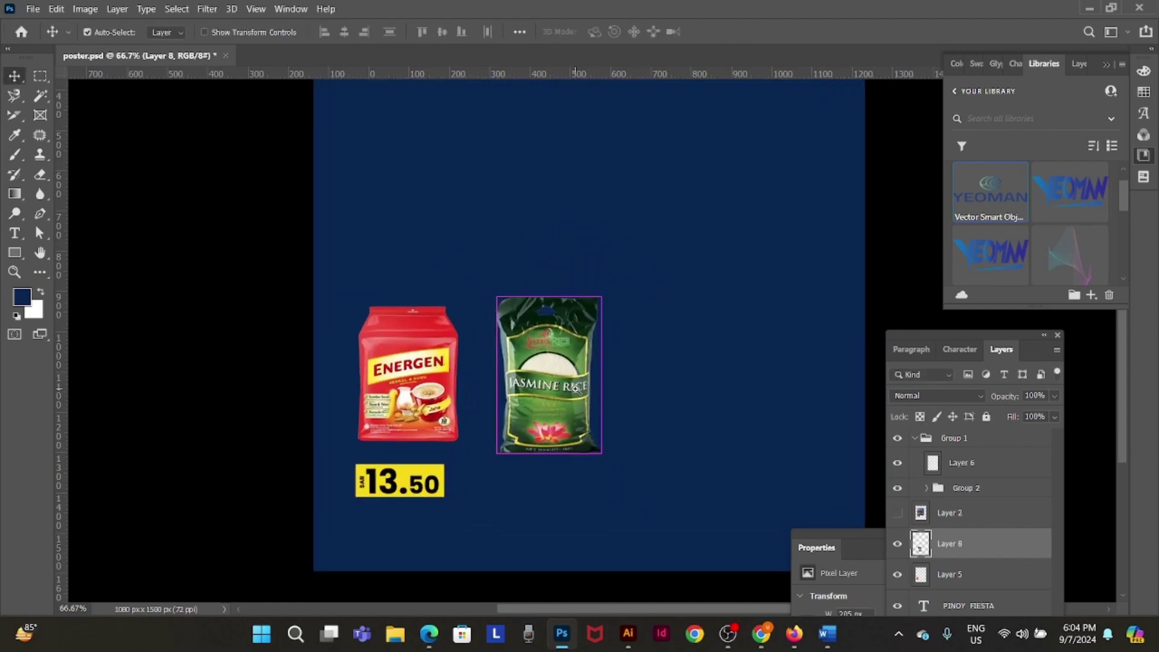
right_click(342, 493)
click(364, 500)
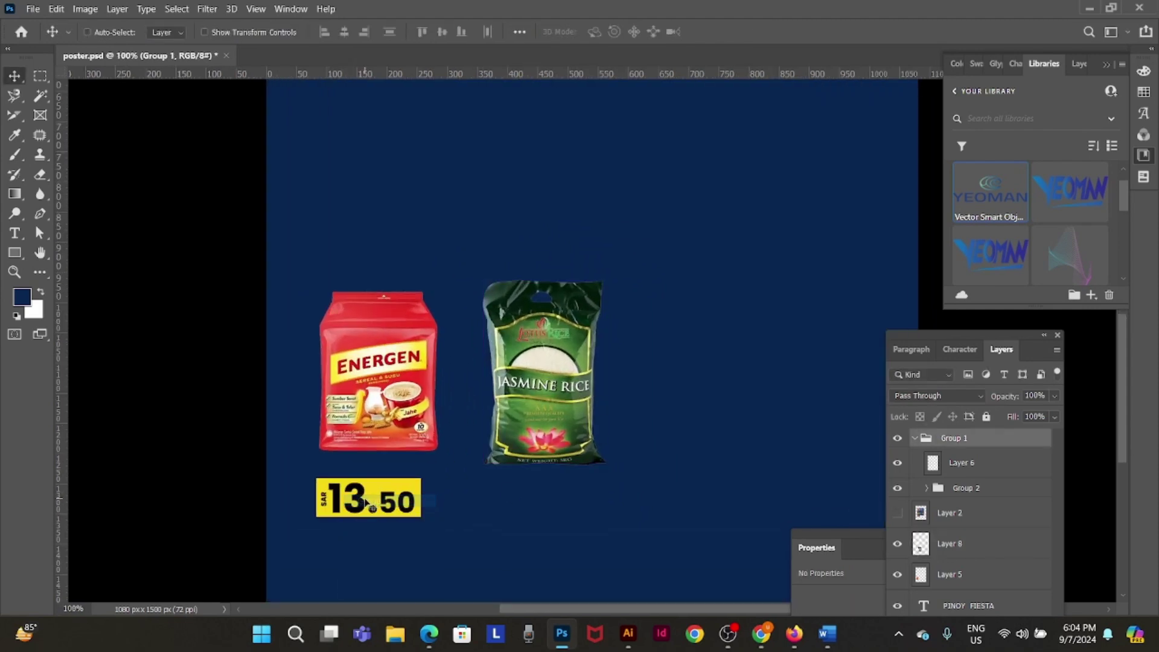
drag(365, 499, 416, 502)
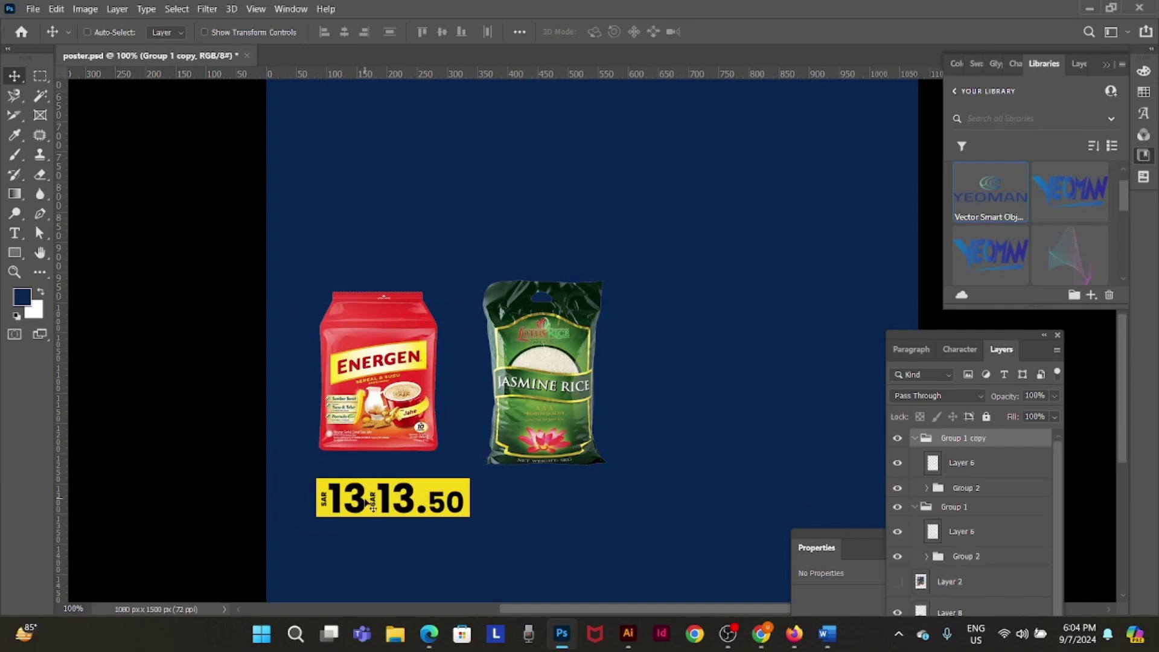
key(ctrl+z)
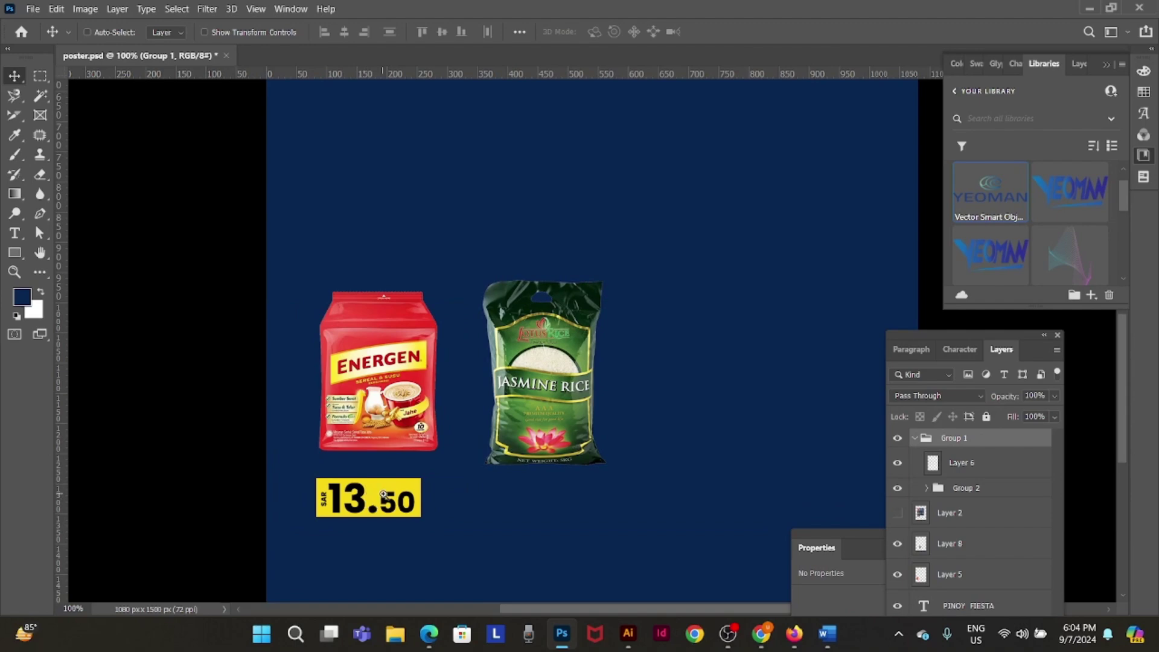
- Create a text box below the 13.50 price label and enter "Energen" and "Sereal & Susu" on two lines
scroll(389, 495, up, 1)
drag(419, 435, 429, 337)
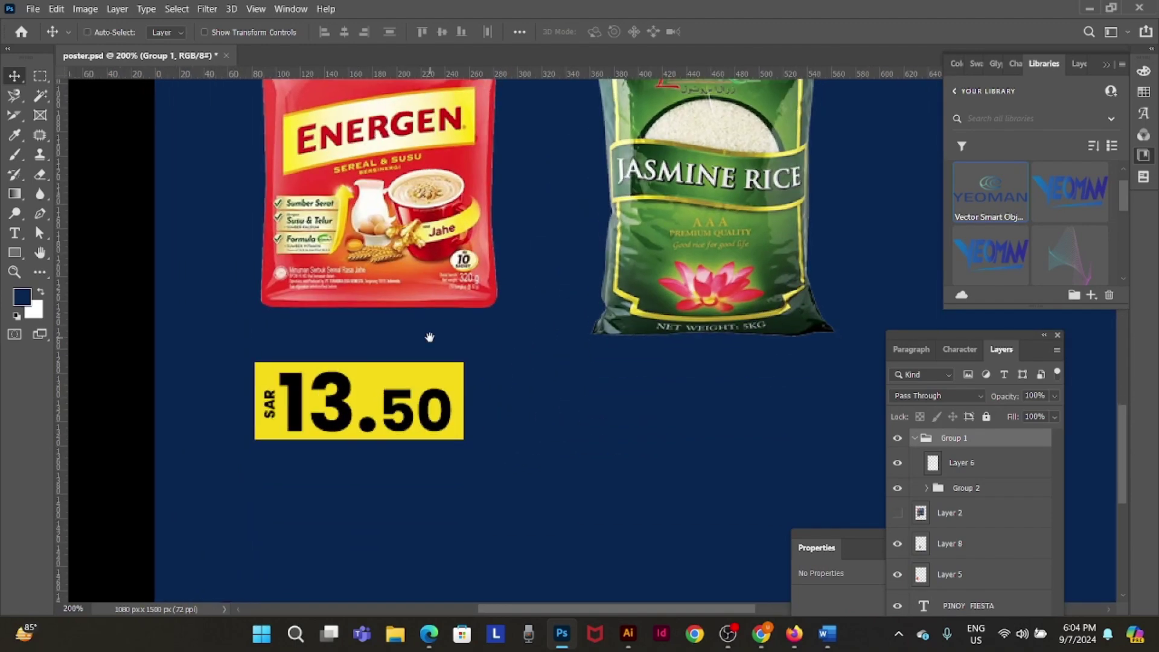
key(t)
drag(255, 459, 462, 552)
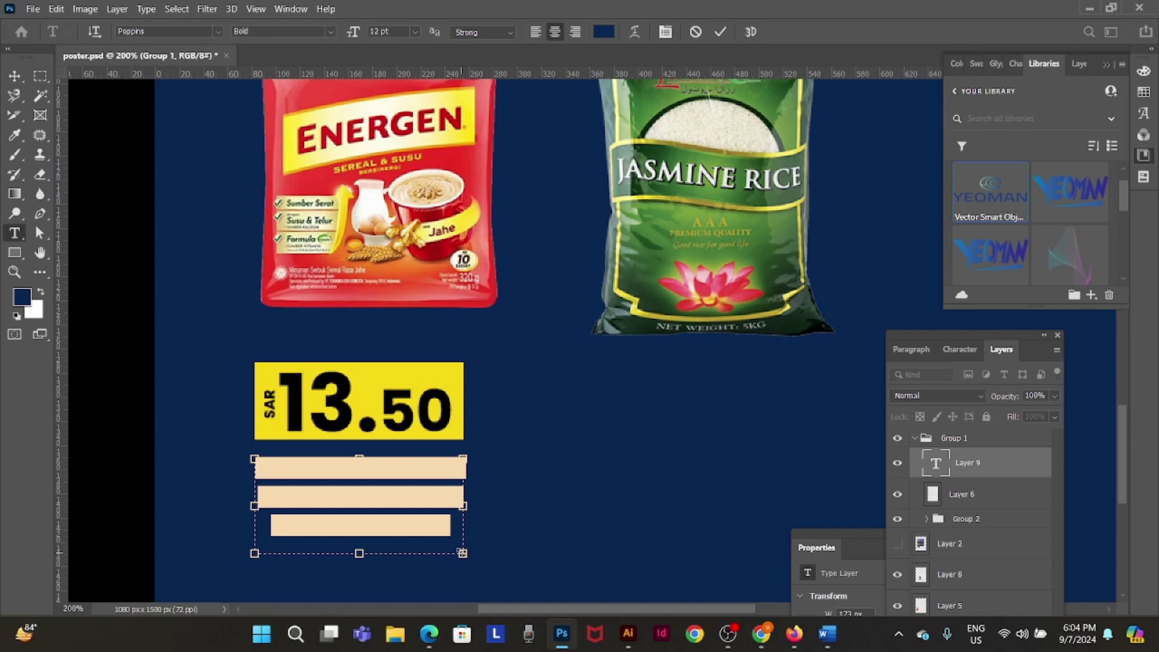
key(BackSpace)
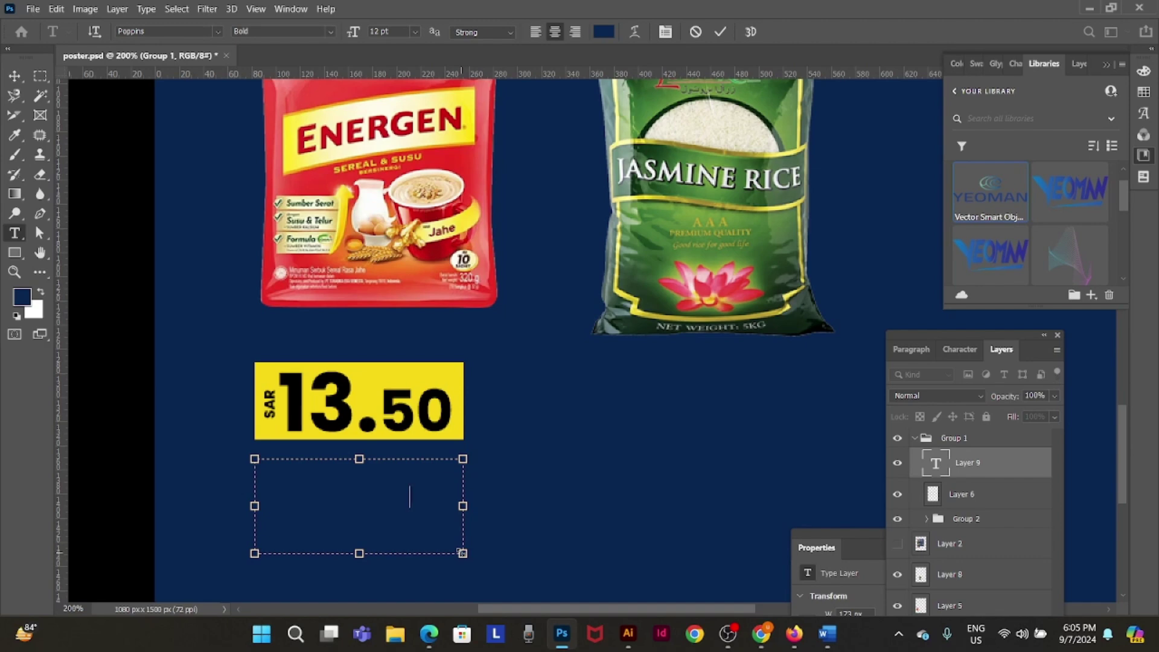
- Left-align the Energen Sereal & Susu caption and colour it white
key(ctrl+a)
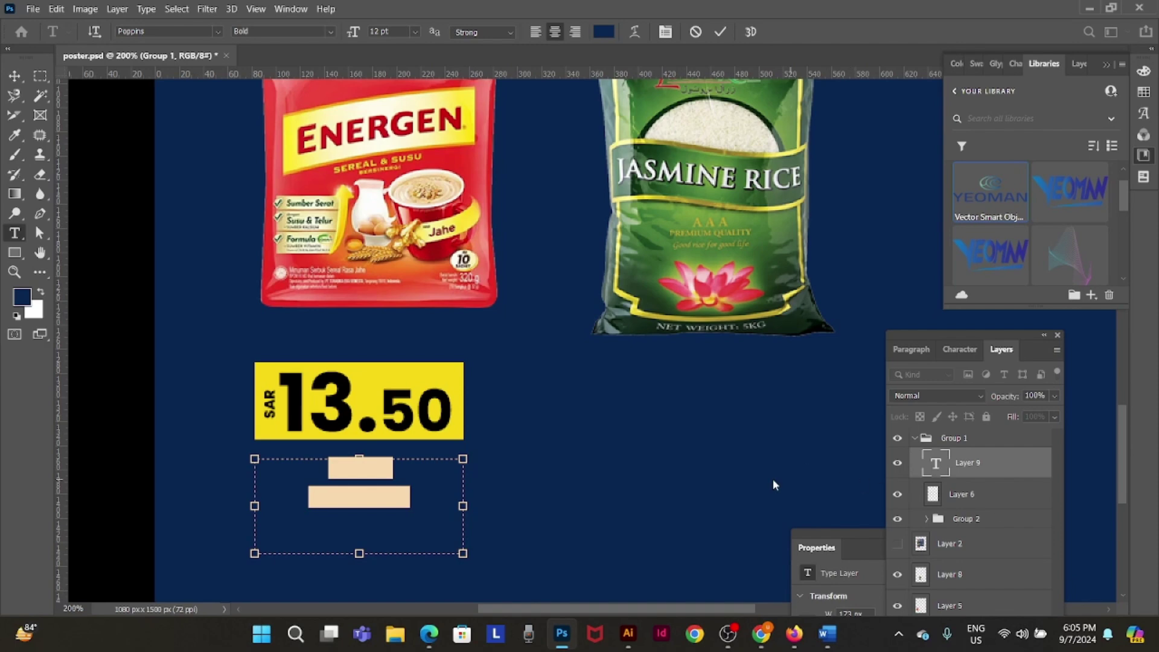
click(535, 32)
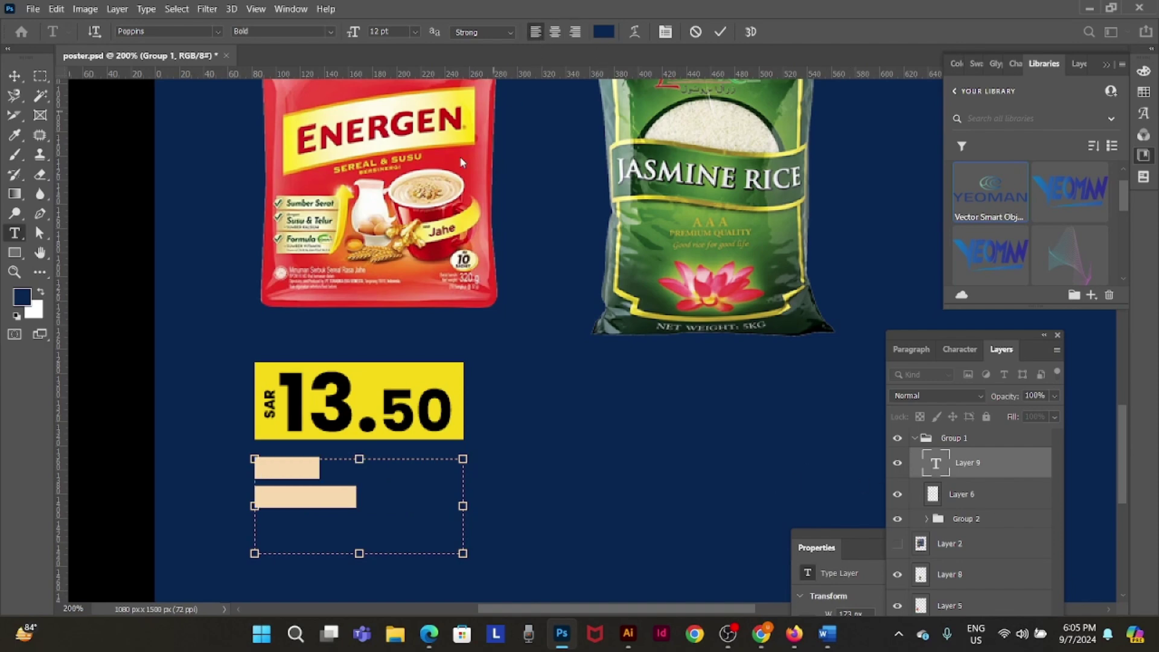
click(15, 75)
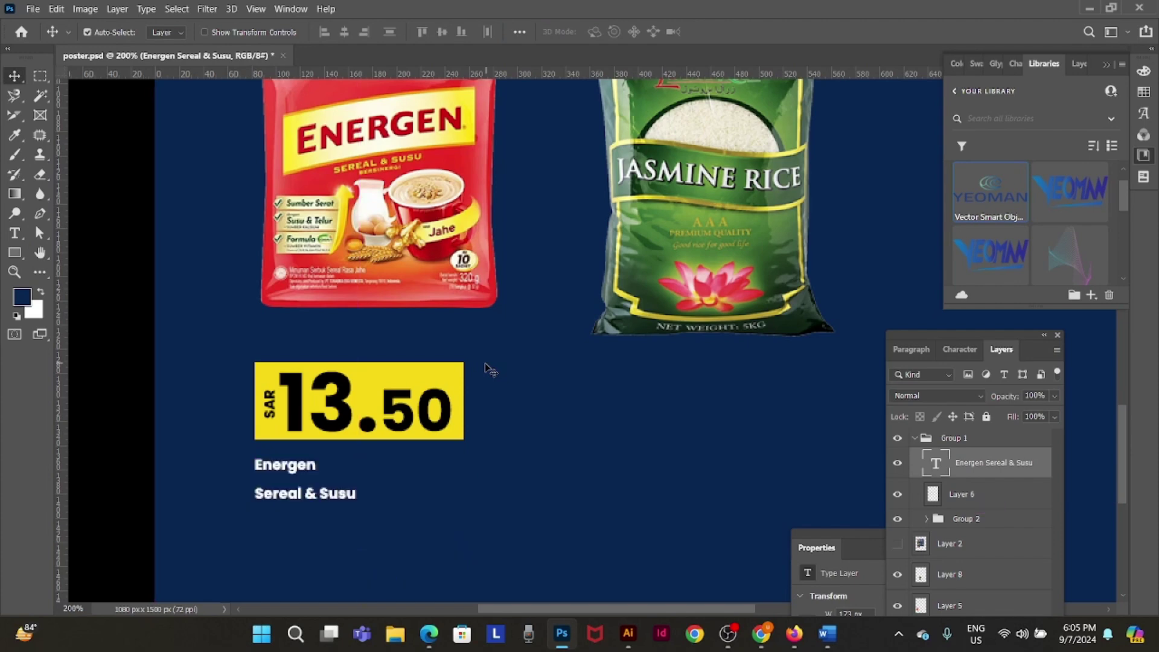
- Set the Energen Sereal & Susu caption to the SemiBold style with 14 pt leading
double_click(339, 488)
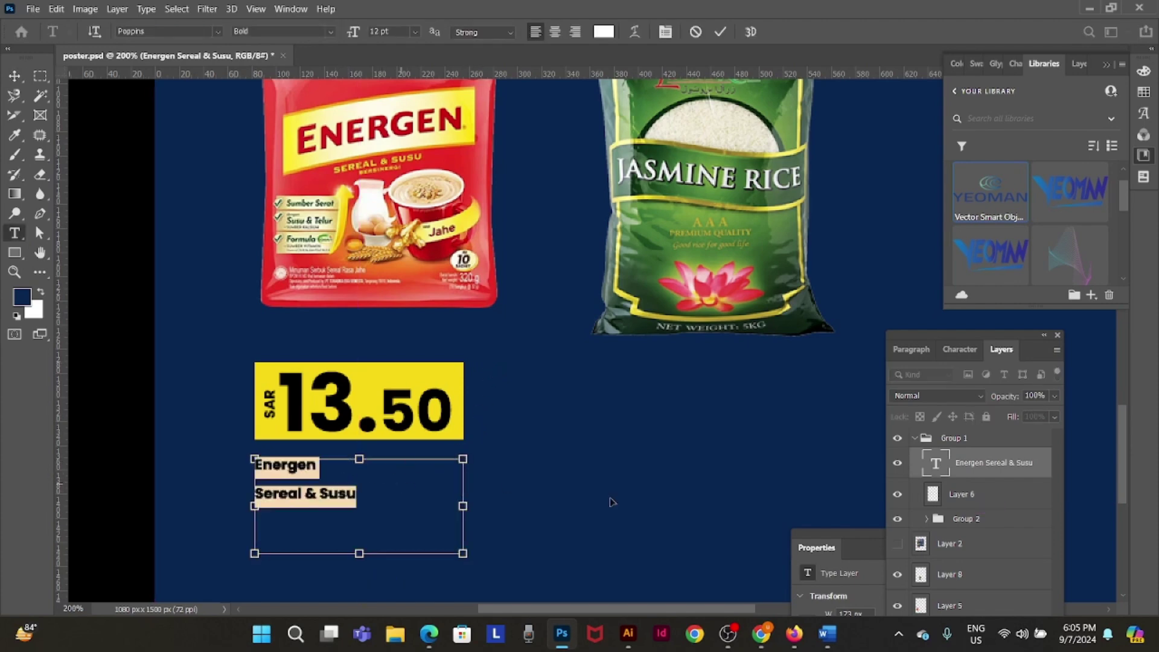
key(ctrl+t)
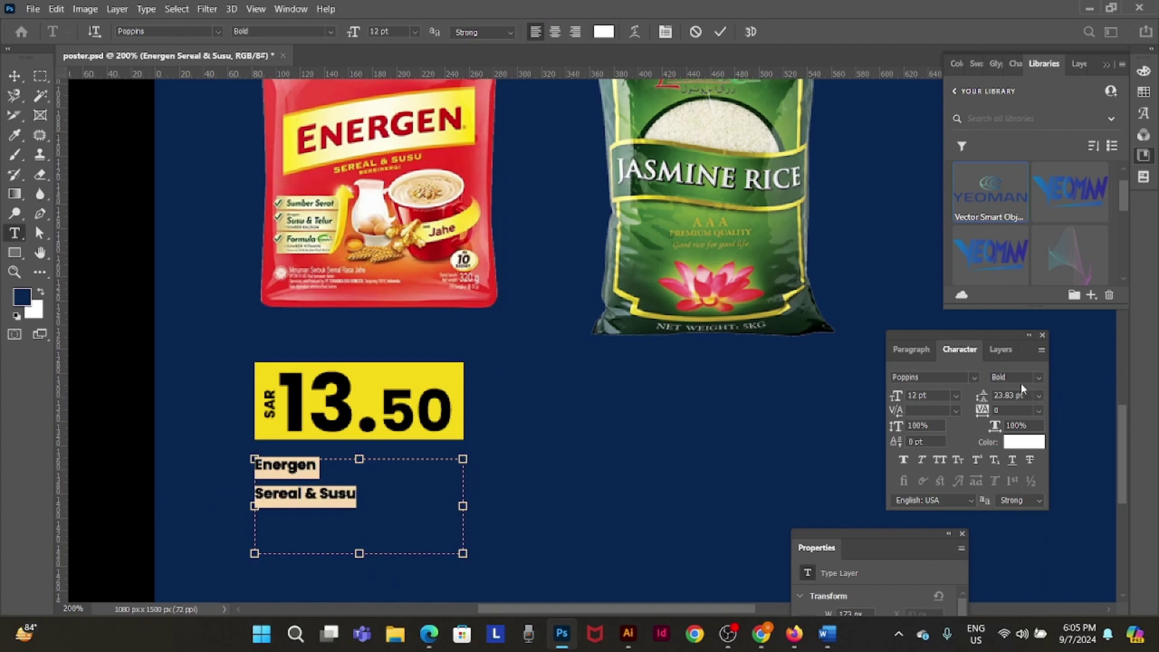
click(1022, 379)
key(Up)
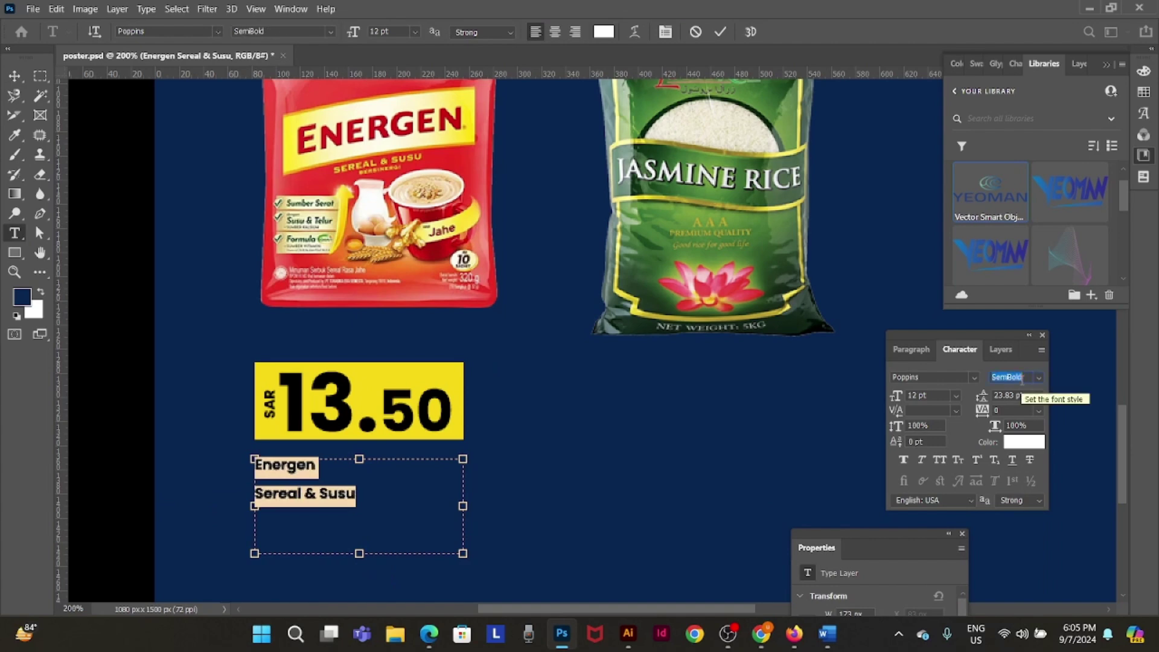
click(1023, 395)
text(14)
key(Return)
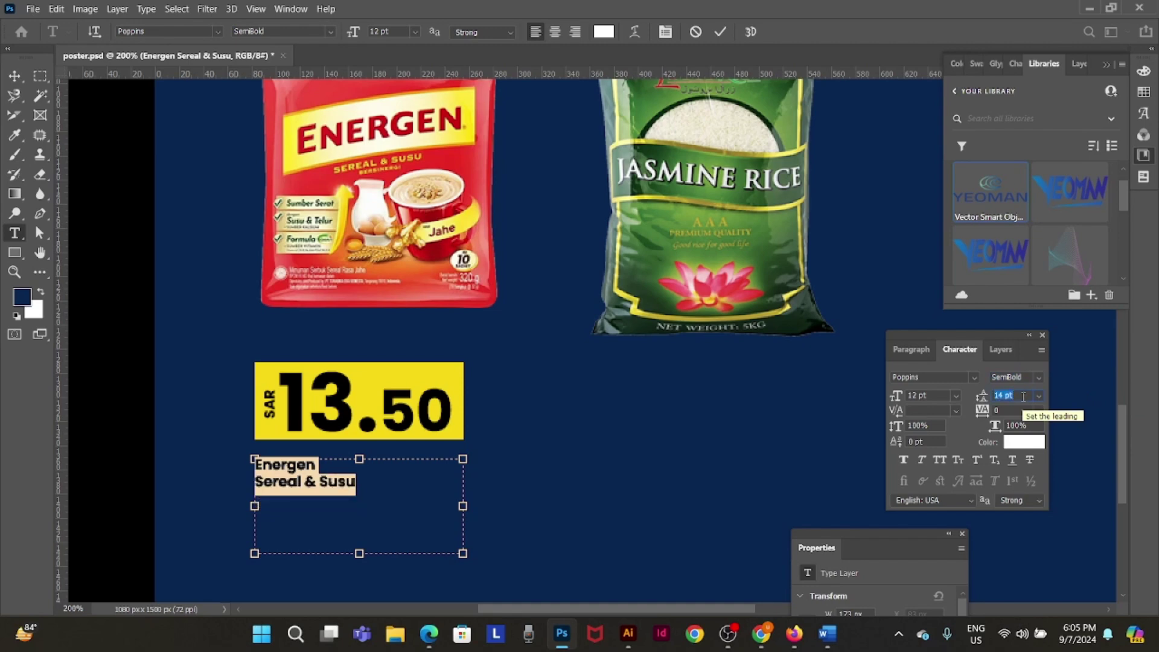
- Nudge the Energen Sereal & Susu caption up so it sits closer beneath the 13.50 price label
click(15, 76)
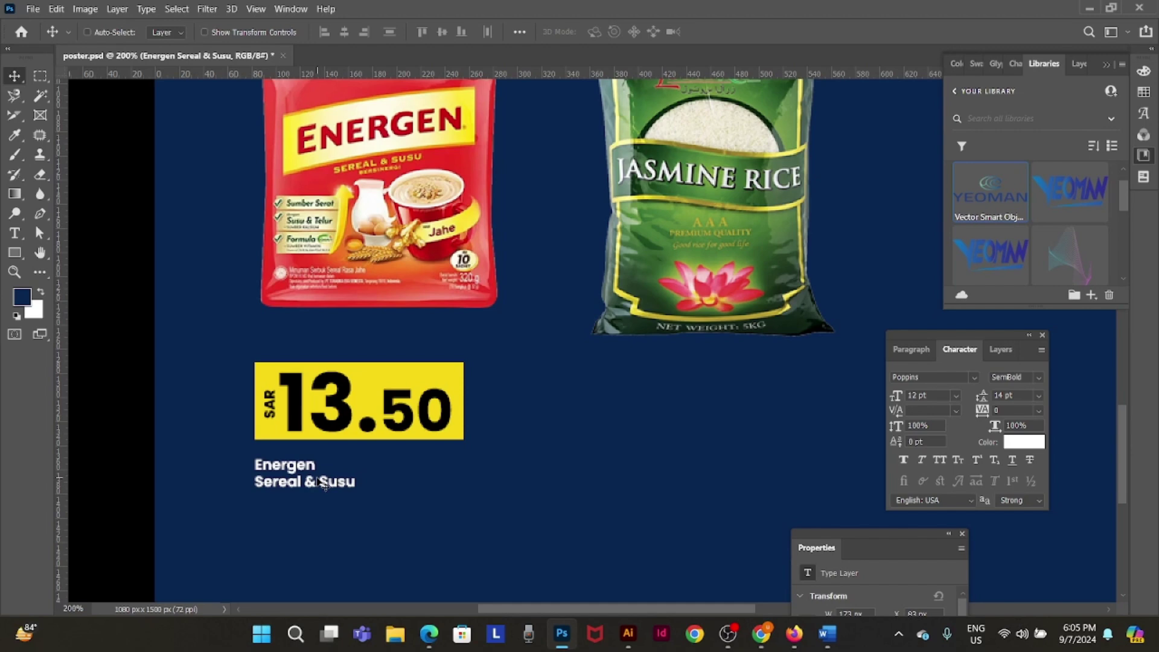
key(Up)
key(Up)
key(Up)
key(Up)
key(Up)
key(Up)
key(Up)
key(Up)
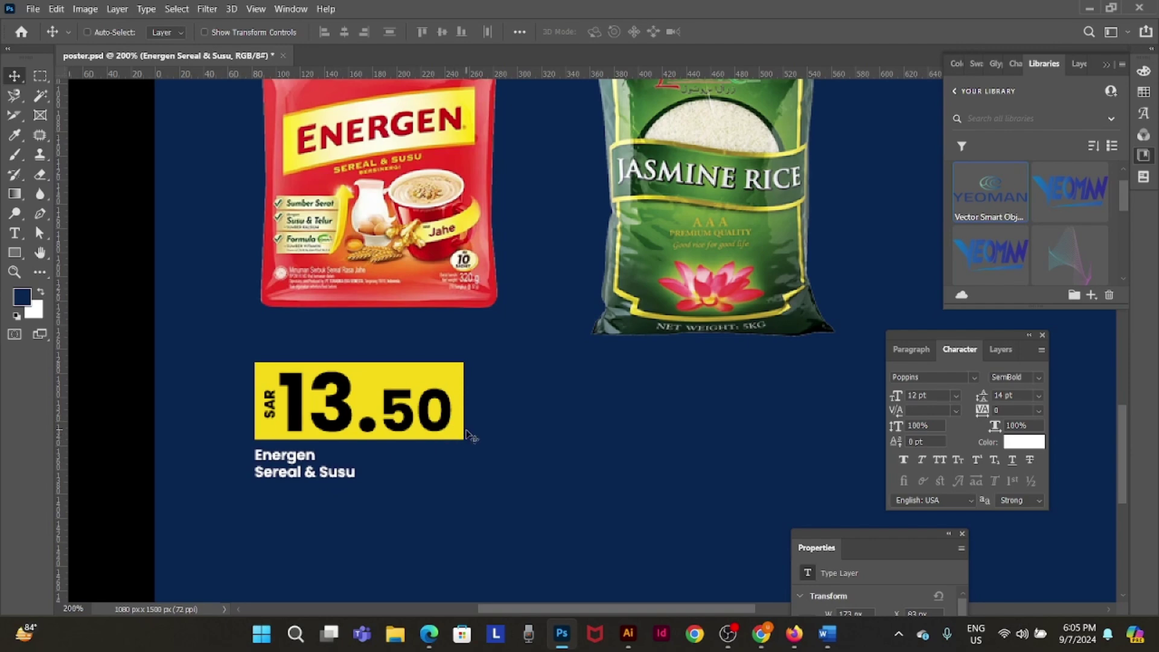
- Put the 13.50 price label and its Energen Sereal & Susu caption into a new layer group
right_click(420, 405)
click(436, 405)
right_click(313, 482)
right_click(314, 472)
shift+click(363, 492)
drag(335, 475, 340, 450)
key(ctrl+z)
key(ctrl+g)
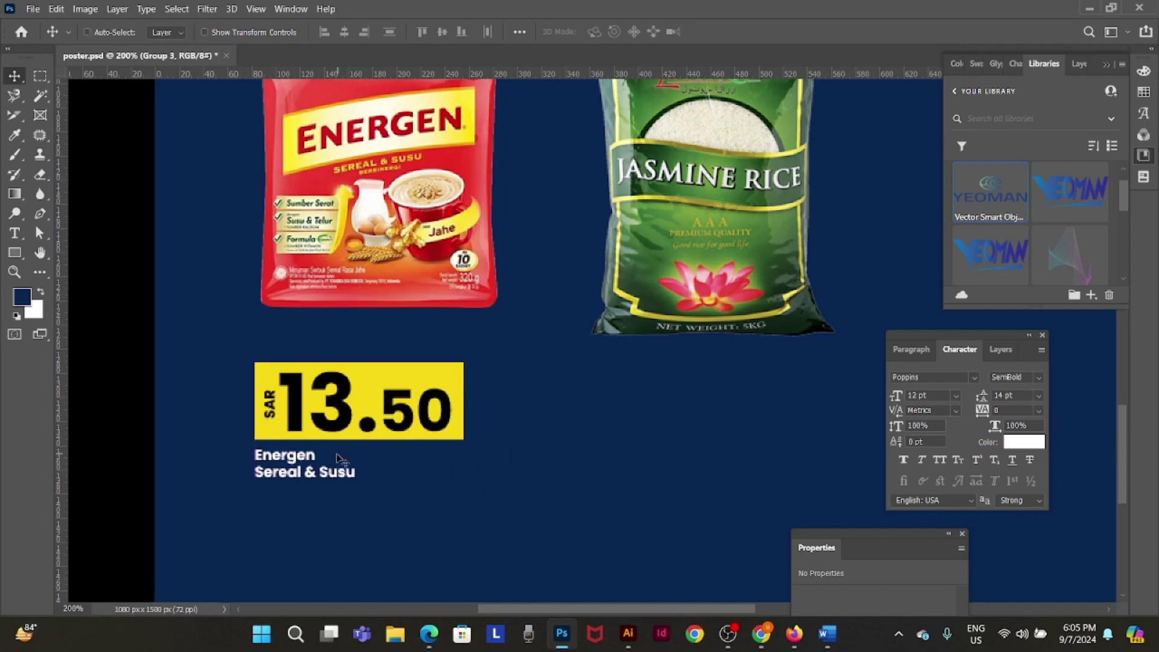
- Rename the new group holding the price label and caption as product
key(F7)
double_click(955, 437)
text(product)
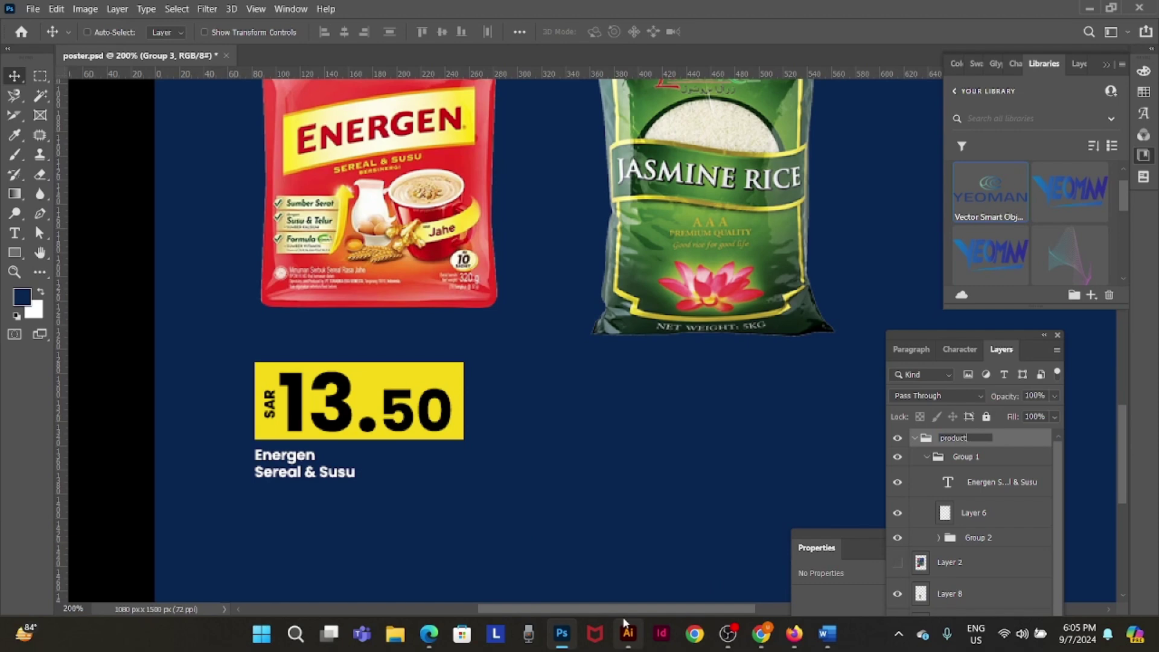
key(Return)
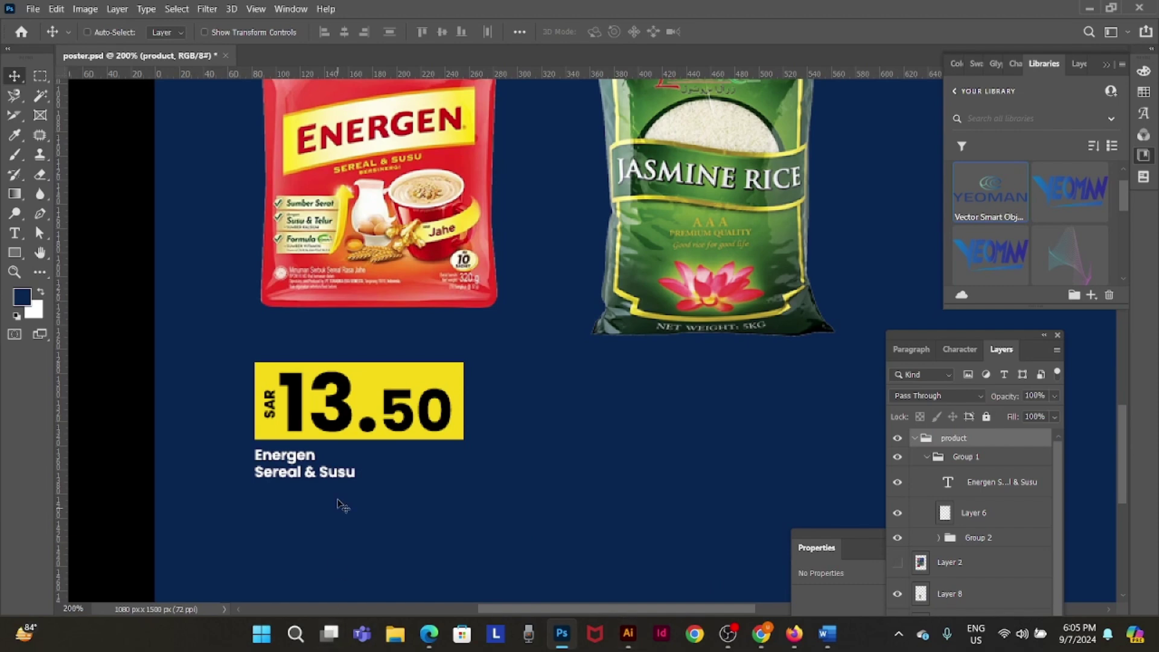
- Duplicate the product group and move the copy sideways until it sits below the jasmine rice bag
scroll(393, 419, down, 1)
right_click(447, 418)
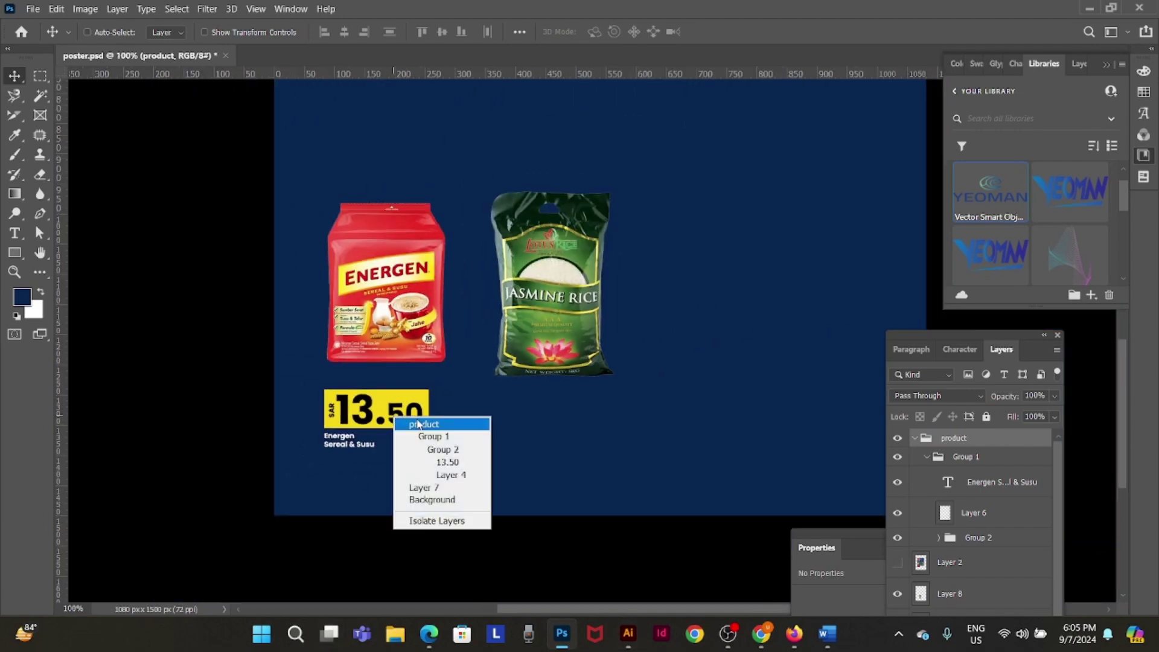
click(454, 424)
key(ctrl+j)
key(shift+Right)
key(shift+Right)
key(shift+Right)
key(shift+Right)
key(shift+Right)
key(shift+Right)
key(shift+Right)
key(shift+Right)
key(shift+Right)
key(shift+Right)
key(shift+Right)
key(shift+Right)
key(shift+Right)
key(shift+Right)
key(shift+Right)
key(shift+Right)
key(shift+Right)
key(shift+Right)
key(shift+Right)
key(shift+Right)
key(shift+Right)
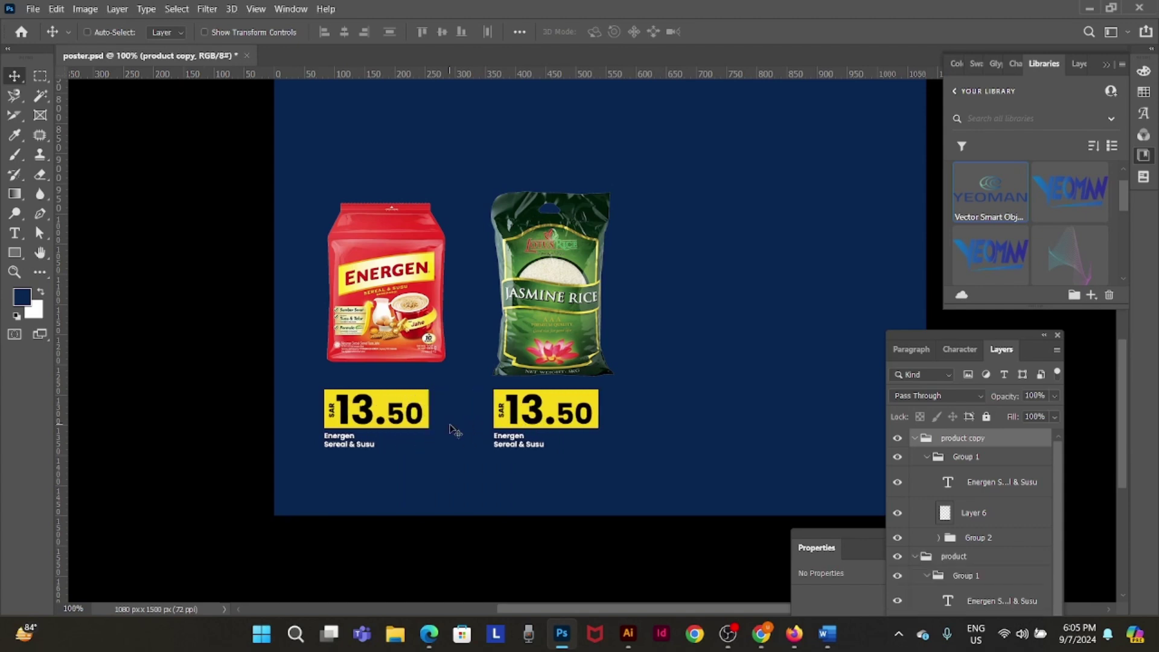
key(Right)
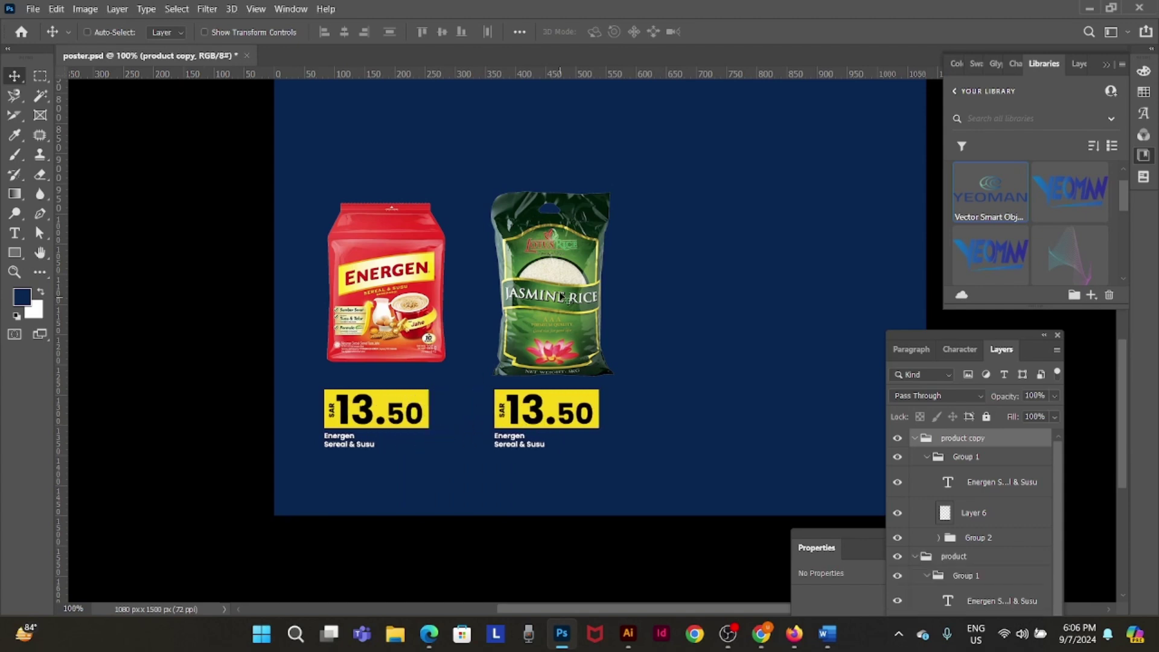
drag(619, 350, 507, 422)
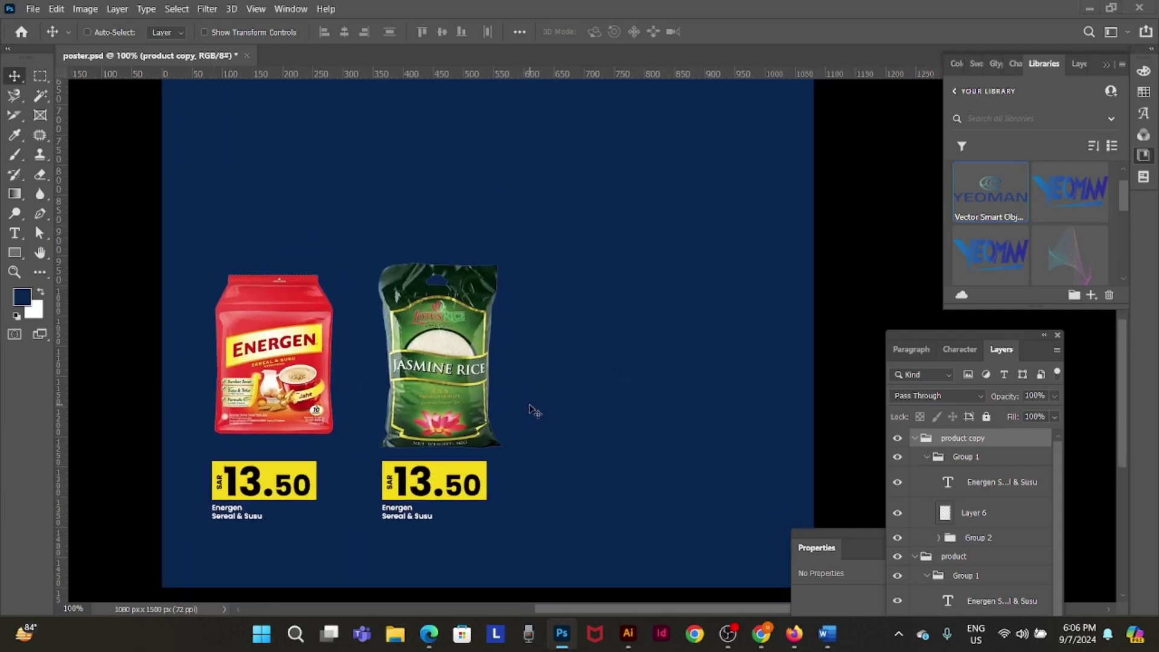
- Switch to Chrome and check the client's marked-up product images in the WhatsApp chat for the jasmine rice price
key(alt+Tab)
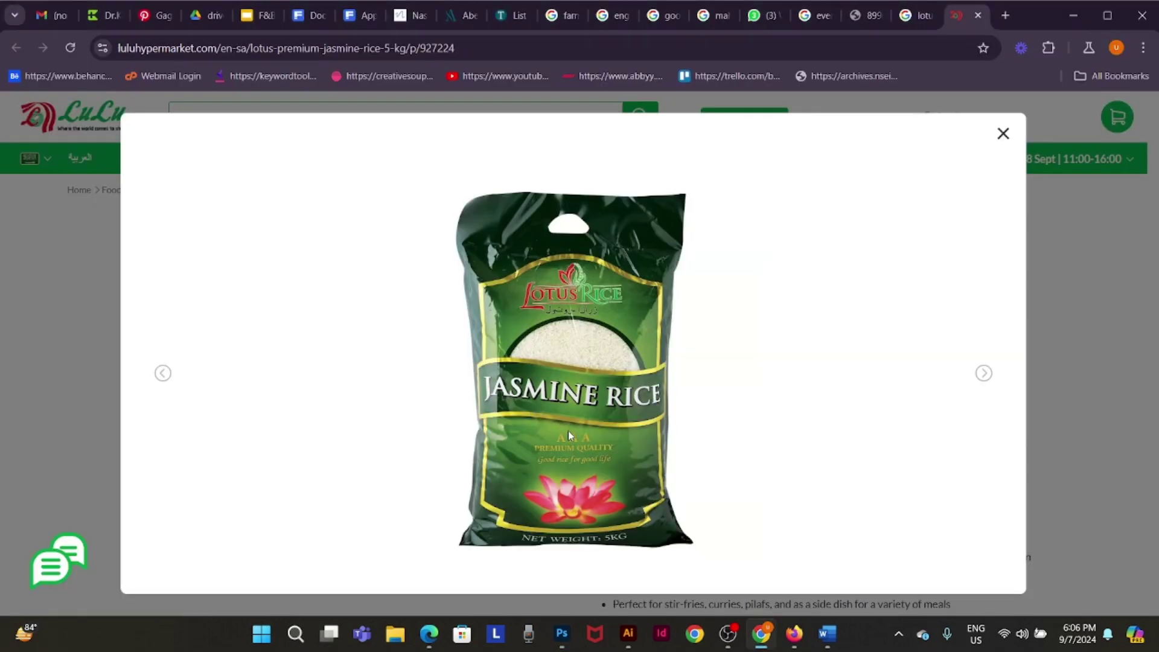
click(759, 15)
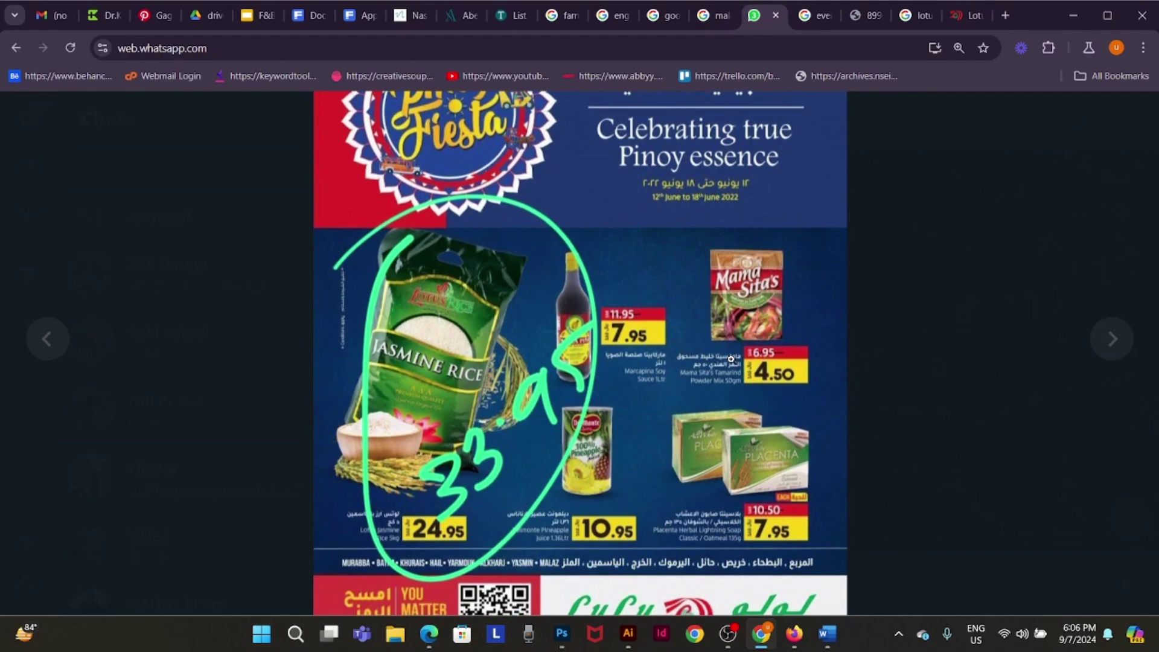
click(730, 358)
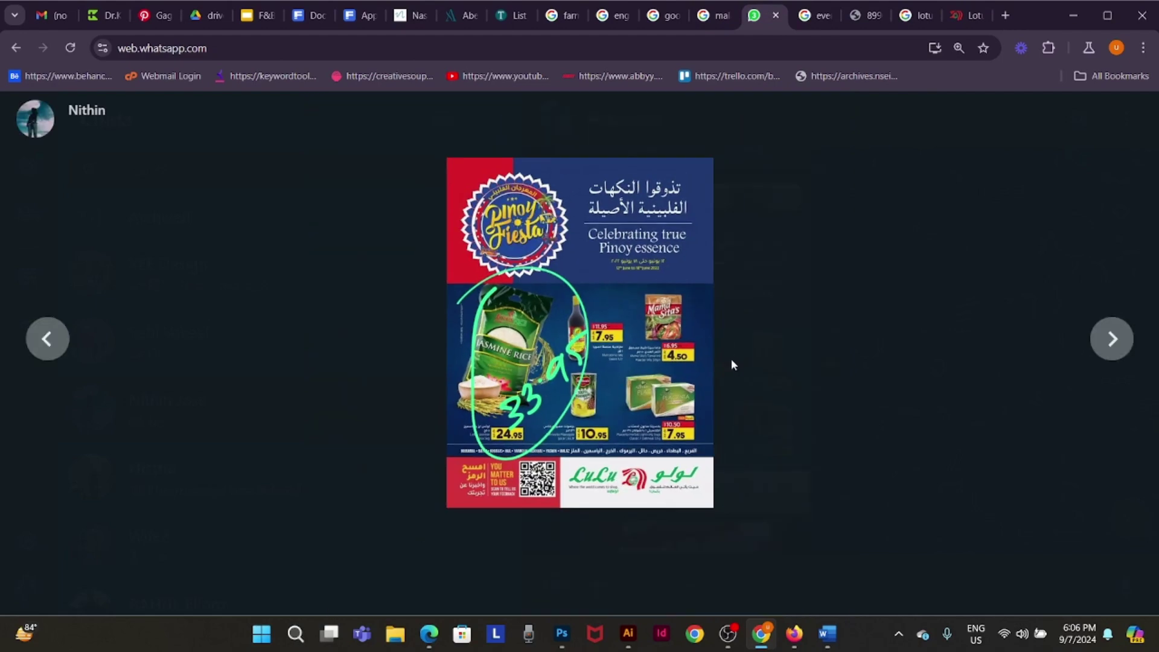
click(764, 414)
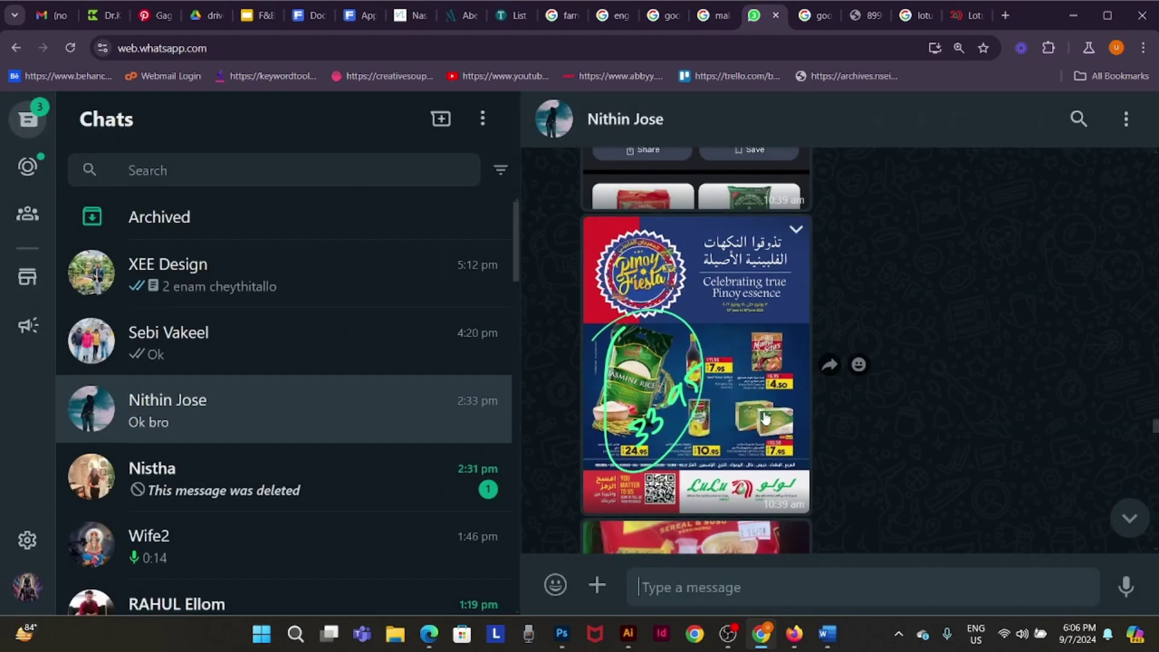
scroll(764, 417, up, 5)
scroll(765, 419, up, 1)
click(641, 344)
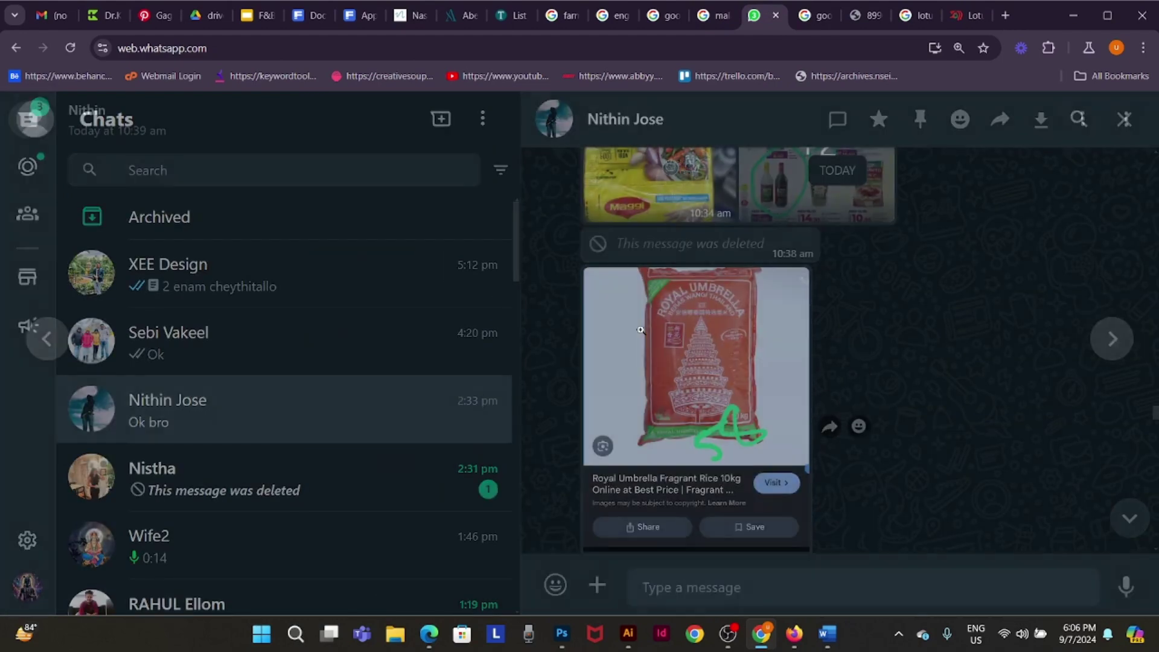
click(625, 296)
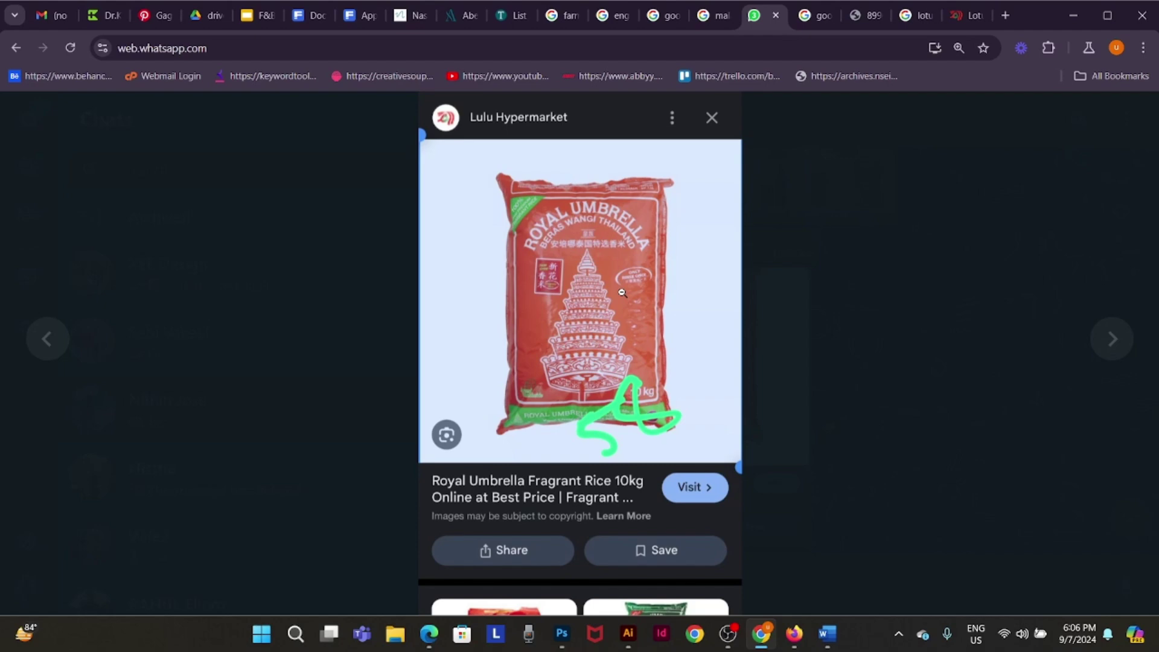
click(621, 293)
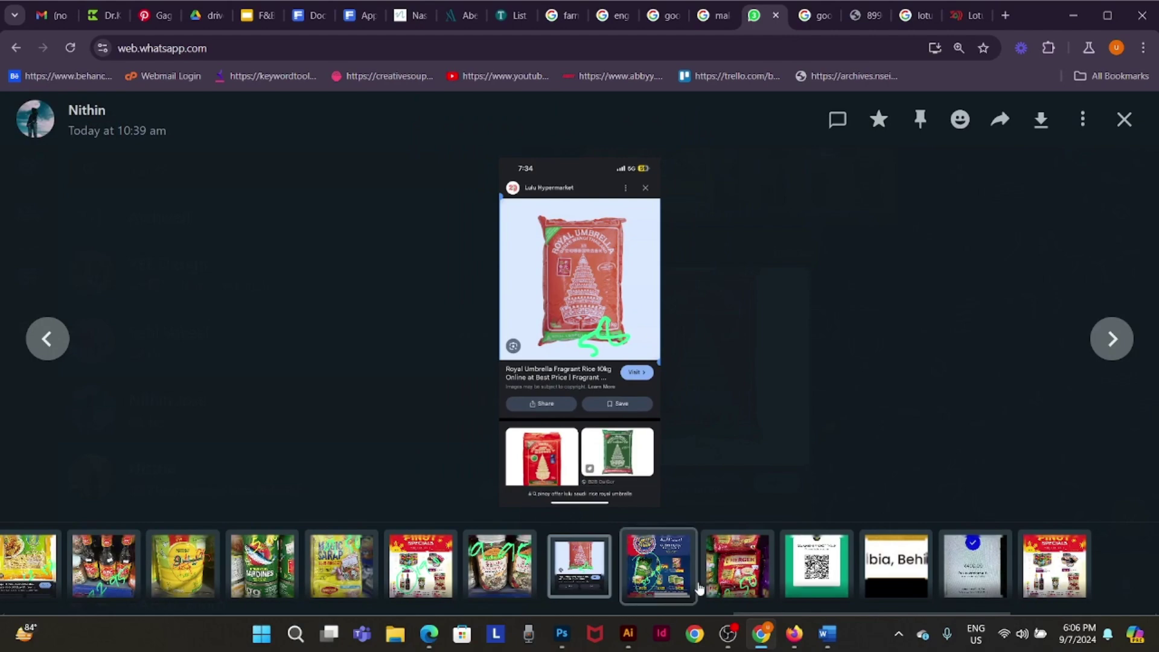
key(Escape)
scroll(800, 426, down, 4)
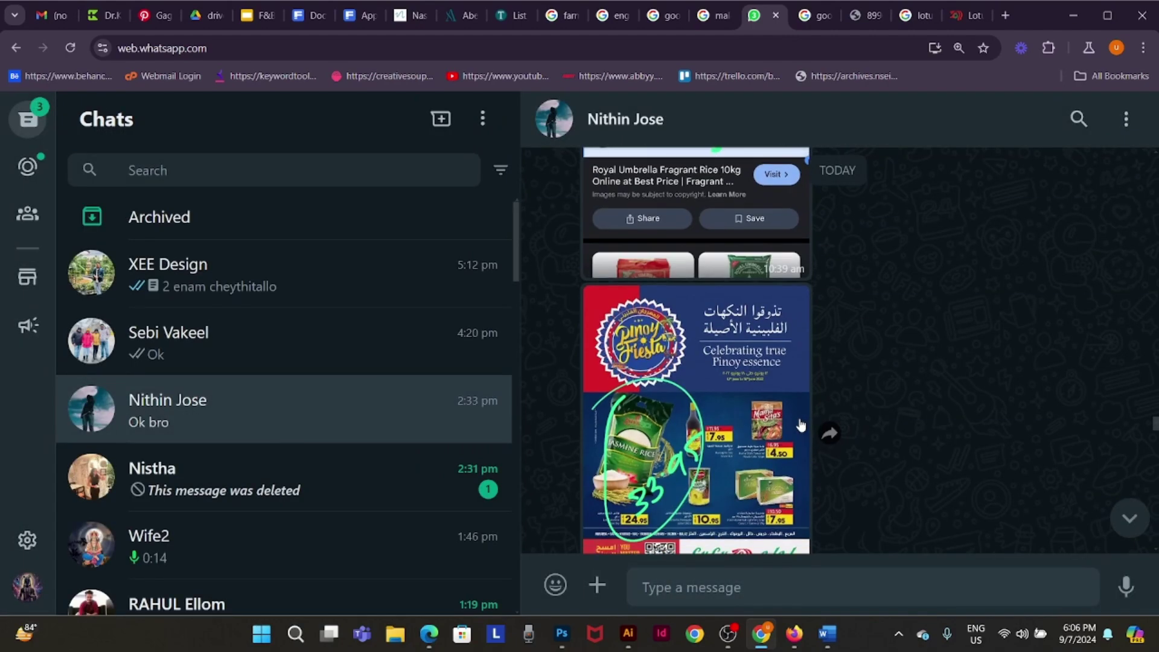
click(717, 411)
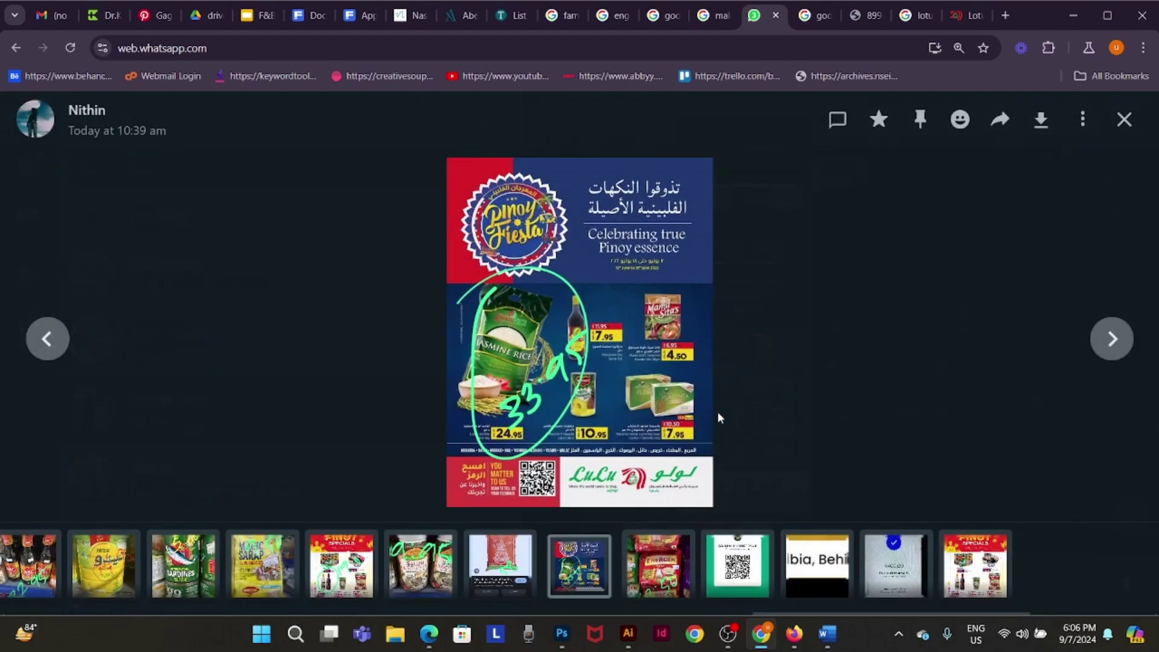
- Switch back to Photoshop and change the price on the label below the jasmine rice bag to 33.95
key(alt+Tab)
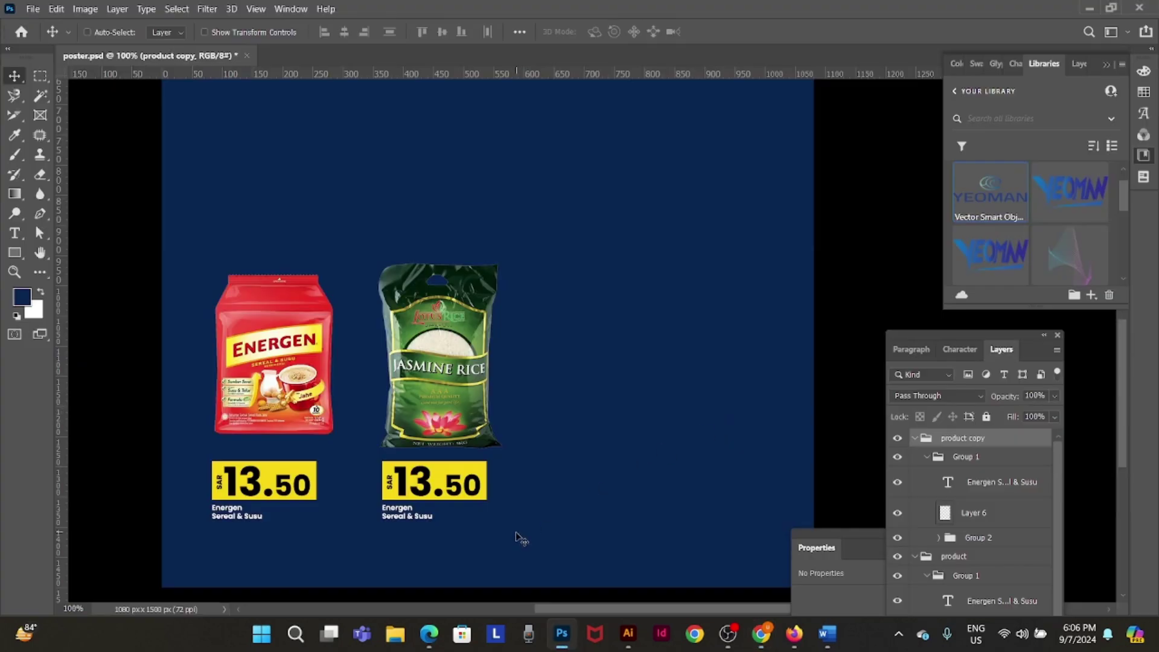
key(t)
click(415, 474)
key(BackSpace)
text(3)
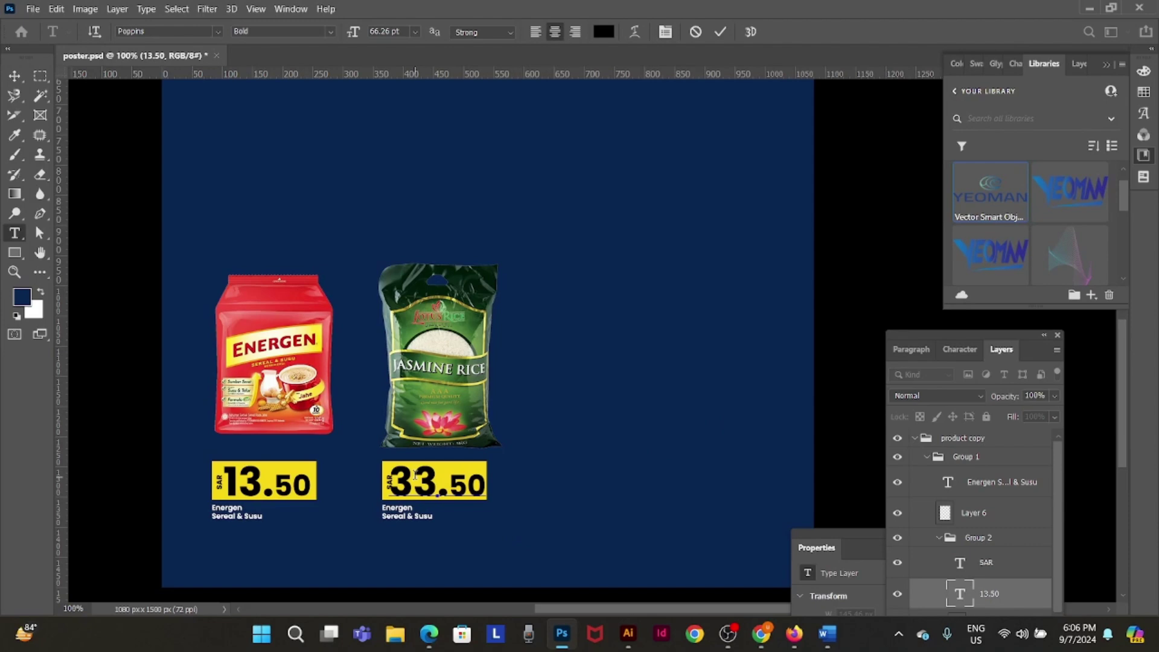
drag(460, 483, 488, 483)
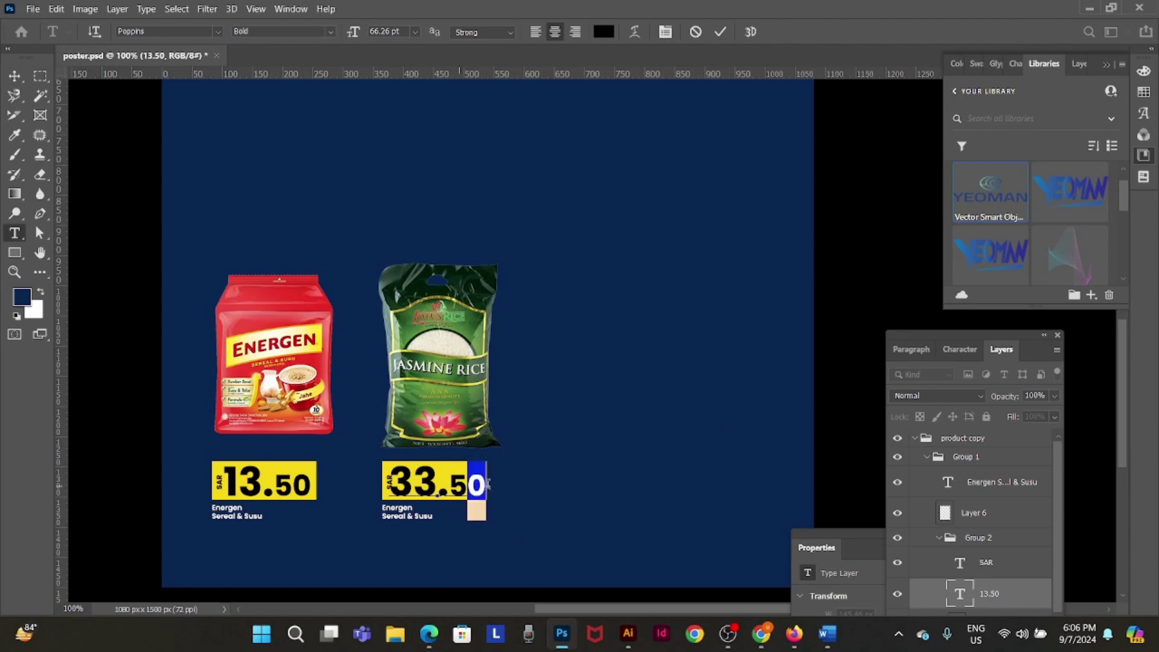
key(BackSpace)
key(BackSpace)
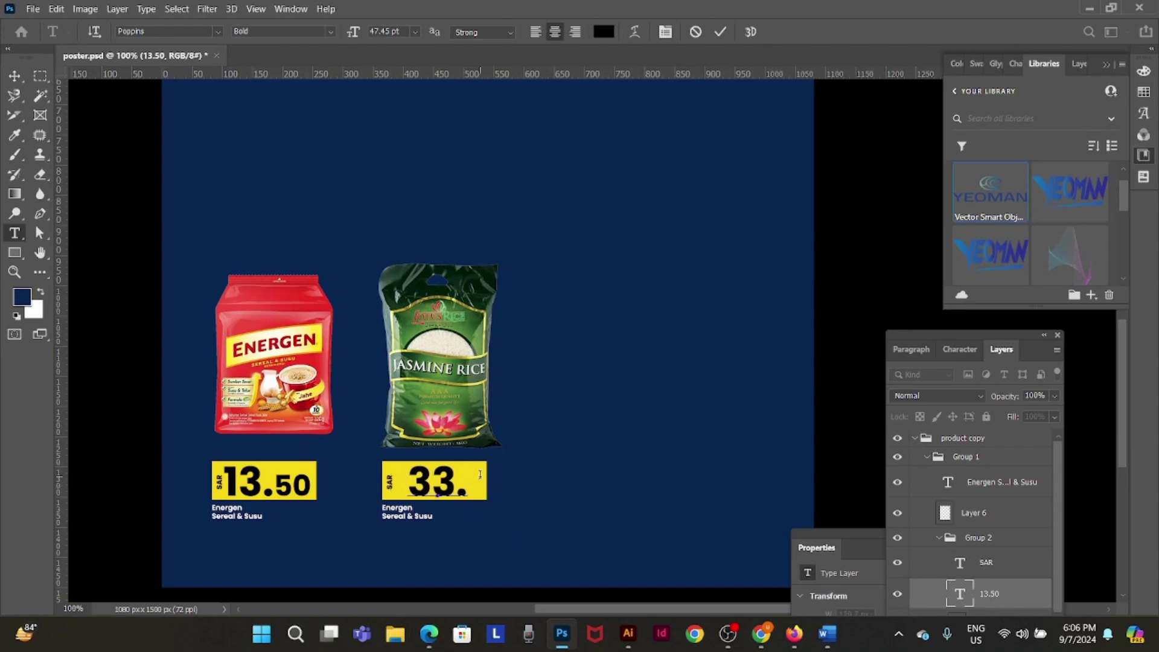
text(95)
key(ctrl+Return)
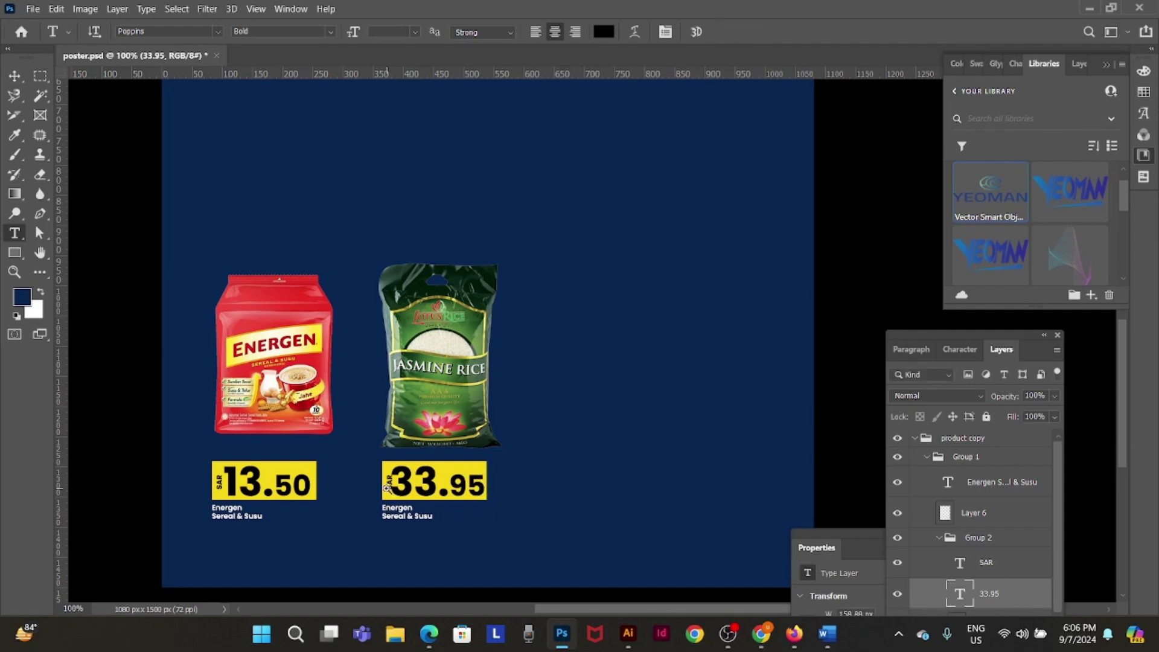
- Select the SAR text on the 33.95 price label and nudge it slightly away from the digits
ctrl+click(432, 523)
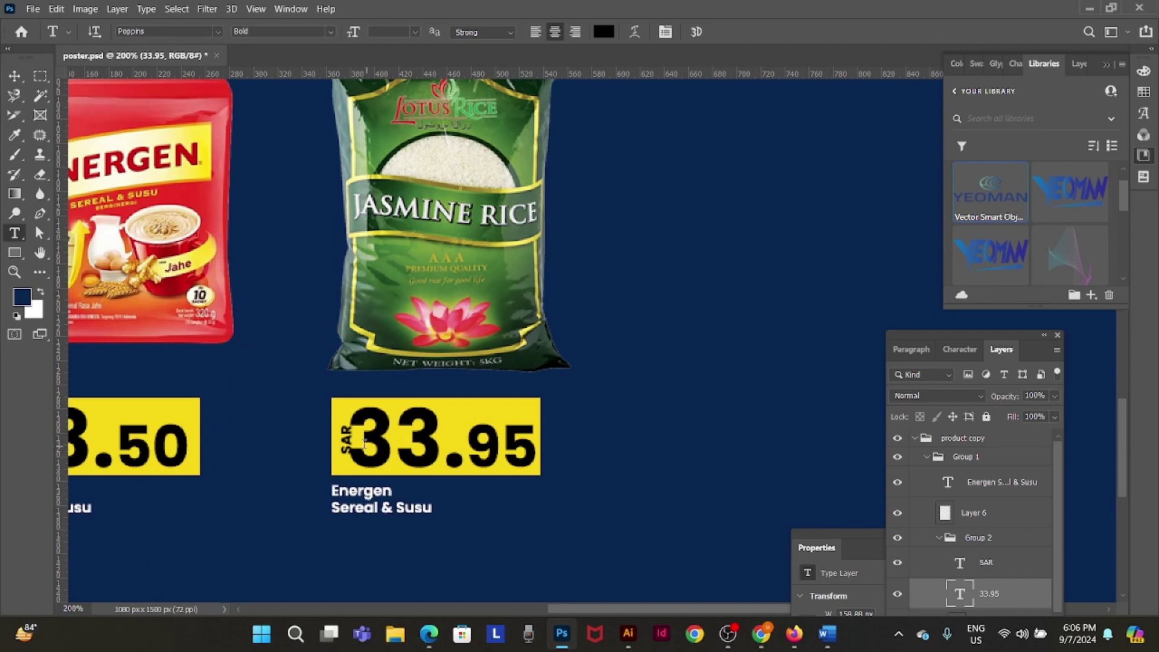
click(15, 75)
right_click(433, 442)
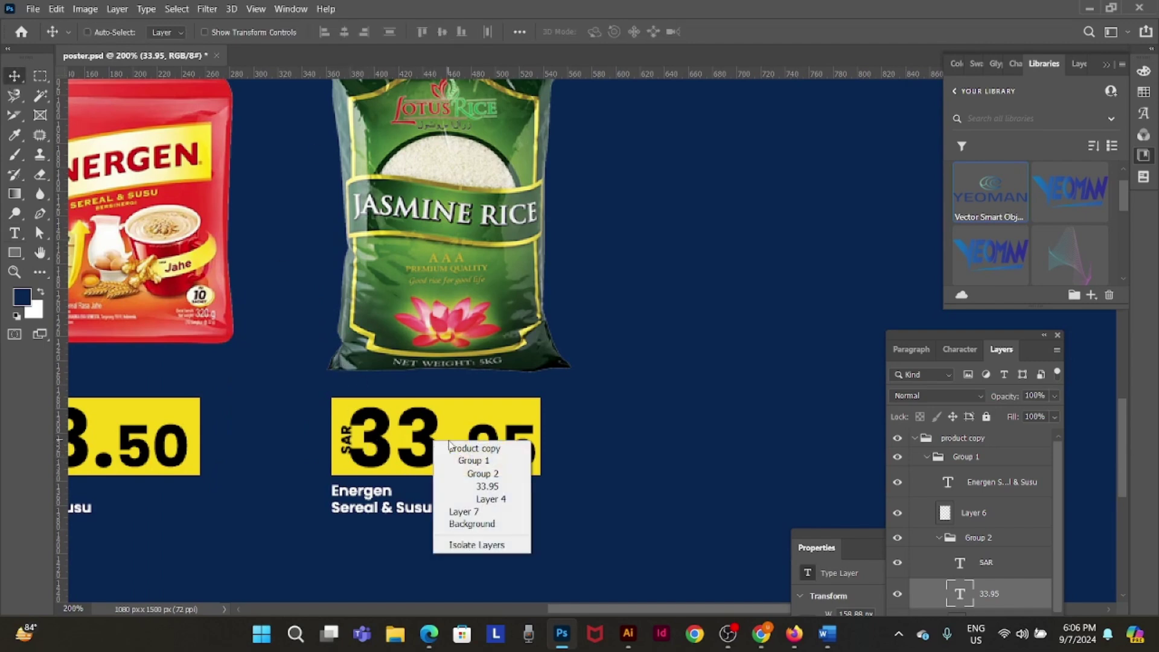
right_click(344, 438)
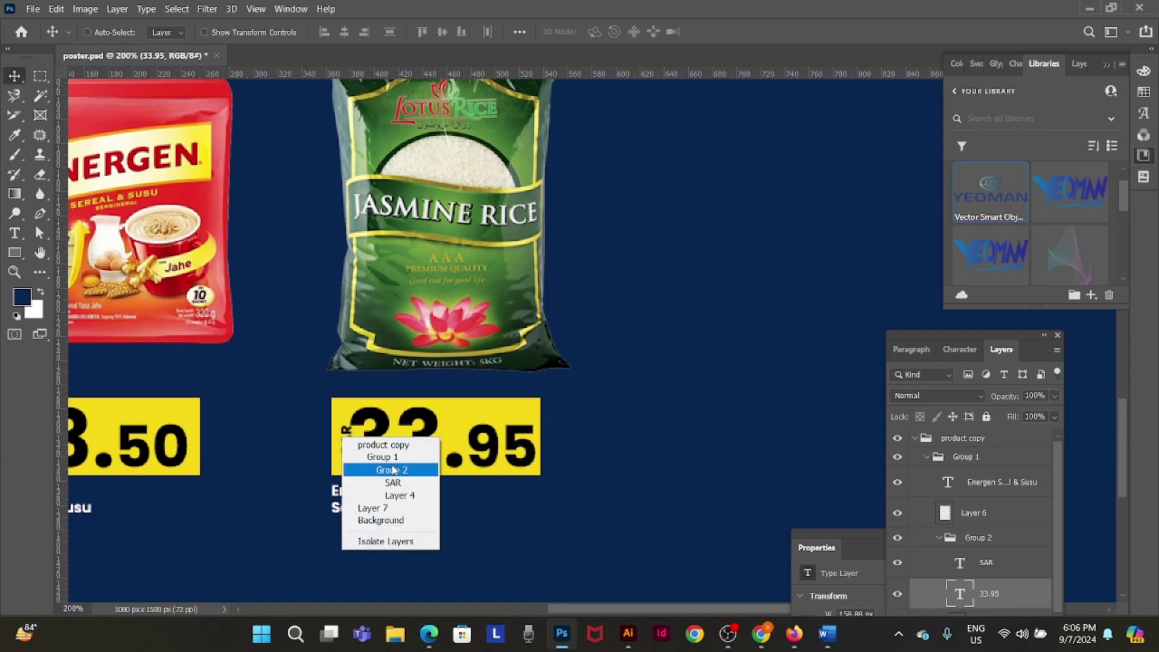
click(399, 483)
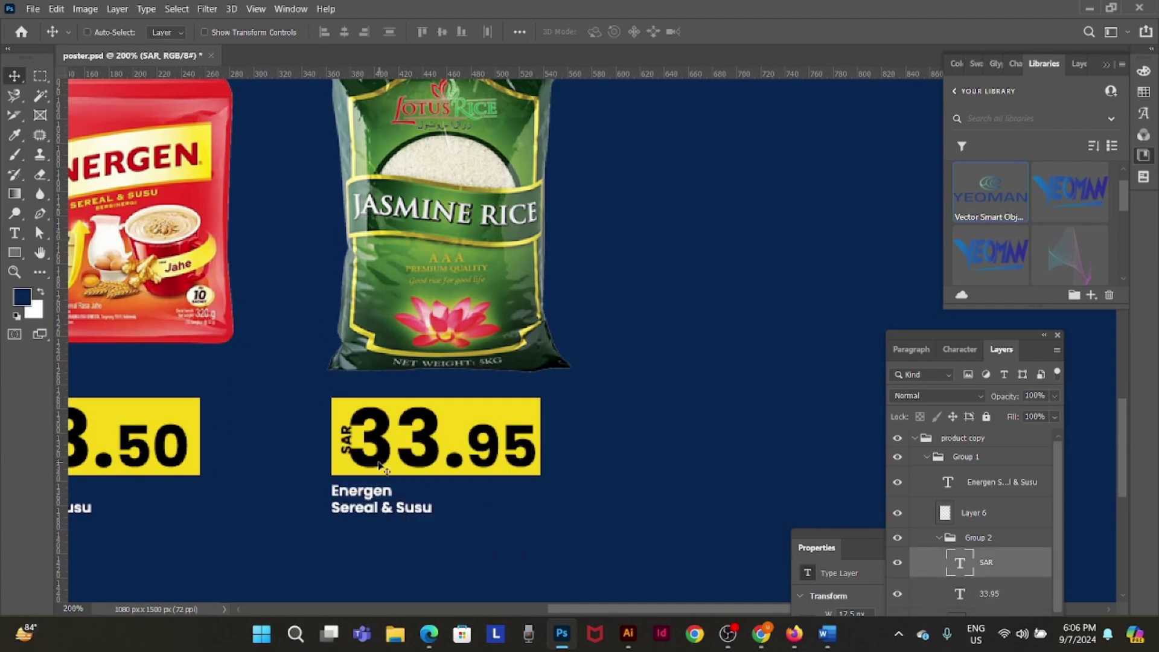
key(Left)
key(Right)
key(Right)
key(ctrl+minus)
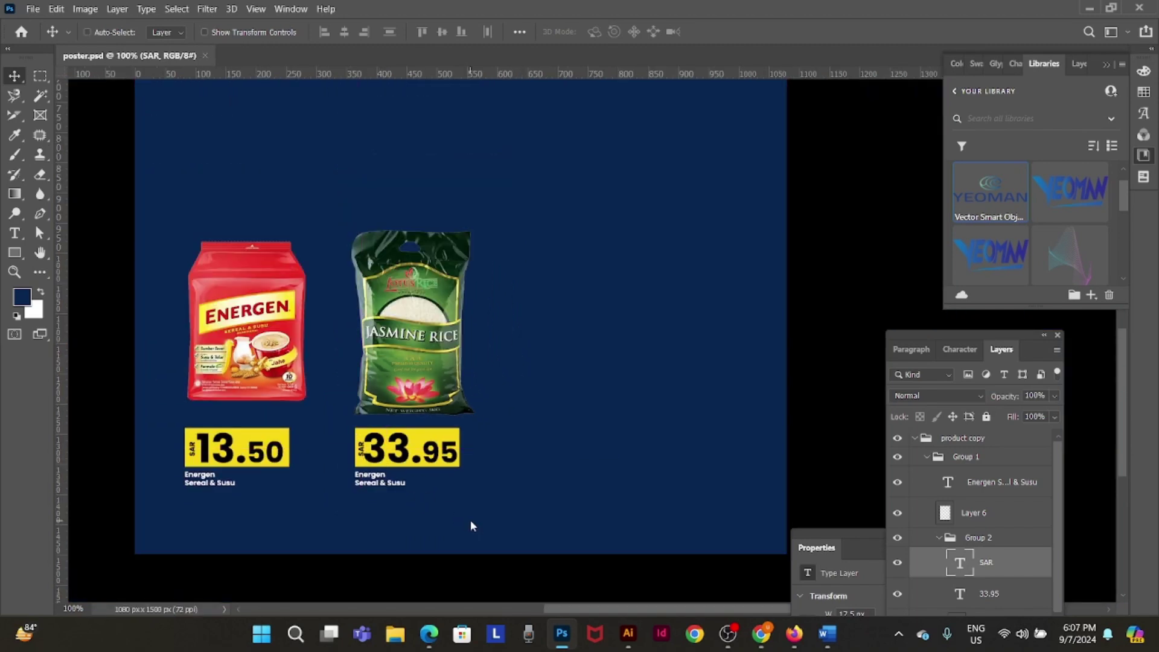
- Replace the caption below the 33.95 price label with "Jasmin Rice"
click(443, 509)
click(442, 508)
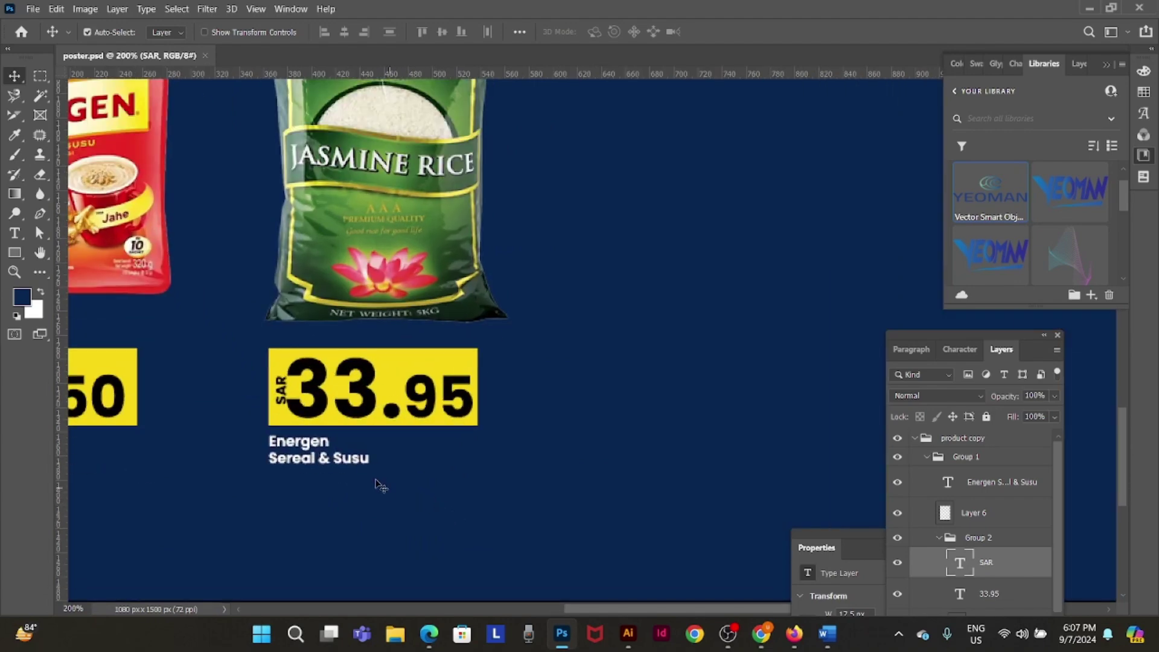
key(t)
click(347, 464)
key(ctrl+a)
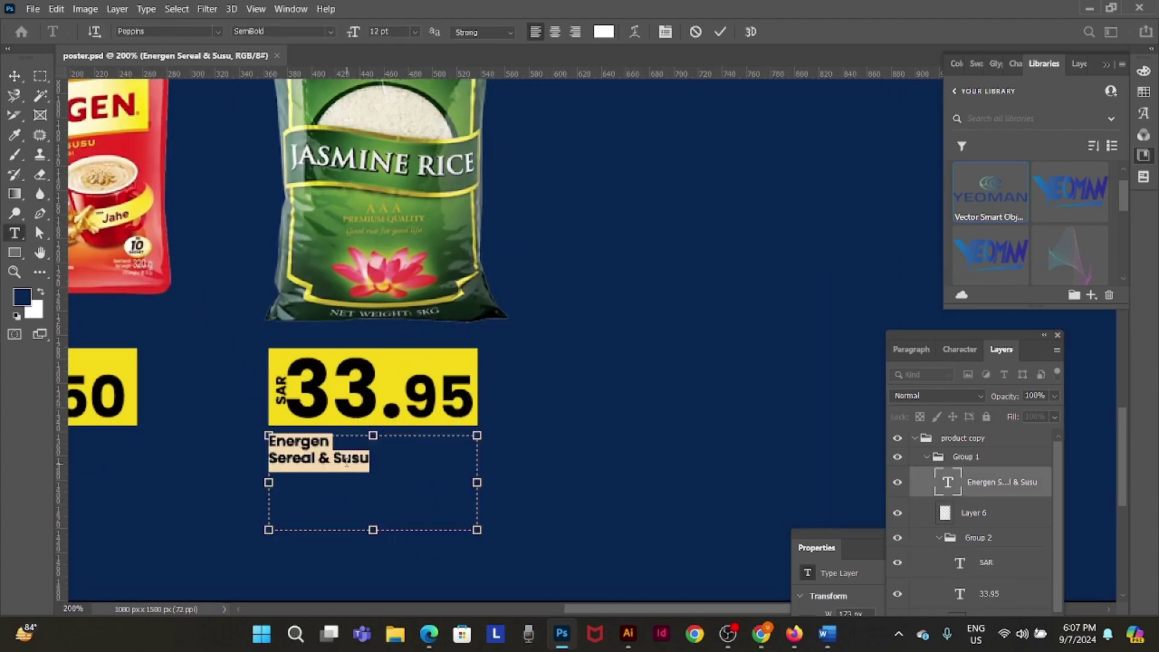
key(BackSpace)
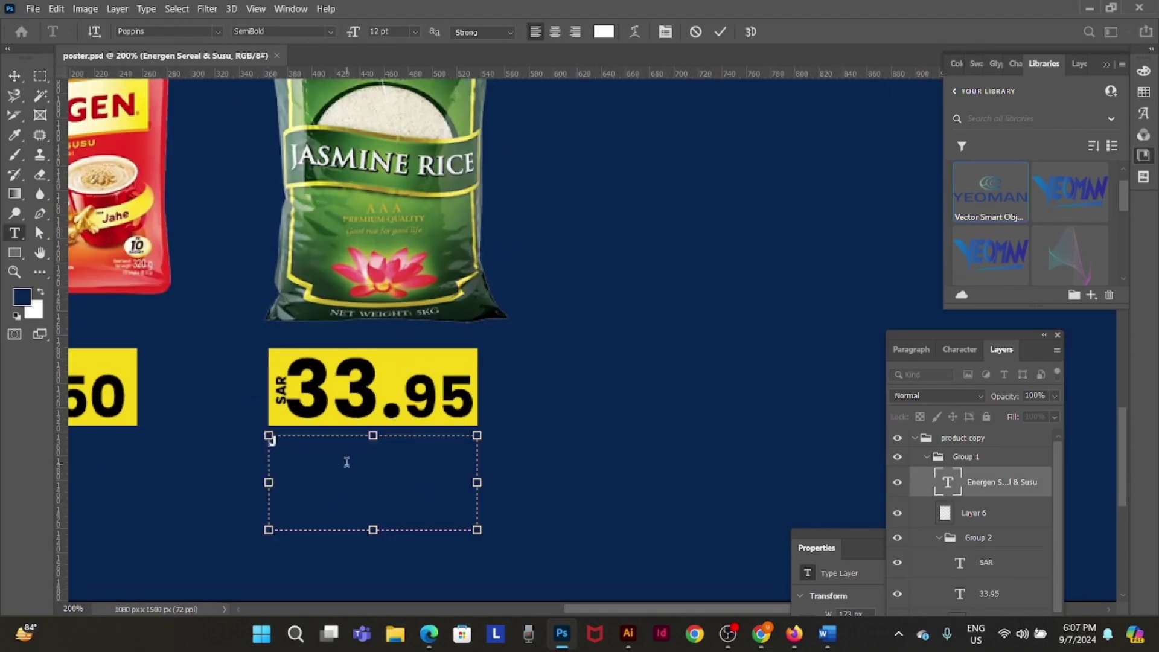
text(Jasmin Rice)
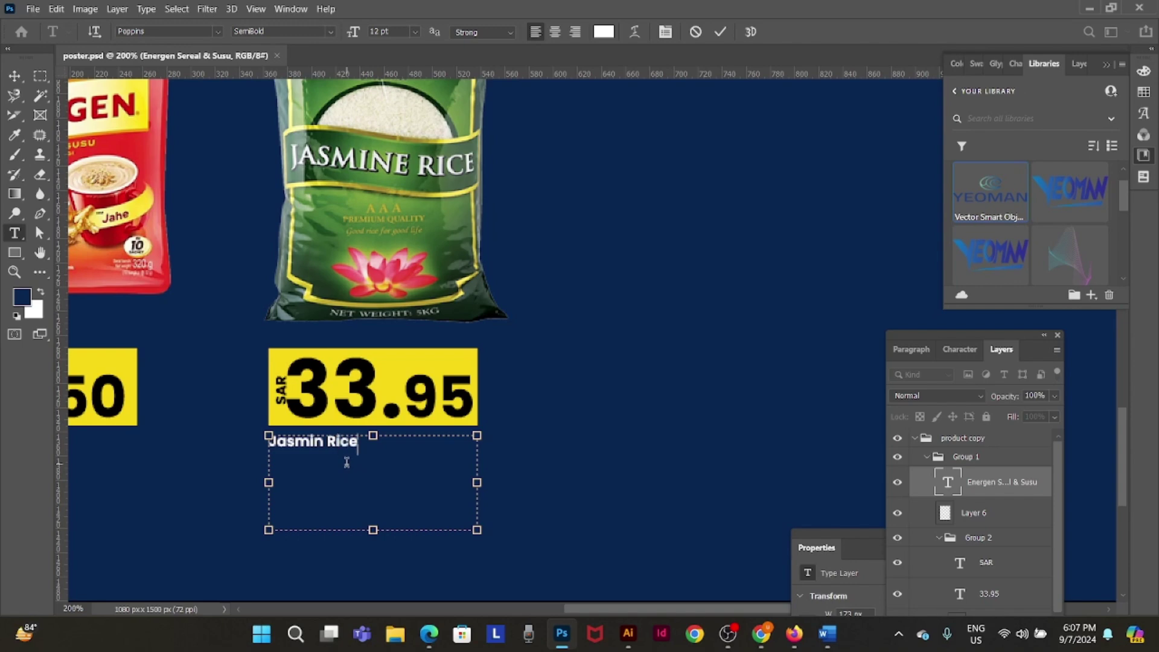
key(ctrl+Return)
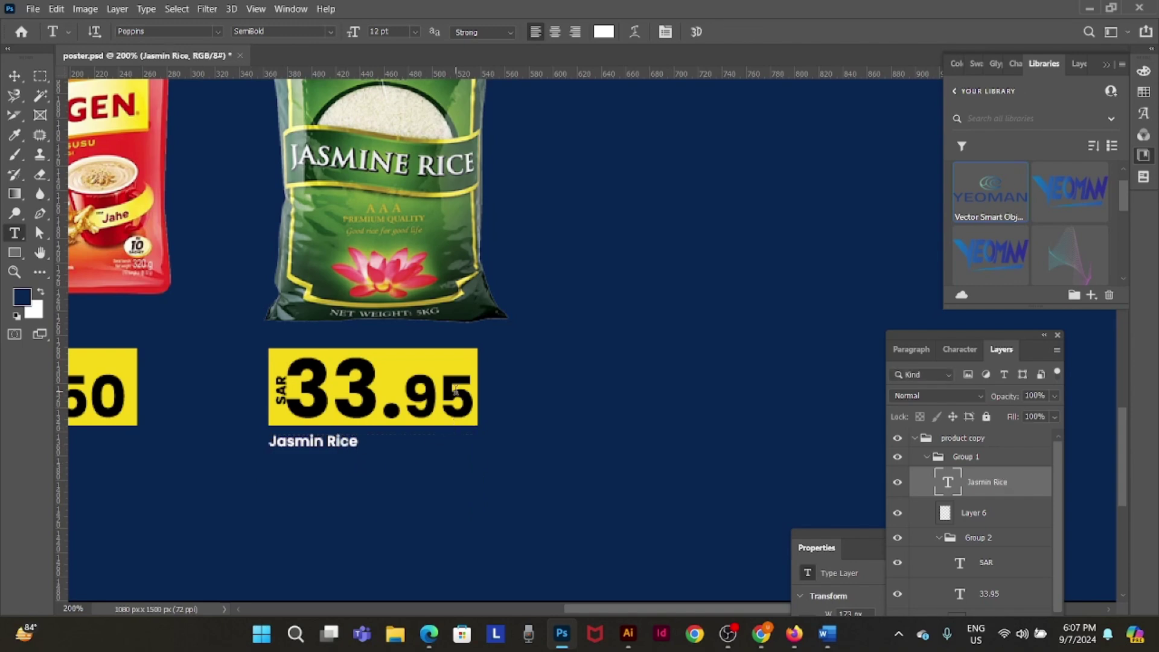
- Switch to Chrome and enlarge the client's Royal Umbrella rice image in the WhatsApp chat to read the product name
click(760, 633)
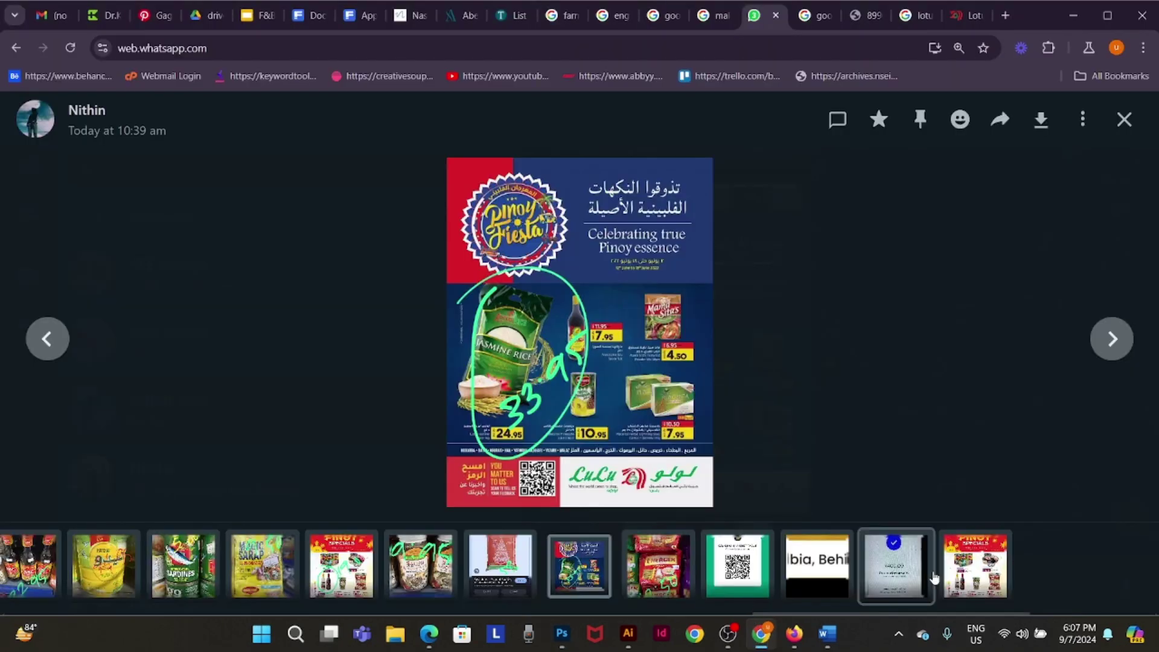
click(498, 566)
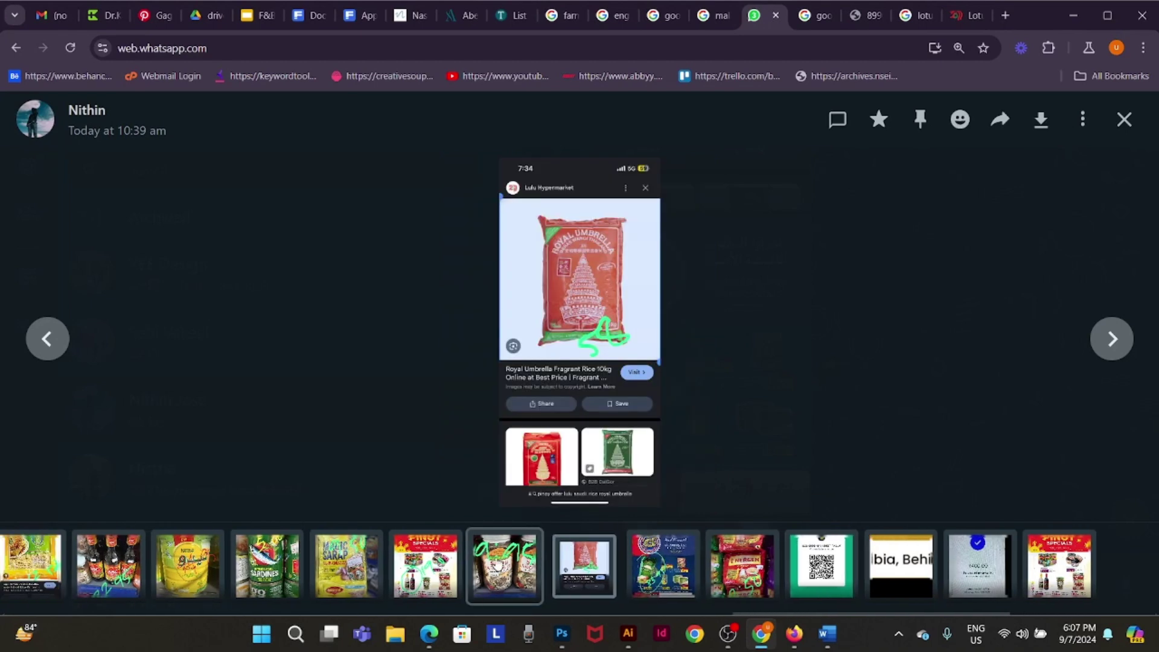
click(601, 266)
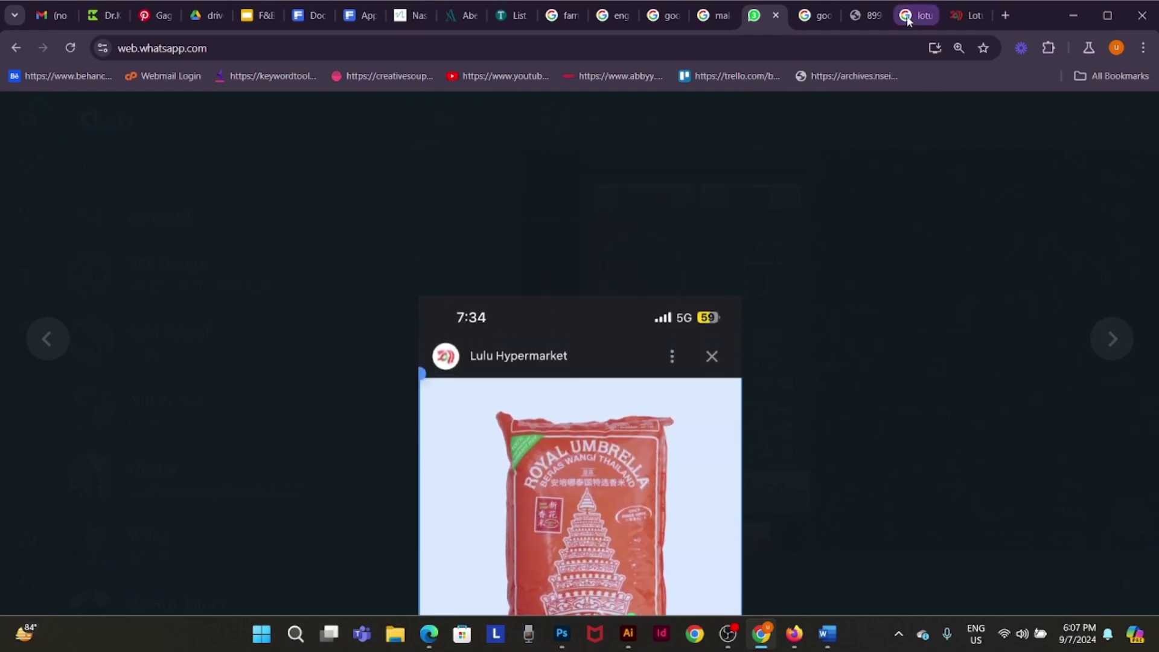
- Search Google Images for "royal umberla beras wangi thailand", checking the client's WhatsApp image for the full wording
click(912, 15)
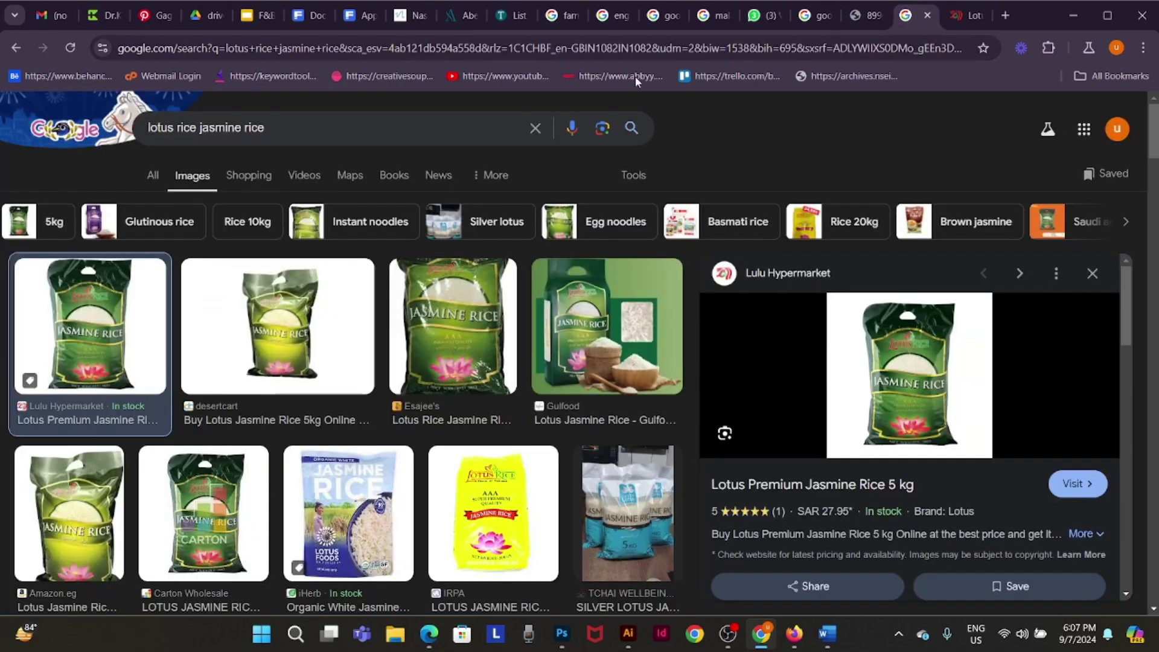
triple_click(296, 131)
text(roy)
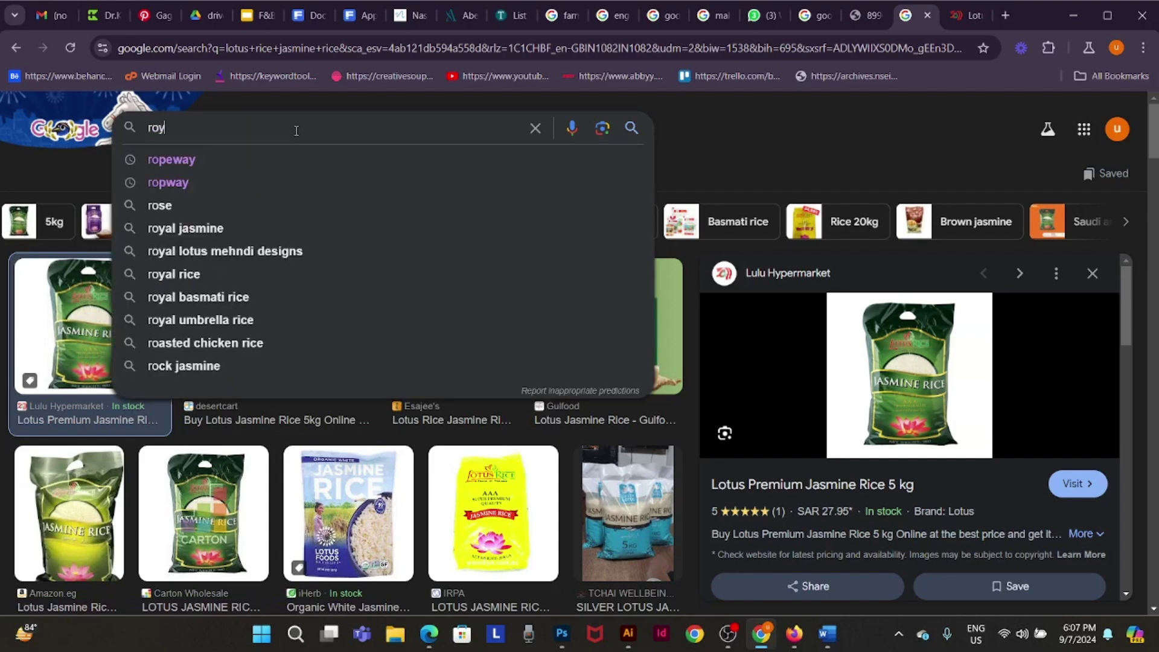
text(al umberla)
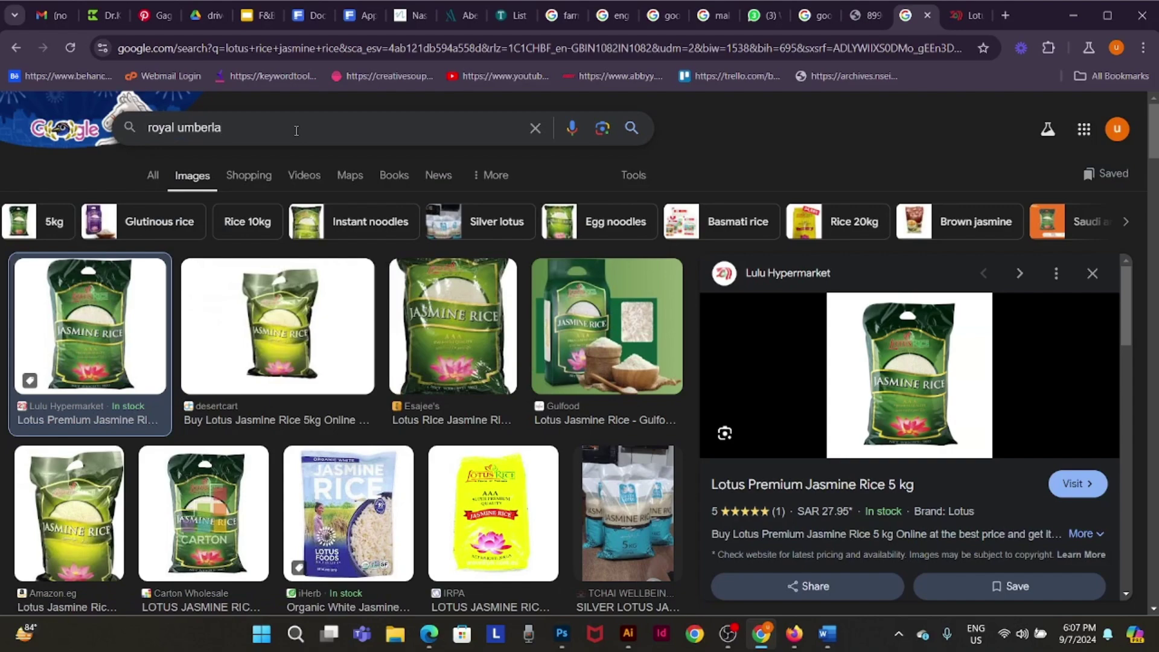
key(alt+Tab)
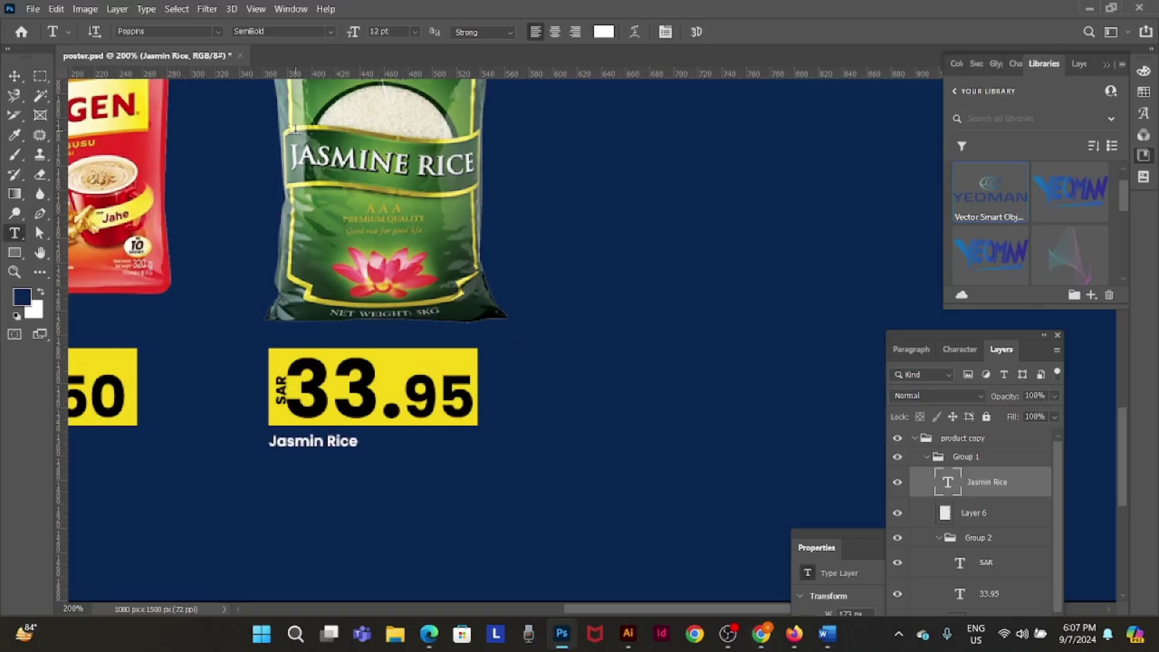
key(alt+Tab)
click(755, 24)
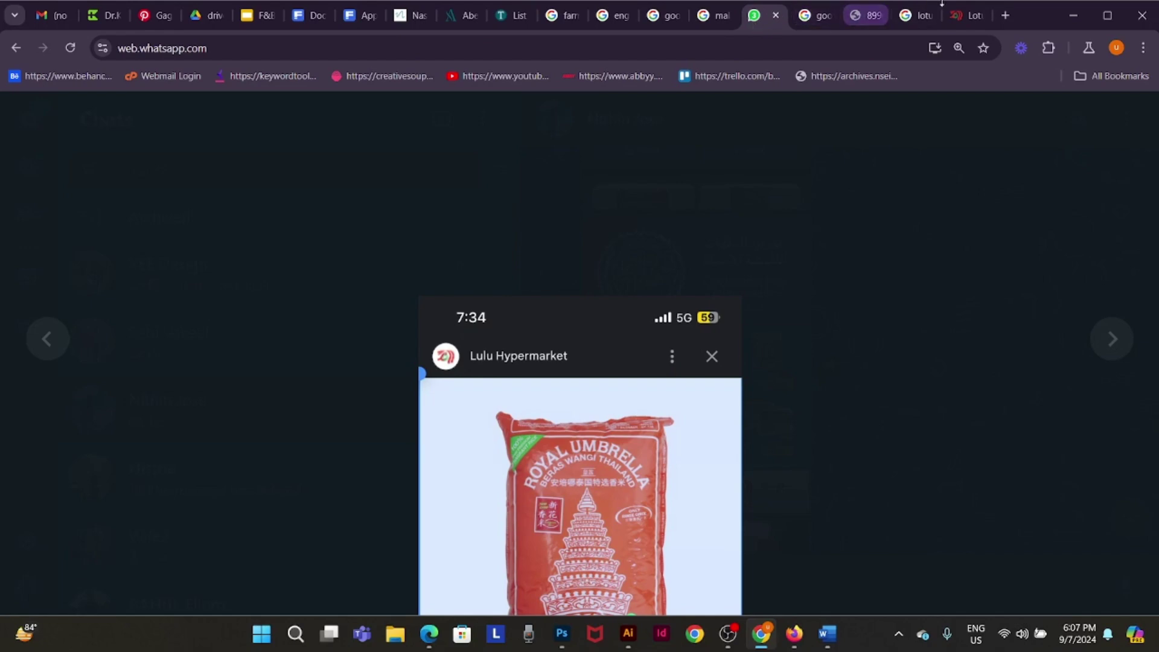
click(920, 18)
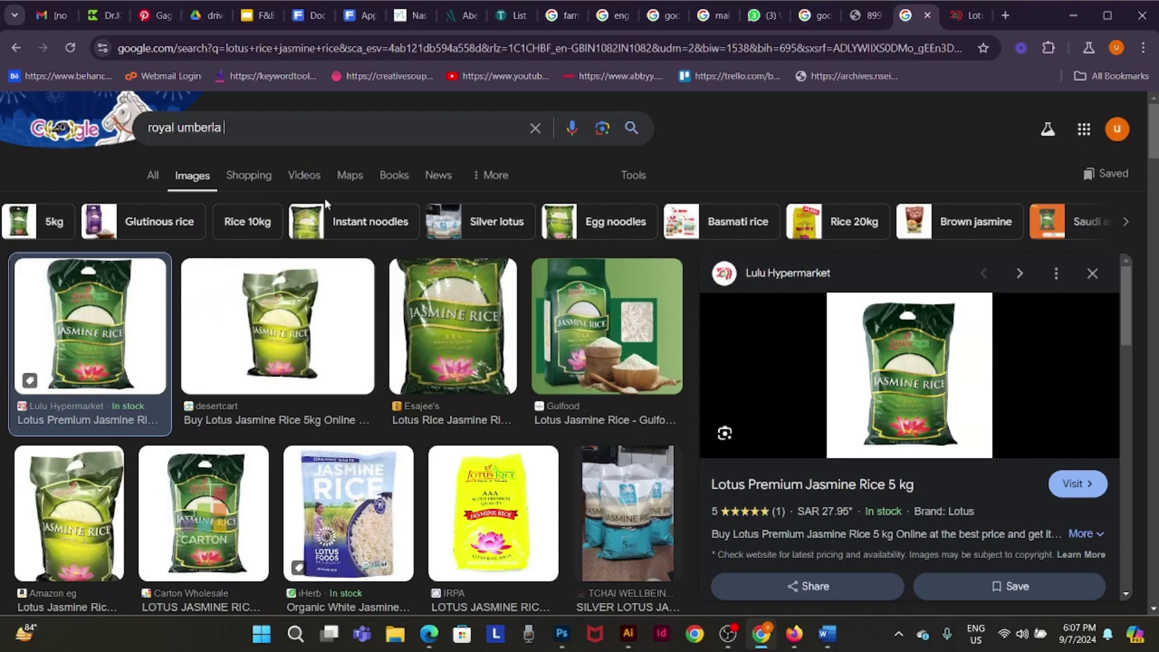
text(beras wangi thailand)
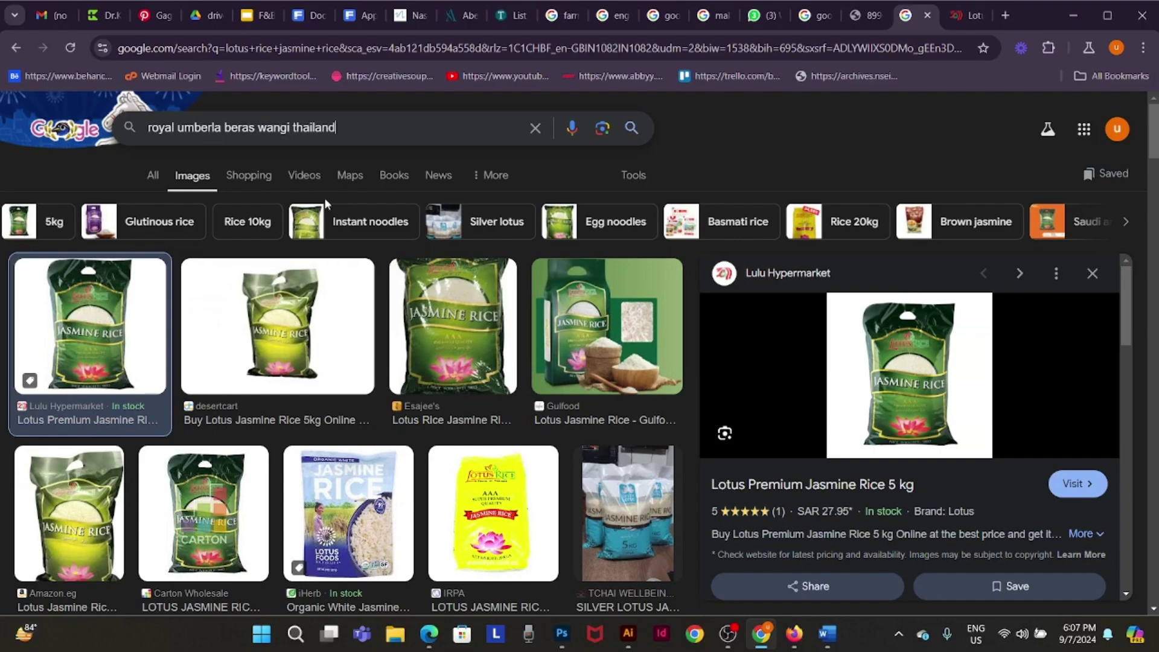
key(Return)
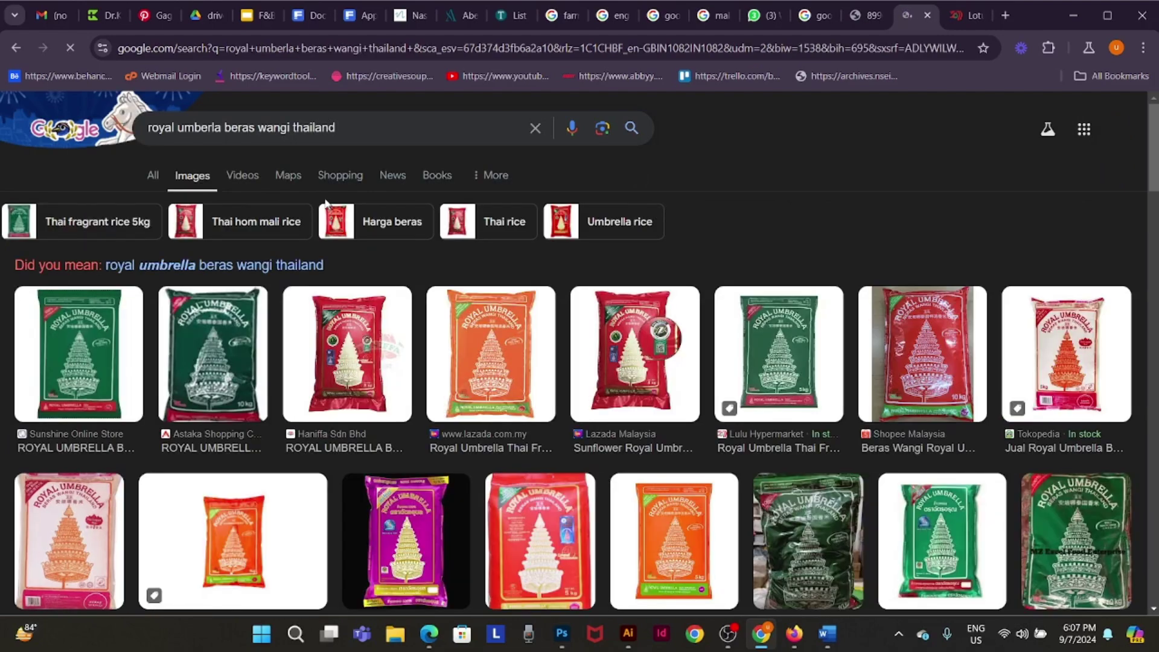
- Compare the results with the client's image, then open the orange Royal Umbrella 5kg bag picture in its own tab and copy it
click(760, 16)
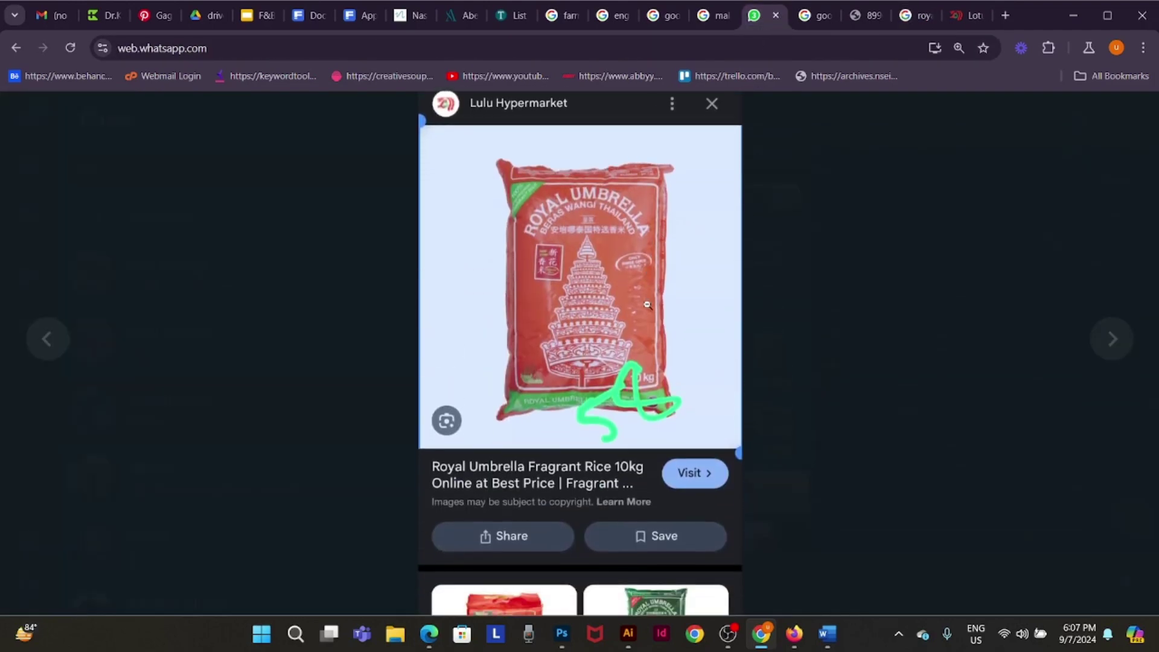
click(928, 17)
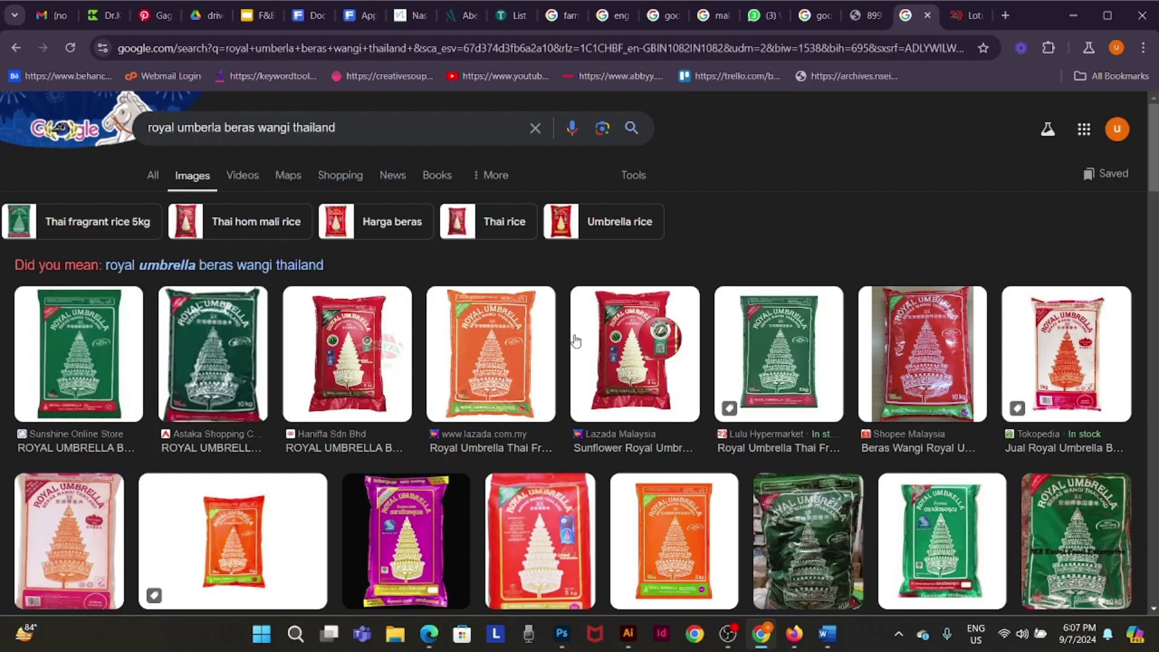
click(504, 356)
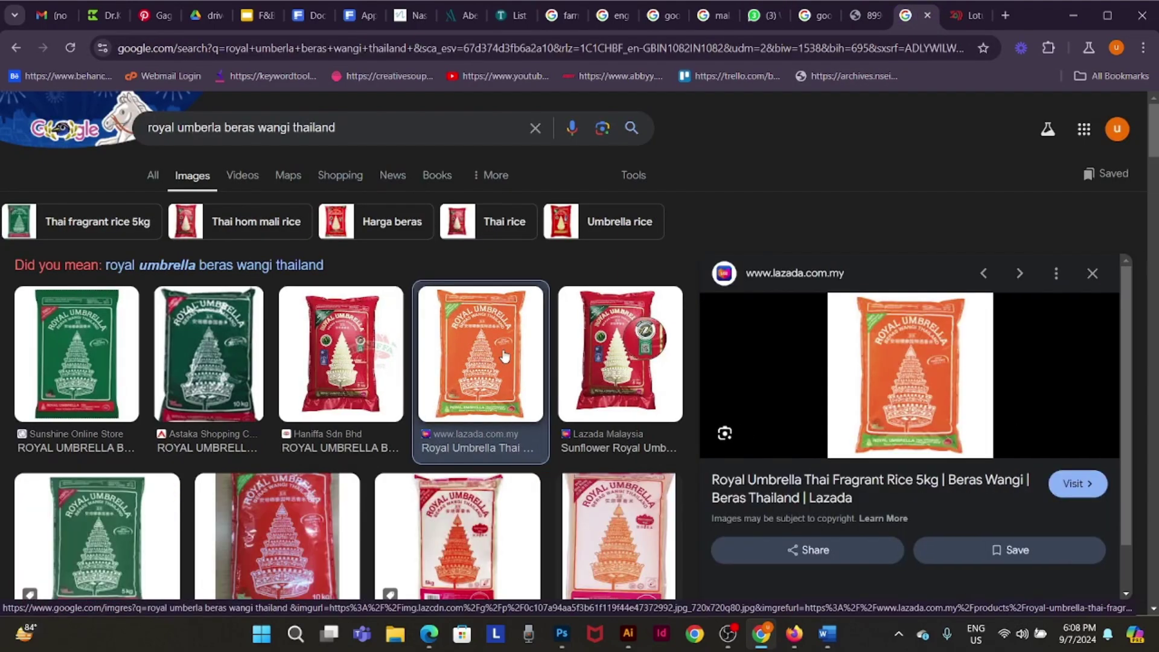
right_click(891, 375)
click(1000, 223)
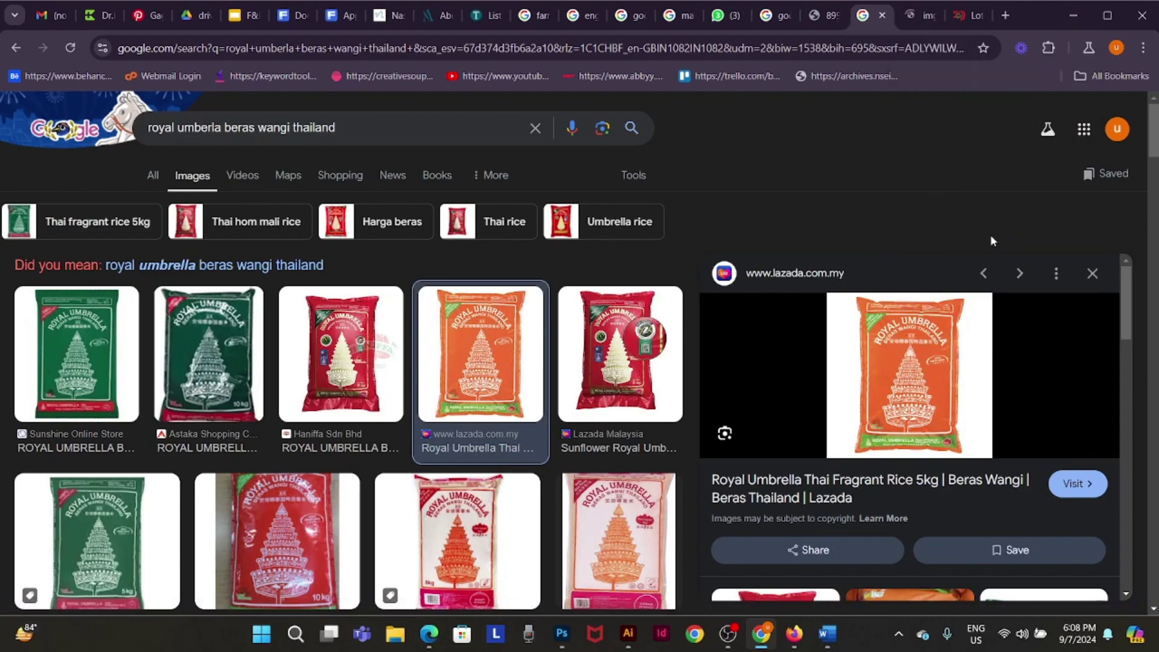
click(914, 16)
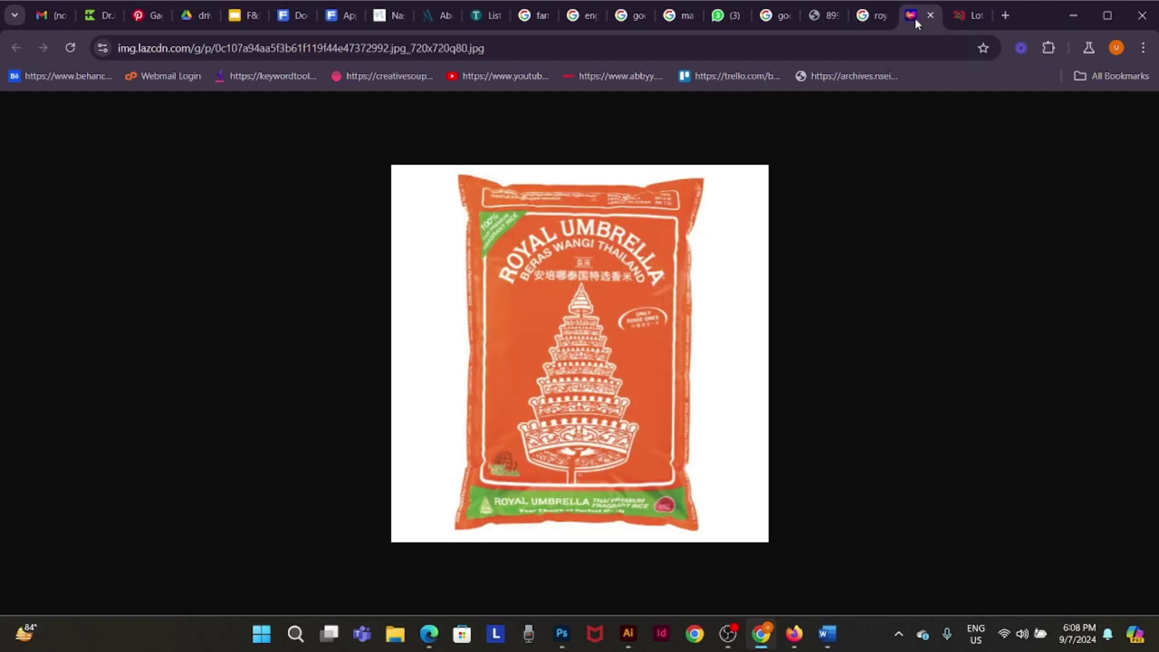
right_click(637, 288)
click(718, 350)
- Switch back to Photoshop, paste the Royal Umbrella image into the poster and shift it towards the empty area beside the jasmine rice
key(alt+Tab)
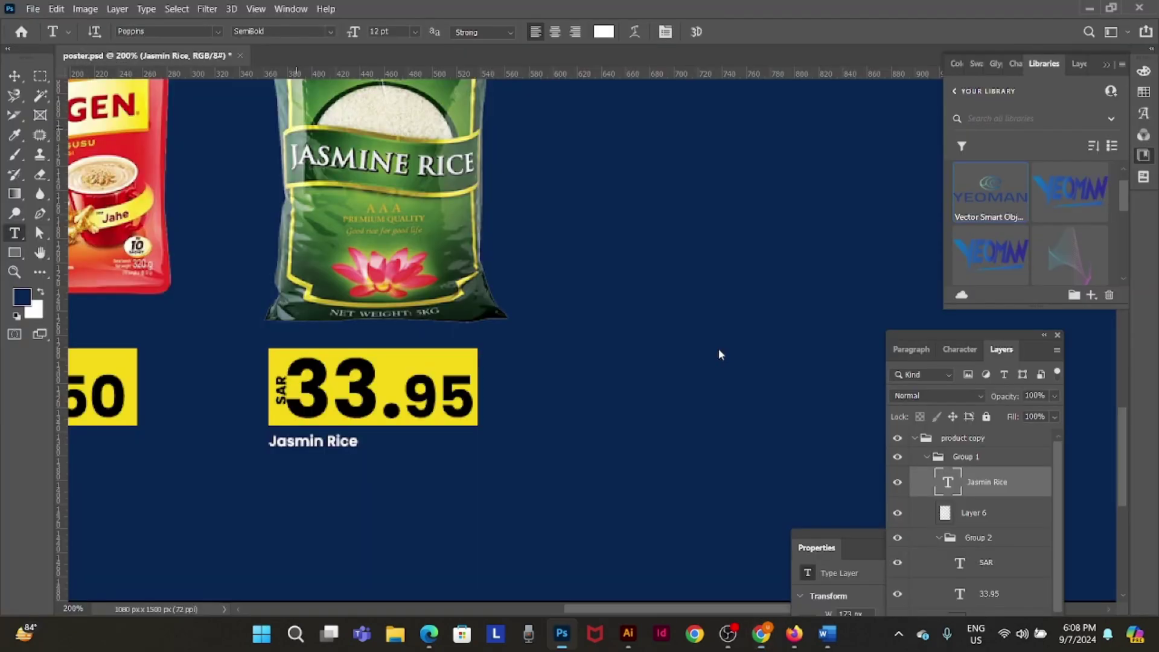
click(14, 76)
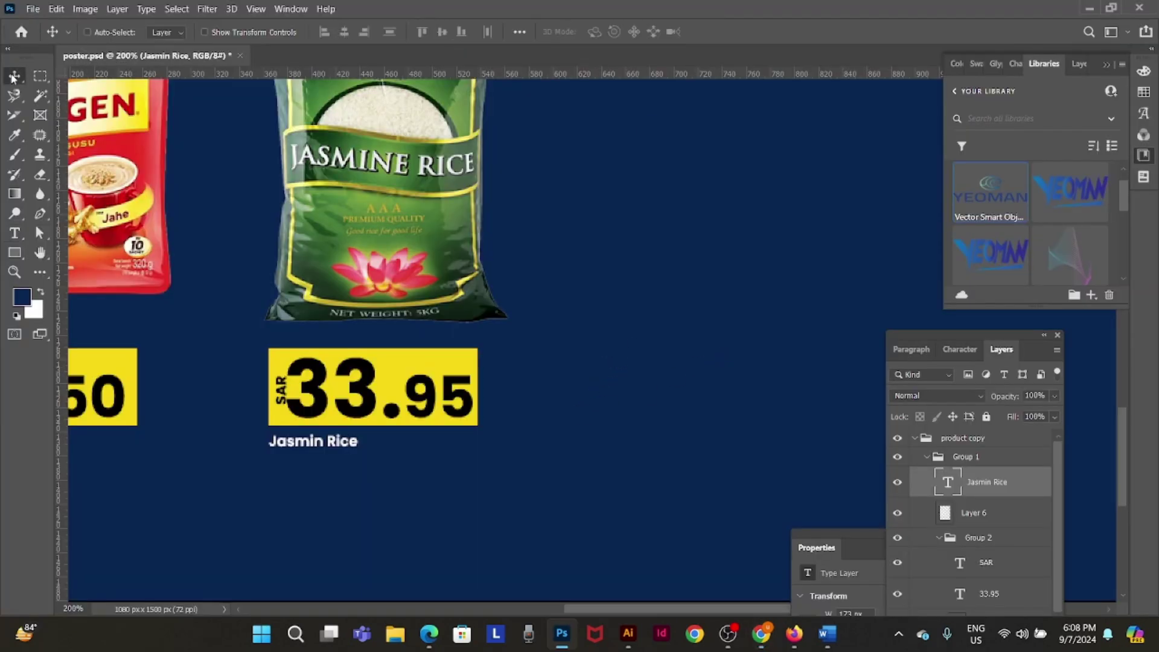
key(ctrl+minus)
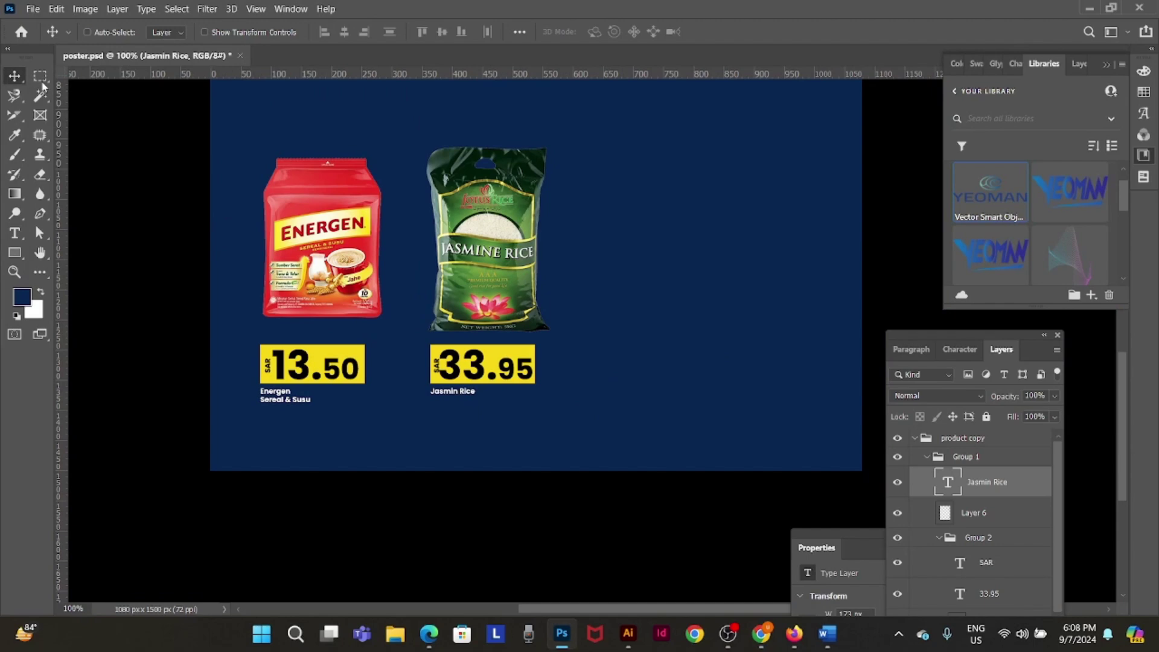
key(ctrl)
key(ctrl+v)
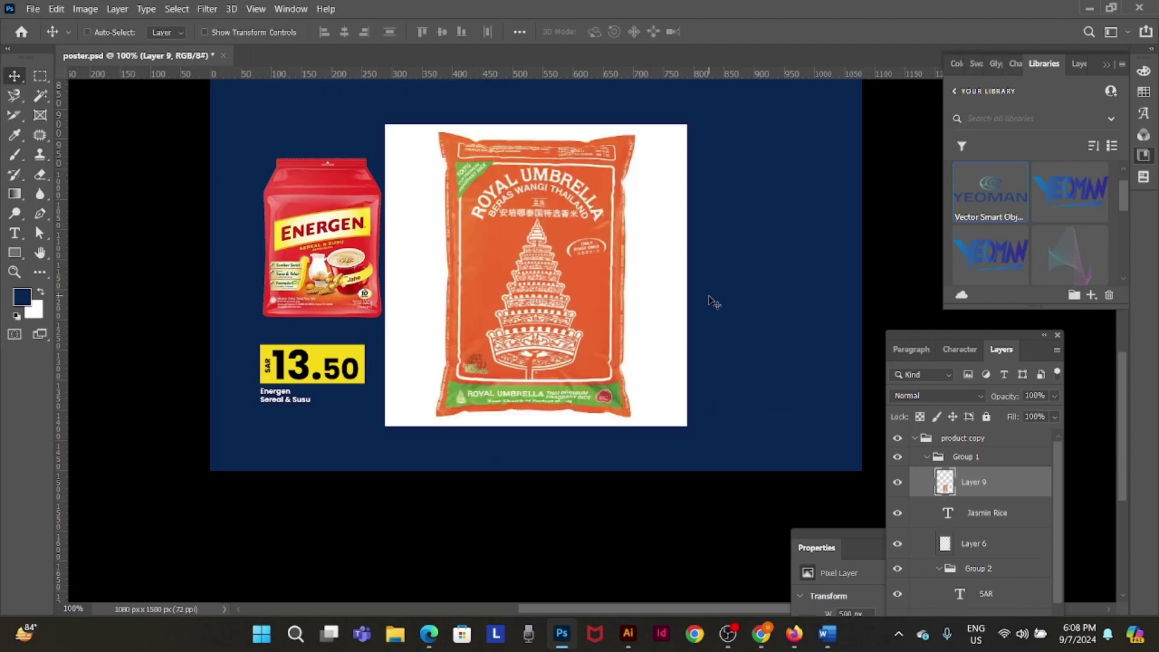
drag(582, 307, 659, 318)
- Remove the white background around the Royal Umbrella bag with the Magic Wand and clear the selection
key(w)
click(712, 234)
key(Delete)
key(ctrl+d)
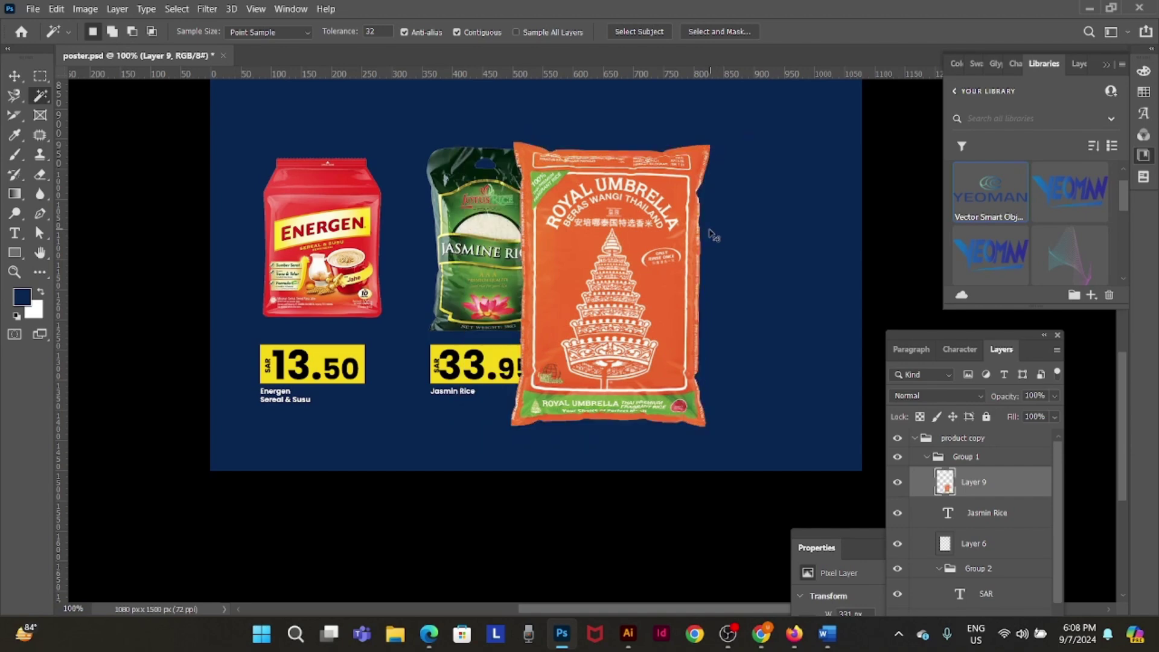
- Scale the Royal Umbrella bag to about 205 x 293 px and place it beside the jasmine rice bag with their bases aligned
key(f)
key(v)
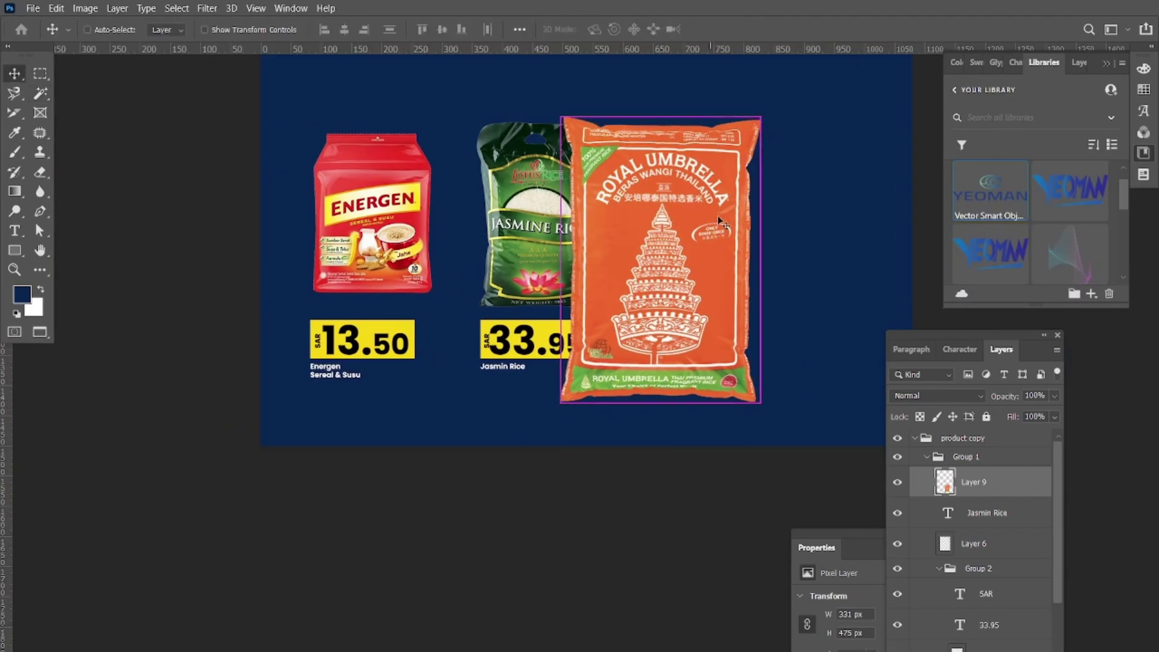
key(ctrl+t)
right_click(704, 183)
click(614, 278)
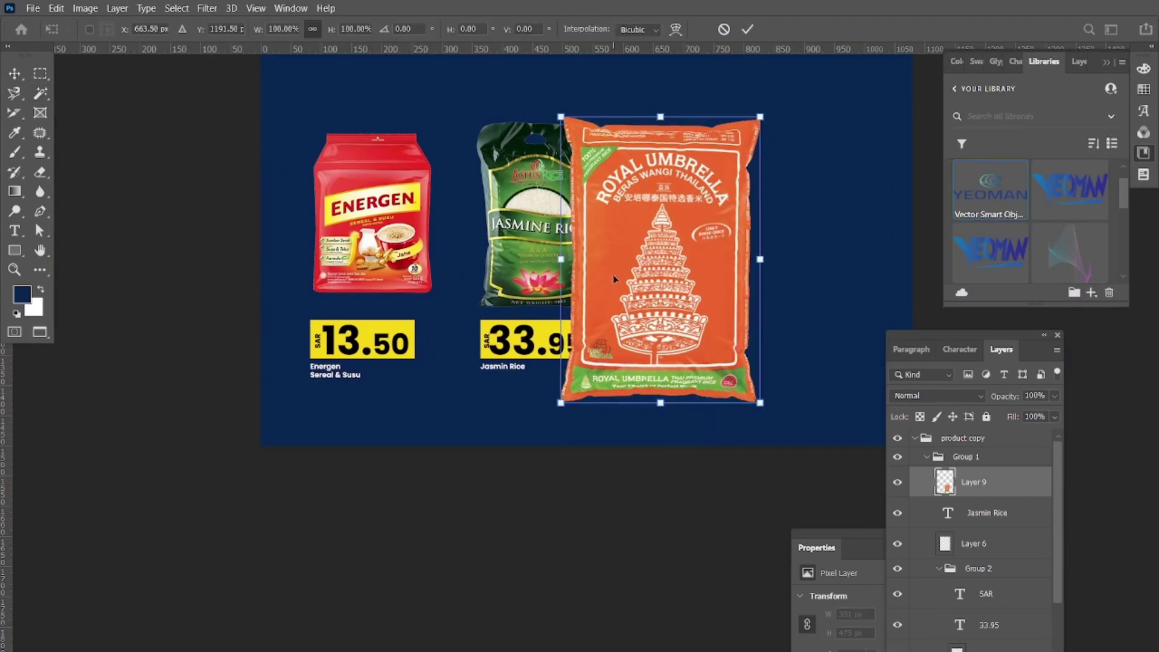
drag(670, 110, 669, 246)
drag(668, 326, 686, 229)
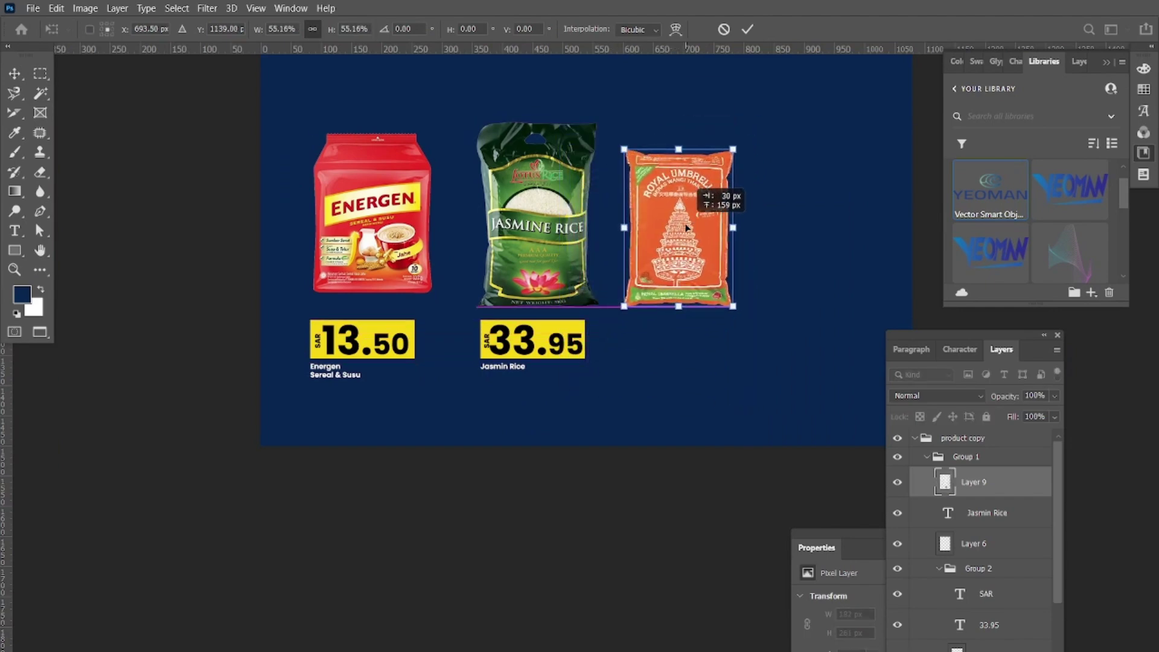
mouse_move(733, 147)
mouse_down()
mouse_move(751, 120)
mouse_move(744, 126)
mouse_up()
key(Return)
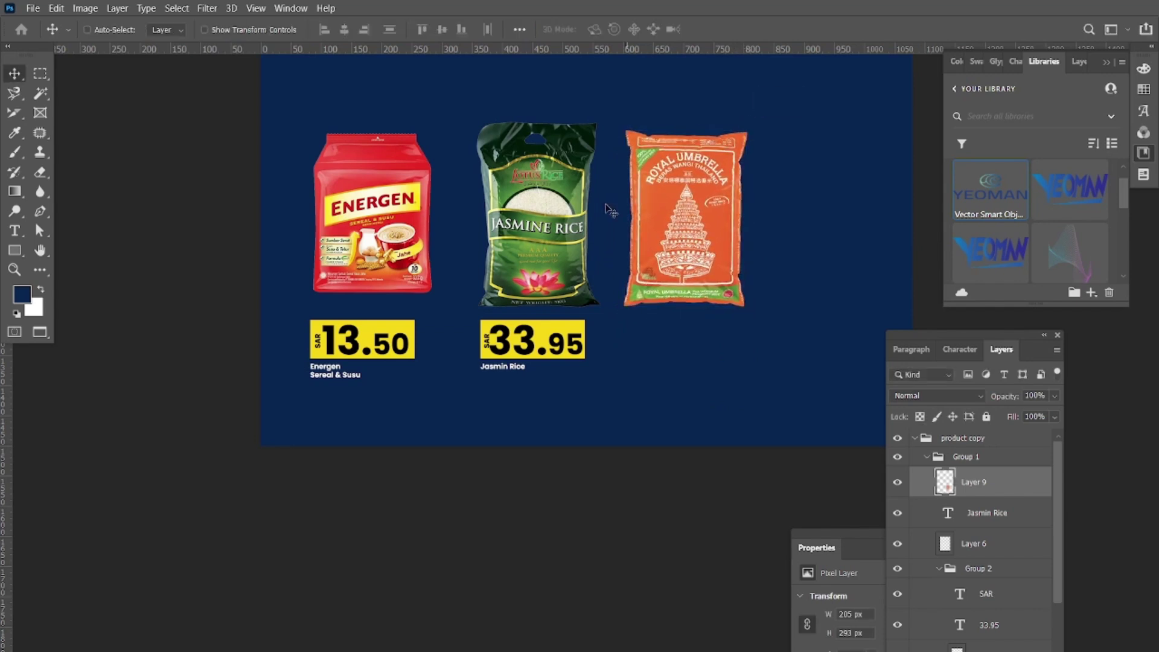
- Try duplicating the jasmine rice product group sideways, then undo the copy
right_click(515, 336)
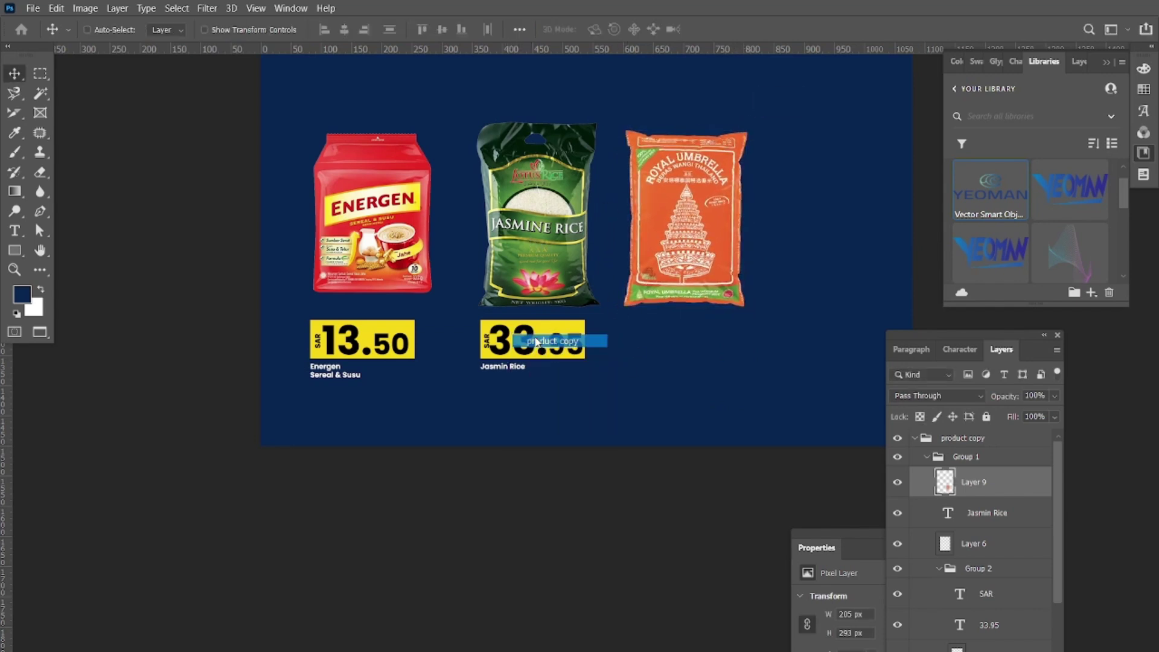
click(531, 337)
mouse_move(537, 341)
mouse_down()
mouse_move(519, 342)
mouse_move(542, 343)
mouse_up()
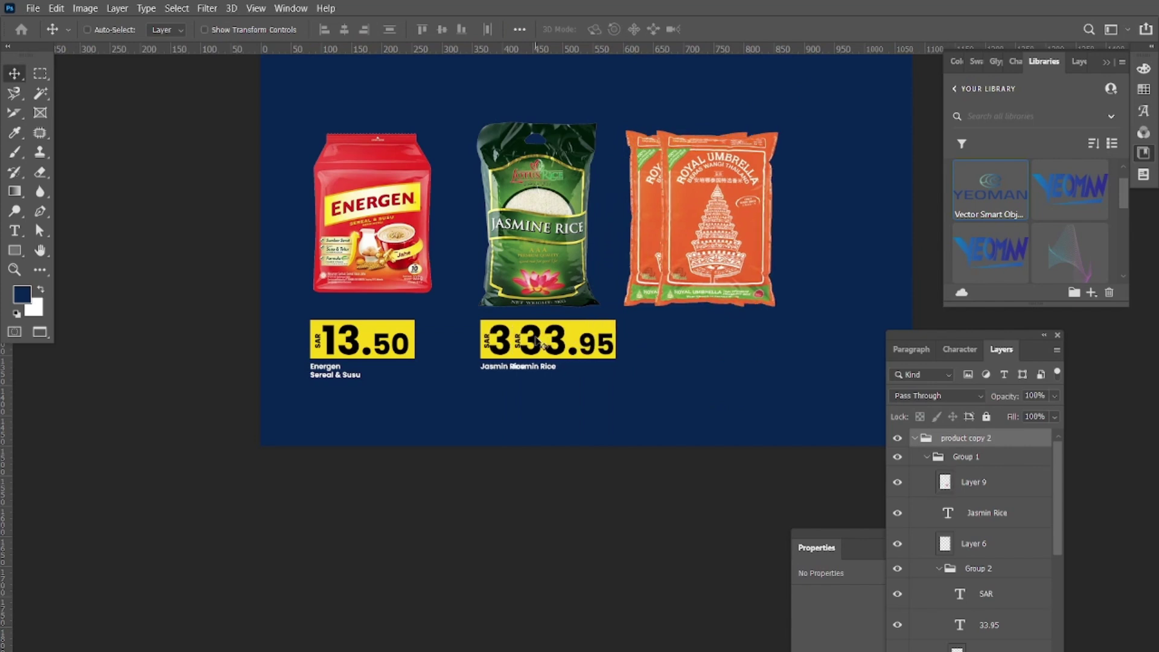
key(ctrl+z)
- Move the Royal Umbrella image layer out of Group 1 so it sits directly inside the product copy group
key(F7)
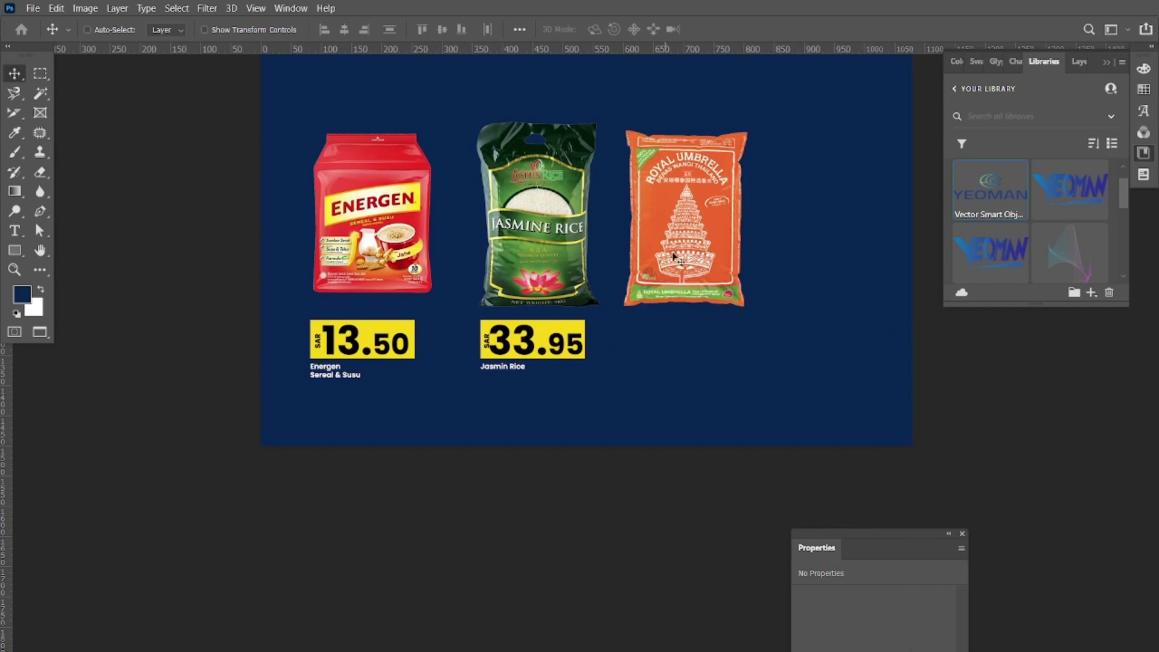
key(F7)
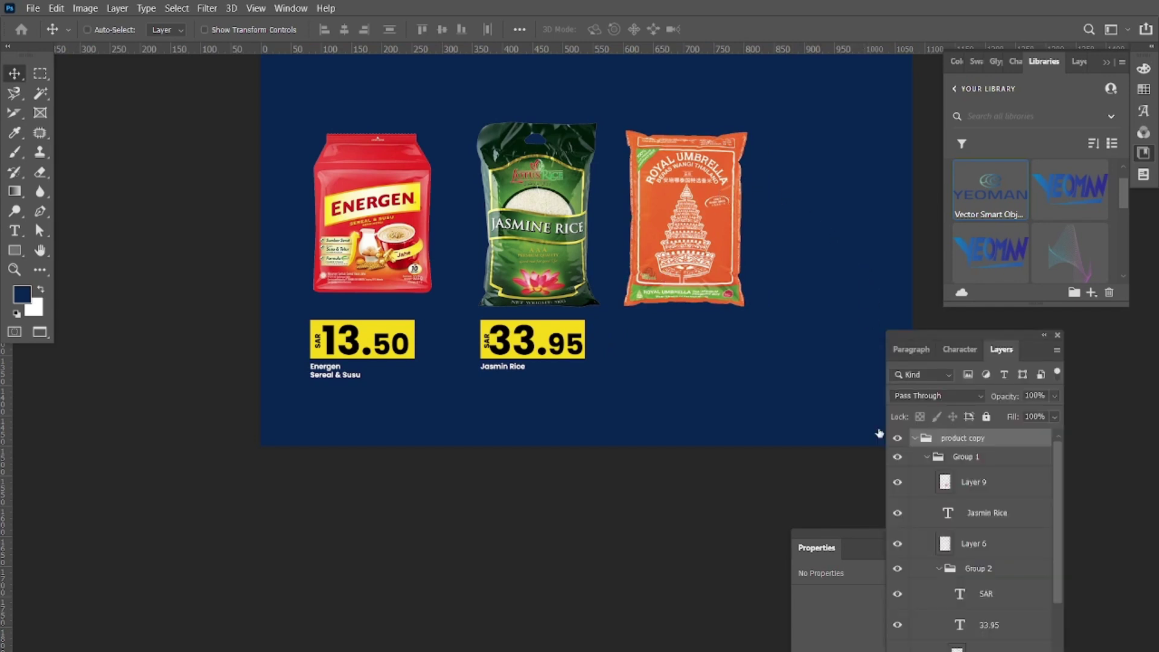
right_click(699, 230)
click(741, 263)
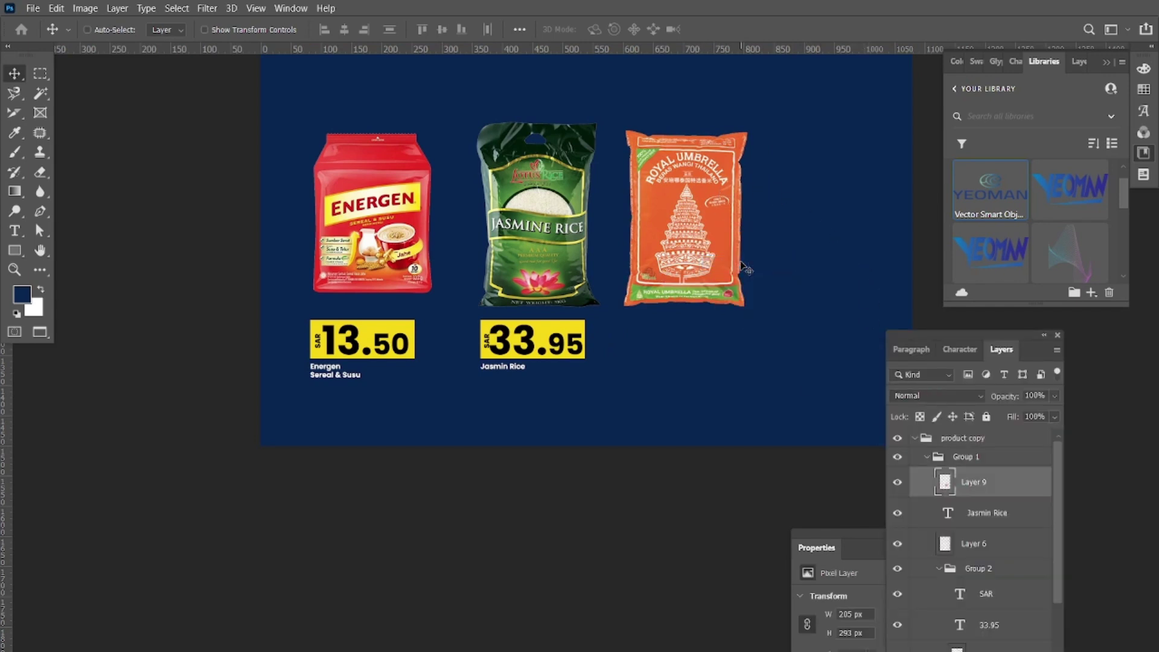
key(ctrl+bracketright)
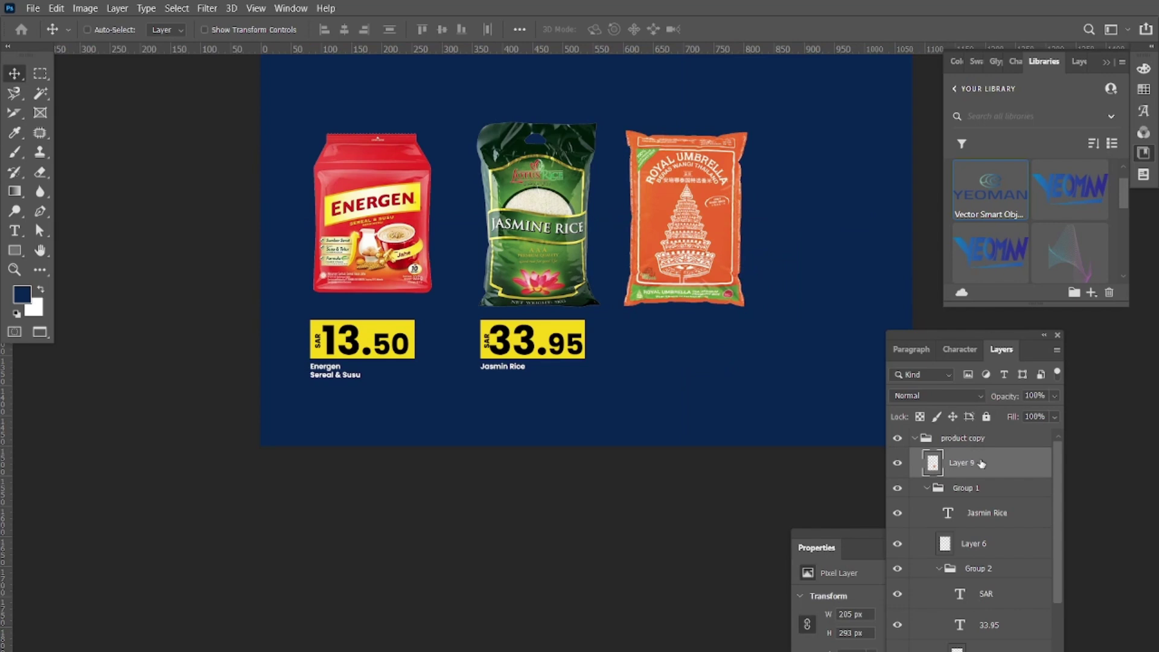
click(922, 440)
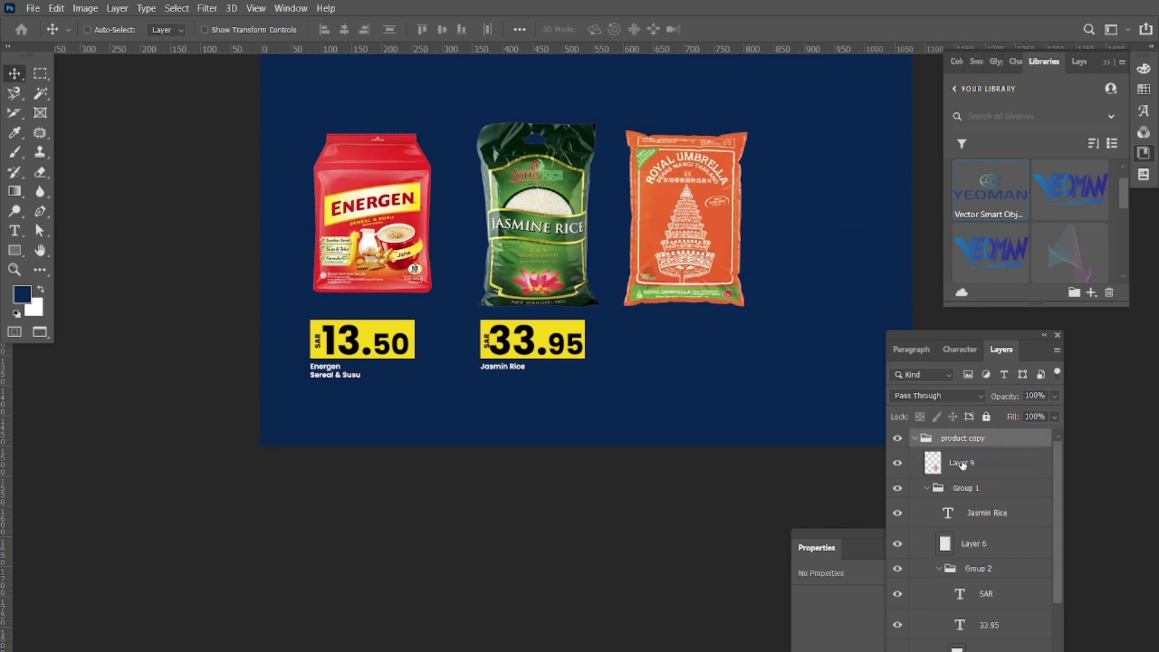
click(962, 463)
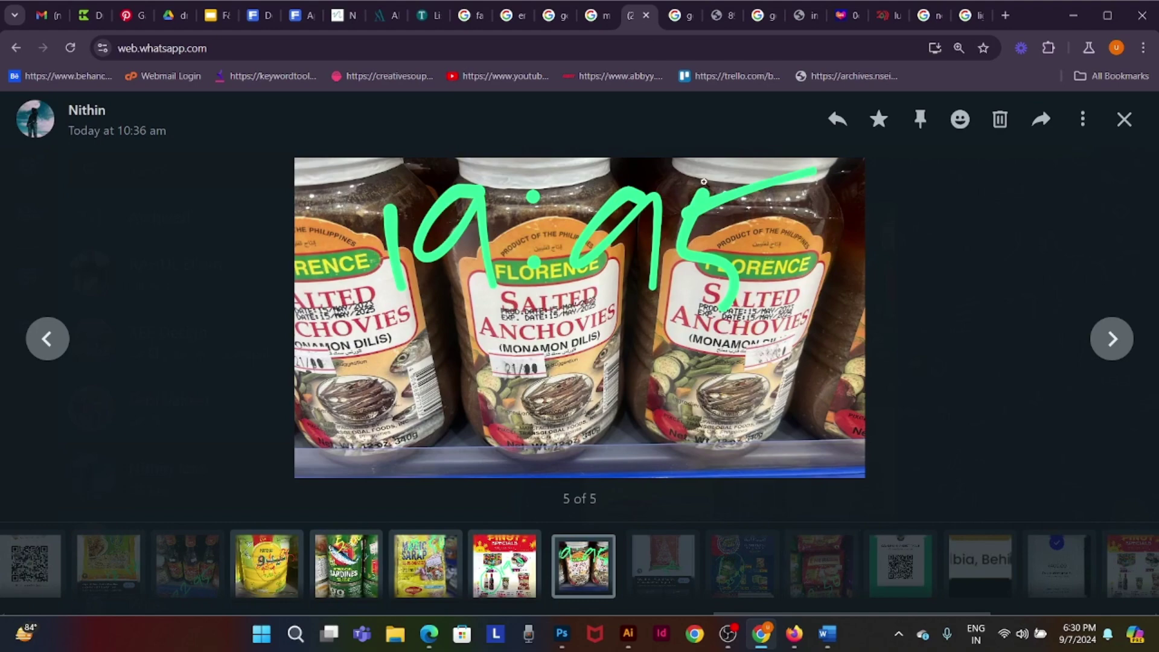
- Switch to the browser and search Google Images for florence salted anchovies
click(930, 15)
triple_click(280, 119)
text(fl)
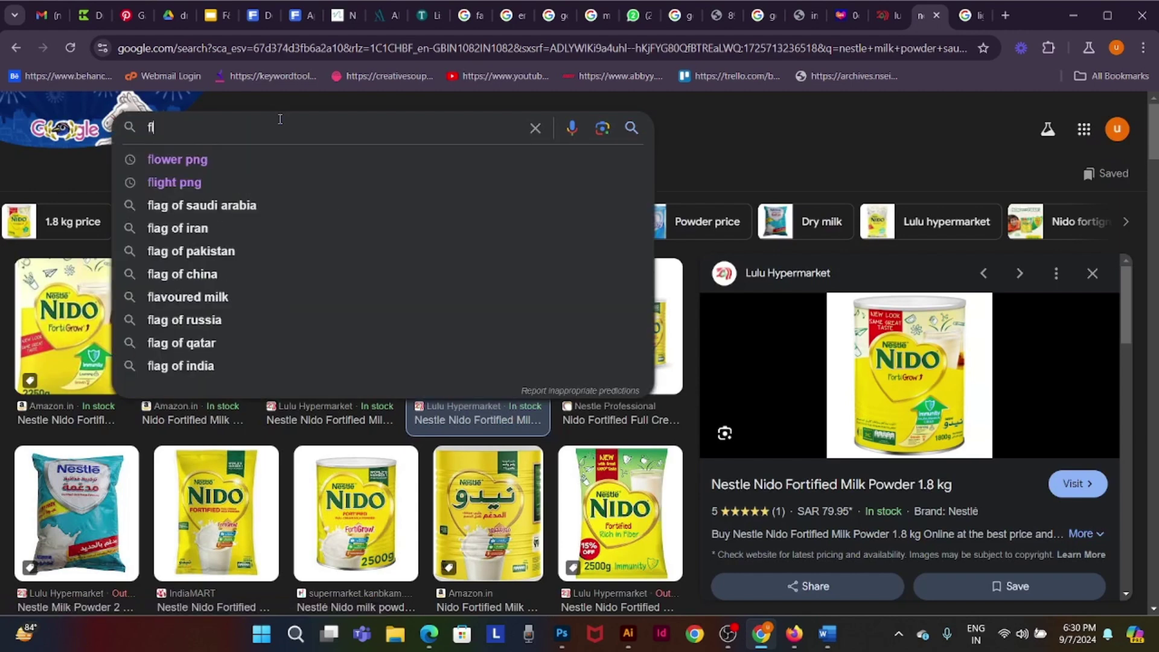
text(orance s)
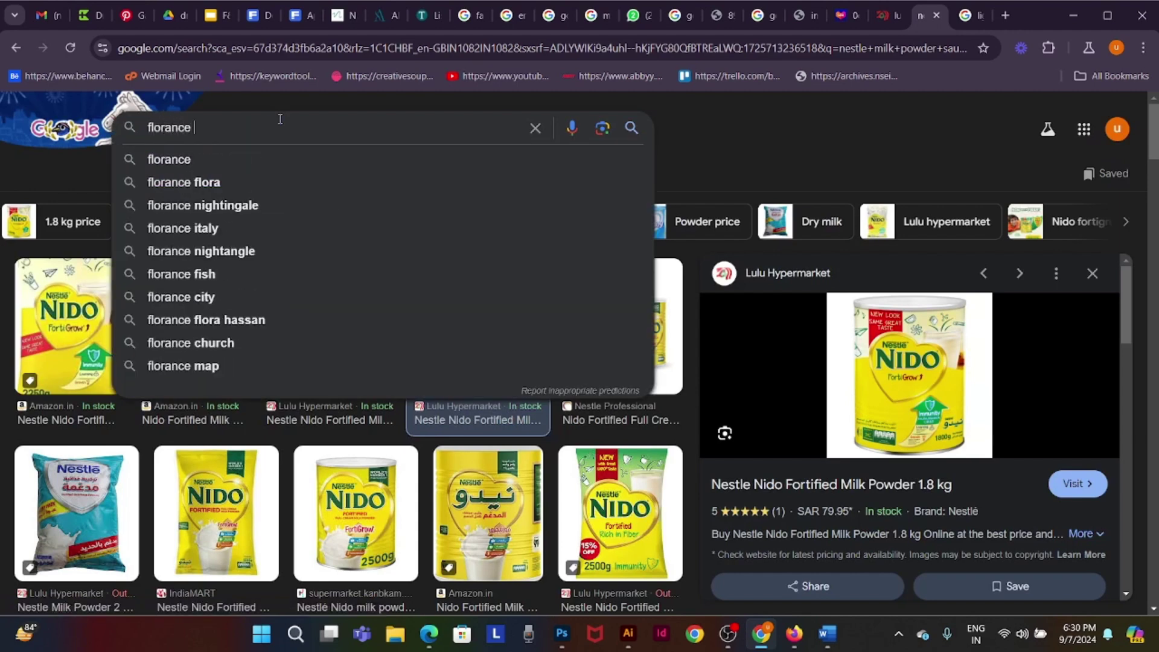
text(alted)
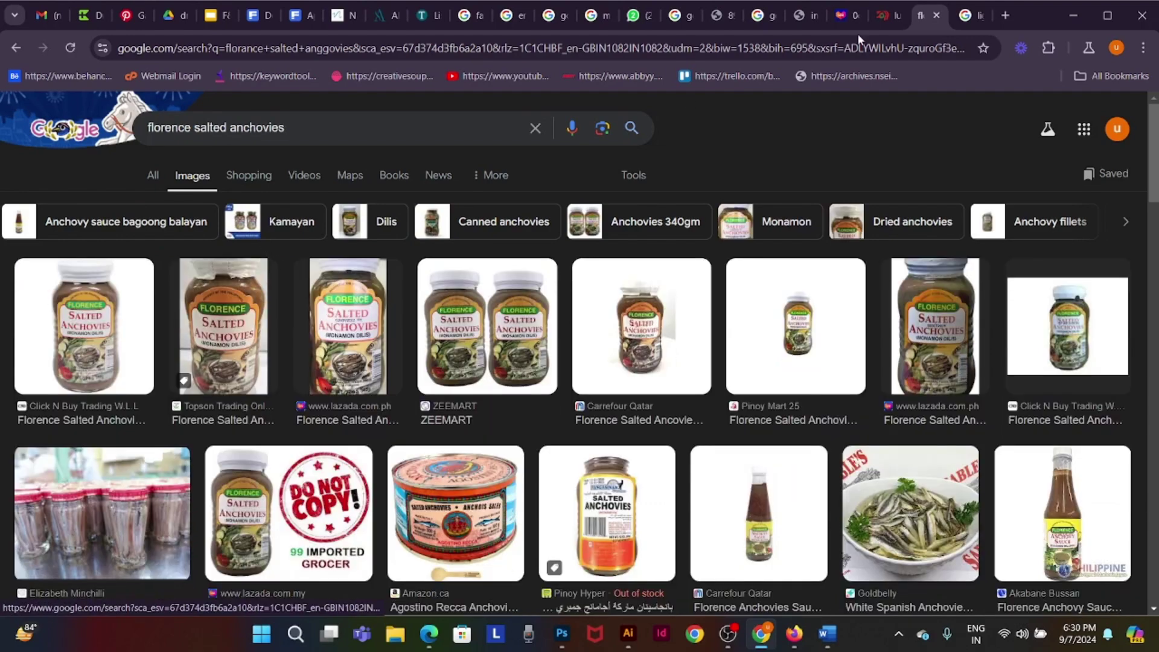
- Check the client's anchovies photo, then copy the single Florence jar image from the first search result
click(632, 16)
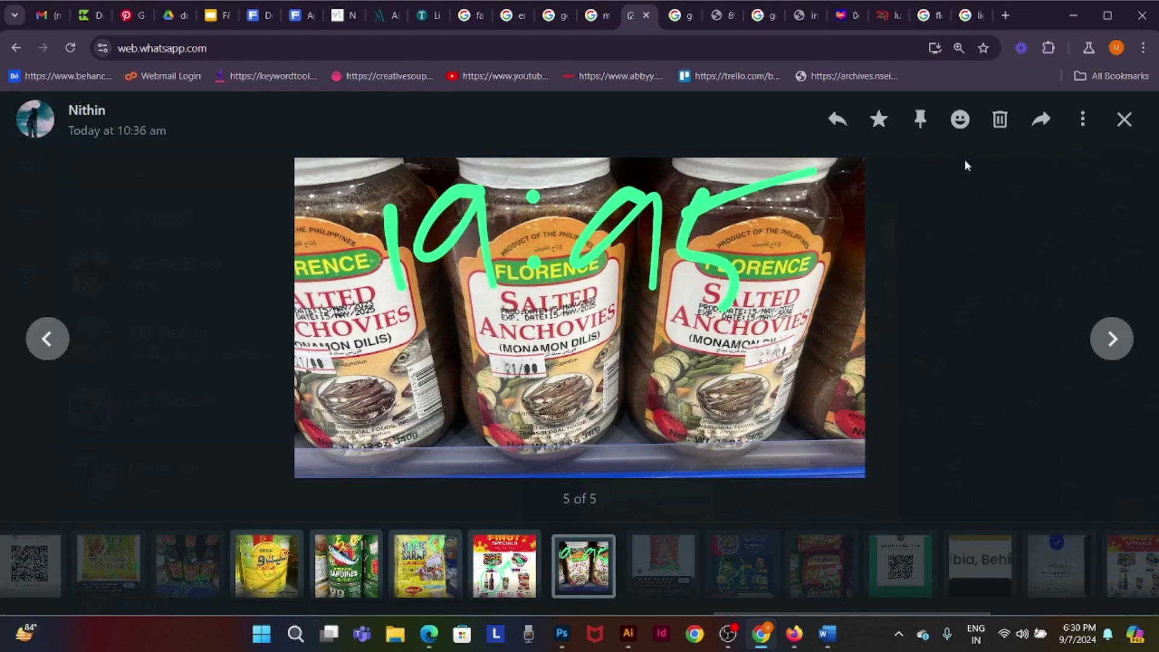
click(967, 17)
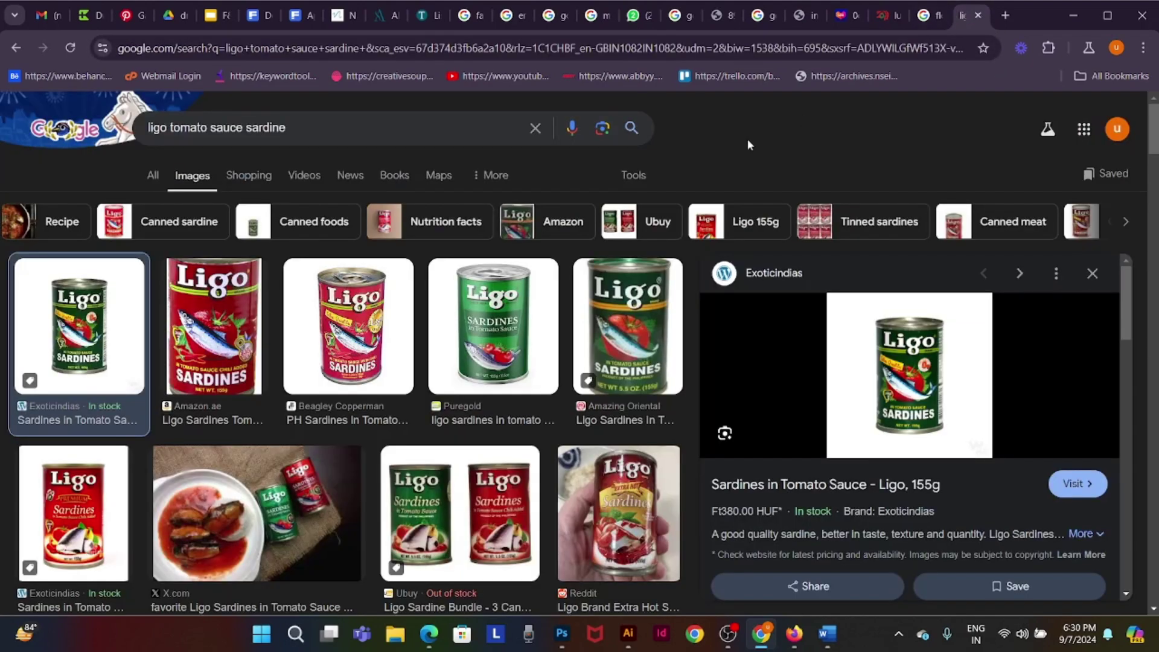
click(929, 15)
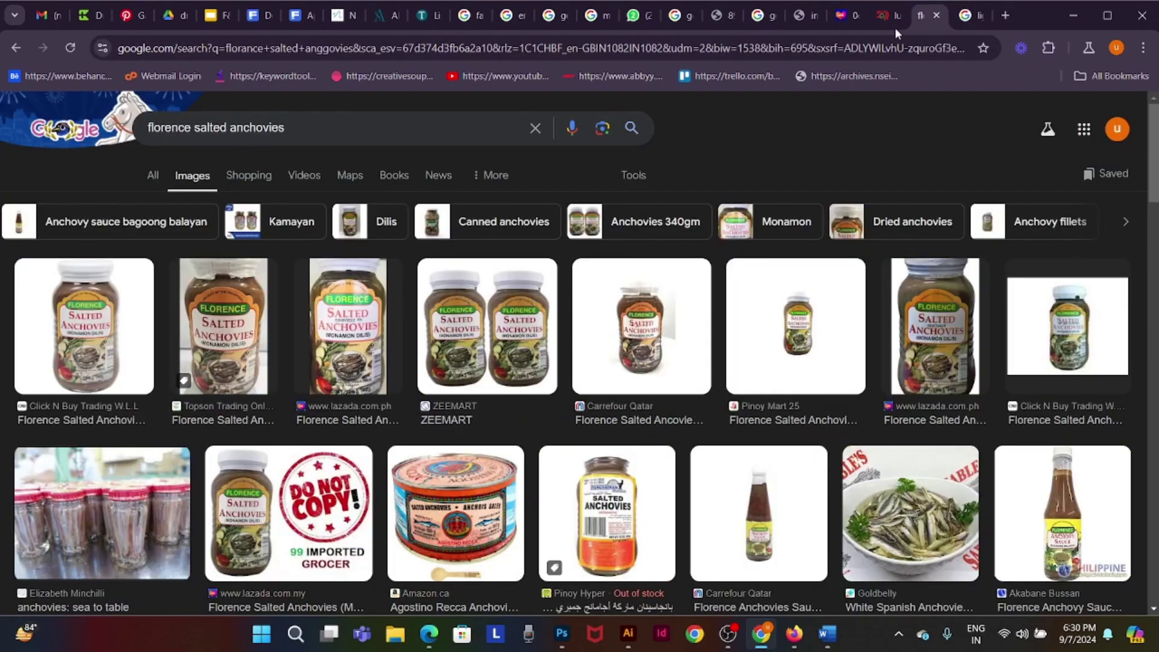
click(125, 346)
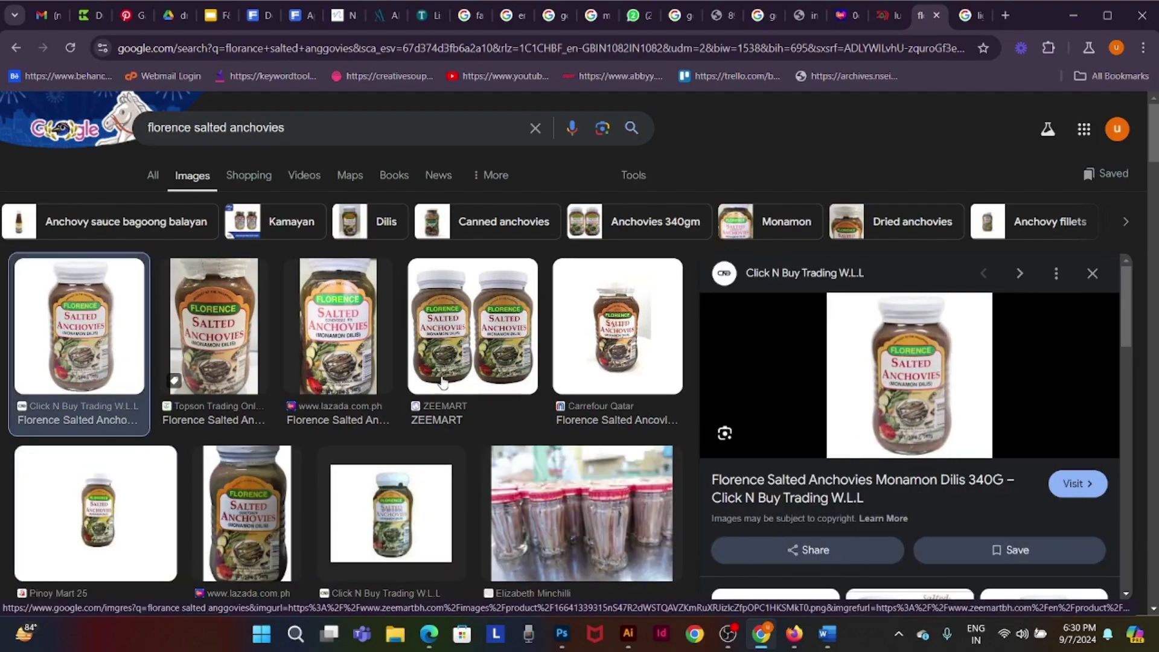
right_click(918, 363)
click(976, 261)
- Switch back to Photoshop, paste the Florence jar image into the poster and shift it beside the Ligo can
key(alt+Tab)
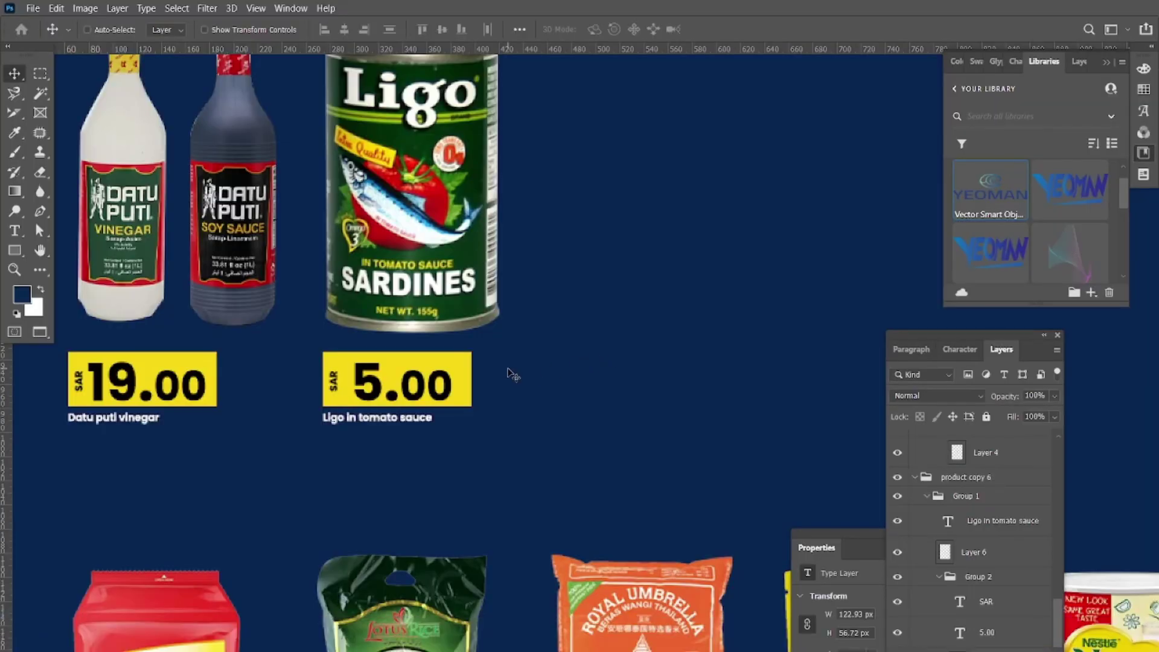
key(ctrl+v)
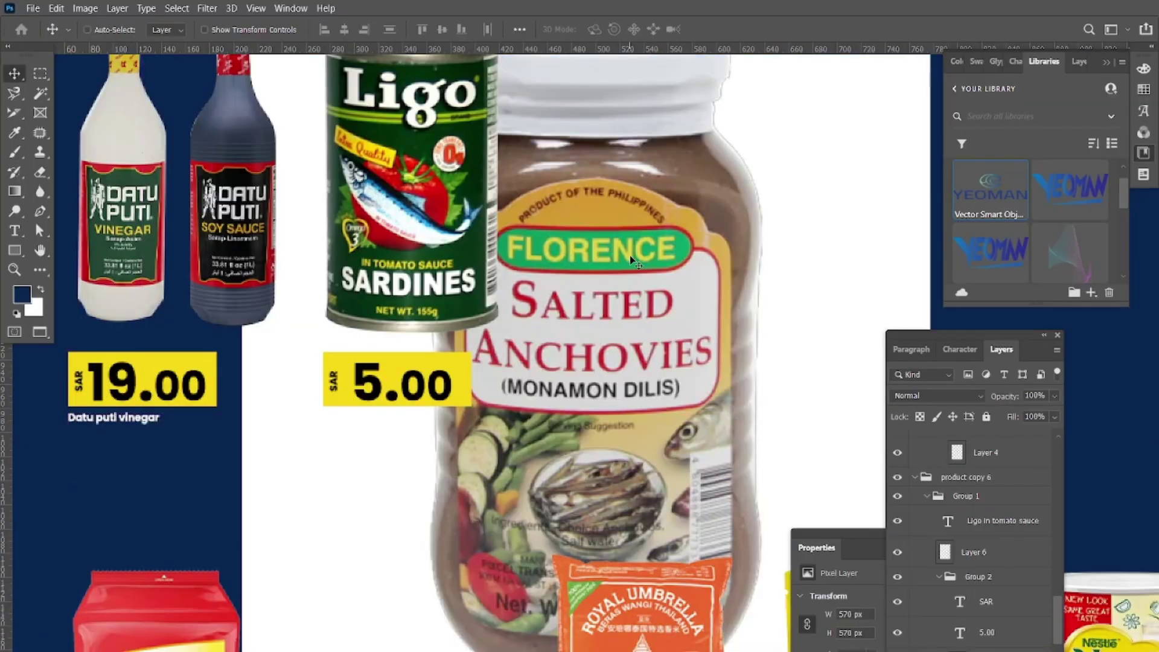
key(ctrl)
key(ctrl+0)
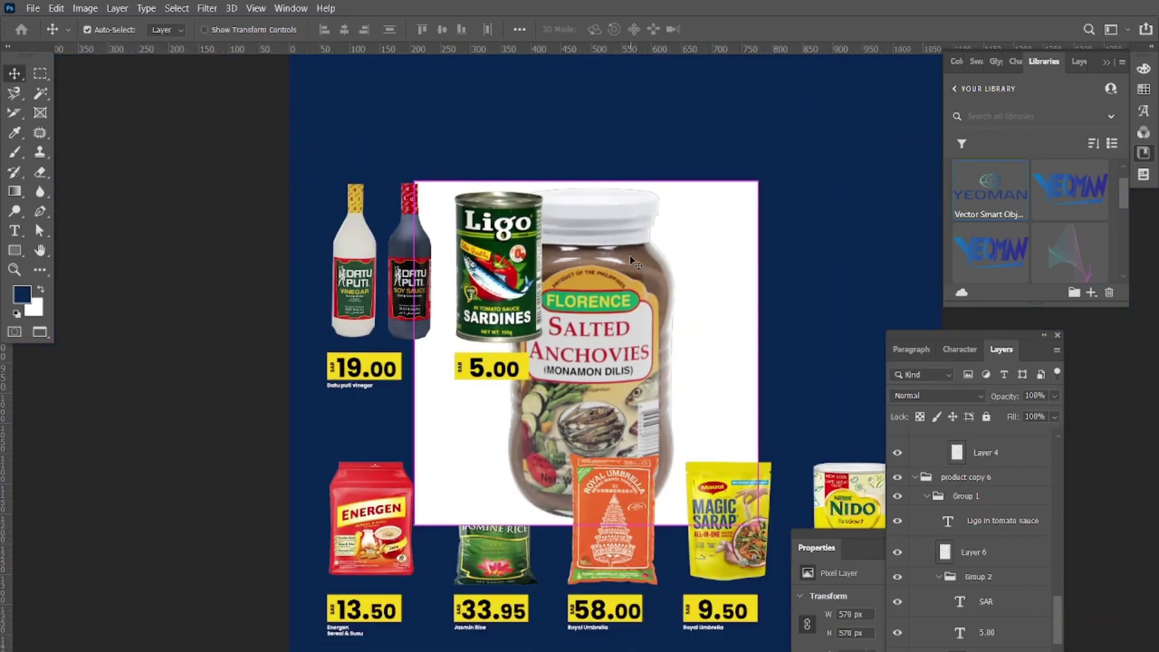
drag(671, 316, 793, 168)
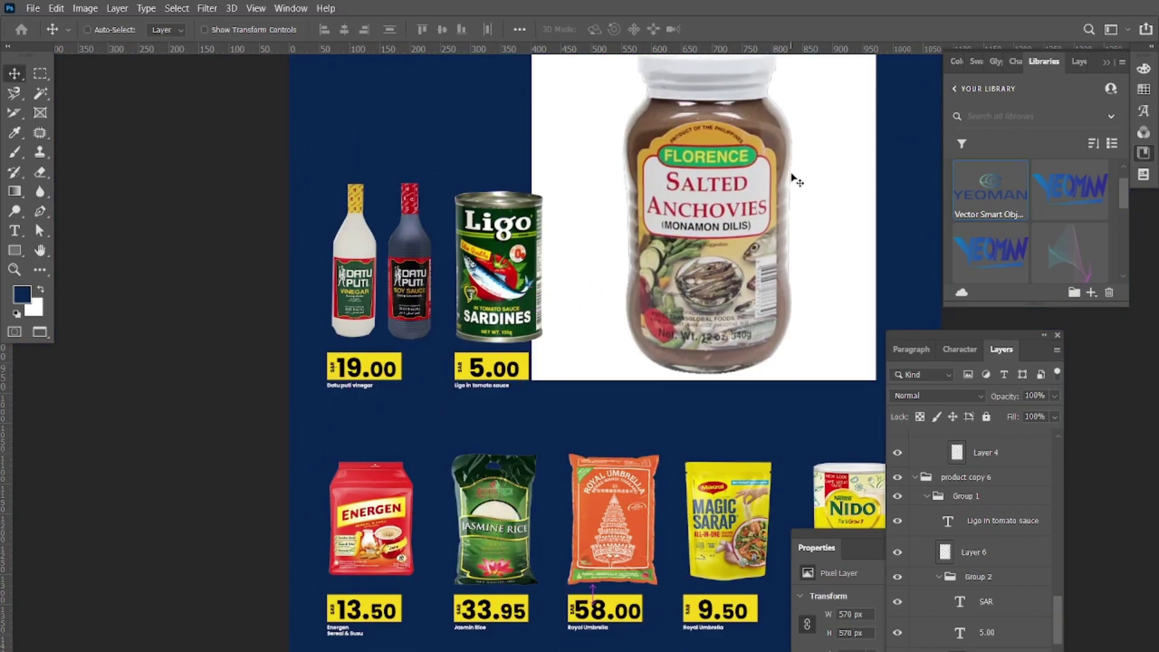
- Scale the Florence jar image to about 266 x 265 px and position it clear of the Ligo can
key(ctrl+t)
drag(878, 196, 678, 277)
drag(731, 157, 688, 186)
key(Return)
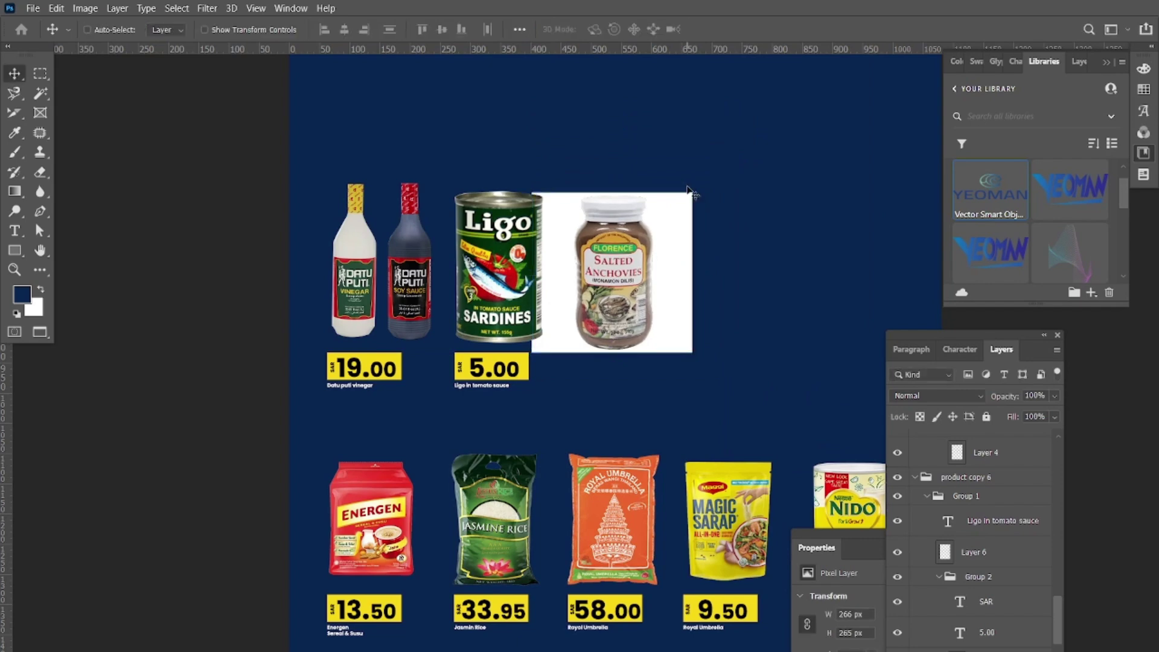
drag(627, 313, 647, 314)
- Start a Pen tool path at the jar's base and curve it up around the jar's lower left side
scroll(647, 314, up, 2)
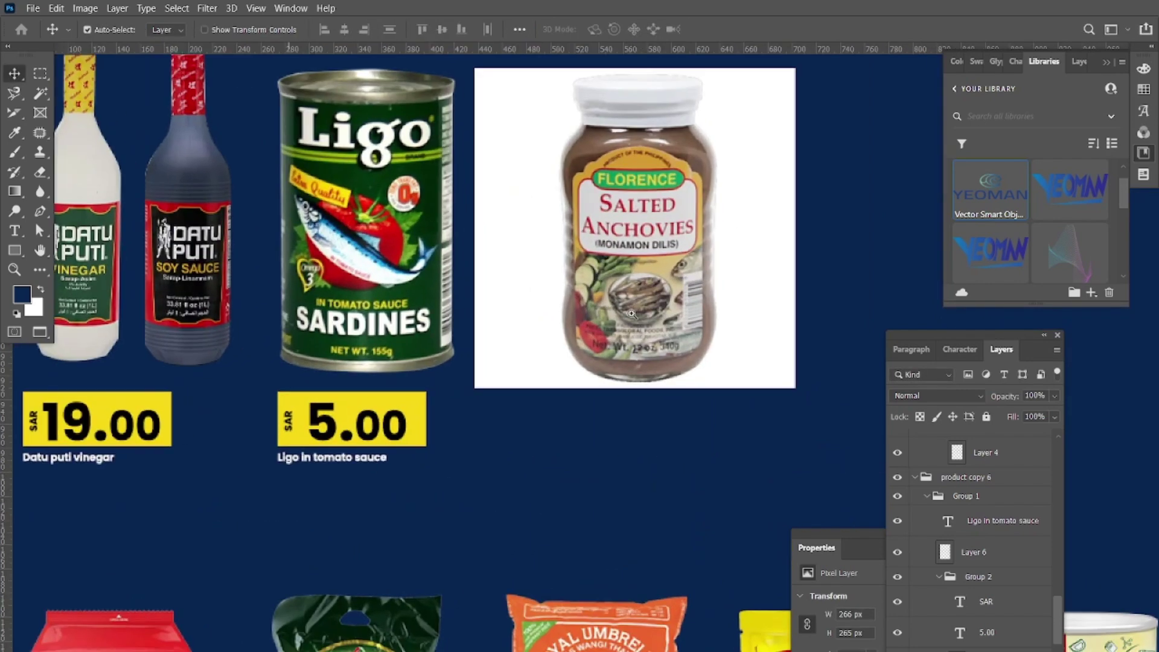
key(p)
scroll(591, 338, up, 1)
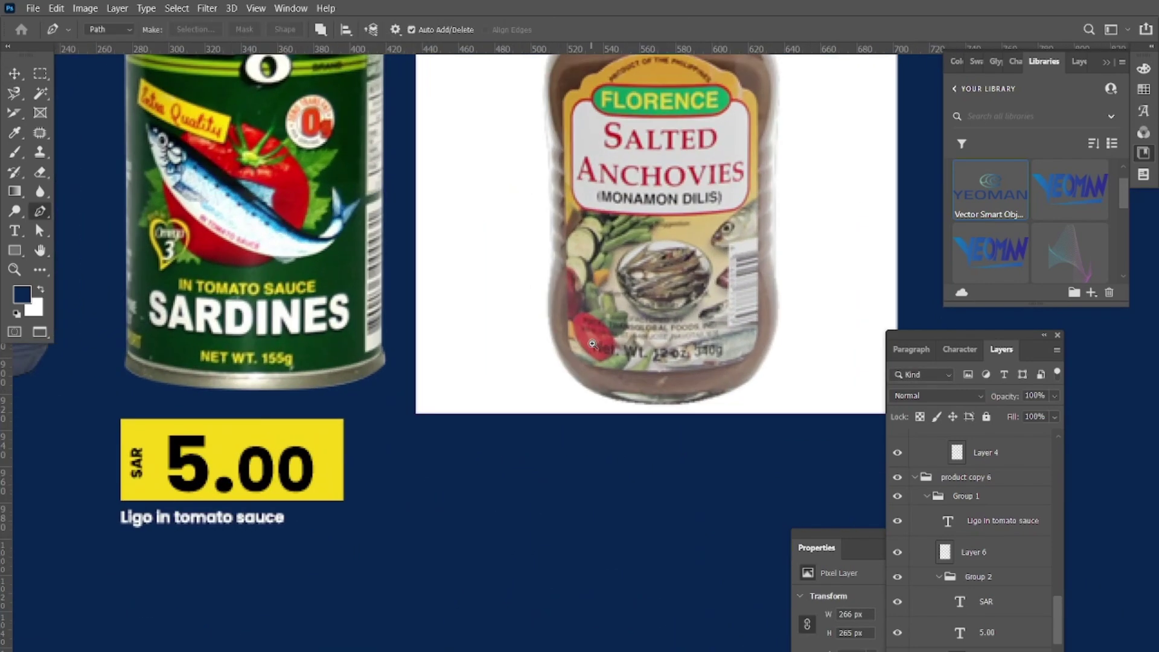
scroll(599, 331, up, 1)
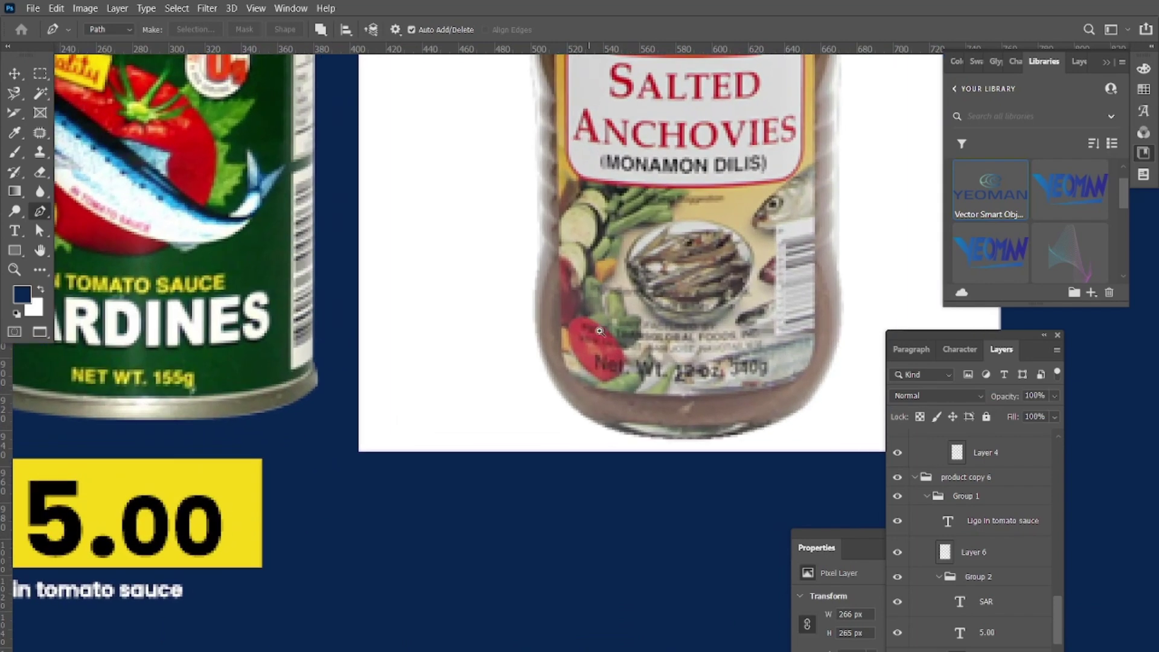
click(616, 432)
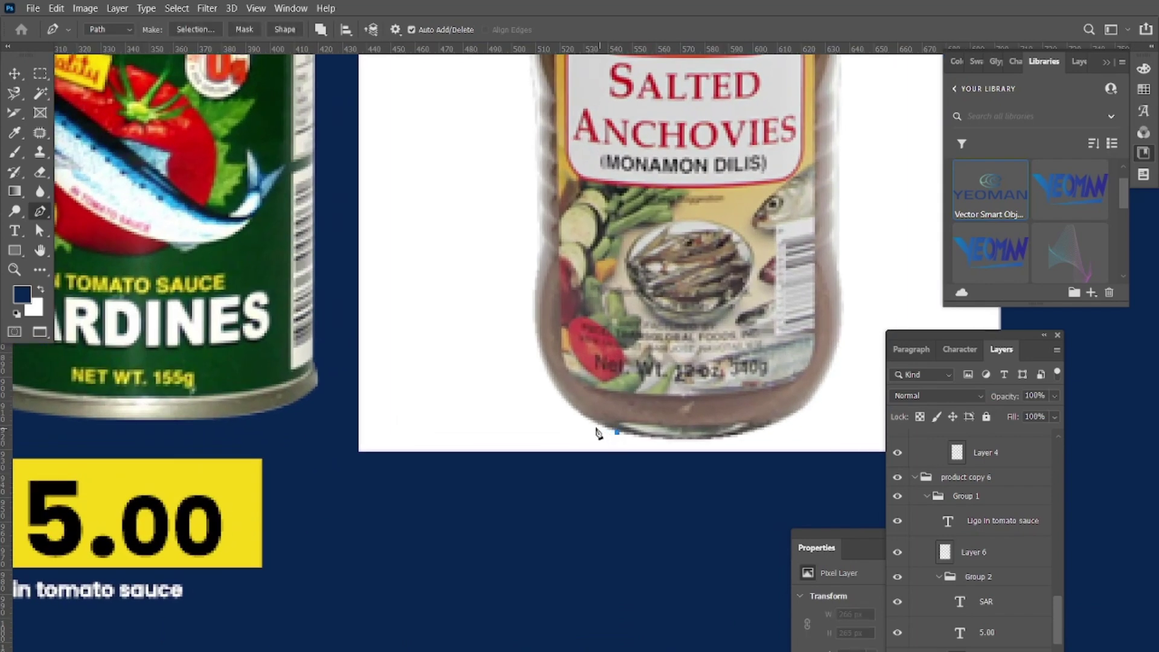
scroll(585, 375, up, 1)
drag(523, 301, 511, 185)
key(ctrl+z)
drag(523, 302, 523, 192)
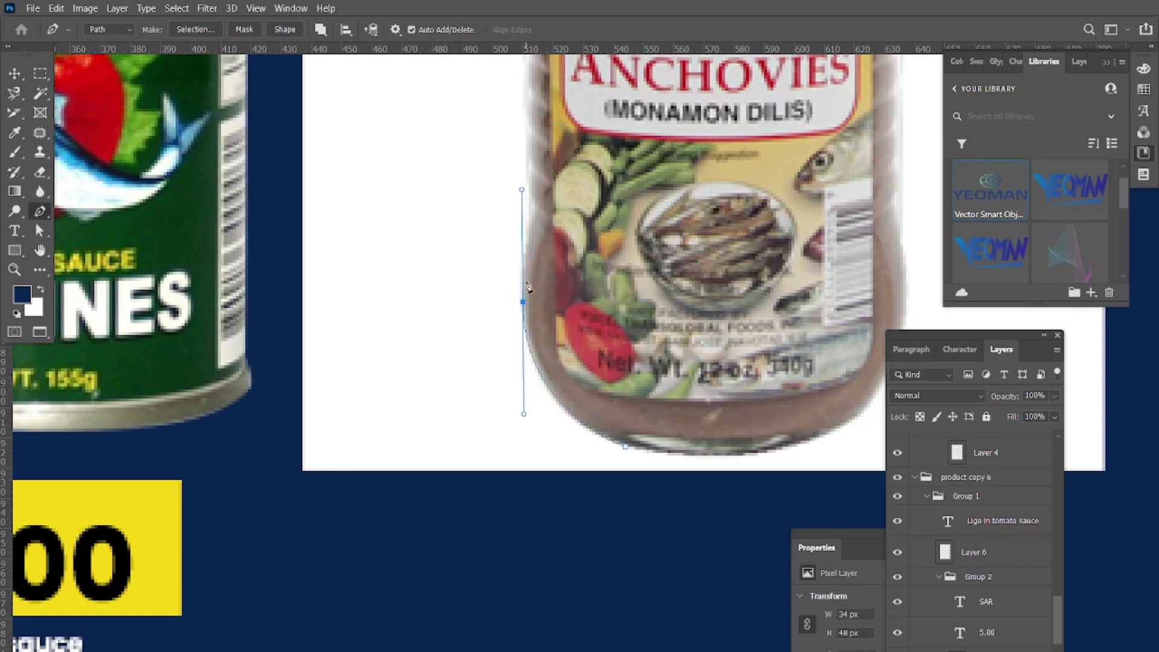
alt+click(523, 302)
- Continue the path up the jar's left side, around the shoulder and neck to the lid's upper left edge
scroll(542, 280, up, 3)
drag(531, 247, 531, 202)
scroll(530, 201, up, 5)
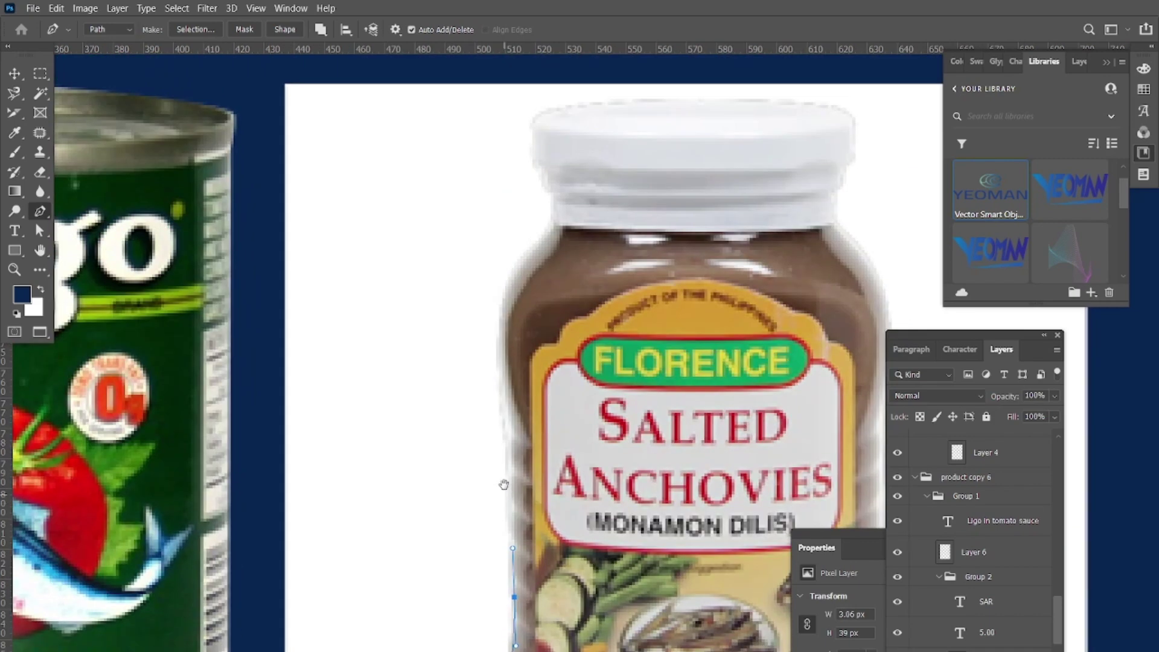
drag(500, 350, 498, 330)
drag(526, 252, 528, 134)
scroll(539, 156, up, 2)
click(534, 110)
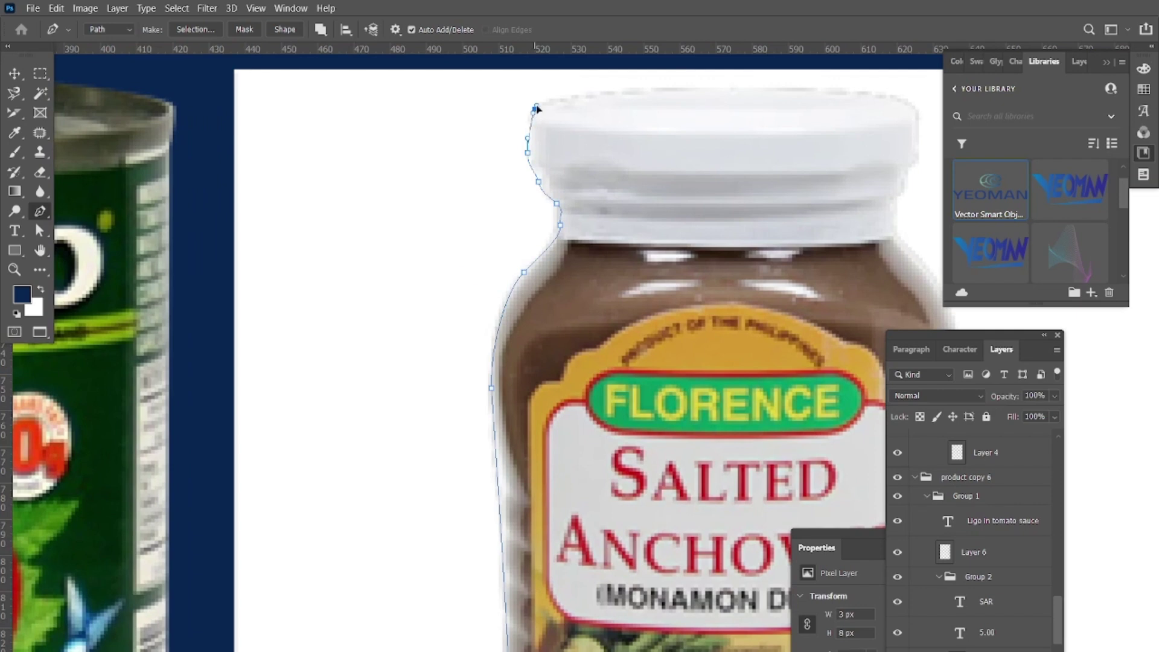
- Extend the path across the top of the lid and down its right side to the jar's neck
drag(687, 87, 787, 84)
drag(863, 136, 721, 157)
click(716, 186)
drag(709, 199, 705, 204)
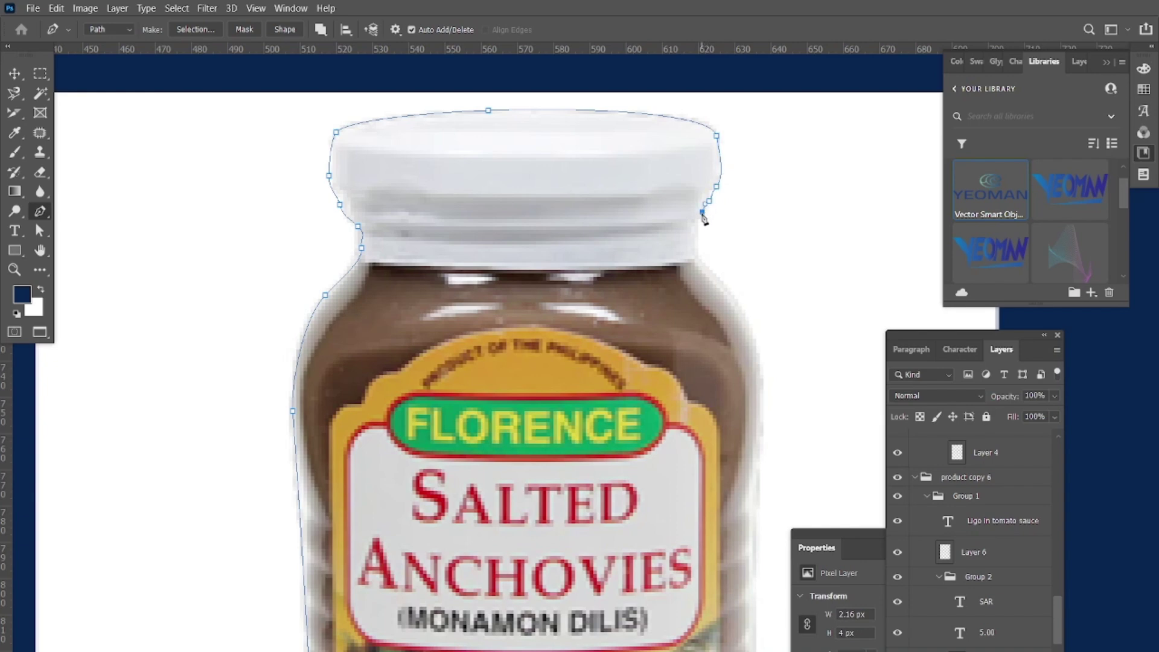
click(698, 263)
drag(701, 268, 703, 273)
- Trace the jar's right shoulder and side down to the base and close the path at its starting point
drag(750, 360, 637, 318)
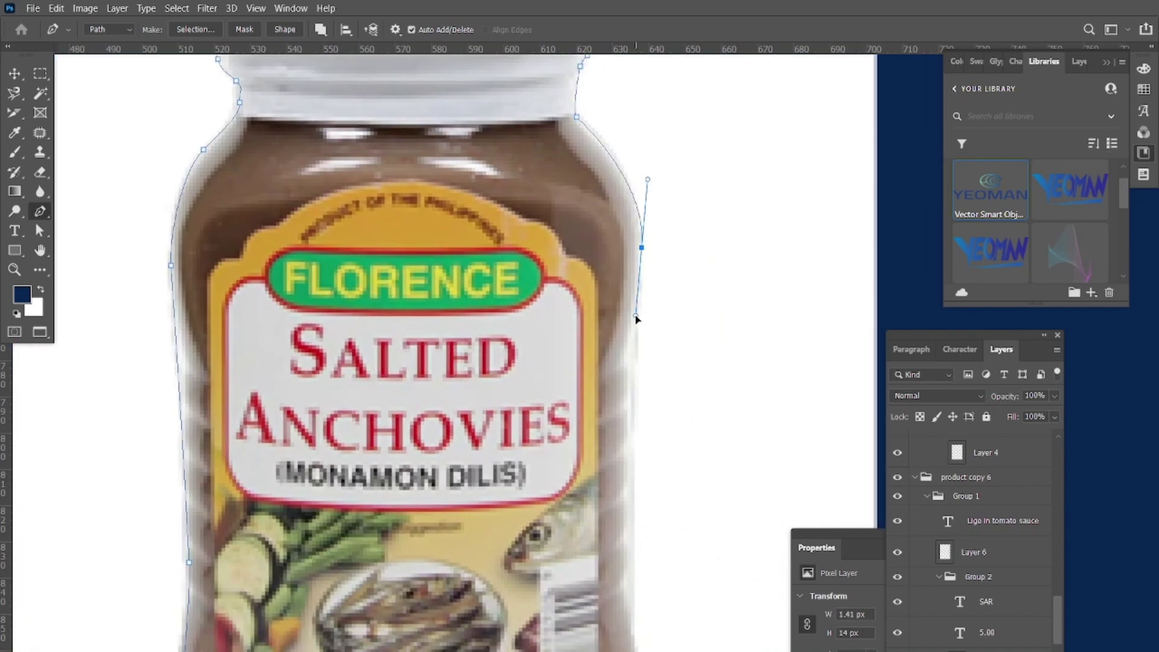
drag(641, 367, 633, 155)
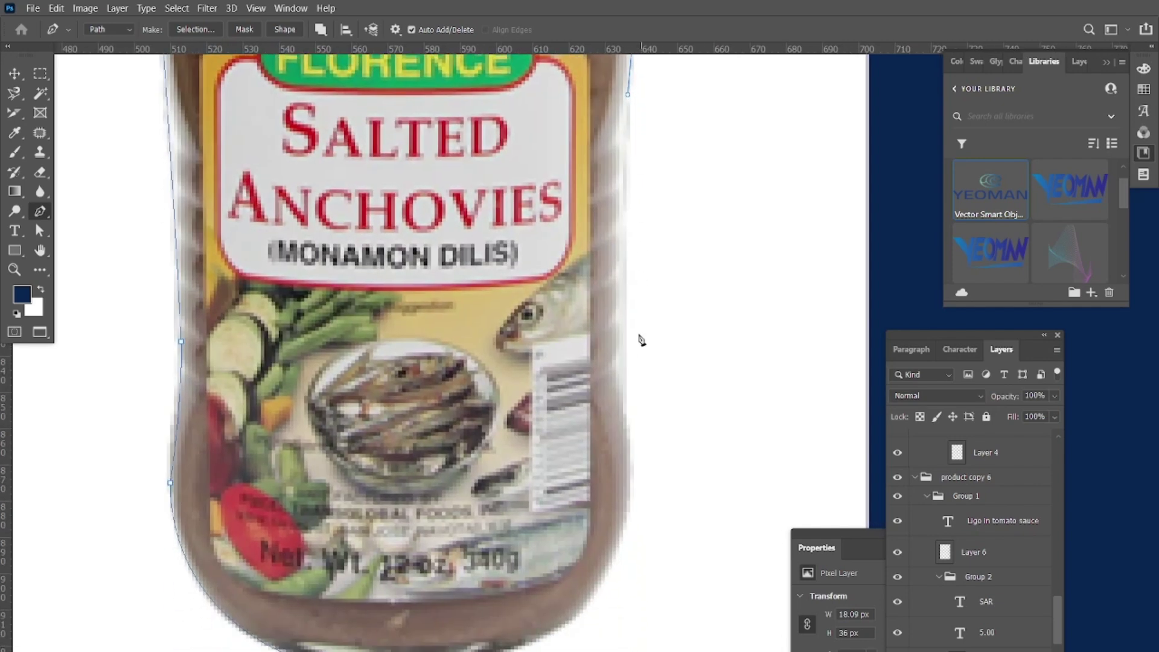
drag(627, 392, 607, 233)
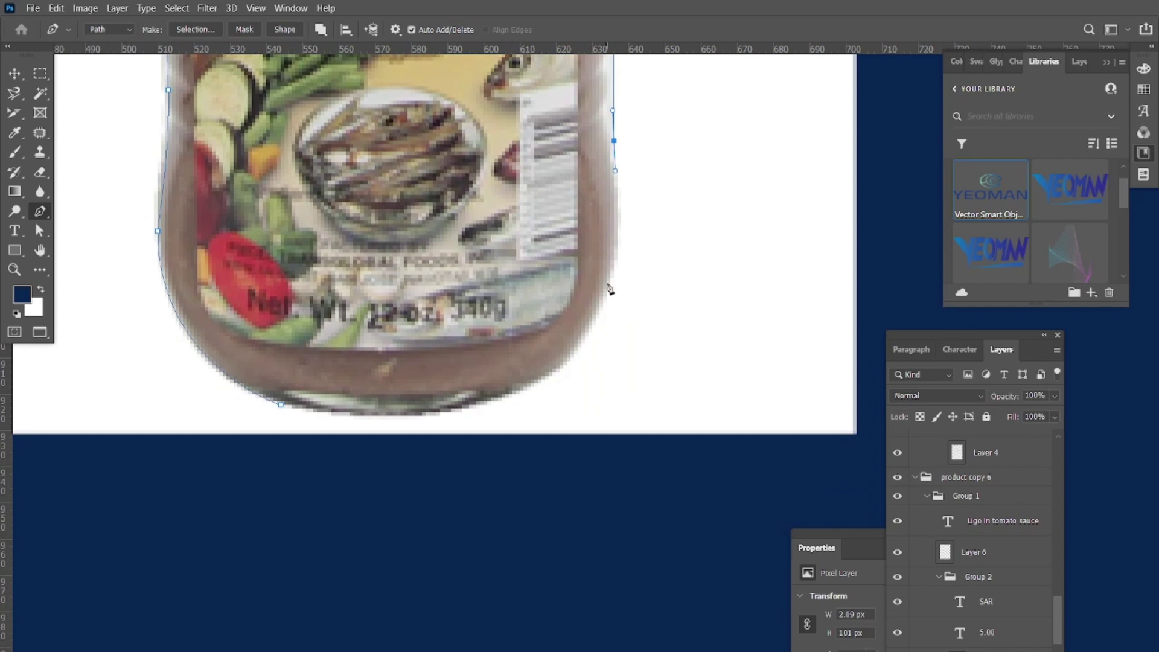
drag(603, 297, 578, 367)
drag(472, 404, 401, 422)
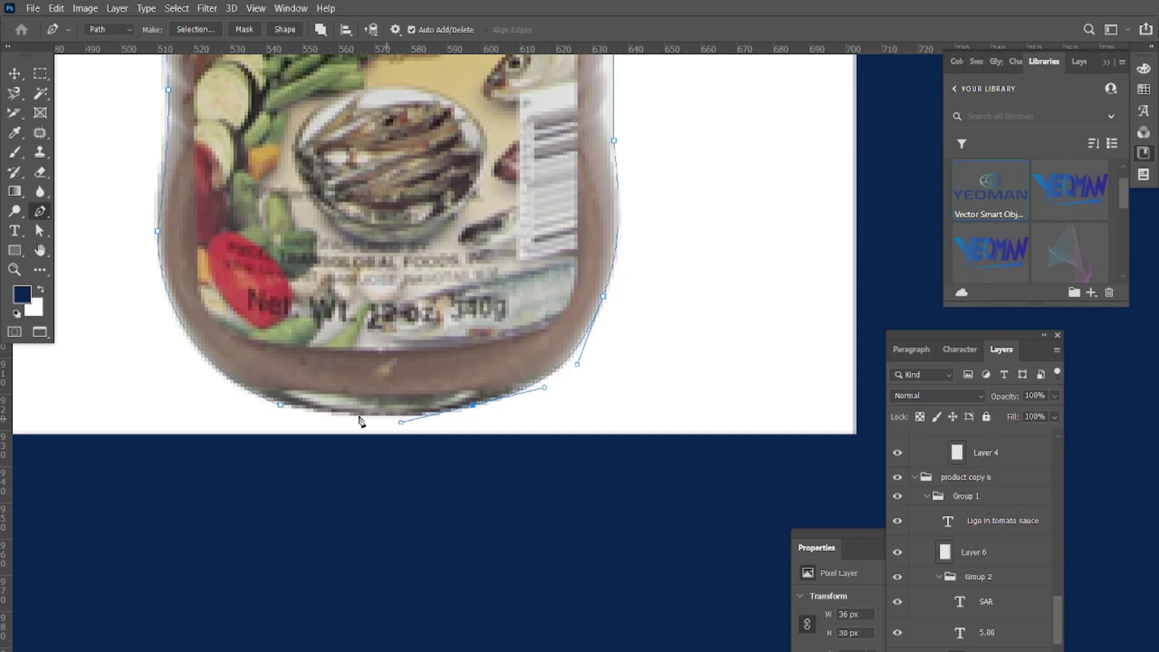
click(281, 403)
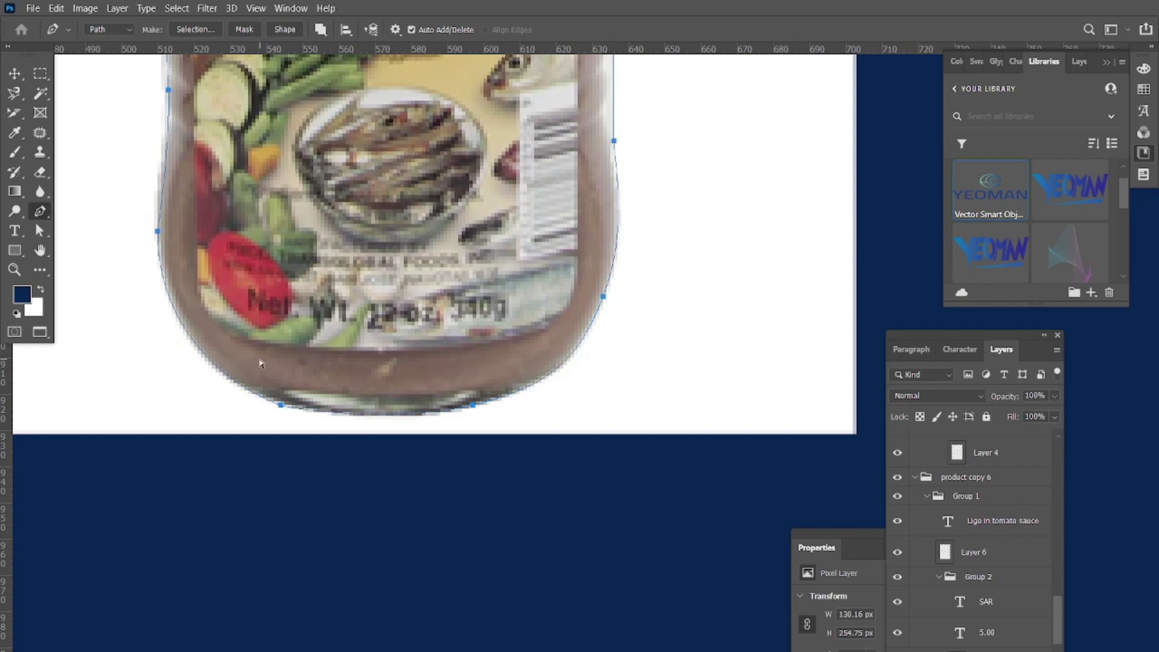
- Turn the path into a selection and keep only the cut-out jar in place, removing its white background
key(ctrl+Return)
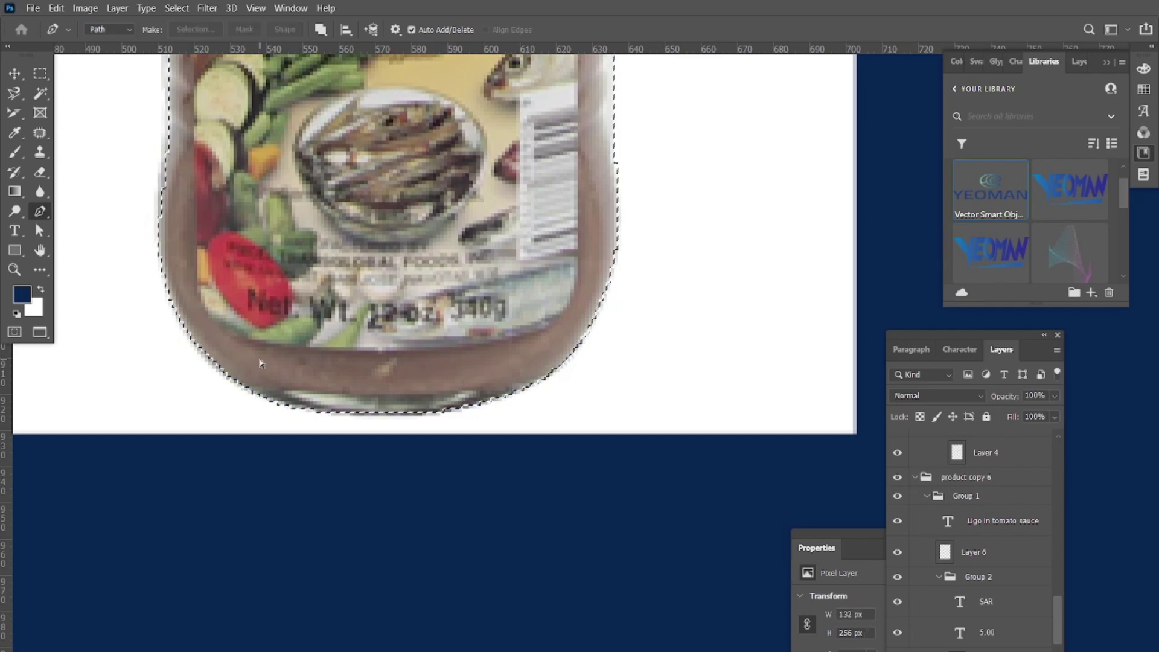
key(alt+BackSpace)
key(Delete)
key(ctrl+shift+v)
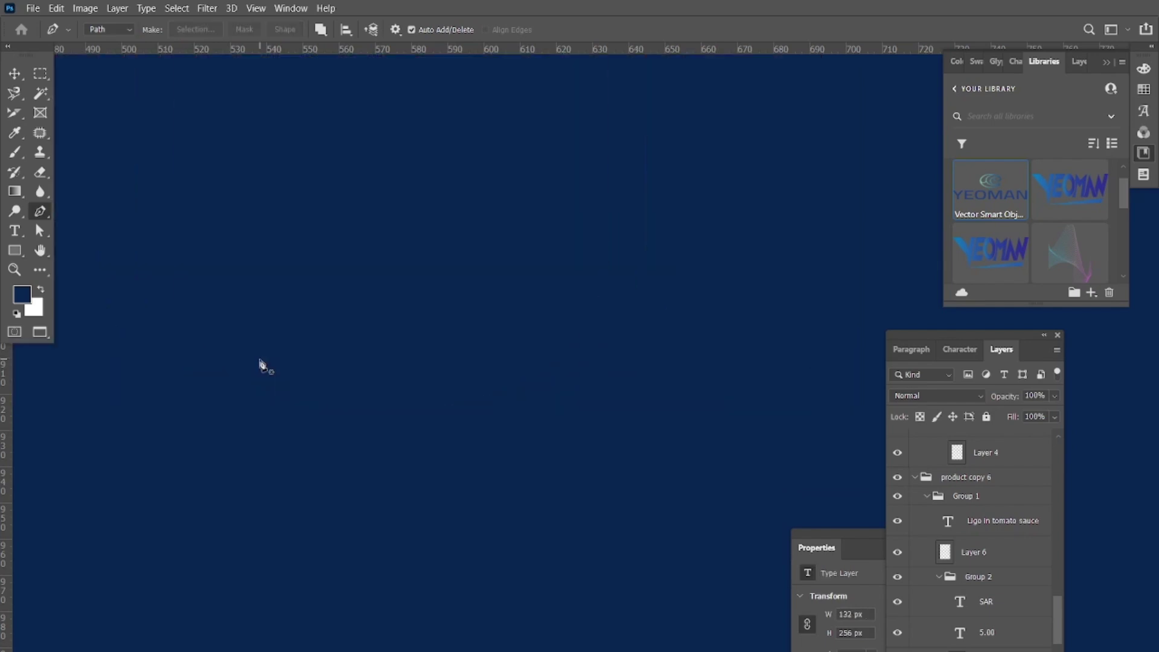
key(ctrl+minus)
key(ctrl+minus)
key(ctrl+minus)
key(ctrl+minus)
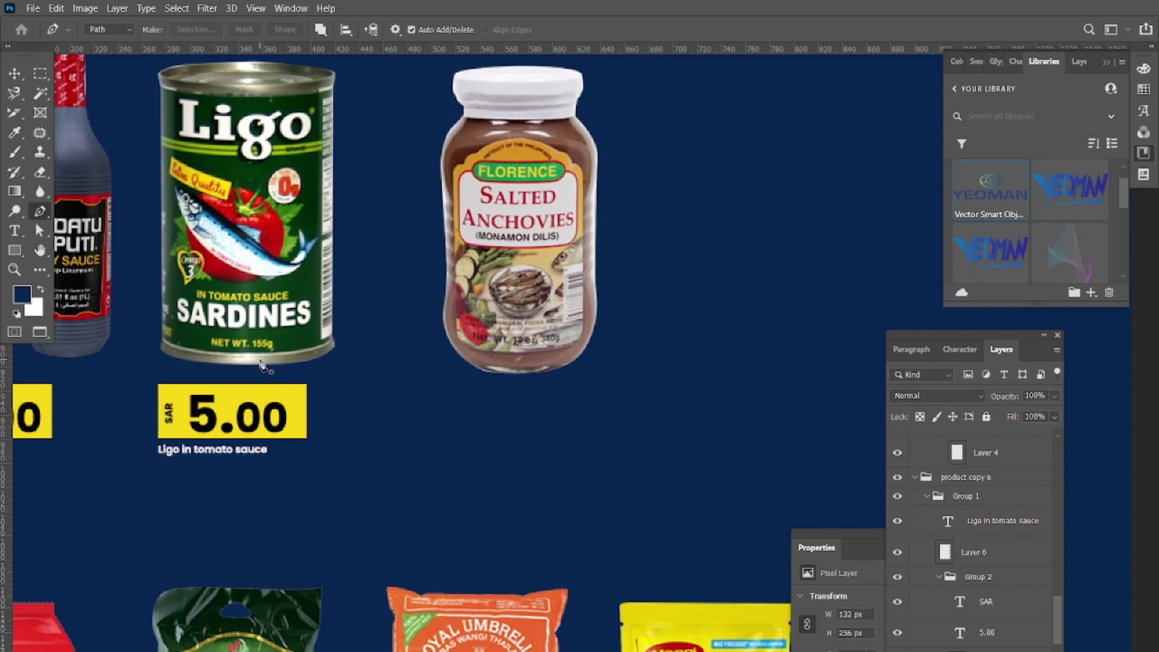
scroll(515, 308, down, 1)
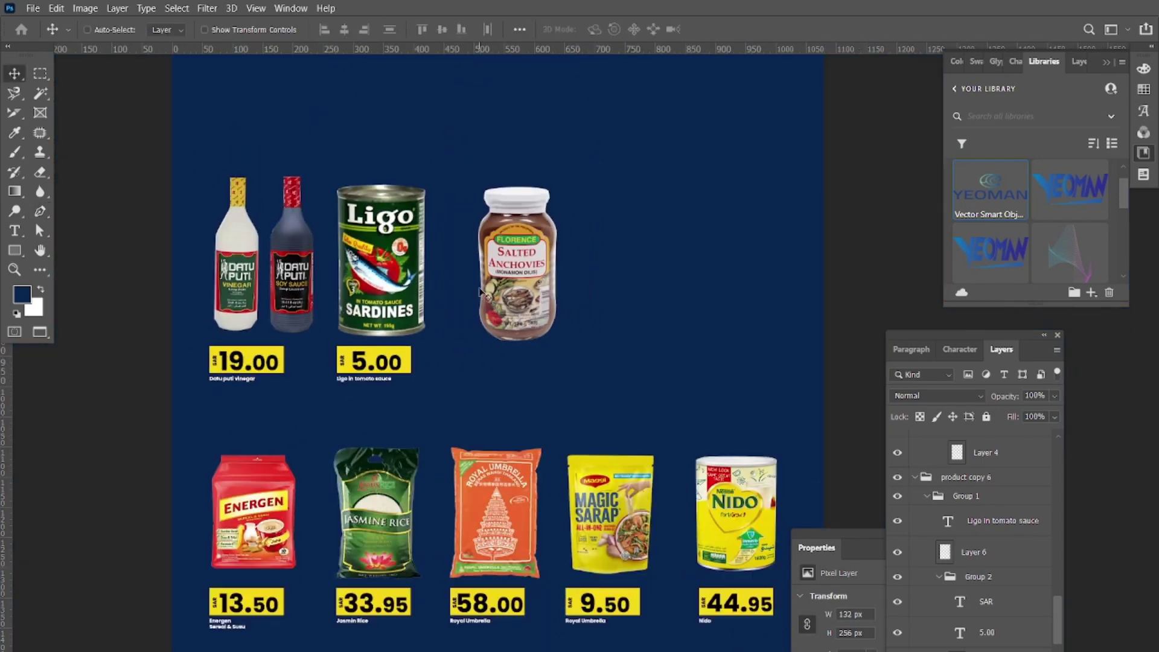
- Duplicate the price label and caption group under the Ligo sardines can and place the copy beneath the salted anchovies jar
right_click(507, 233)
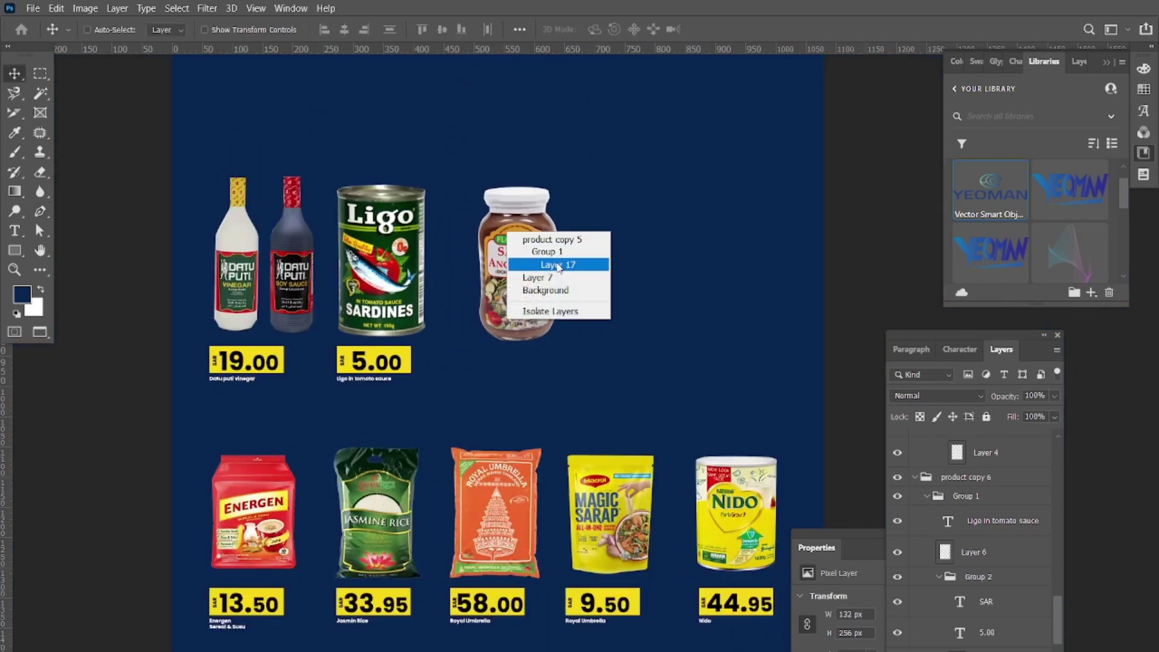
click(550, 264)
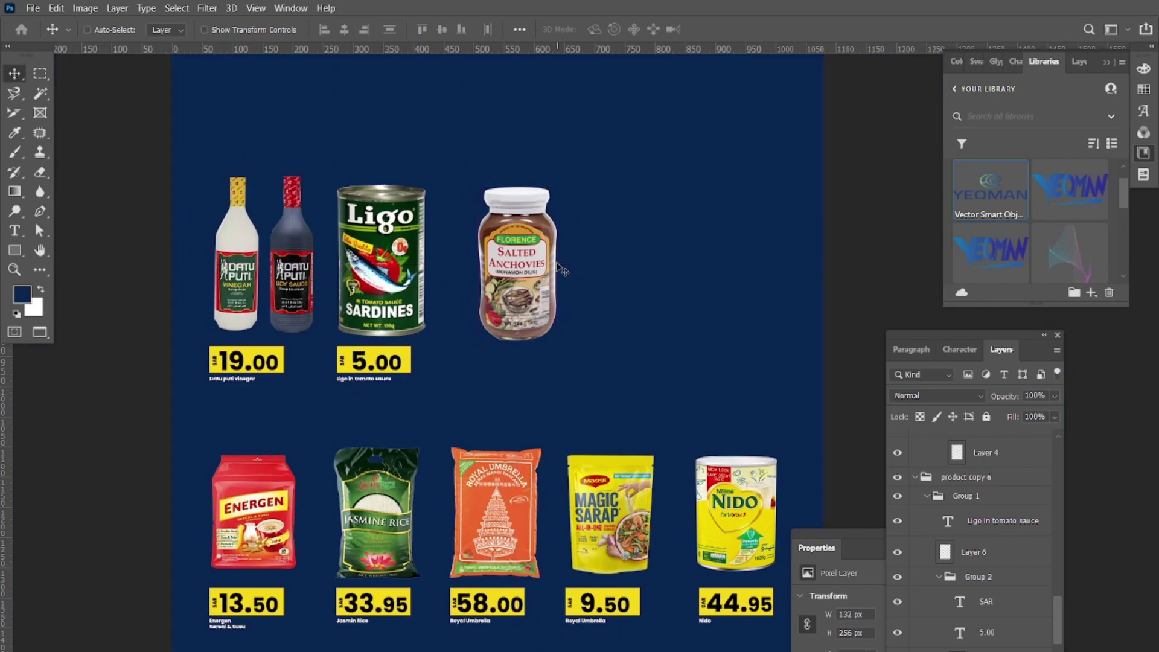
right_click(356, 364)
click(396, 369)
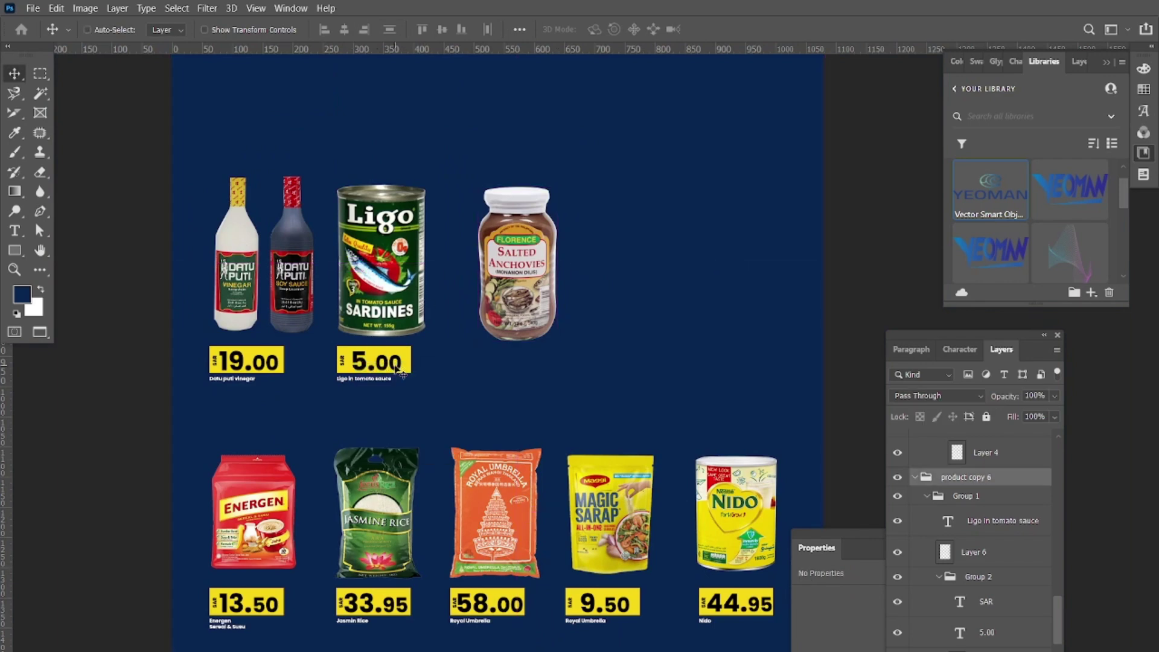
drag(396, 369, 440, 370)
key(shift+Right)
key(shift+Right)
key(shift+Right)
key(shift+Right)
key(shift+Right)
key(shift+Right)
key(shift+Right)
key(shift+Right)
key(shift+Right)
key(shift+Right)
key(shift+Right)
key(shift+Right)
key(shift+Right)
key(shift+Right)
key(shift+Right)
key(shift+Right)
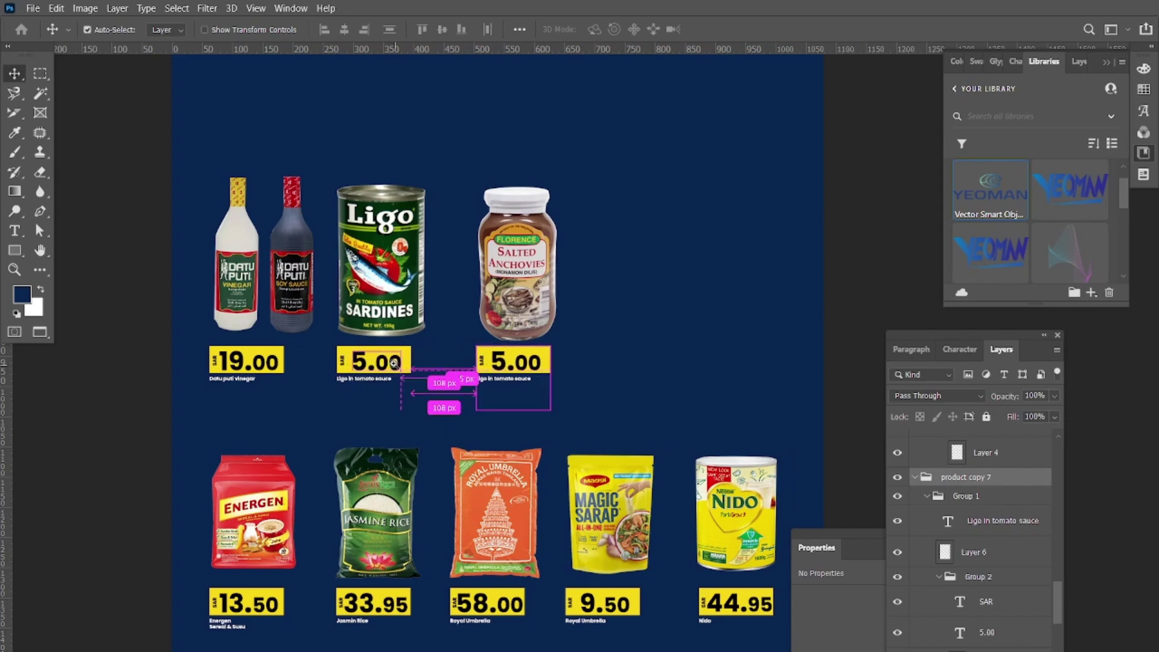
- Change the caption under the anchovies jar's price label to "Salted Anchovies"
ctrl+click(388, 354)
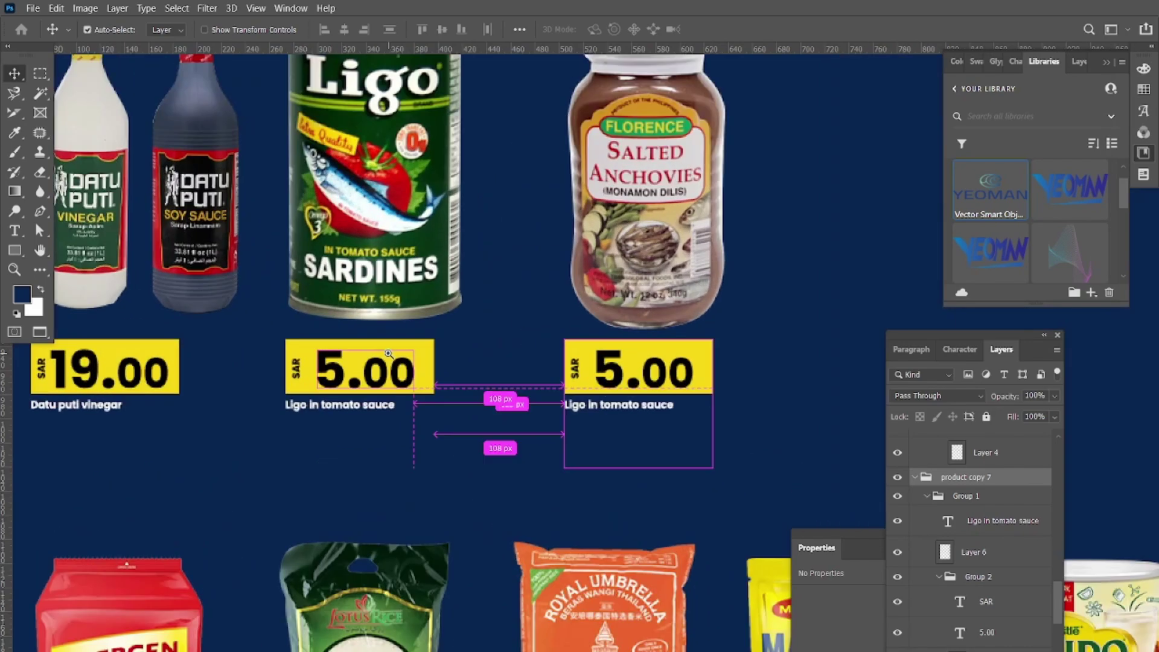
ctrl+click(571, 226)
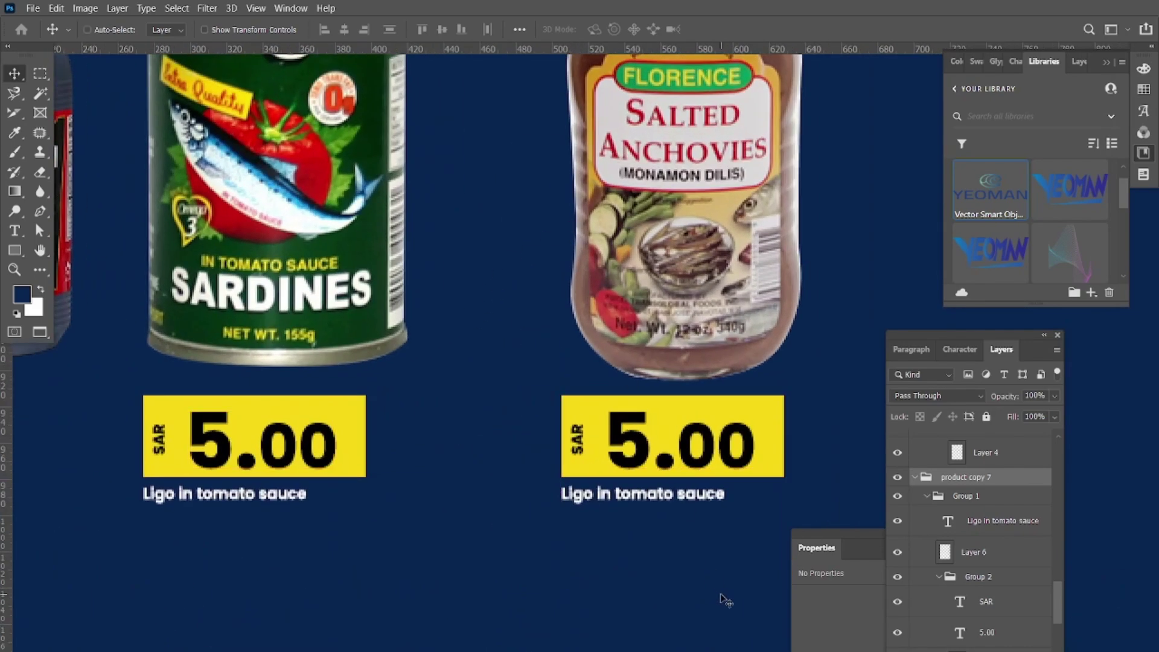
key(t)
click(712, 496)
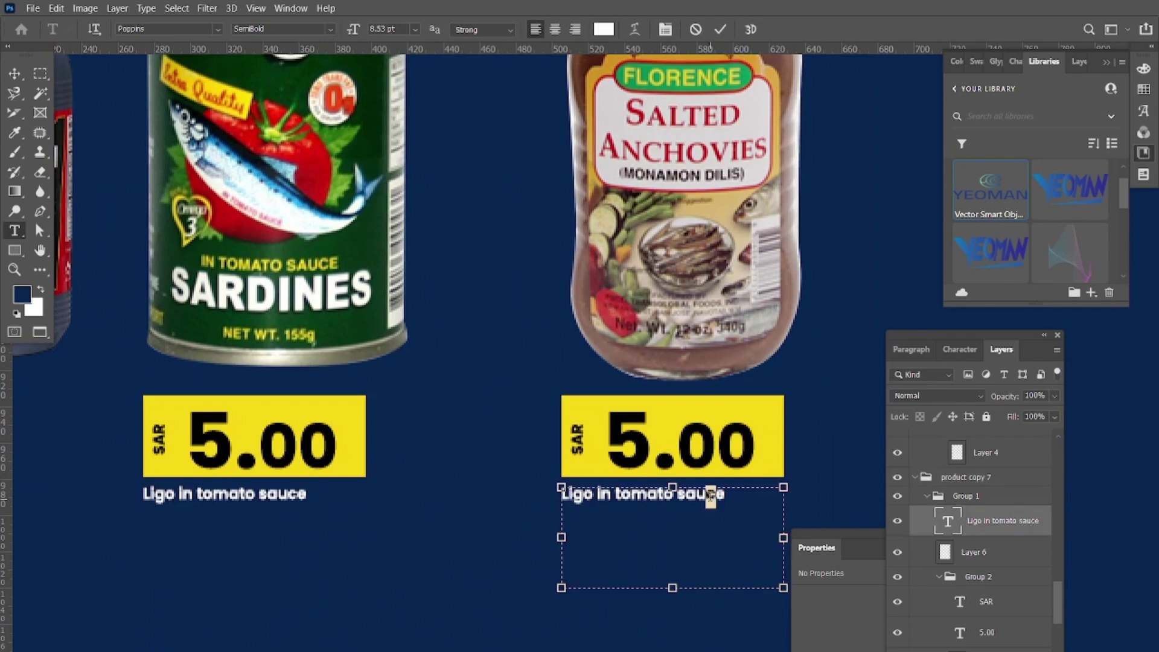
key(ctrl+a)
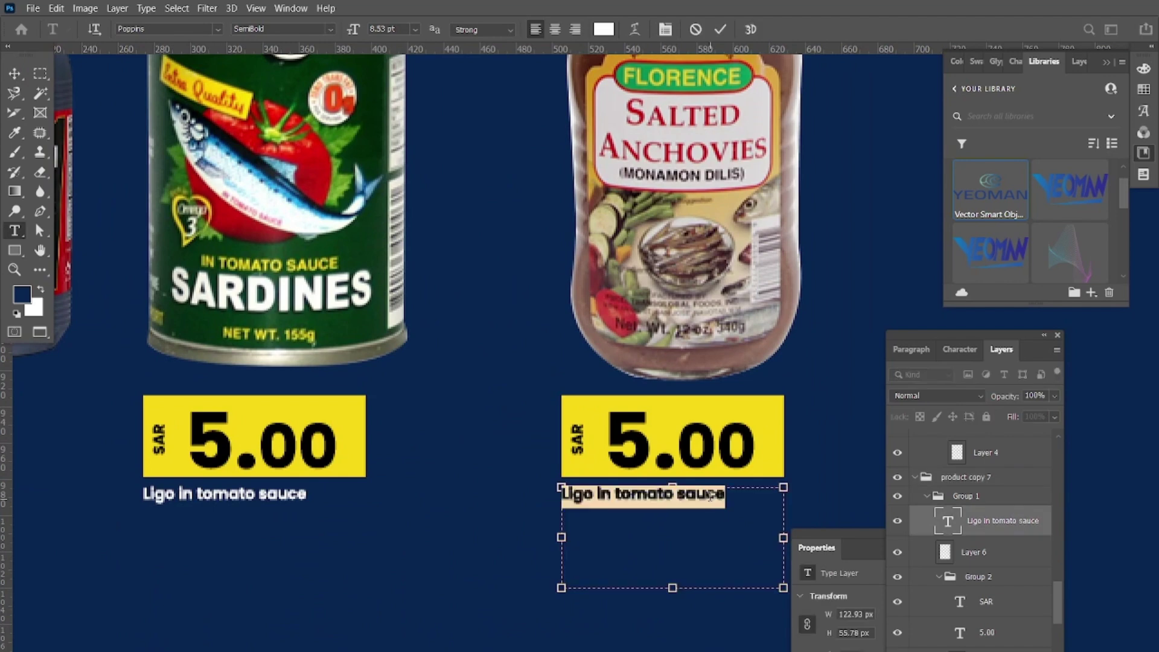
text(Salte)
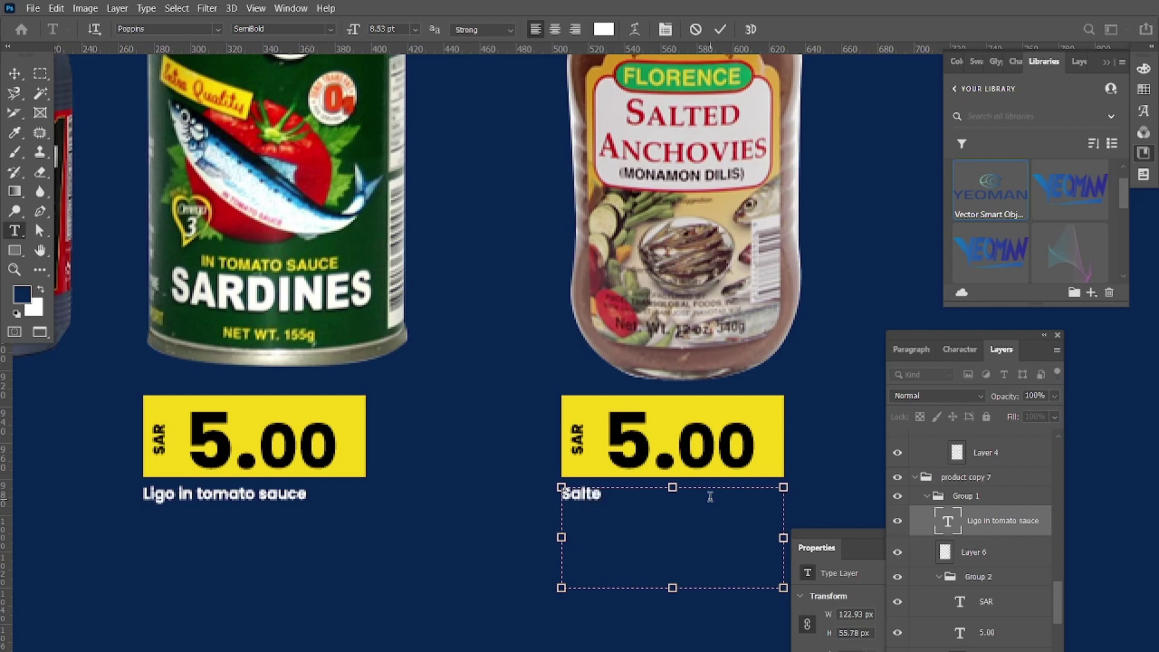
text(d Anchovies)
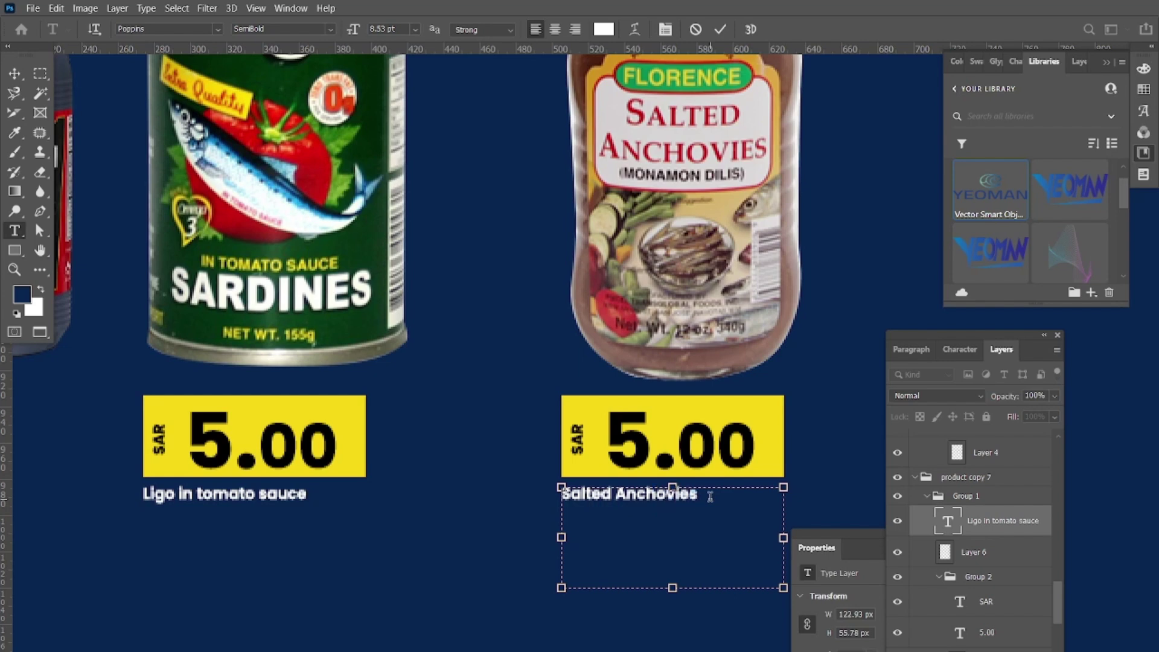
key(ctrl+Return)
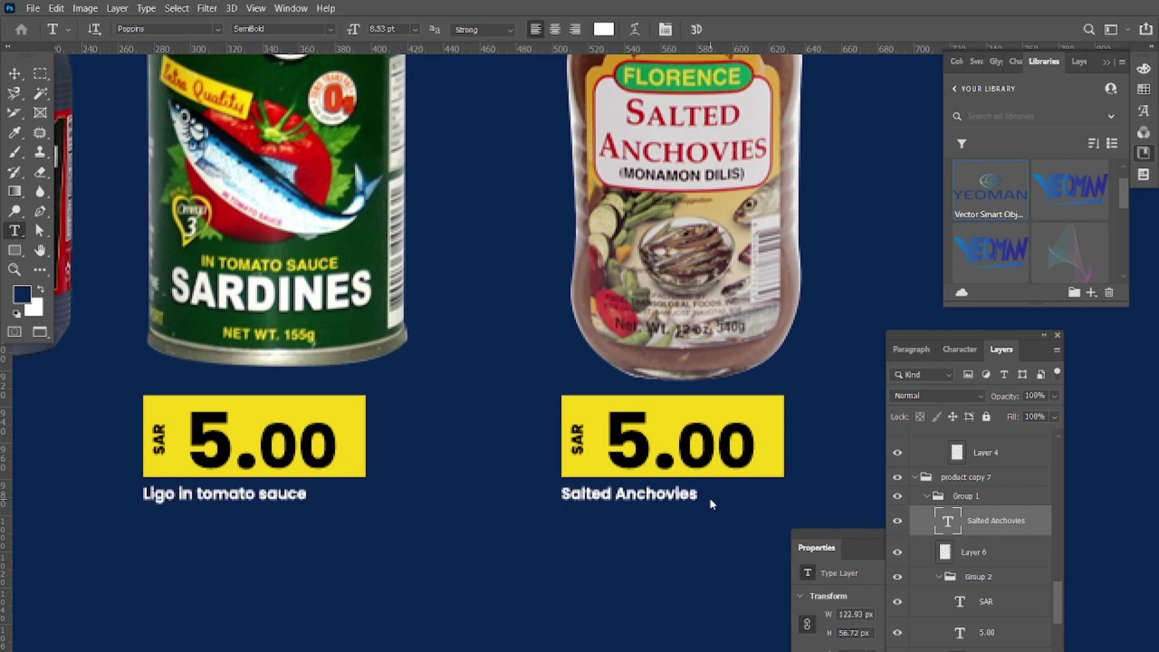
key(Return)
click(14, 73)
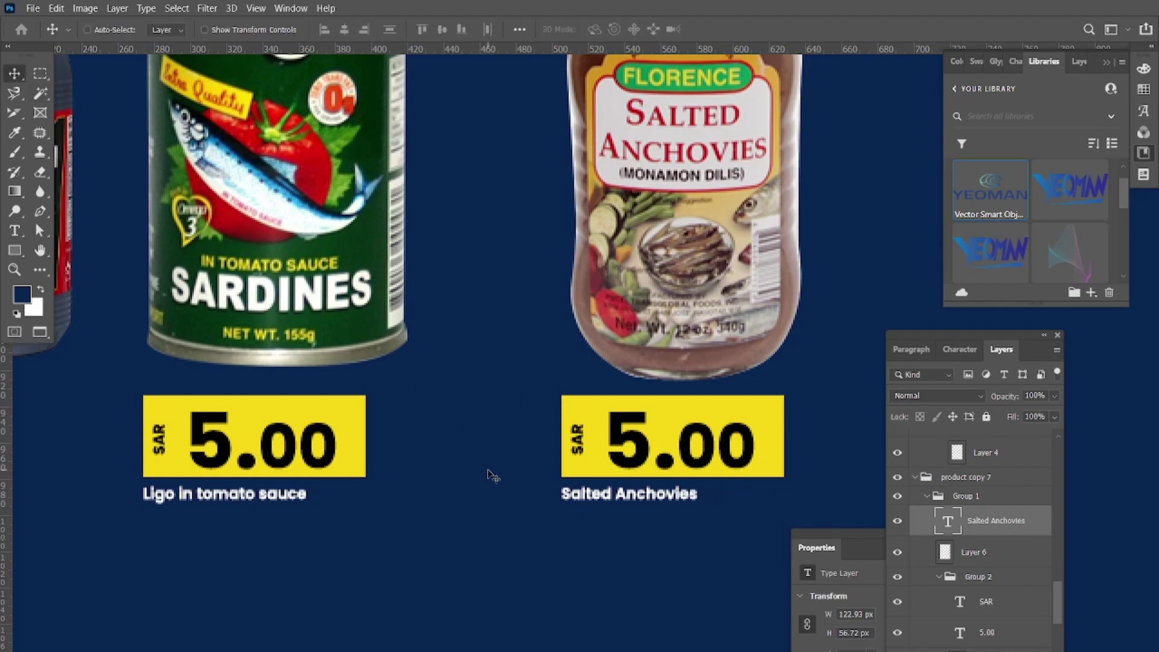
- Switch to the client's WhatsApp chat in Chrome and check the price-marked photos of the salted anchovies and the Nestlé tin
key(ctrl+plus)
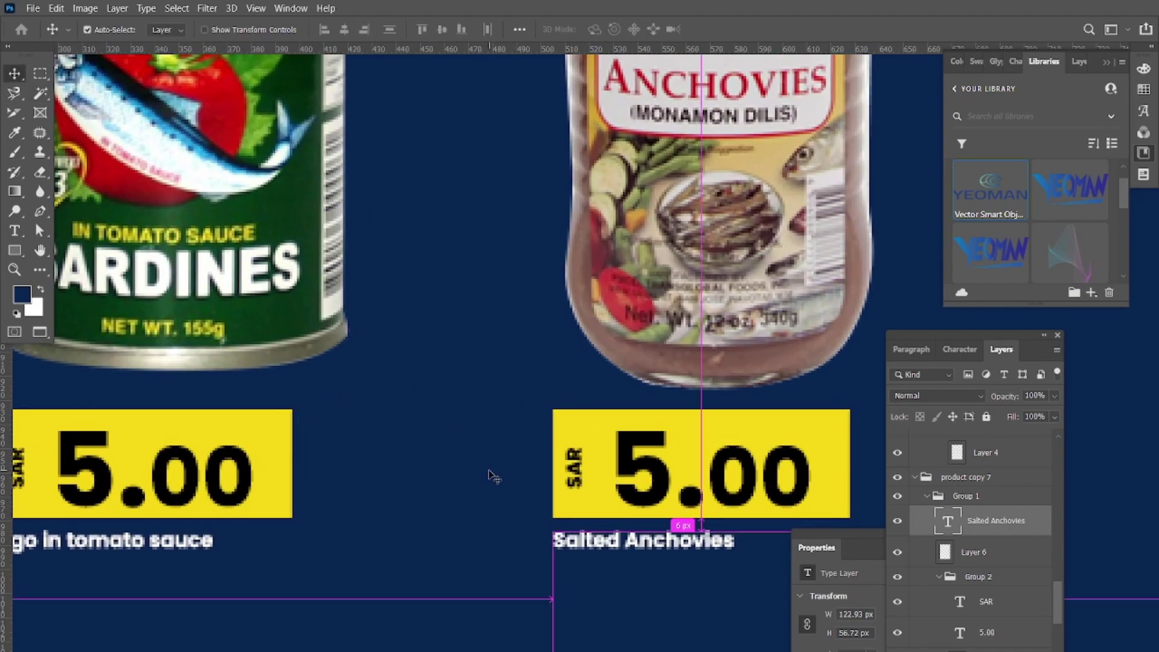
key(ctrl+minus)
key(ctrl+minus)
key(ctrl+minus)
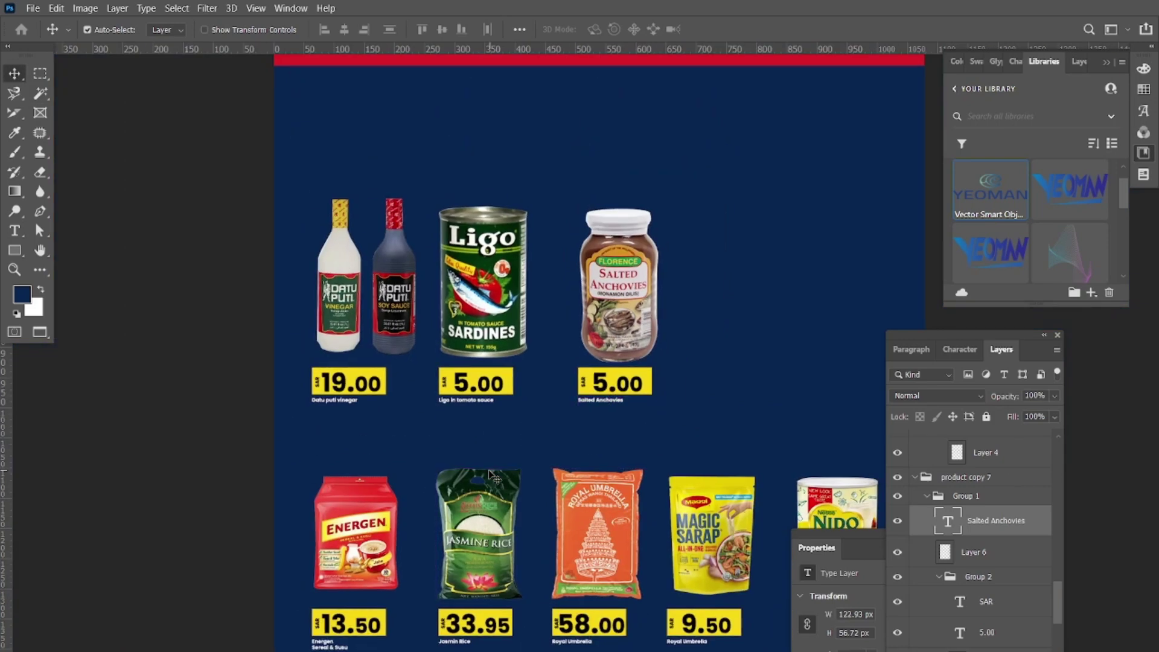
key(ctrl+minus)
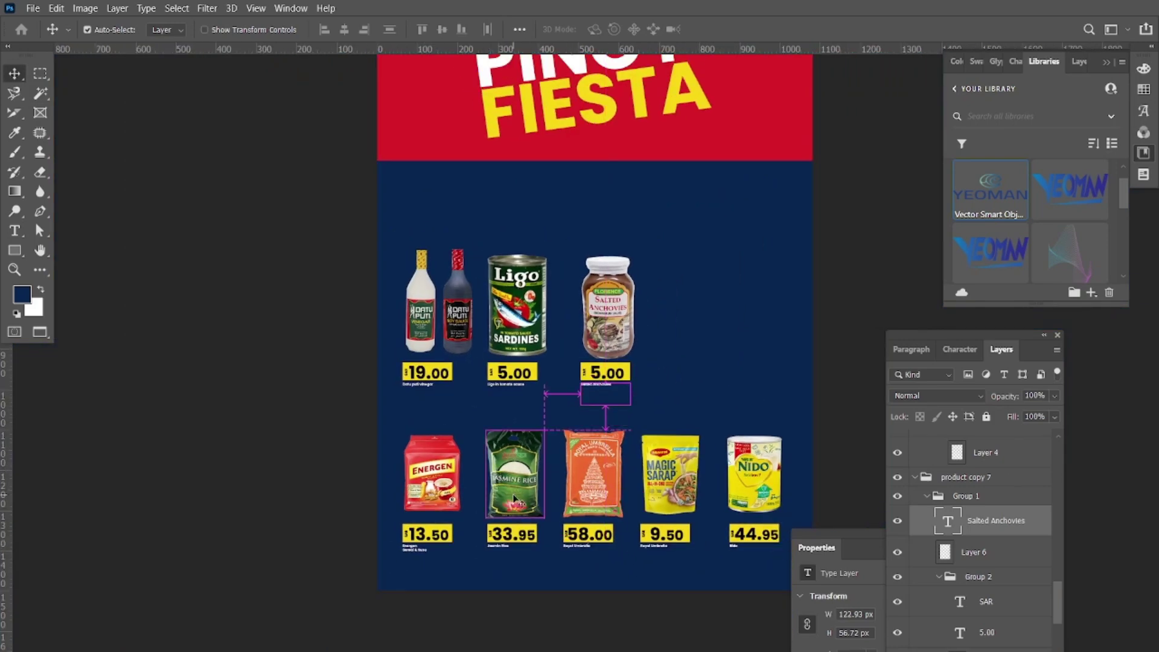
key(alt+Tab)
click(638, 15)
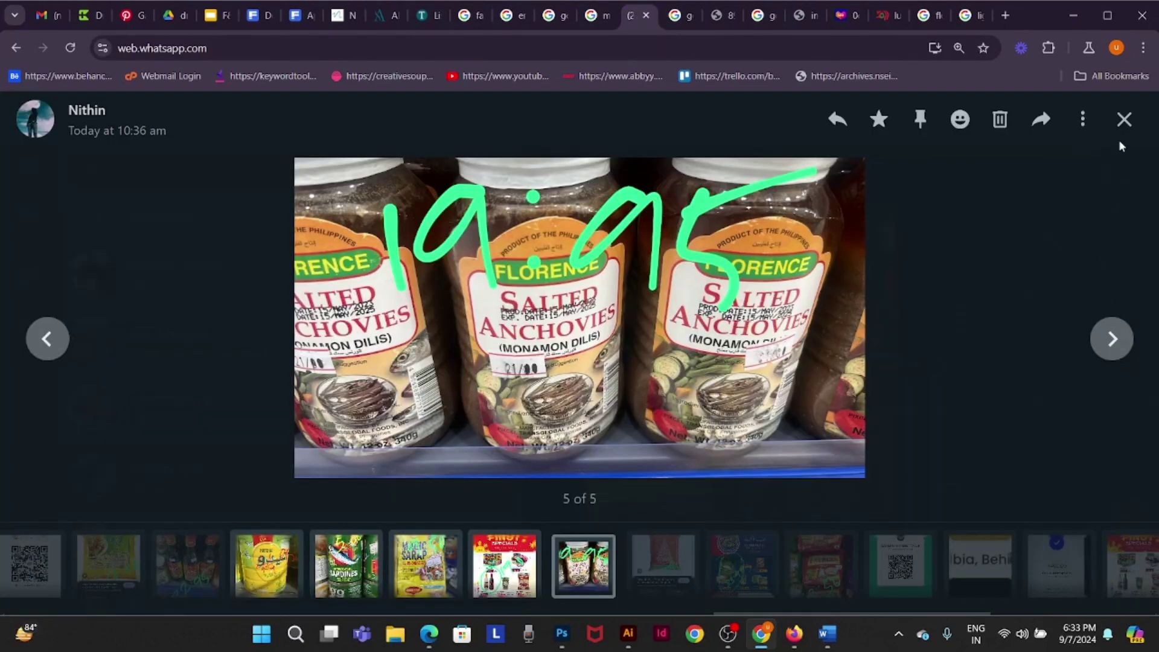
click(1123, 119)
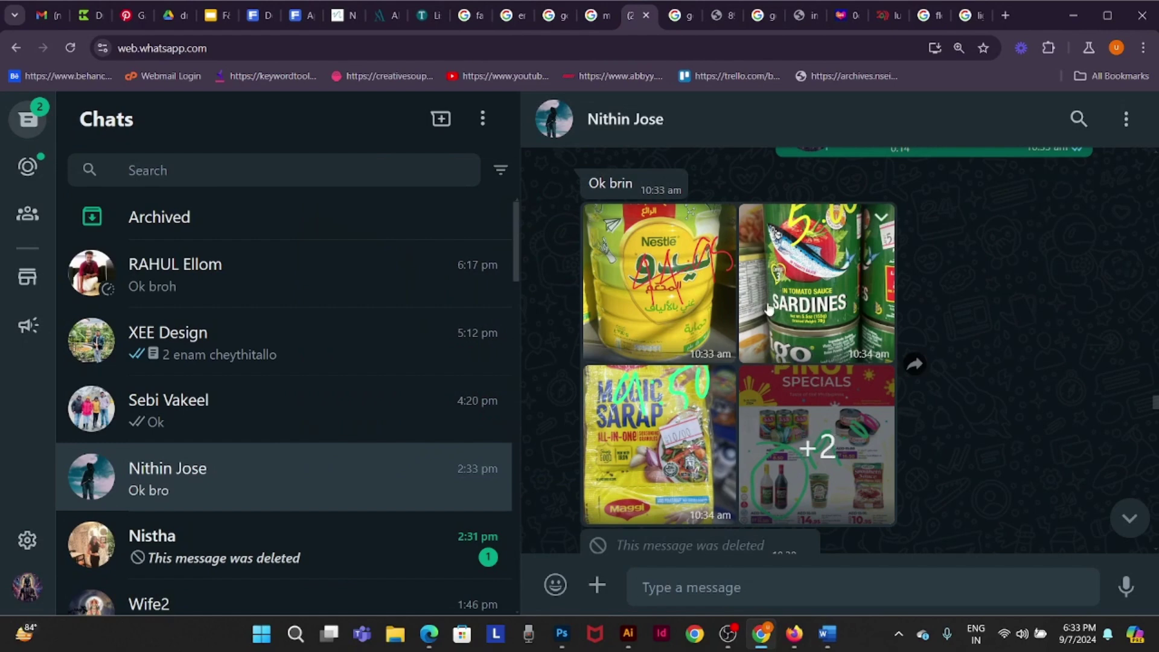
click(705, 316)
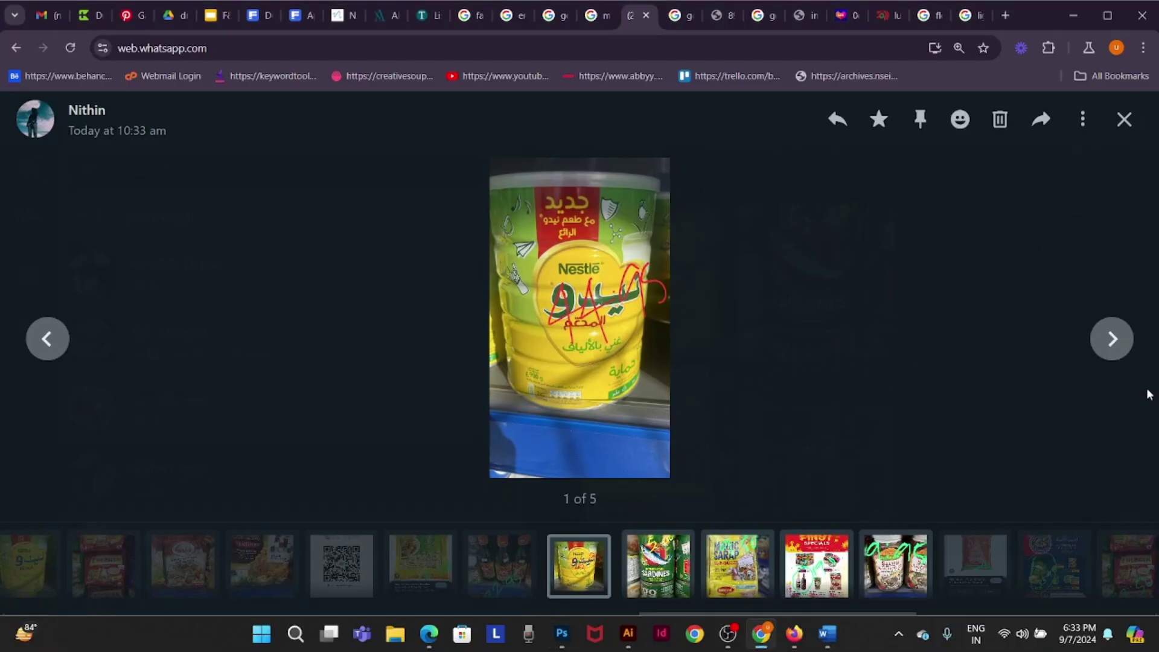
click(1124, 120)
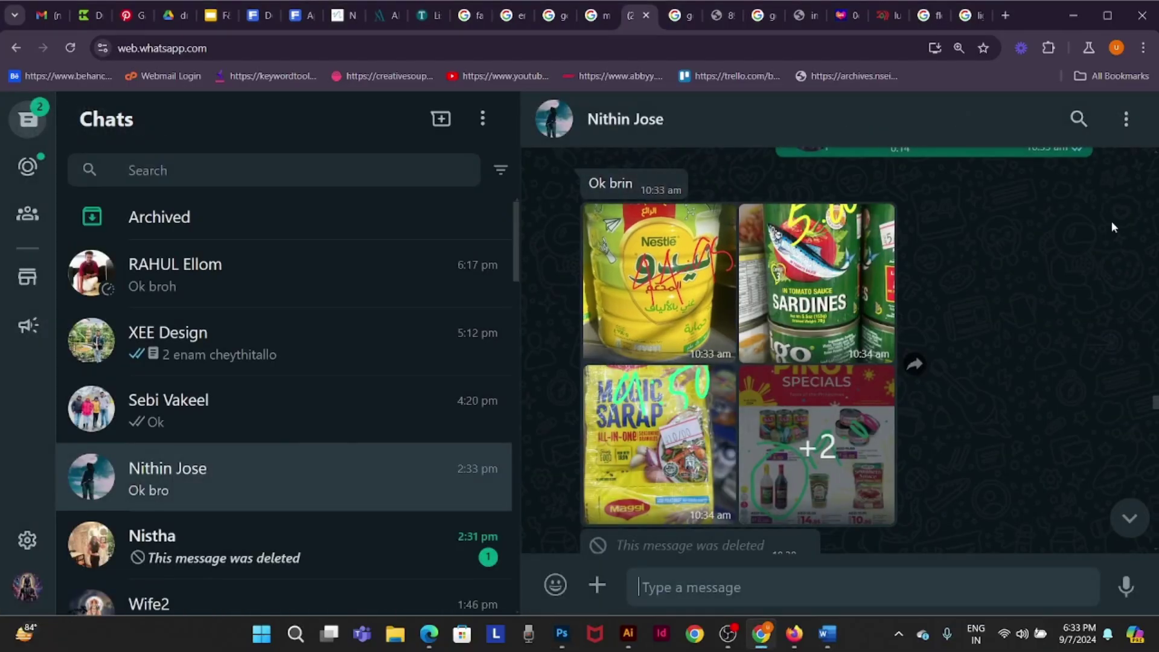
- Look through the chat's other product photos and reopen the salted anchovies photo to read its handwritten price
scroll(894, 499, down, 4)
scroll(889, 489, down, 1)
scroll(889, 489, up, 5)
scroll(889, 494, up, 5)
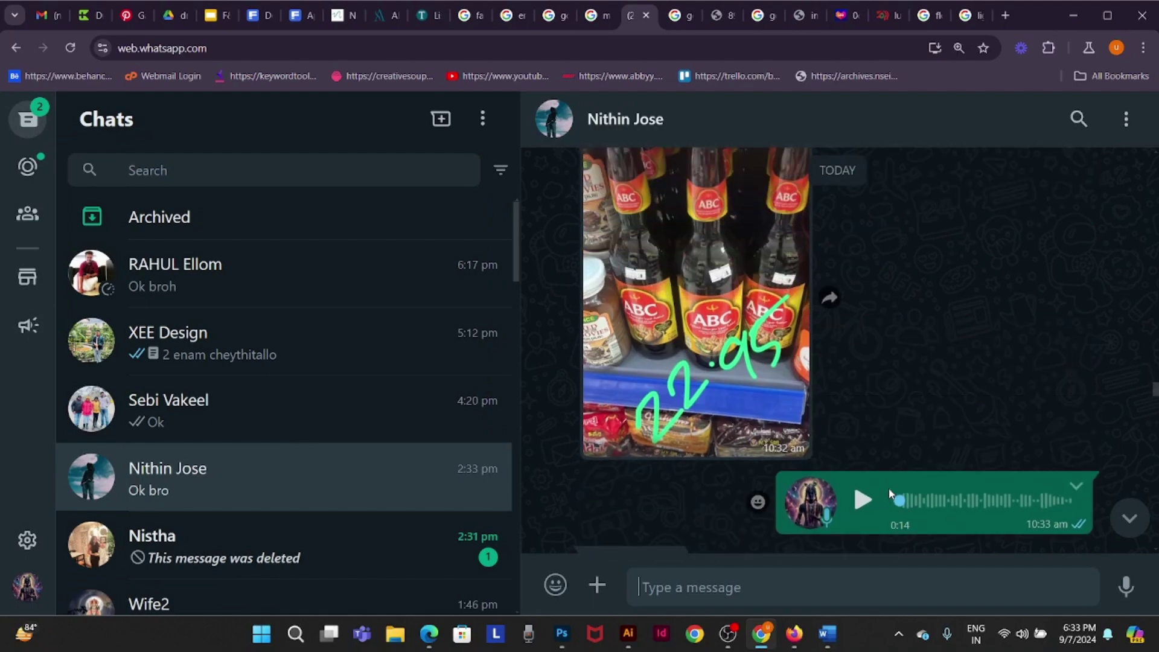
scroll(889, 493, up, 1)
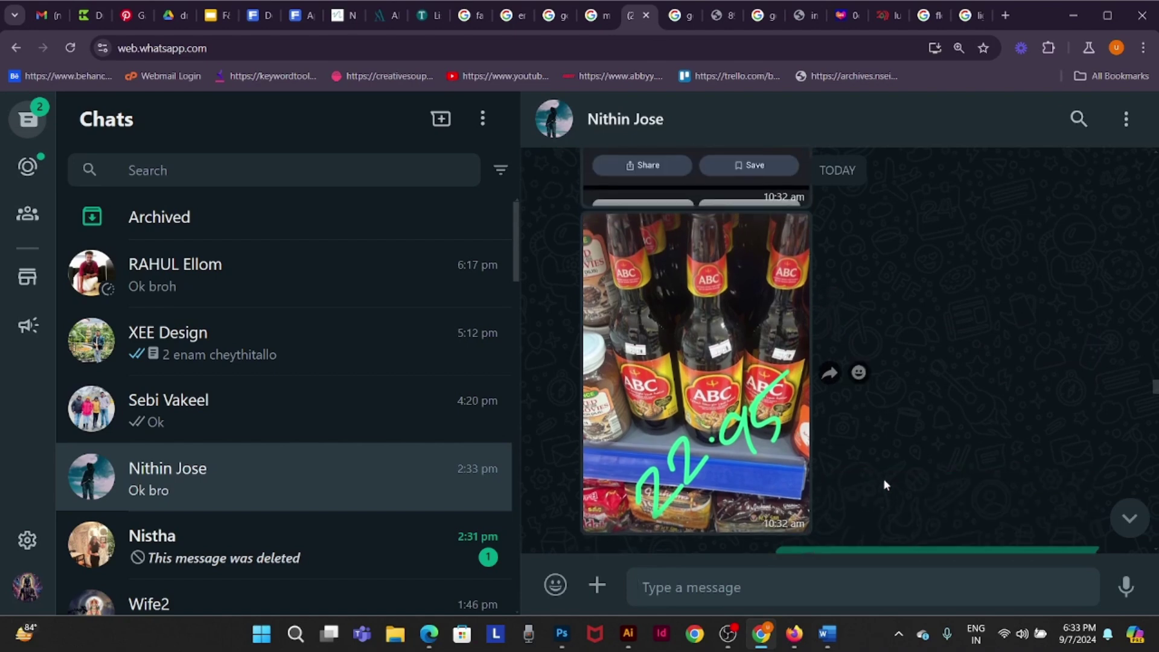
scroll(885, 483, down, 5)
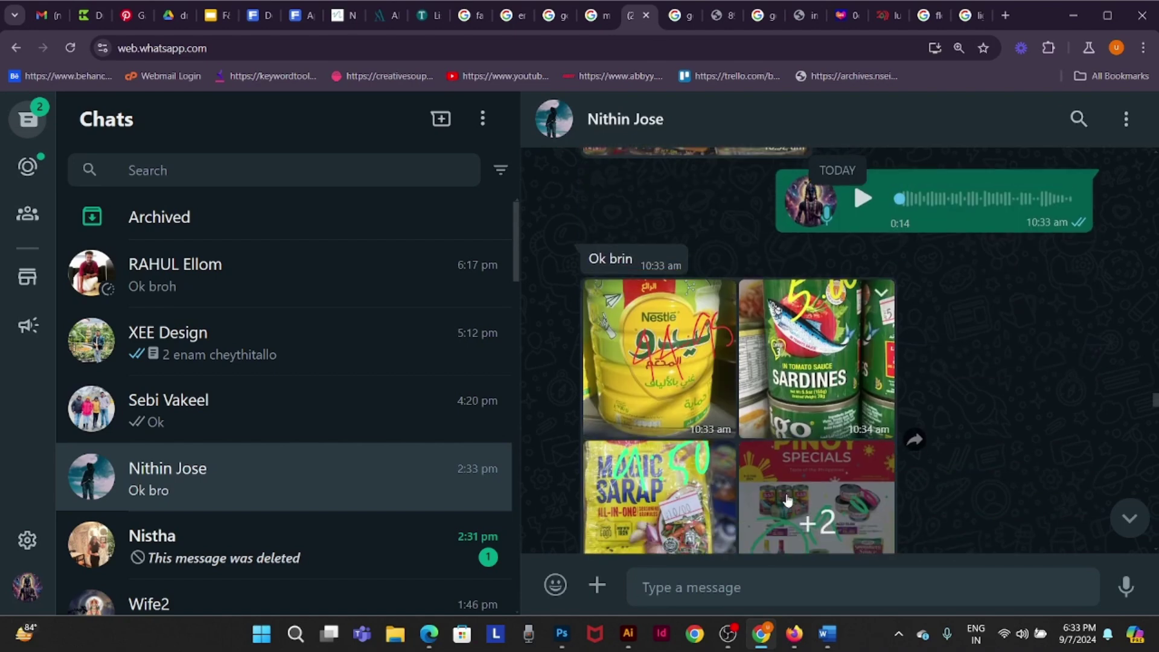
scroll(807, 452, down, 1)
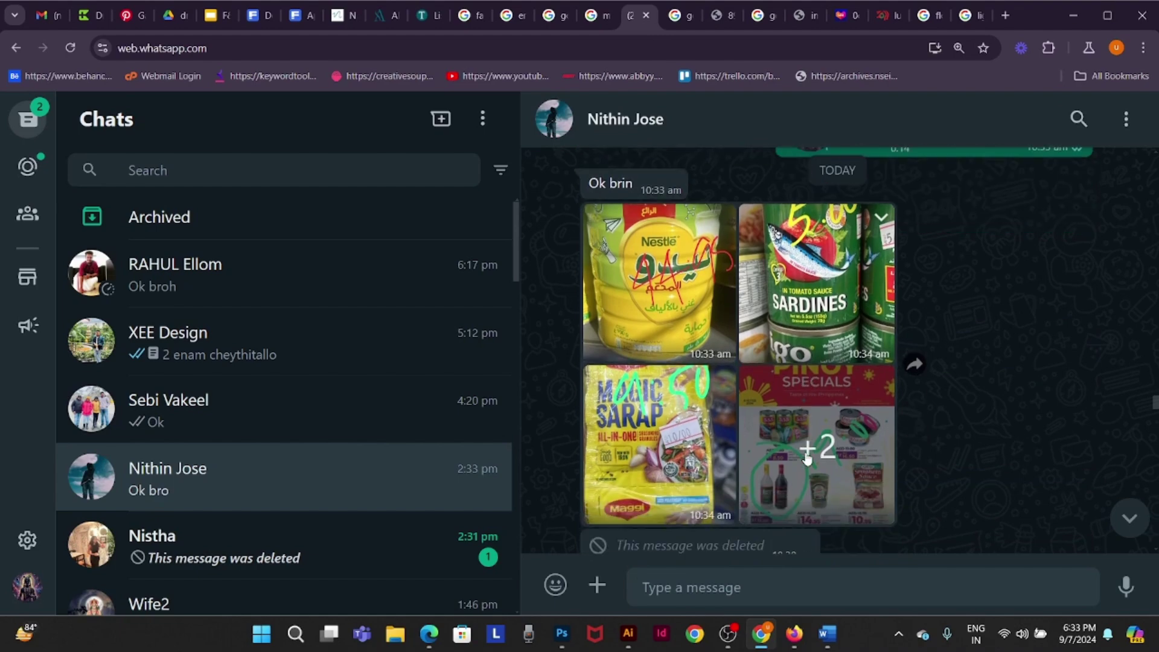
click(797, 387)
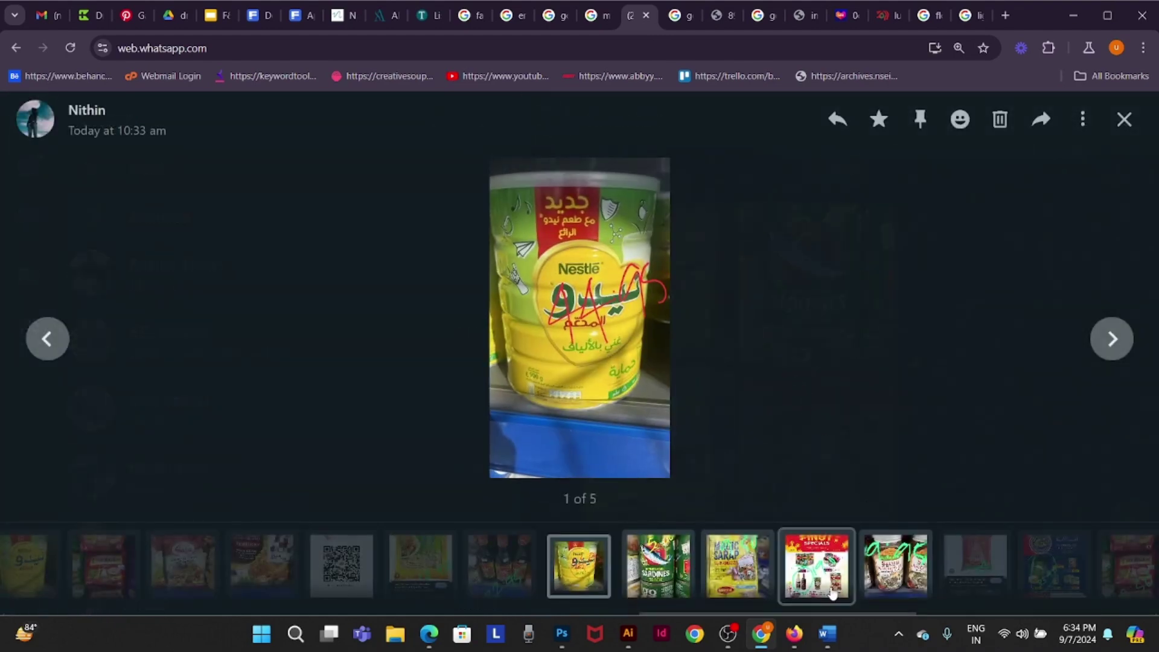
click(890, 580)
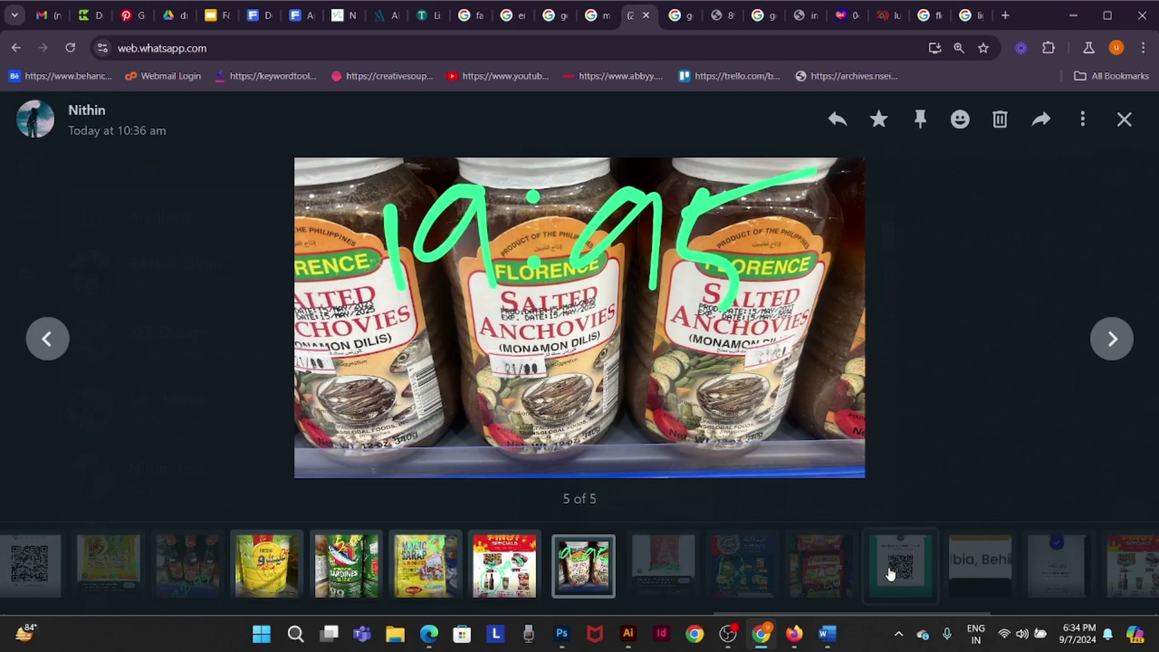
- Return to Photoshop and set the price on the Salted Anchovies label to 19.95
click(630, 638)
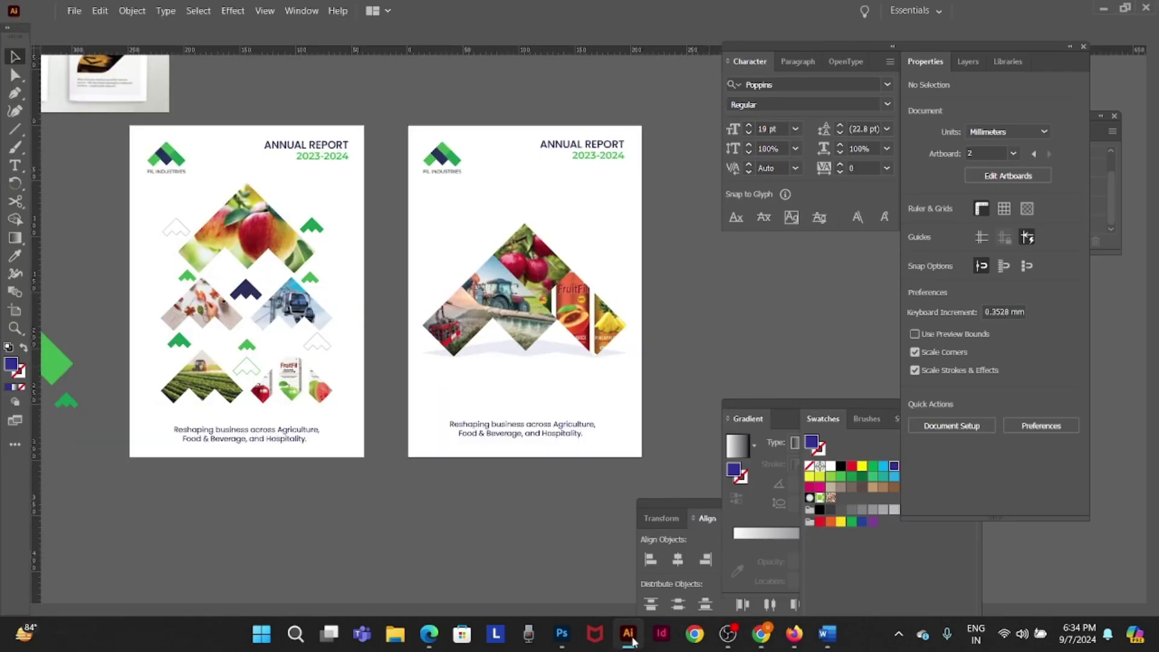
click(561, 638)
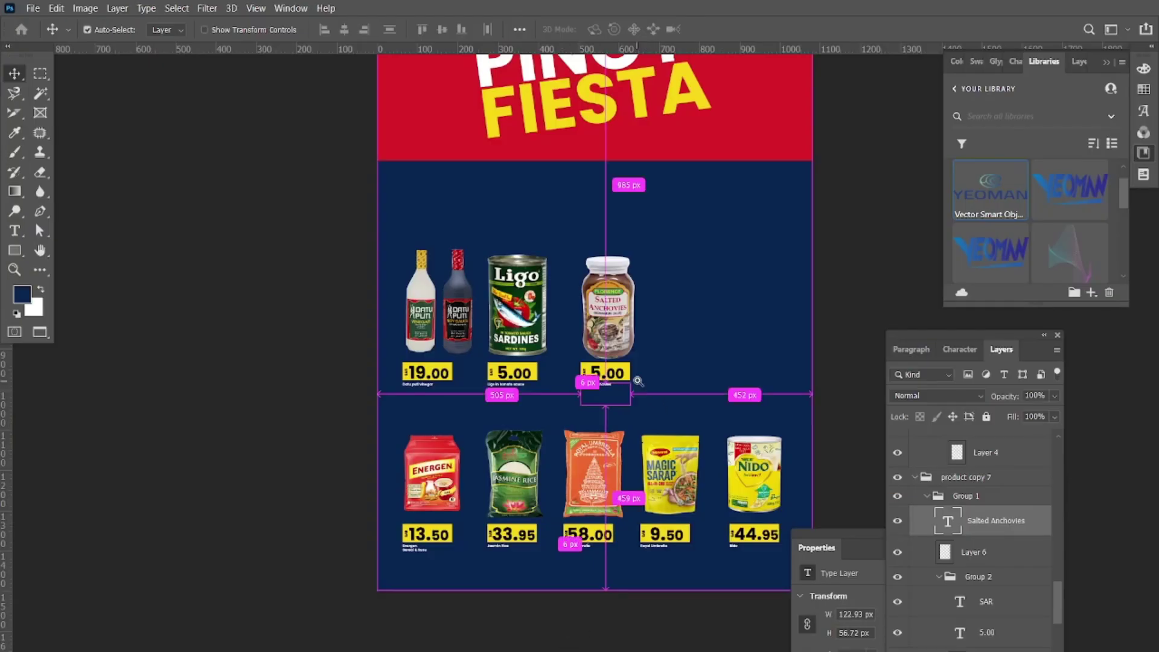
scroll(639, 385, up, 2)
key(t)
click(583, 371)
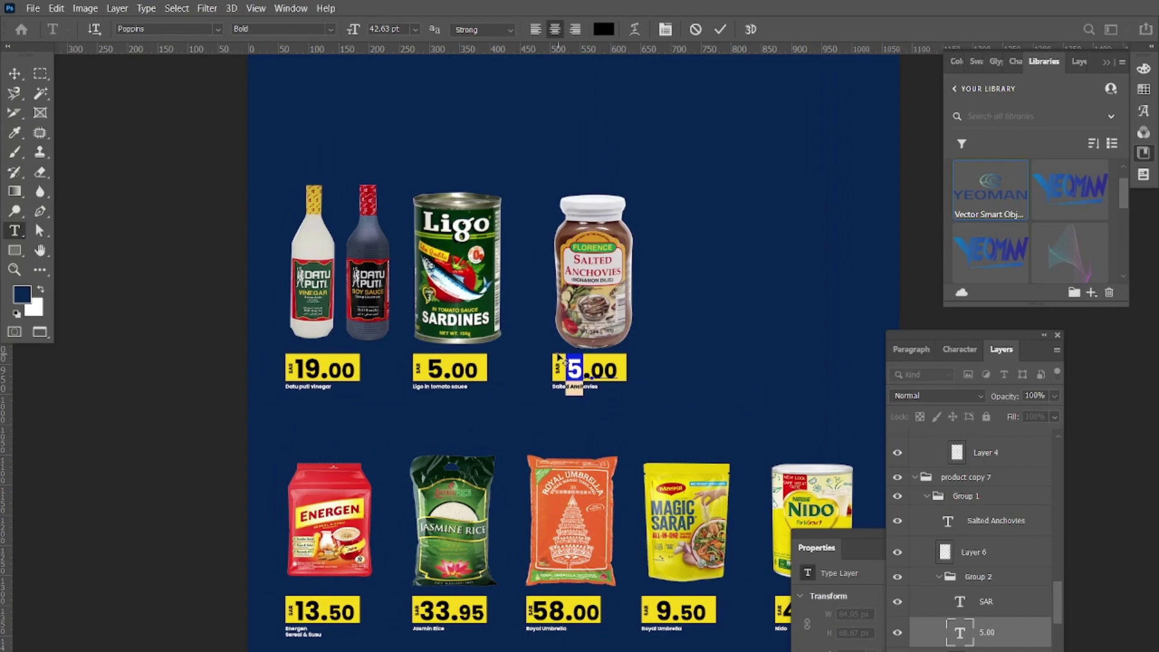
key(BackSpace)
text(19)
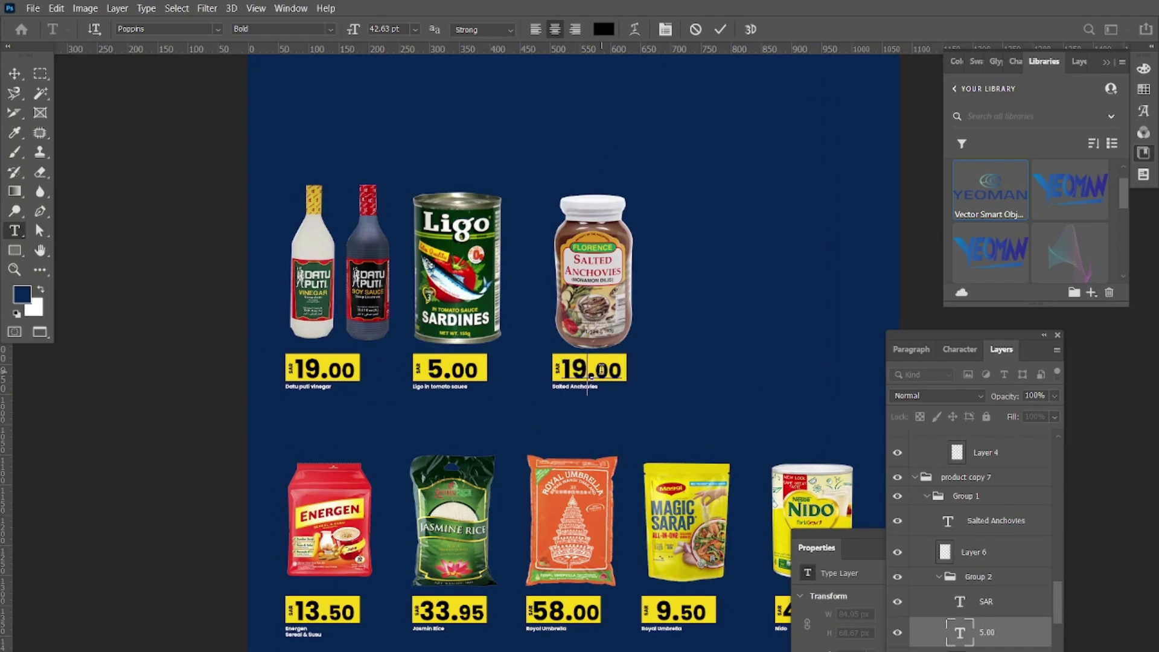
drag(595, 370, 641, 362)
text(95)
click(18, 77)
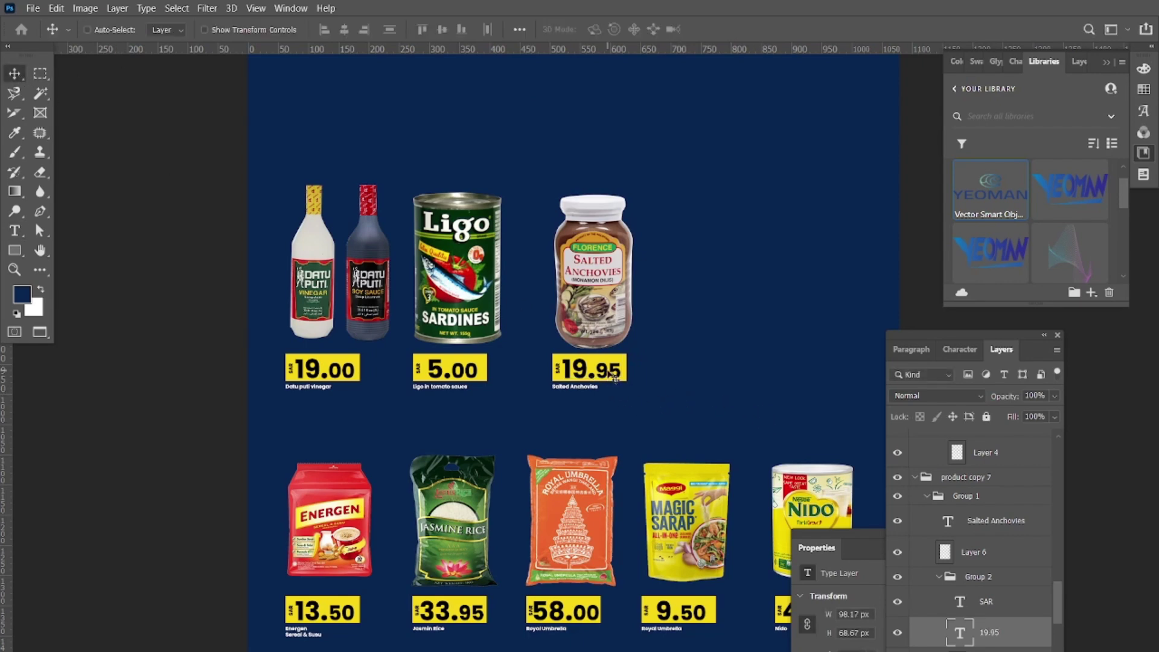
- Duplicate the Salted Anchovies price label group and shift the copy along the row to the empty slot above the Magic Sarap pouch
right_click(614, 376)
click(641, 376)
key(ctrl+j)
key(shift+Right)
key(shift+Right)
key(shift+Right)
key(shift+Right)
key(shift+Right)
key(shift+Right)
key(shift+Right)
key(shift+Right)
key(shift+Right)
key(shift+Right)
key(shift+Right)
key(shift+Right)
key(shift+Right)
key(shift+Right)
key(shift+Right)
key(shift+Right)
key(shift+Right)
key(shift+Right)
- Duplicate the label group again and place this copy in the row's last slot, above the Nido tin
key(ctrl+j)
key(shift+Right)
key(shift+Right)
key(shift+Right)
key(shift+Right)
key(shift+Right)
key(shift+Right)
key(shift+Right)
key(shift+Right)
key(shift+Right)
key(shift+Right)
key(shift+Right)
key(shift+Right)
key(shift+Right)
key(shift+Right)
key(shift+Right)
key(shift+Right)
key(shift+Right)
key(shift+Right)
key(shift+Right)
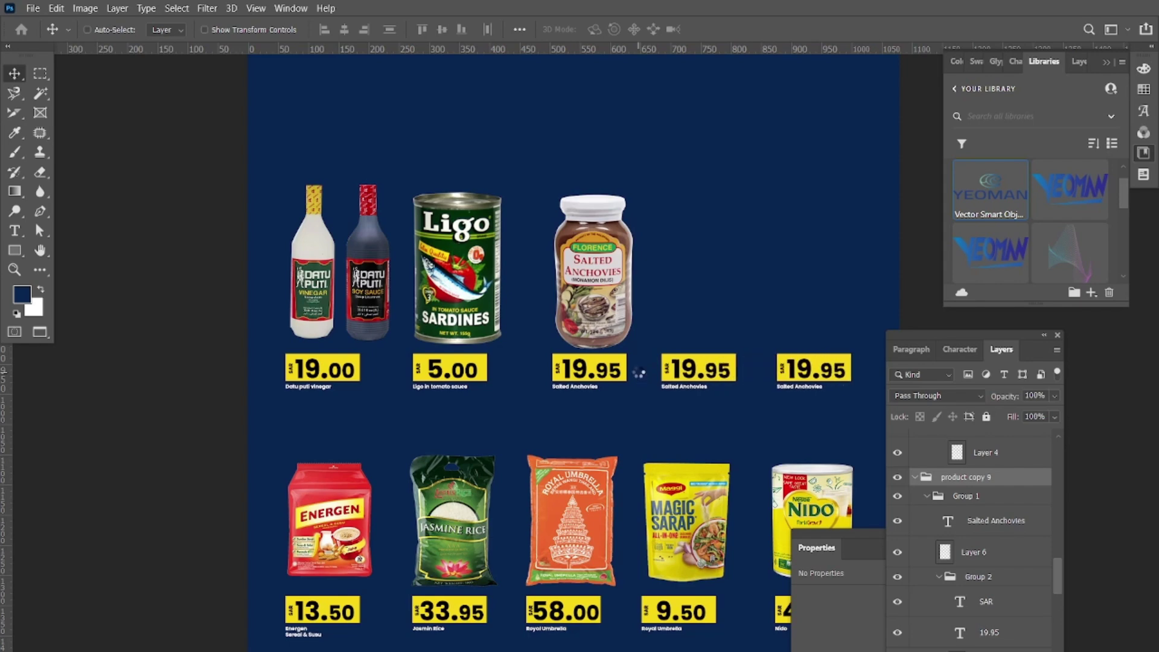
key(Left)
key(Left)
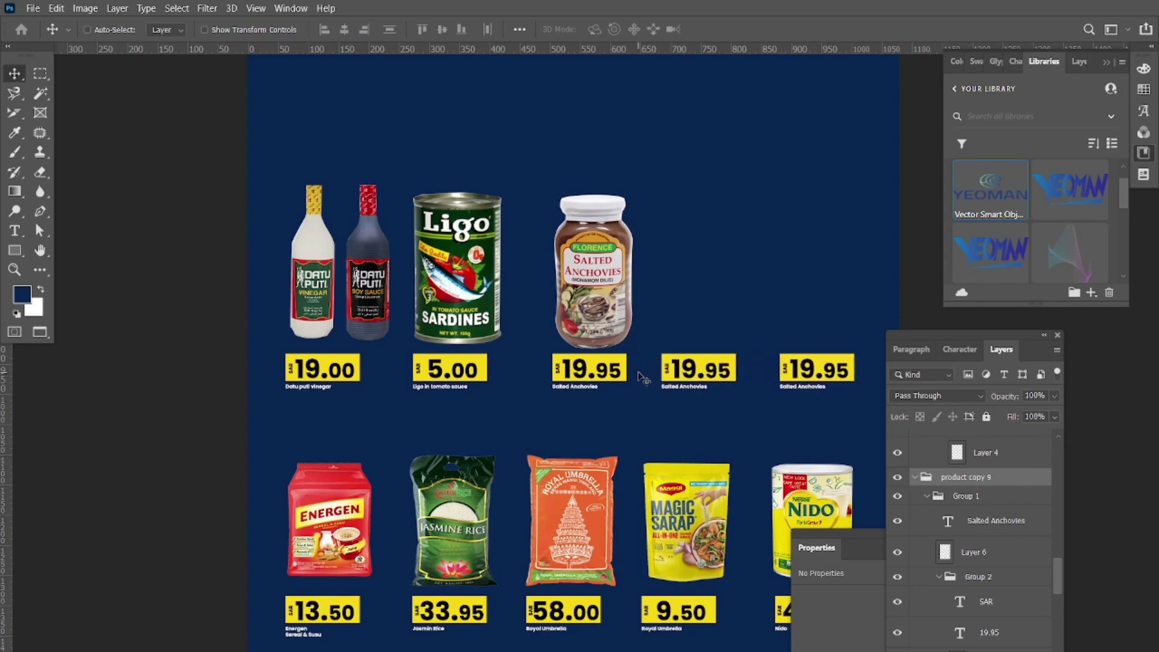
- Save the poster and cycle the screen modes back to the standard view with the document's title showing
key(ctrl+s)
key(f)
key(f)
key(f)
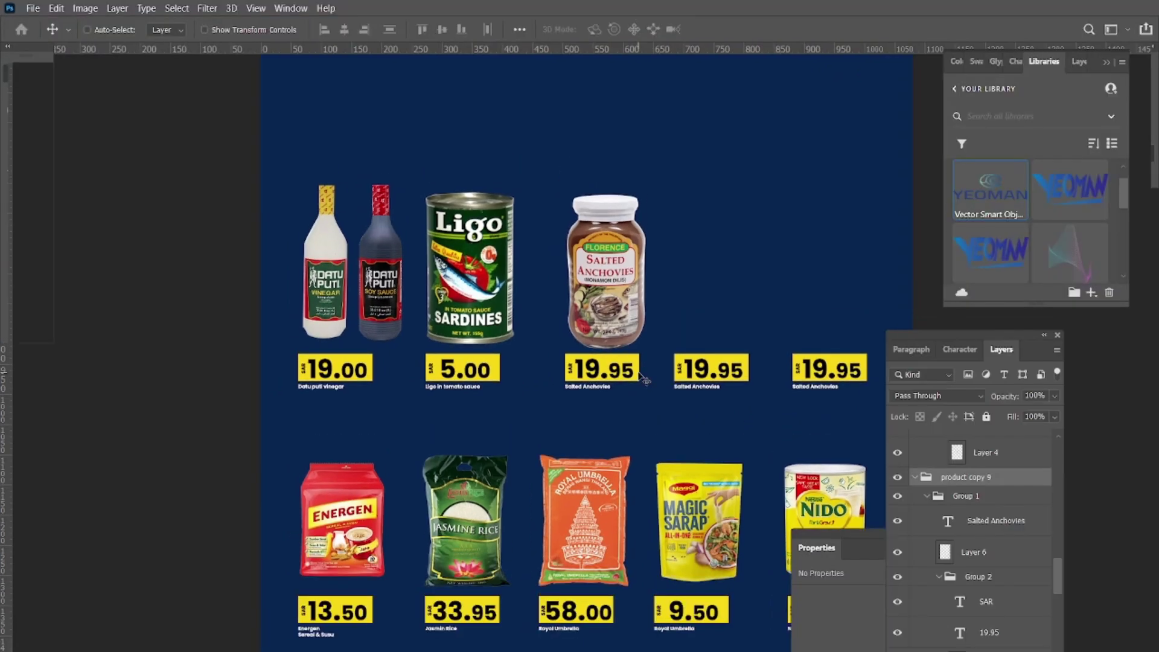
key(f)
key(f)
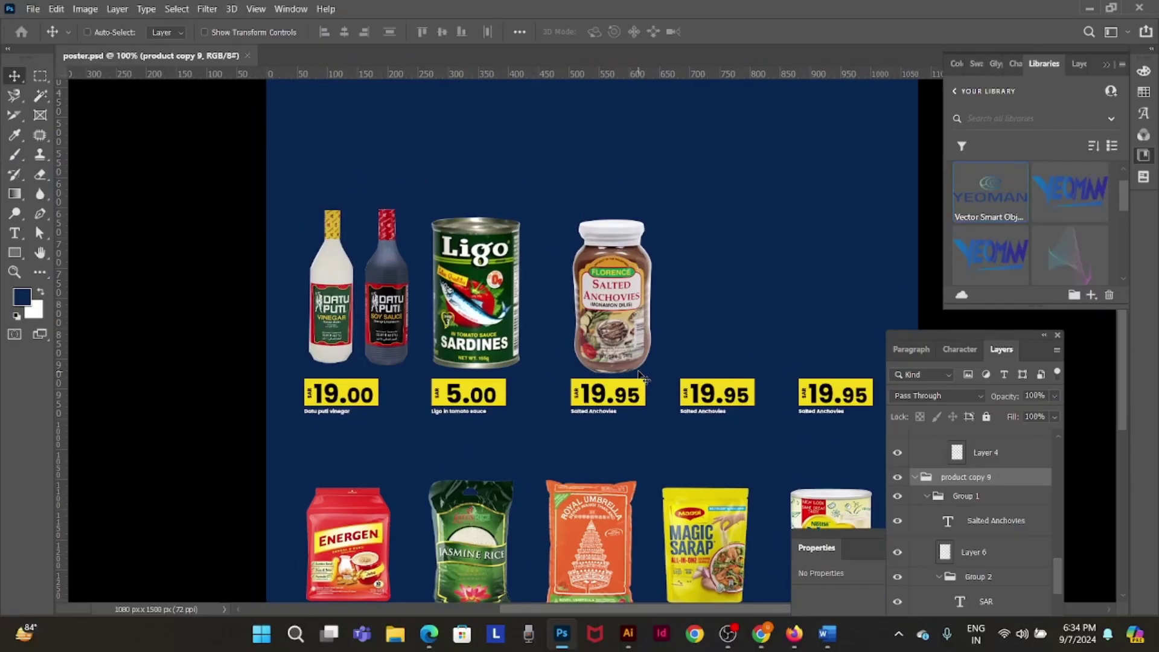
drag(722, 292, 682, 334)
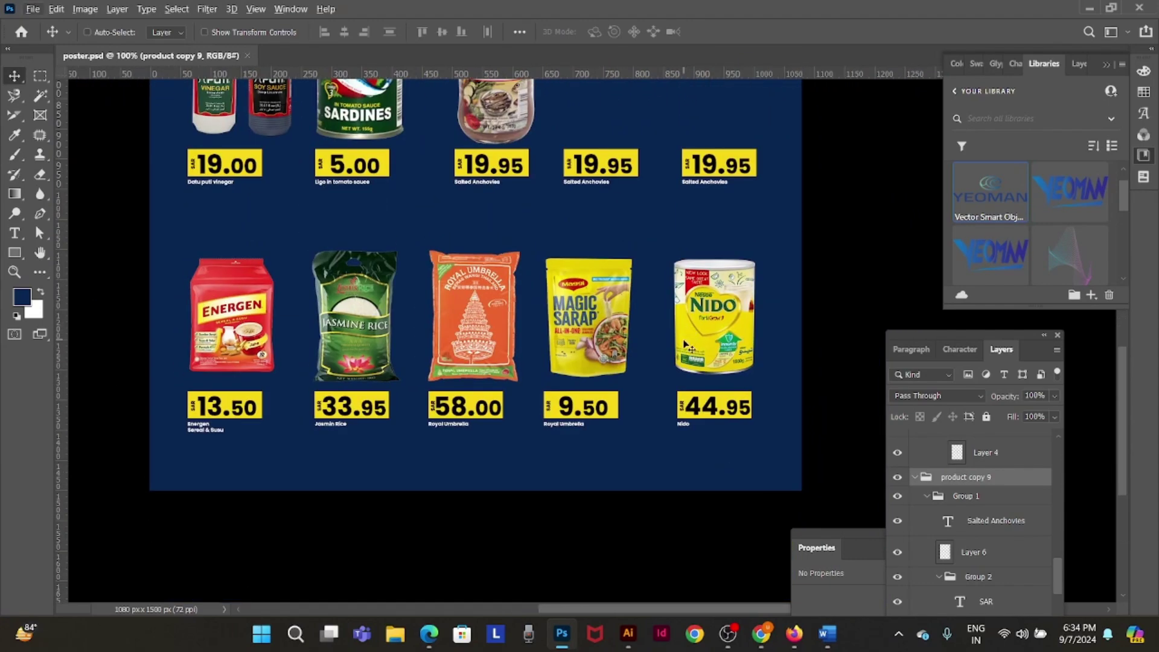
key(alt+Tab)
key(a)
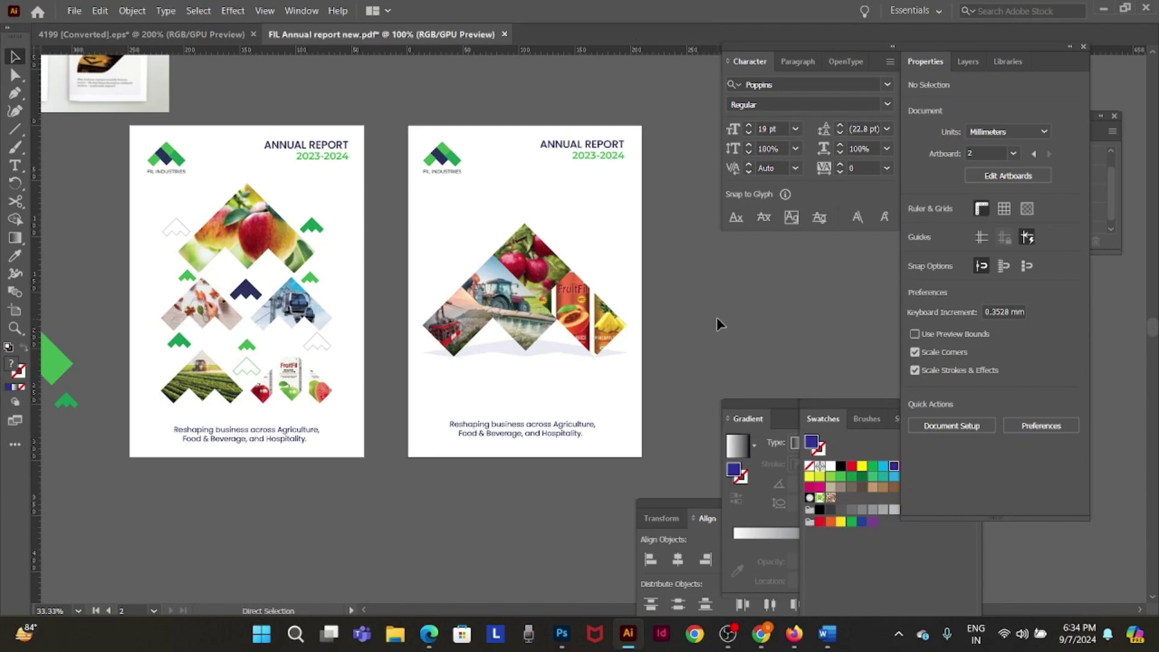
key(ctrl+w)
click(715, 317)
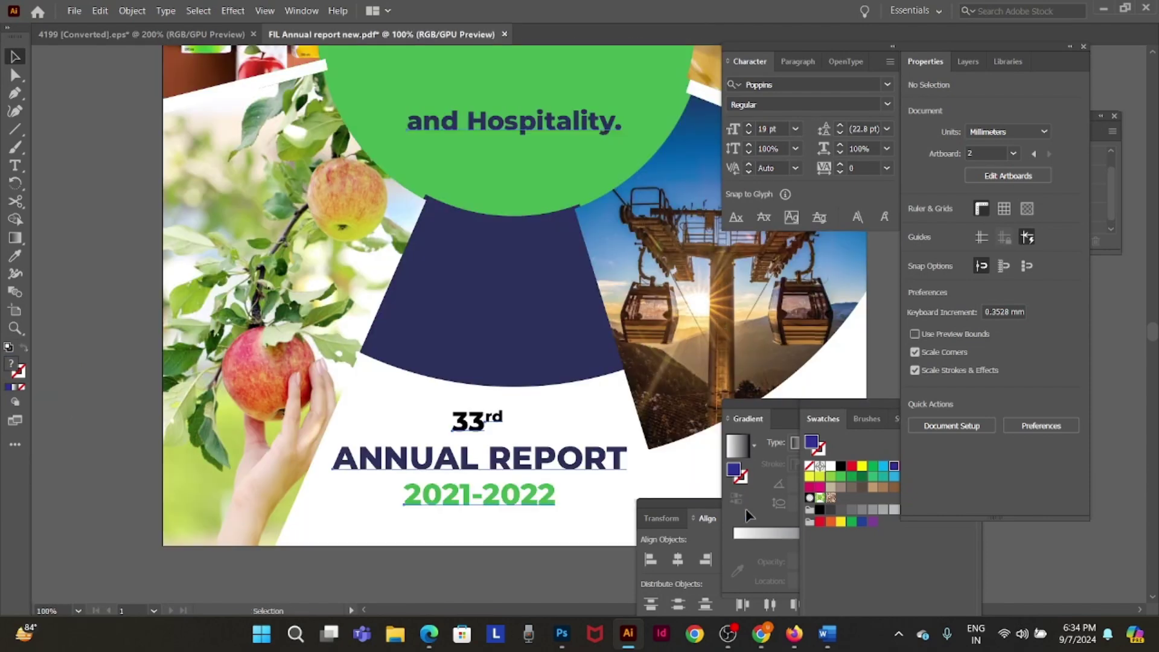
- Switch to the client's WhatsApp photos in Chrome and look through them for the next product, enlarging the ABC sauce shelf photo to read its price
click(759, 633)
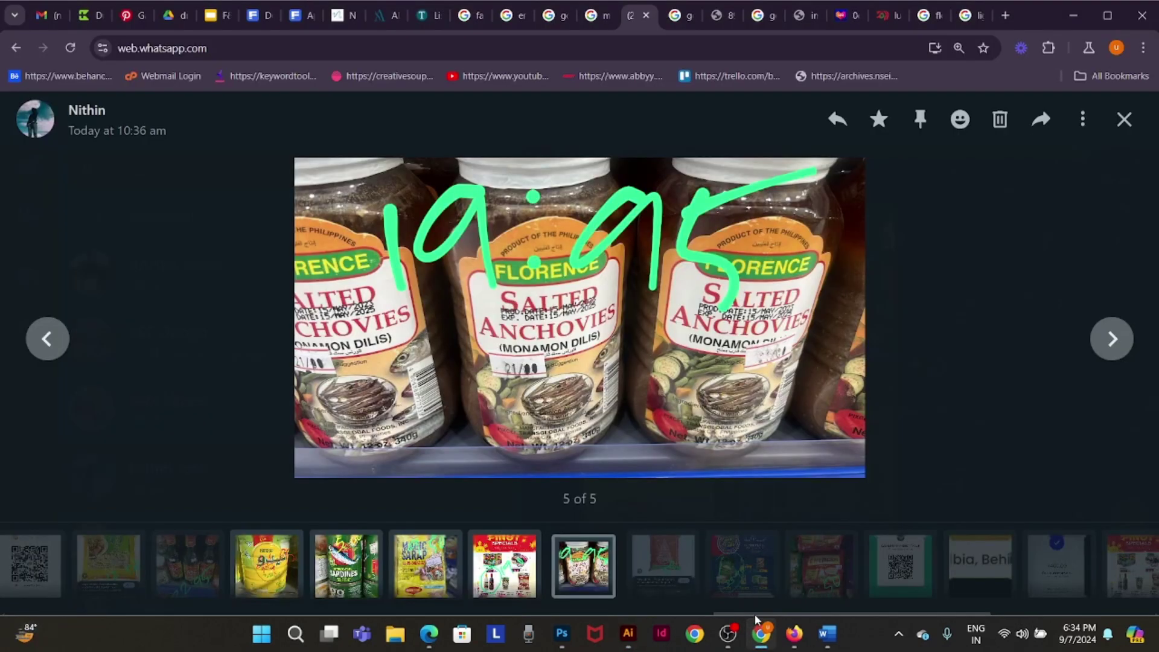
click(764, 583)
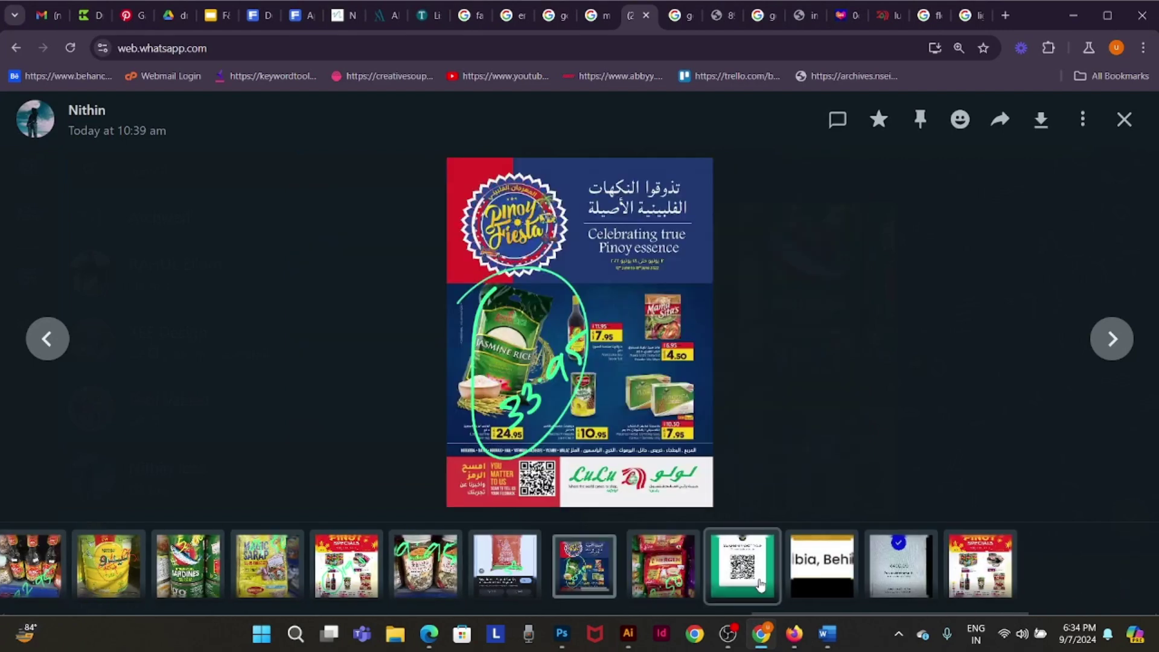
click(345, 583)
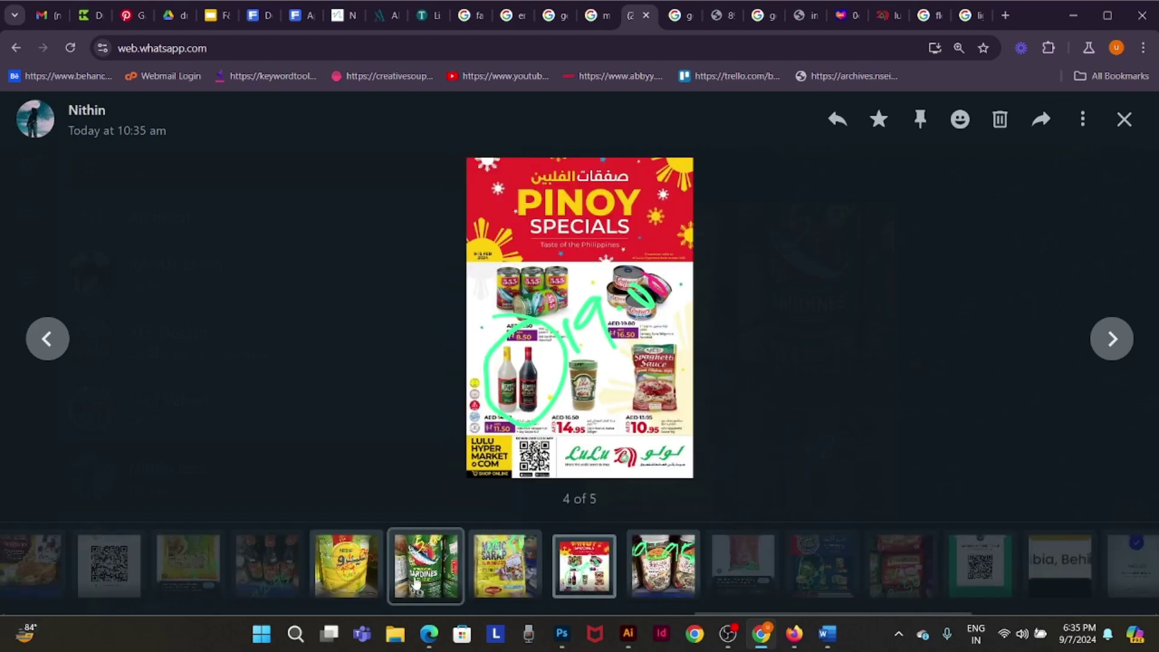
click(294, 577)
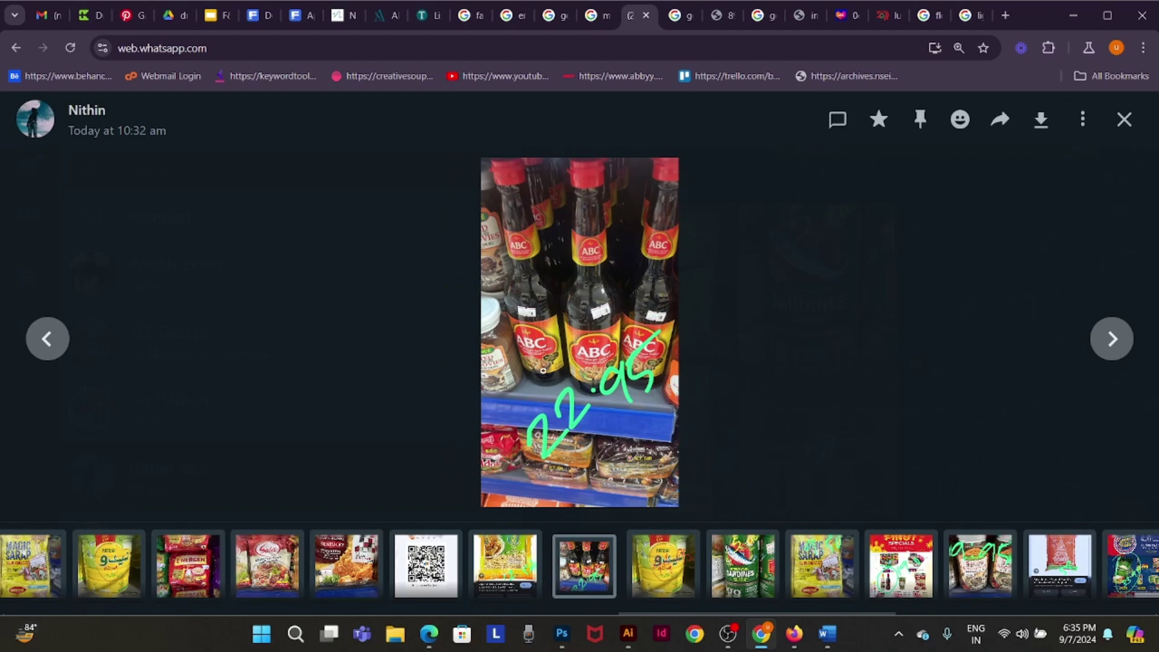
click(542, 371)
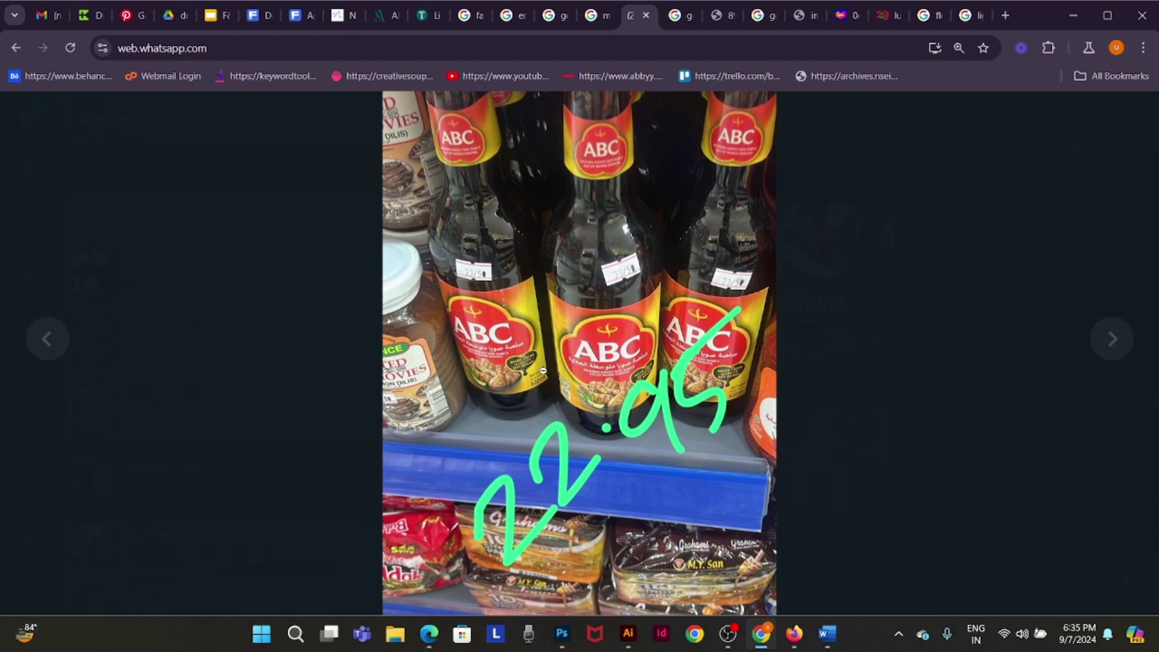
click(542, 370)
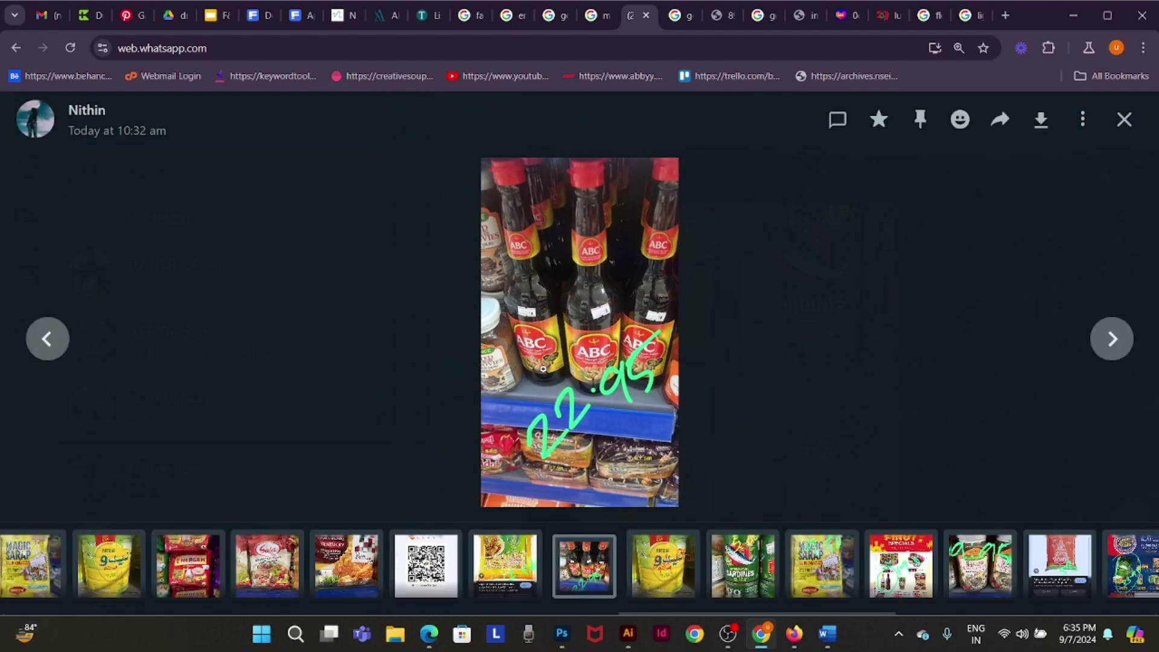
- Look through the client's earlier WhatsApp photos for the single 620 ml ABC bottle and enlarge it to read the product name
click(47, 562)
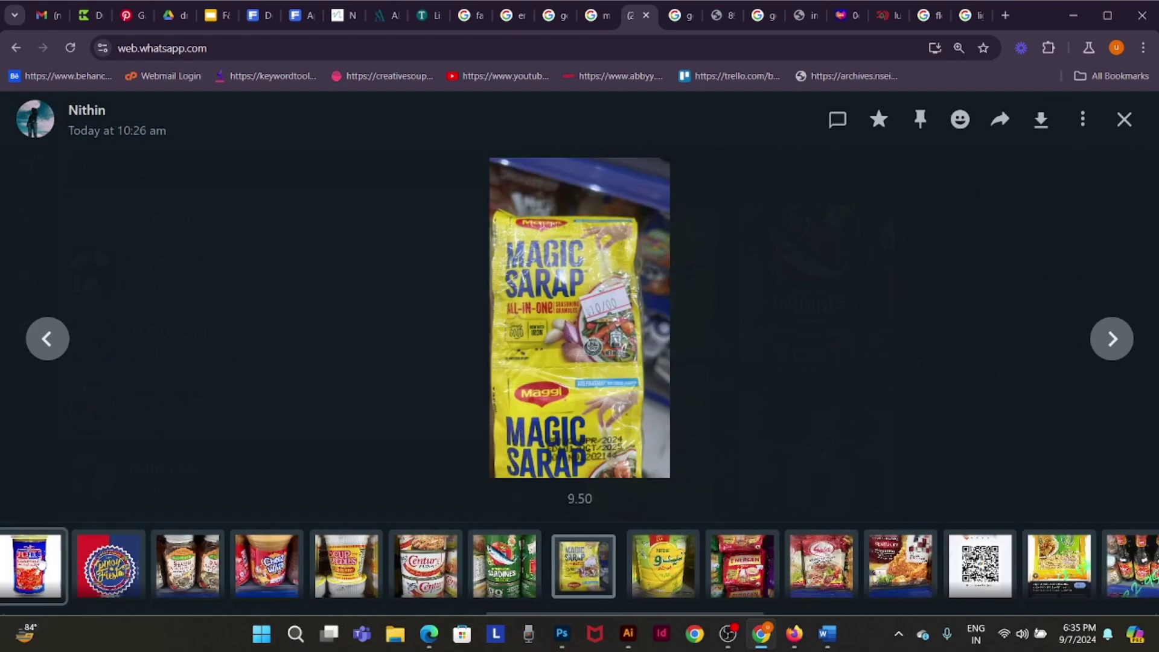
click(134, 568)
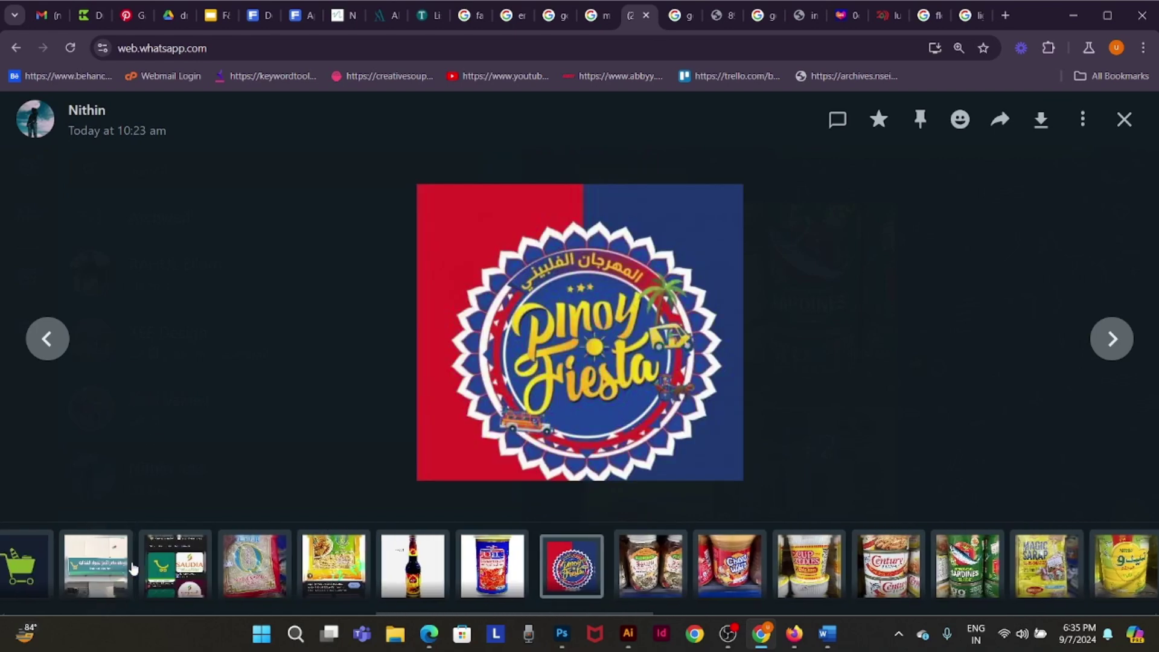
click(134, 569)
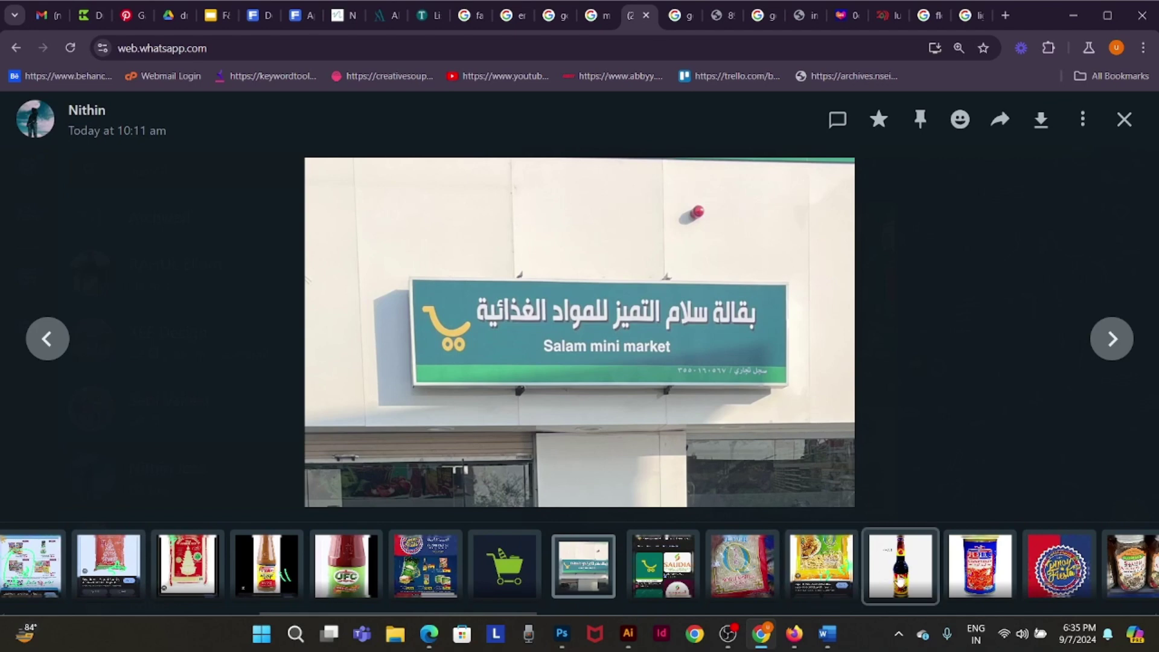
click(900, 580)
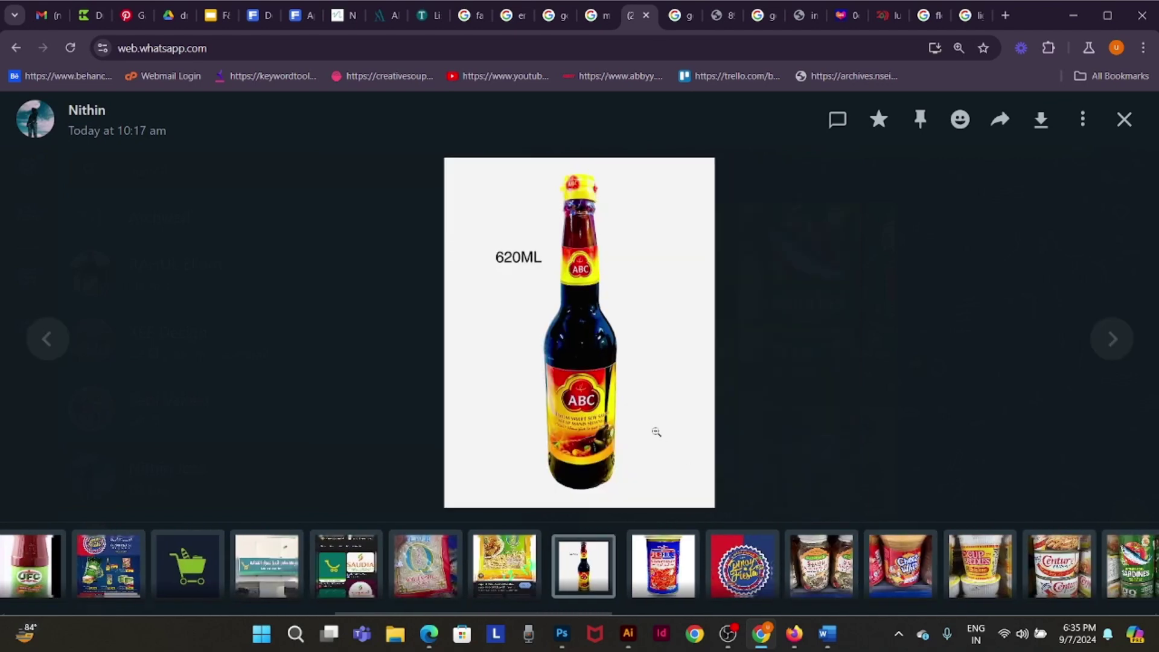
click(655, 433)
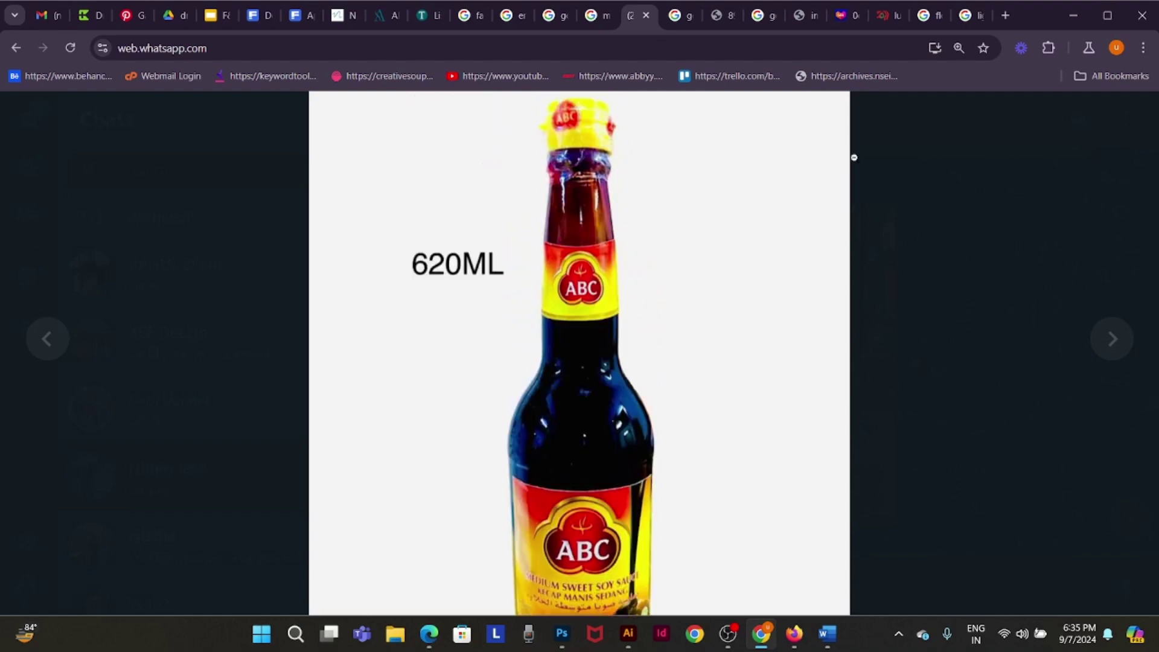
- Search Google Images for "abc medium sweet soya sauce"
click(971, 15)
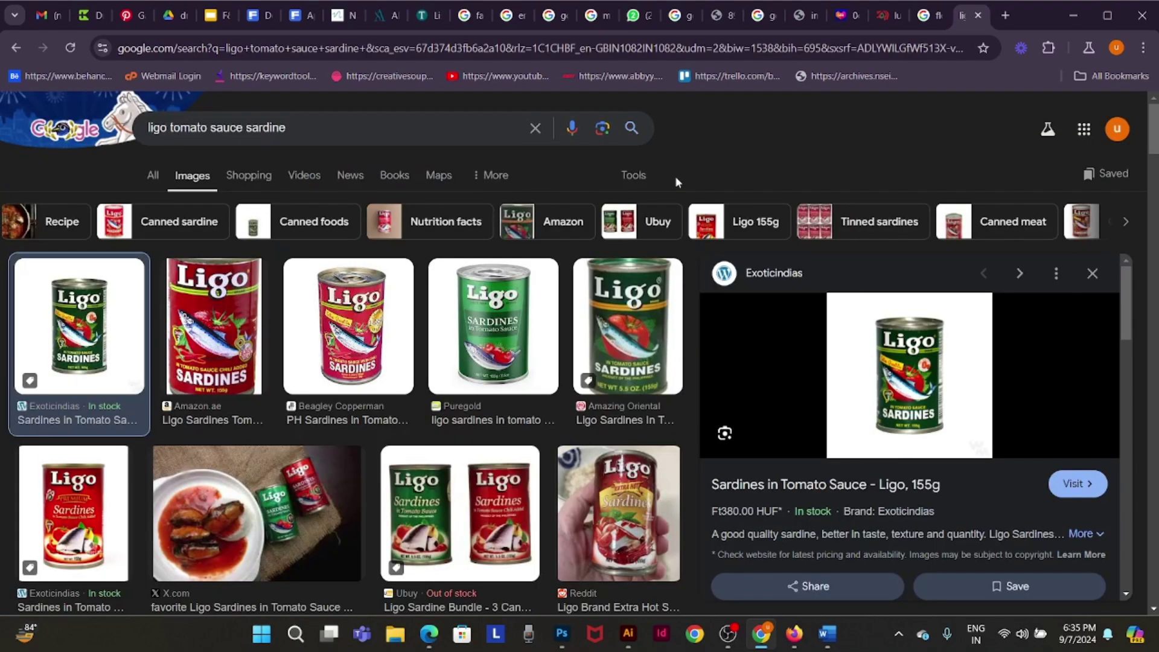
triple_click(337, 126)
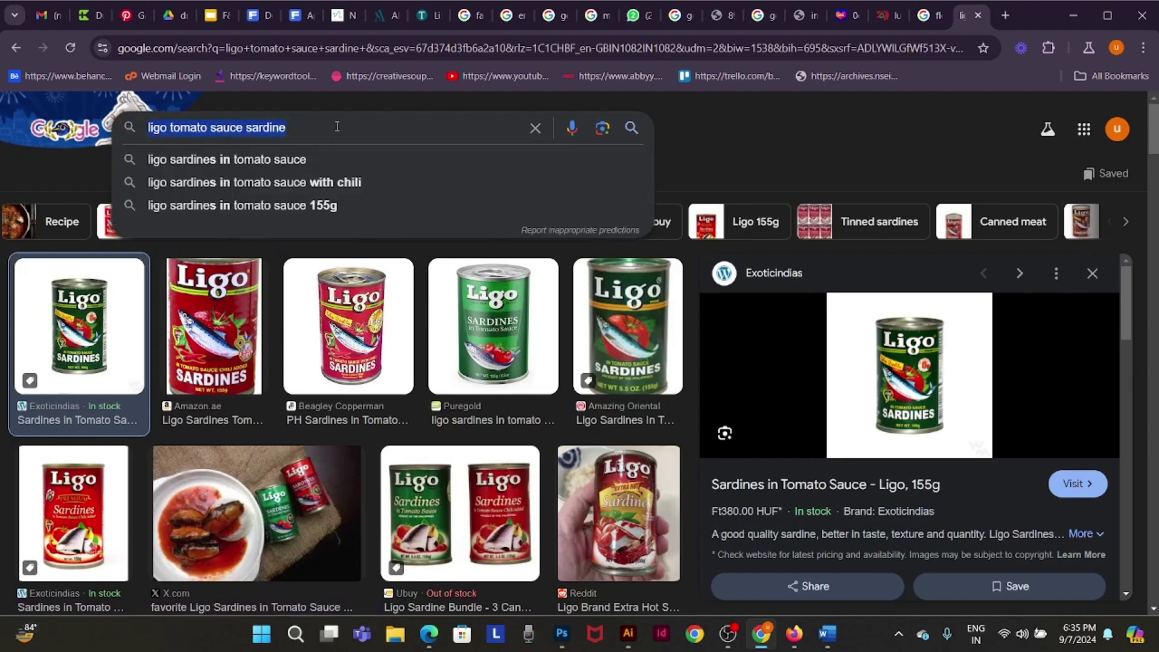
text(abc )
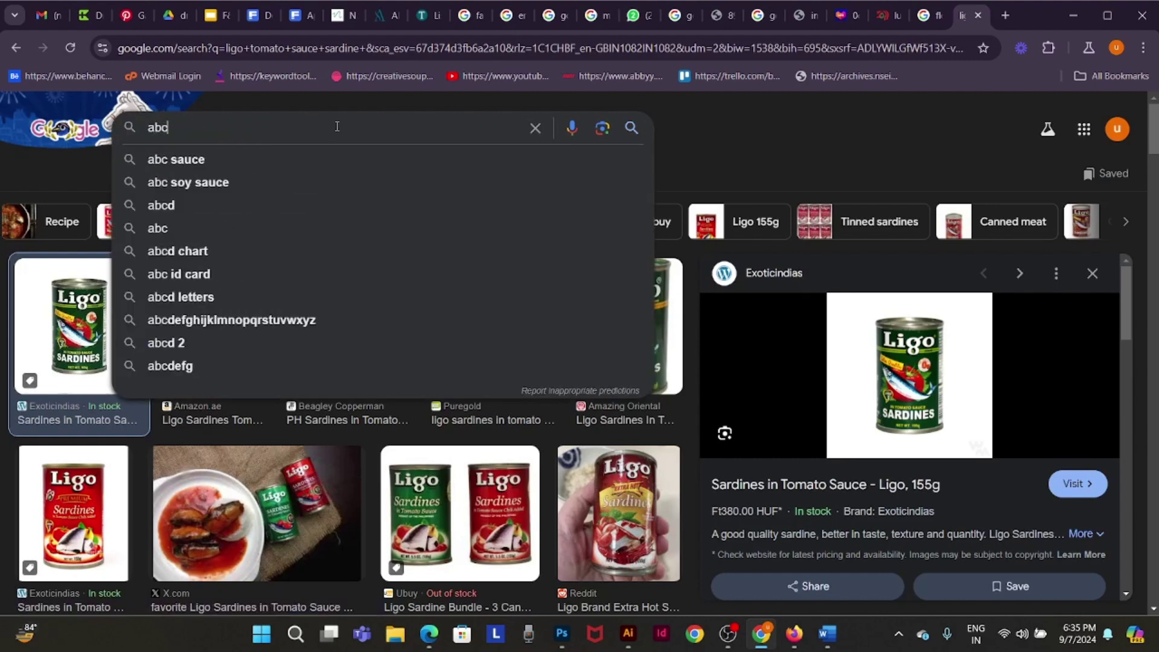
text(mediu)
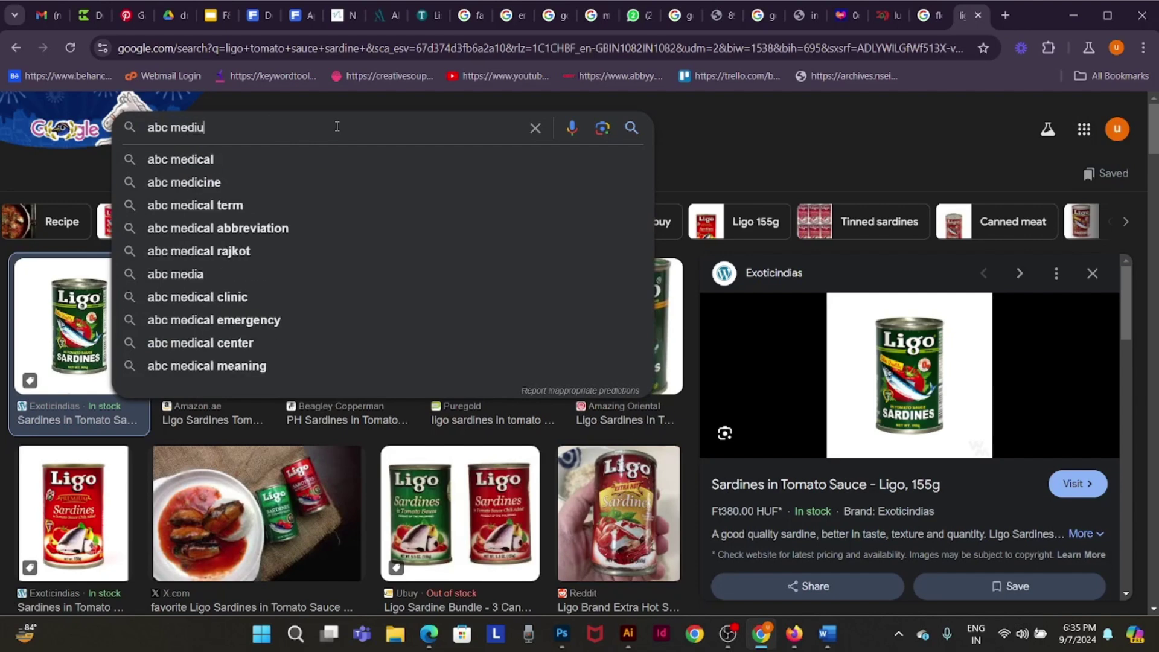
text(m sweet soya)
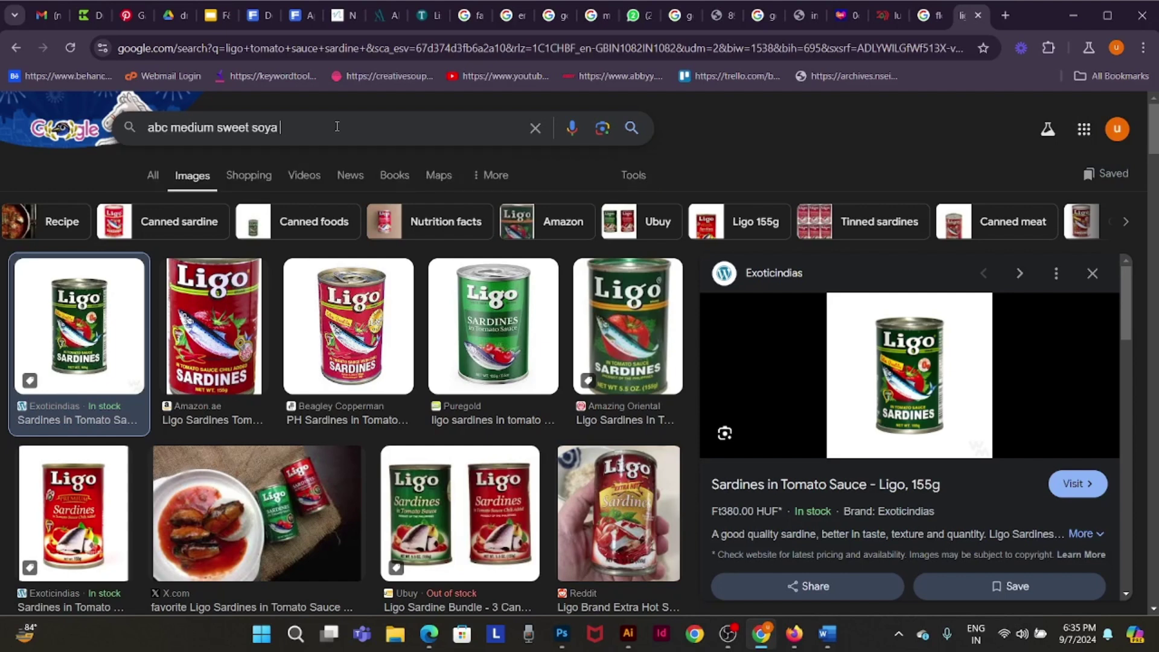
text( sauce)
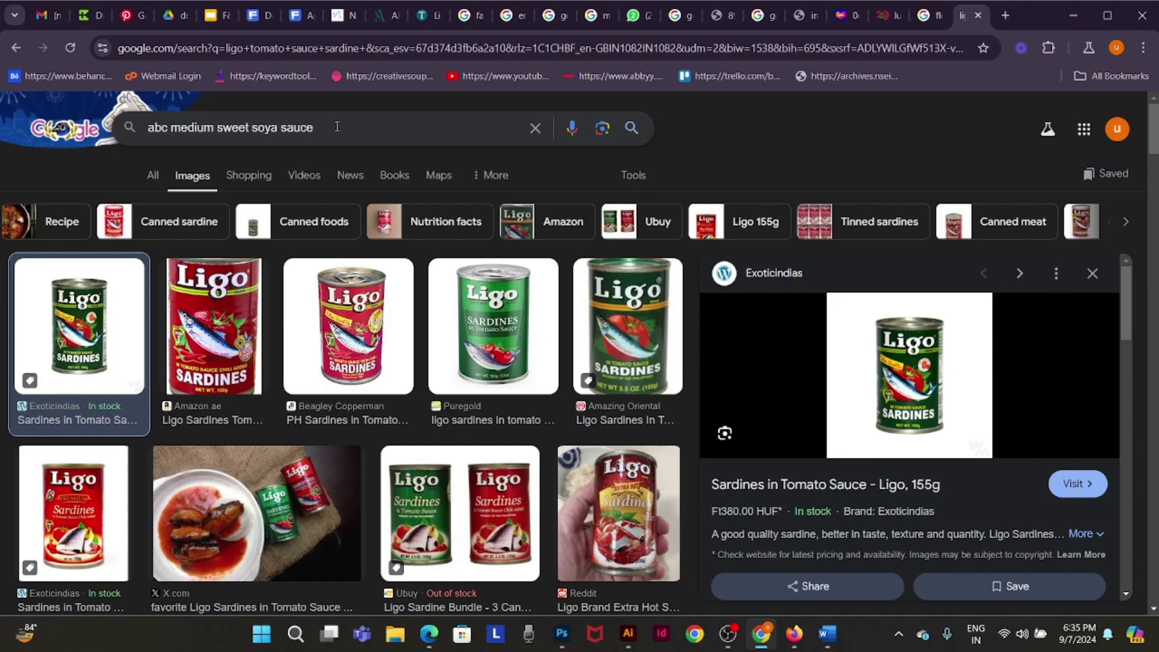
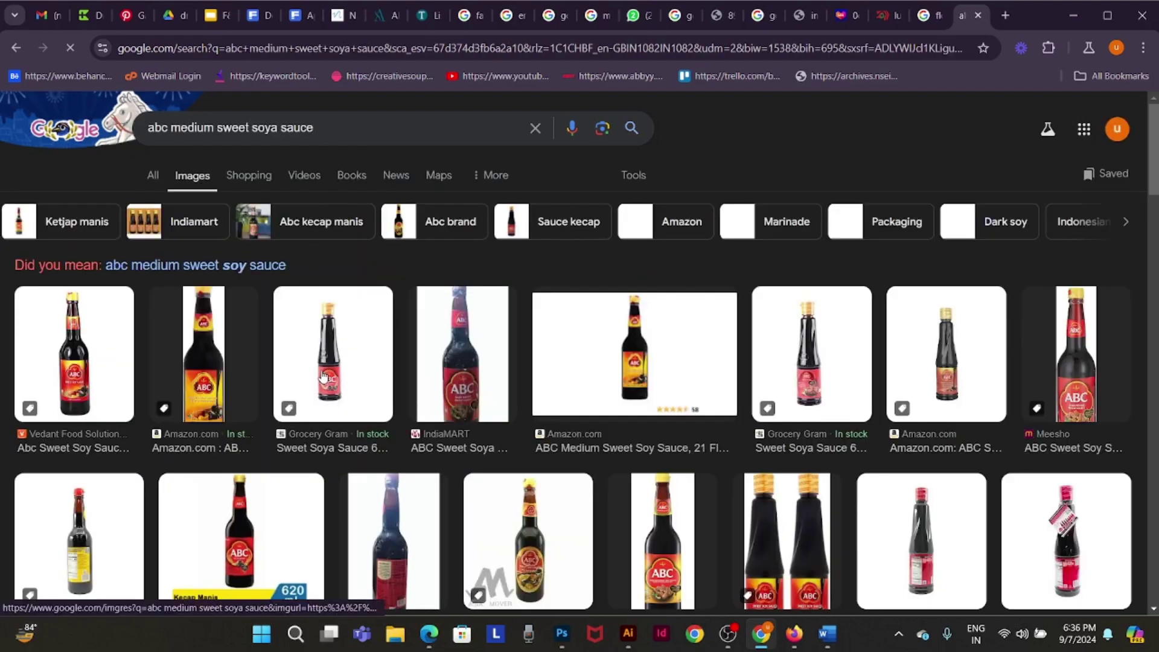
- Switch to Illustrator and close FIL Annual report new.pdf without saving its changes
key(alt+Tab)
key(ctrl+a)
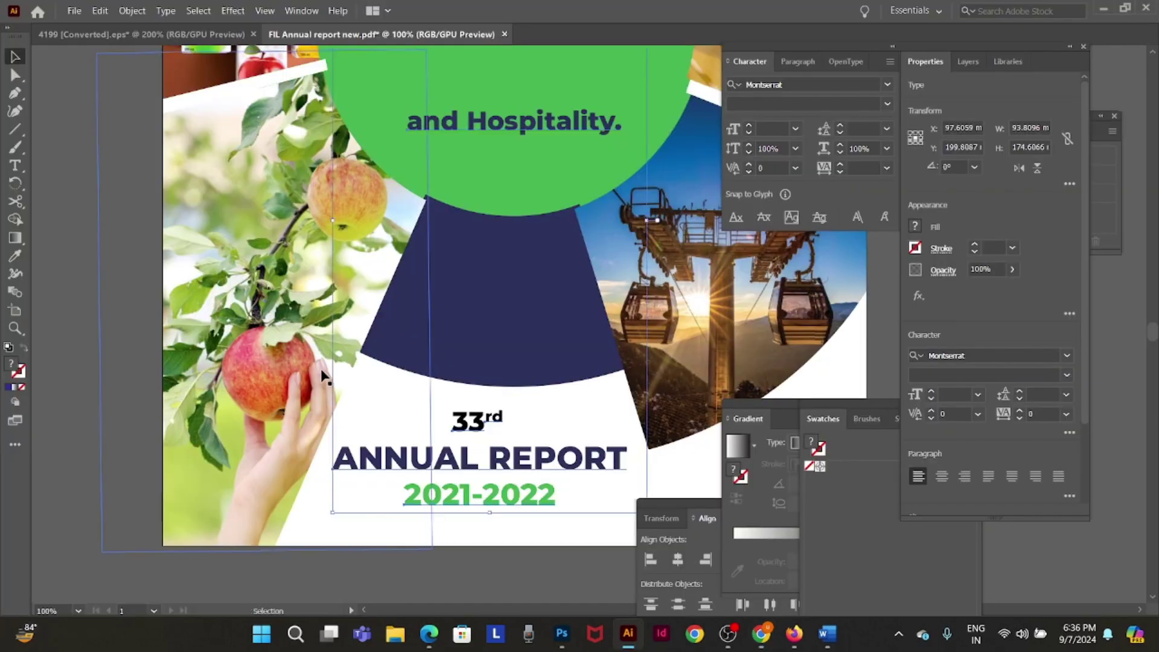
key(ctrl+w)
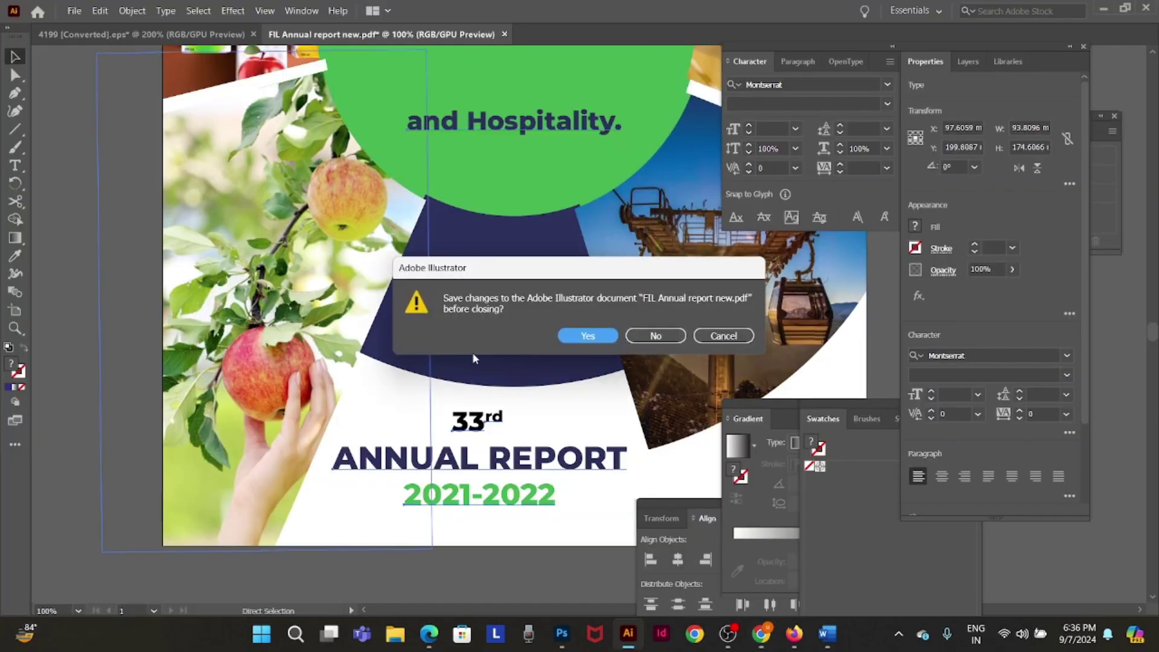
click(658, 336)
- Return to Chrome, recheck the client's ABC bottle photo, and copy the "Abc Sweet Soy Sauce, 620 ml" image from the search results
click(760, 633)
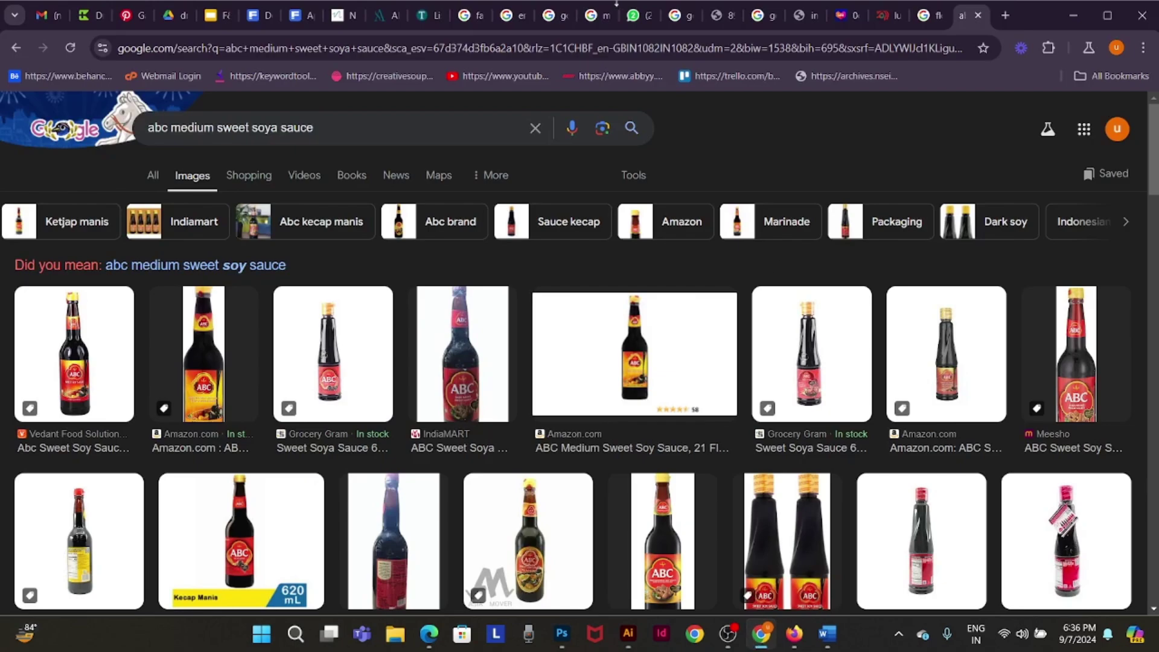
click(639, 24)
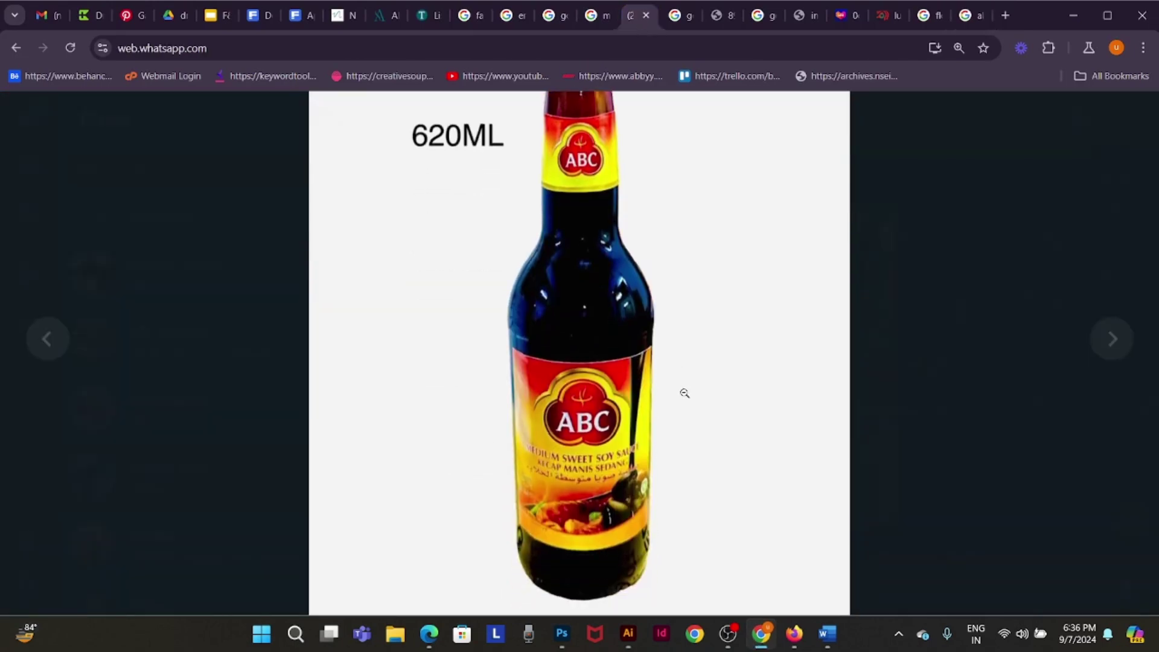
click(964, 15)
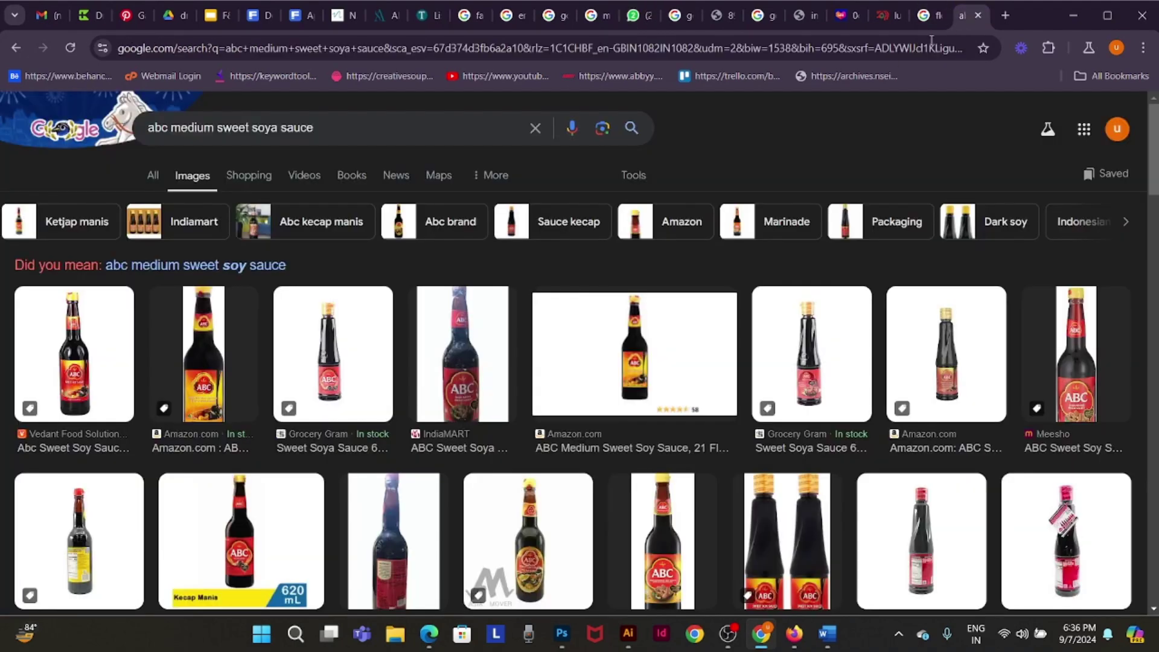
click(75, 363)
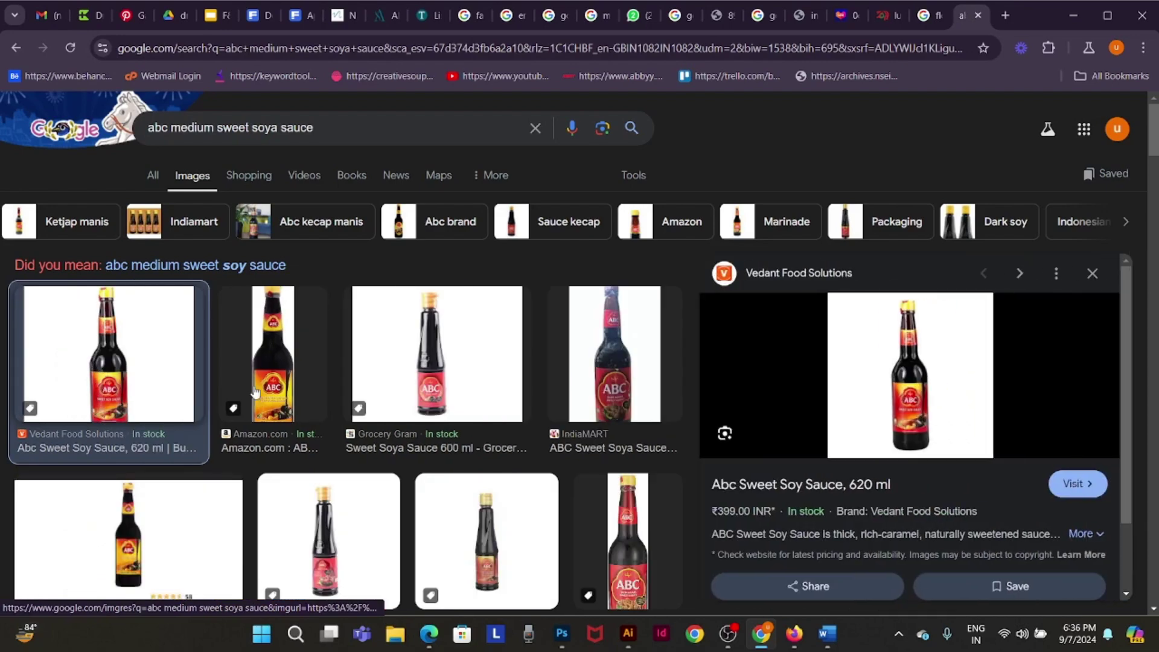
right_click(876, 360)
click(937, 256)
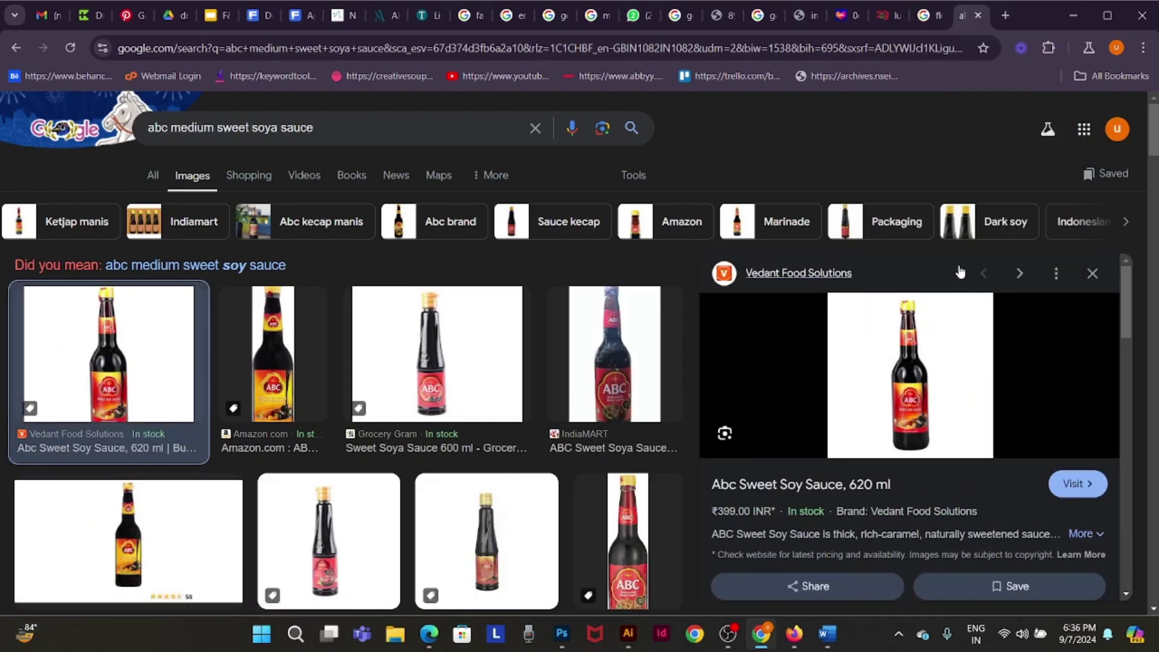
- Paste the ABC bottle image into the Photoshop poster, move it above the upper row's fourth price label and enlarge it to about 256 px wide
key(alt+Tab)
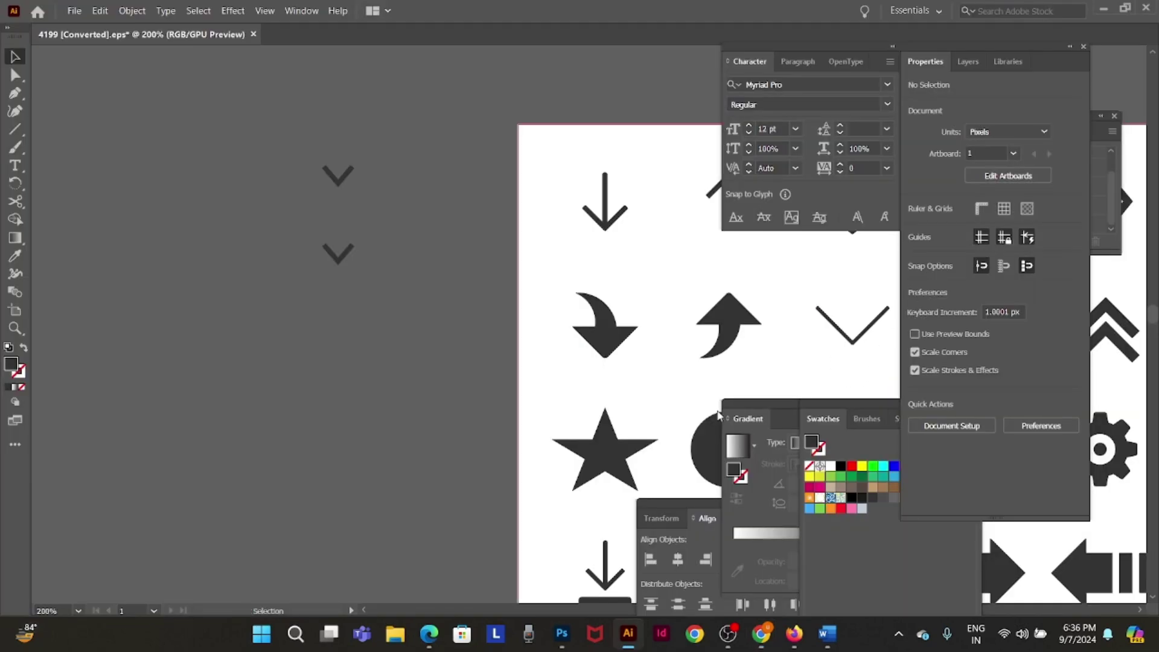
click(561, 633)
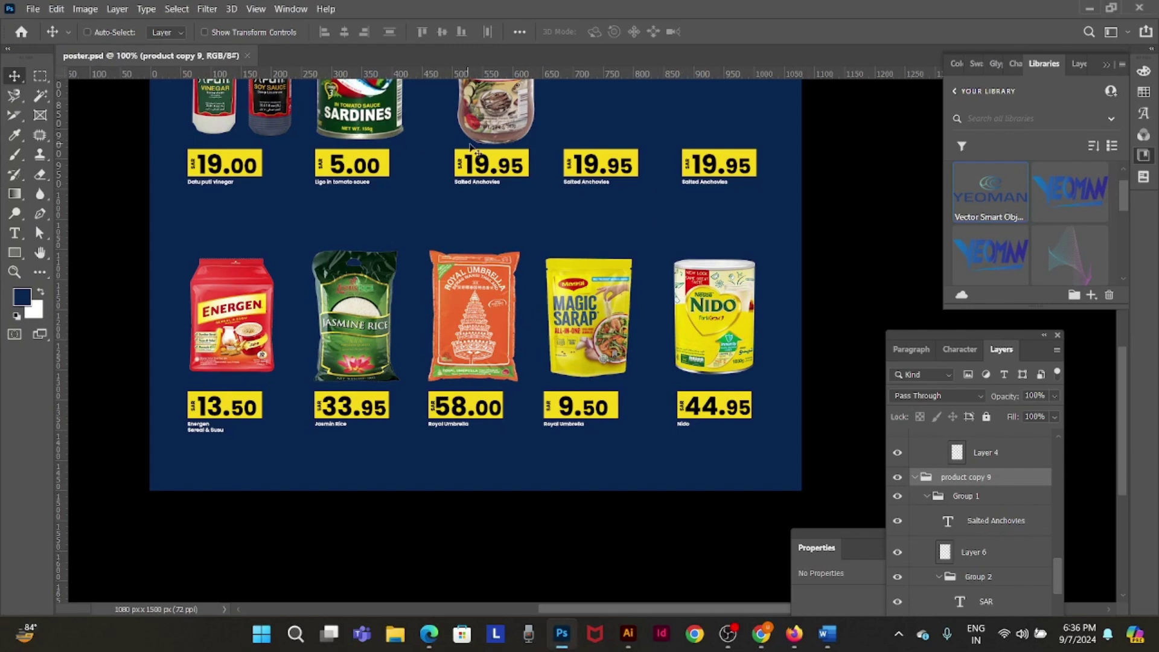
scroll(583, 160, up, 4)
key(ctrl+v)
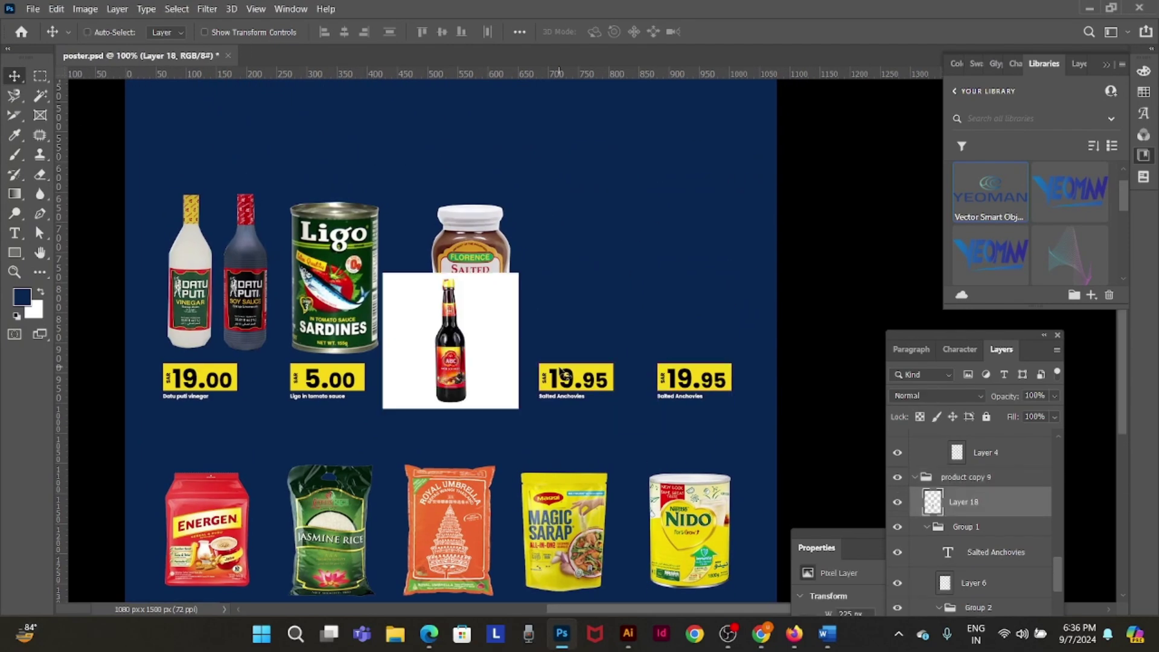
drag(510, 344, 626, 293)
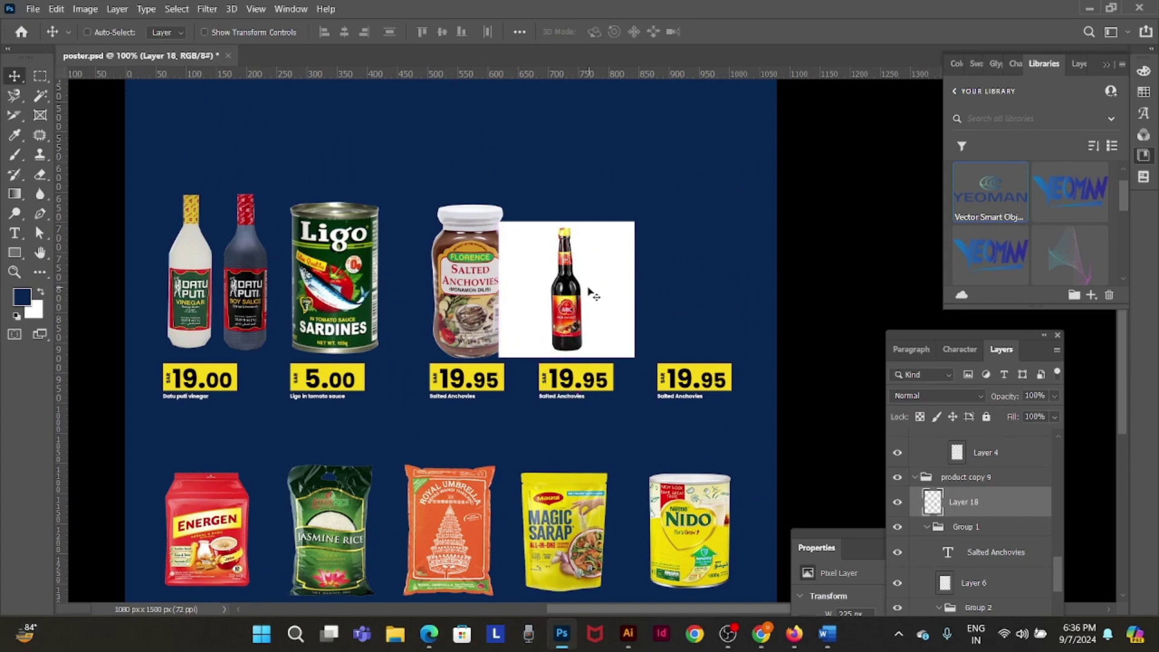
key(ctrl+t)
drag(635, 223, 653, 204)
key(Return)
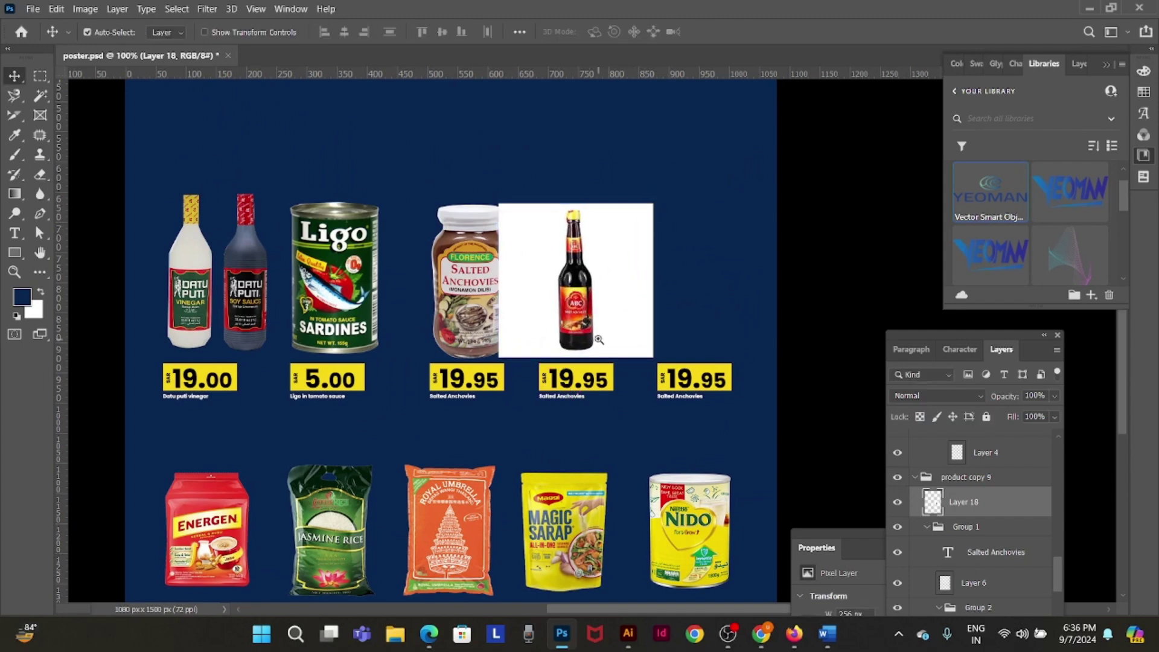
- Try selecting the white background around the ABC bottle with the Magic Wand at tolerance 32, then clear the selection
scroll(598, 344, up, 1)
key(w)
click(631, 249)
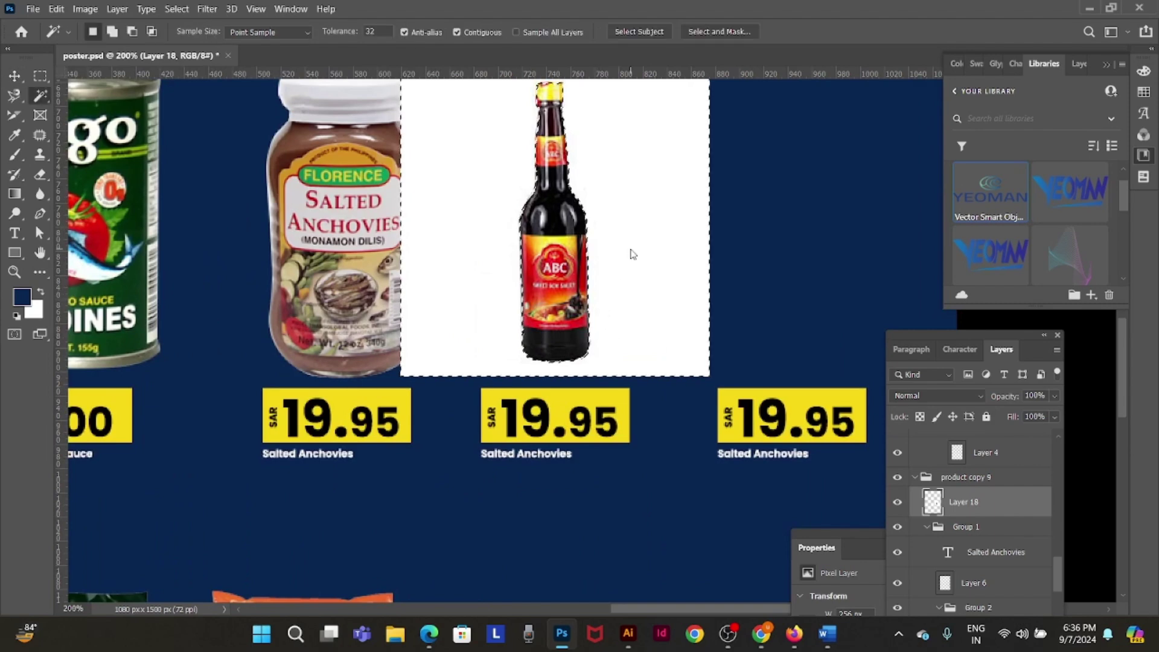
key(ctrl+d)
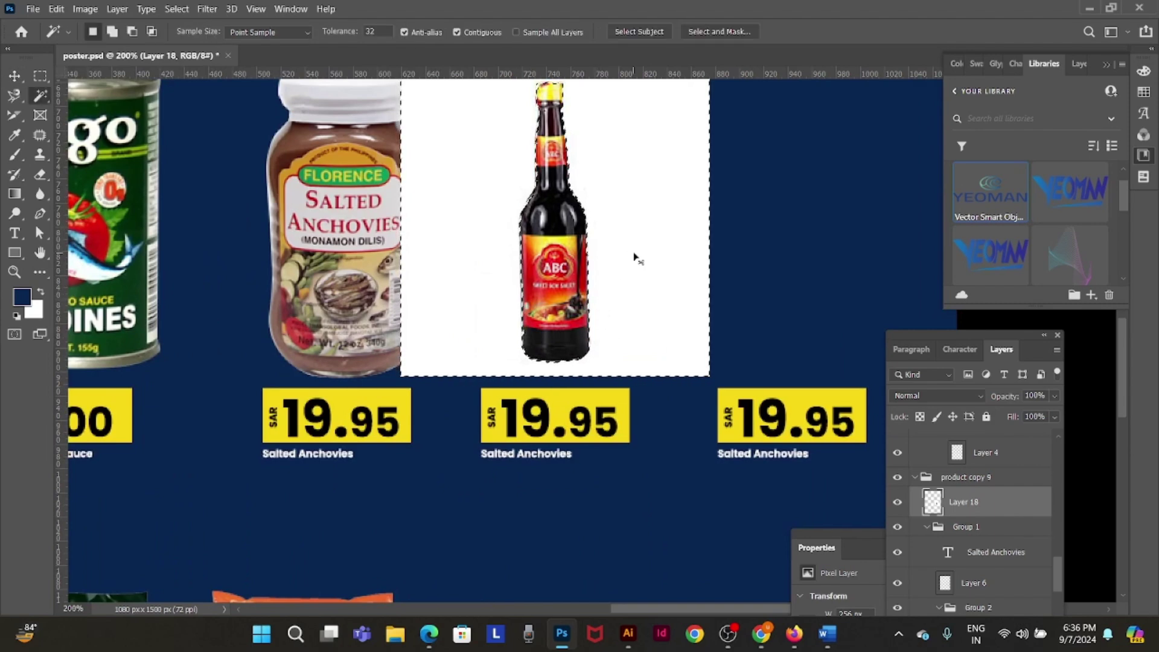
- Delete the pasted ABC soy sauce bottle layer with the white background from the poster
scroll(585, 281, up, 1)
key(p)
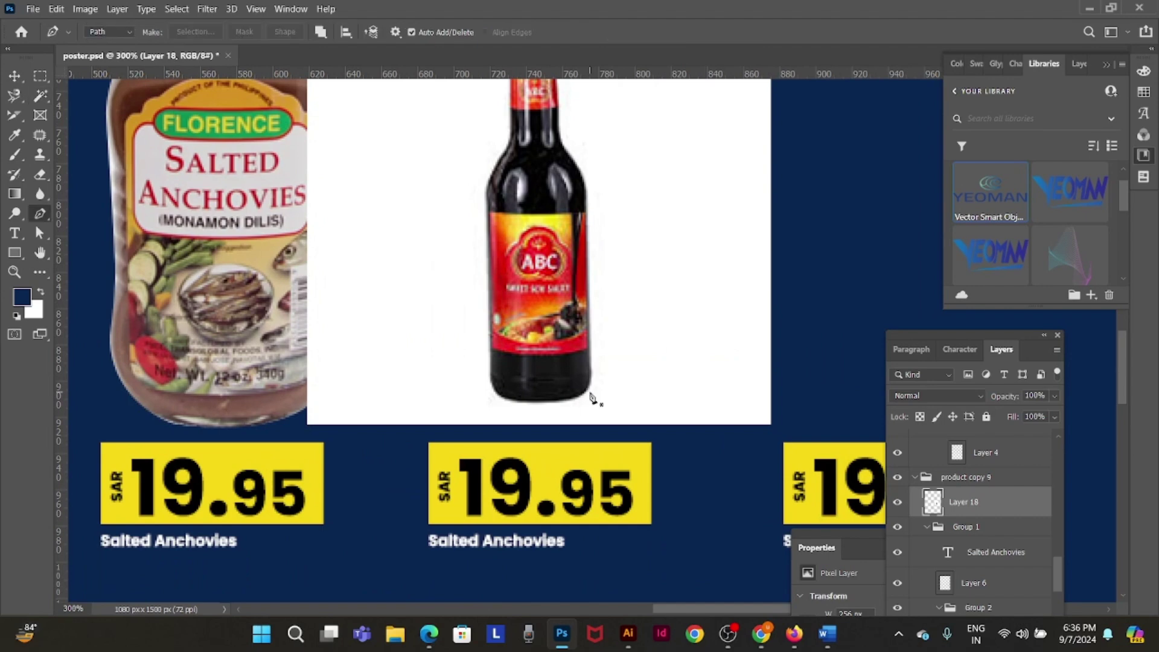
key(Delete)
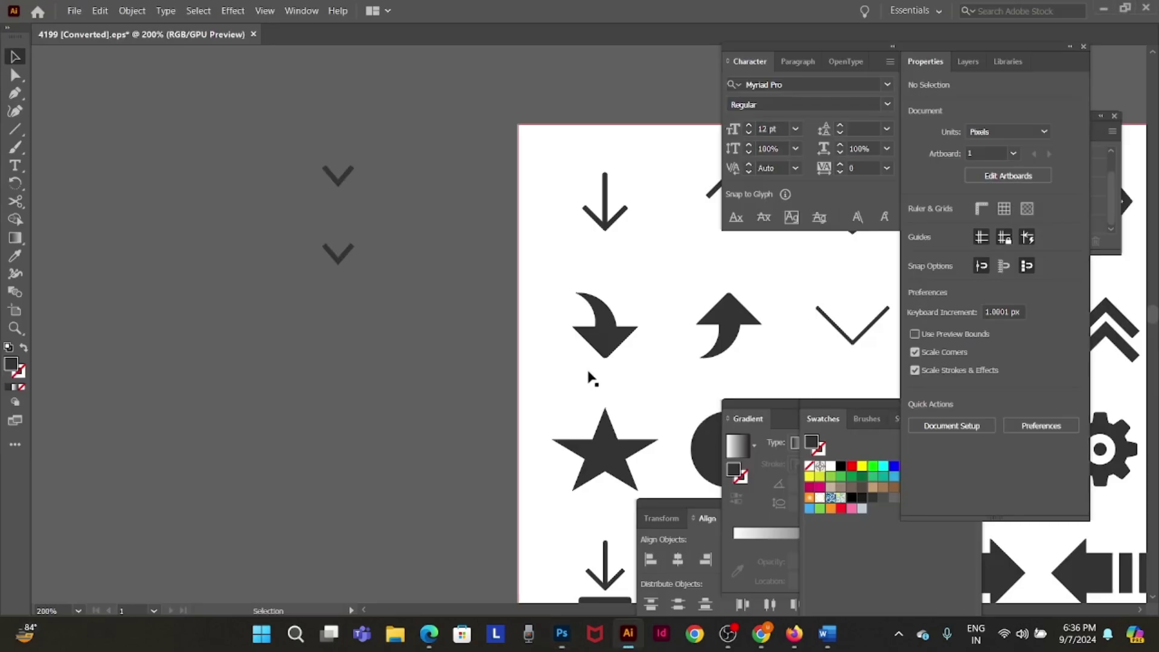
- Switch to Chrome and look through the "abc medium sweet soya sauce" image results for a better bottle photo
click(767, 634)
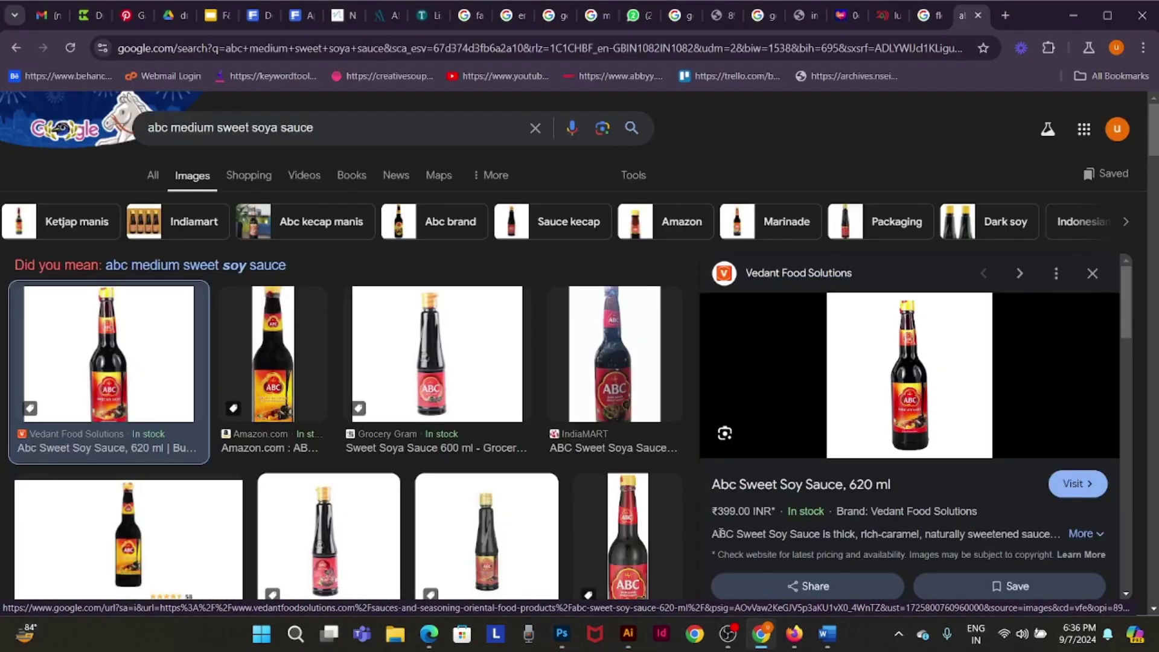
scroll(543, 531, down, 3)
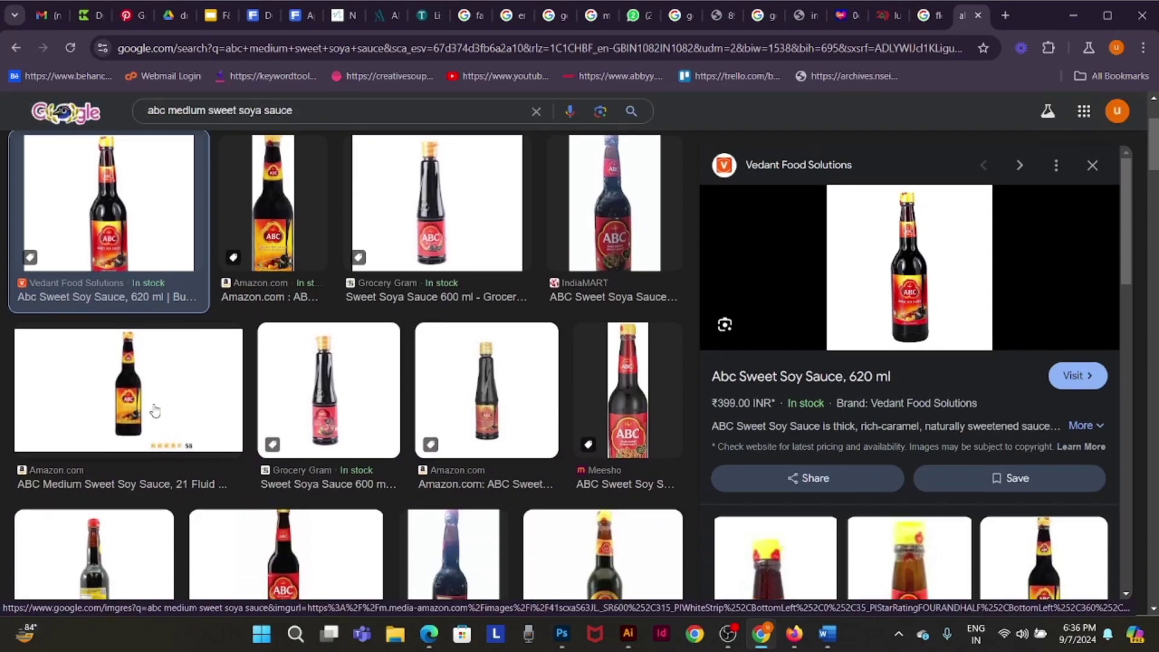
scroll(155, 410, down, 3)
scroll(1029, 528, down, 4)
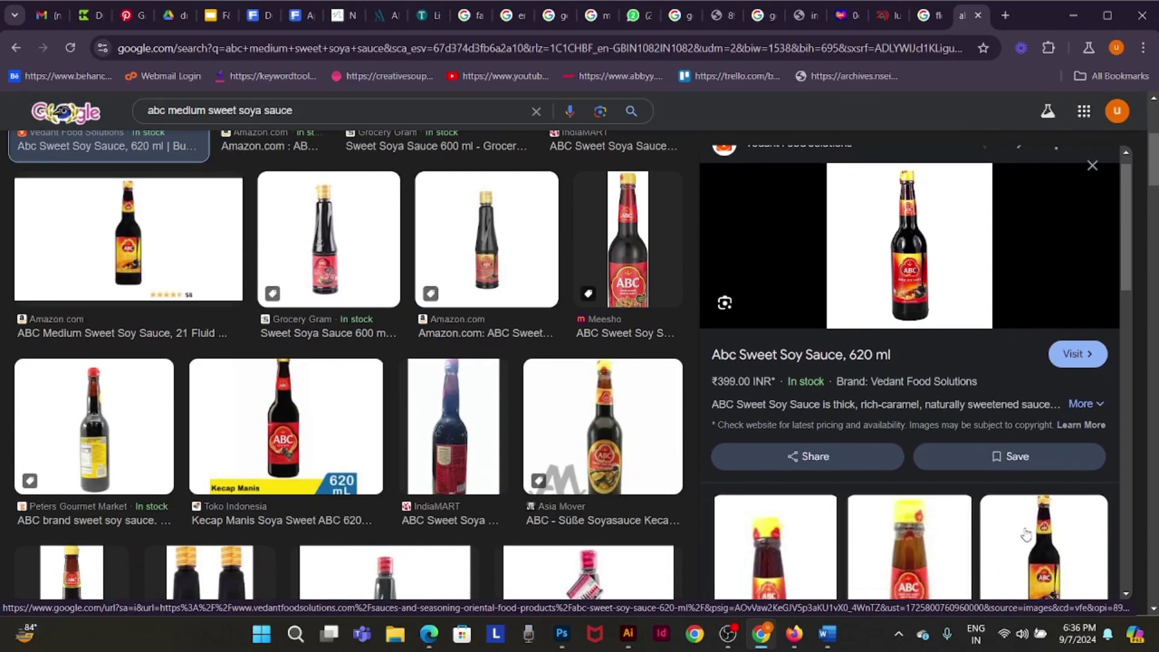
scroll(875, 482, up, 4)
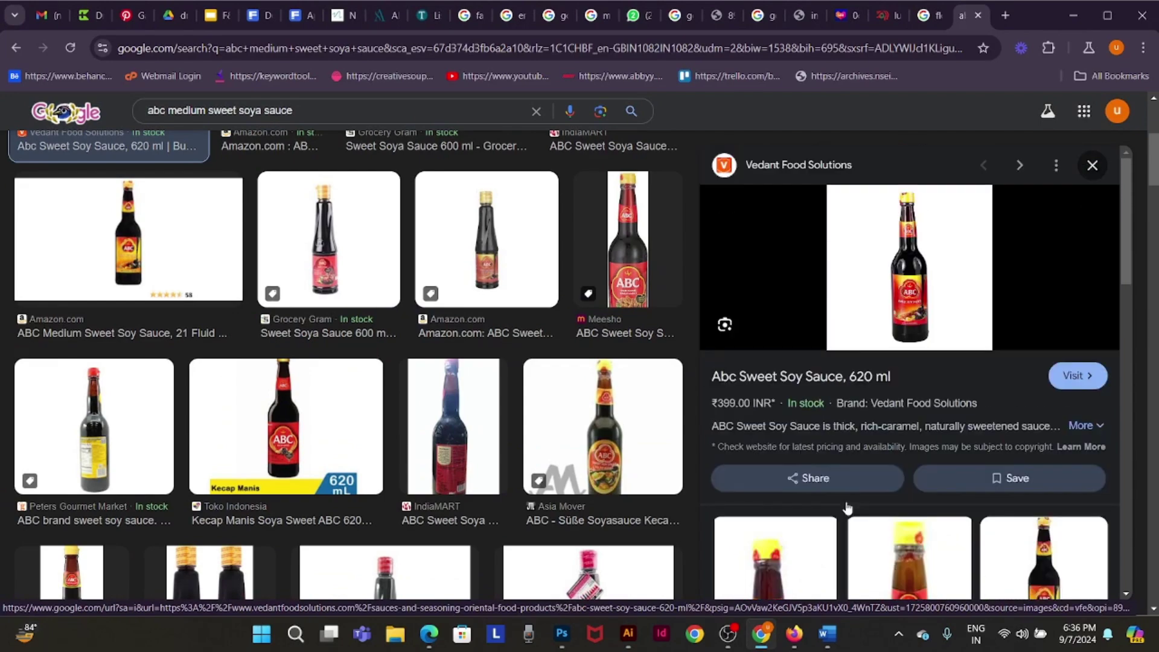
scroll(845, 501, down, 5)
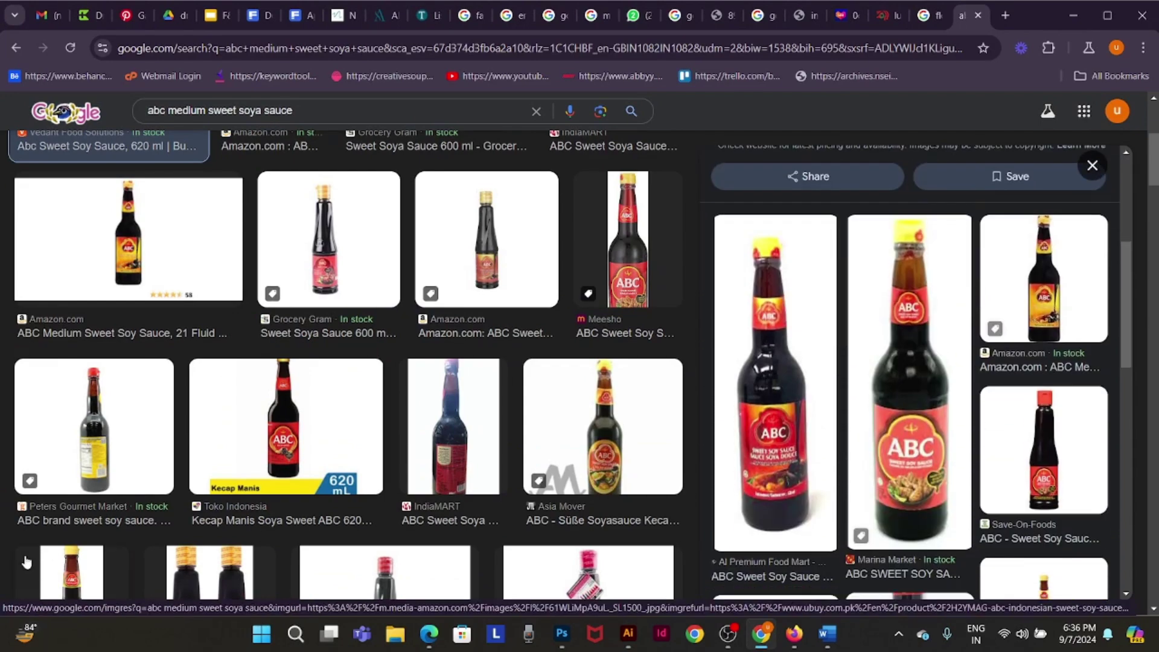
scroll(160, 245, up, 4)
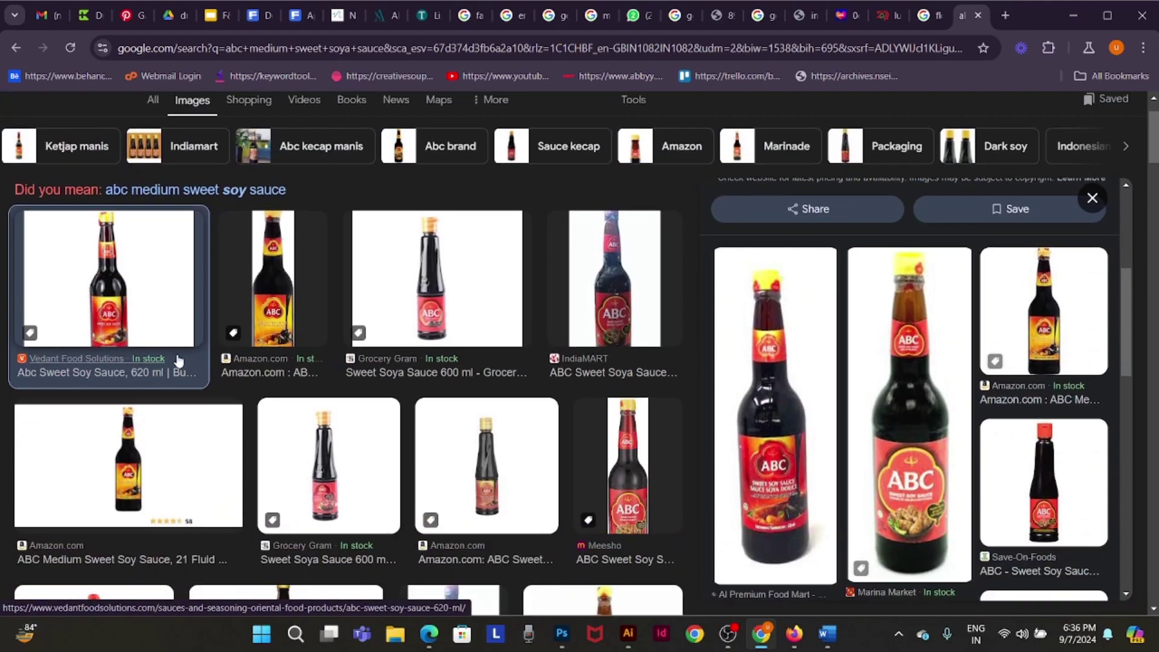
scroll(267, 415, down, 7)
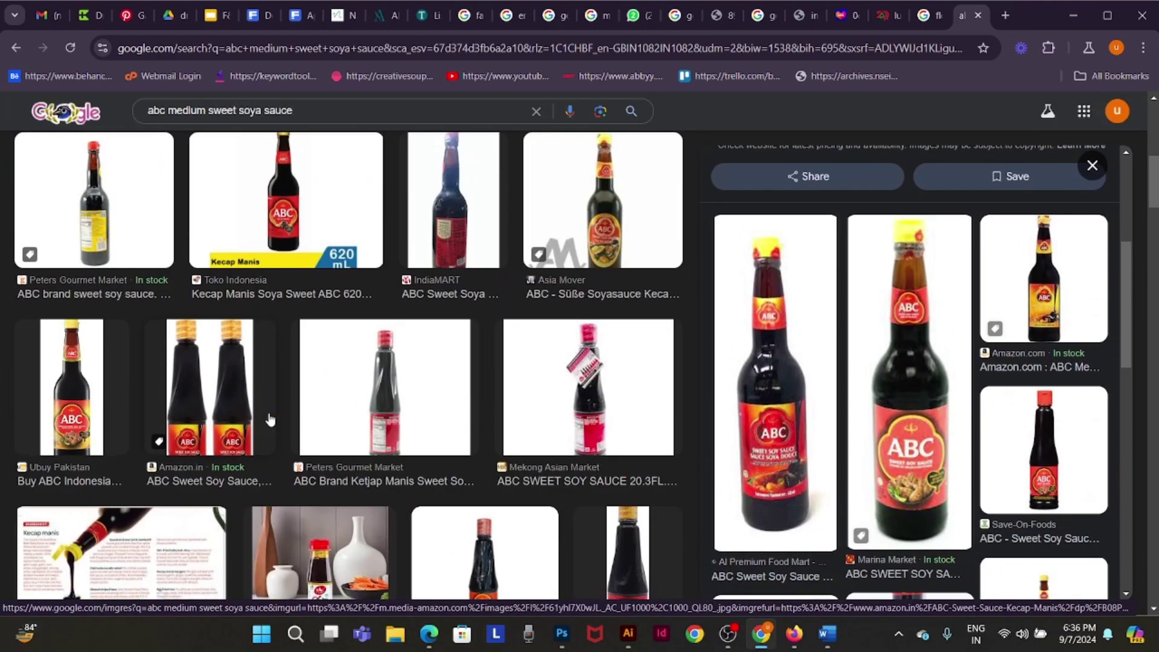
scroll(270, 420, down, 3)
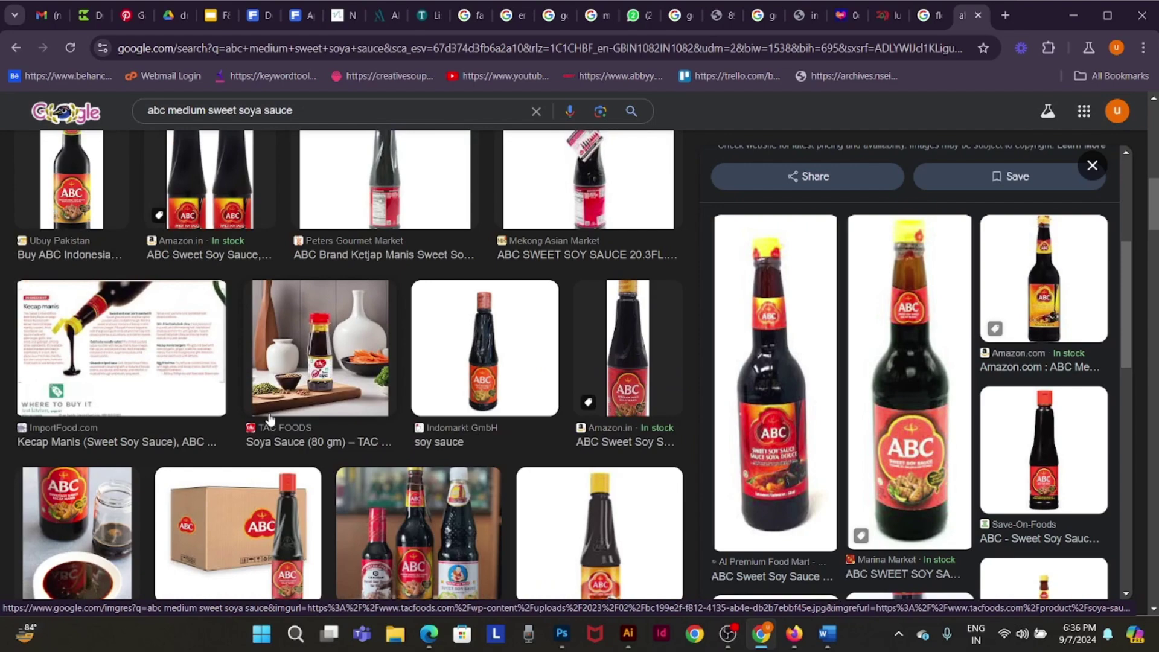
scroll(269, 418, down, 6)
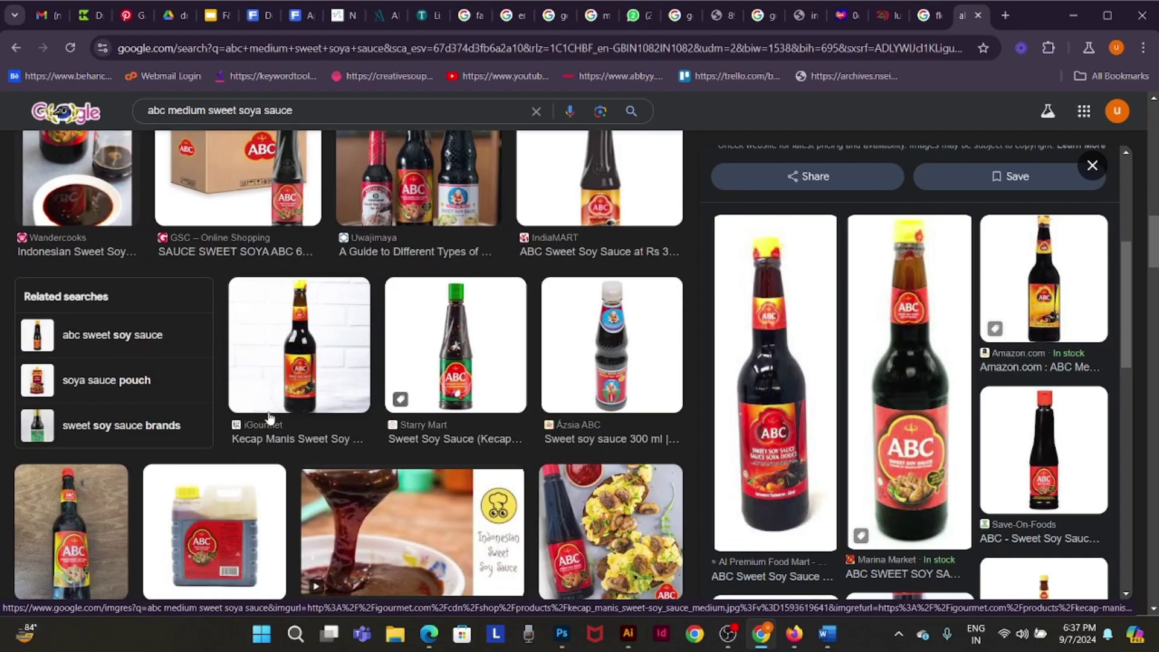
- Open the iGourmet "Kecap Manis Sweet Soy Sauce" result and copy its bottle image
click(309, 343)
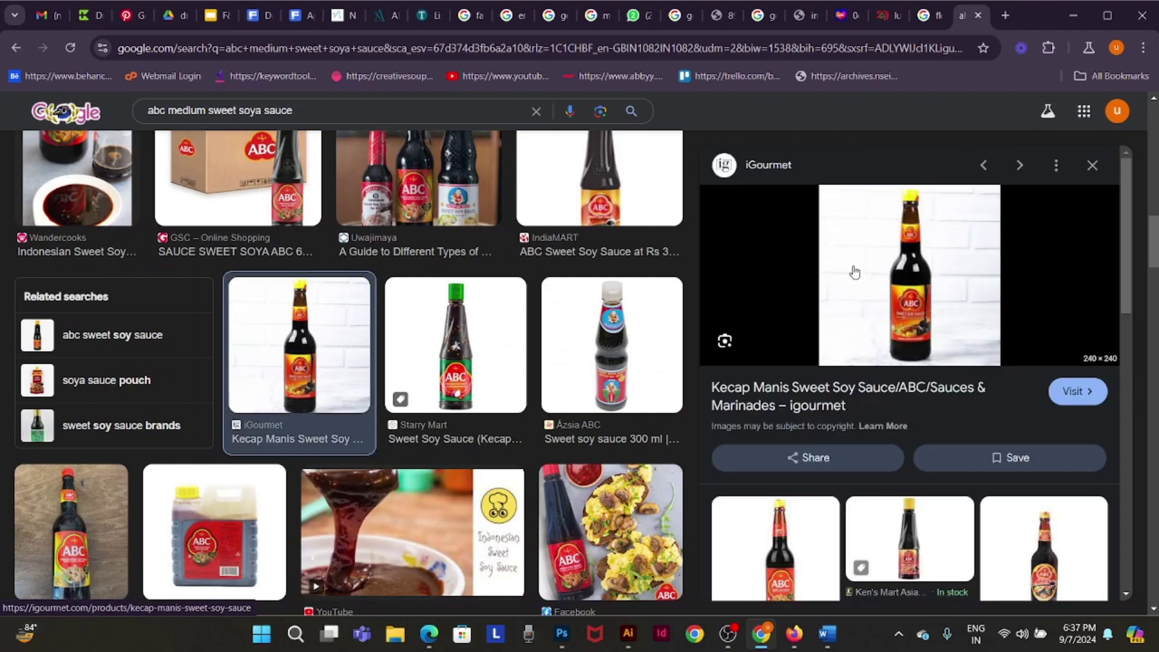
scroll(955, 386, down, 1)
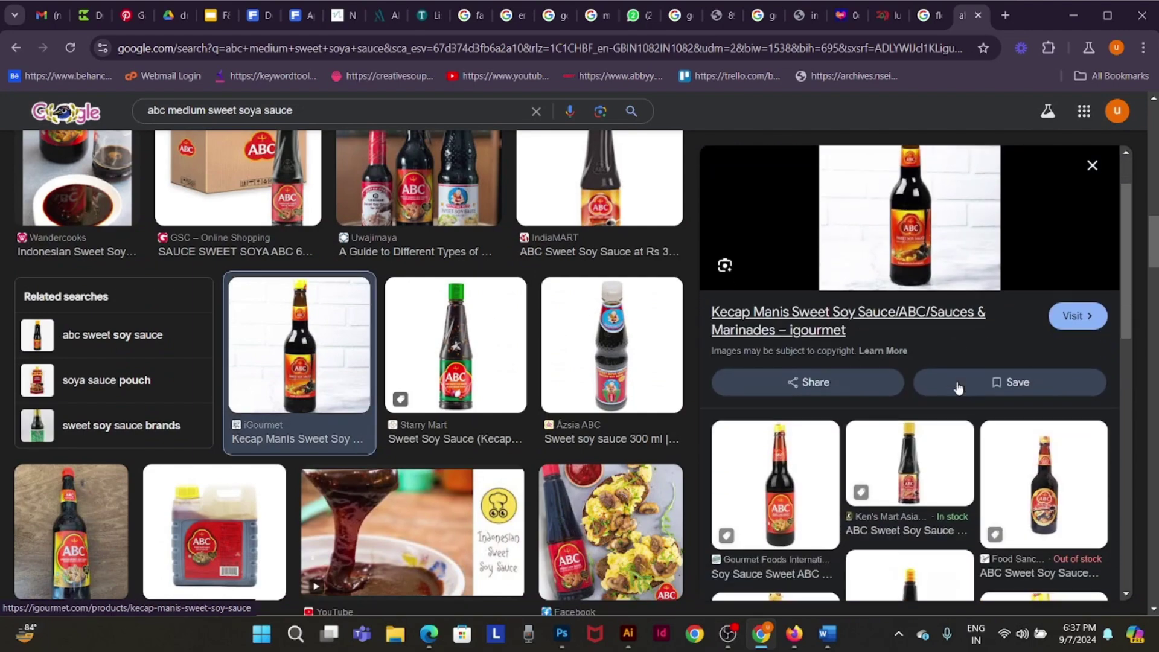
right_click(945, 256)
click(1006, 502)
- Switch to Photoshop, paste the copied bottle image into the poster and start a Pen tool path at the bottle's base
key(alt+Tab)
key(ctrl+v)
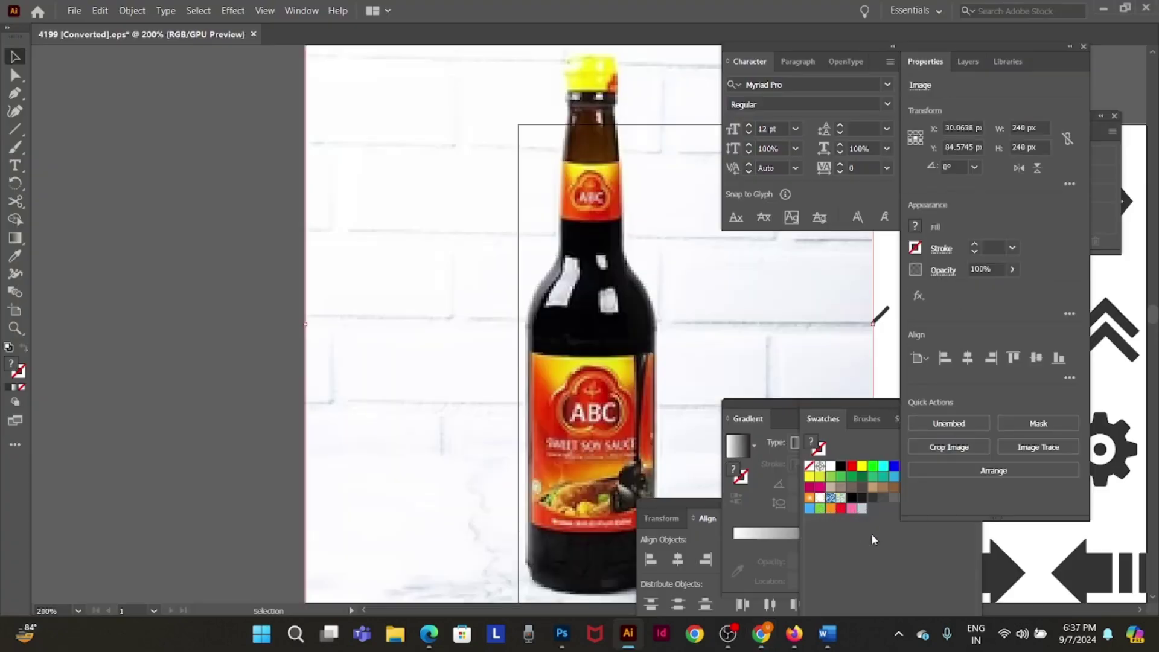
click(563, 633)
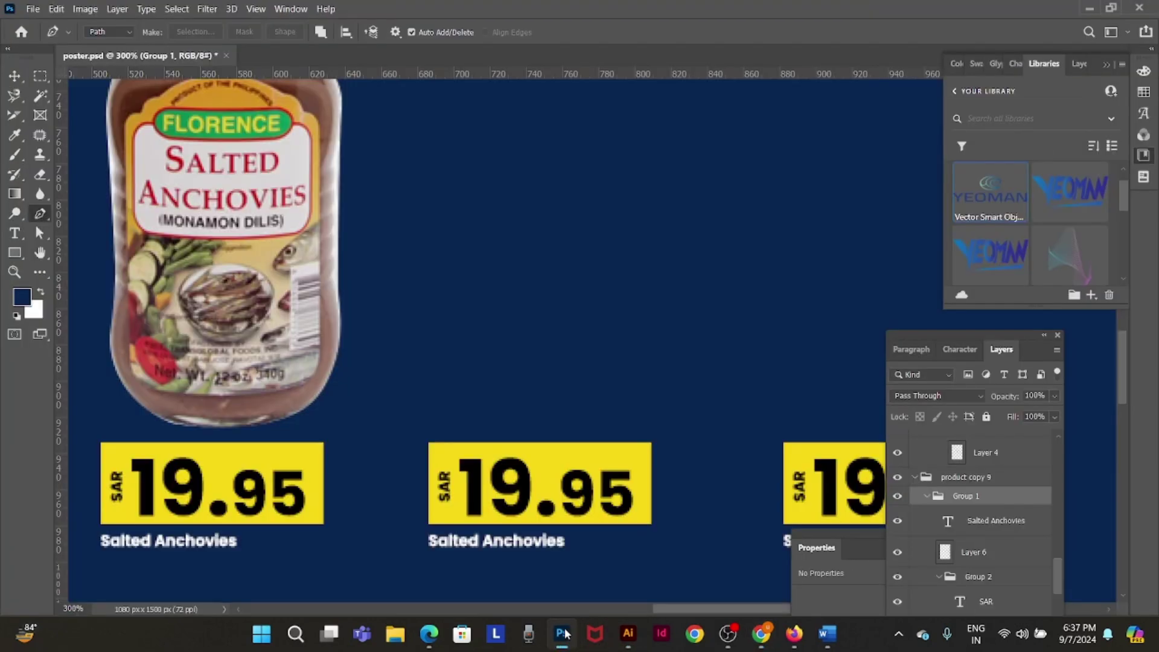
key(ctrl+v)
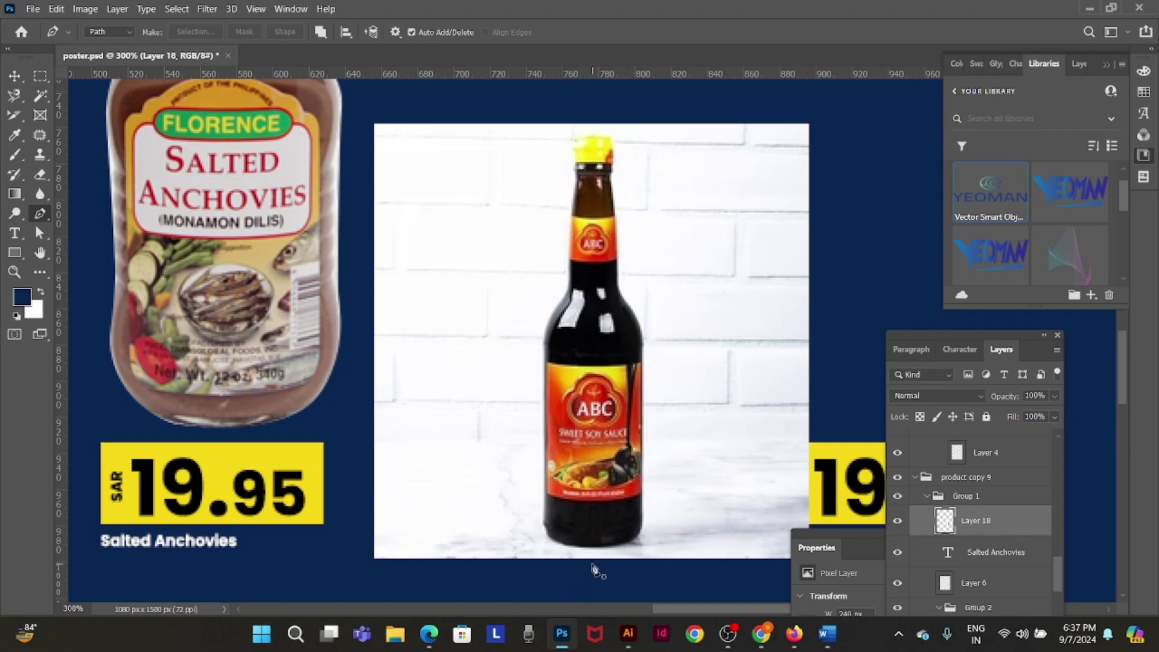
scroll(591, 556, up, 3)
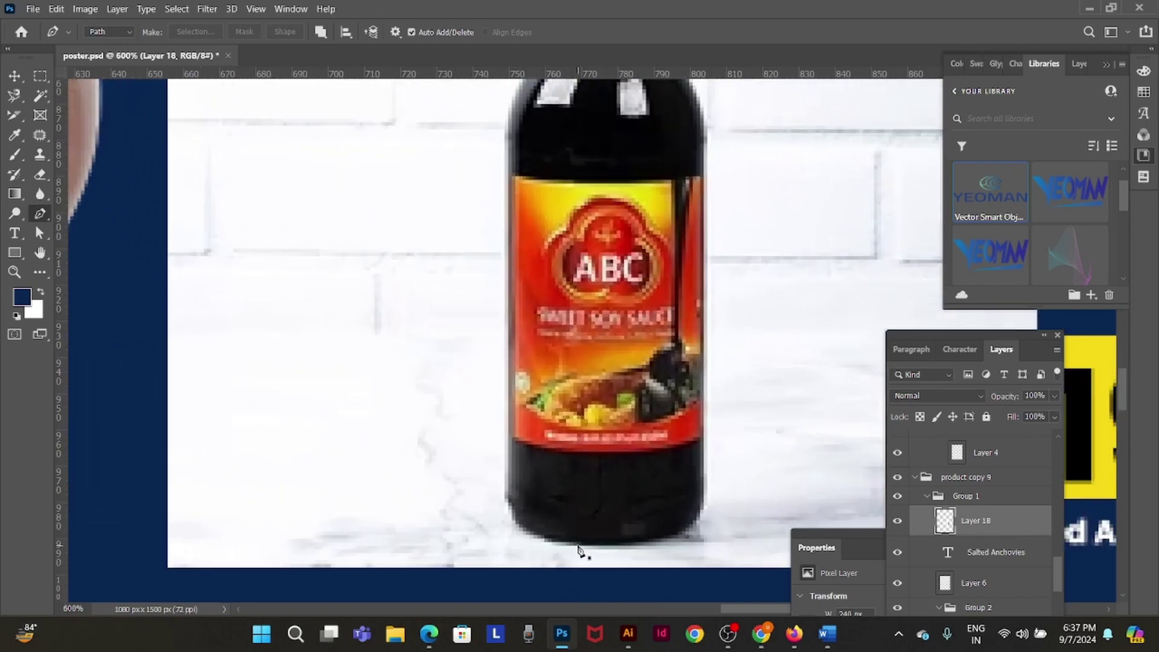
click(577, 543)
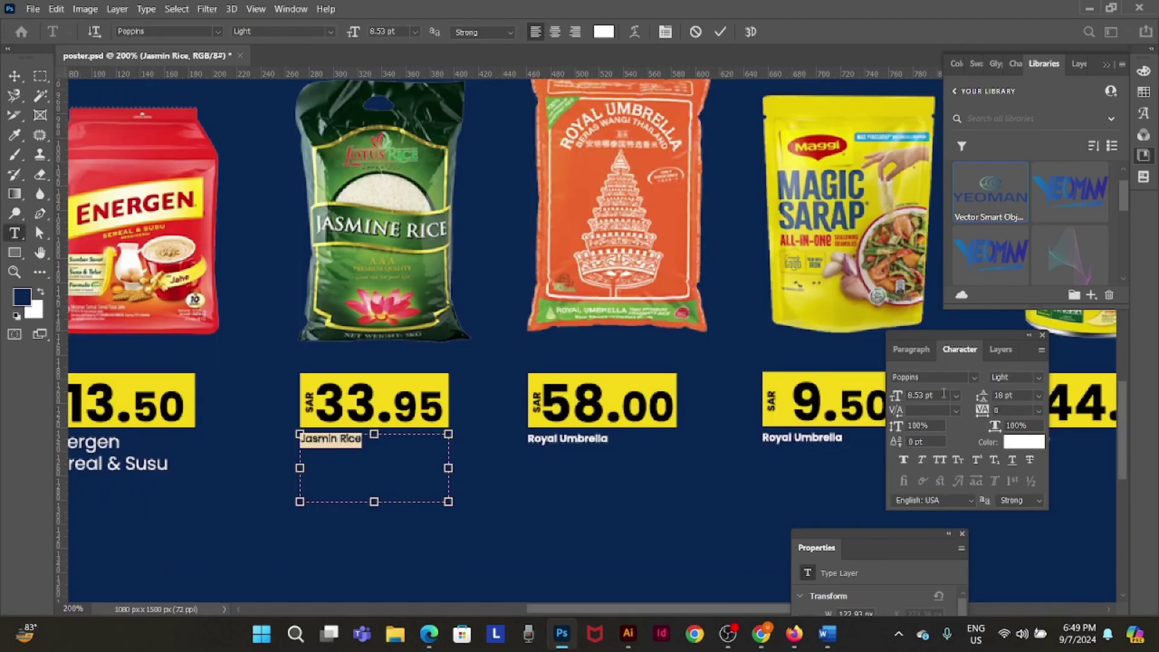
- Set the font size of the Jasmin Rice caption below the 33.95 price label to 15 pt
click(943, 393)
text(15)
key(Return)
click(18, 80)
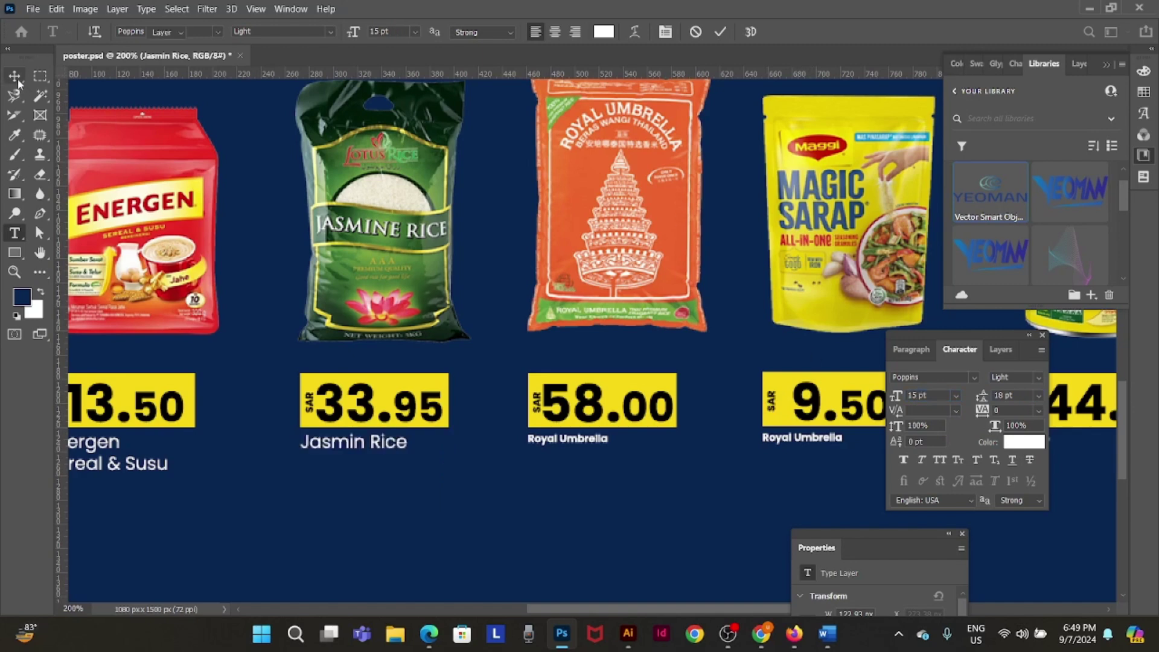
- Format the Royal Umbrella caption below the 58.00 price as Poppins Light, 15 pt with 18 pt leading
double_click(598, 439)
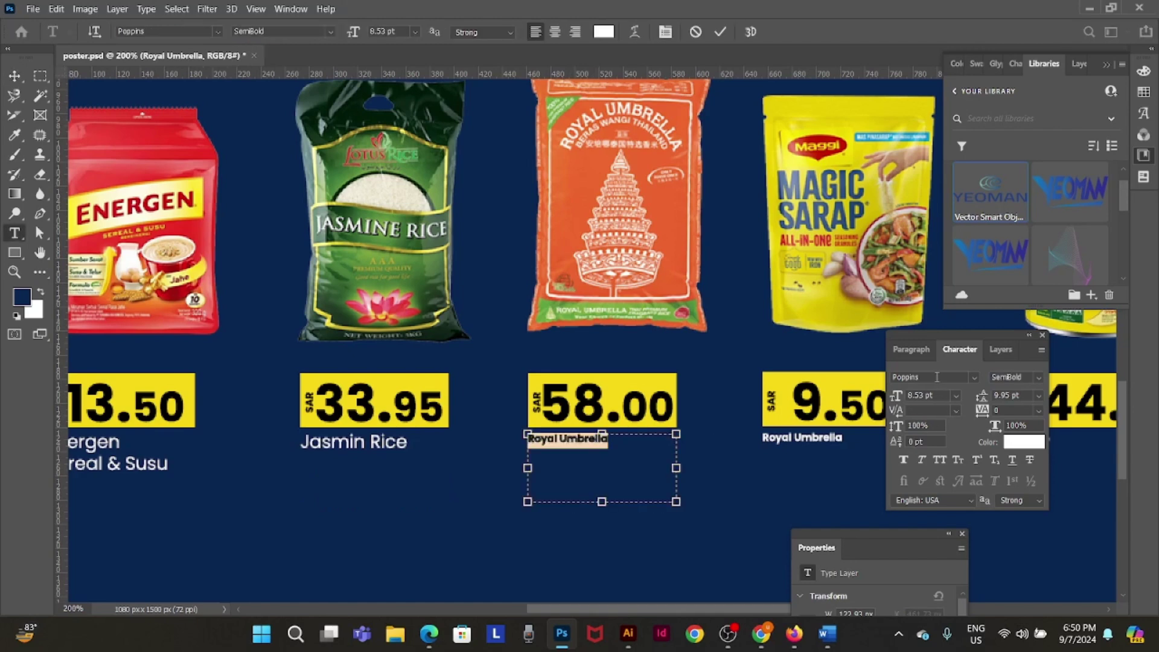
click(934, 395)
text(15)
key(Return)
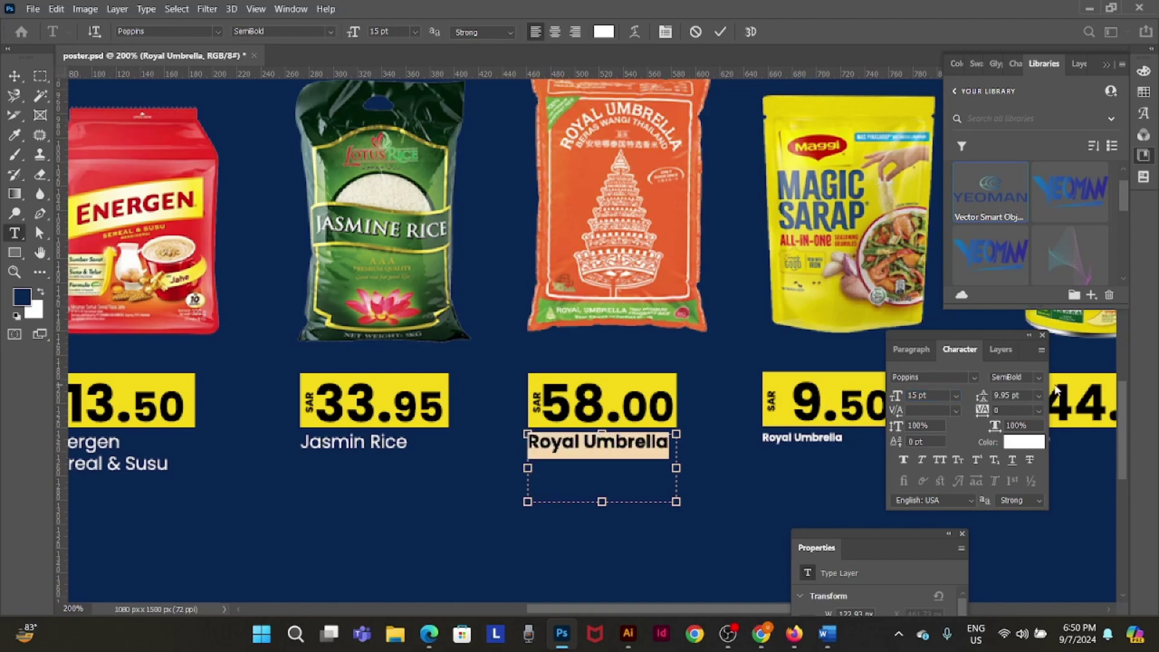
click(974, 395)
text(18)
click(1038, 378)
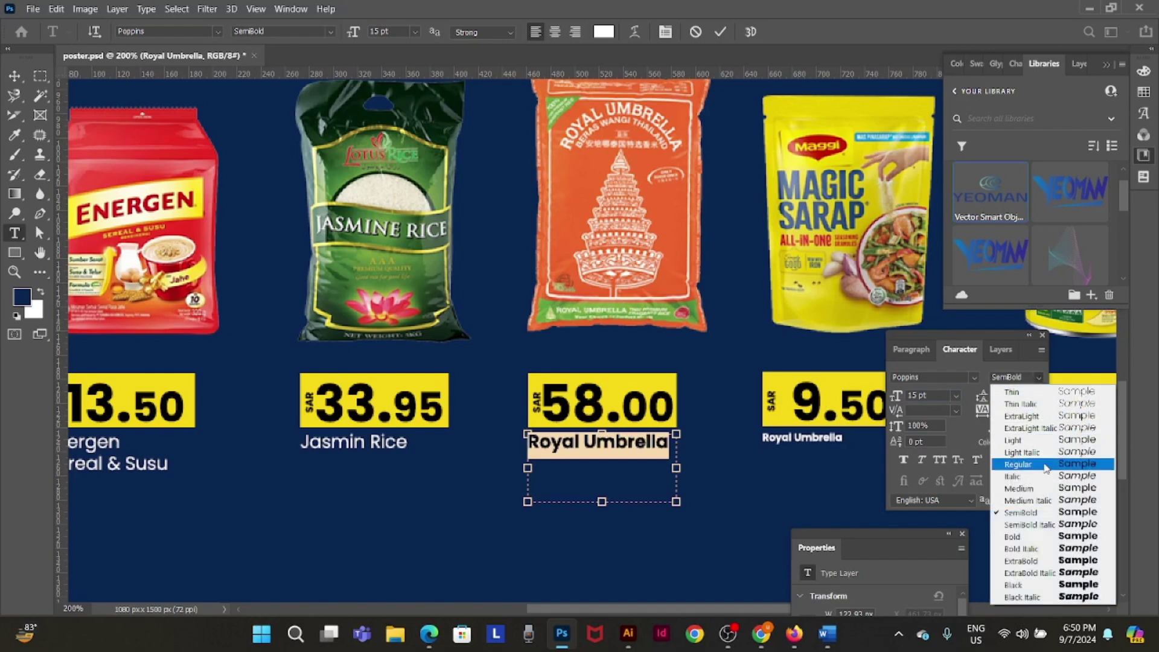
click(1024, 441)
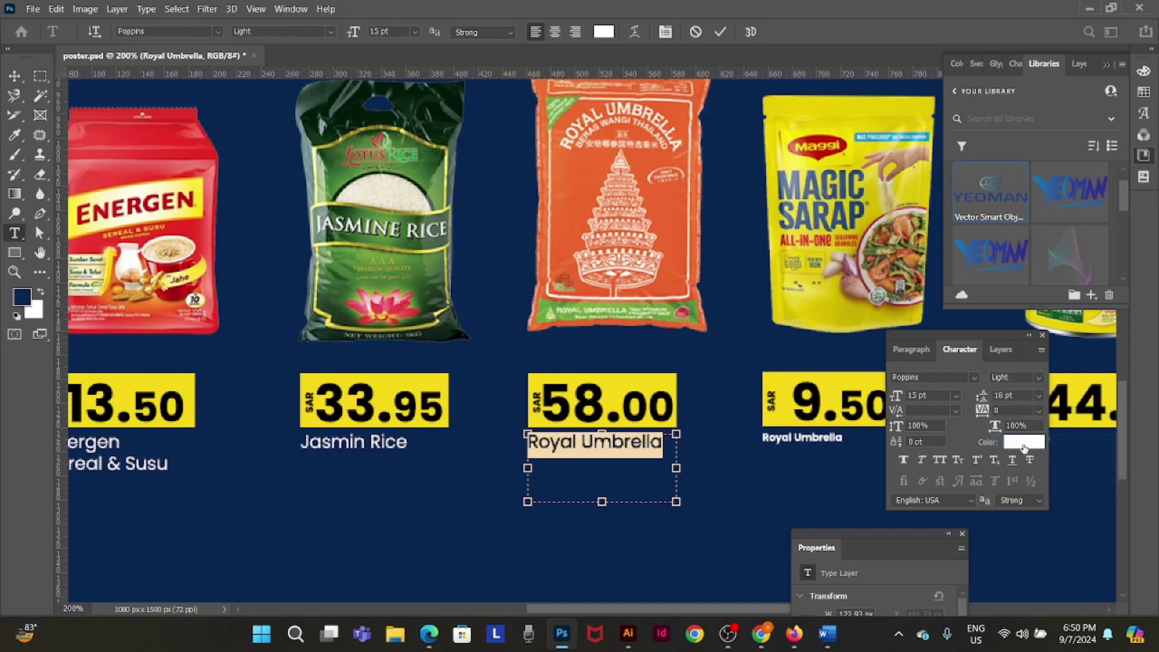
click(14, 75)
drag(682, 498, 470, 485)
key(t)
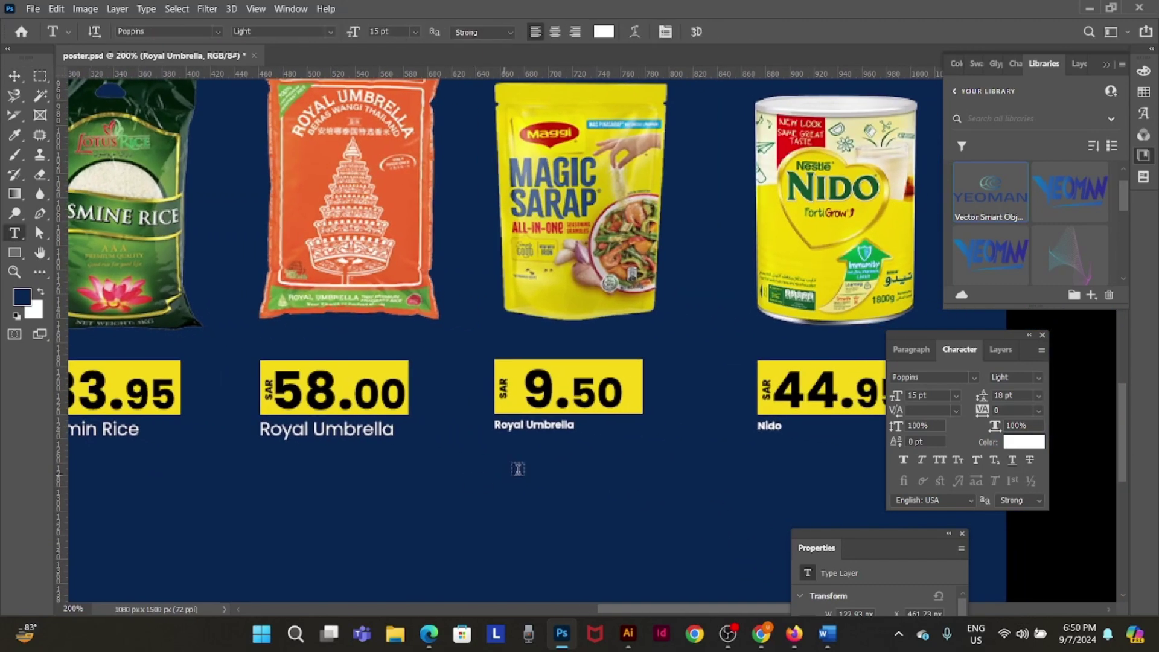
click(533, 419)
key(ctrl+a)
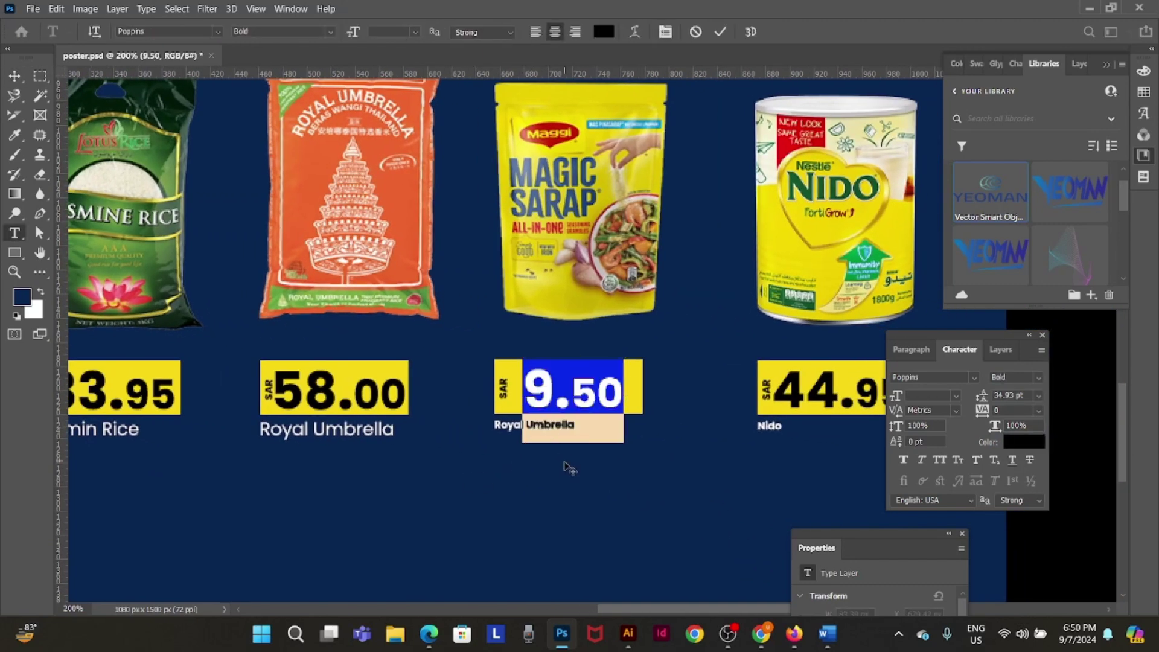
click(568, 465)
- Format the caption below the Magic Sarap pouch's 9.50 price as Poppins Light, 15 pt with 18 pt leading
click(507, 426)
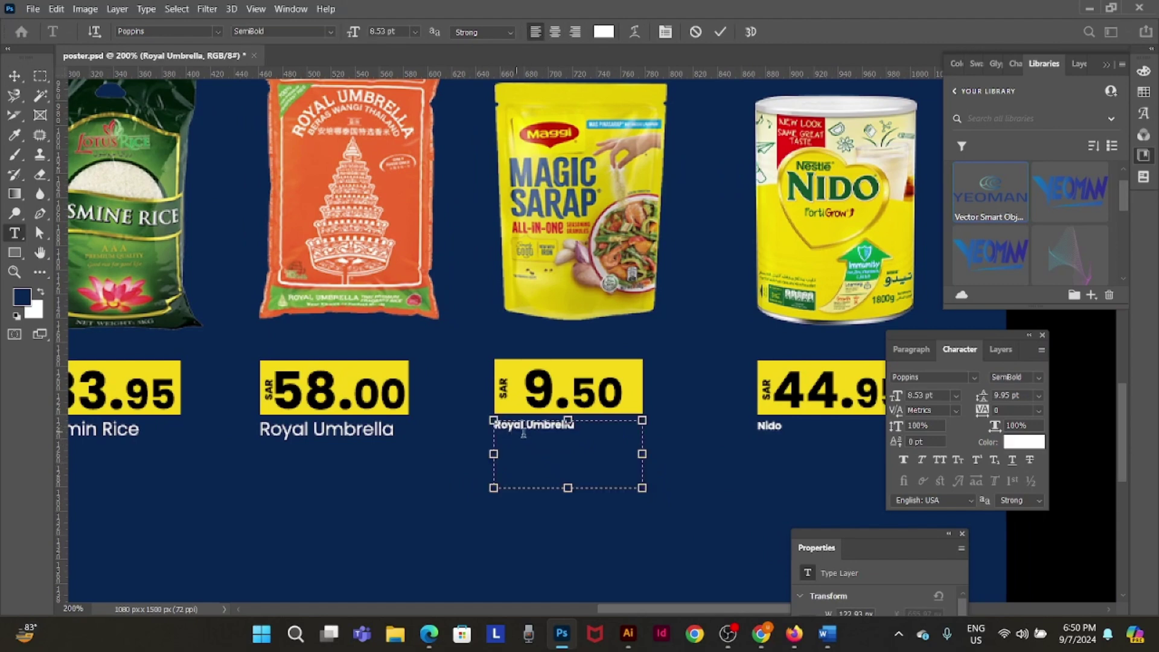
key(ctrl+a)
text(1)
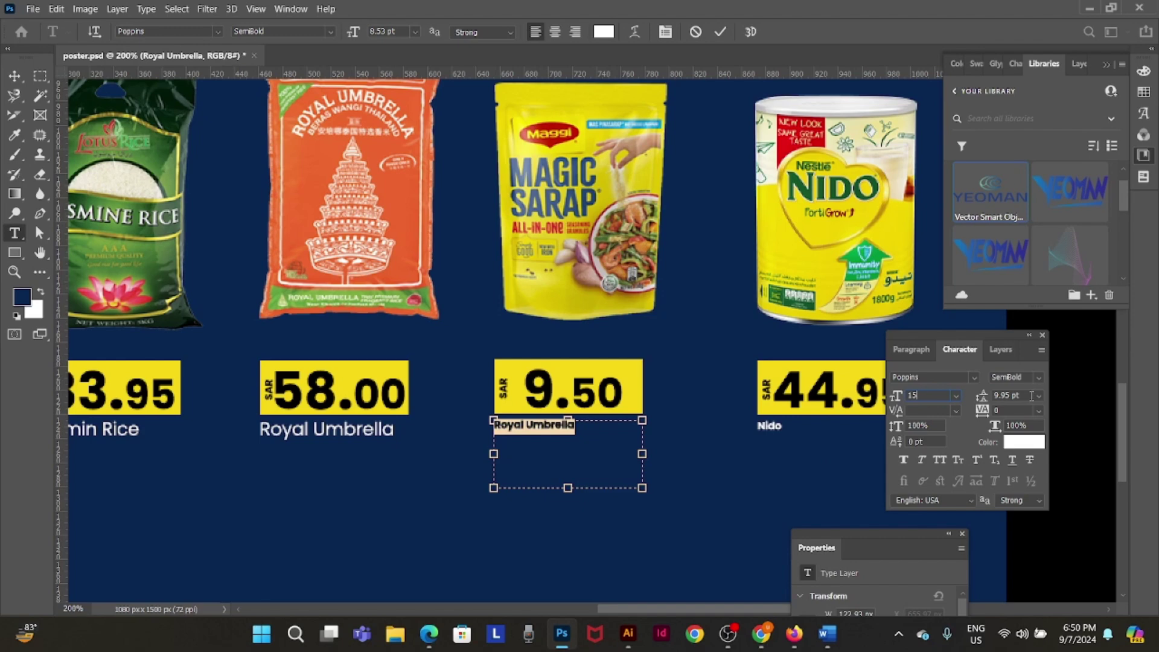
key(Tab)
drag(1028, 395, 959, 399)
text(18)
click(1039, 377)
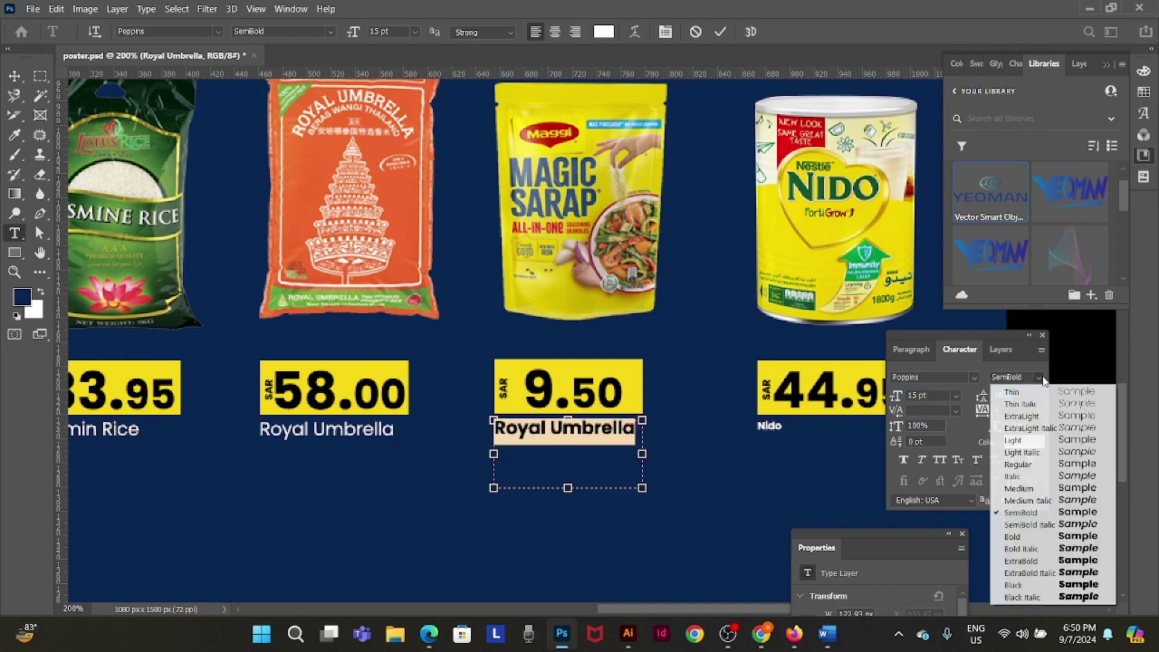
click(1020, 440)
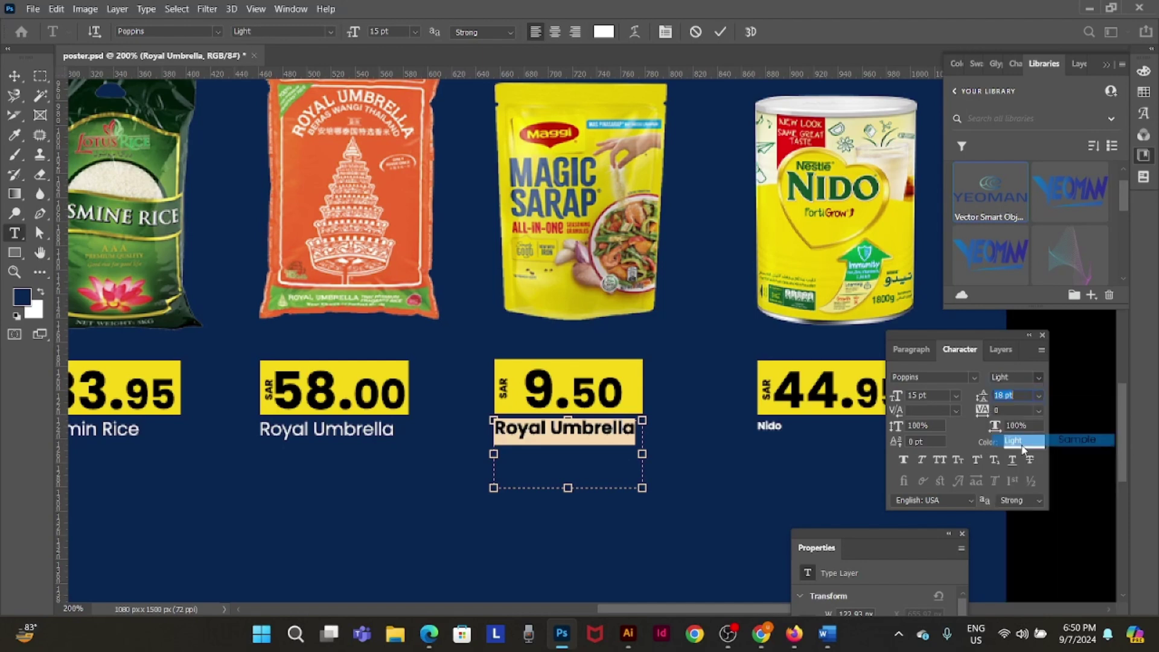
click(15, 76)
- Set the Nido caption below the 44.95 price to 15 pt in the Poppins Light style
drag(662, 486, 636, 474)
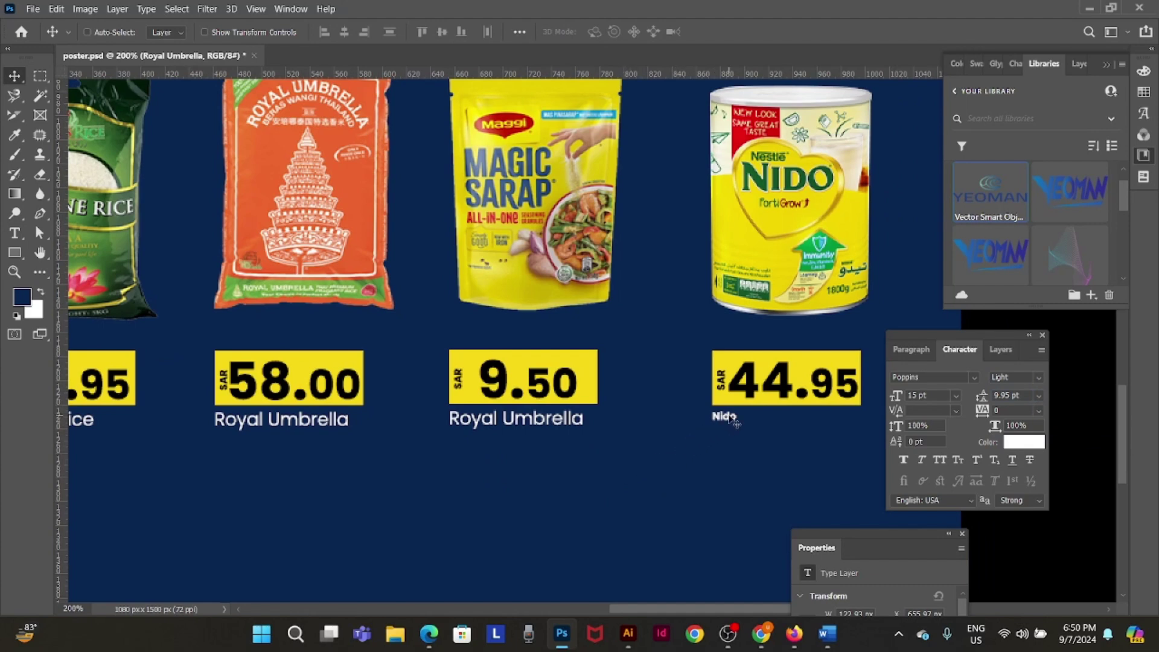
key(t)
click(729, 417)
key(ctrl+a)
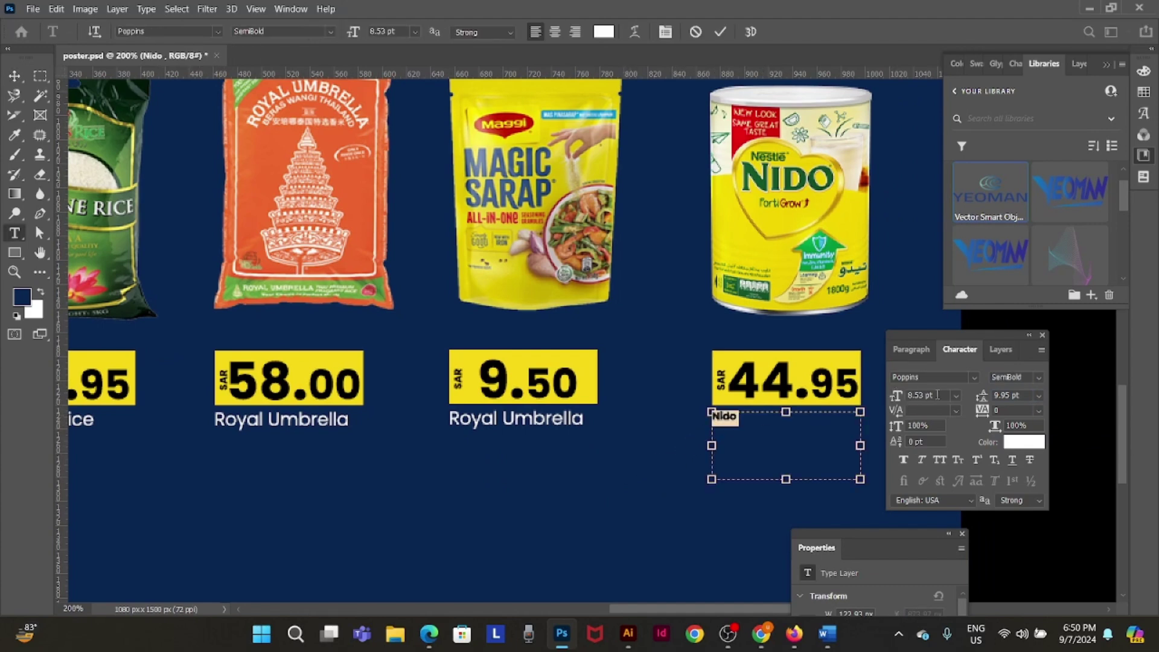
click(937, 395)
text(15)
key(Return)
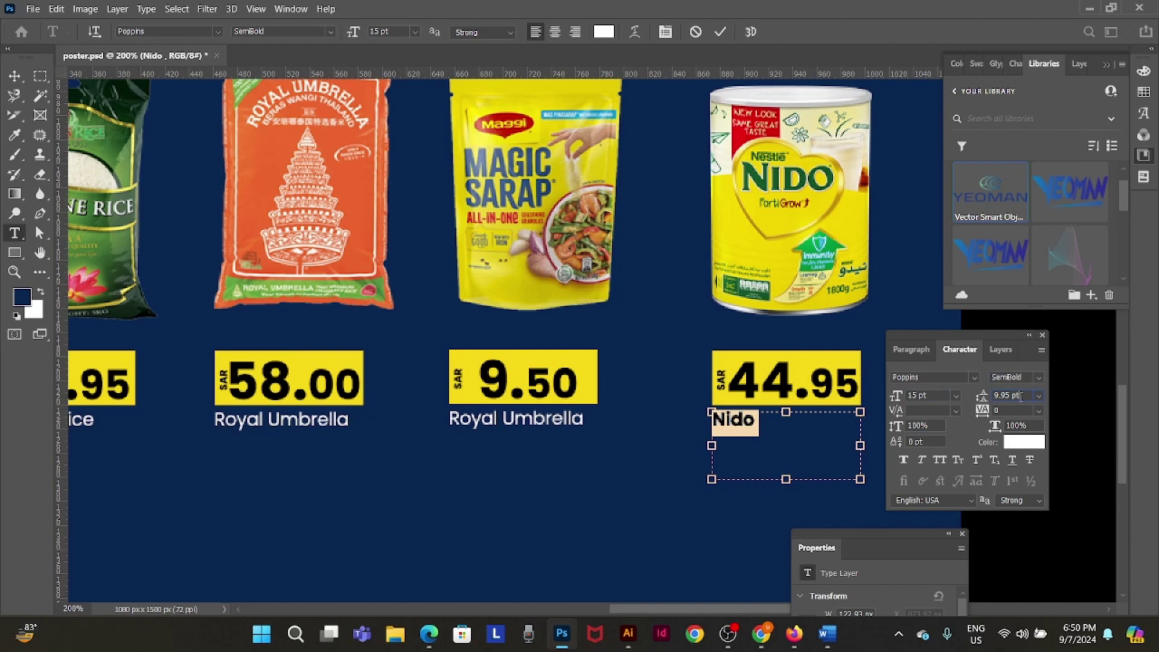
click(1039, 377)
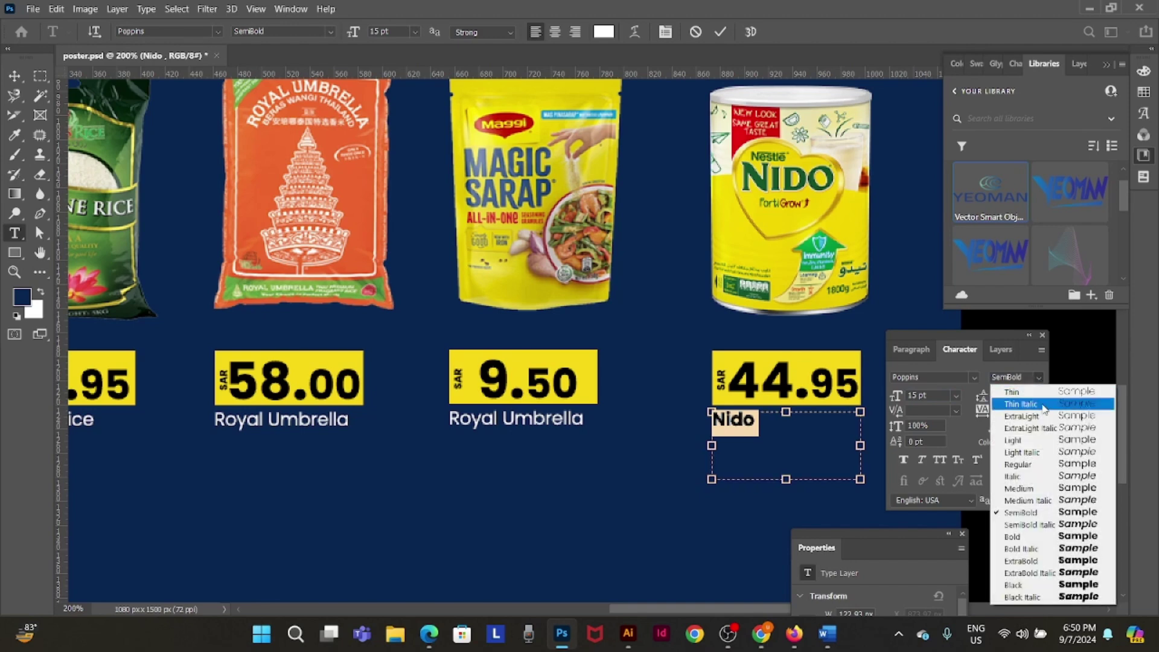
click(1016, 441)
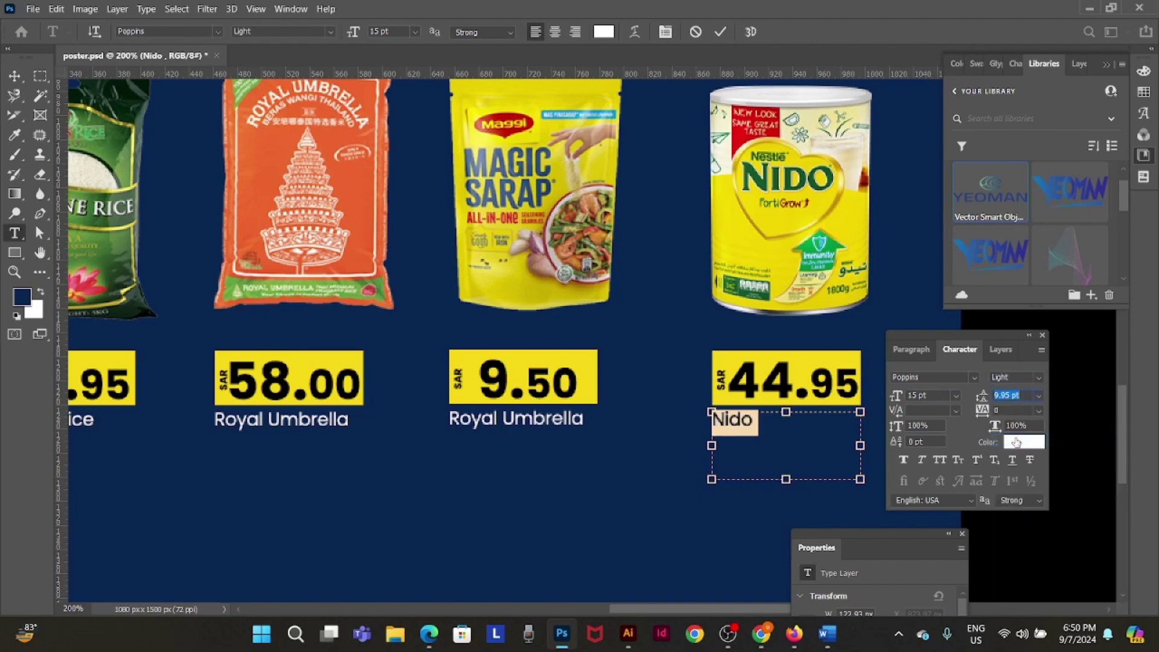
click(14, 75)
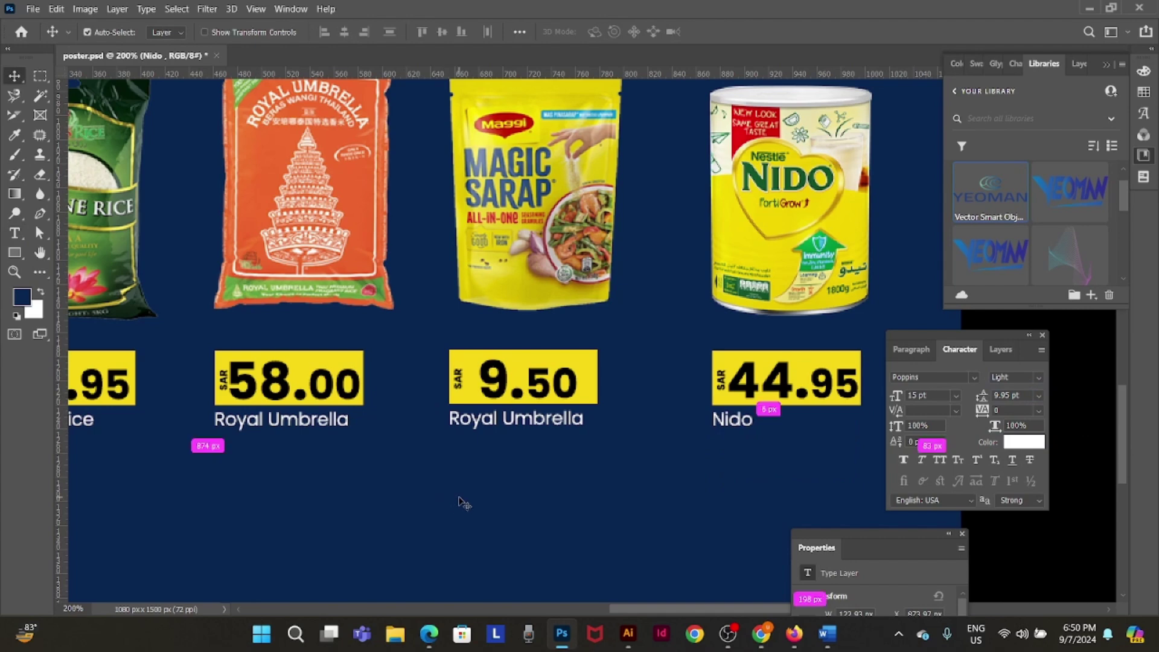
- Review both rows of product captions on the poster and save the document
key(ctrl+minus)
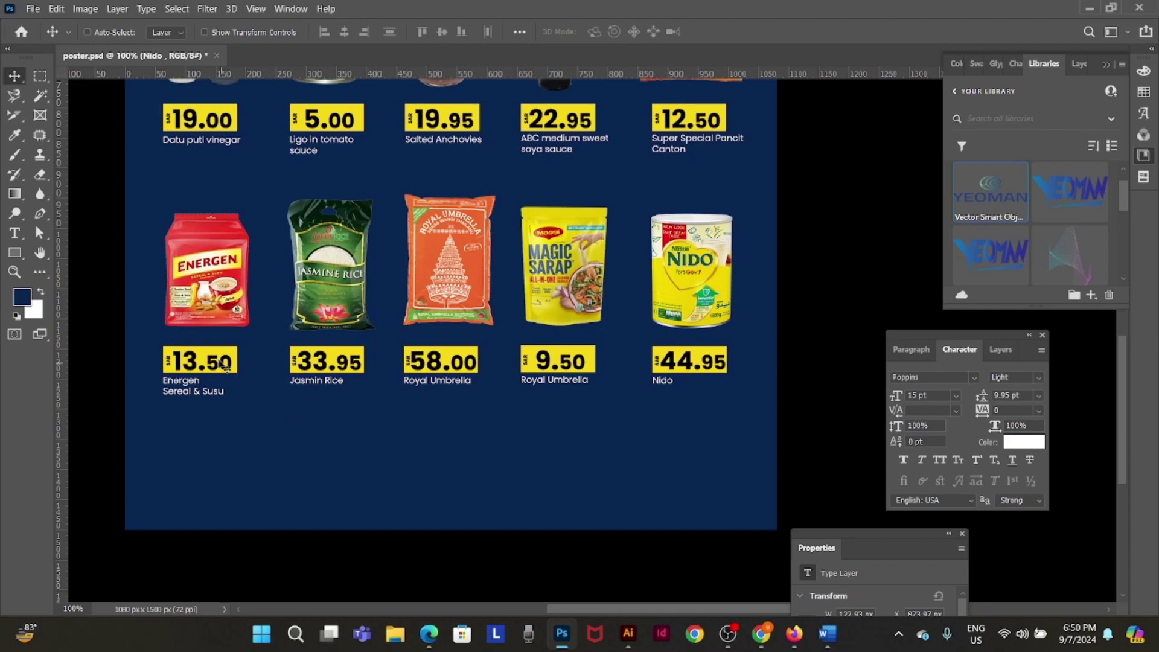
right_click(189, 390)
click(425, 469)
drag(523, 400, 567, 497)
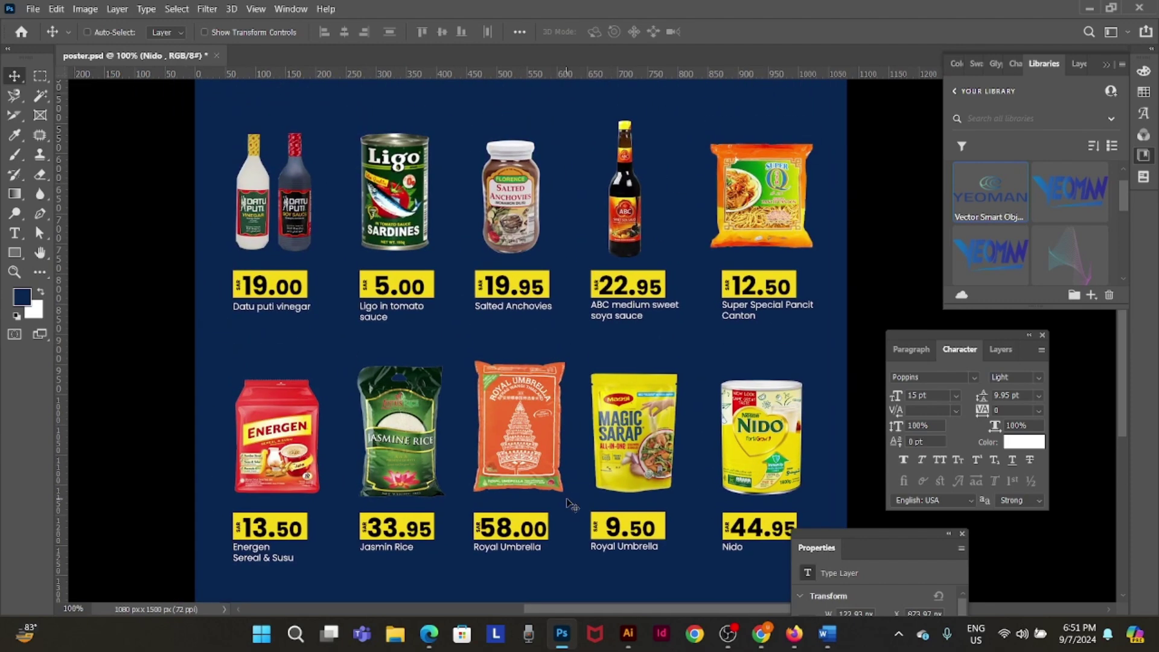
key(ctrl+minus)
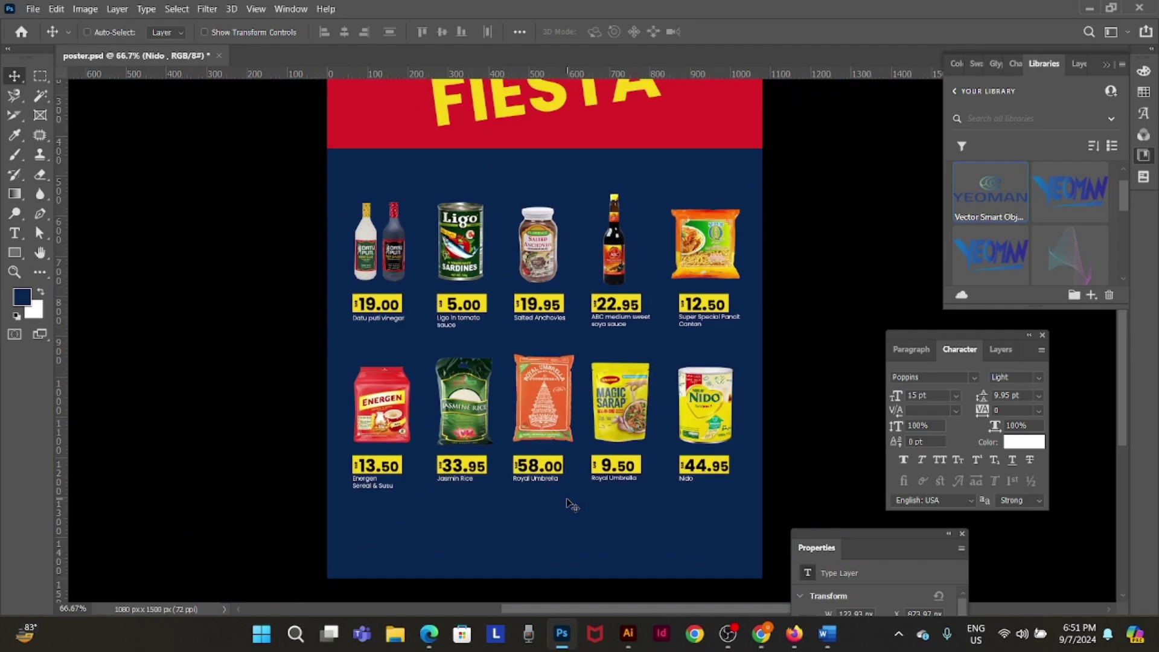
key(ctrl+s)
- Switch to the client's WhatsApp chat in Chrome and look through its messages for the shop's QR code and details
click(764, 636)
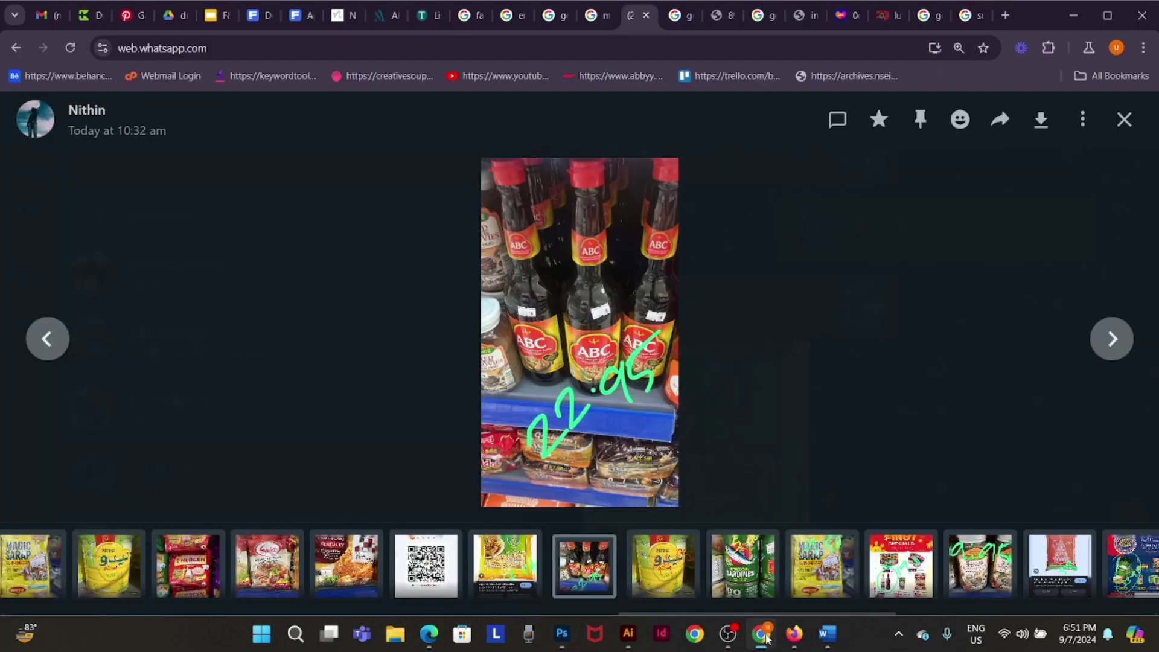
click(764, 637)
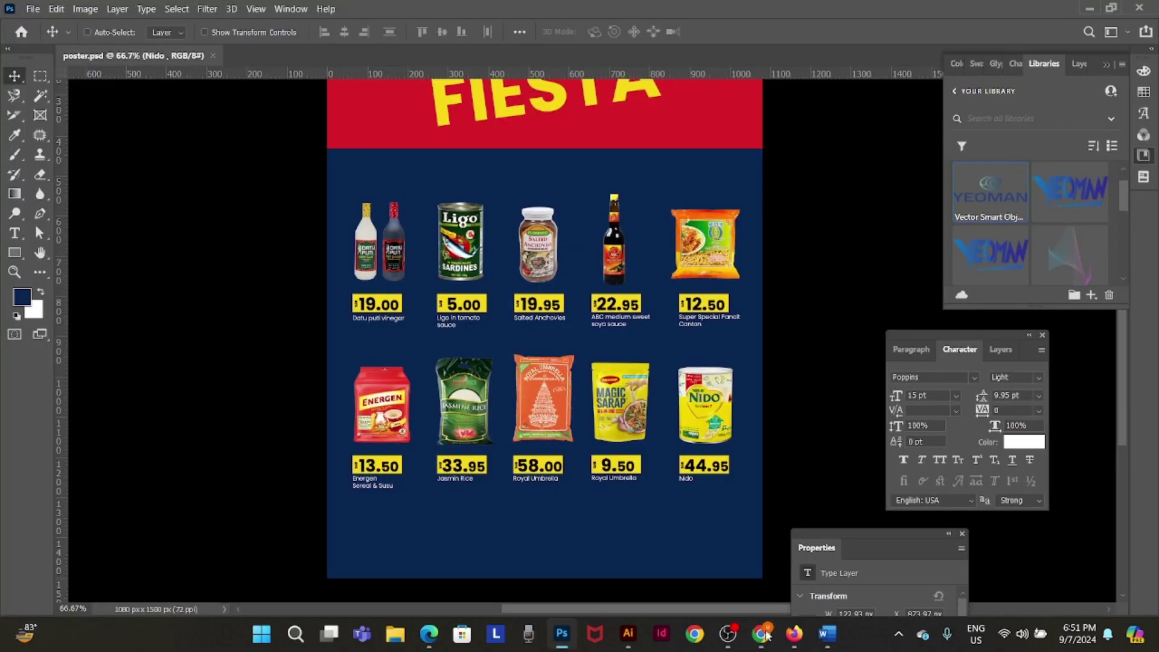
click(765, 634)
key(Escape)
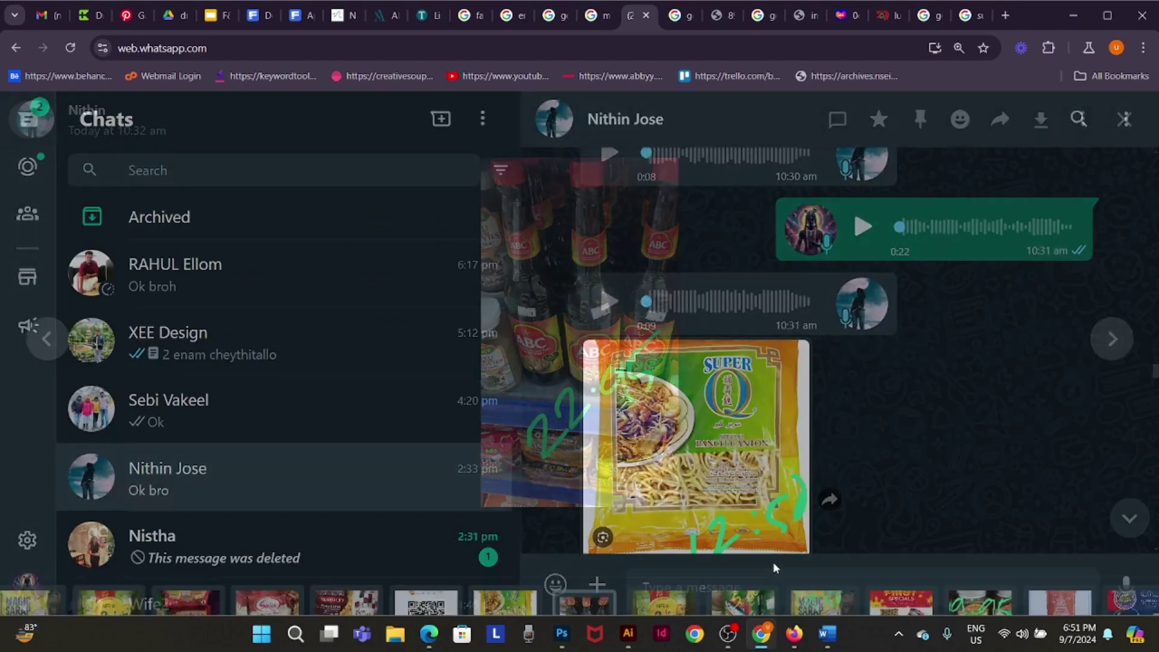
scroll(848, 407, down, 5)
scroll(846, 405, down, 5)
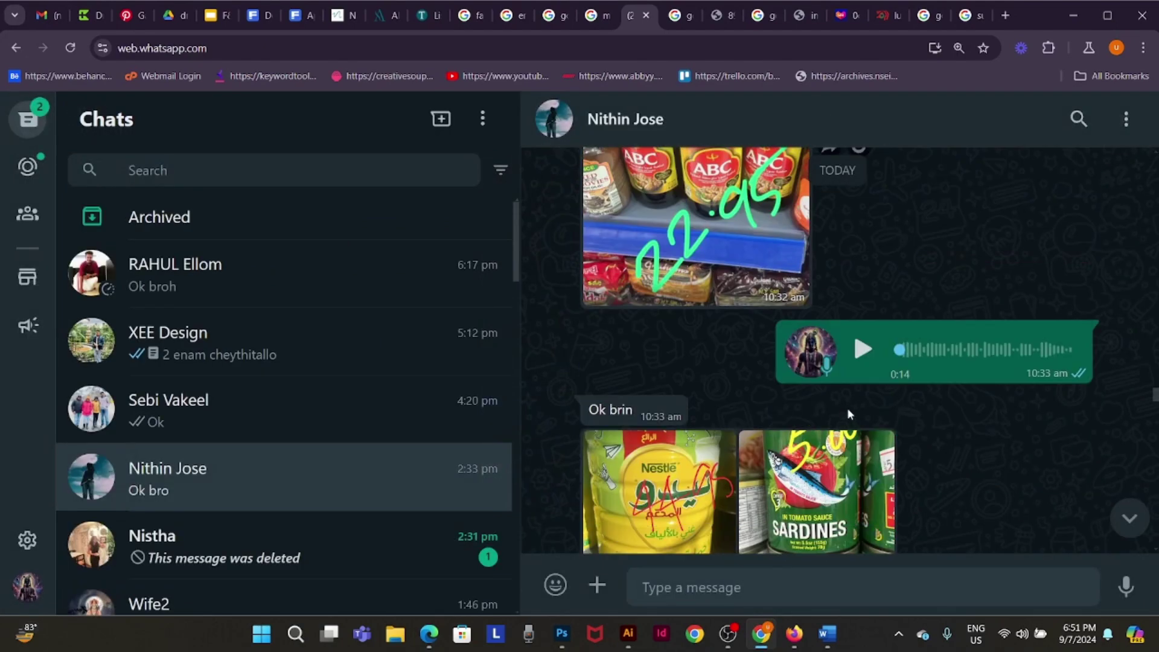
scroll(1012, 262, down, 1)
scroll(976, 360, down, 10)
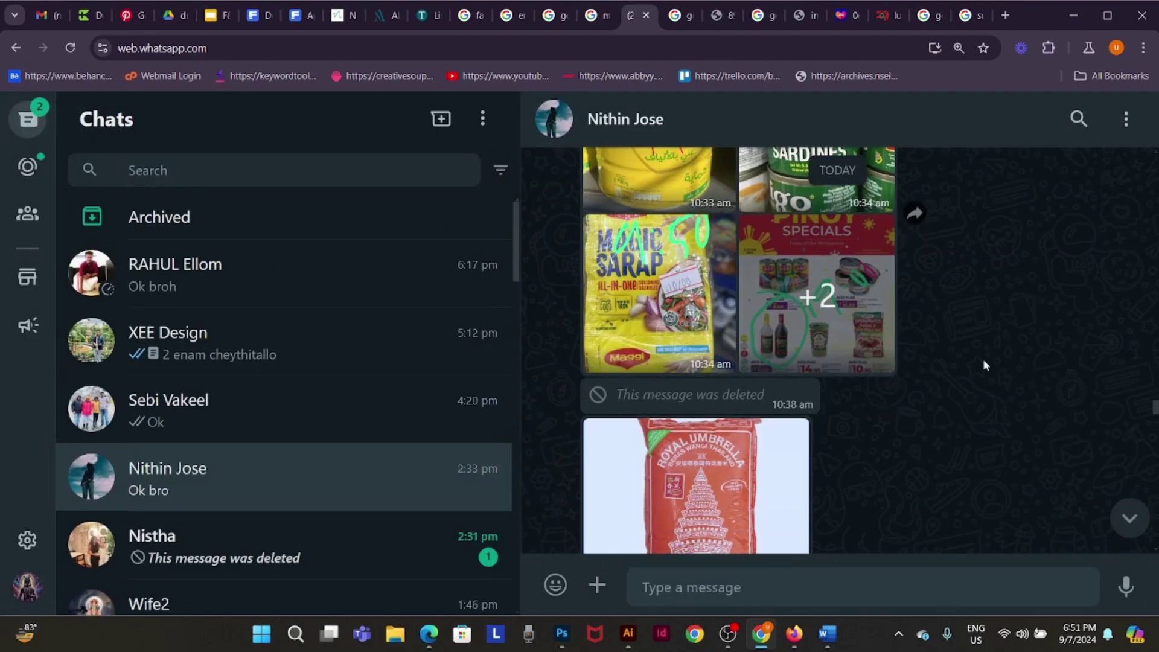
scroll(976, 359, down, 15)
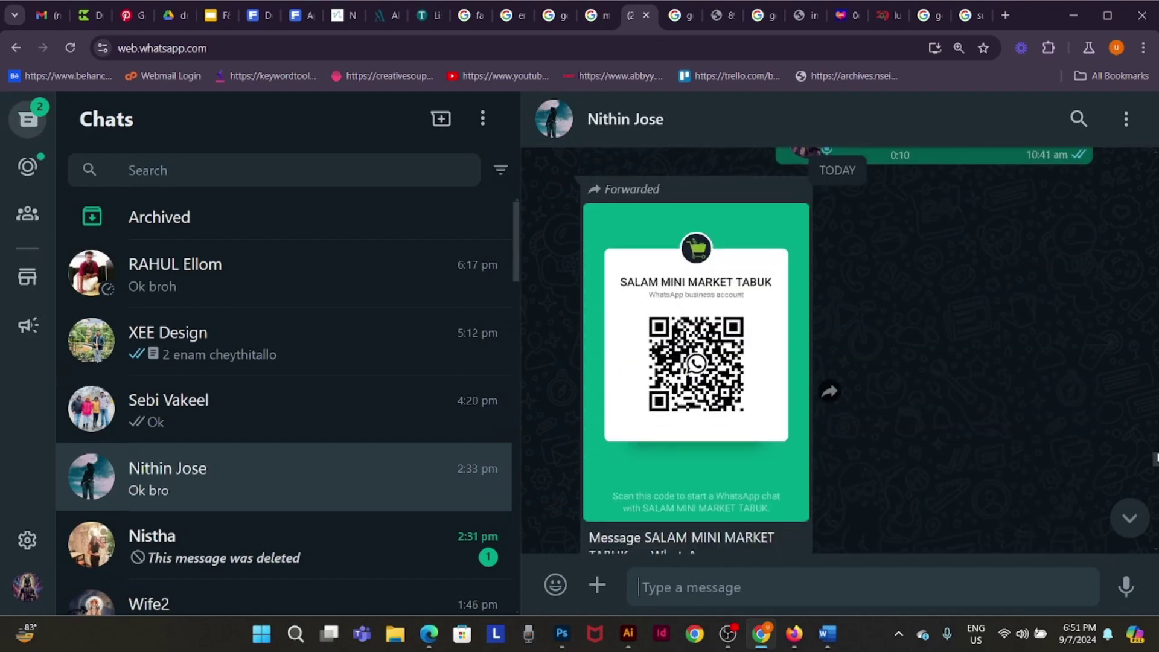
scroll(1146, 401, up, 5)
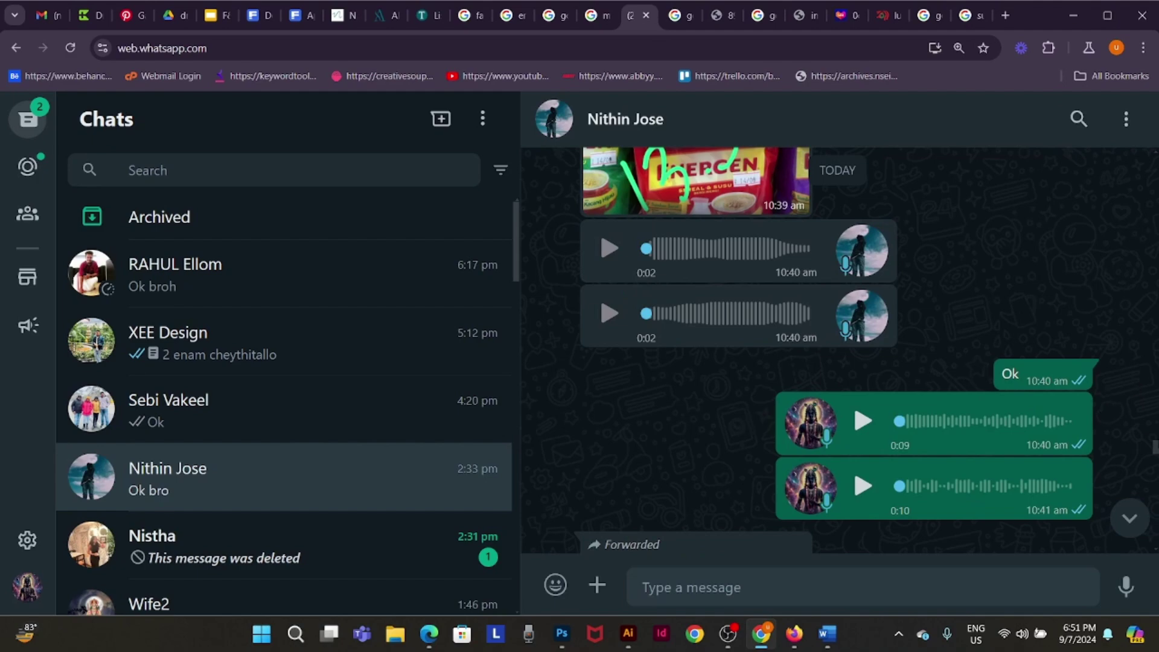
scroll(1154, 399, up, 8)
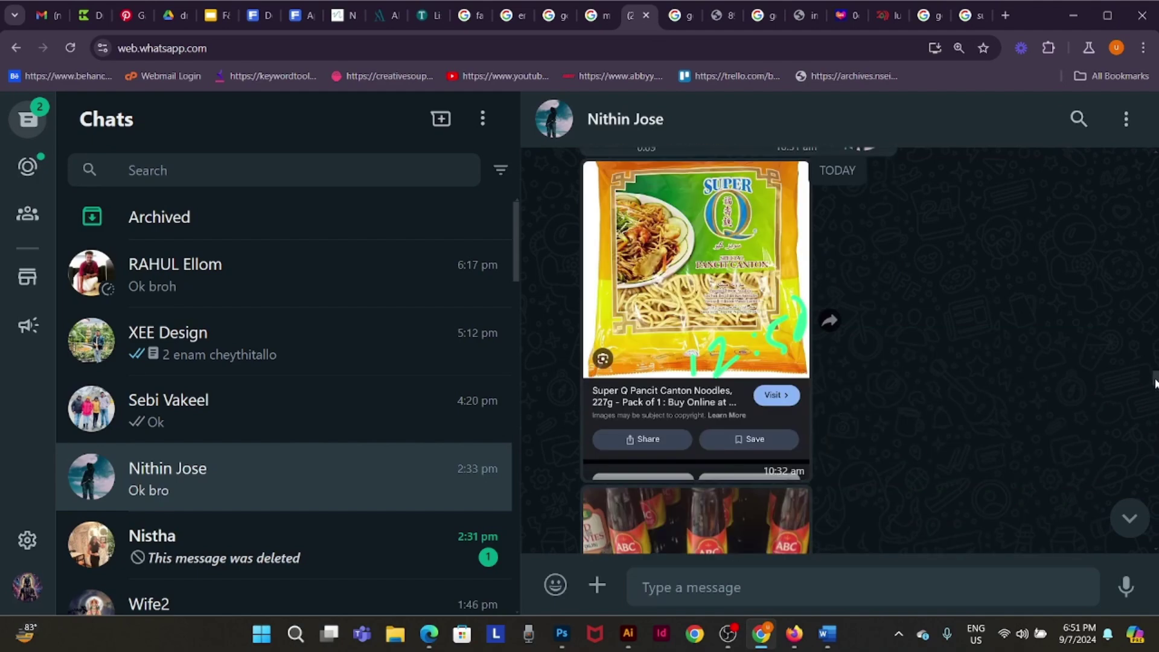
drag(1153, 377, 1117, 417)
scroll(1113, 414, down, 10)
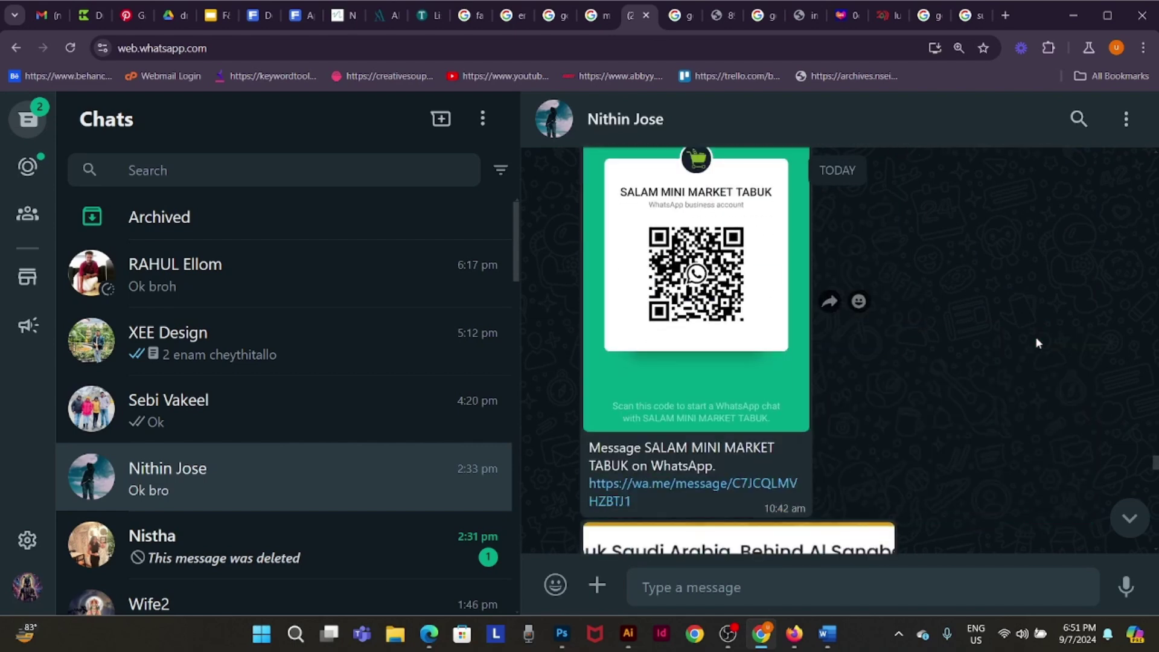
scroll(1035, 342, down, 5)
scroll(1034, 336, down, 2)
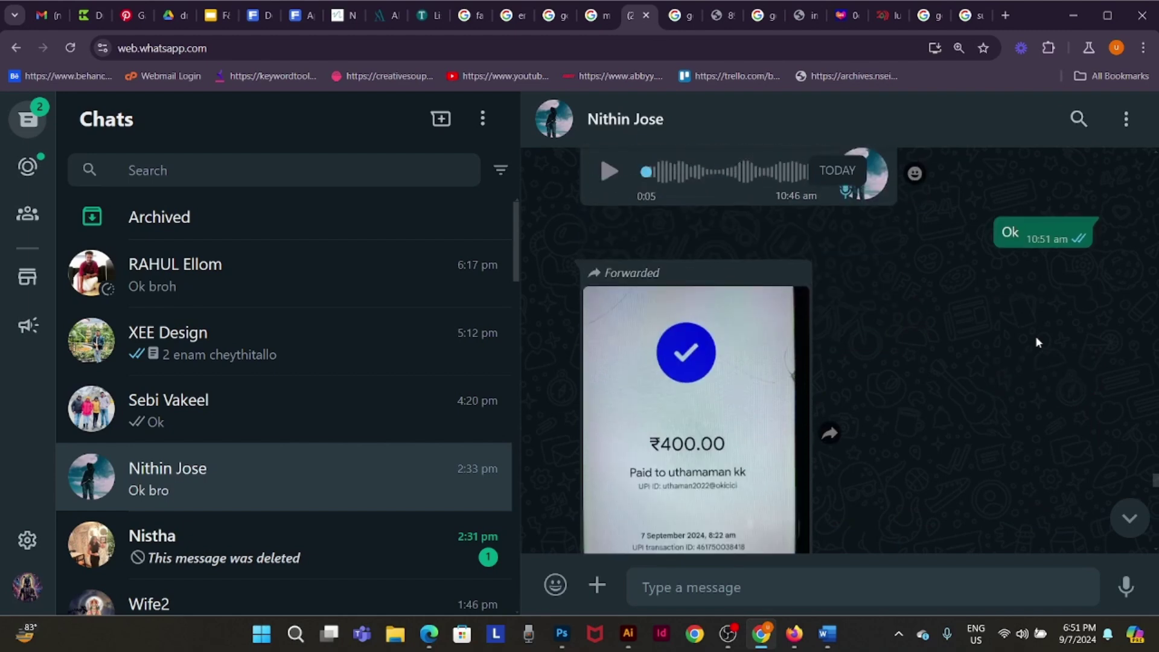
- Copy the Salam Mini Market Tabuk QR code image from the chat and paste it into the poster in Photoshop
scroll(1034, 330, up, 5)
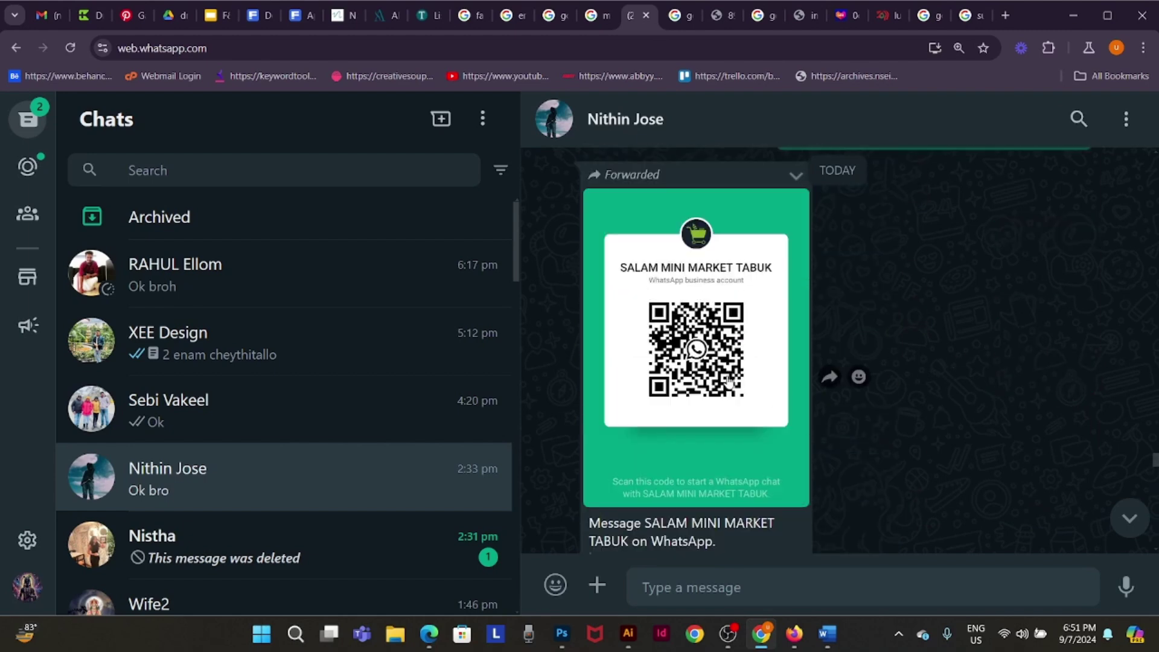
click(715, 348)
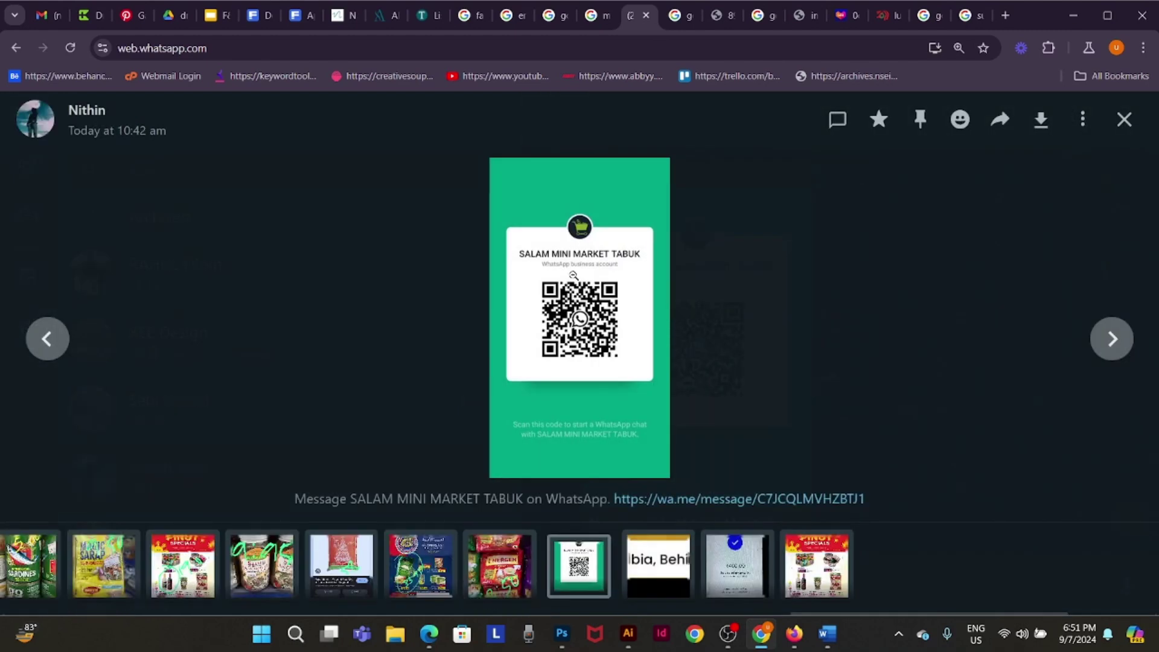
click(572, 275)
right_click(574, 277)
click(630, 331)
key(alt+Tab)
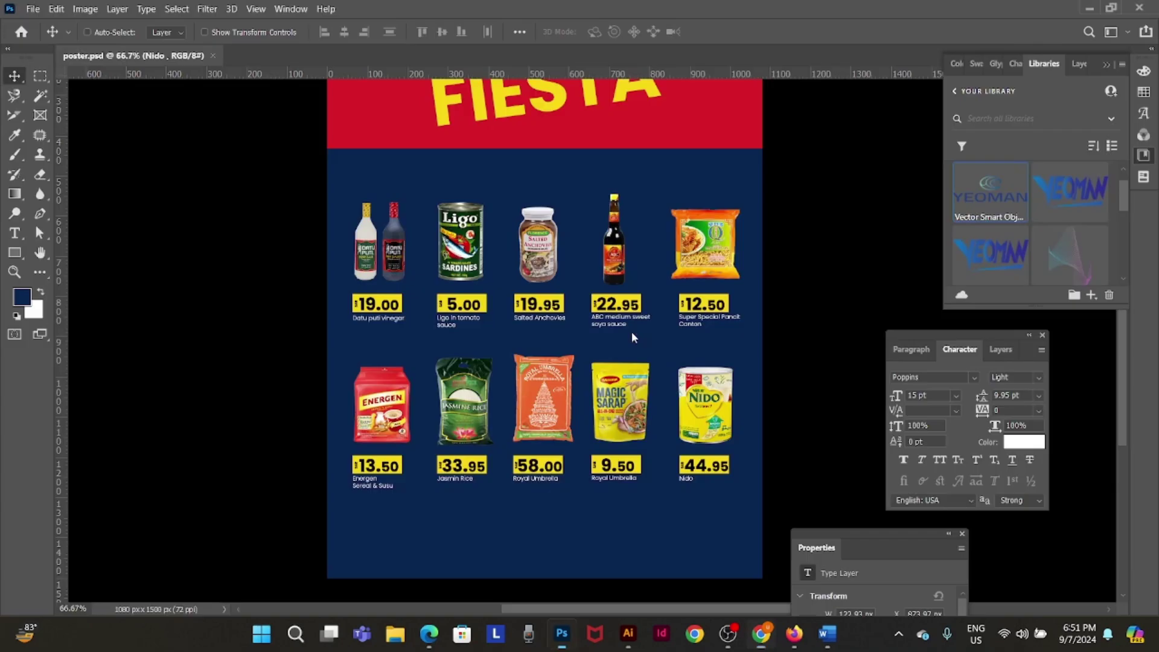
key(ctrl+v)
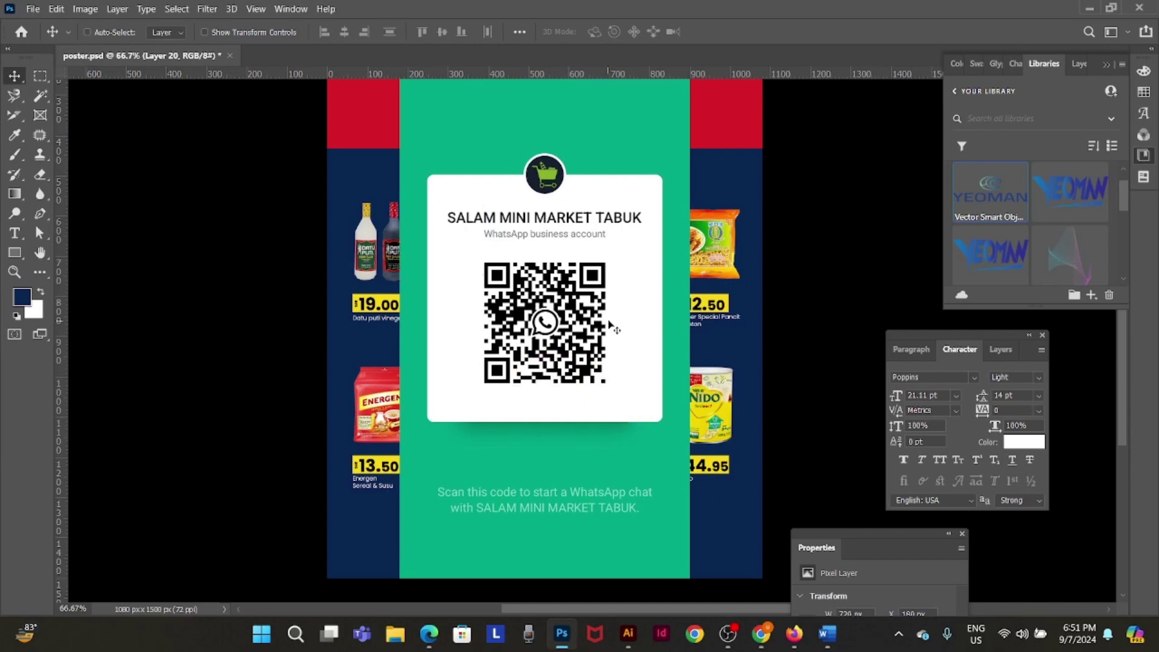
- Marquee-select the QR code in the pasted image and remove everything around it
key(m)
scroll(518, 273, up, 1)
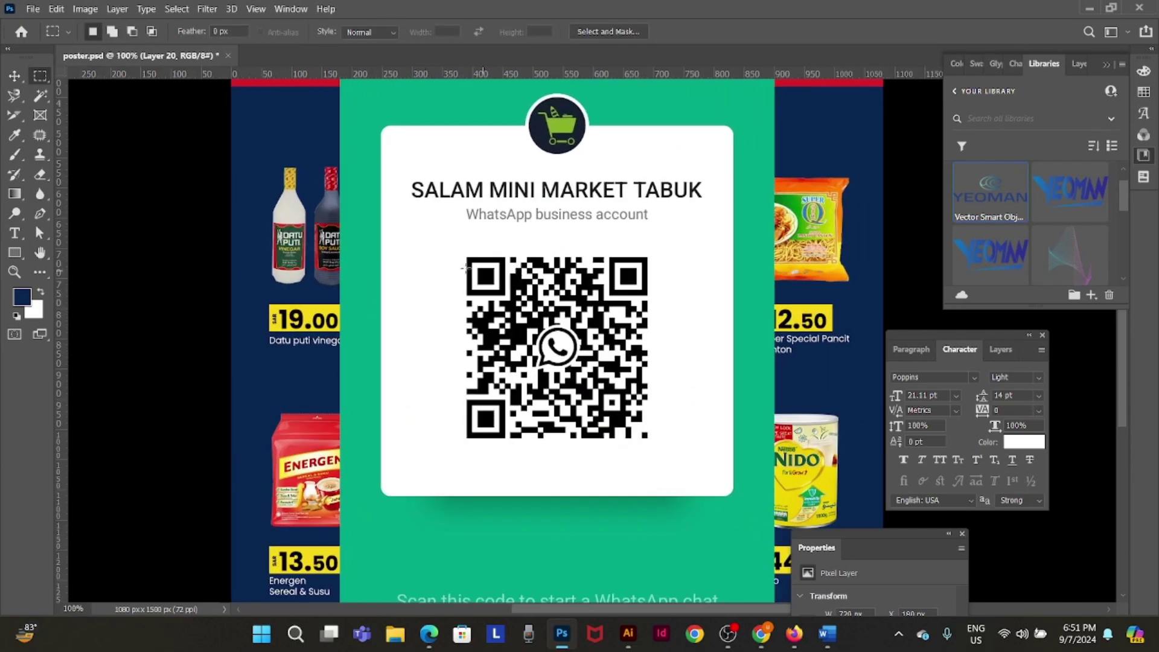
drag(460, 250, 654, 446)
key(ctrl+x)
key(Delete)
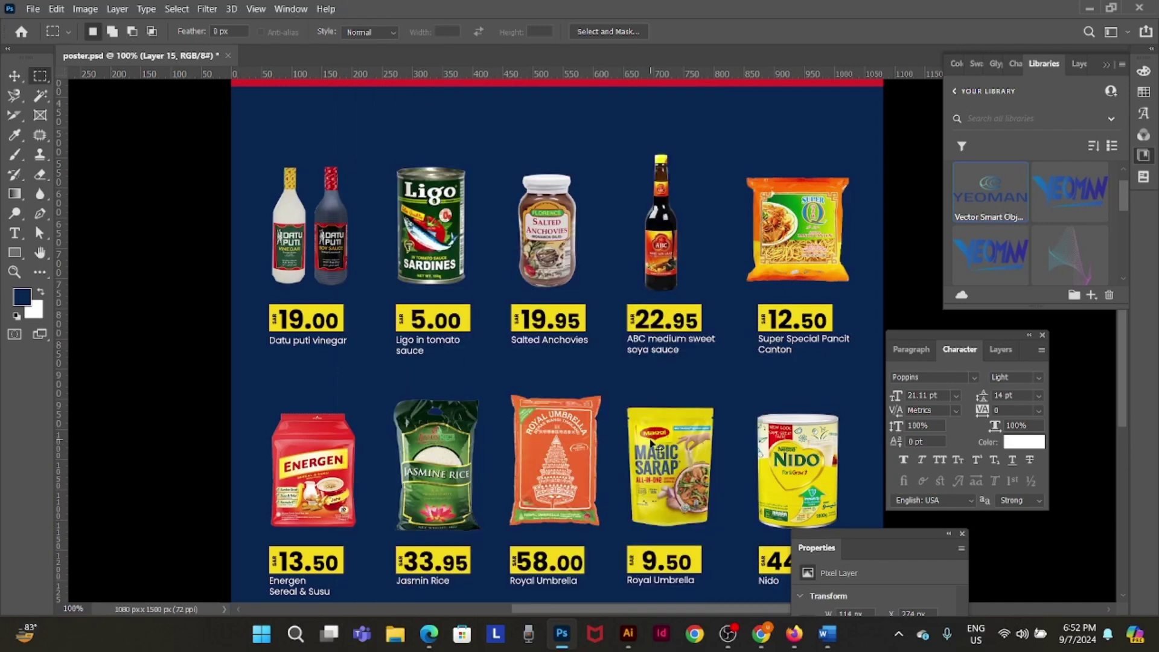
key(ctrl+z)
- Scale the QR code down to about 131 px wide and place it in the poster's lower-left corner, below the Energen caption
key(ctrl+minus)
key(ctrl+minus)
key(v)
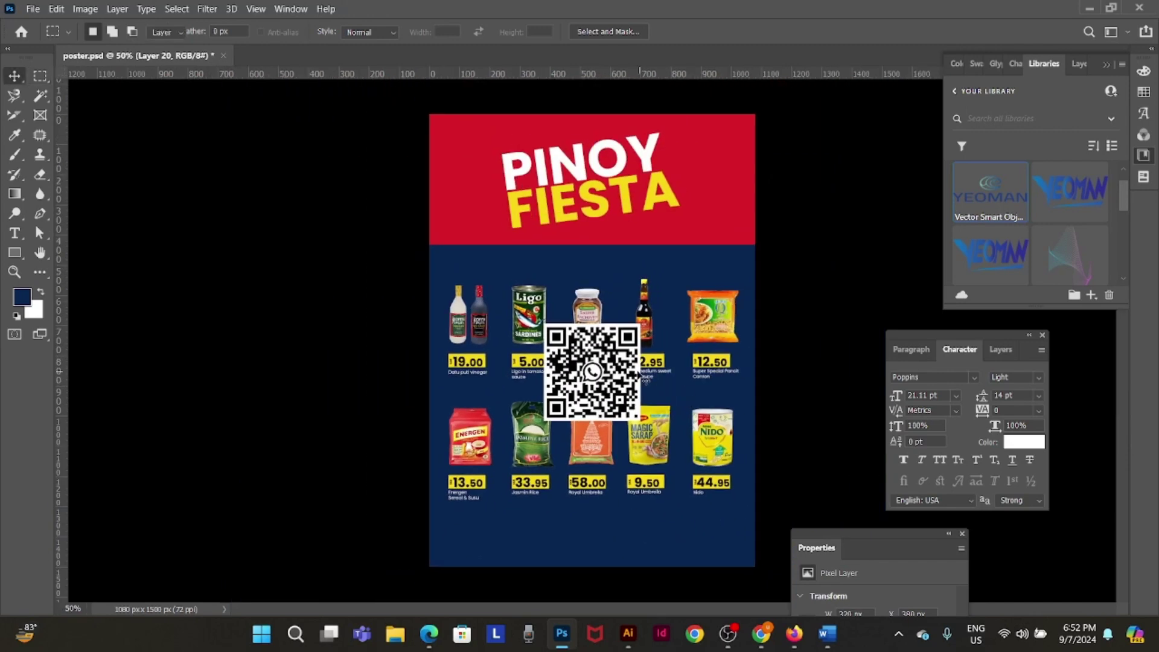
drag(631, 365, 561, 515)
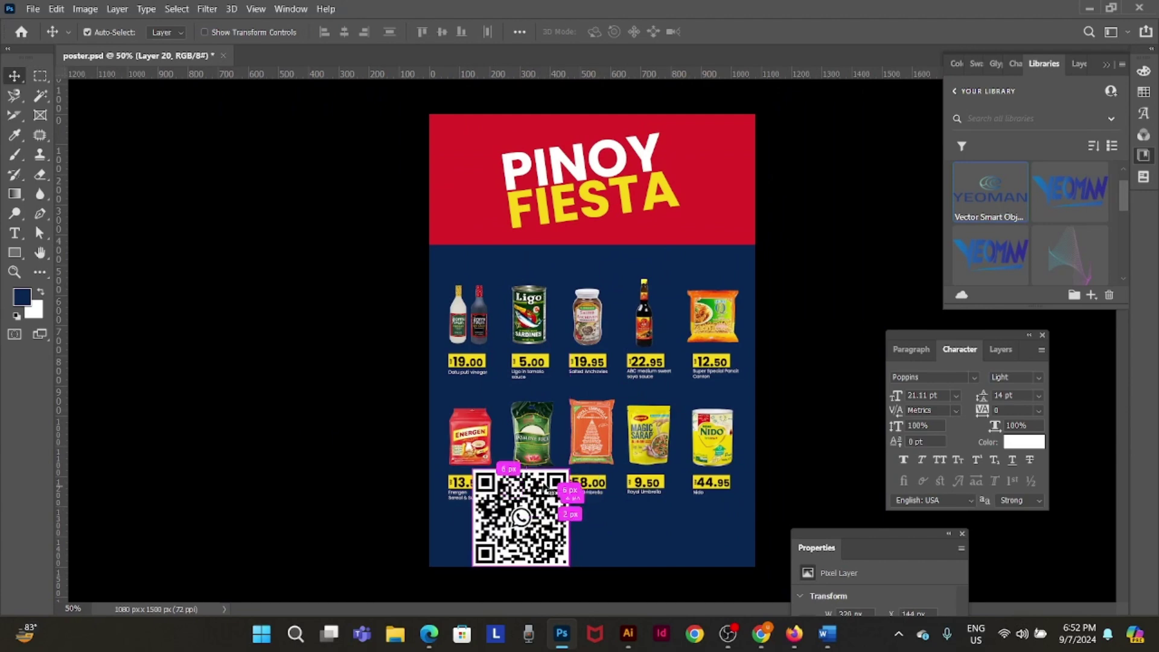
key(ctrl+t)
drag(568, 470, 527, 511)
drag(530, 566, 501, 547)
key(Return)
key(shift+Left)
key(shift+Left)
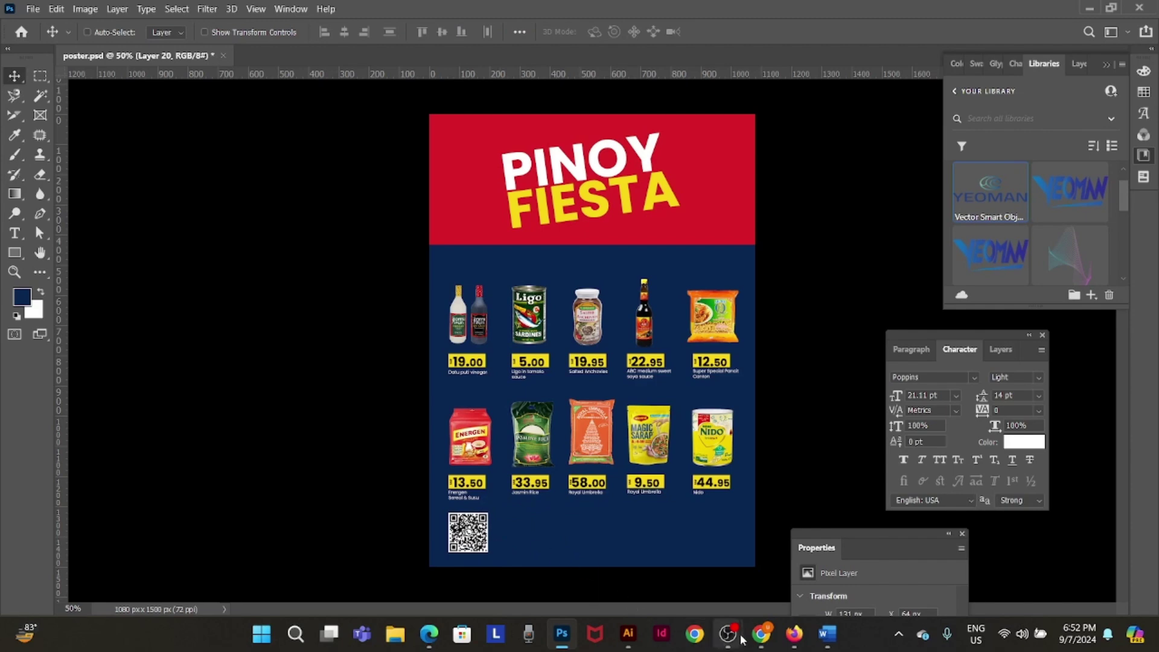
- Switch back to WhatsApp in Chrome and examine the shared pictures for the shop's location, sign and supermarket logo reference
click(759, 634)
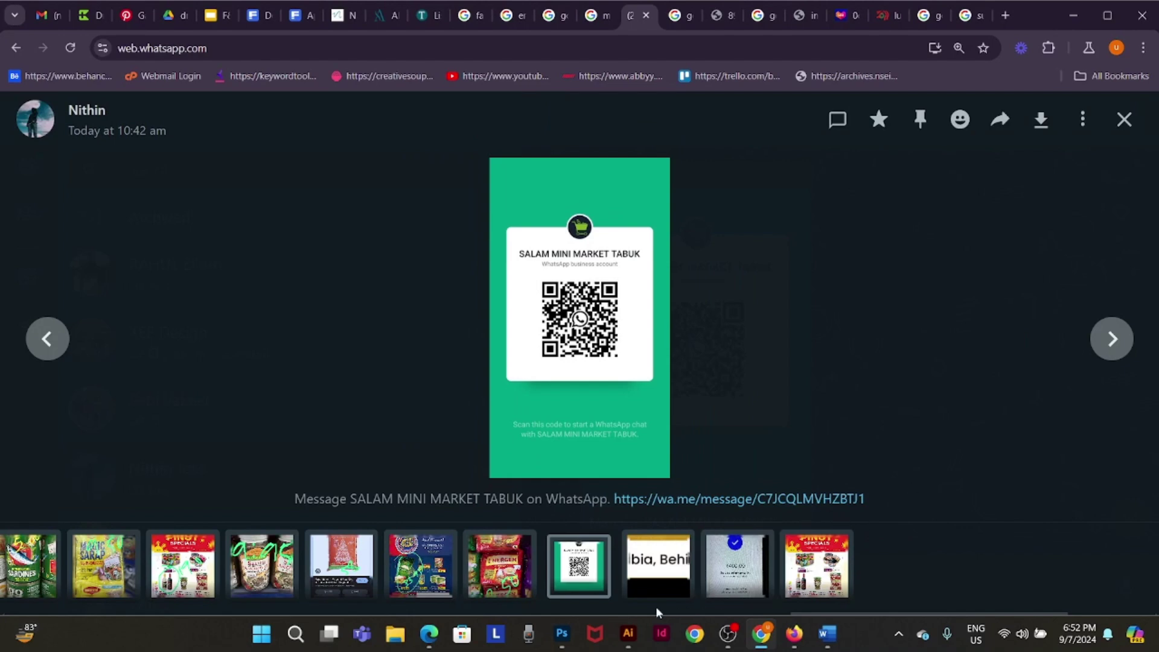
click(635, 578)
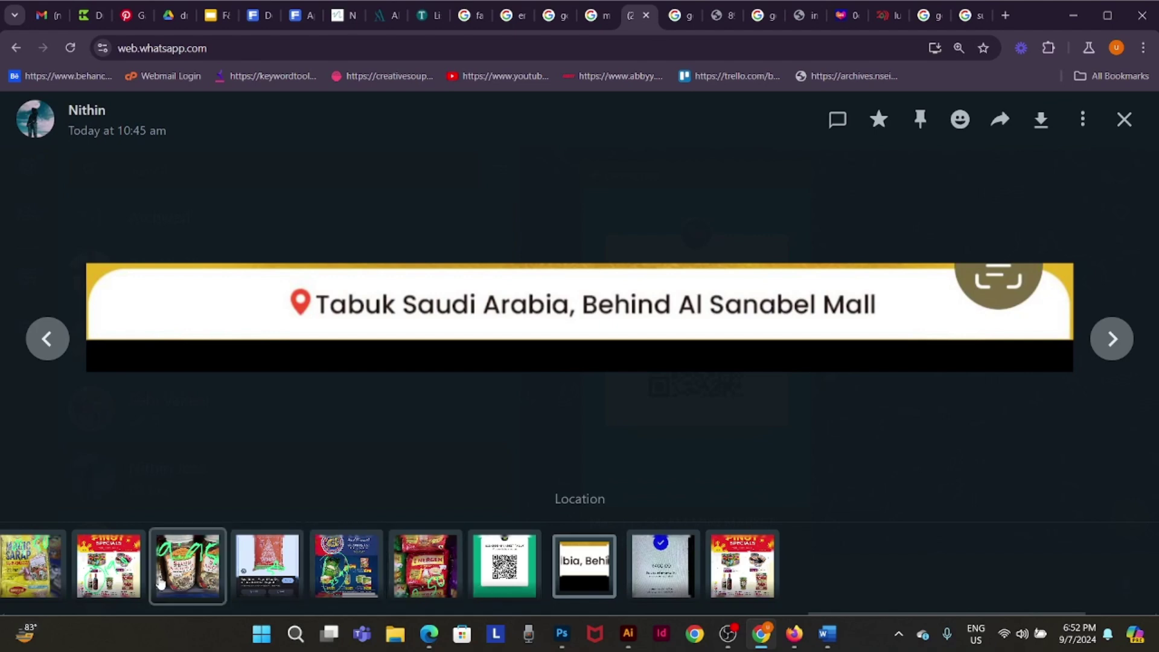
click(161, 582)
click(168, 588)
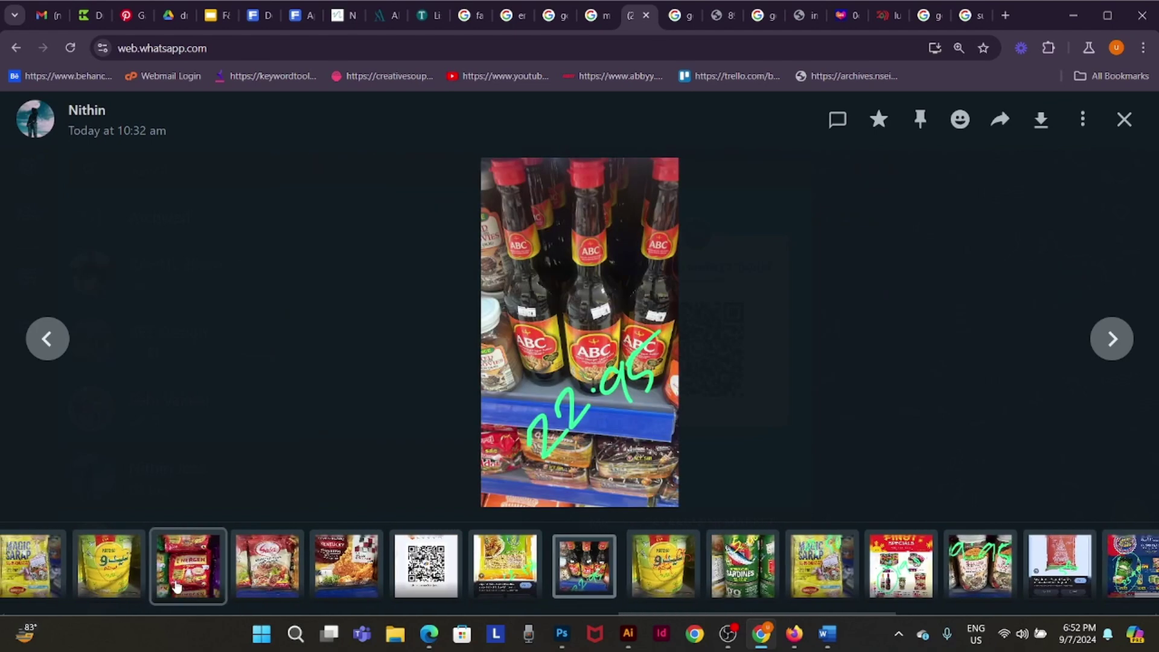
click(184, 586)
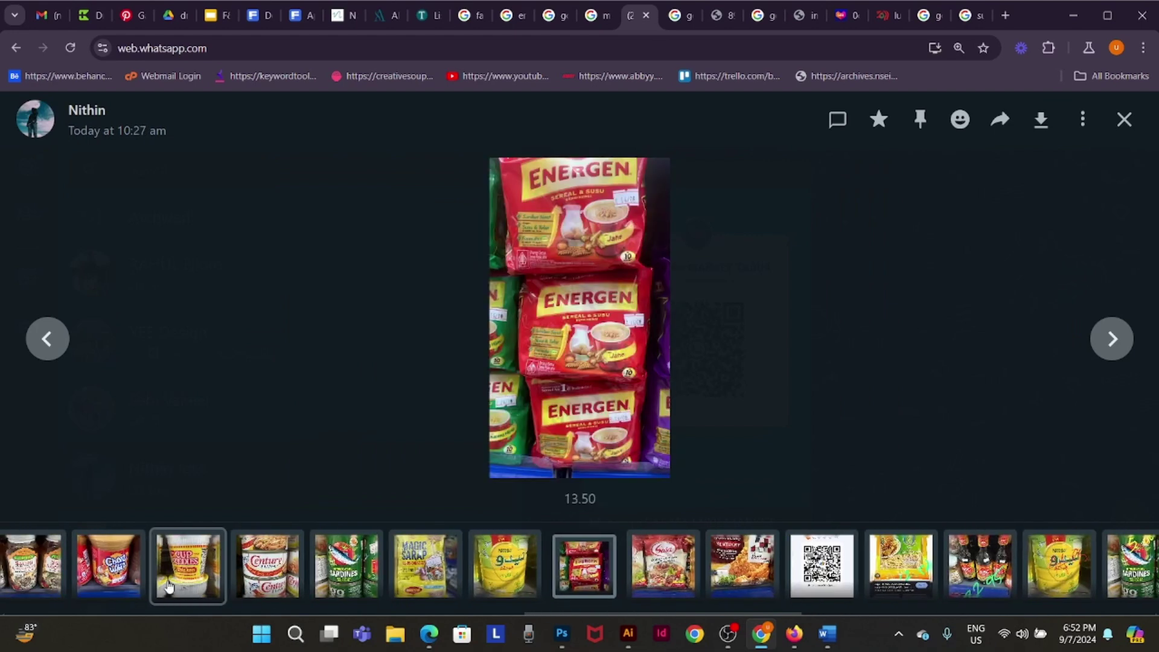
click(124, 579)
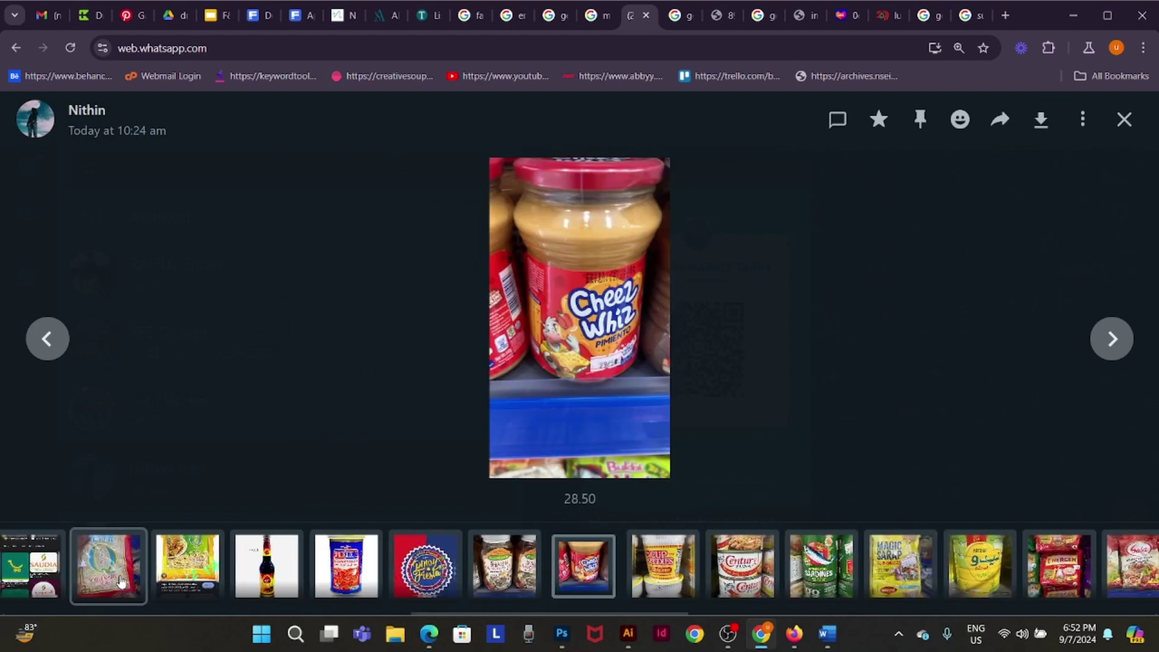
click(123, 580)
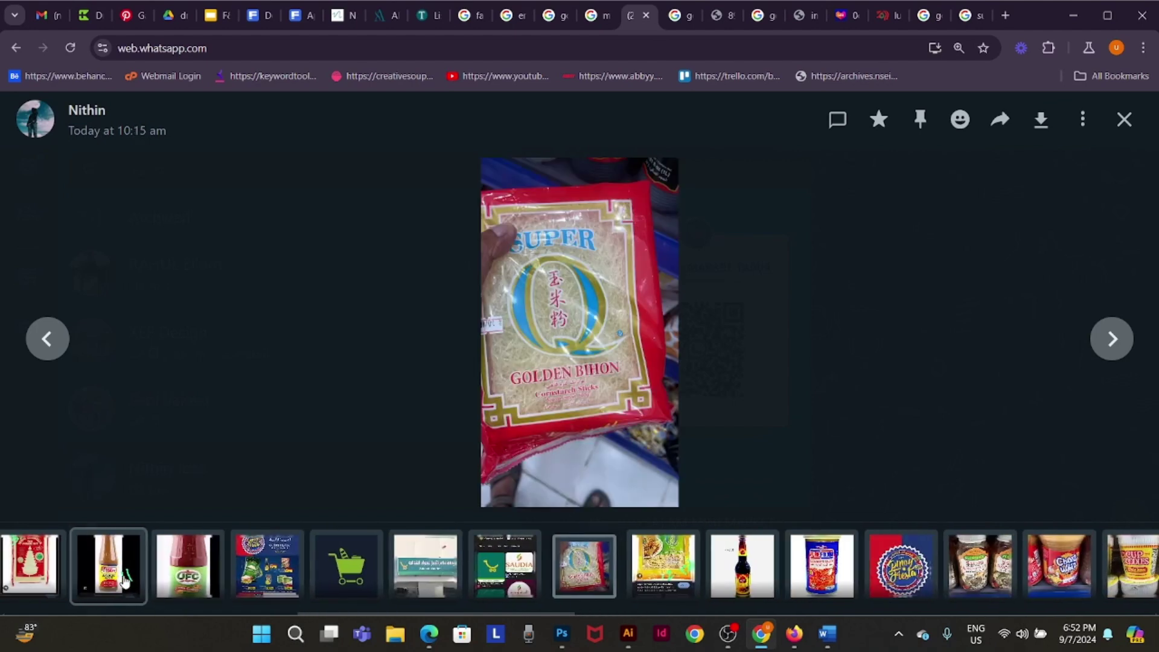
click(127, 581)
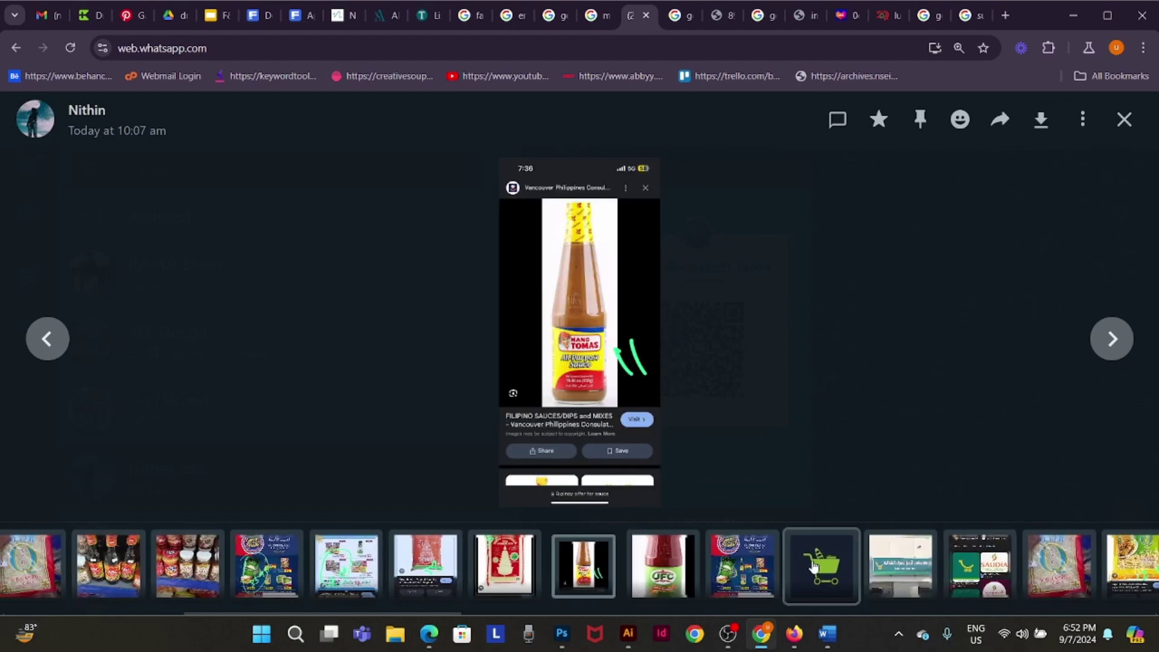
click(864, 552)
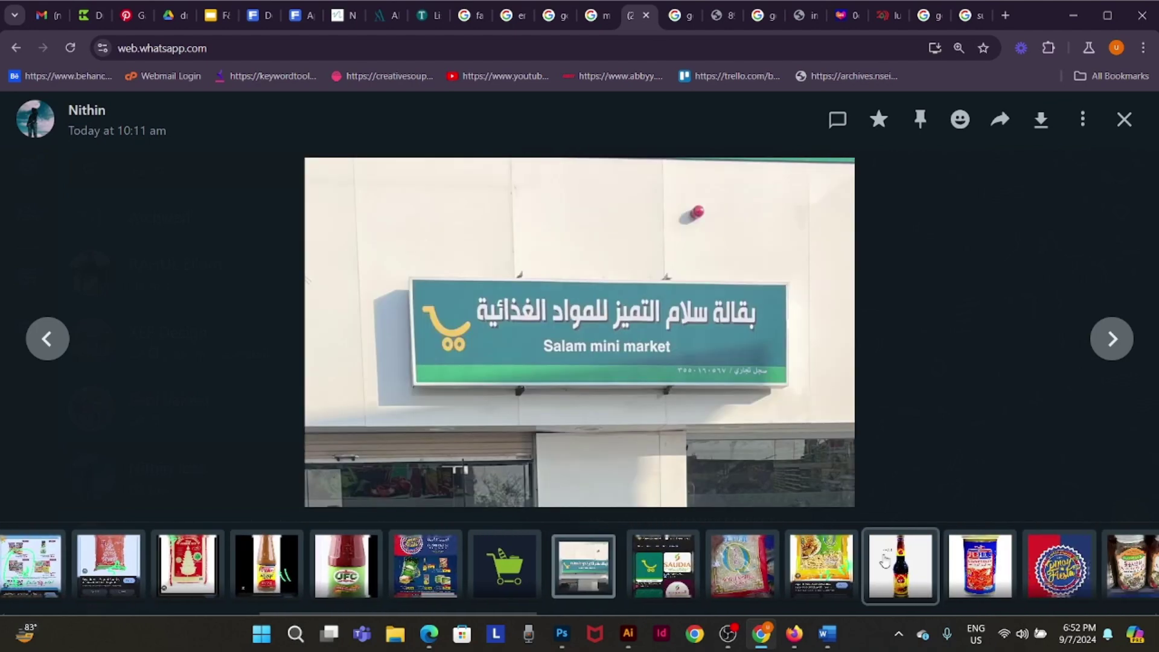
click(668, 578)
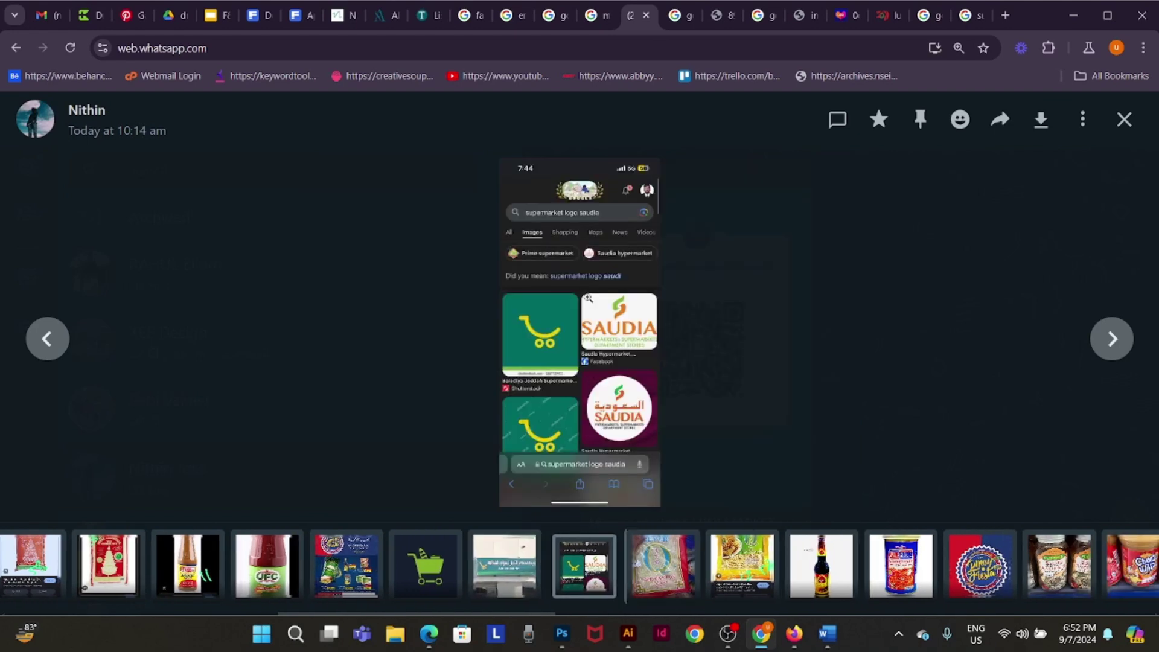
click(588, 298)
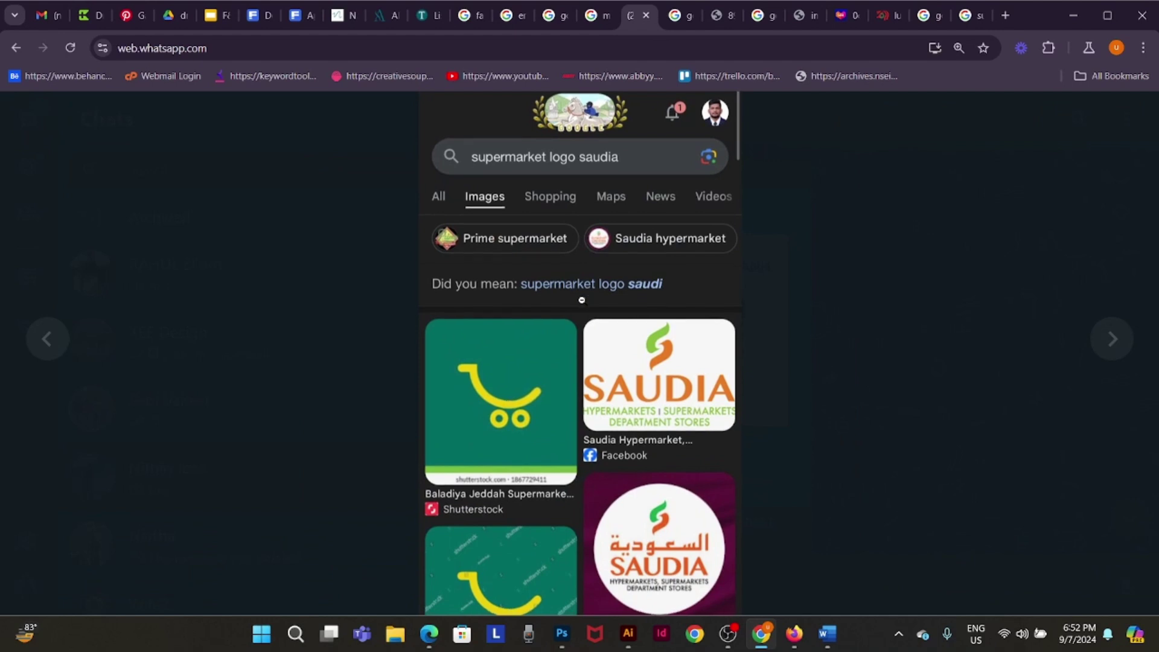
click(581, 300)
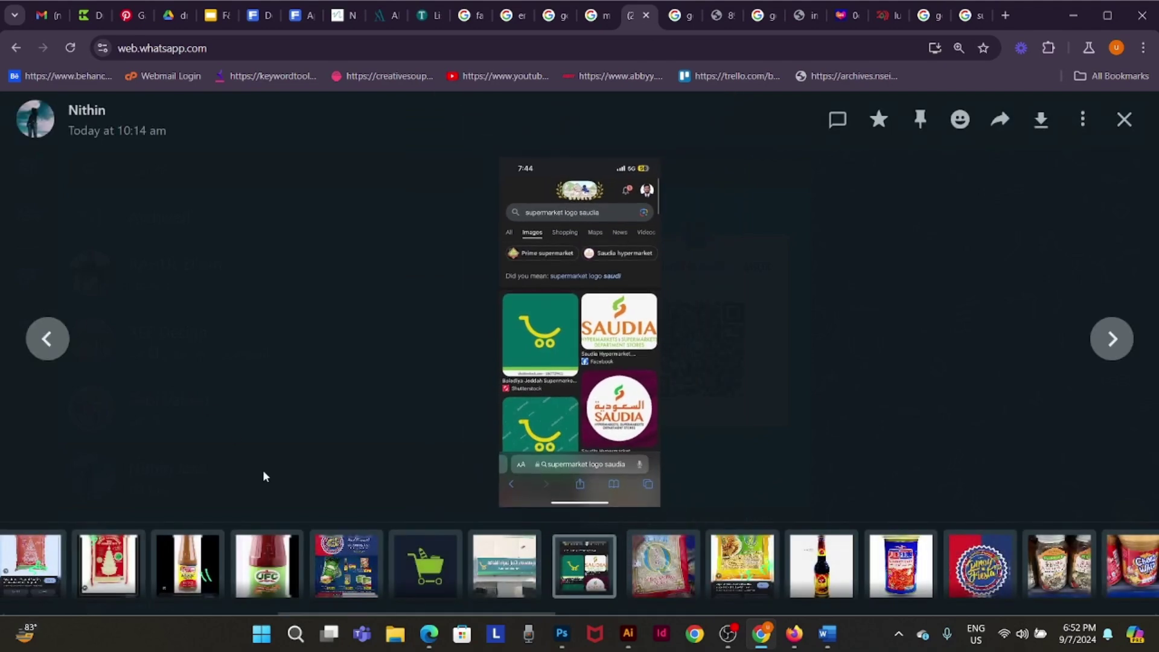
- Open the photo of the Salam mini market shop sign at enlarged size and copy the image
click(492, 567)
click(637, 327)
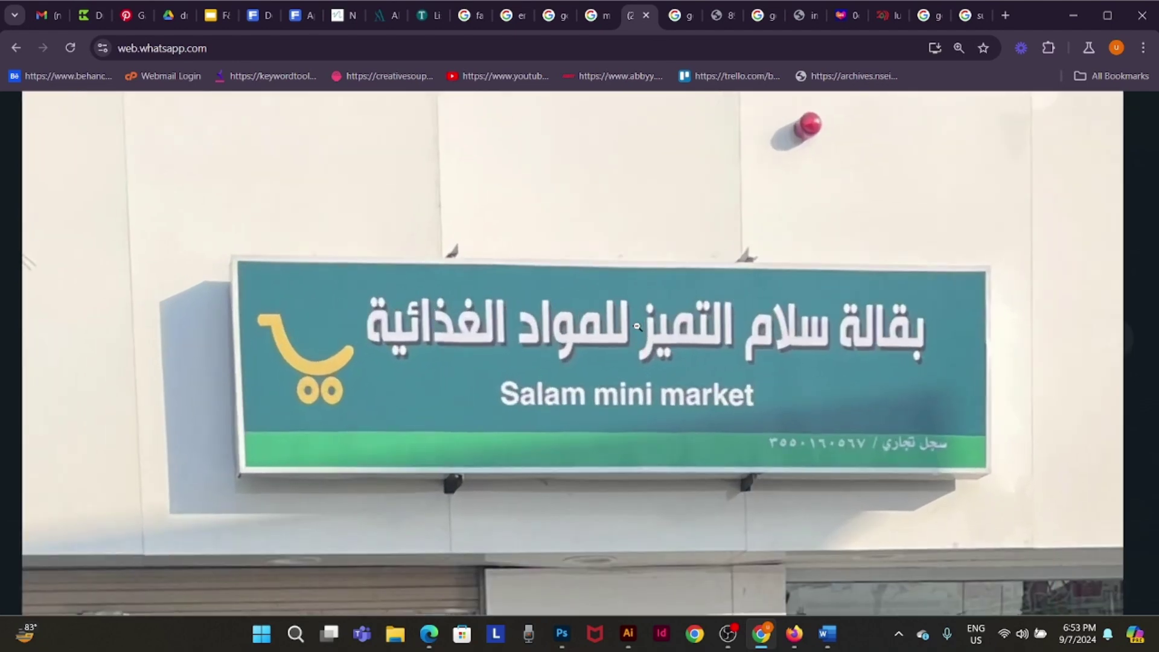
right_click(637, 327)
click(703, 389)
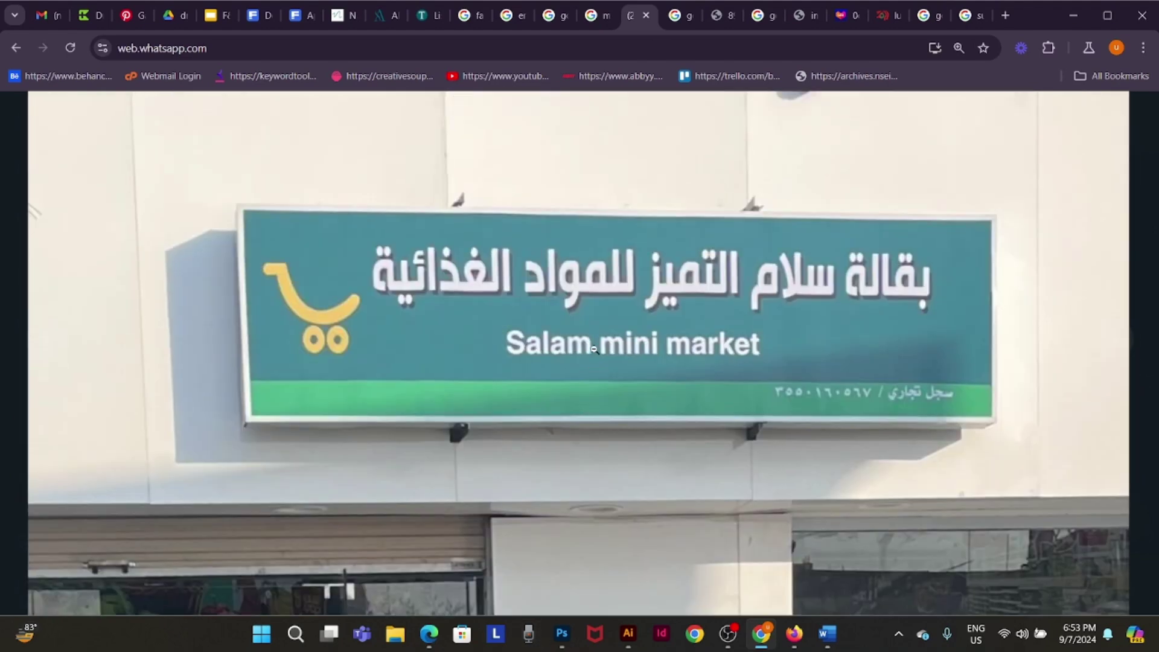
- Copy the Salam mini market sign photo, switch to Photoshop, paste it into the poster and shift it so the whole sign is in view
right_click(594, 342)
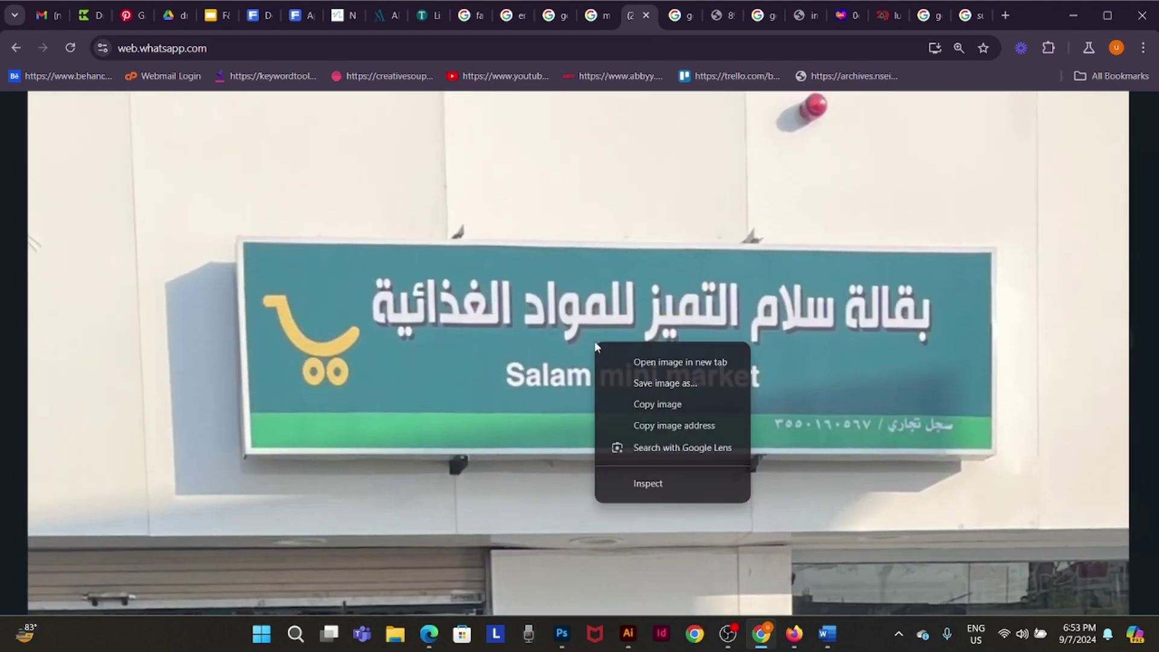
click(672, 411)
key(alt+Tab)
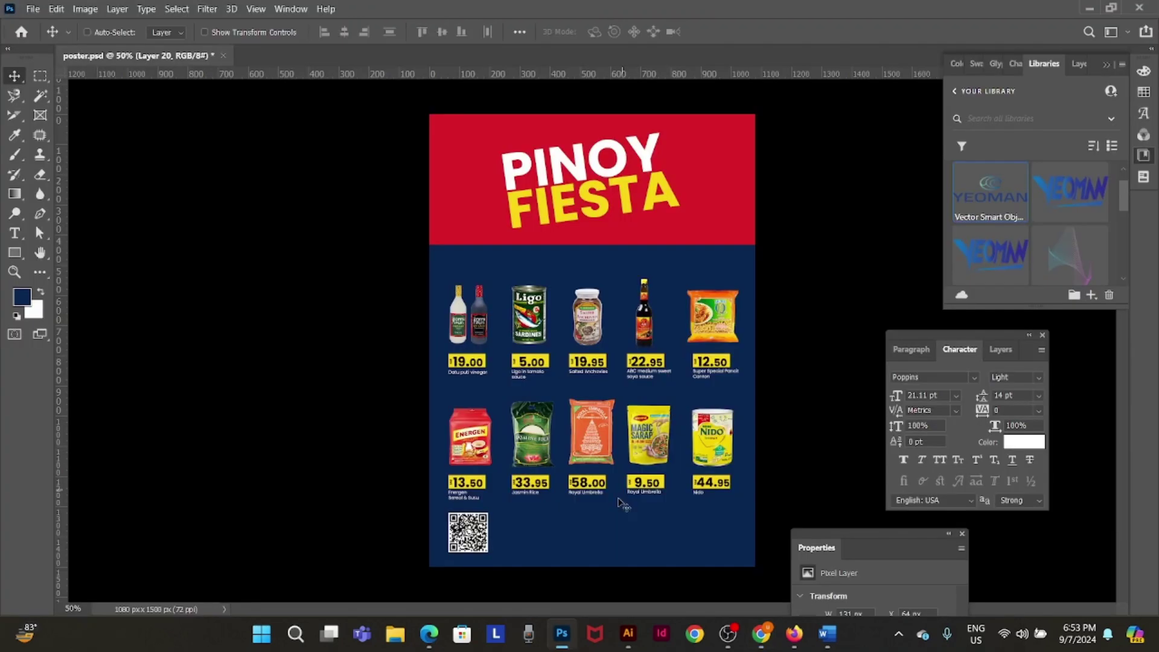
key(ctrl+v)
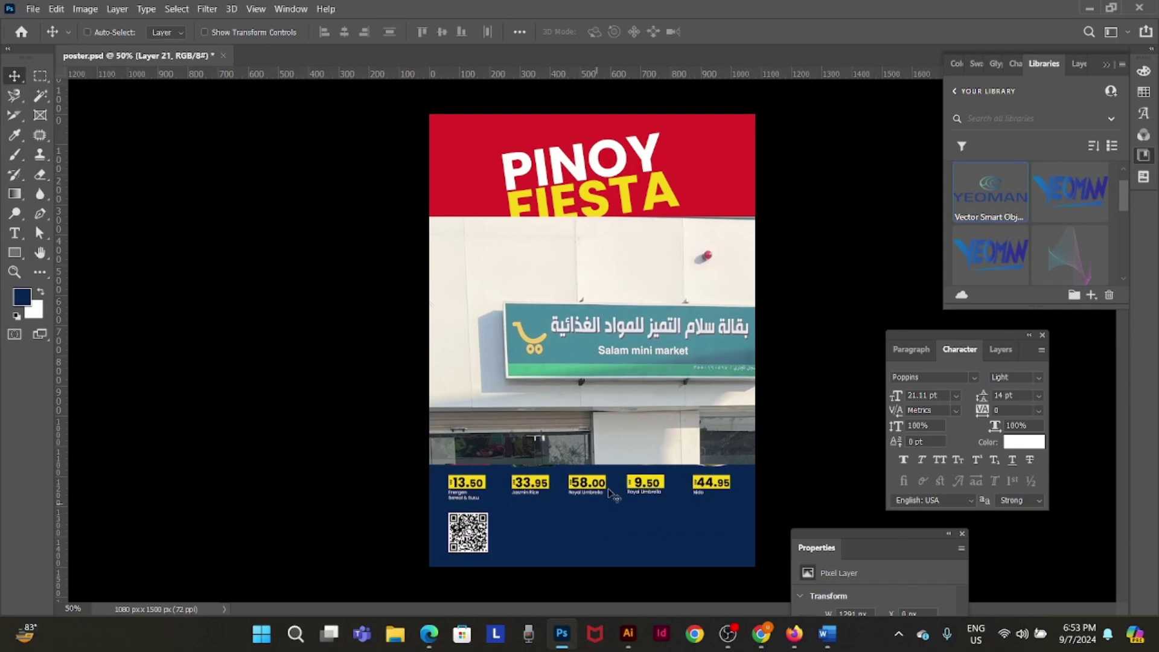
drag(660, 344, 603, 358)
- Marquee-select the sign's cart, Arabic name and Salam mini market text, cut out this area about 843 px wide, and discard the remaining photo
key(m)
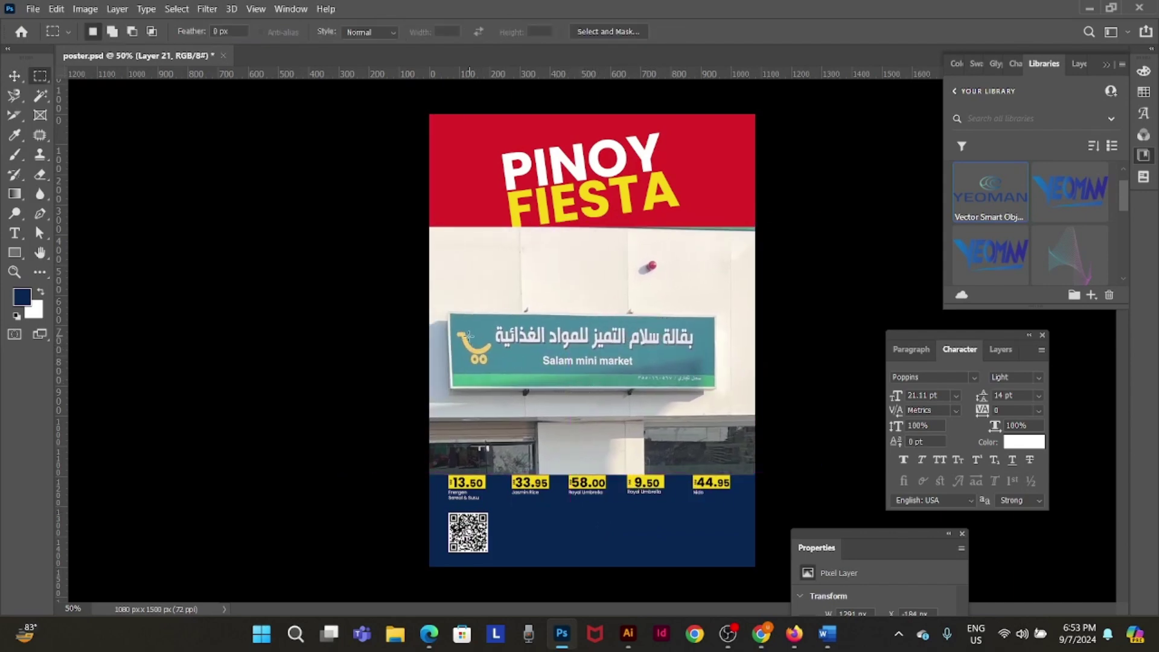
drag(452, 314, 707, 371)
key(alt+shift+ctrl+v)
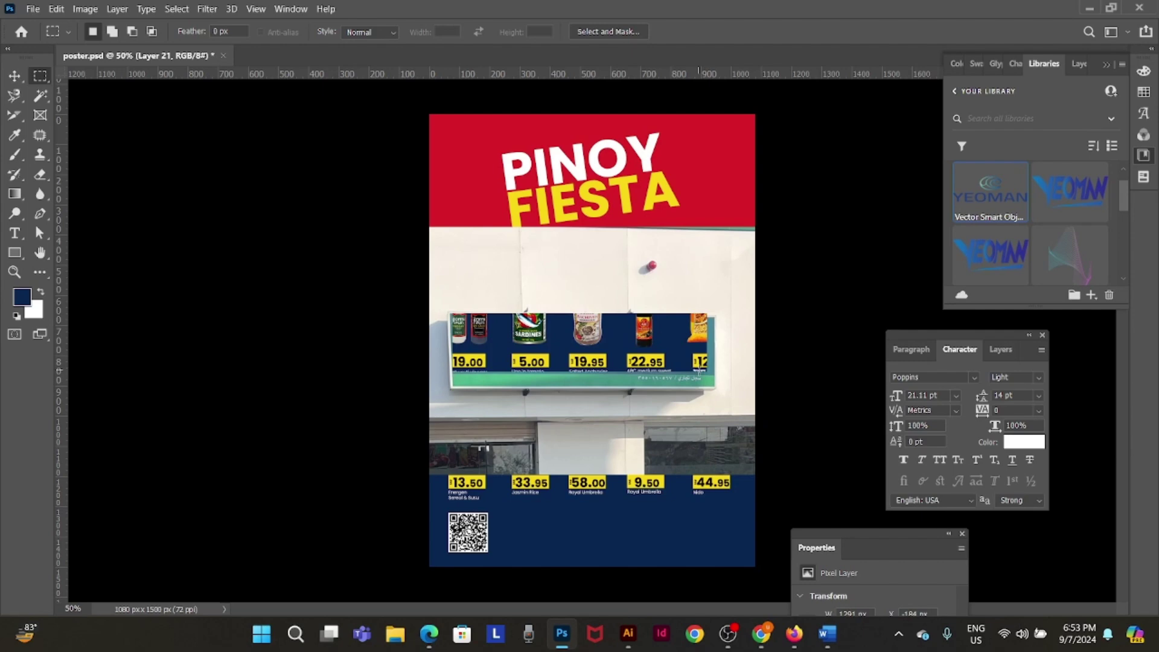
key(Delete)
key(ctrl+v)
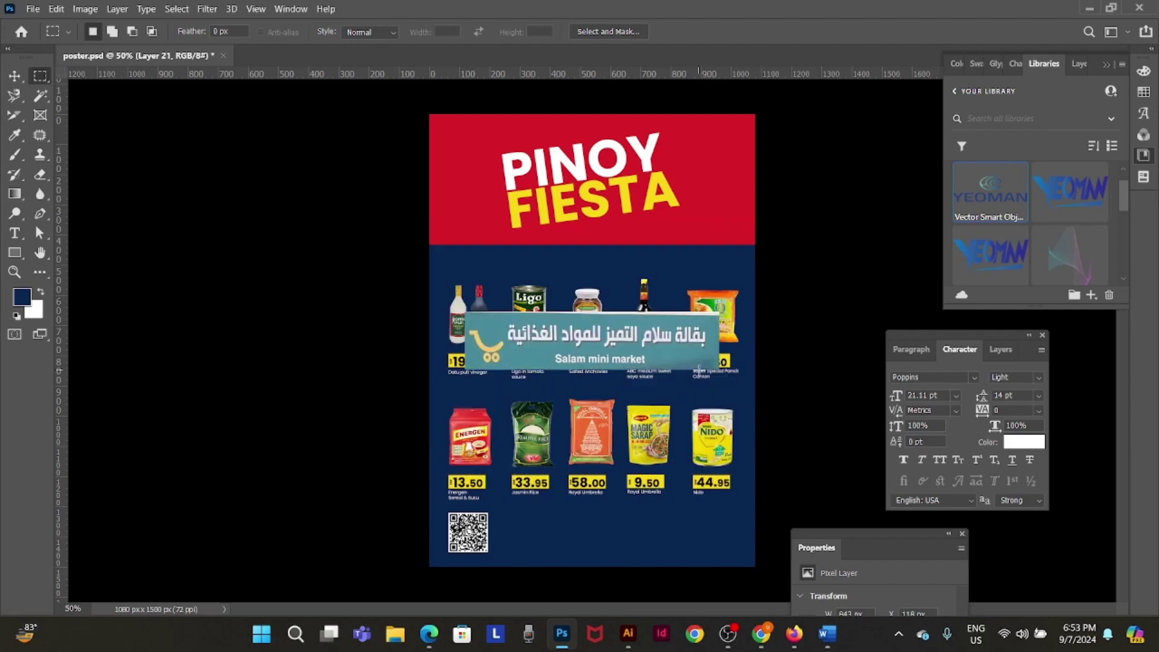
- Move the cropped sign to the bottom of the poster, beside the QR code and below the second product row
key(v)
drag(698, 334, 729, 529)
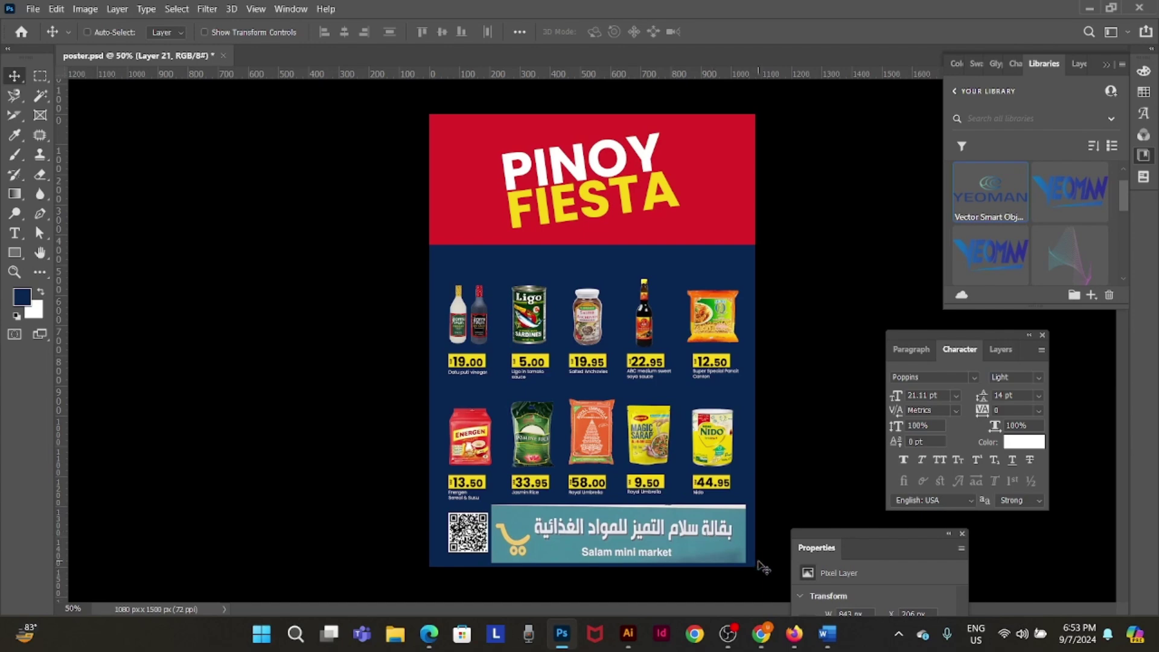
scroll(638, 537, up, 1)
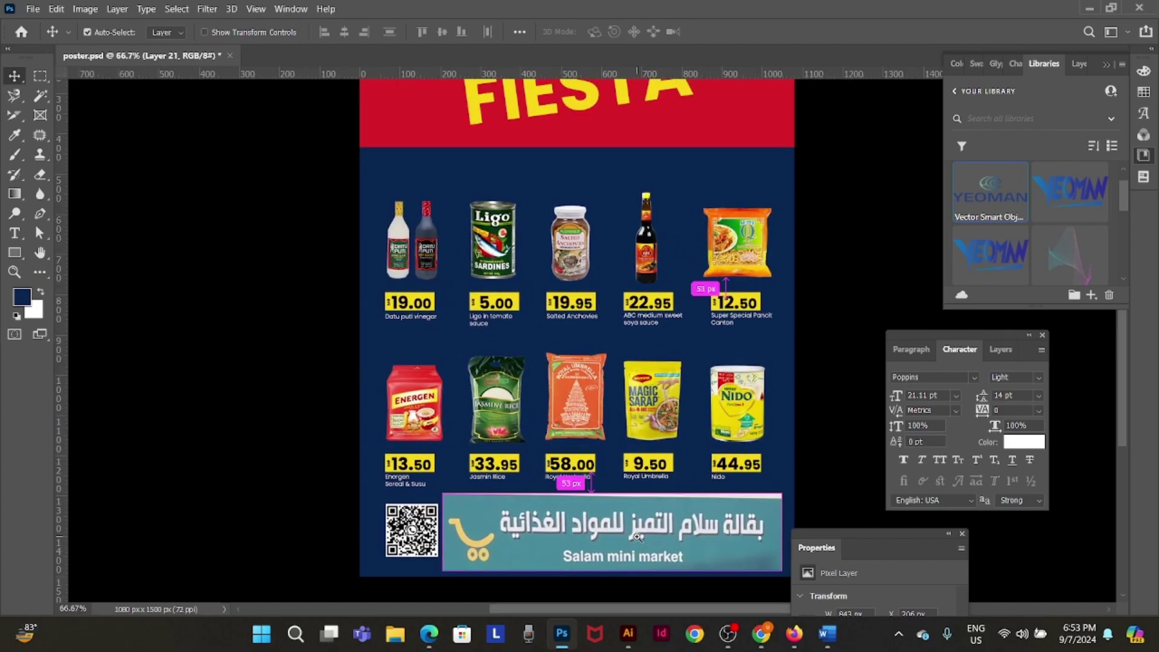
- Switch back to WhatsApp in Chrome and examine the shared pictures, enlarging the supermarket logo search screenshot to read its search phrase
key(alt+Tab)
click(693, 522)
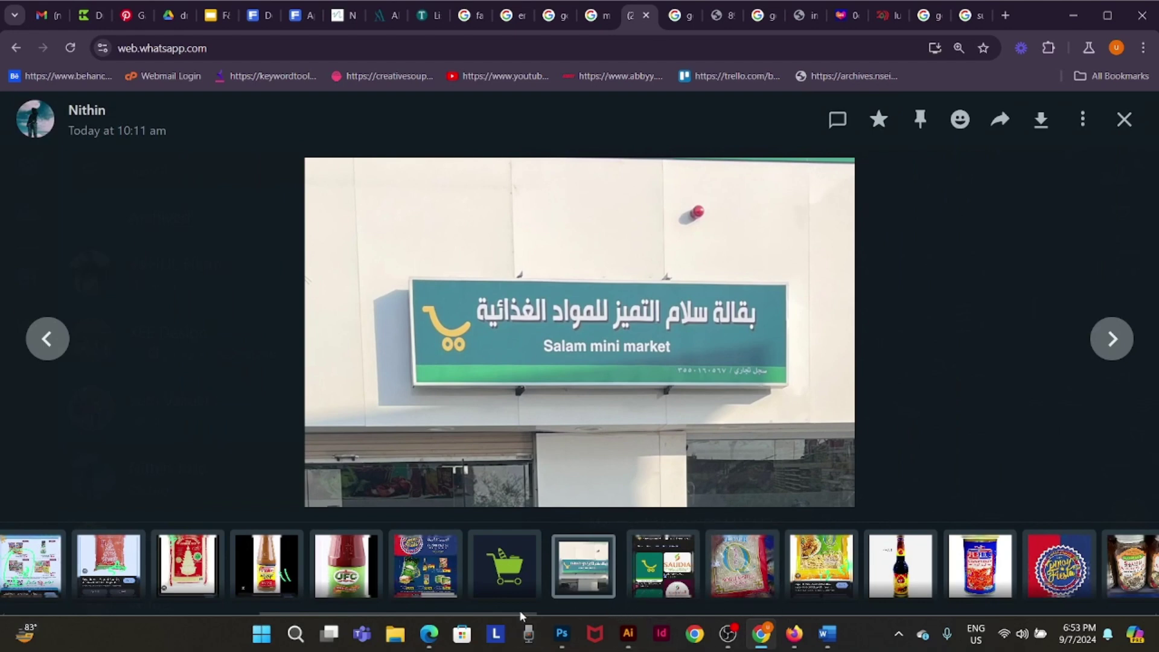
drag(520, 610, 591, 612)
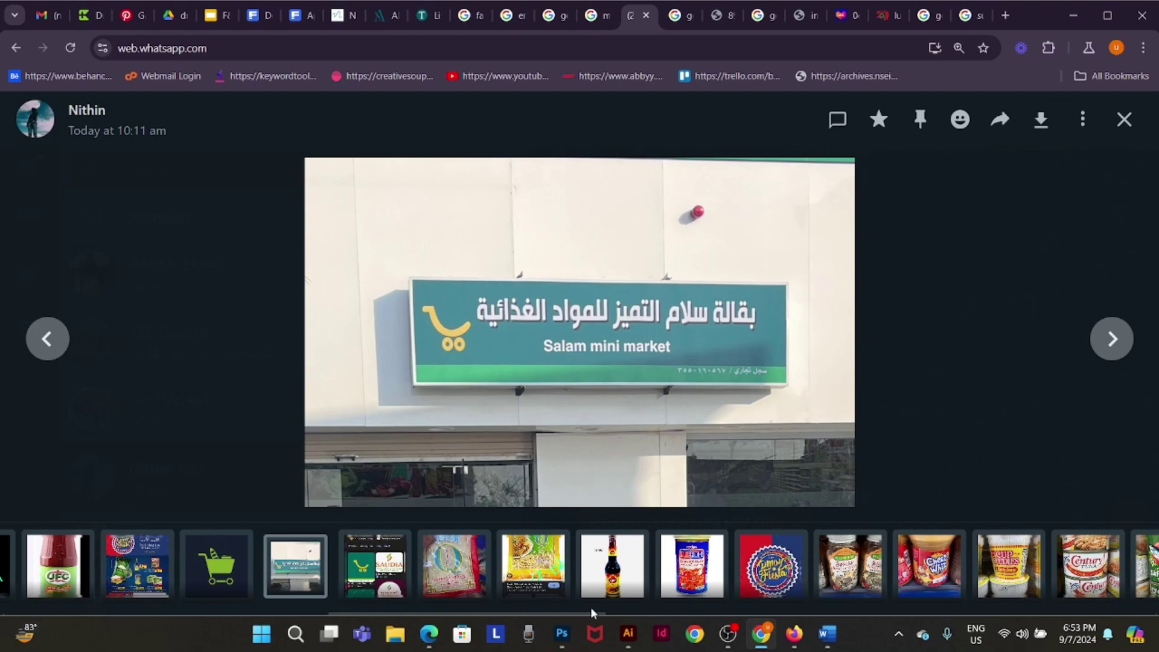
drag(592, 612, 594, 612)
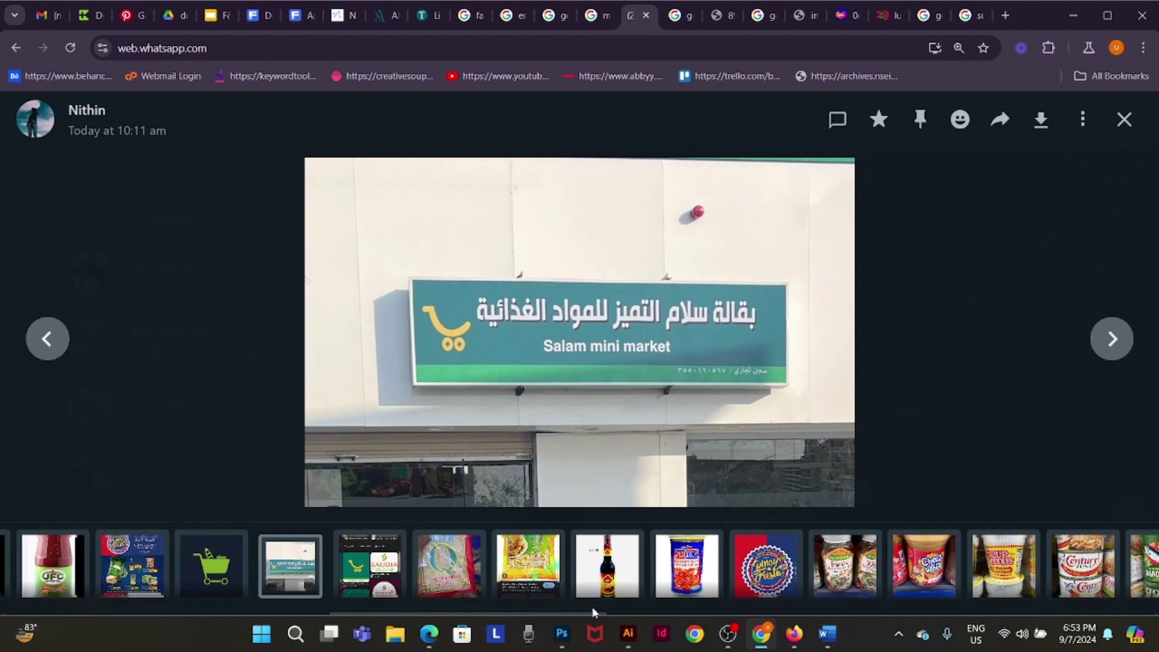
drag(593, 610, 468, 588)
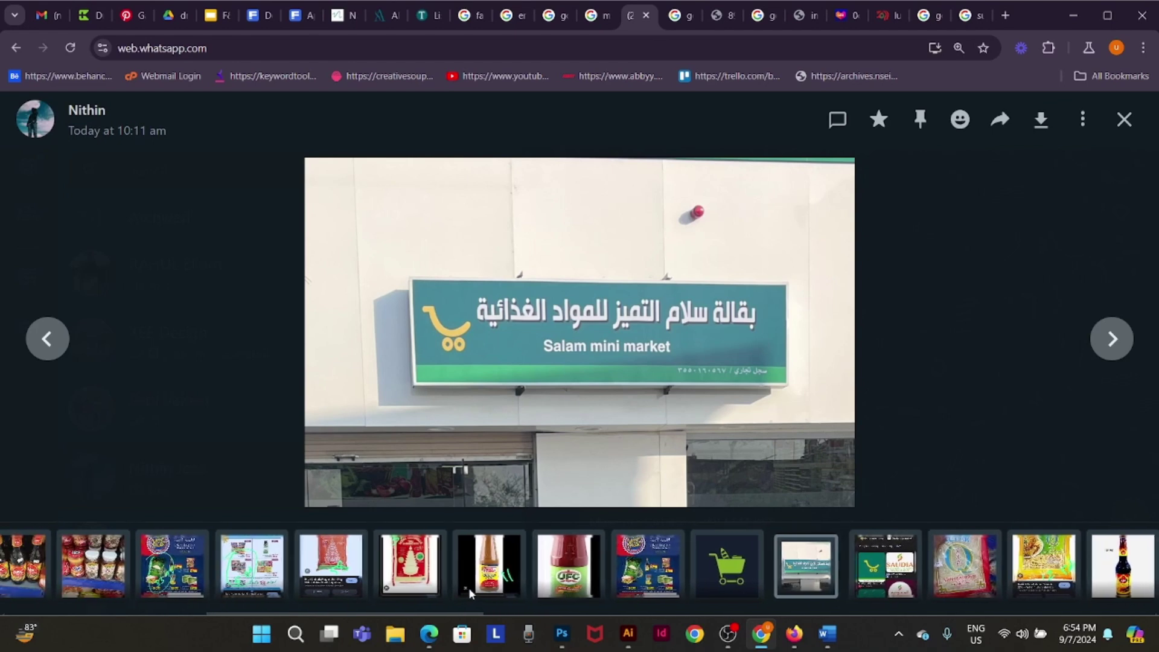
drag(468, 588, 803, 580)
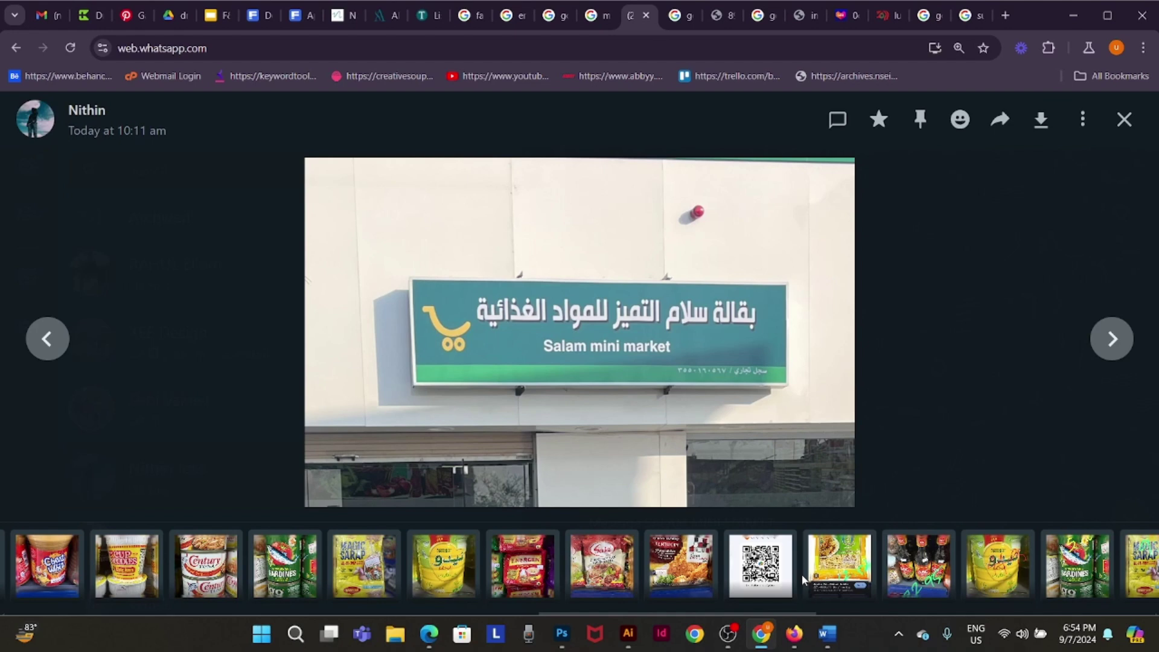
drag(803, 580, 610, 580)
click(355, 570)
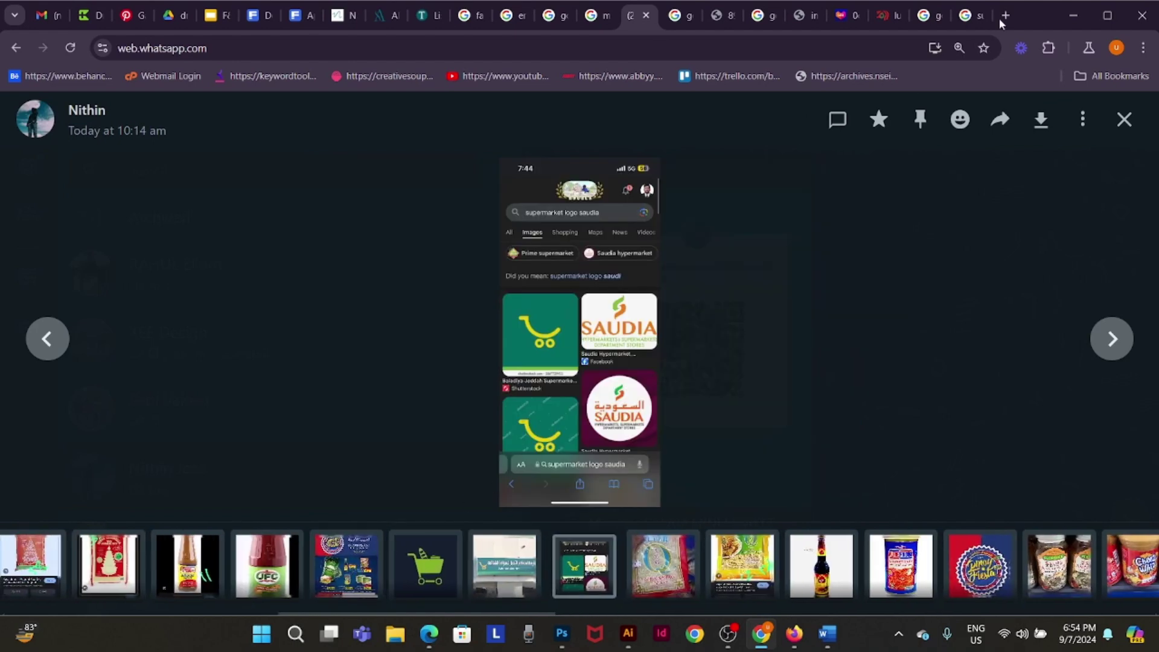
click(614, 255)
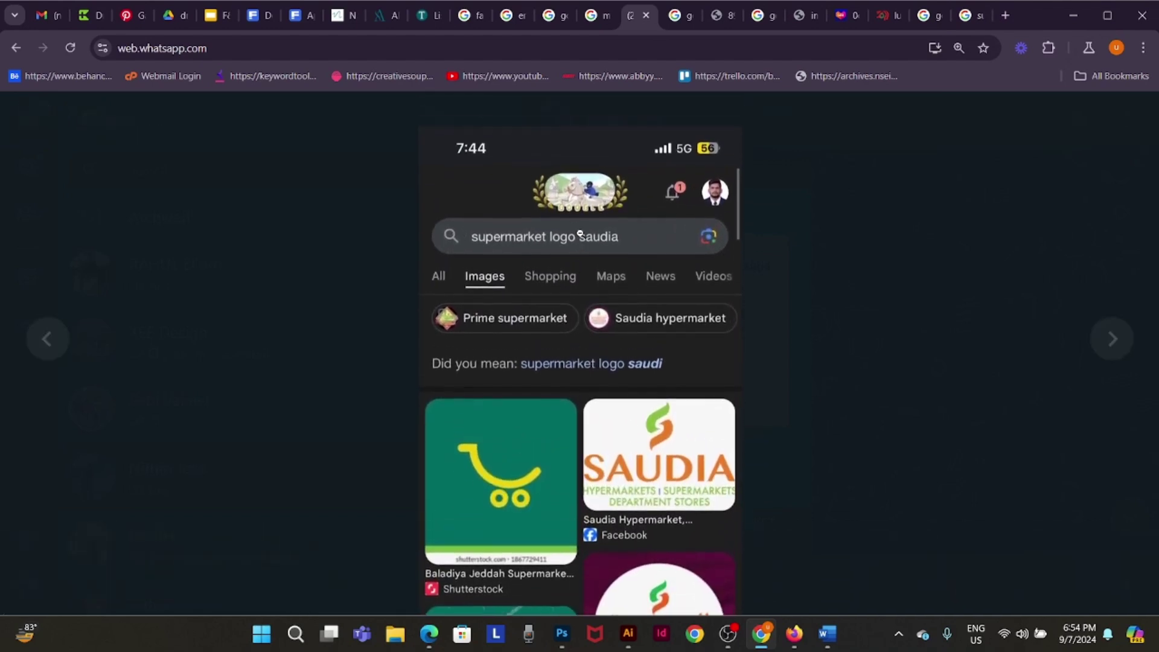
click(600, 250)
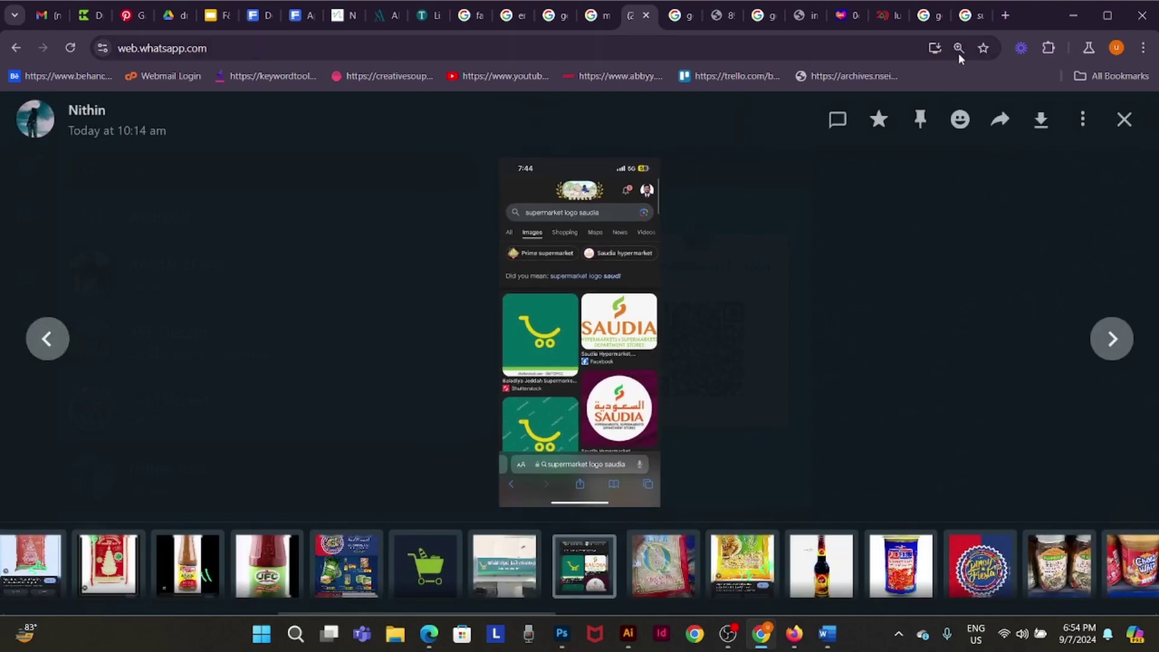
- Search Google Images for "supermarket logo soudi" and look through the results for the shop's cart logo
click(962, 14)
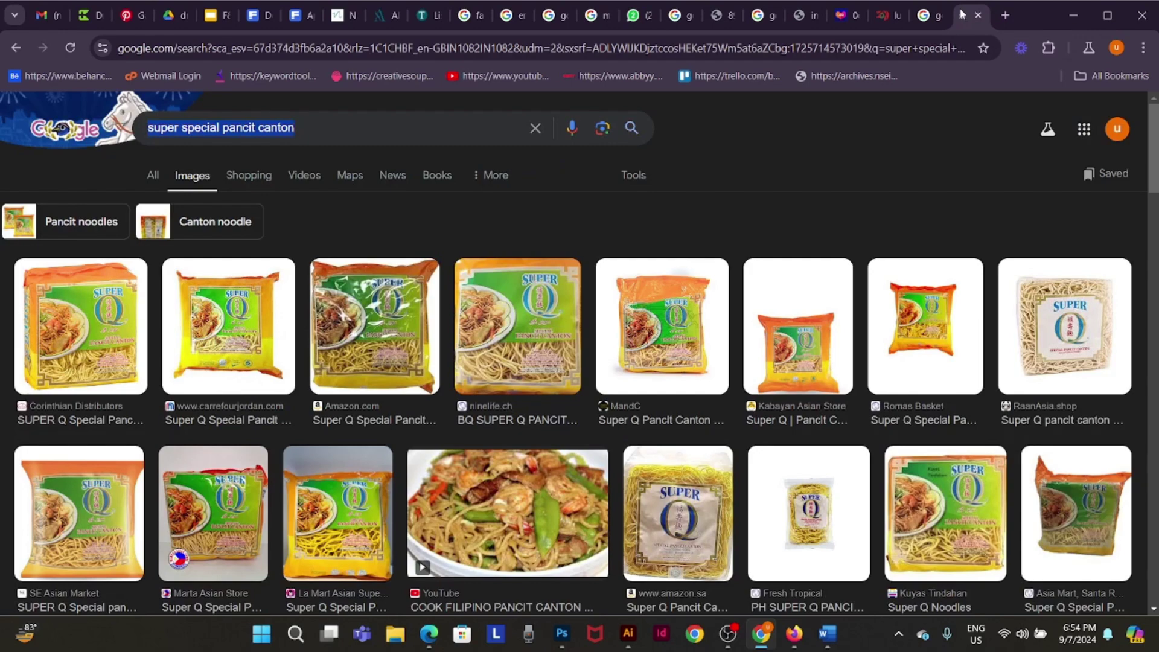
text(su)
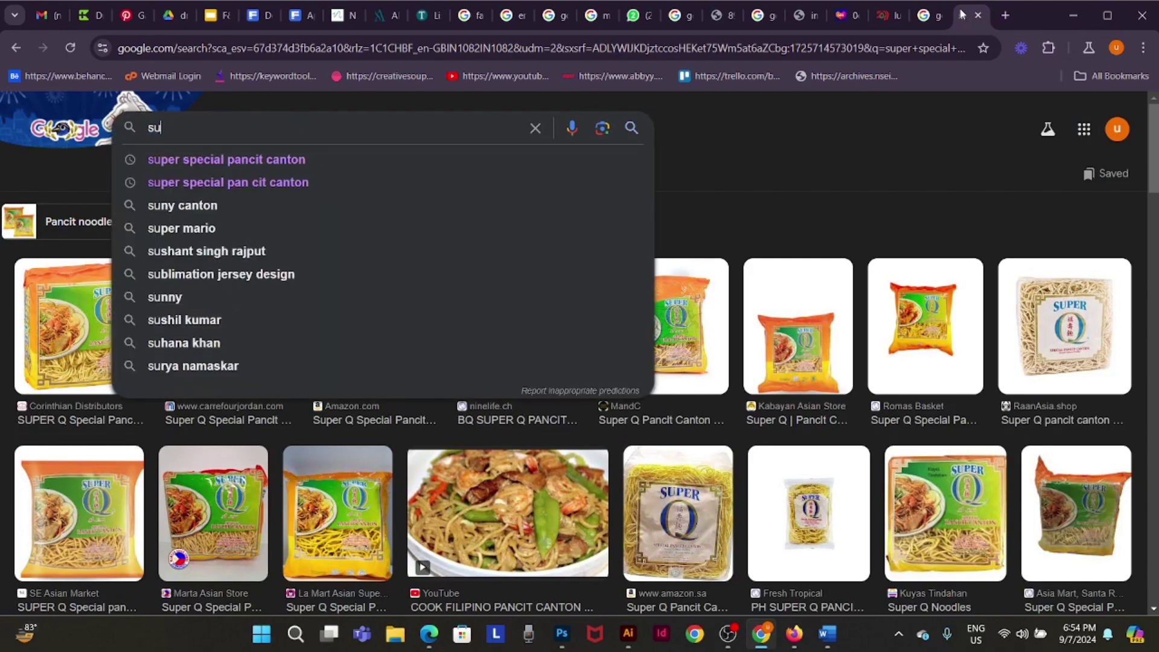
text(perma)
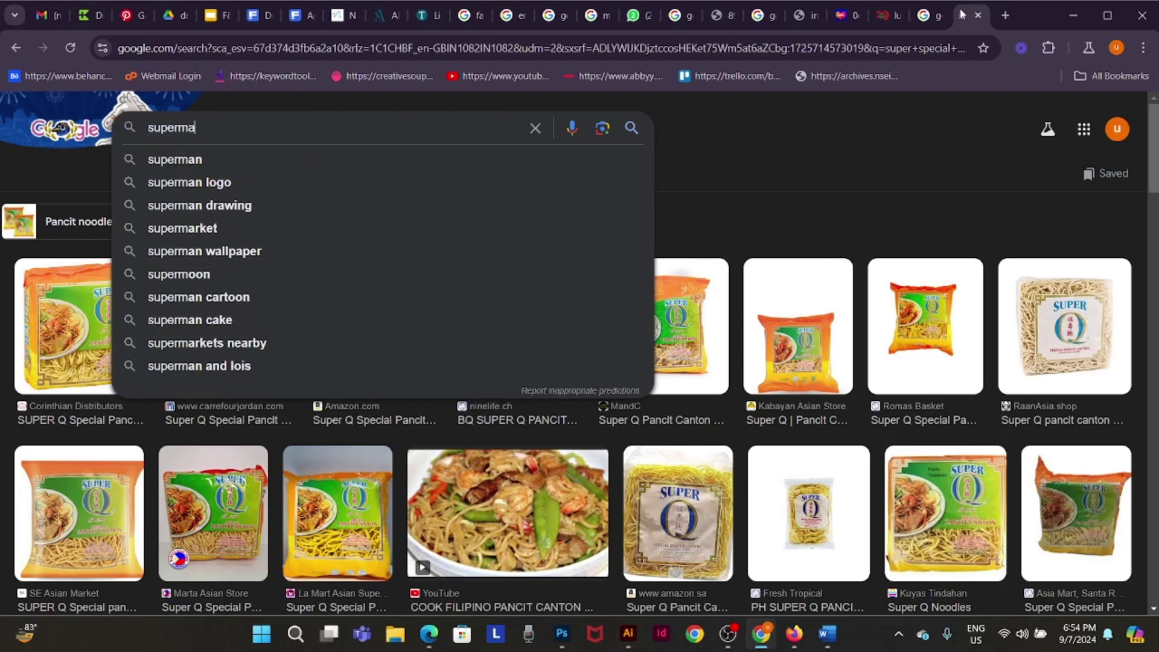
text(rket l)
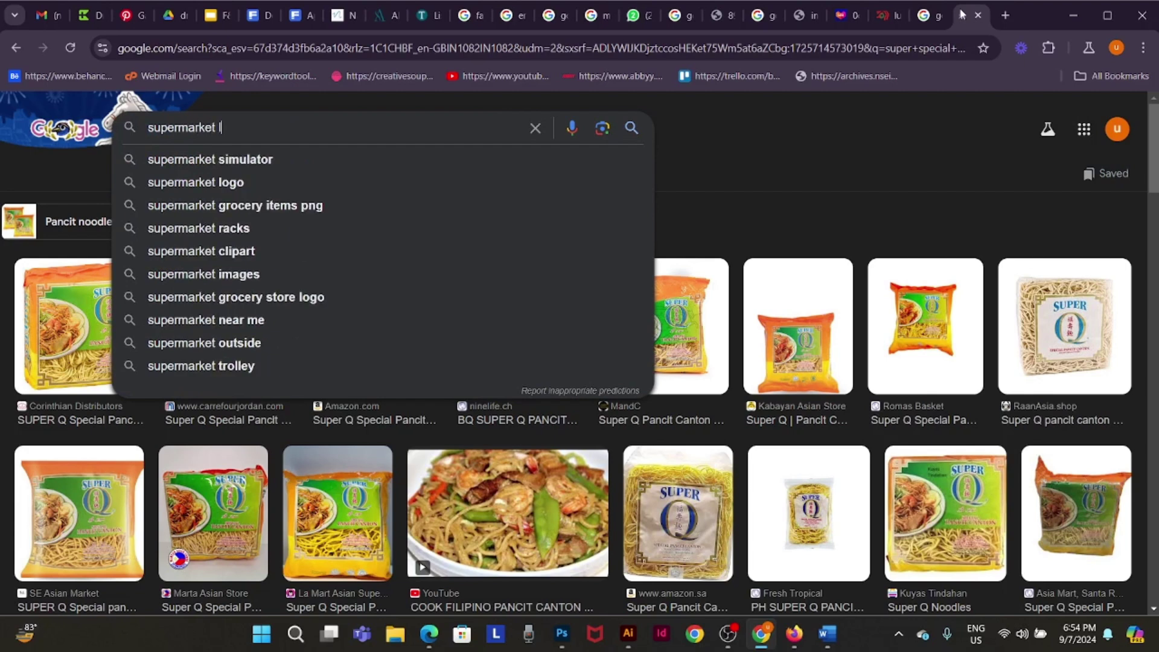
text(ogo soudi)
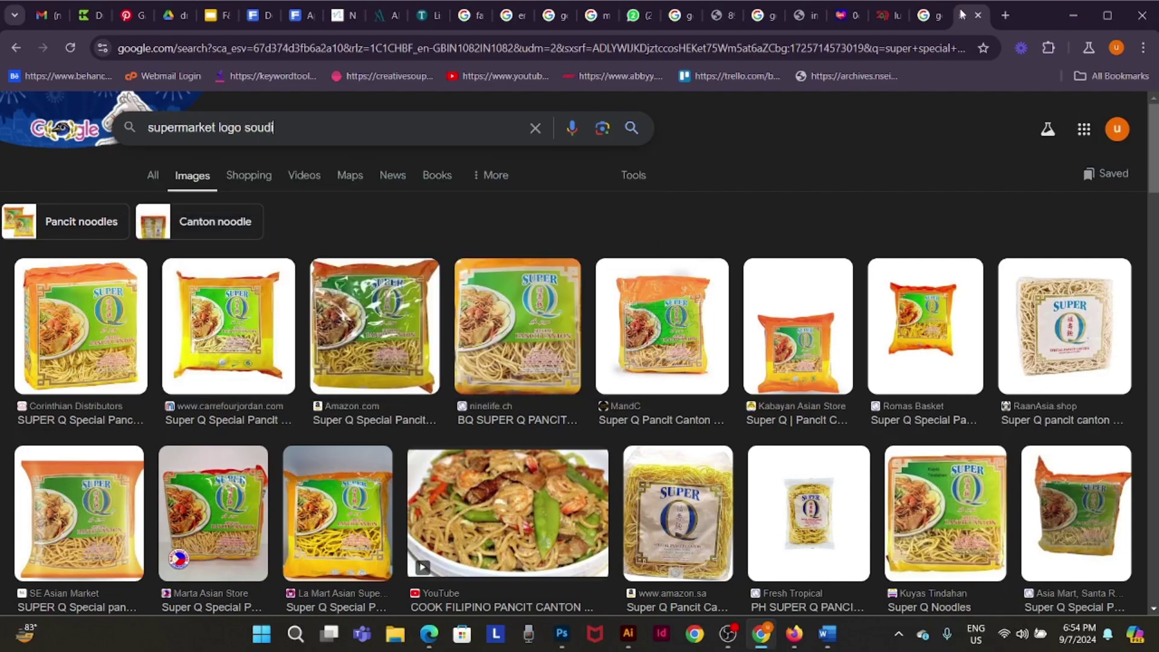
key(Return)
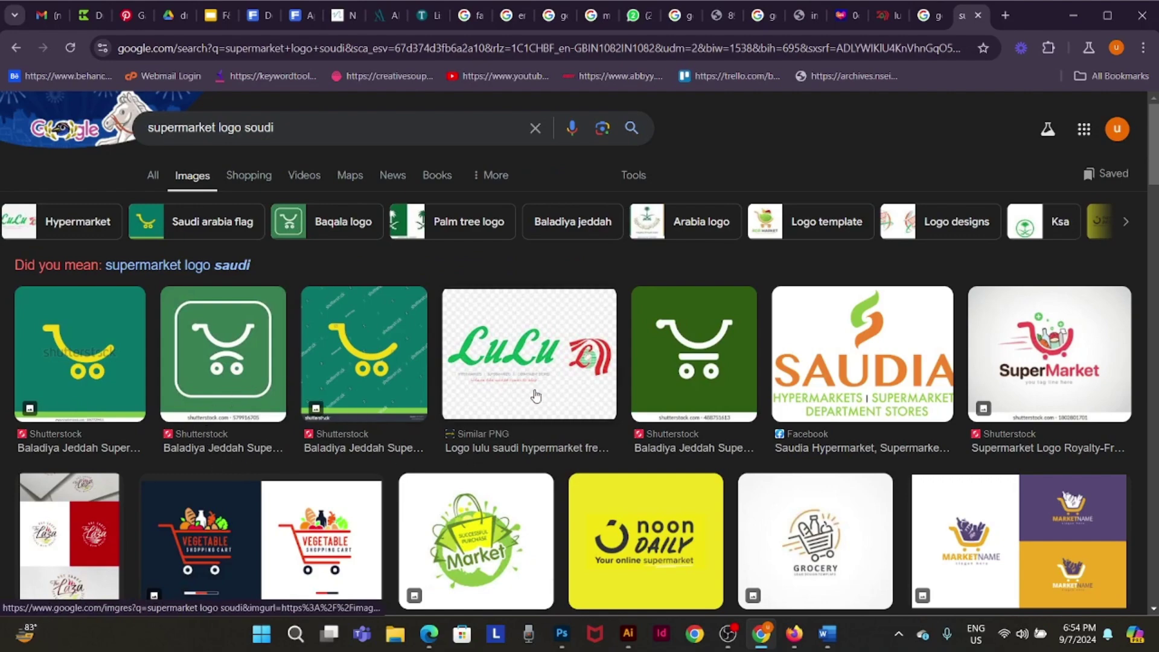
scroll(535, 400, down, 1)
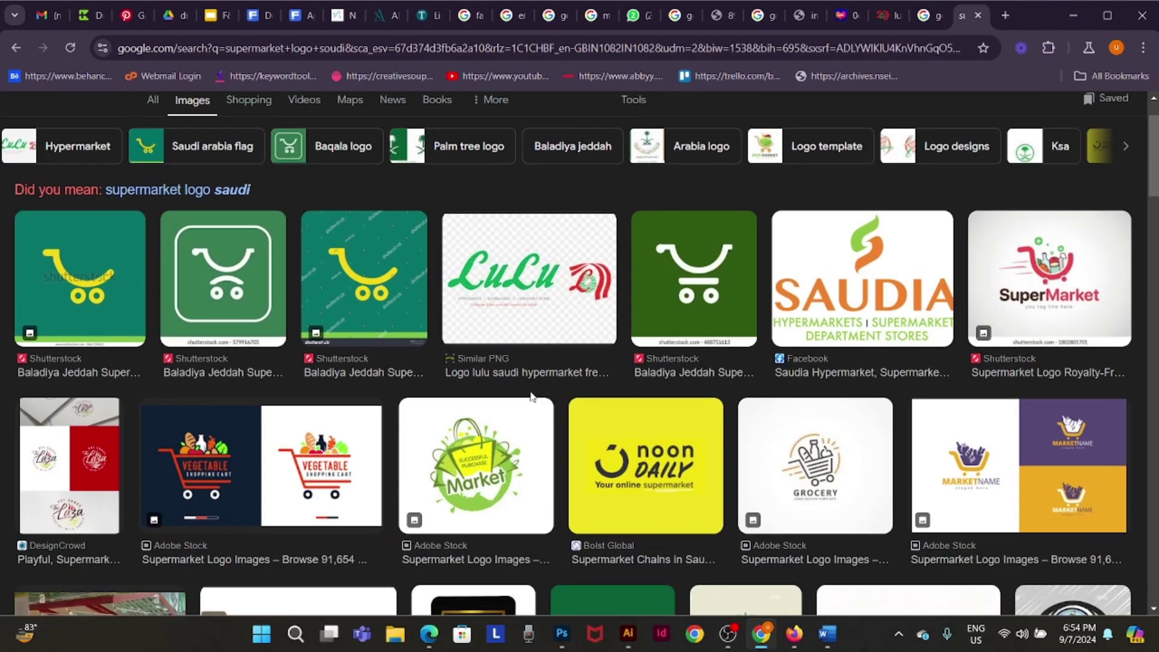
scroll(531, 397, down, 3)
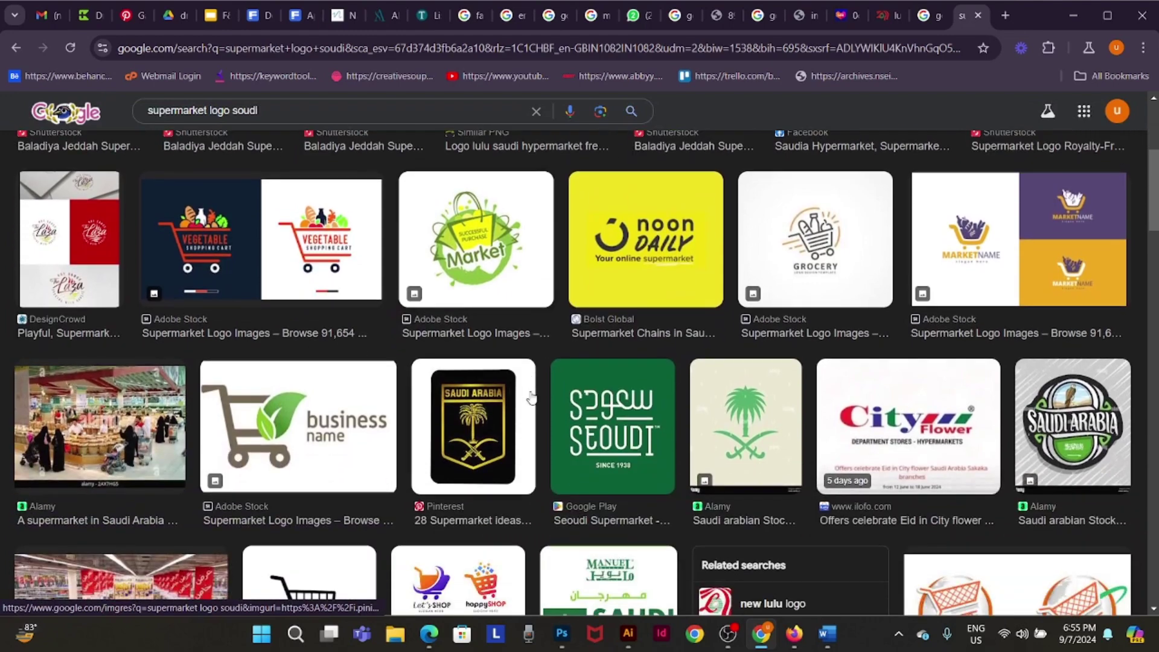
- Filter the supermarket logo image results by Saudi arabia flag, open the yellow cart logo on green, and copy the image
scroll(531, 397, up, 4)
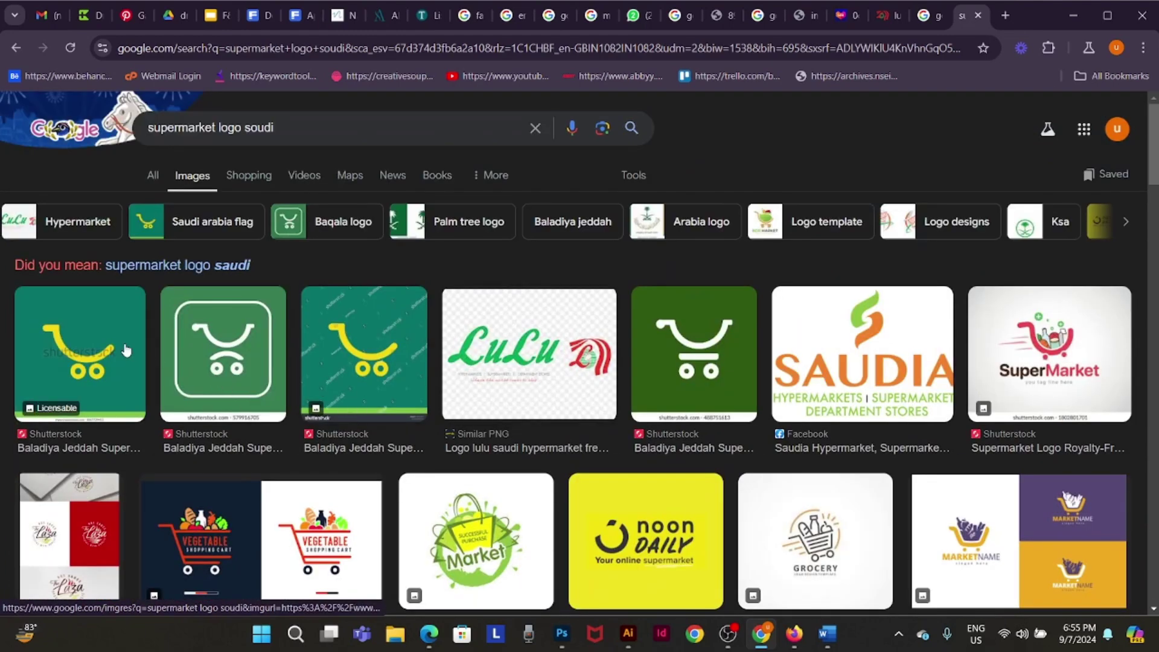
click(160, 228)
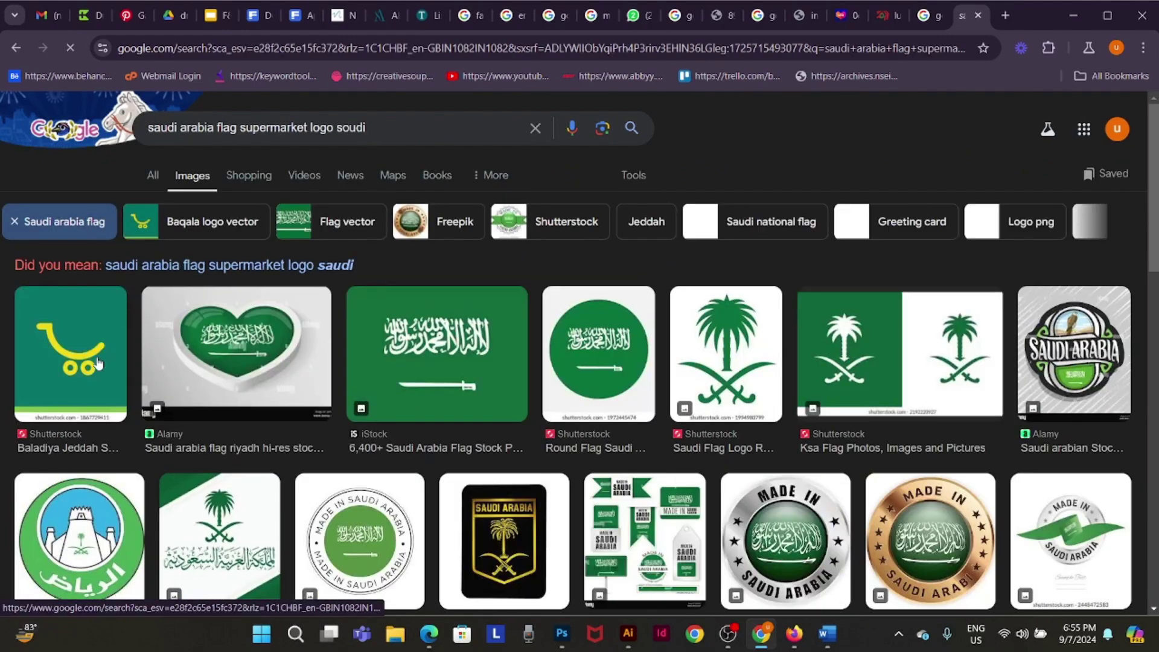
click(93, 363)
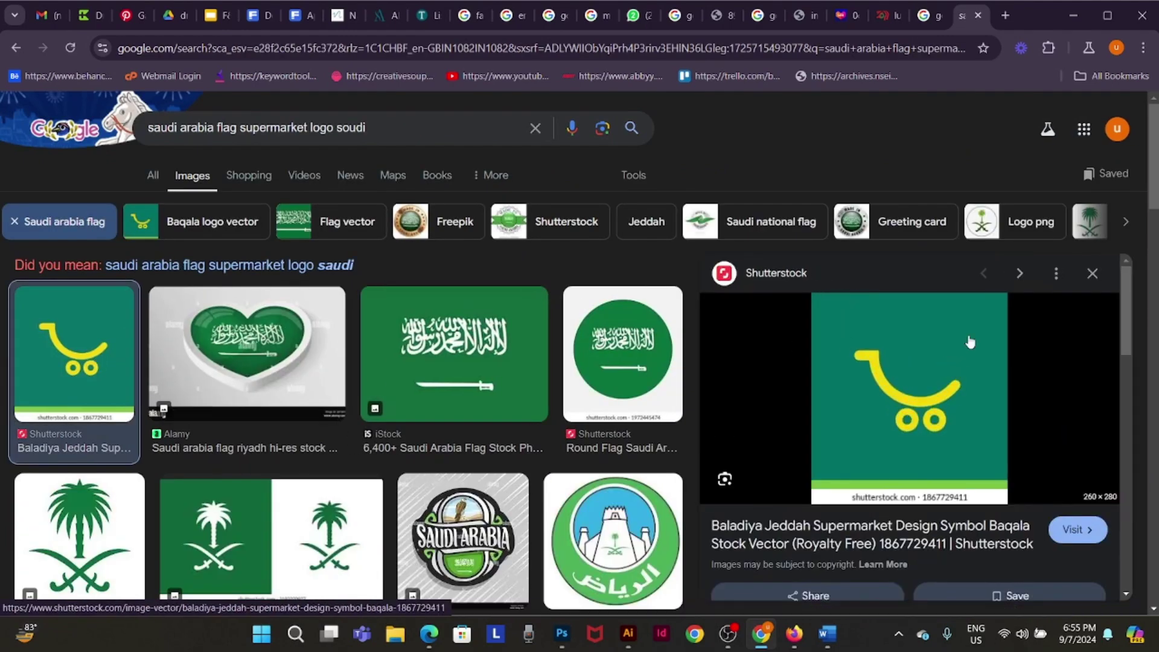
right_click(909, 357)
click(1001, 273)
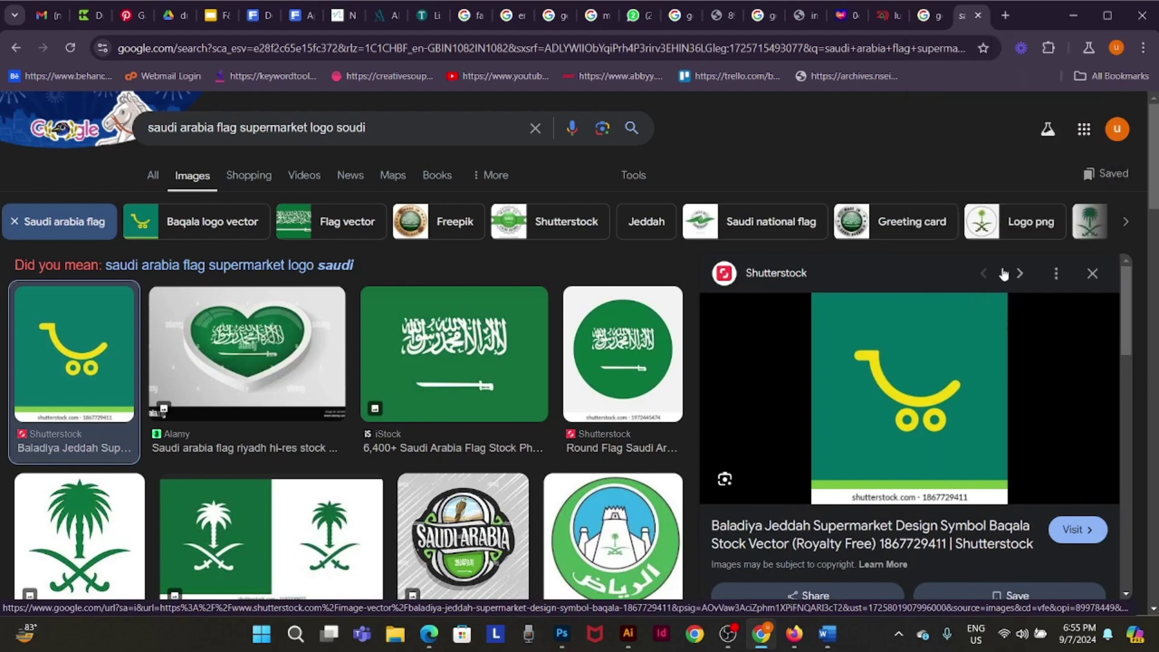
right_click(910, 373)
click(991, 279)
- Switch to Photoshop, select the Salam mini market sign layer, and move it up over the second product row
key(alt+Tab)
right_click(703, 522)
click(731, 525)
drag(687, 537, 695, 398)
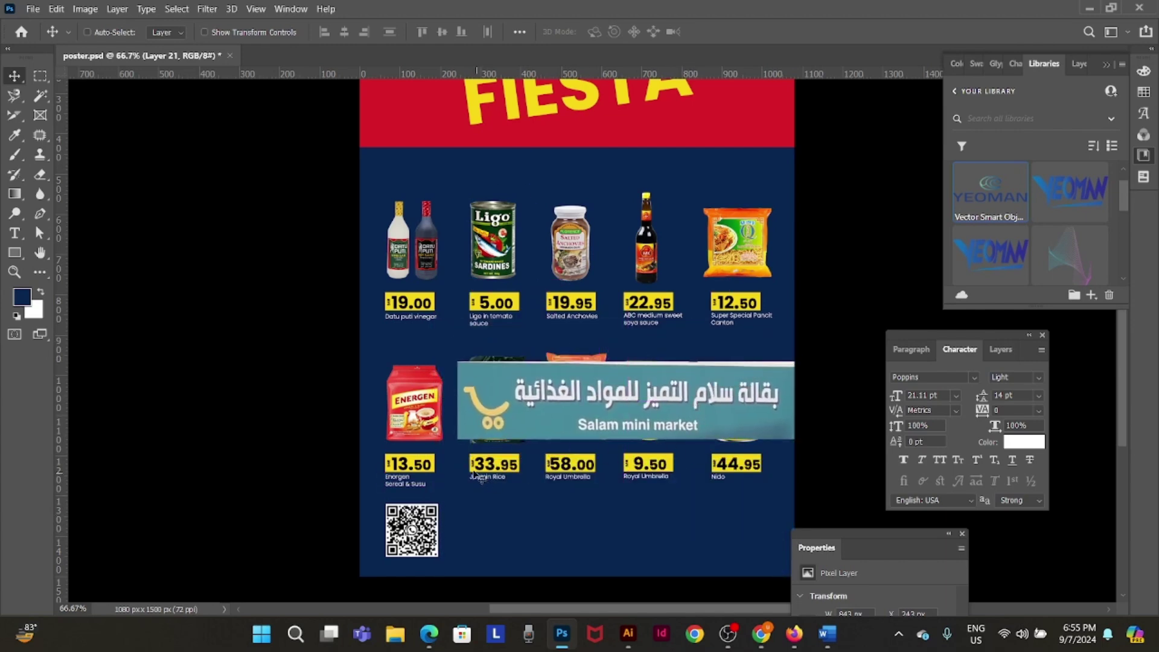
- Delete the cart portion and the strip along the upper edge of the Salam mini market sign, and clear the selection
key(m)
drag(415, 356, 510, 474)
key(Delete)
drag(468, 345, 845, 365)
key(Delete)
key(ctrl+d)
- Move the cropped Salam mini market sign down beside the QR code at the foot of the poster
key(b)
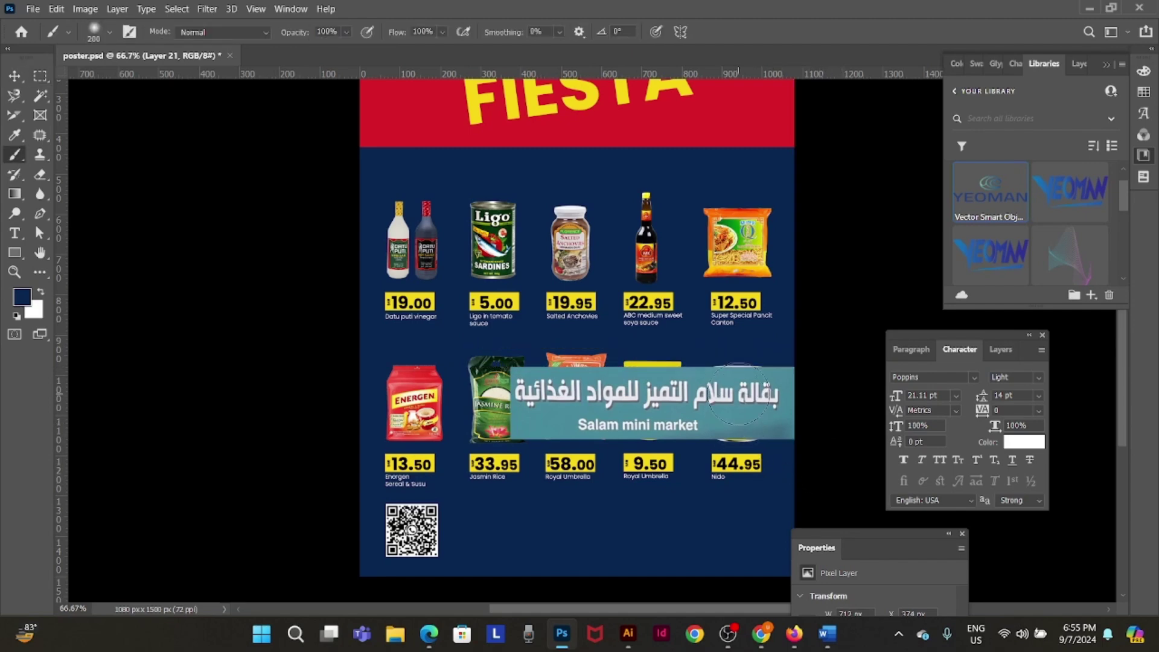
key(v)
drag(706, 390, 663, 514)
- Try successive blend modes on the Salam mini market sign layer and settle on Pin Light
click(1000, 349)
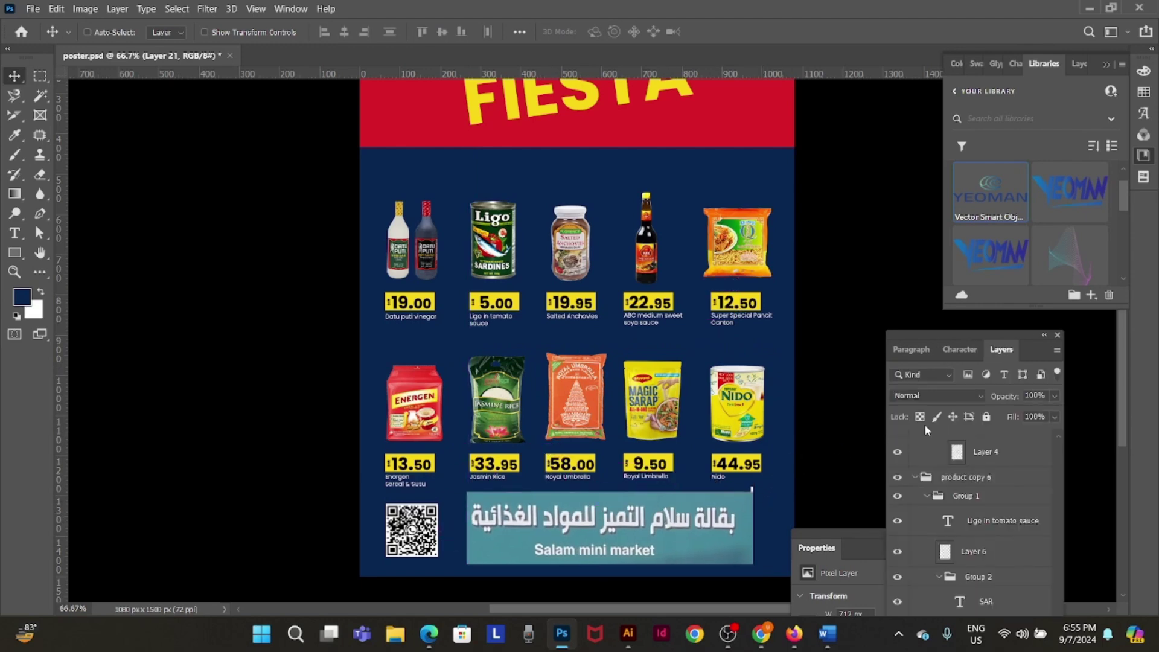
click(936, 398)
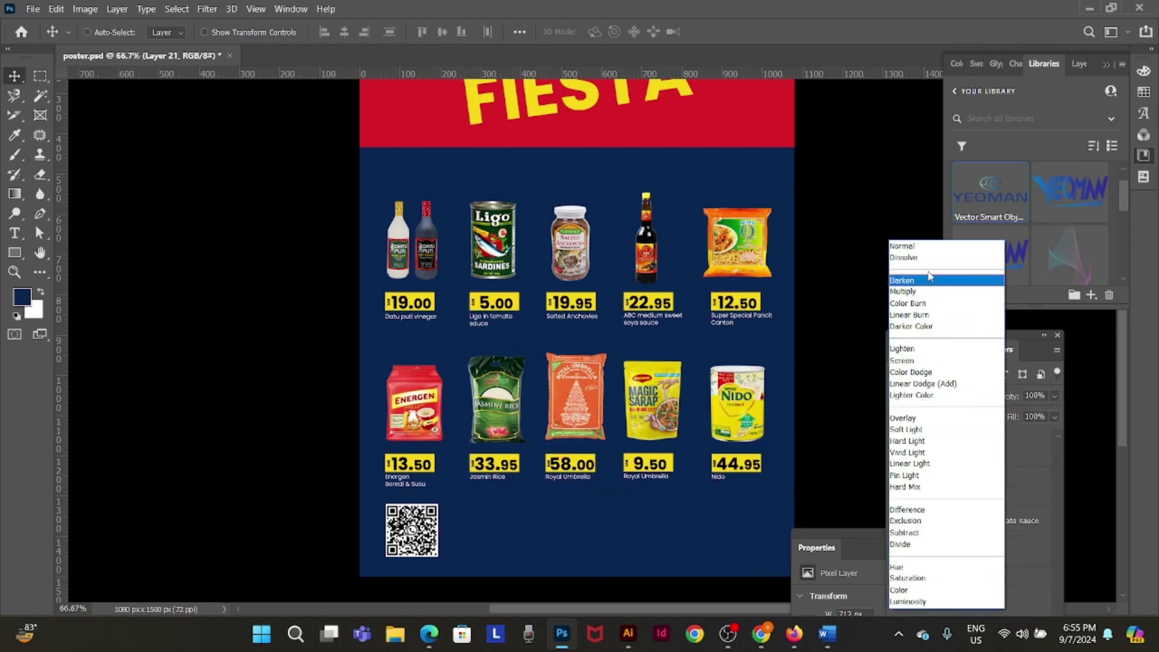
click(926, 258)
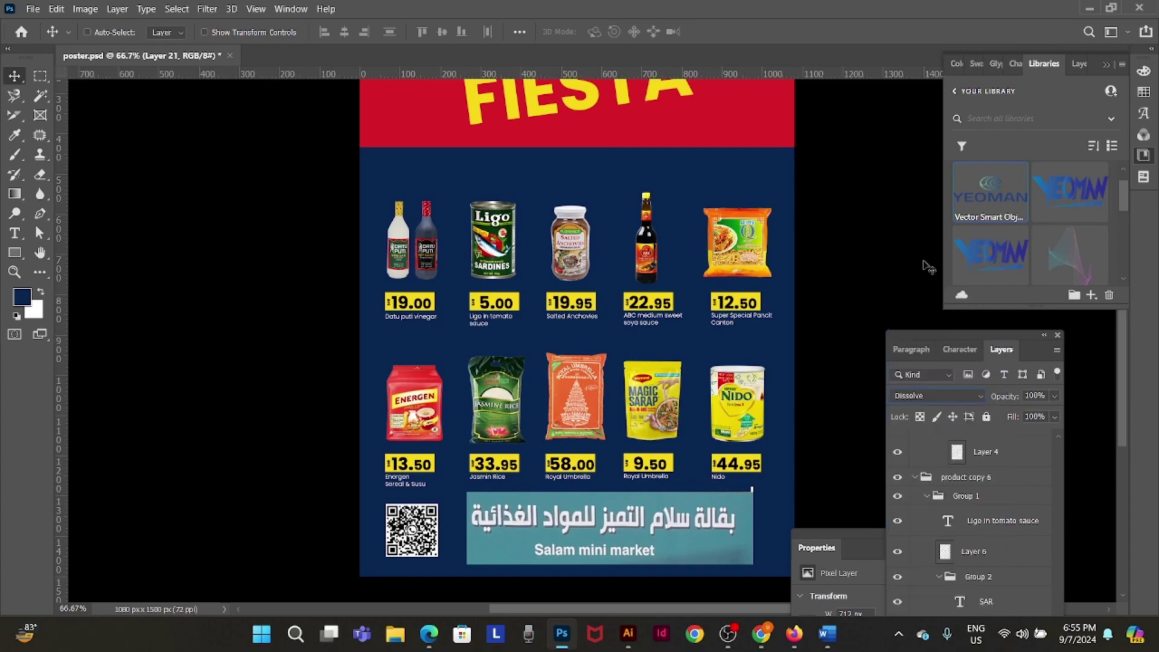
scroll(958, 386, down, 5)
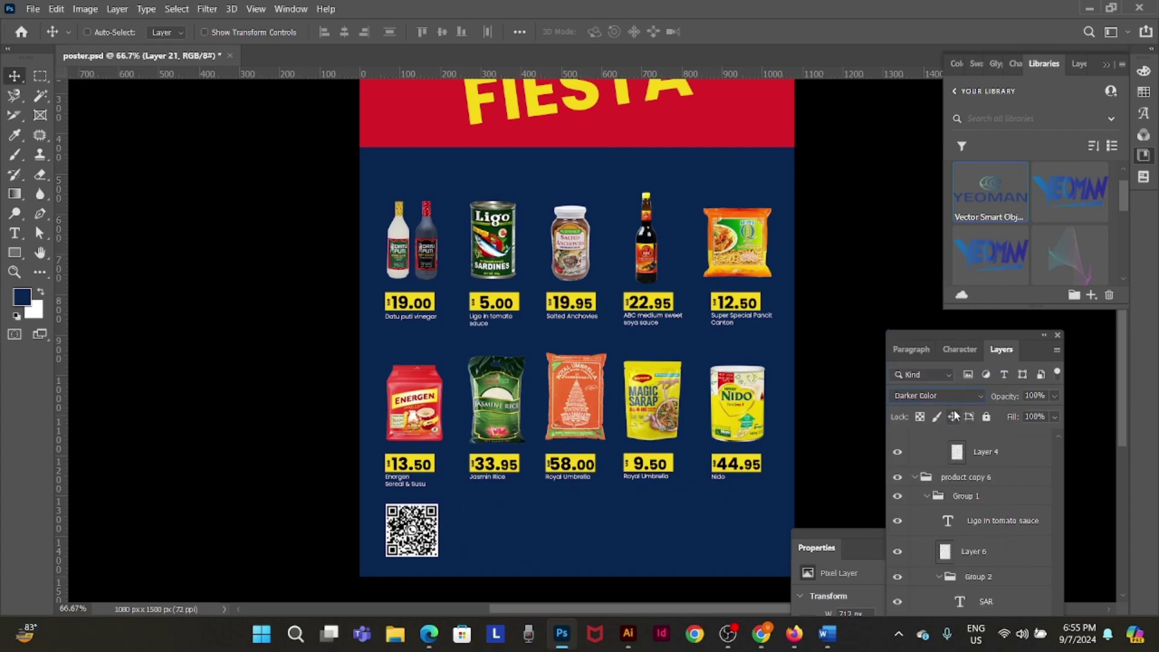
key(Down)
key(Down)
key(Down)
key(Down)
key(Down)
key(Down)
key(Down)
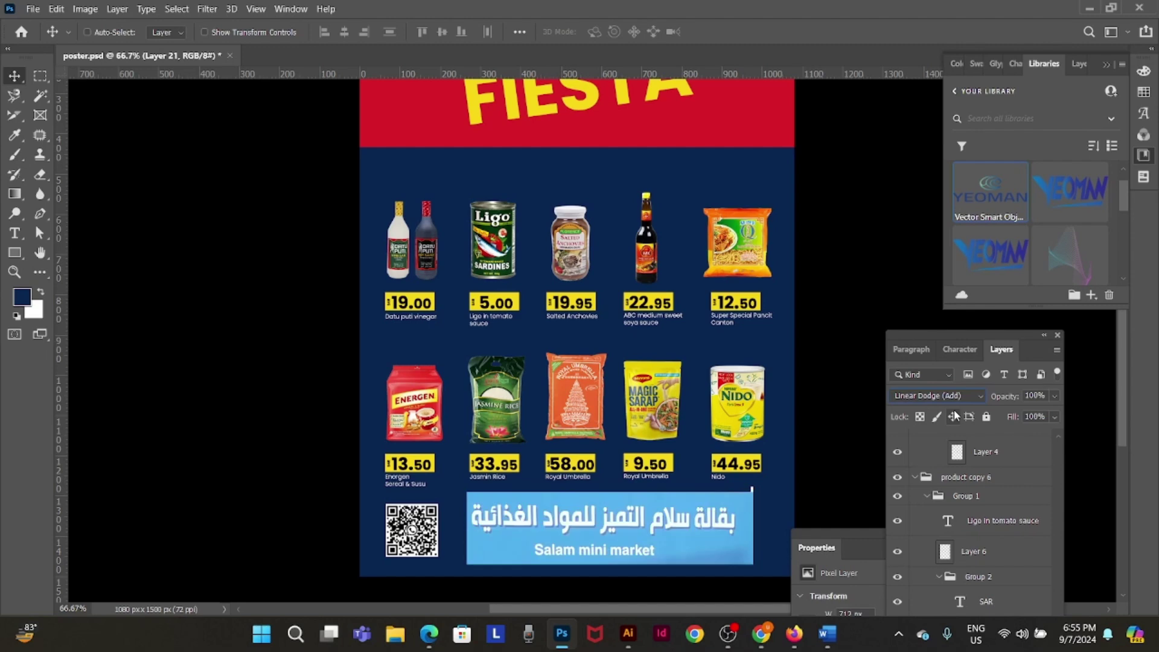
key(Down)
key(Down)
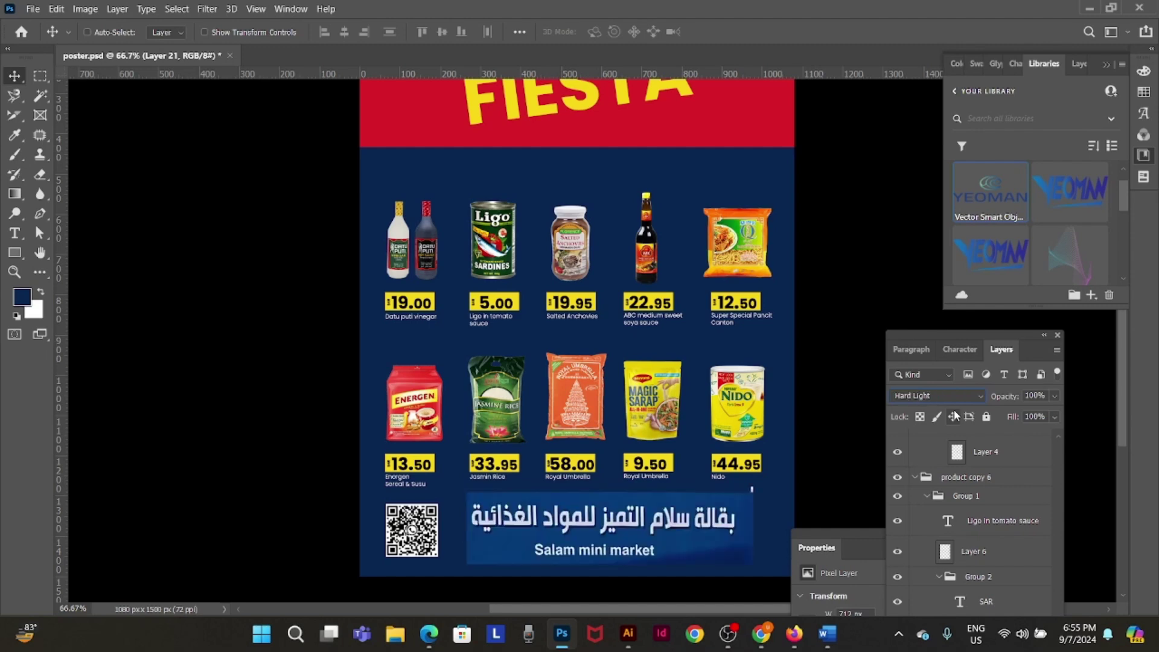
key(Down)
key(Down)
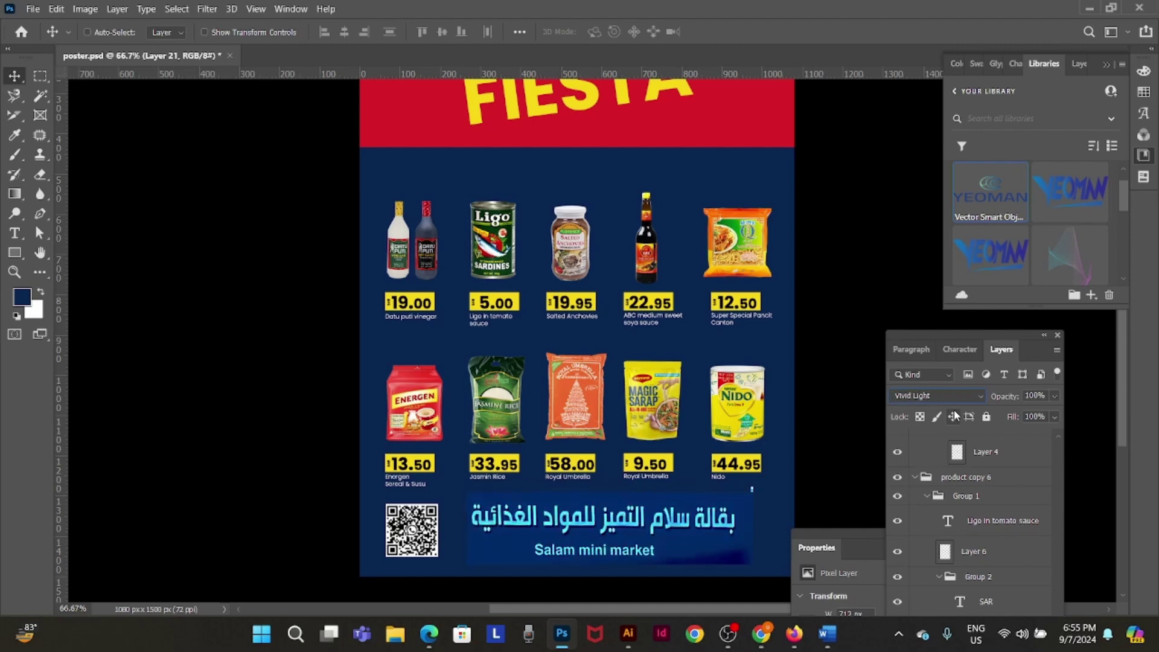
key(Down)
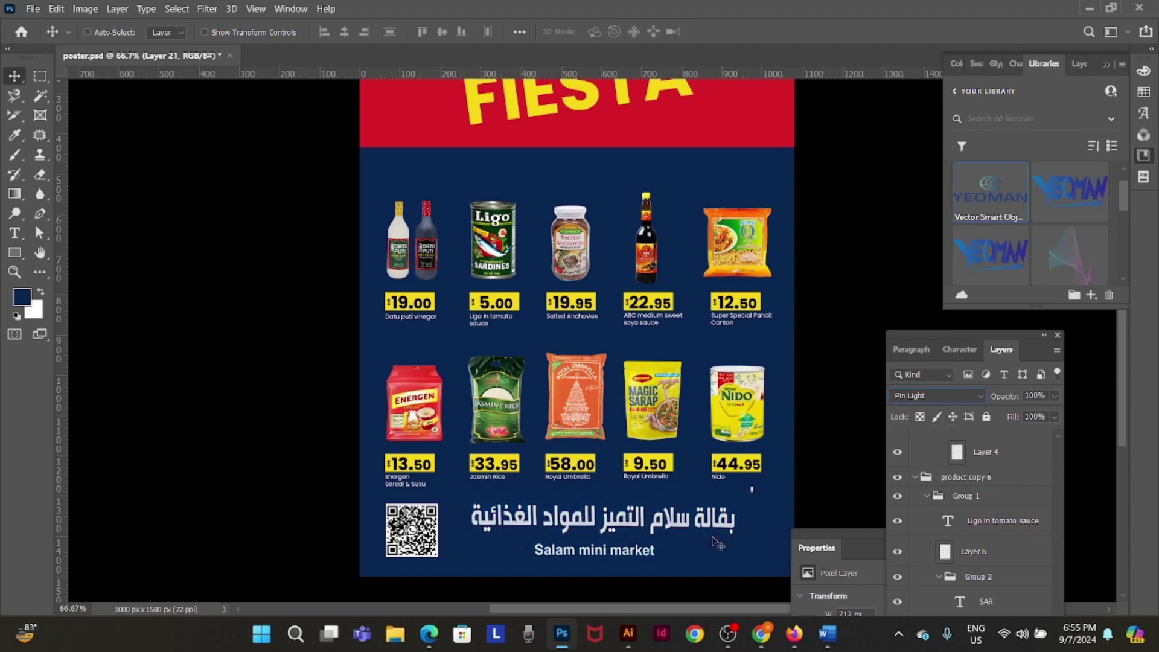
- Shift the Salam mini market lettering slightly toward the poster's right edge and delete the stray mark above its right end
mouse_move(647, 529)
mouse_down()
mouse_move(677, 530)
mouse_move(664, 532)
mouse_up()
key(alt+Tab)
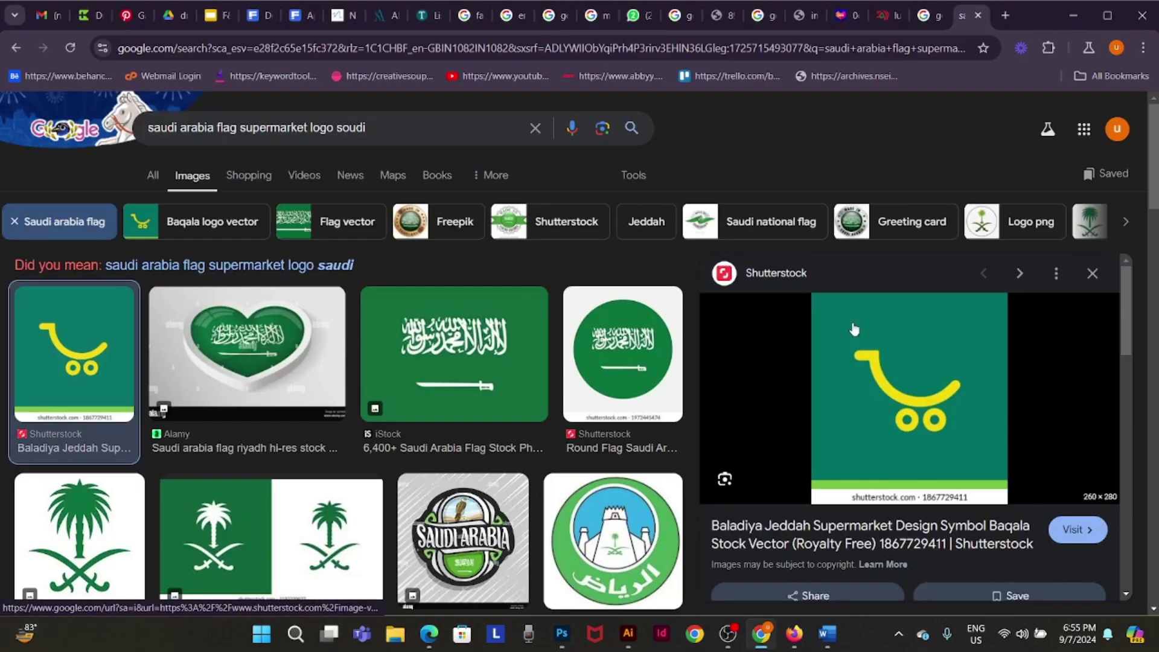
key(alt+Tab)
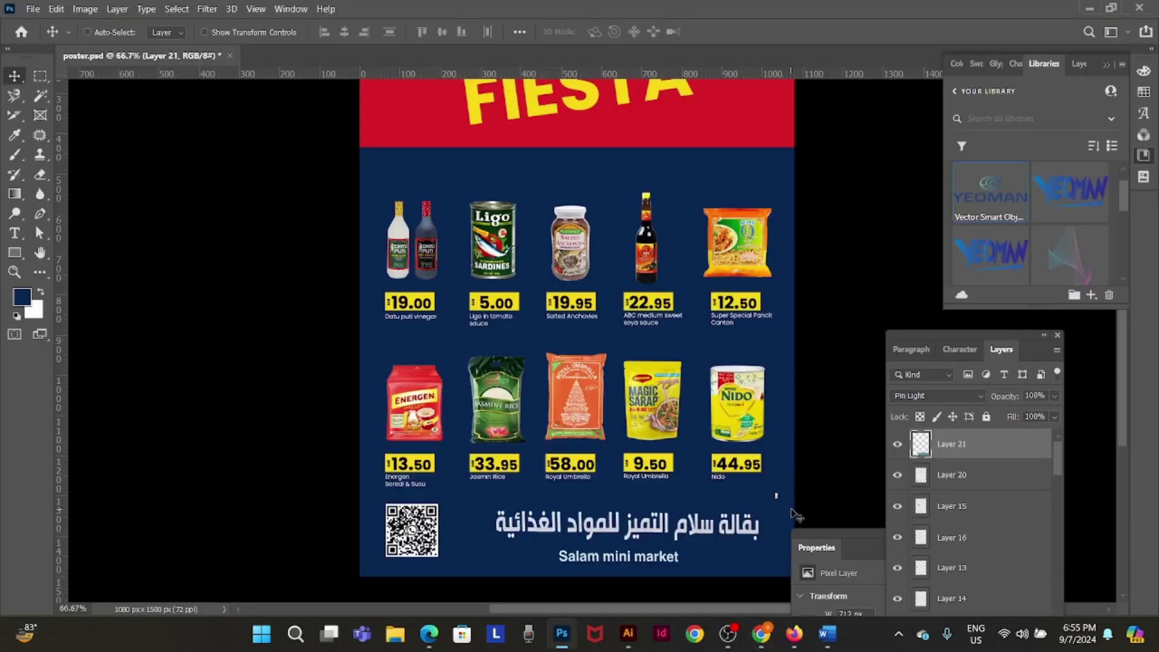
key(m)
drag(769, 483, 793, 504)
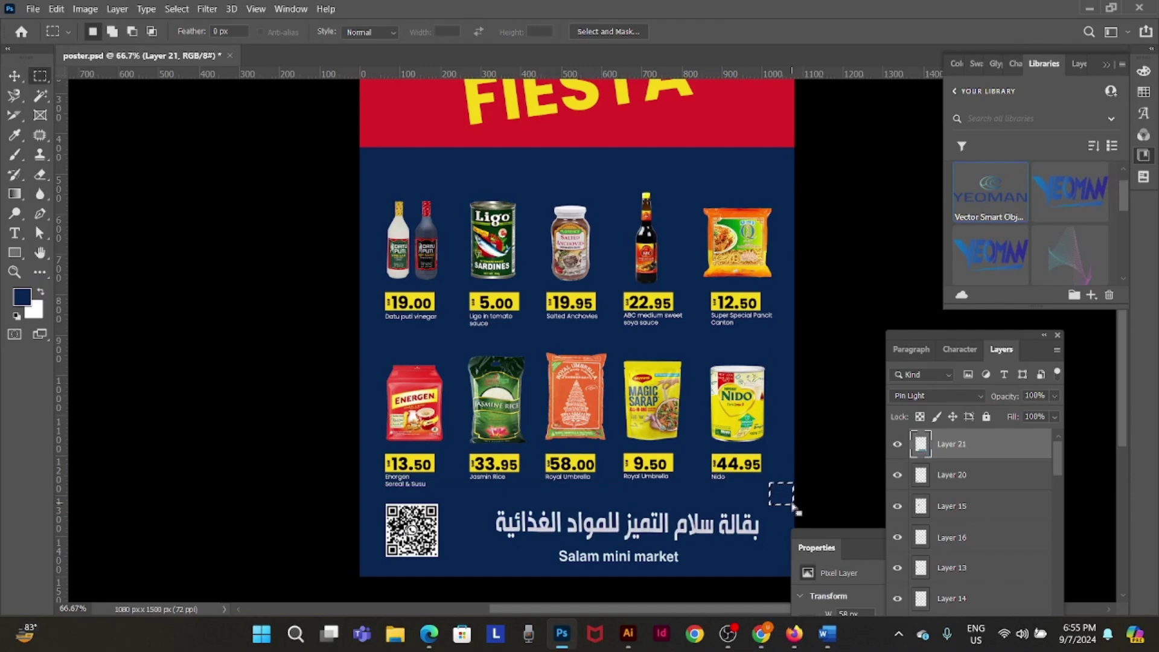
key(ctrl+d)
- Scale down the Salam mini market lettering with Free Transform and position it beside the QR code
key(ctrl+t)
drag(776, 569, 720, 529)
key(Return)
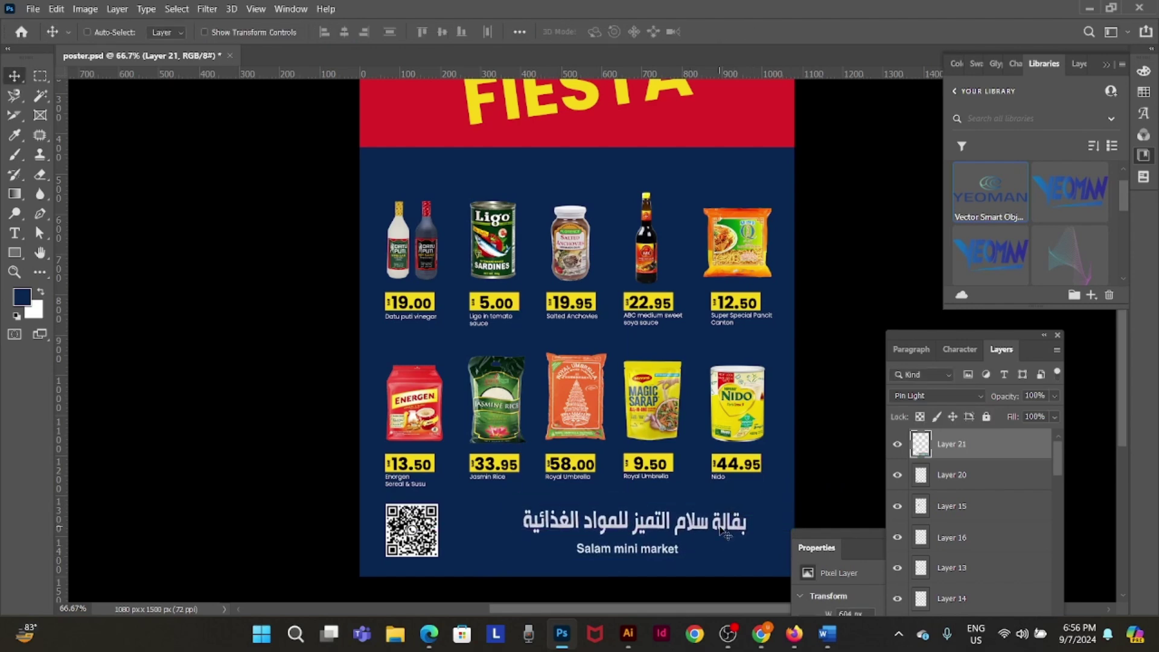
- Paste the copied cart logo into the poster and delete the white caption and light green strip beneath it
key(ctrl+v)
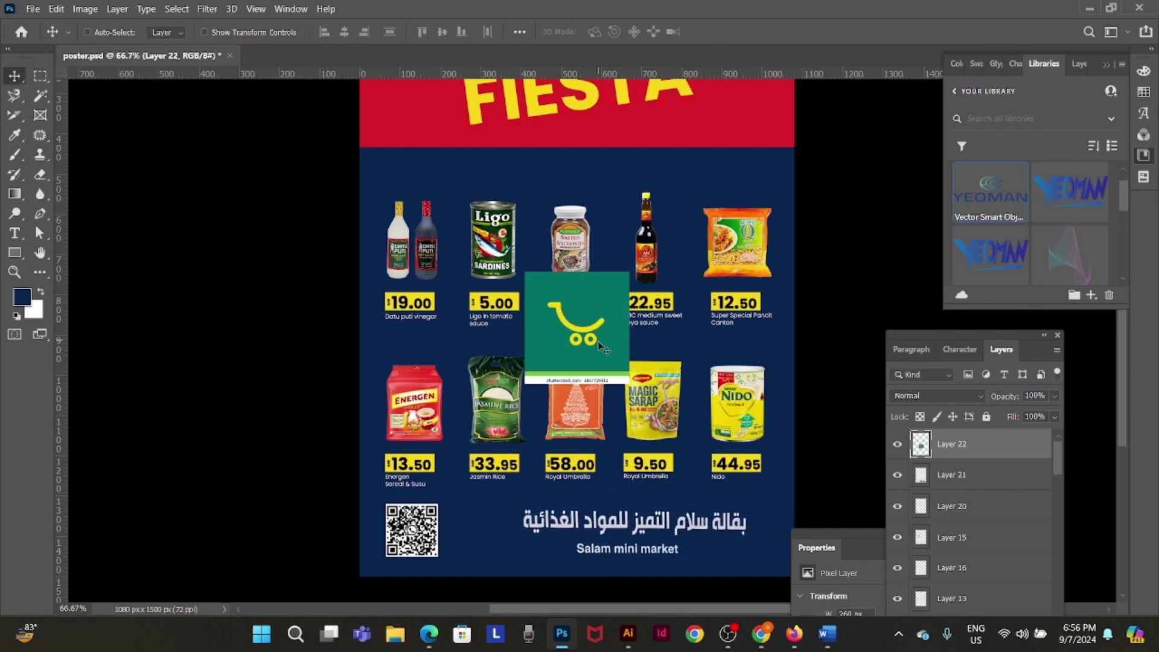
key(m)
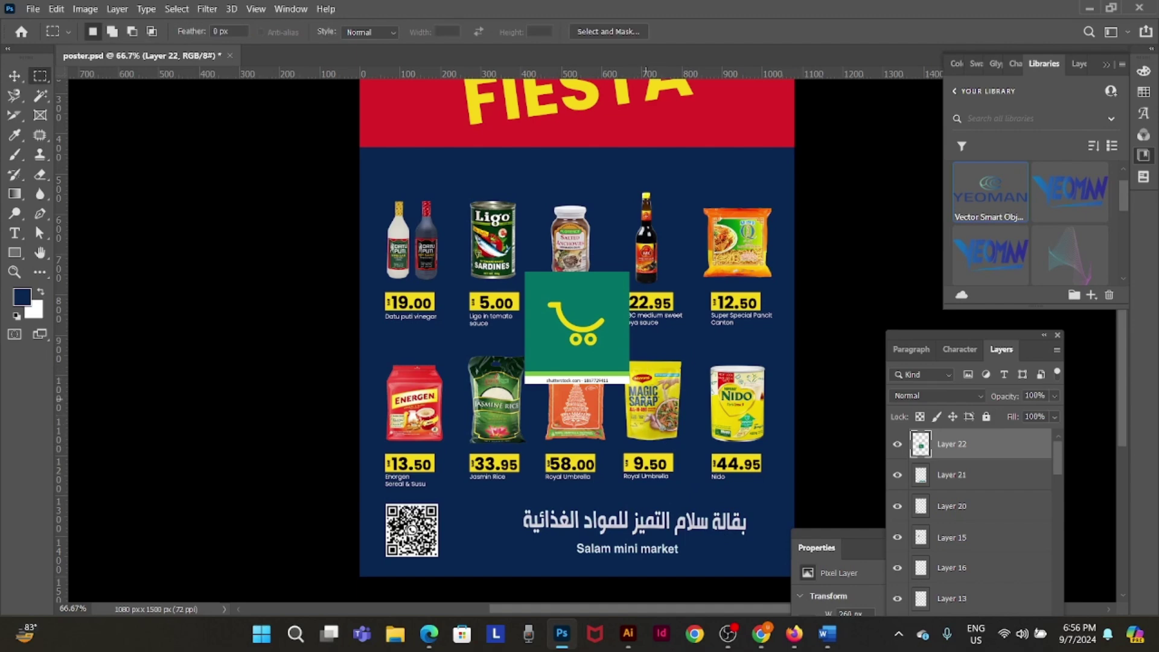
drag(645, 358, 503, 400)
key(Delete)
key(ctrl+d)
key(v)
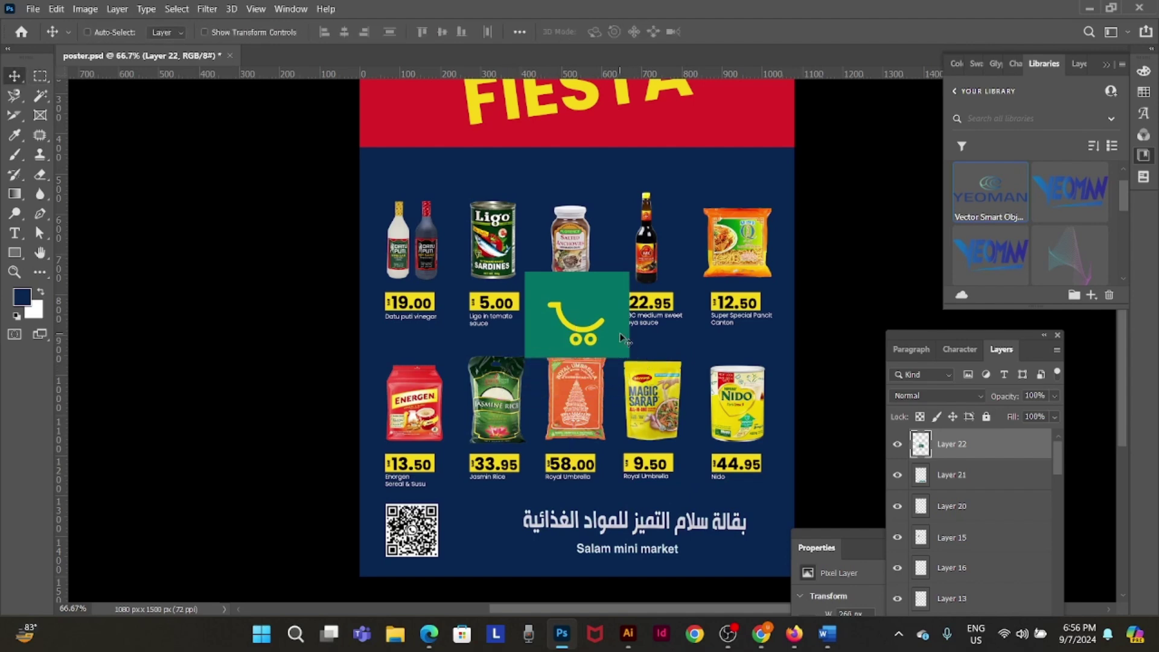
- Cut the cart logo from its layer, switch to Illustrator, and paste it into an empty area beside the bottle image
ctrl+click(920, 453)
key(ctrl+x)
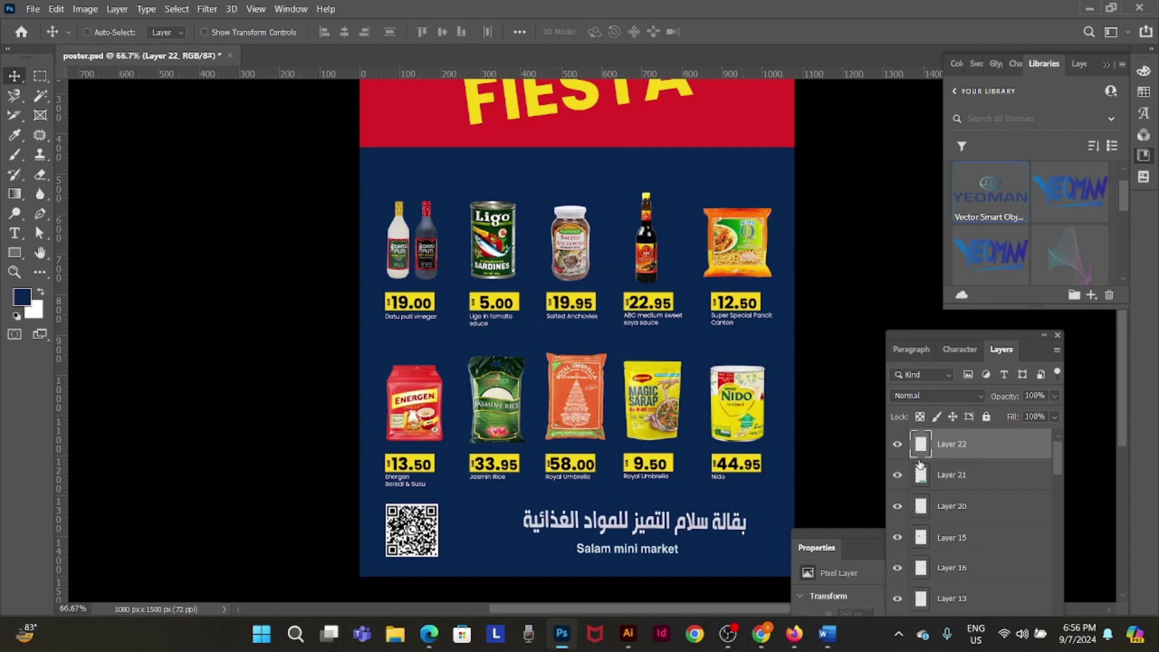
click(628, 633)
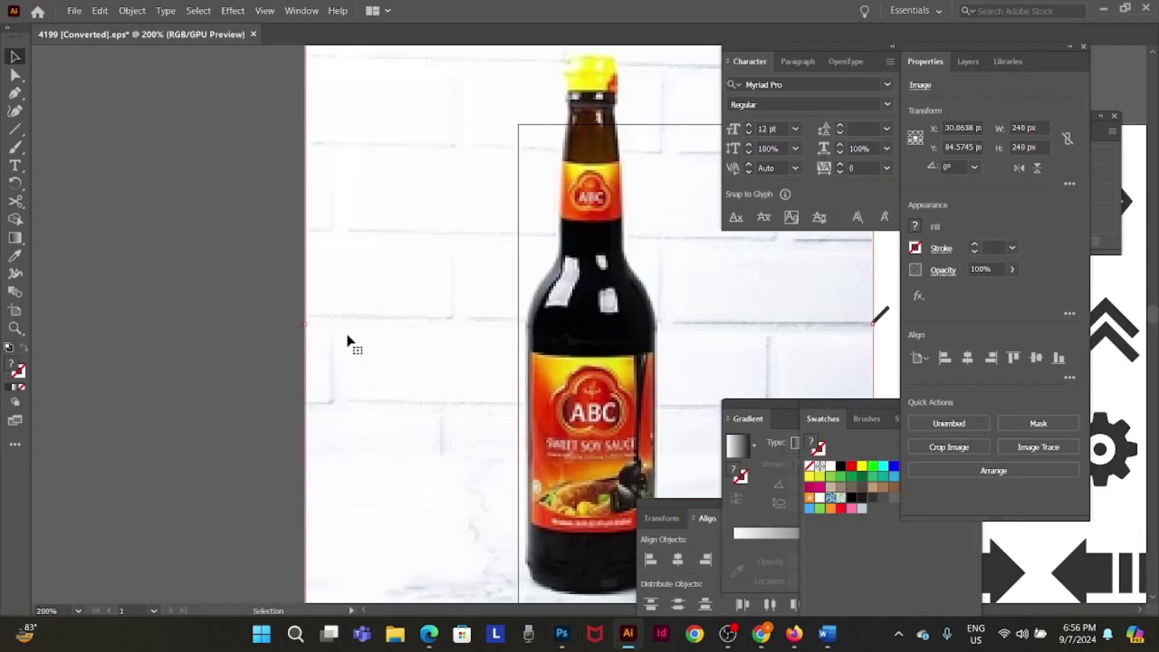
drag(409, 415, 864, 388)
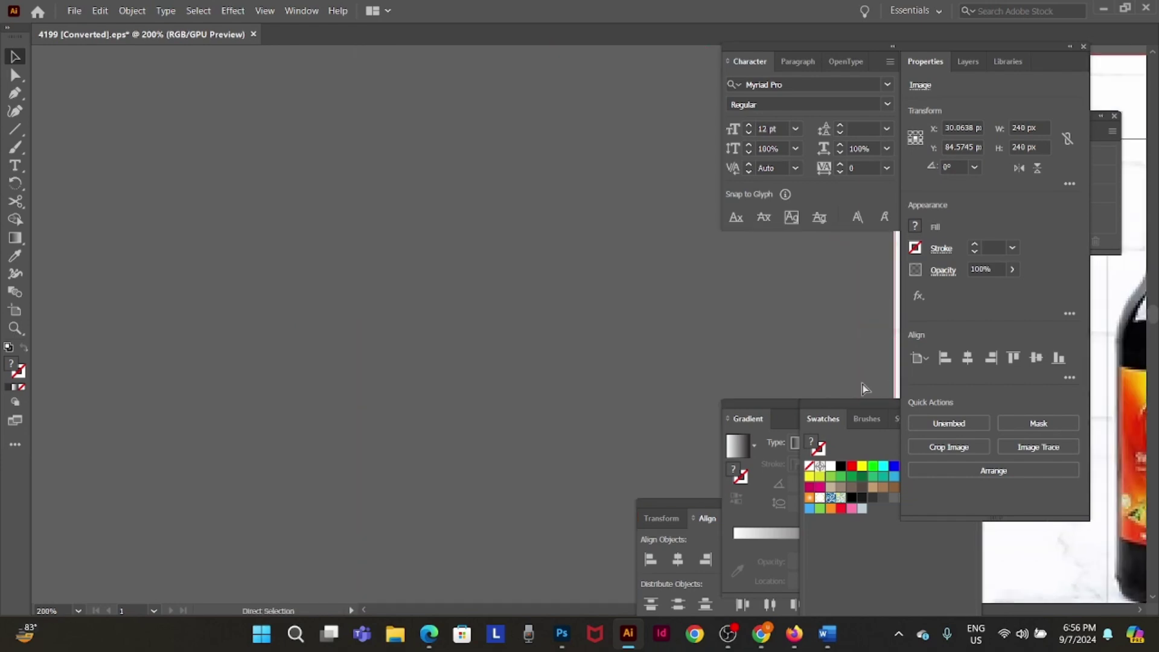
key(ctrl+v)
drag(704, 344, 484, 311)
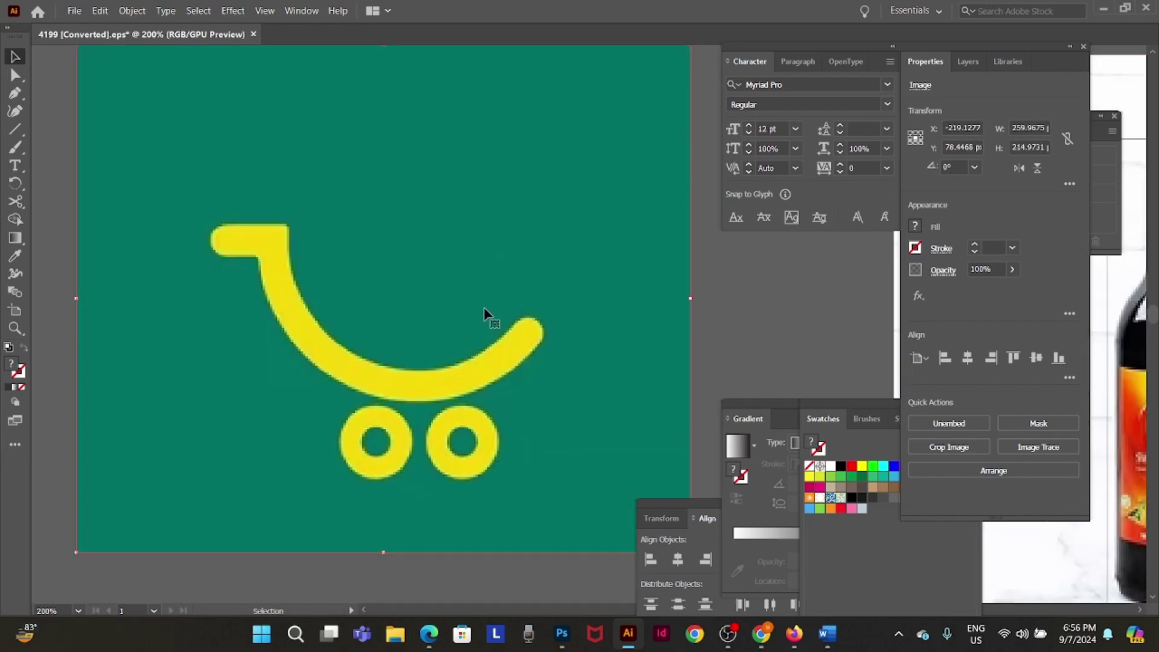
- Try Image Trace on the cart logo with the Sketched Art and Black and White Logo presets, undoing each trace
click(1029, 447)
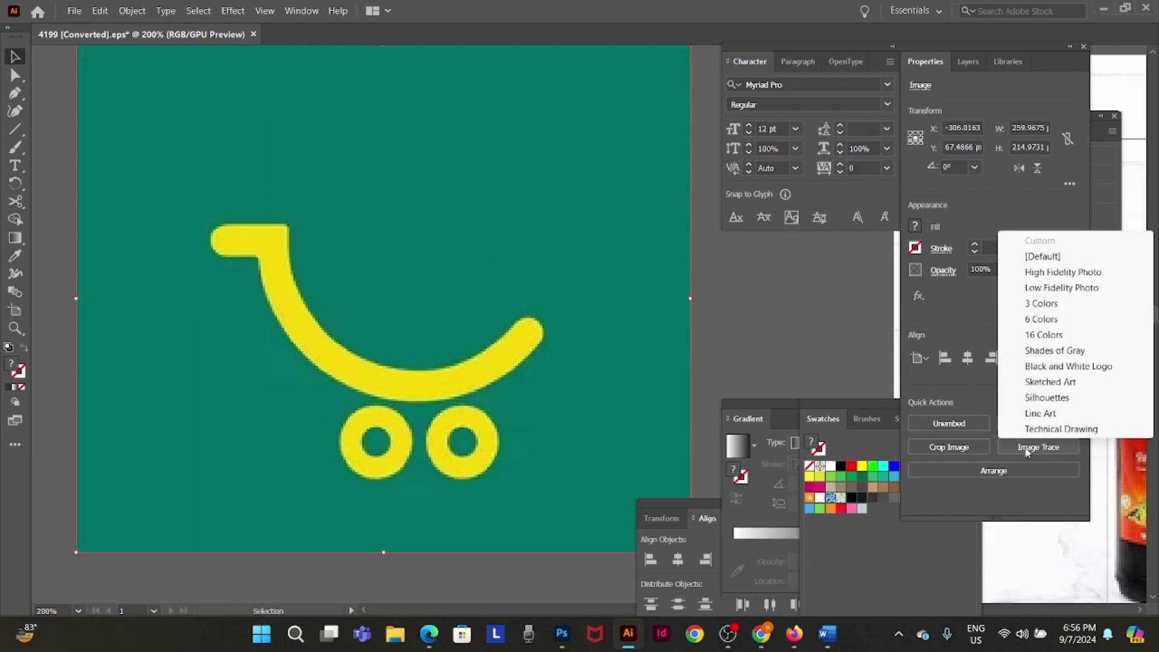
click(1058, 382)
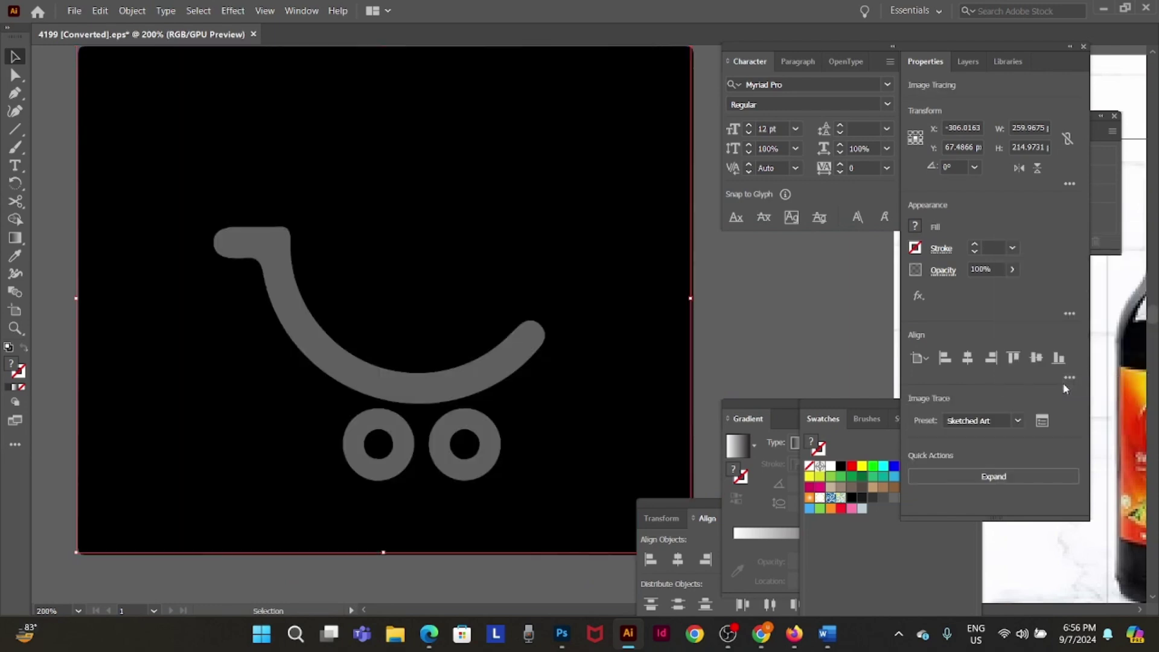
key(ctrl+z)
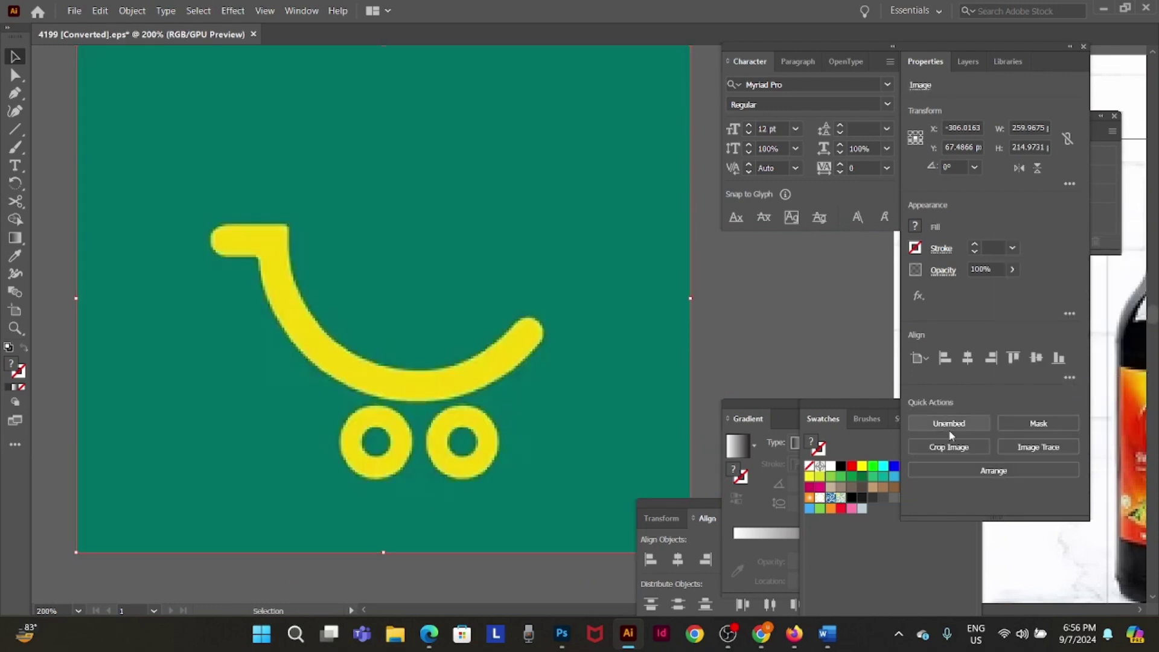
click(1019, 449)
click(1064, 366)
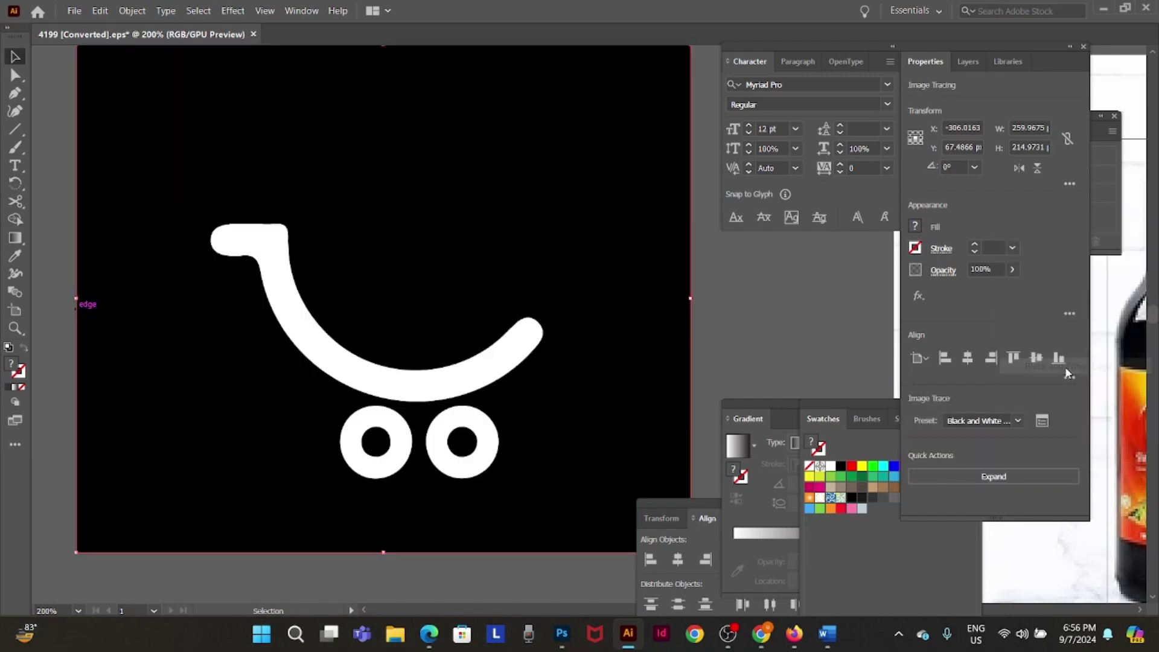
key(ctrl+z)
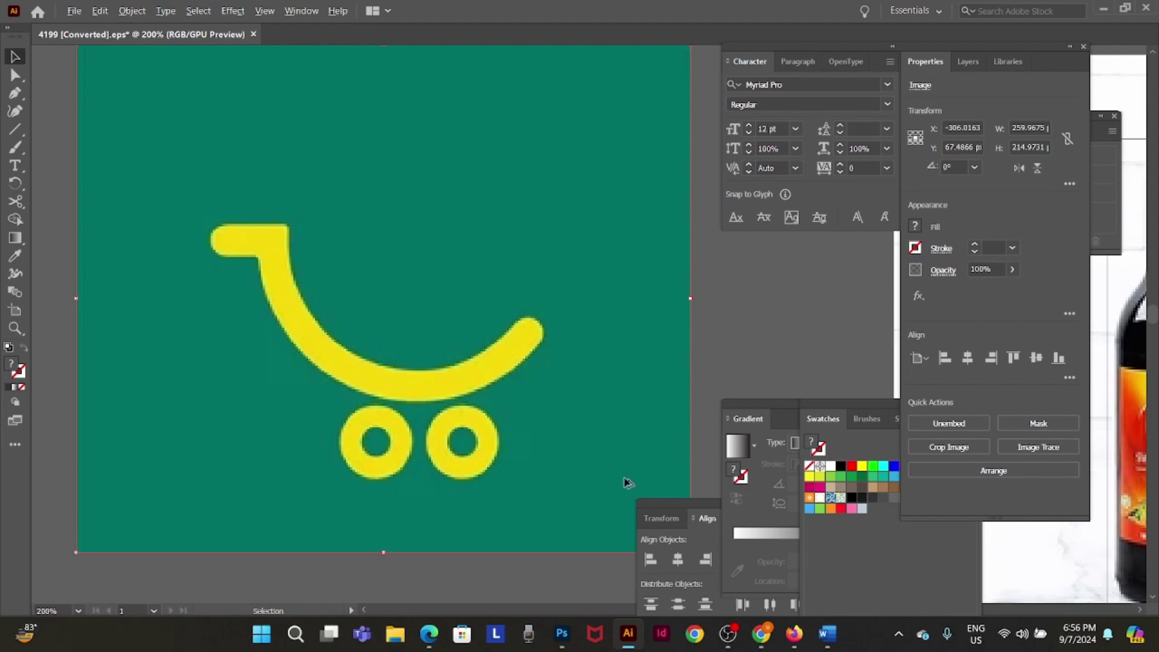
- Switch back to Photoshop, paste the cart logo into the poster, and remove its green background with the Magic Wand
key(alt+Tab)
key(ctrl+v)
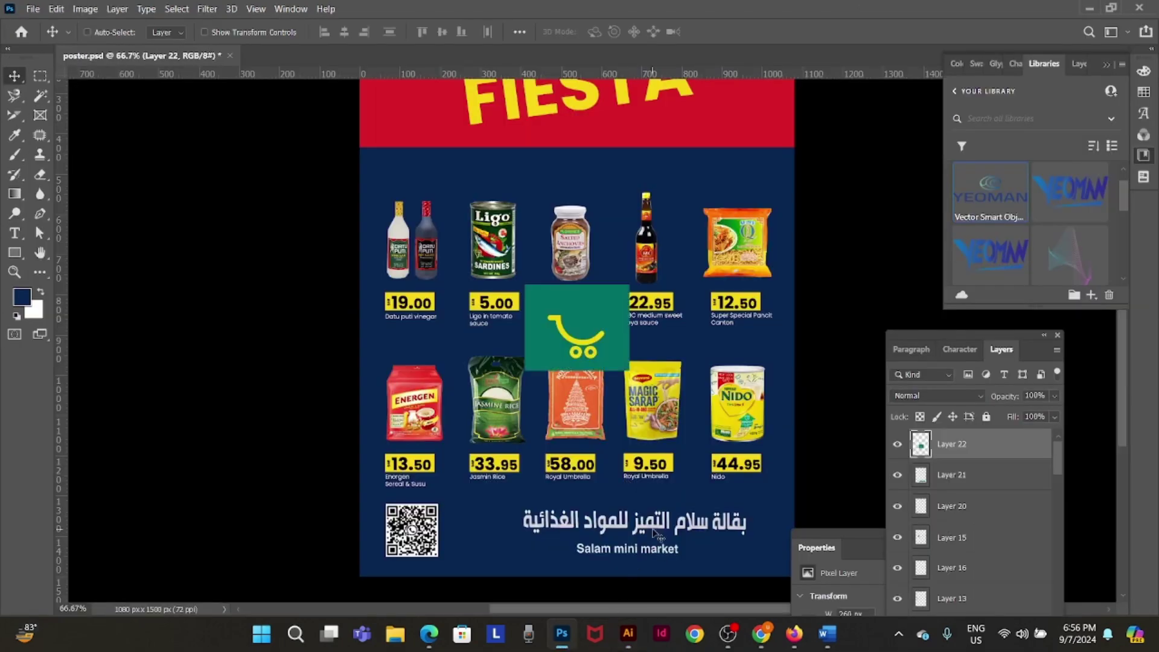
key(w)
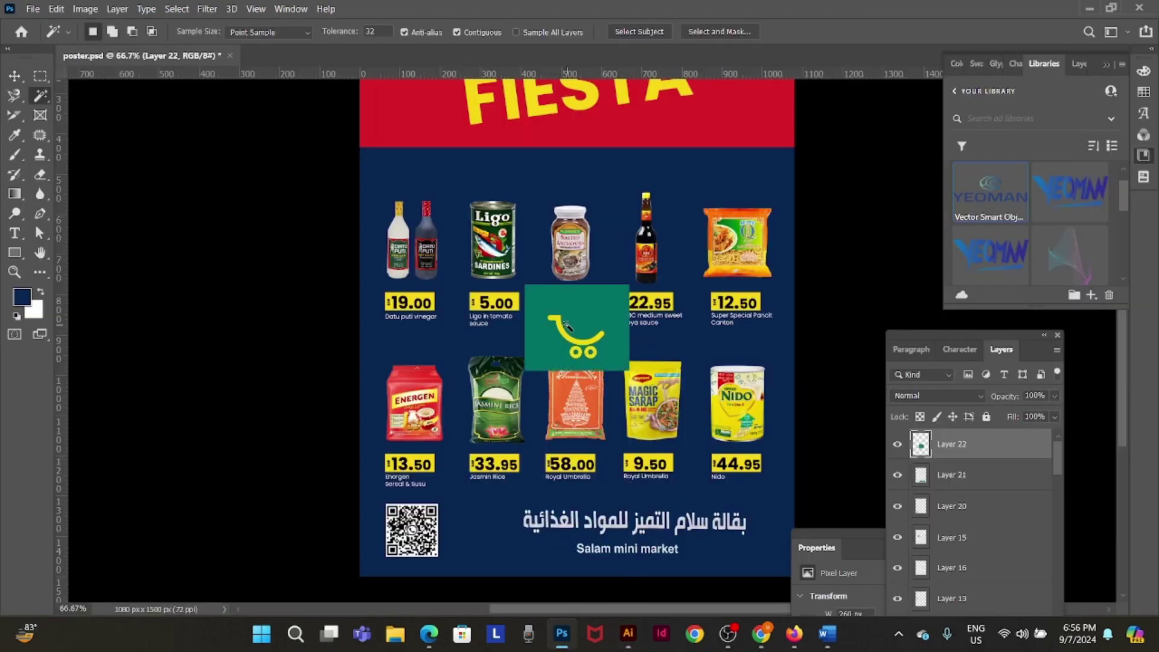
click(570, 317)
key(Delete)
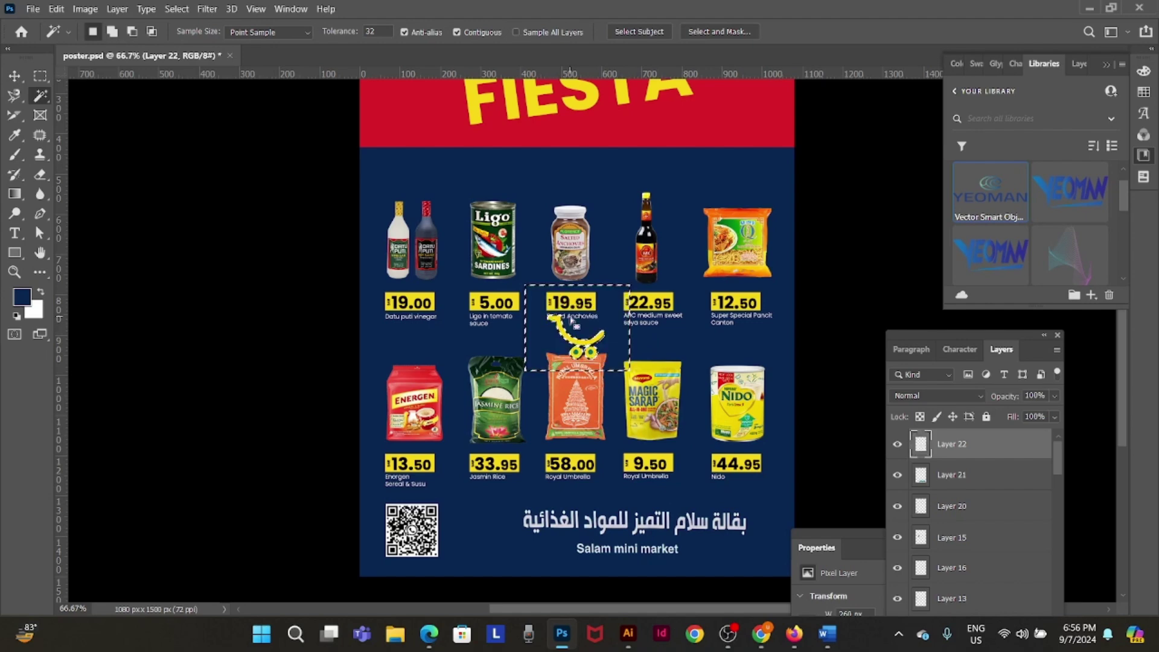
key(ctrl+d)
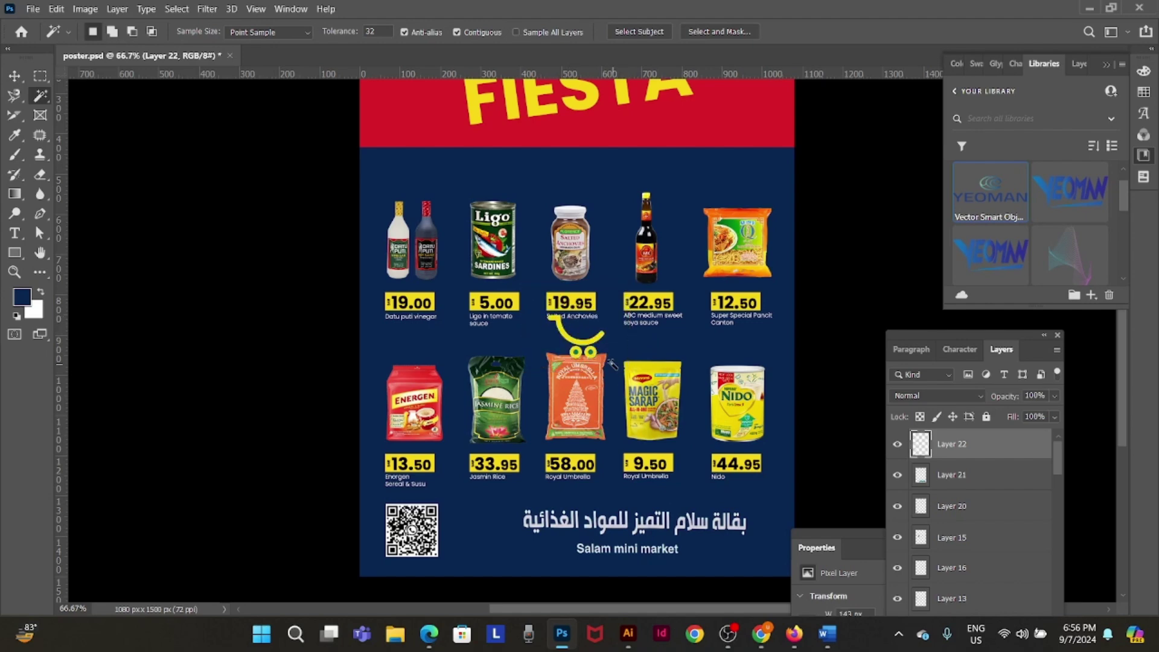
- Move the yellow cart logo between the QR code and the Salam mini market lettering
key(v)
drag(599, 341, 496, 541)
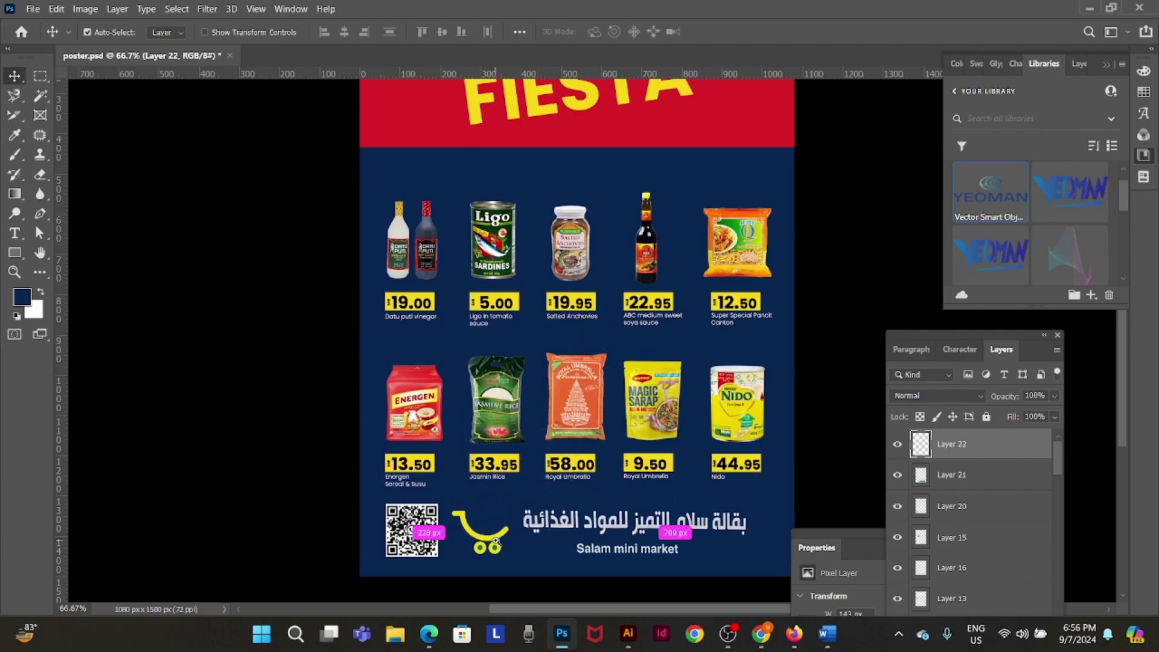
- Clear the leftover green from the centres of both cart wheels with the Magic Wand, then deselect
scroll(496, 541, up, 5)
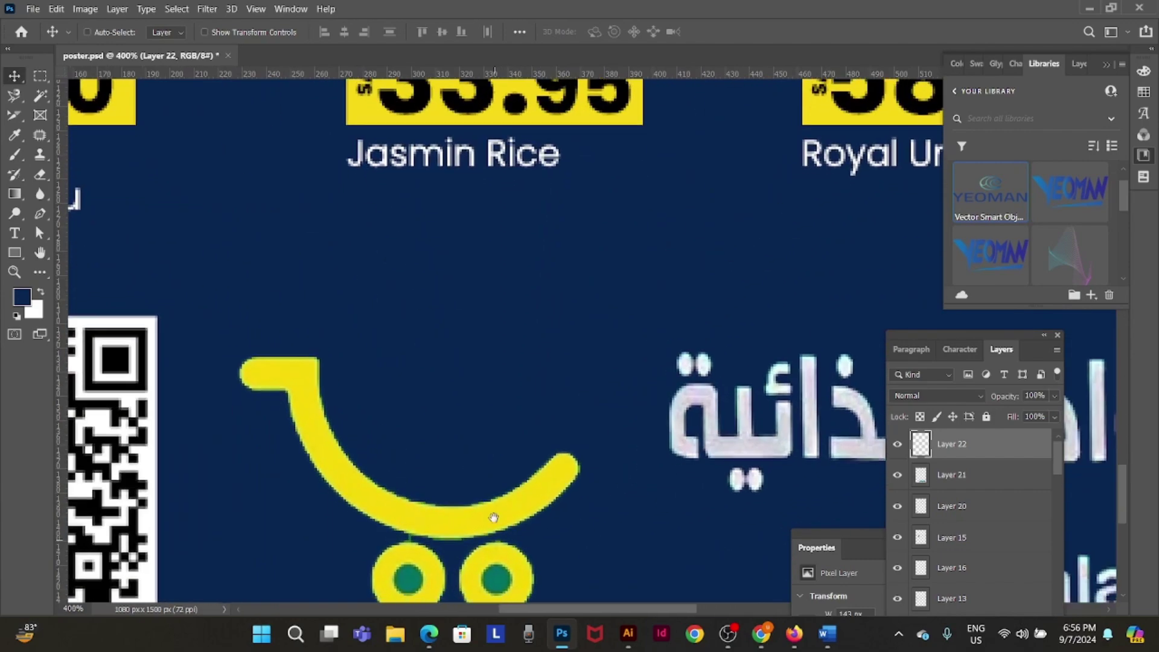
scroll(494, 517, down, 2)
scroll(491, 462, up, 1)
key(w)
click(385, 480)
key(Delete)
key(ctrl+d)
click(490, 482)
key(Delete)
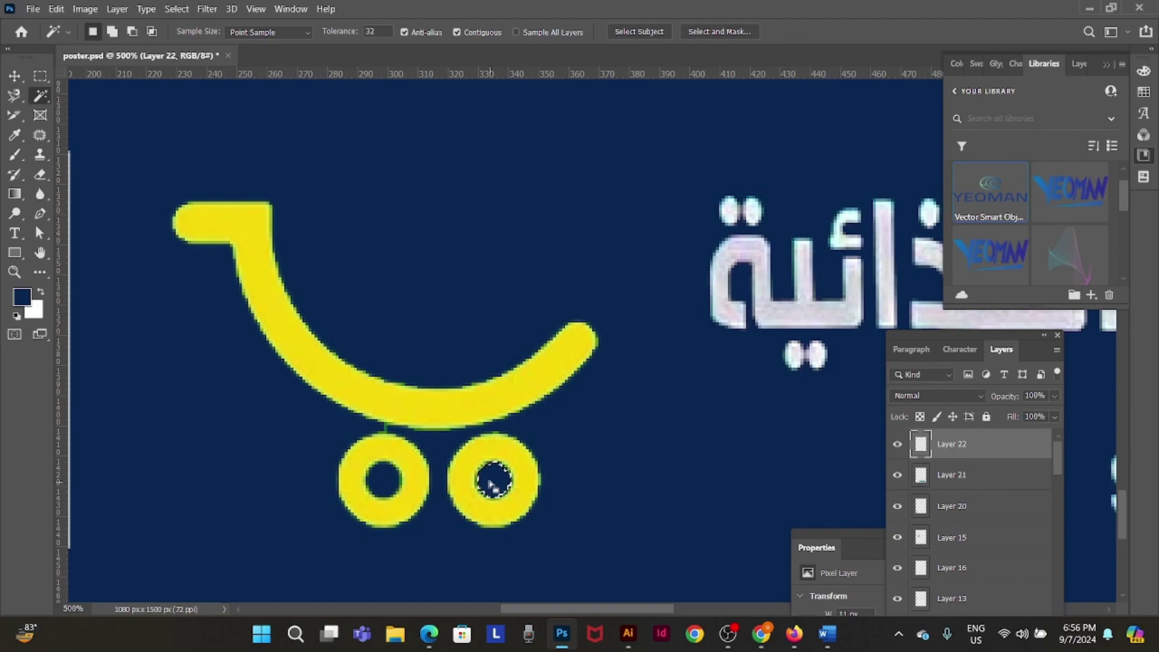
key(ctrl+d)
- Outline the stray green line between the cart body and its rear wheel with the Pen tool and erase it
key(v)
scroll(416, 451, up, 5)
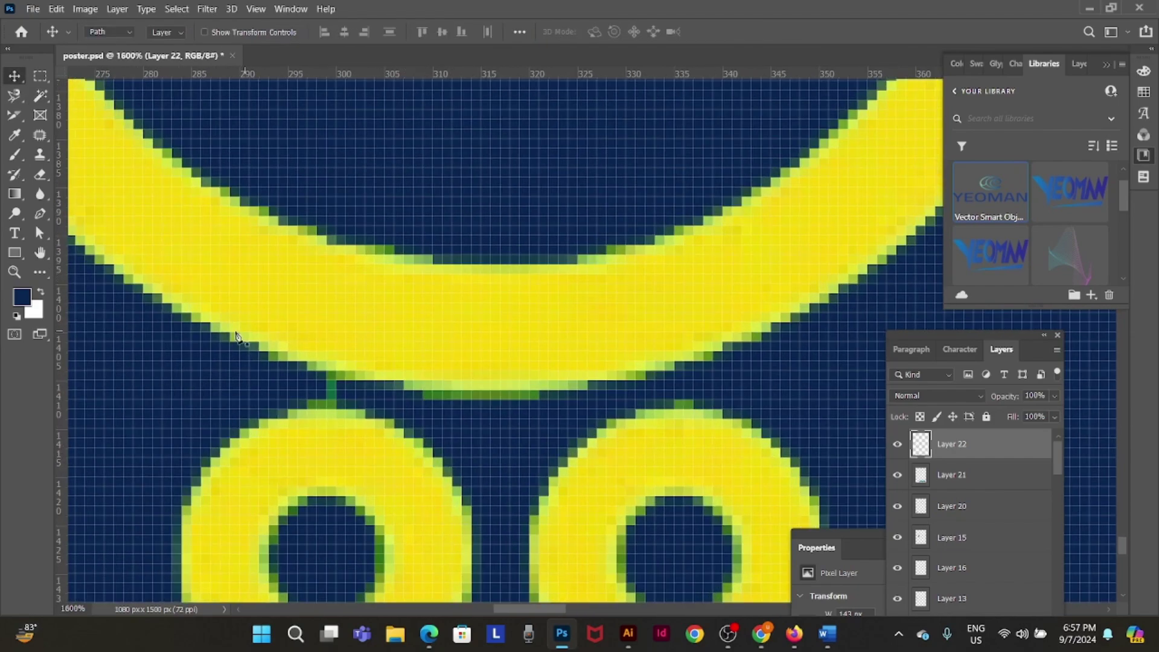
key(p)
click(316, 370)
click(365, 381)
key(ctrl+Return)
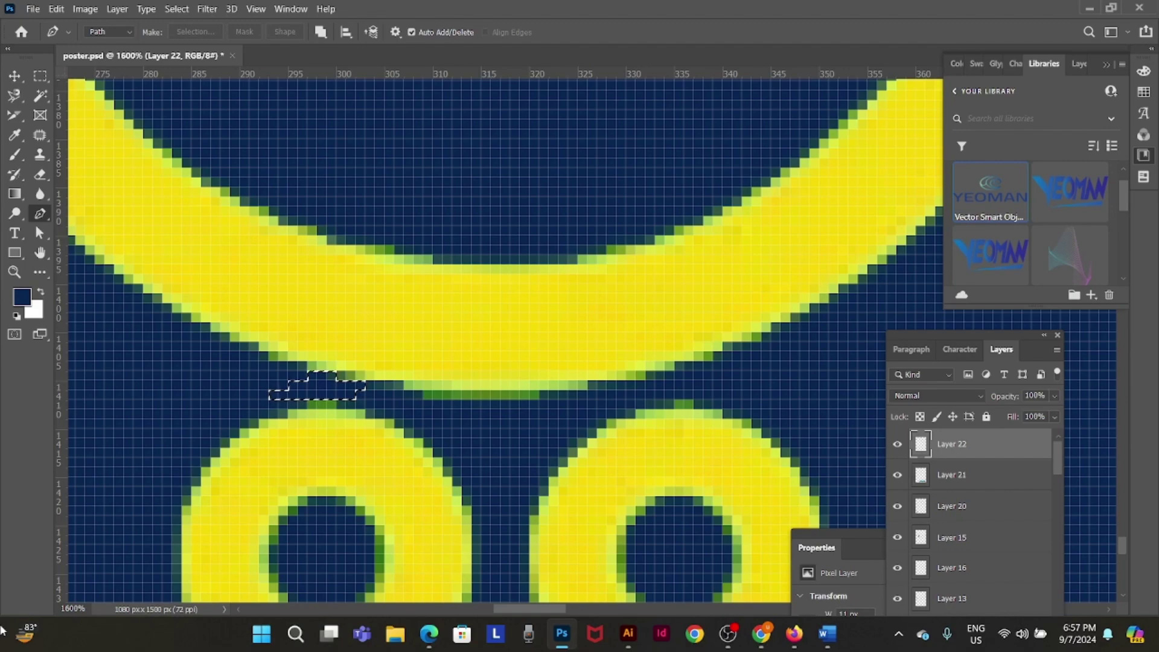
key(ctrl+d)
key(v)
key(ctrl+minus)
key(ctrl+minus)
key(ctrl+minus)
key(ctrl+minus)
key(ctrl+minus)
key(ctrl+minus)
key(ctrl+minus)
key(ctrl+minus)
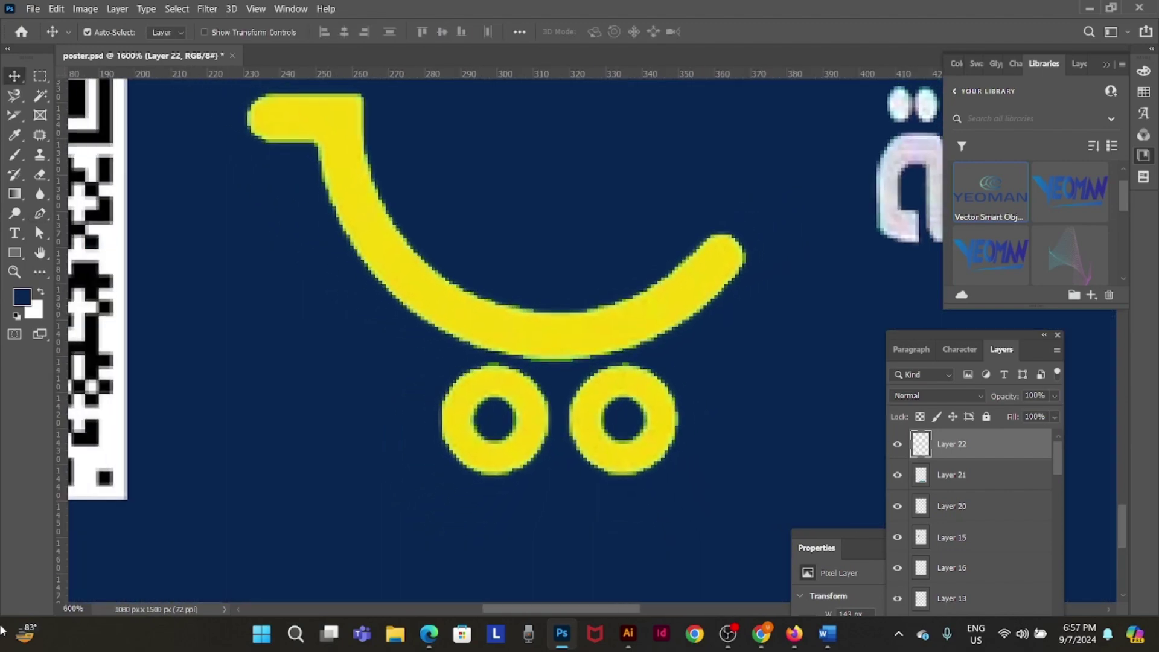
key(ctrl+minus)
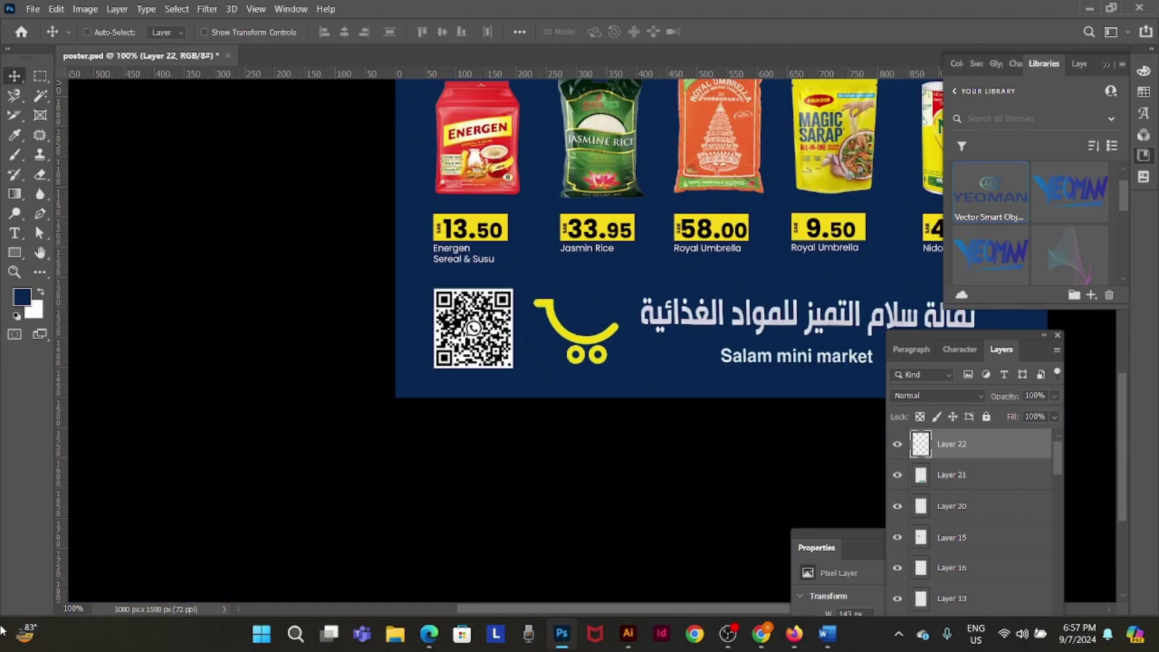
- Nudge the cart logo up 10 px, and the Salam mini market lettering 20 px to the right and 10 px up
drag(509, 498, 333, 584)
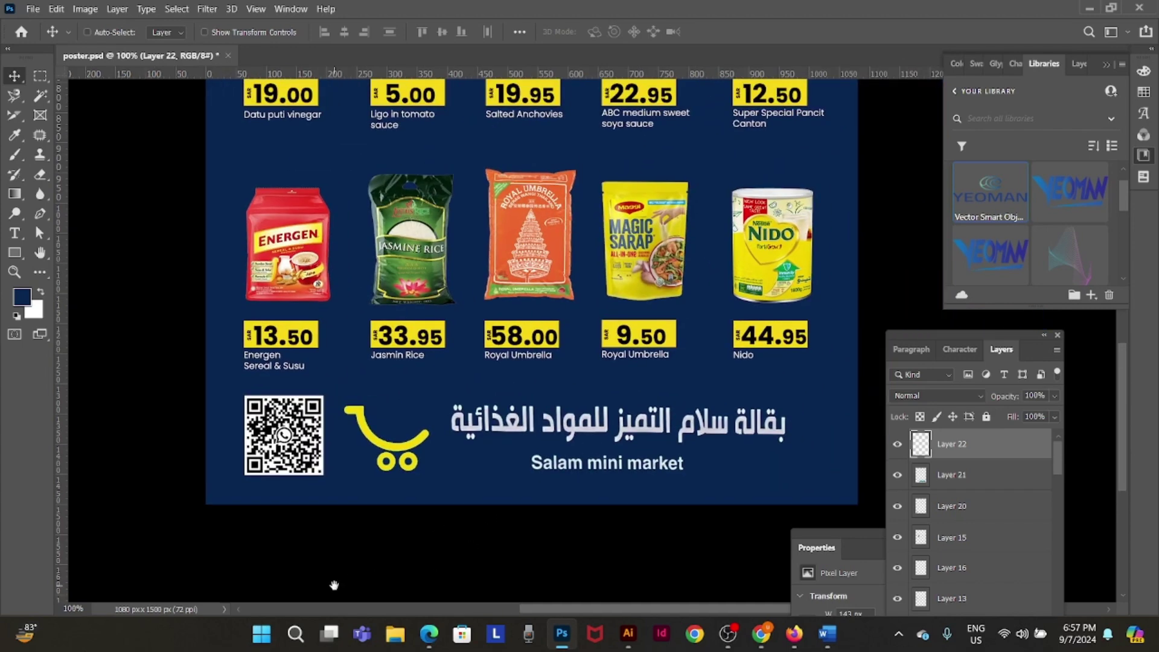
key(shift+Up)
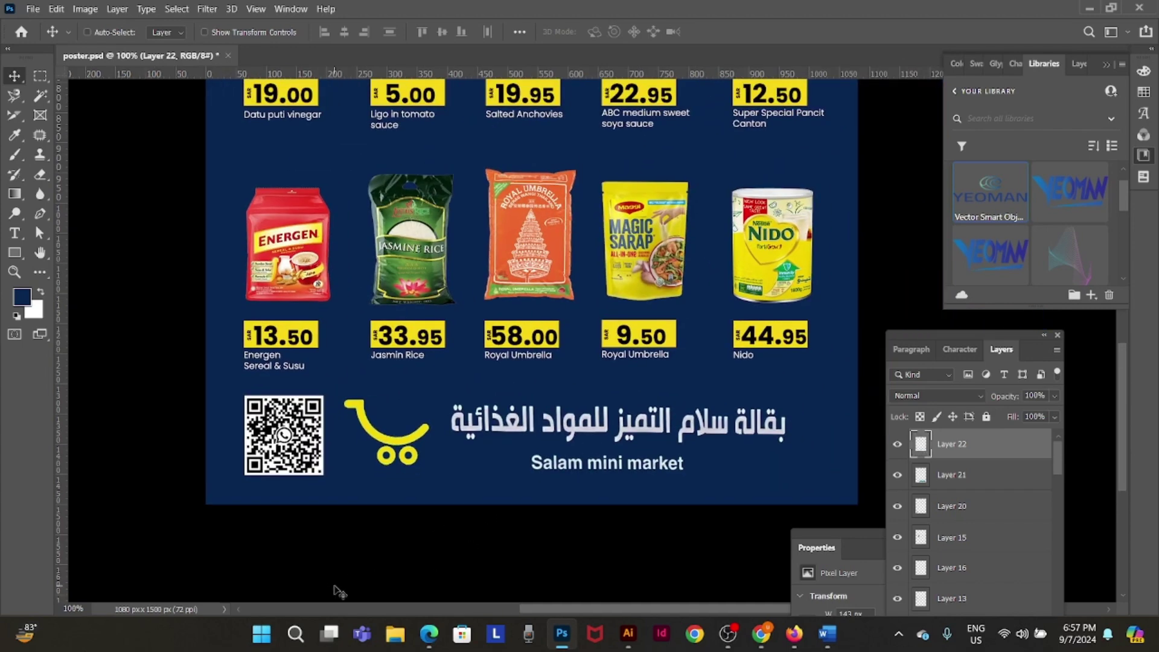
right_click(610, 429)
click(631, 439)
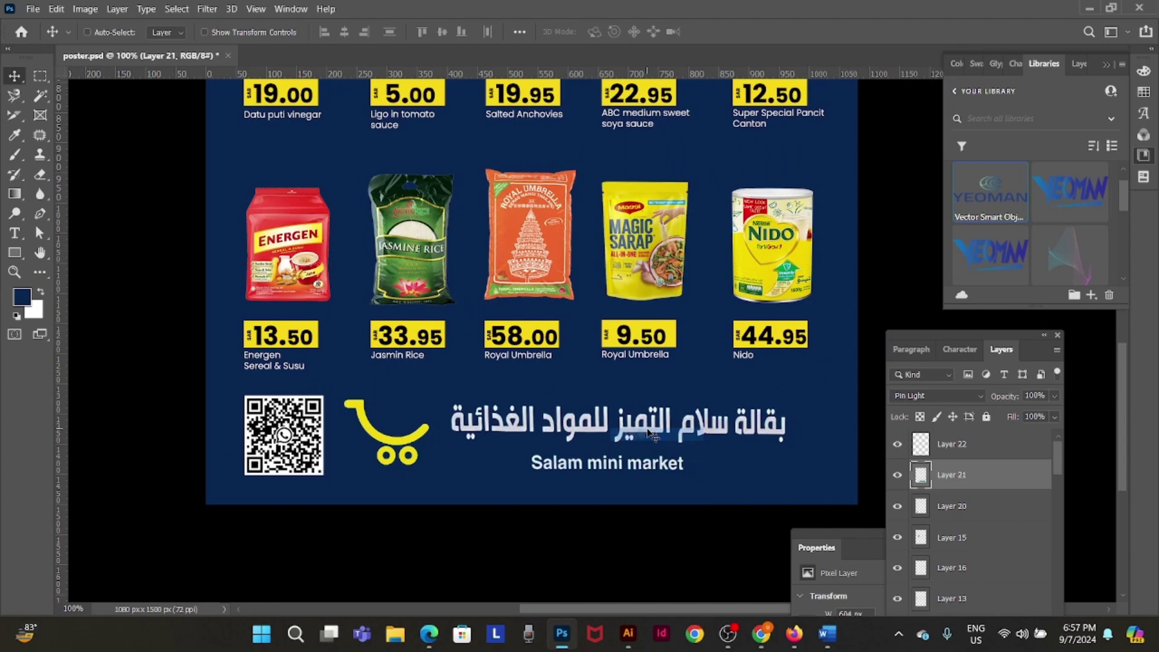
key(shift+Right)
key(shift+Right)
key(shift+Up)
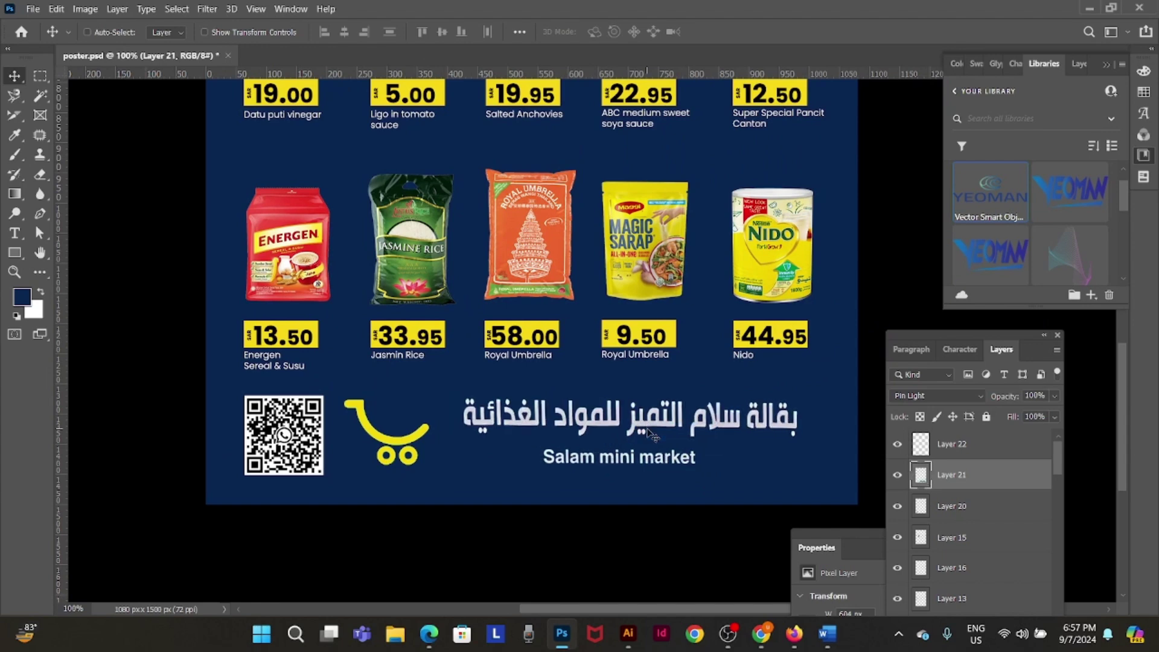
- Enlarge the Salam mini market lettering with Free Transform to about 625 px wide, extending it towards the cart logo
key(ctrl+t)
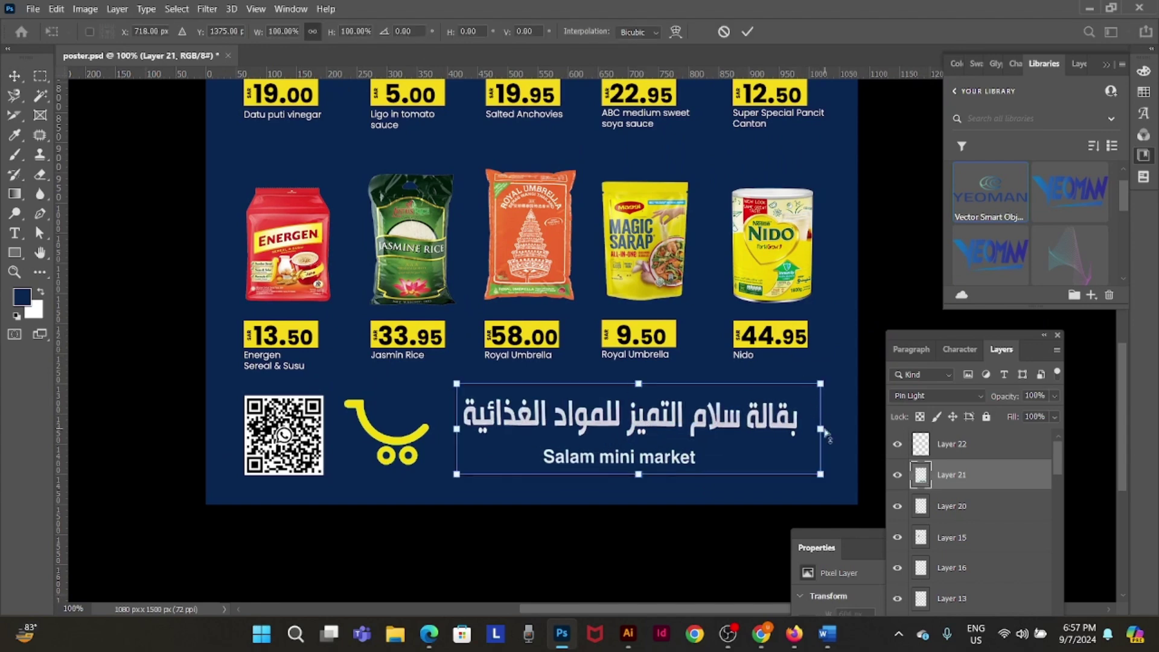
drag(820, 385, 823, 383)
key(Return)
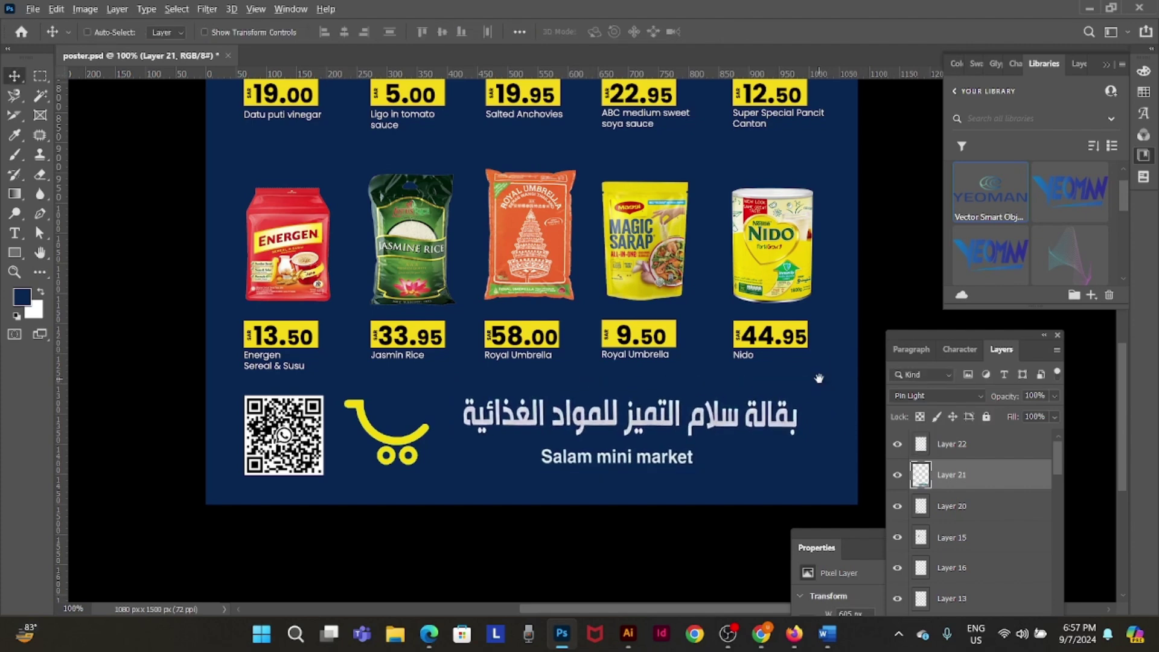
key(ctrl+minus)
key(ctrl+t)
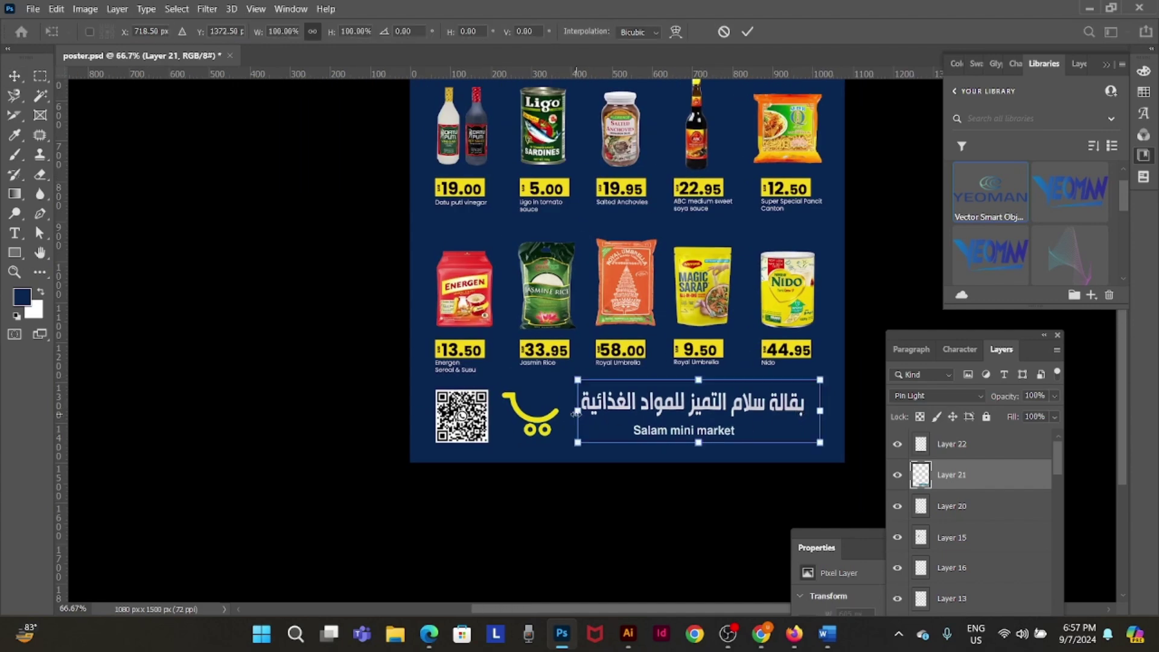
drag(578, 413, 568, 411)
key(Return)
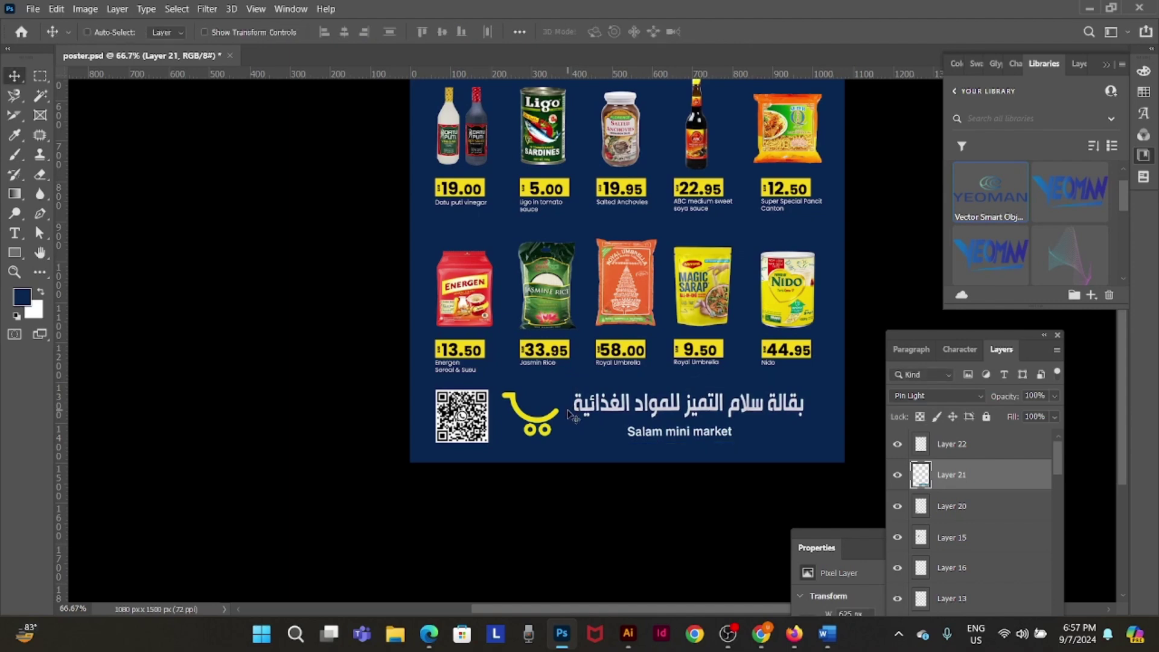
- Move both rows of products with their prices and captions up 40 px, and save the poster
drag(590, 416, 480, 534)
drag(207, 180, 791, 490)
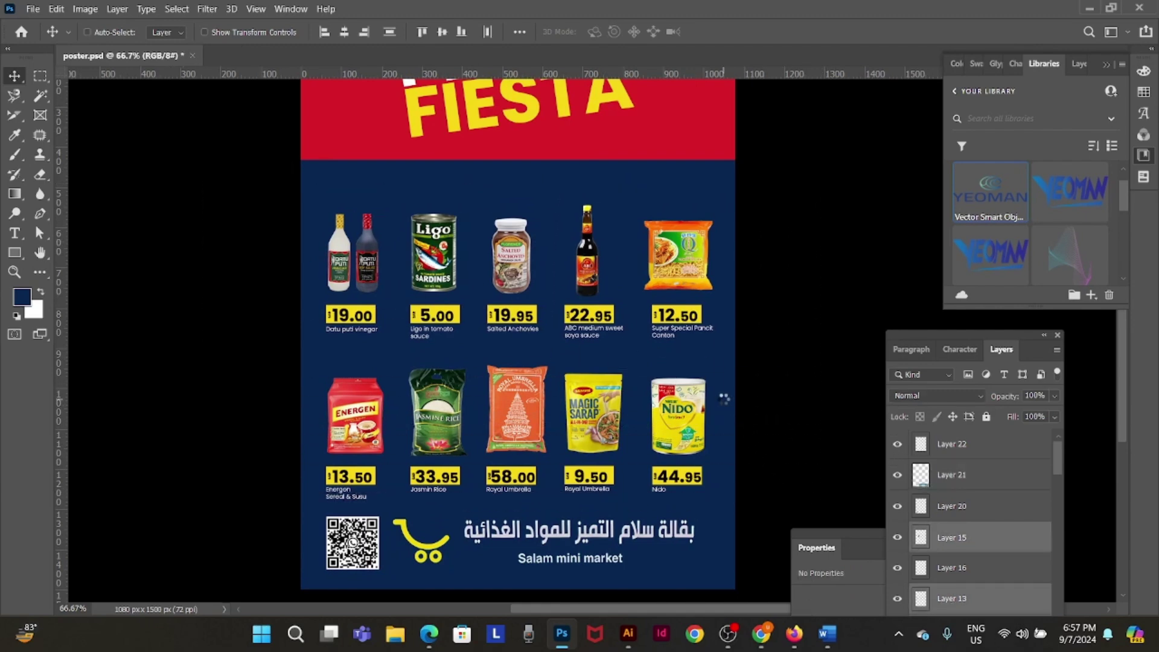
key(shift+Up)
key(shift+Up)
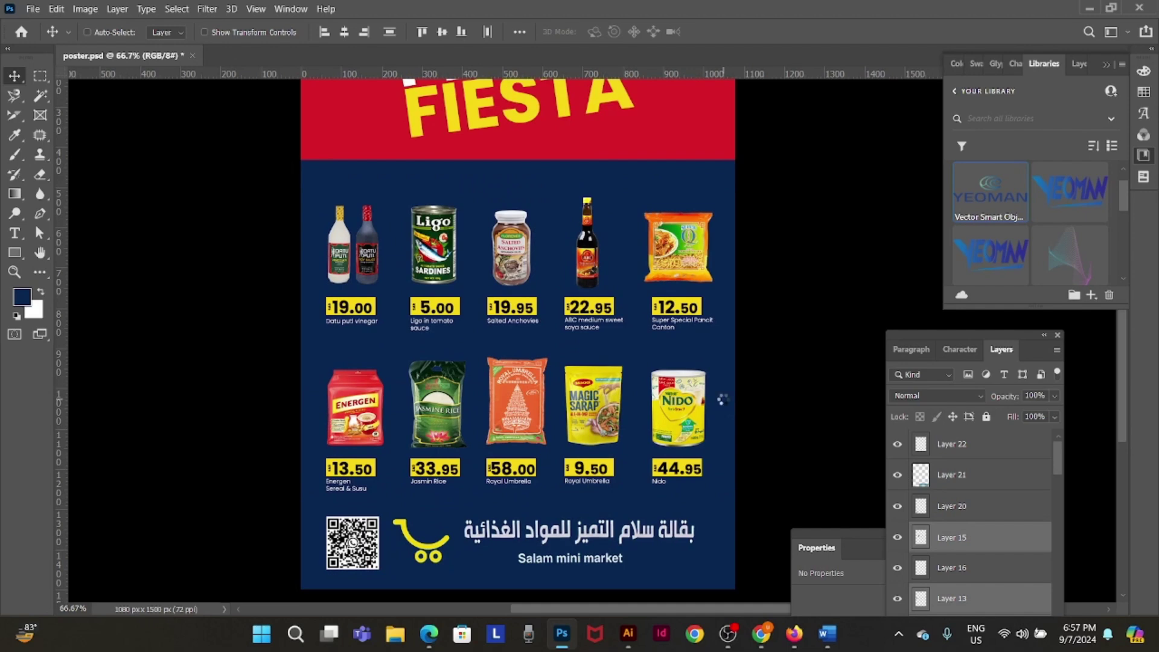
key(shift+Up)
key(shift+Up)
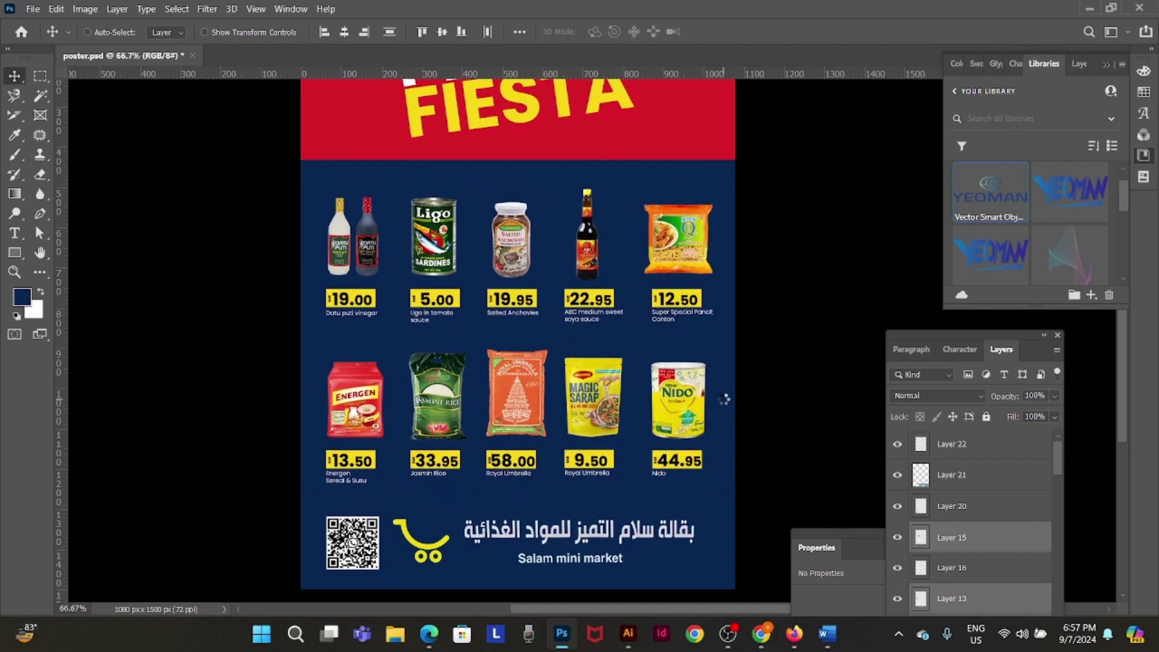
key(ctrl+minus)
key(ctrl+s)
- Switch to WhatsApp Web in Chrome, close the image preview, and copy the shop's mobile number from the chat
key(alt+Tab)
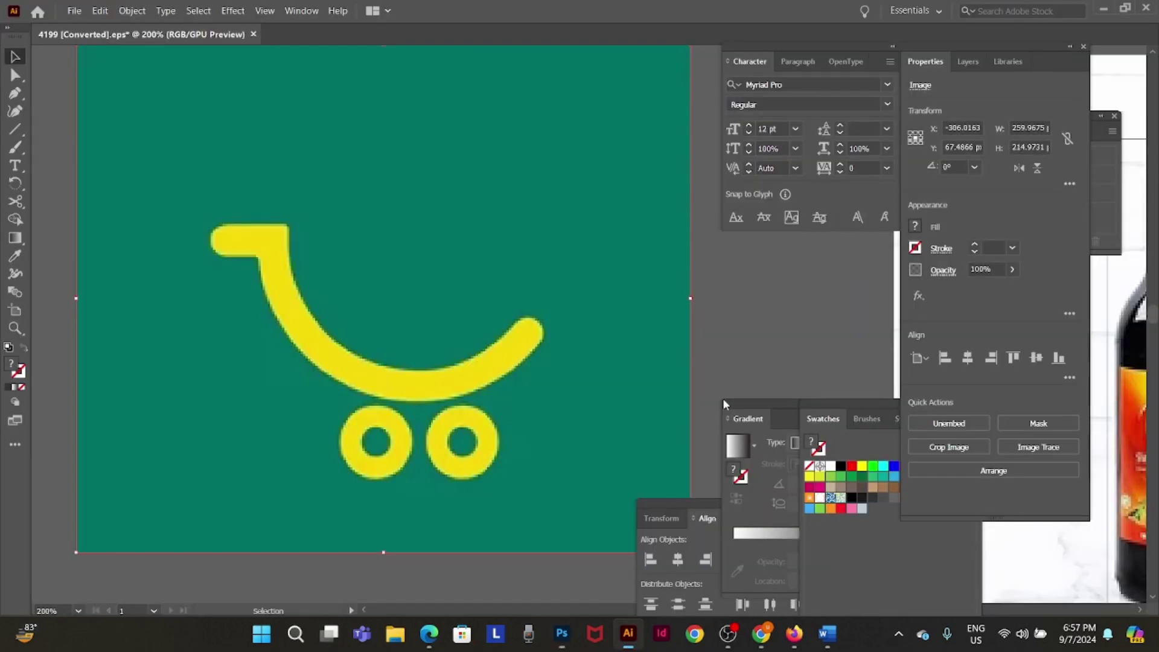
click(762, 645)
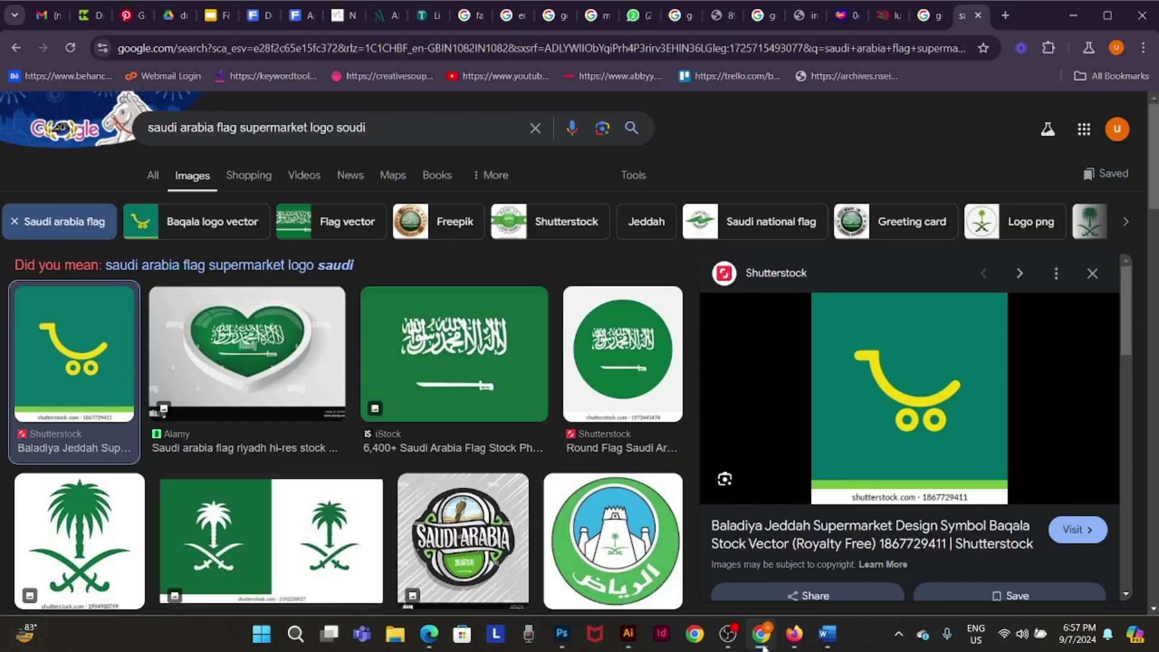
click(630, 25)
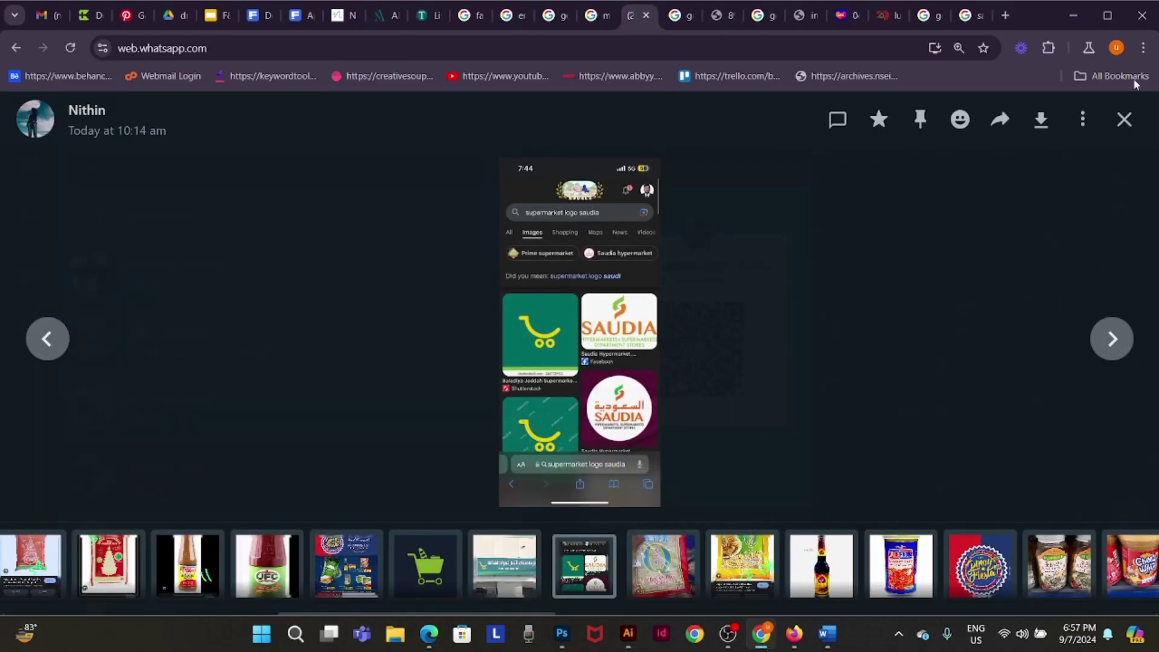
click(1123, 120)
scroll(882, 385, down, 3)
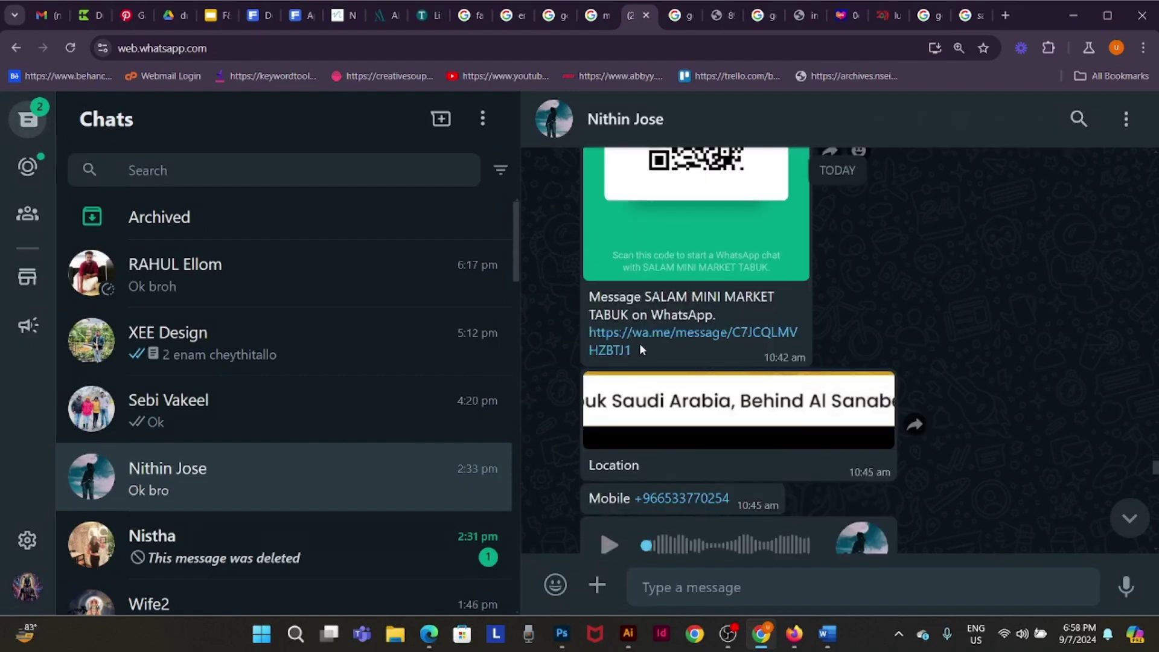
scroll(643, 349, down, 2)
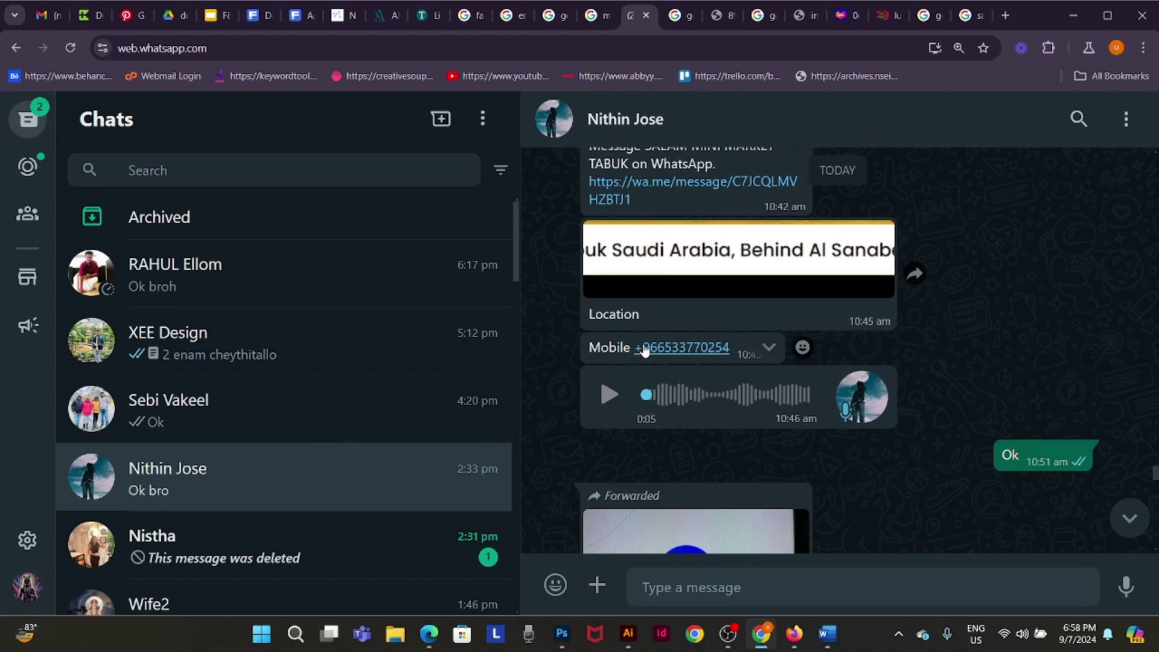
drag(730, 347, 636, 351)
key(ctrl+c)
- Return to Photoshop and paste the mobile number as a new text layer above the Salam mini market lettering
key(alt+Tab)
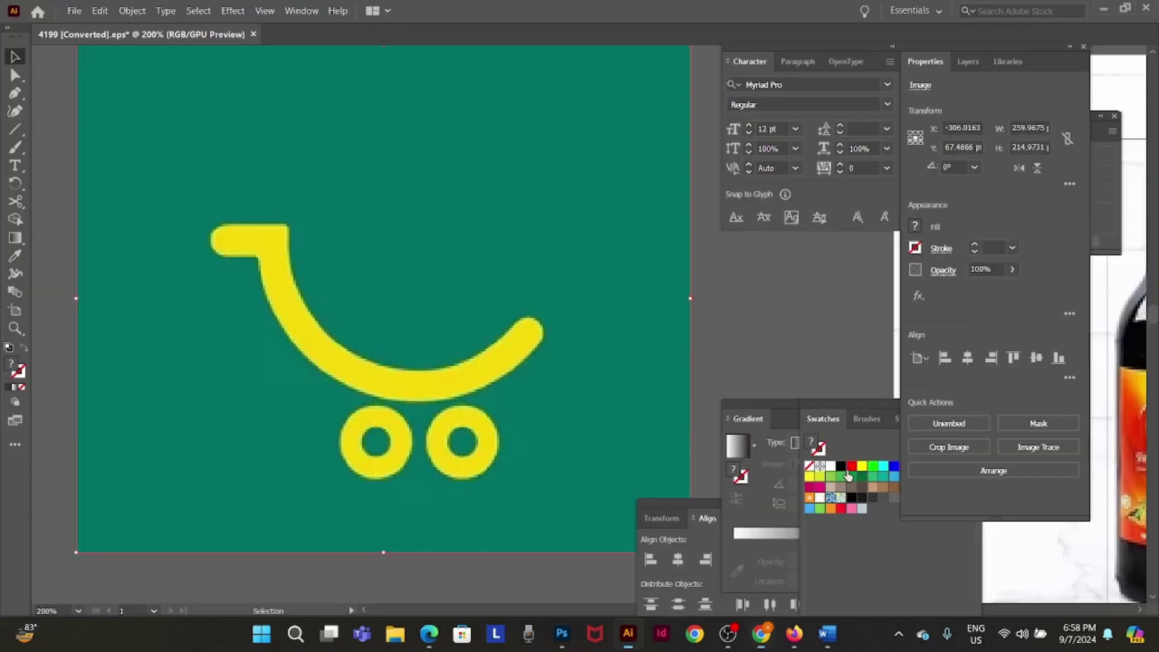
click(561, 633)
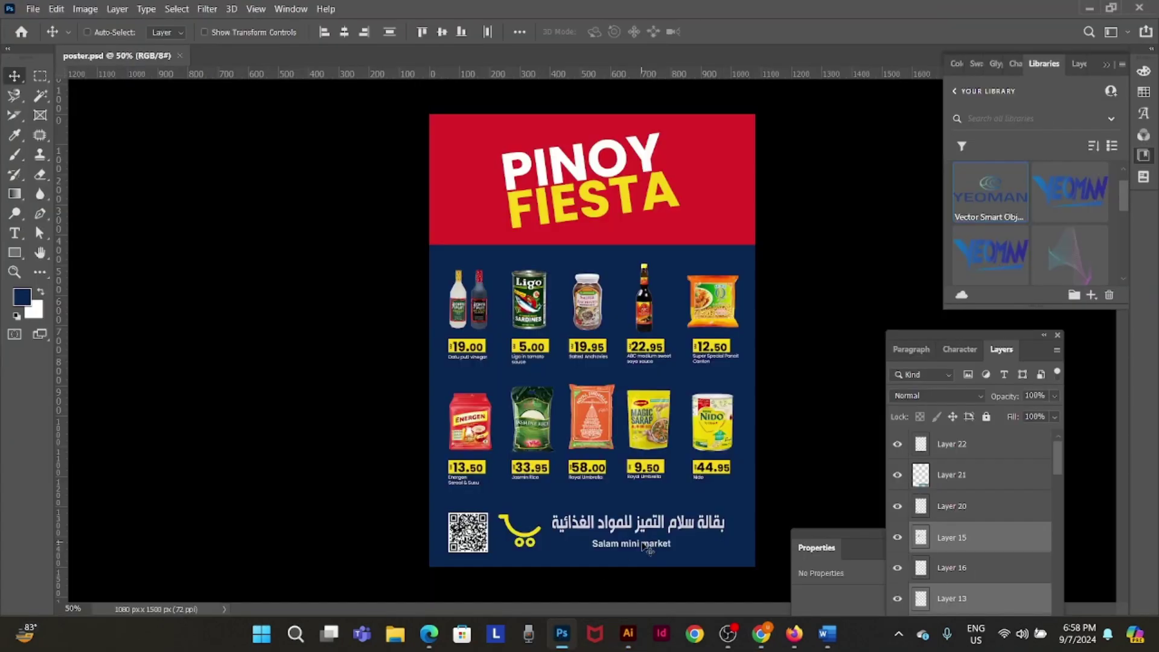
key(t)
click(700, 494)
key(BackSpace)
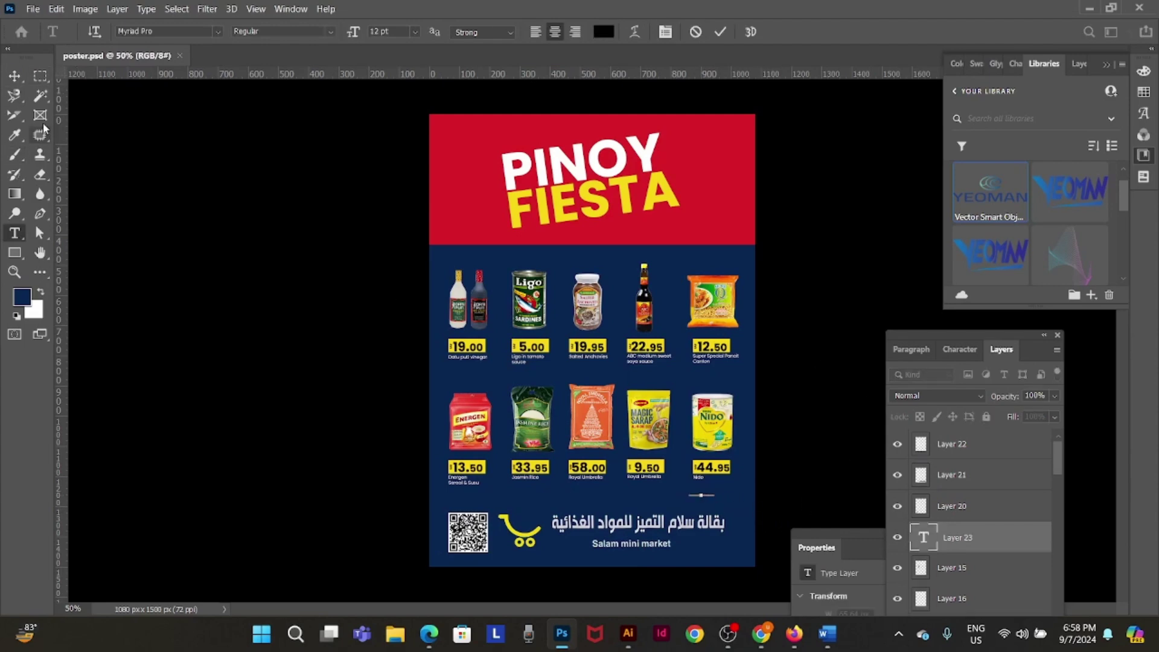
key(ctrl+v)
key(ctrl+Return)
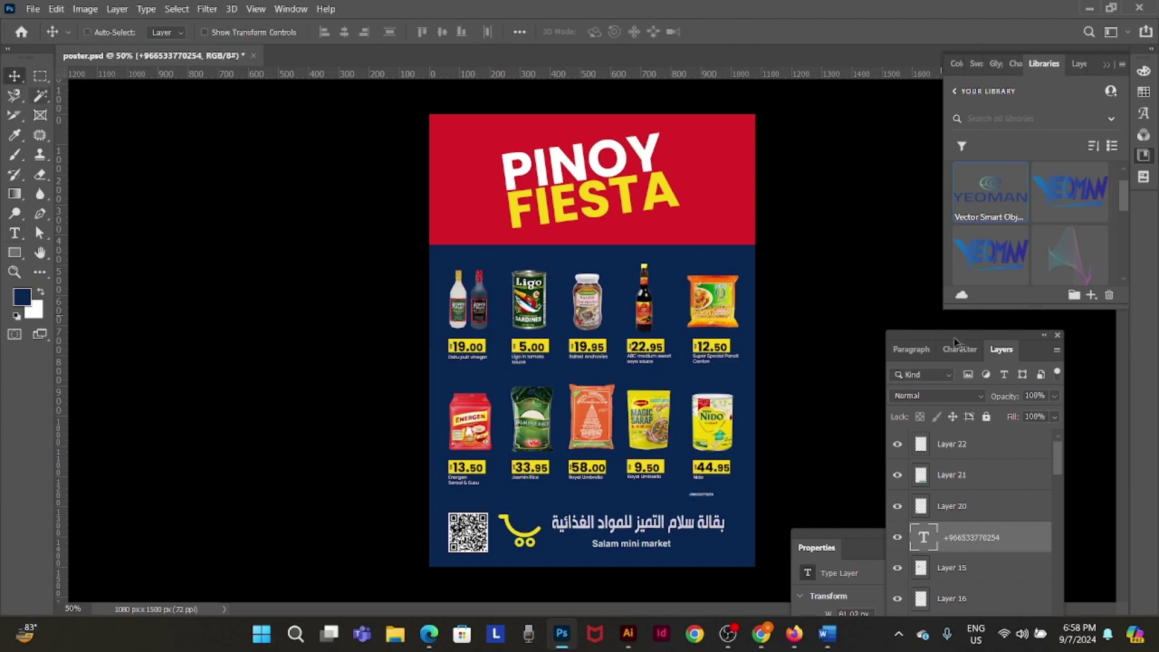
- Scale the phone number text up to about 319 px wide and position it just above the Arabic lettering
ctrl+click(630, 500)
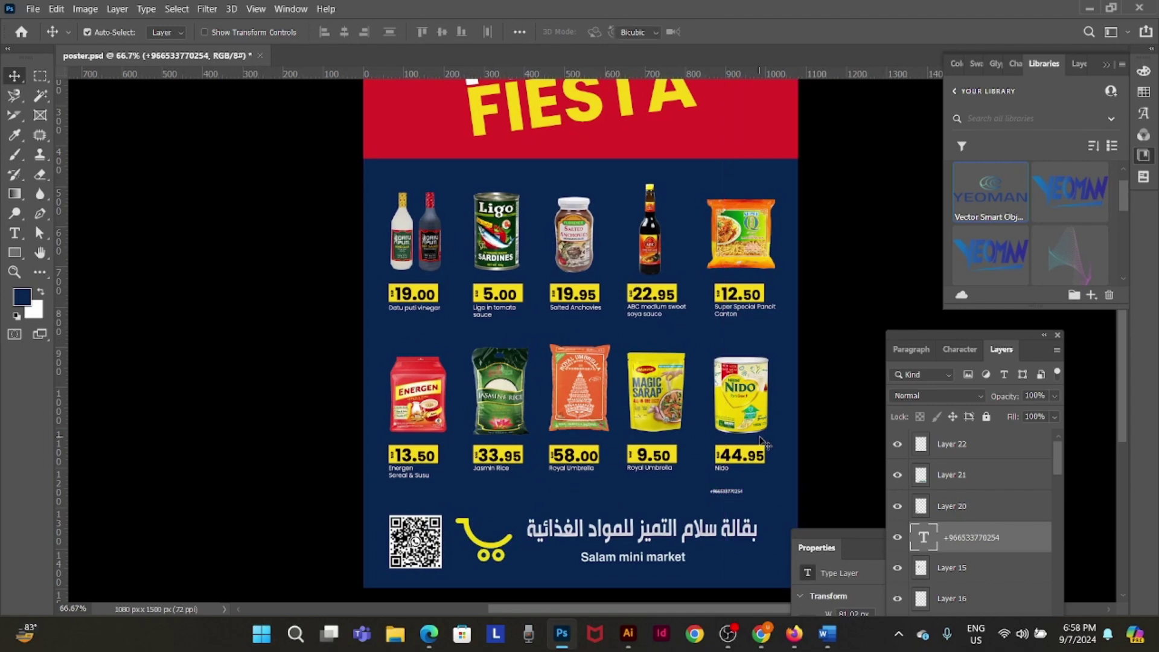
key(ctrl+t)
drag(706, 486, 615, 457)
key(Return)
mouse_move(719, 488)
mouse_down()
mouse_move(703, 492)
mouse_move(742, 534)
mouse_move(761, 592)
mouse_move(734, 530)
mouse_move(706, 507)
mouse_up()
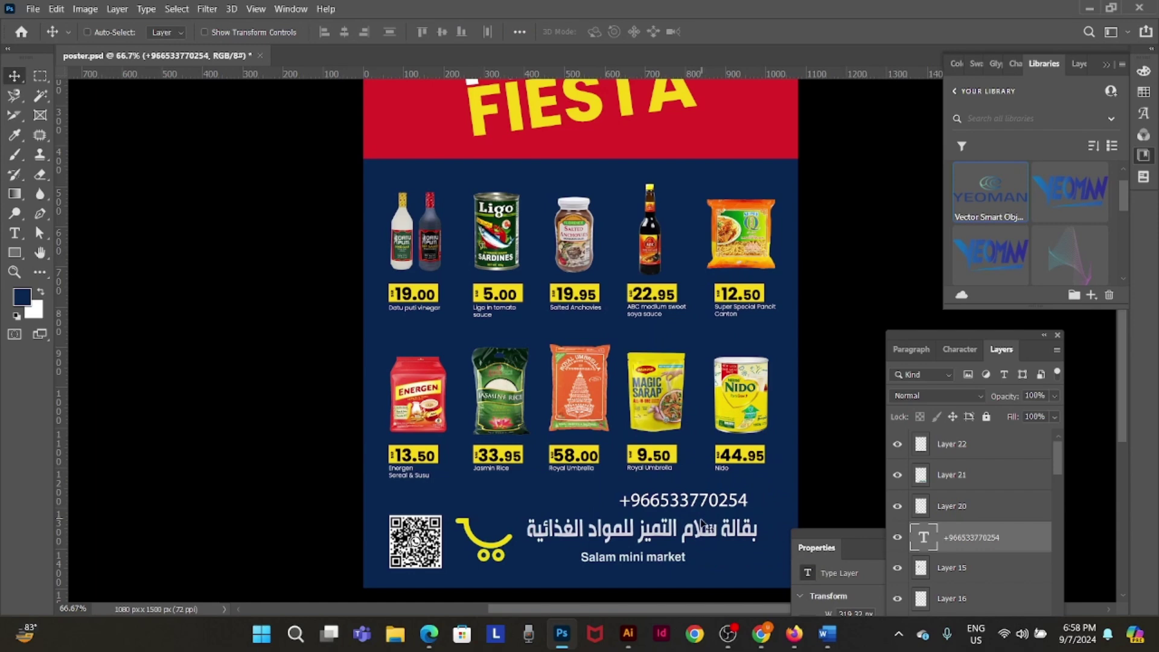
- Move the QR code, cart logo and Salam mini market lettering together down 20 px
click(430, 546)
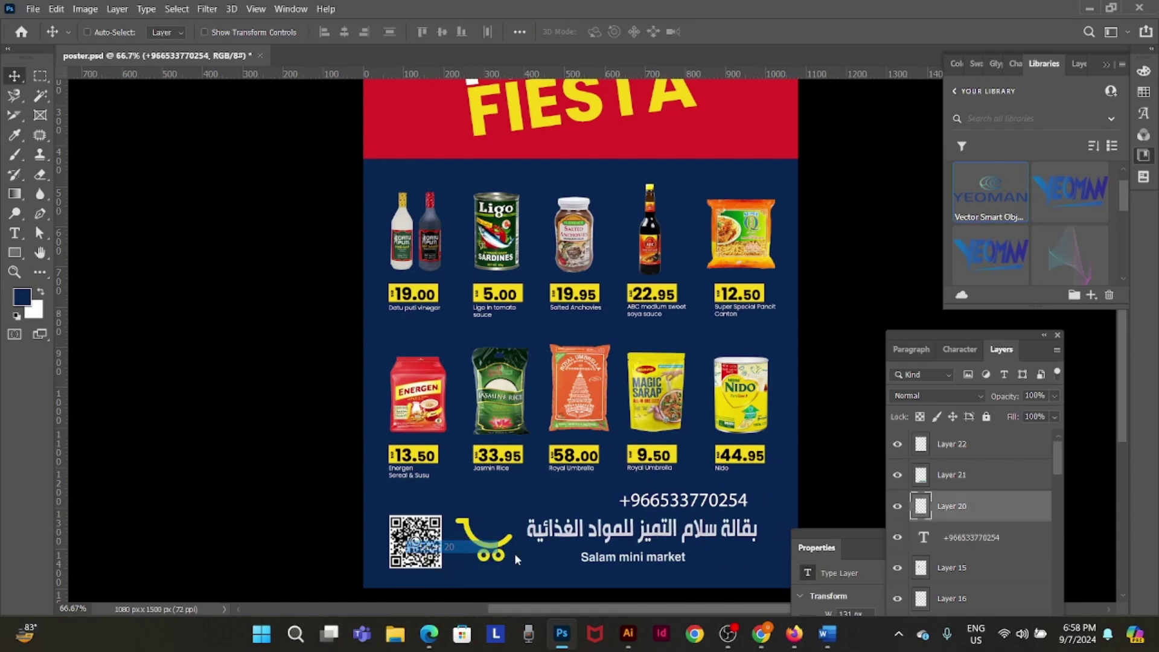
shift+click(499, 547)
shift+click(603, 536)
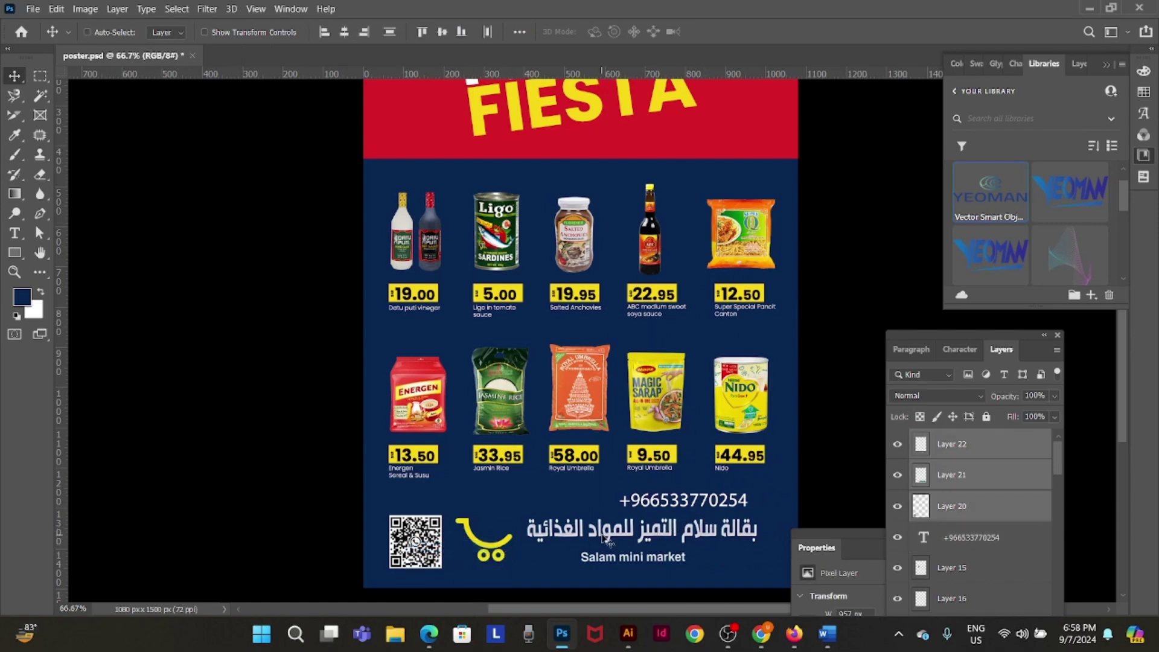
key(shift+Down)
key(shift+Down)
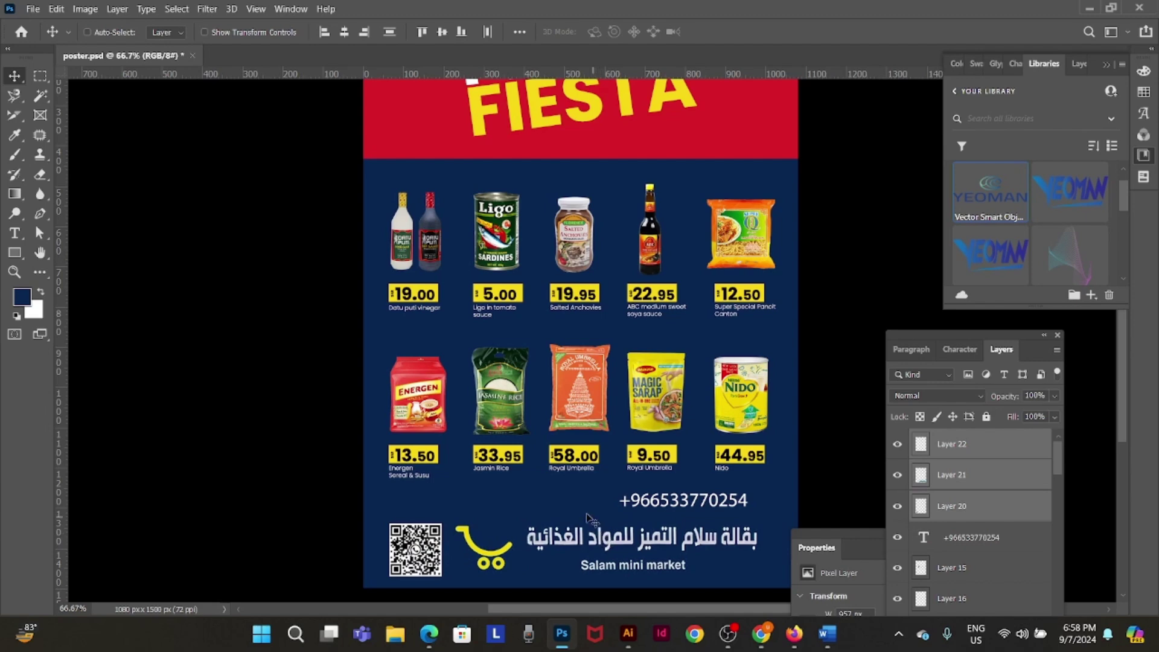
- Move the lower row of products with their prices and captions up 20 px
ctrl+drag(291, 362, 789, 460)
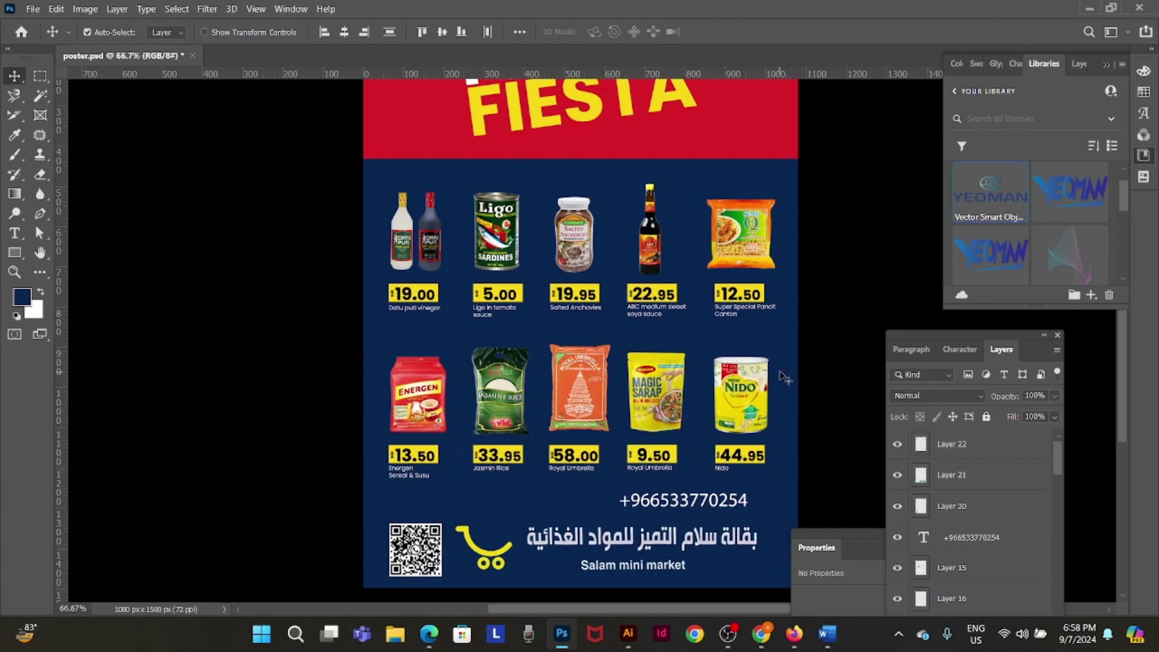
key(shift+Up)
key(shift+Up)
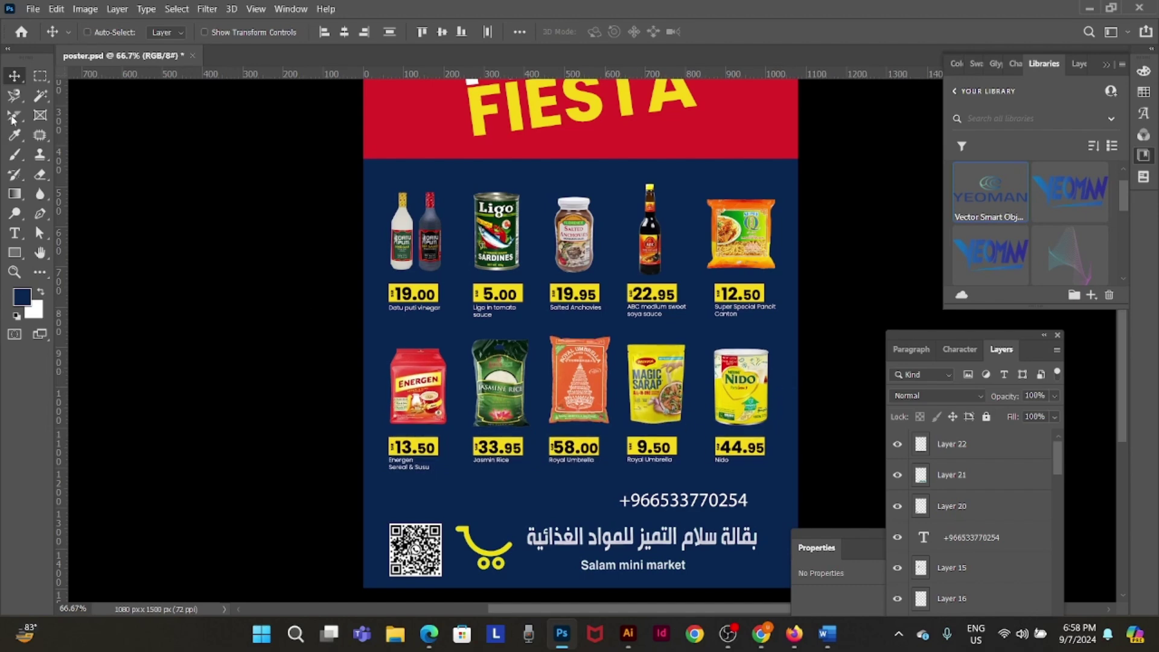
- Add a full-width strip behind the phone number on a new layer, filled with the yellow sampled from the FIESTA lettering
click(40, 76)
drag(363, 483, 798, 513)
key(ctrl+shift+n)
key(Return)
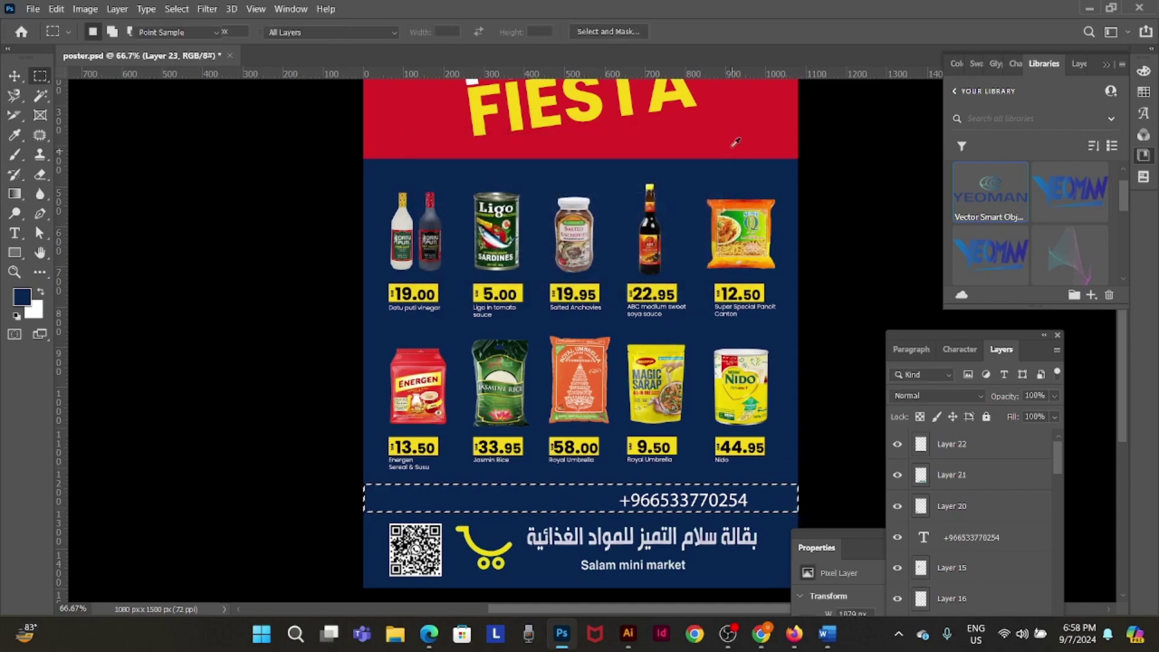
key(i)
click(732, 99)
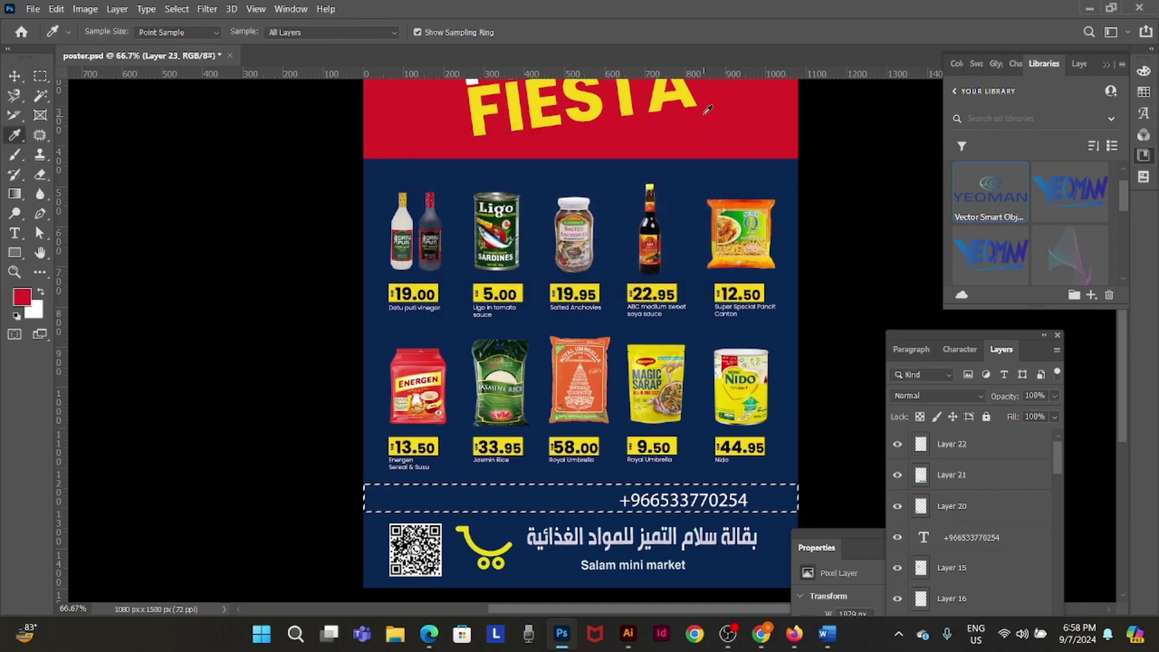
click(695, 92)
key(alt+BackSpace)
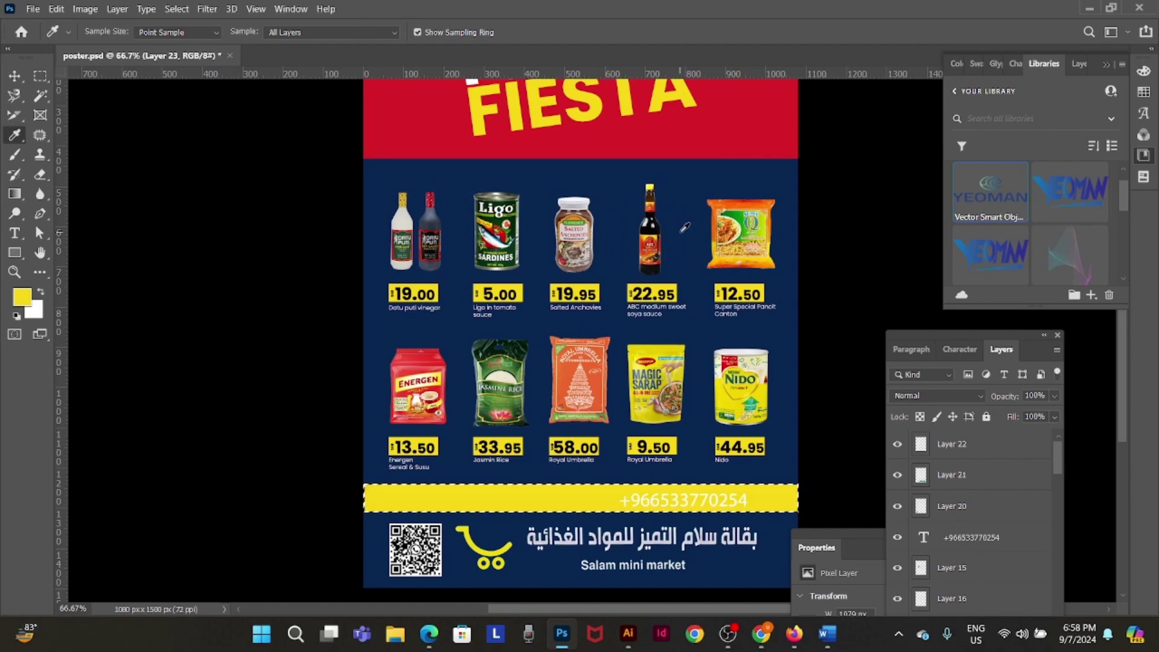
key(ctrl+d)
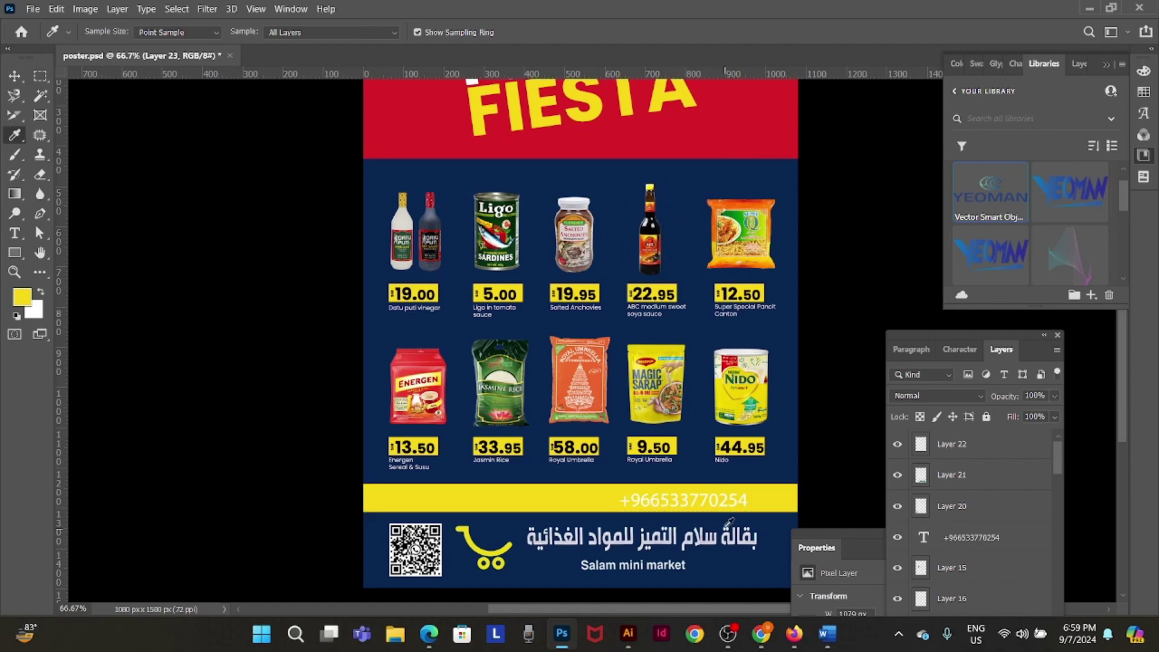
- Recolour the phone number text on the yellow strip to black
key(v)
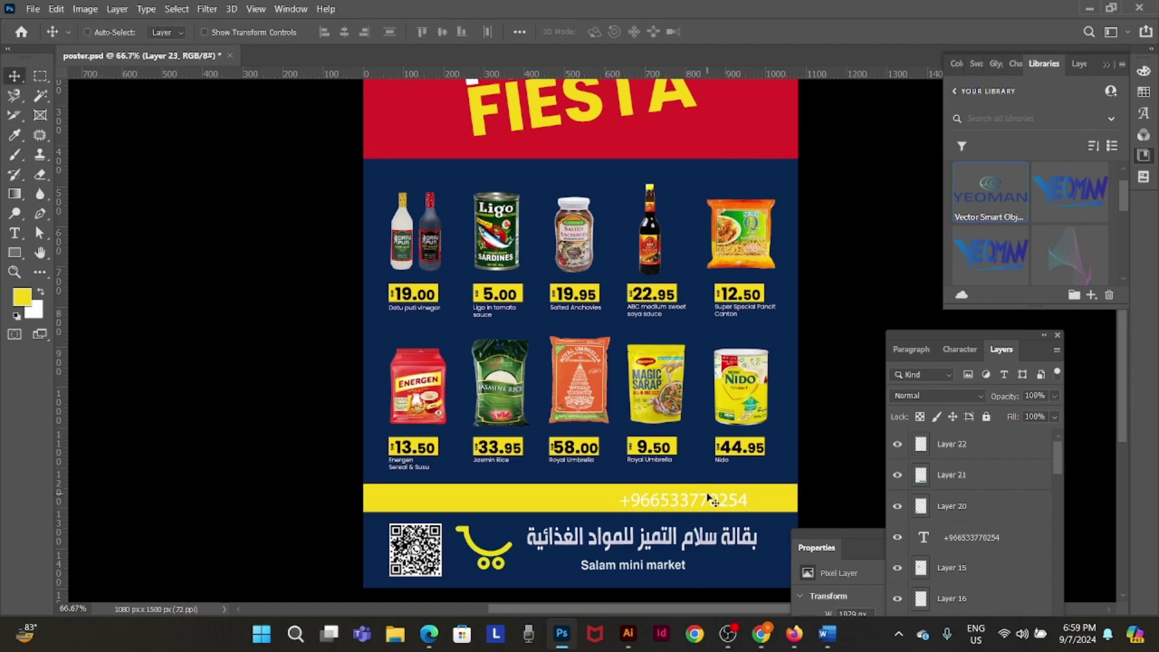
right_click(708, 495)
right_click(700, 498)
click(731, 506)
key(i)
click(832, 407)
key(alt+BackSpace)
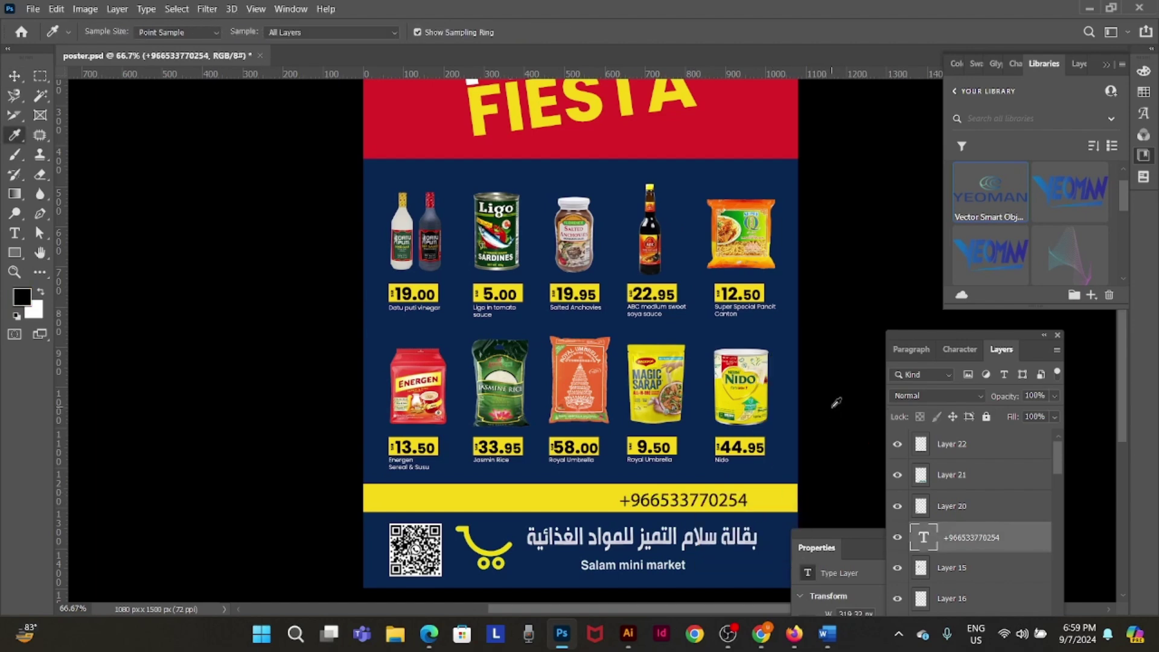
key(v)
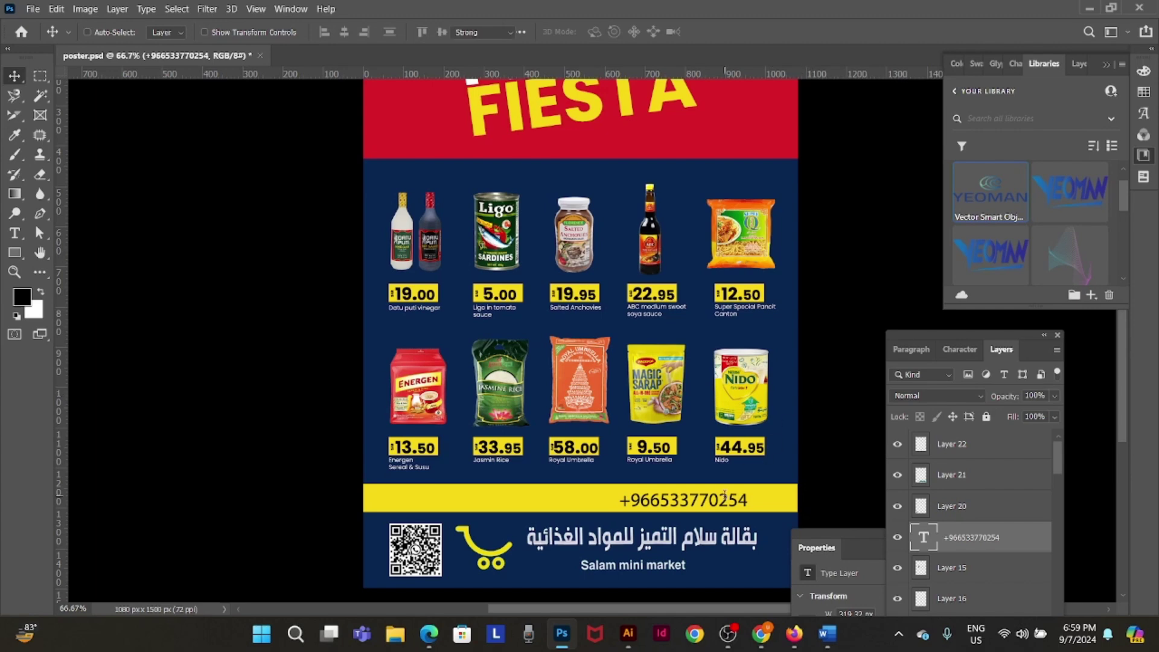
- Set the phone number's font to Poppins SemiBold
key(t)
click(724, 500)
key(ctrl+a)
click(960, 349)
drag(1023, 396, 945, 398)
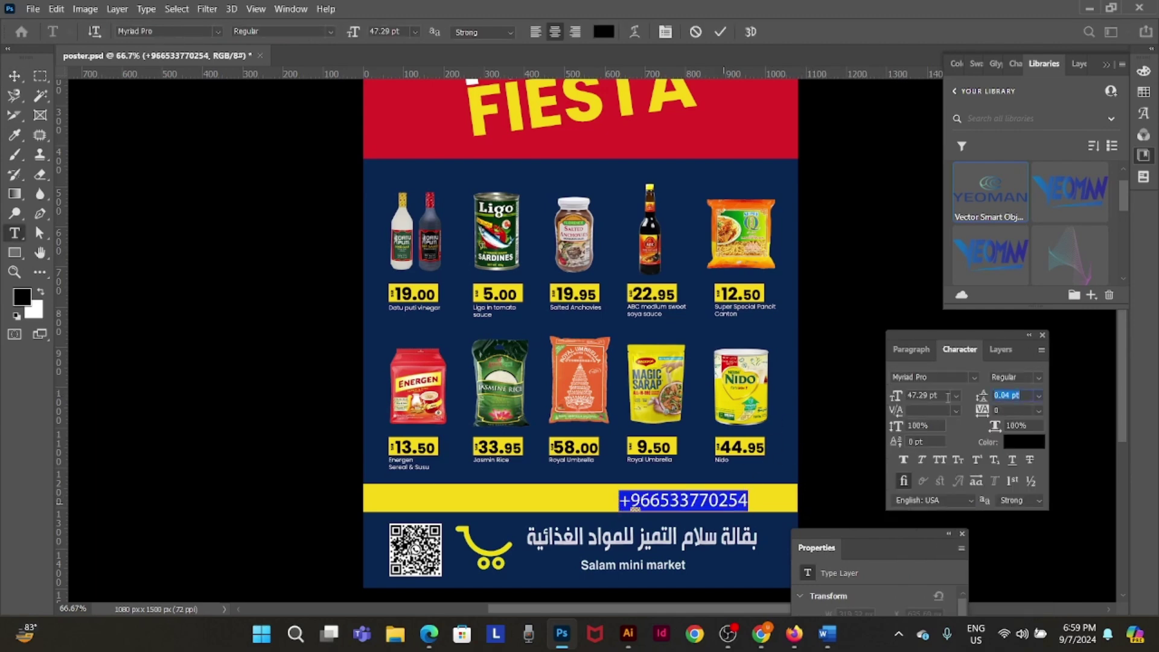
click(950, 378)
text(po Round)
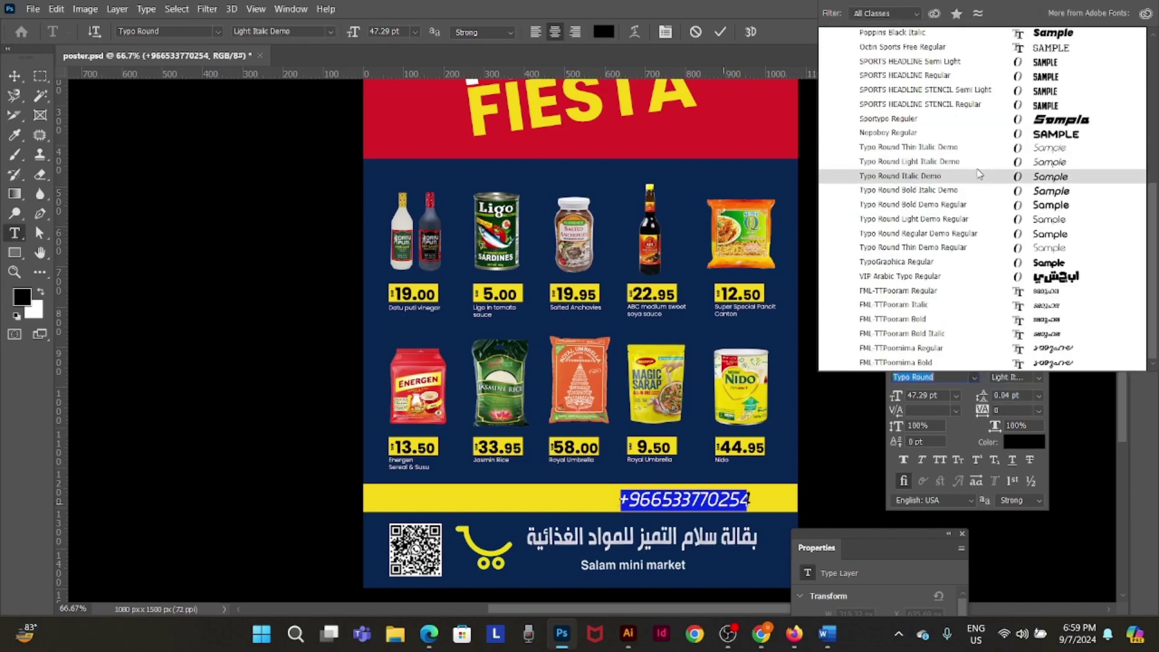
scroll(961, 192, up, 4)
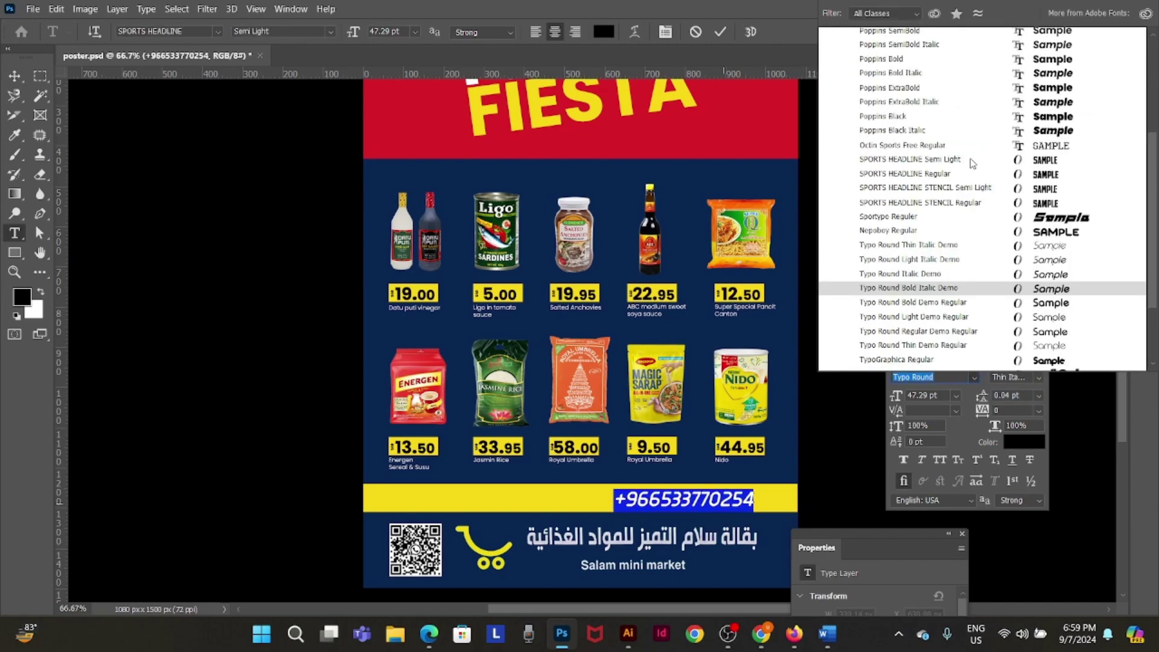
click(909, 139)
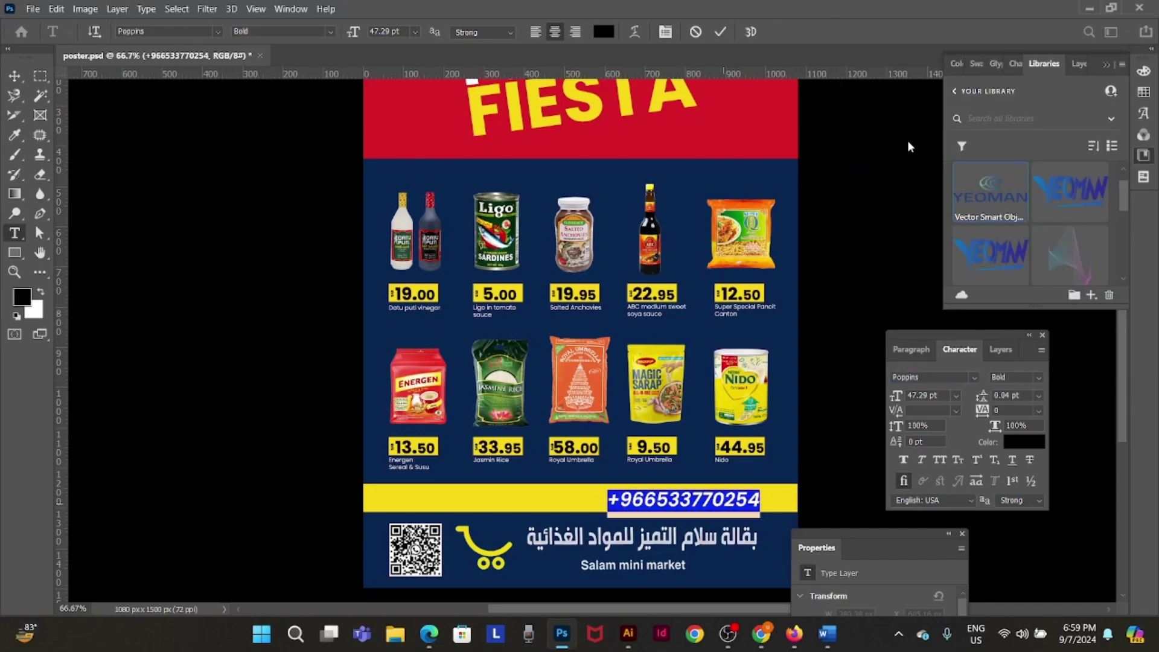
click(1014, 376)
key(Up)
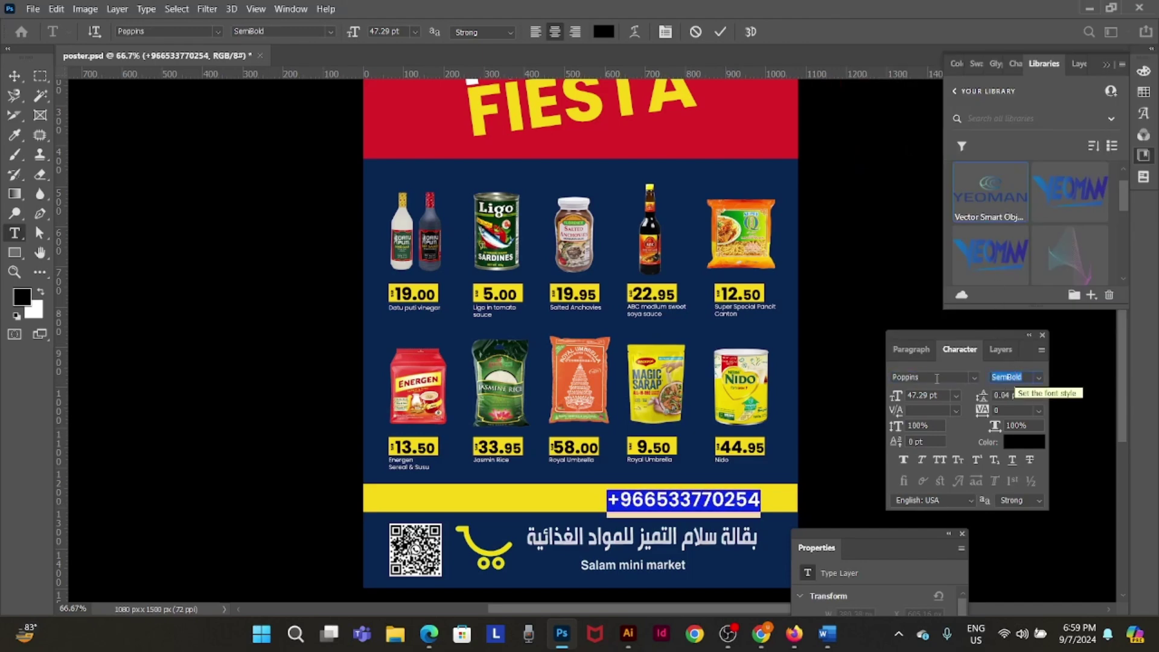
- Set the phone number's font size to 42 pt
click(931, 395)
text(45)
key(Return)
key(Down)
key(Down)
key(Down)
- Commit the phone number text and move it up 6 px within the yellow strip
click(16, 79)
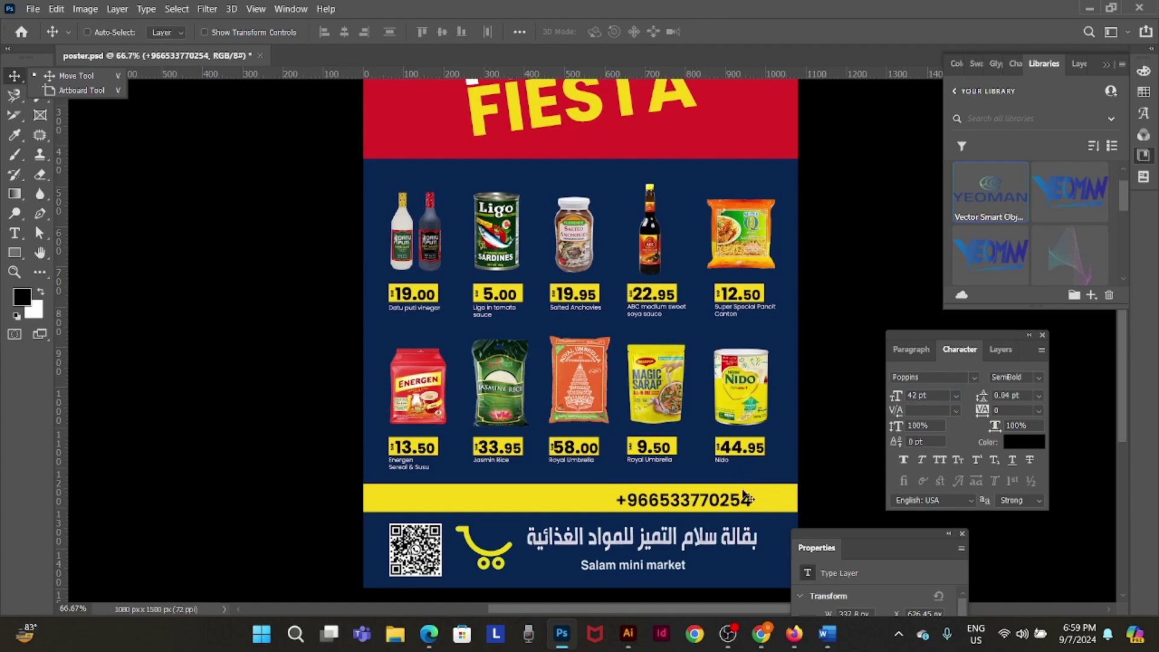
click(727, 510)
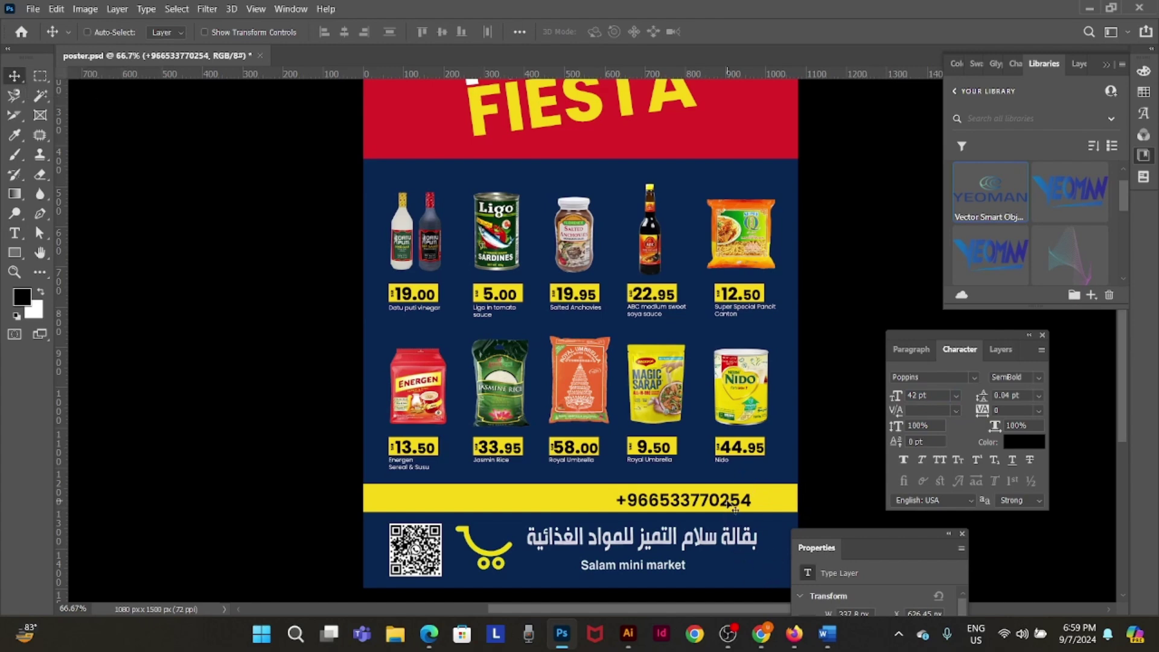
key(shift+Up)
key(Down)
key(Down)
key(Down)
key(Down)
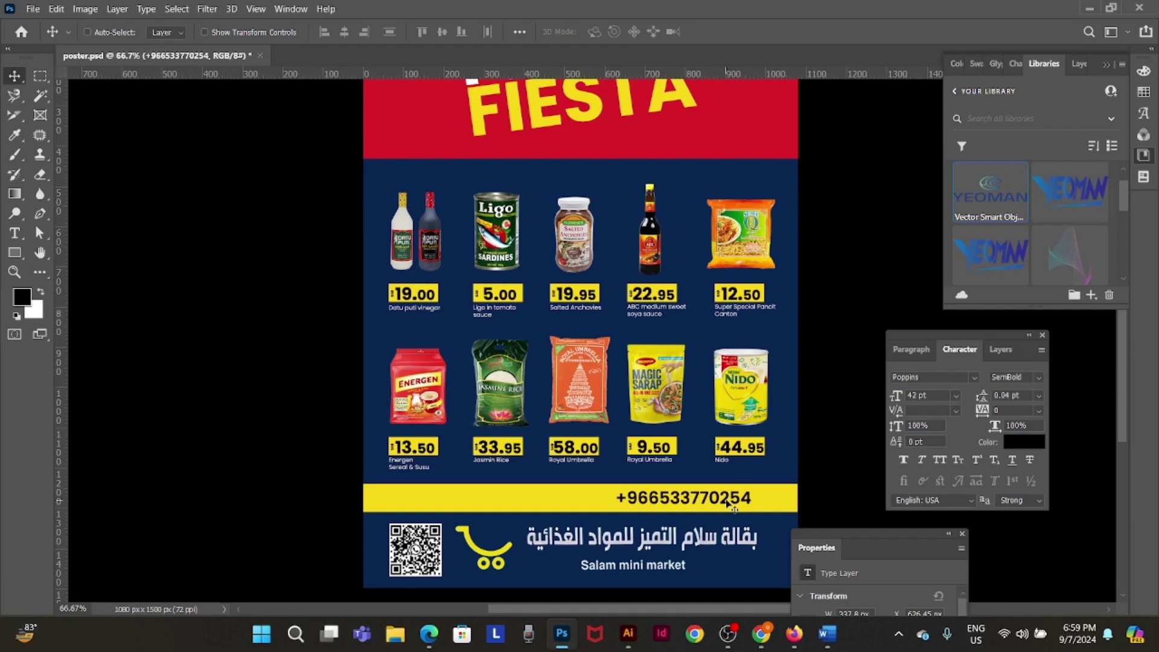
- Extend the canvas height to 1600 px, anchored at the top so the extra space is added below the footer
drag(589, 143, 582, 432)
right_click(588, 326)
click(606, 333)
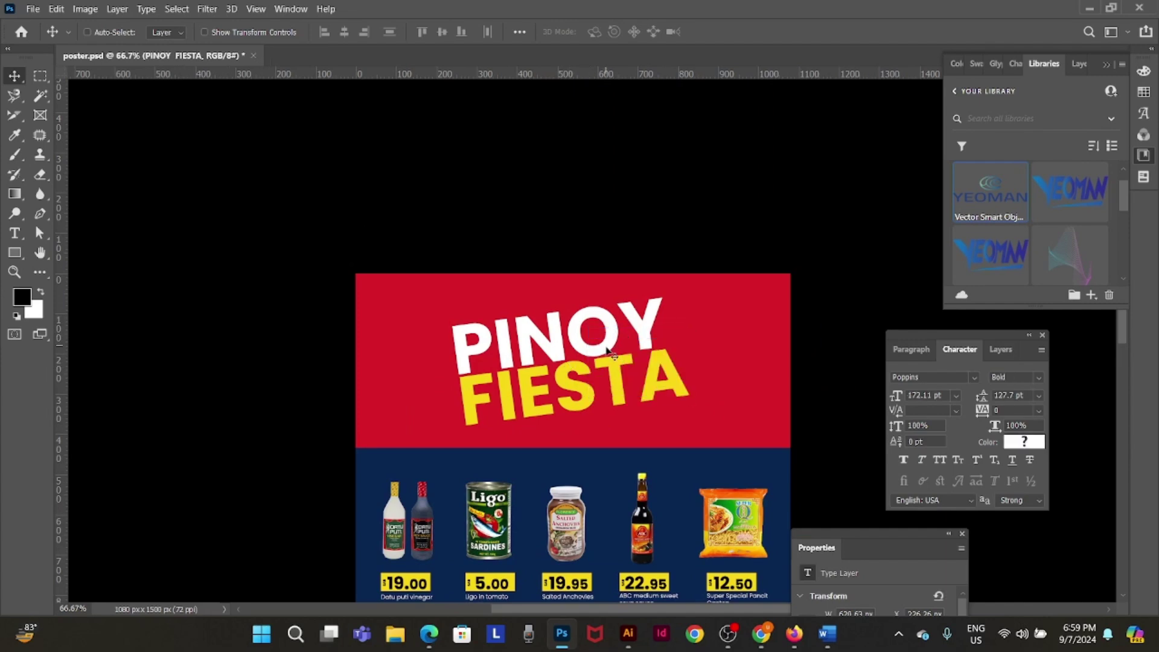
click(74, 11)
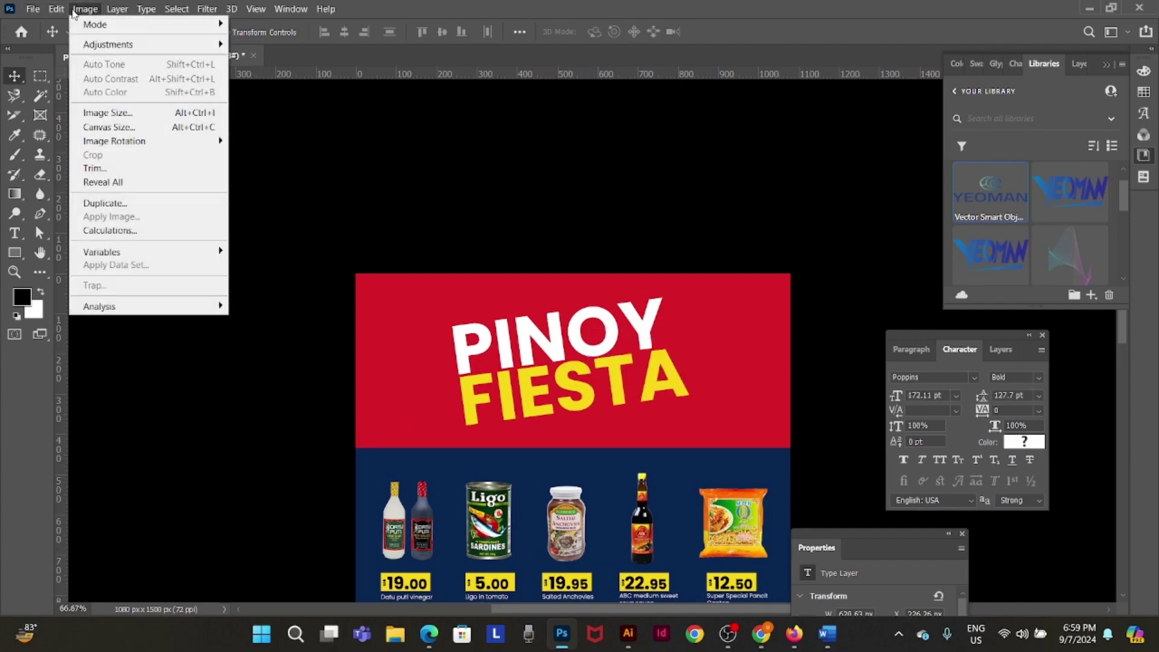
click(134, 127)
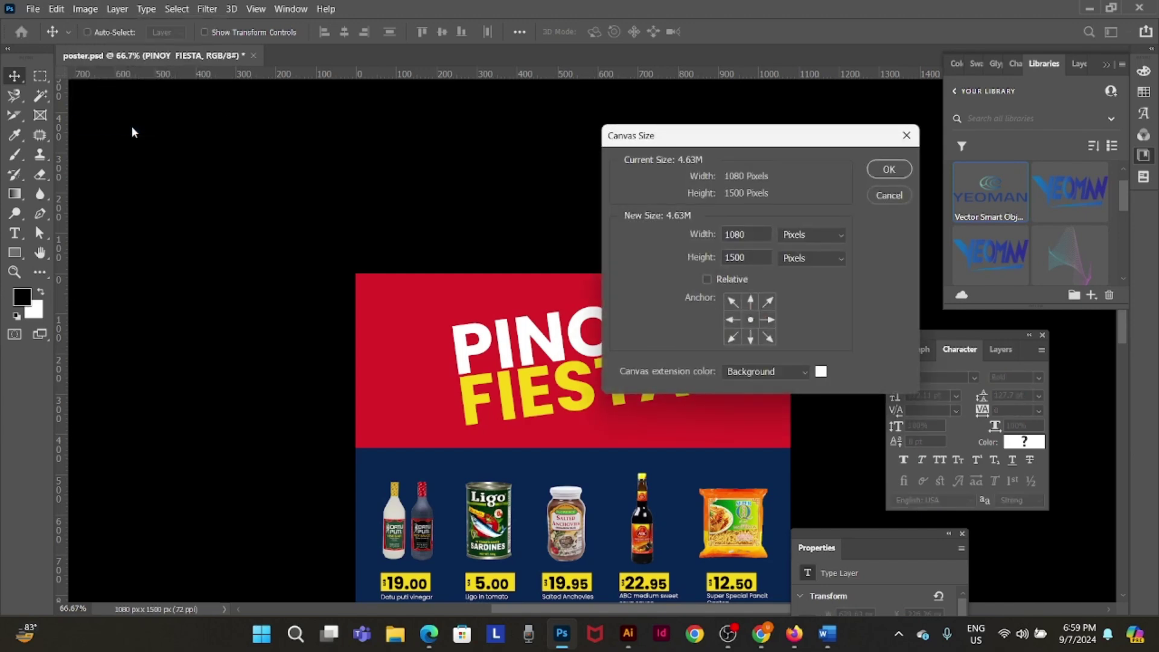
click(750, 302)
double_click(727, 255)
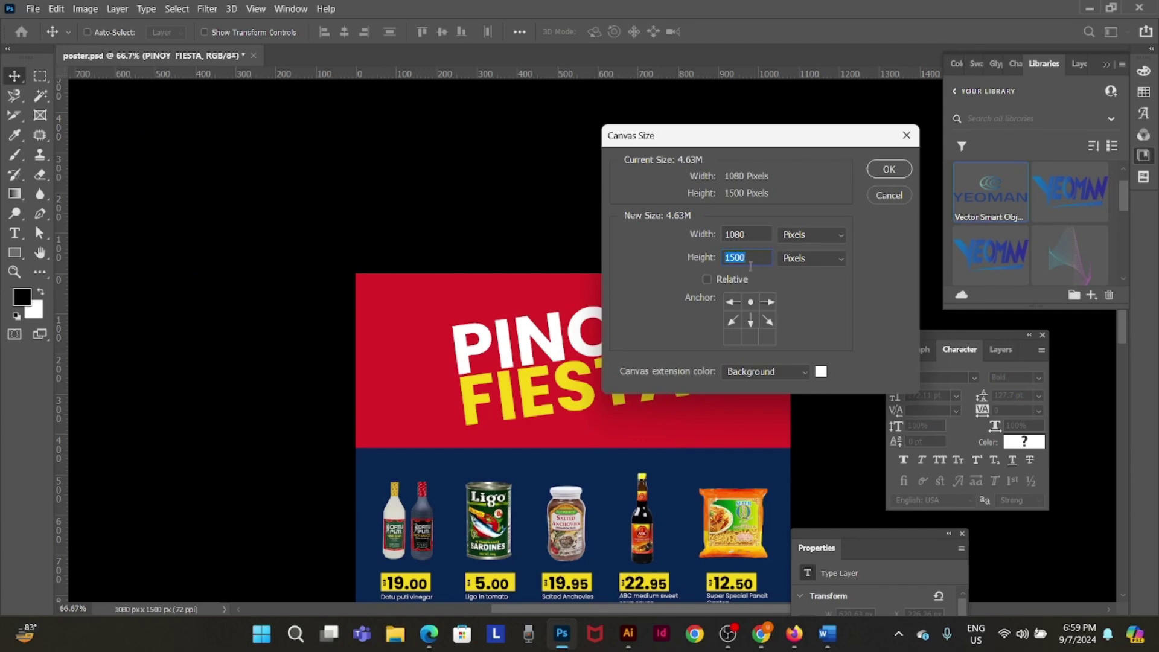
text(1920)
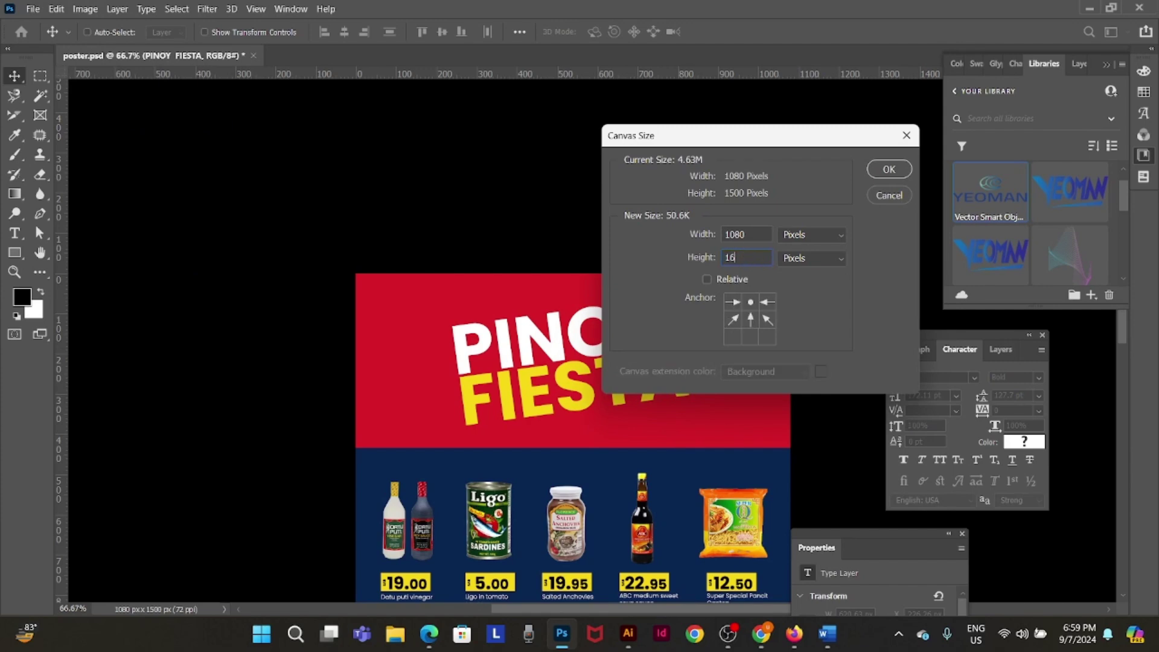
key(Return)
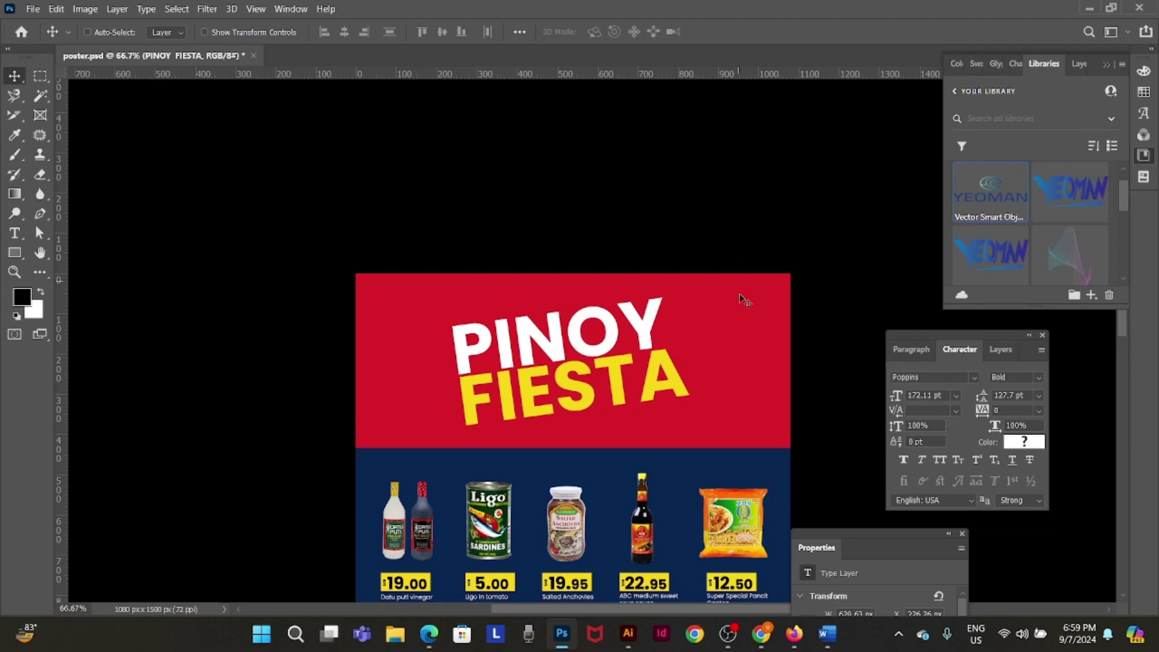
- Fill the blank strip below the footer by recolouring the background layer with the navy sampled from the footer
drag(703, 467, 667, 242)
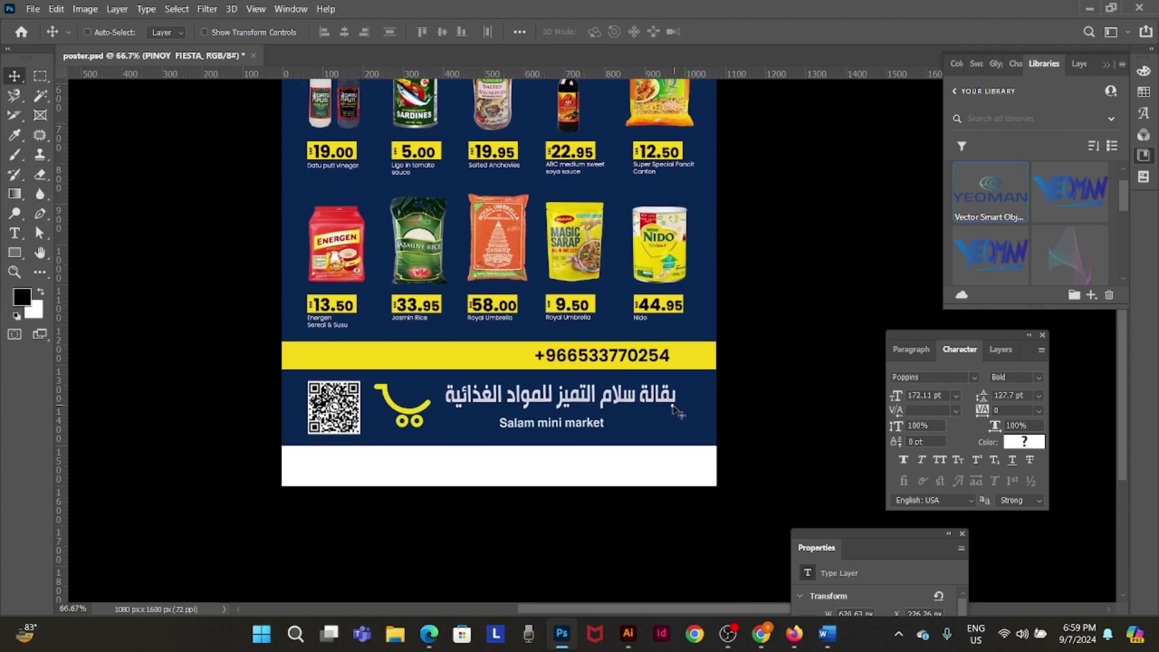
right_click(707, 423)
click(718, 431)
key(i)
click(709, 419)
key(alt+BackSpace)
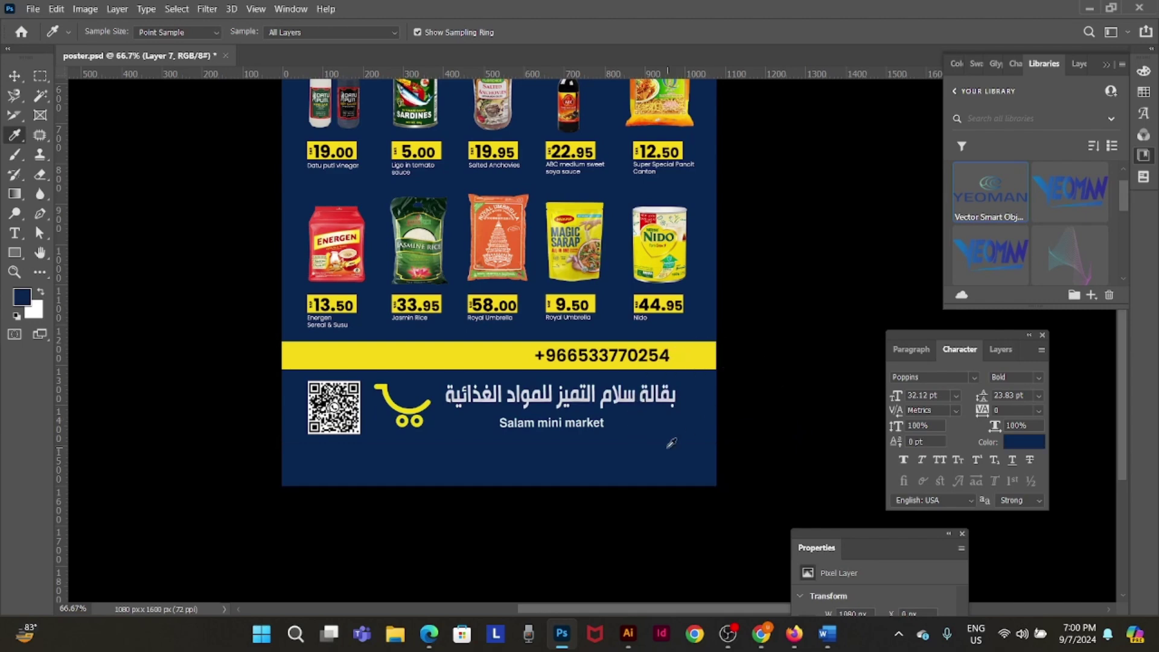
key(b)
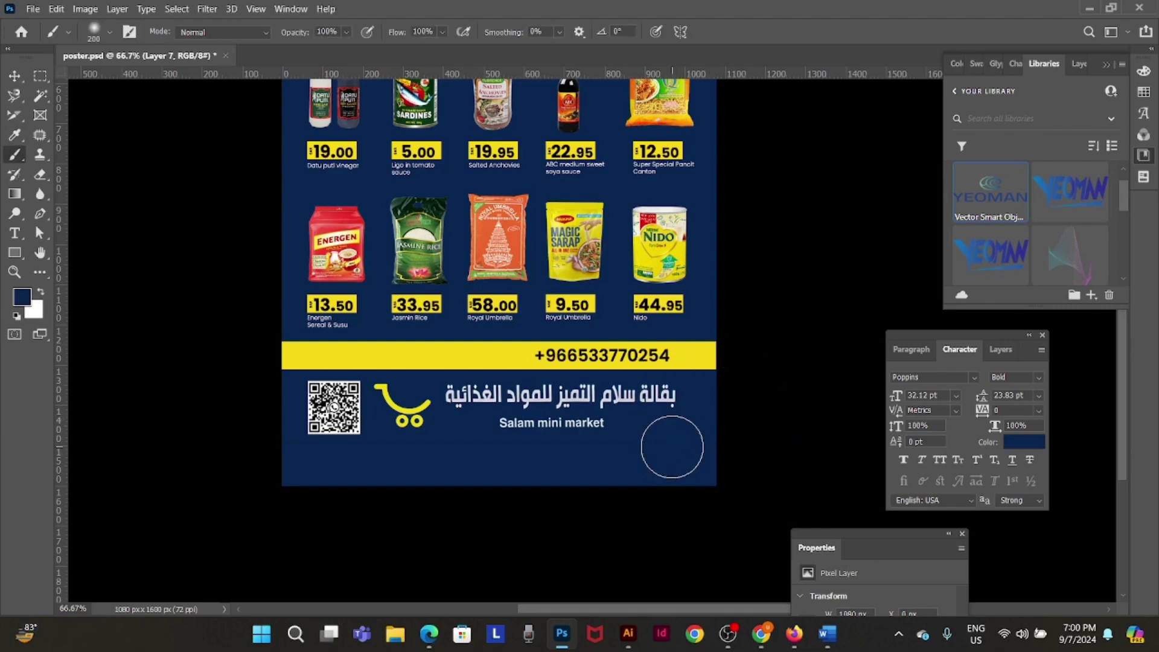
key(v)
- Switch to the client's WhatsApp chat in the browser and review the shared Pinoy Fiesta reference flyer and footer details
key(alt+Tab)
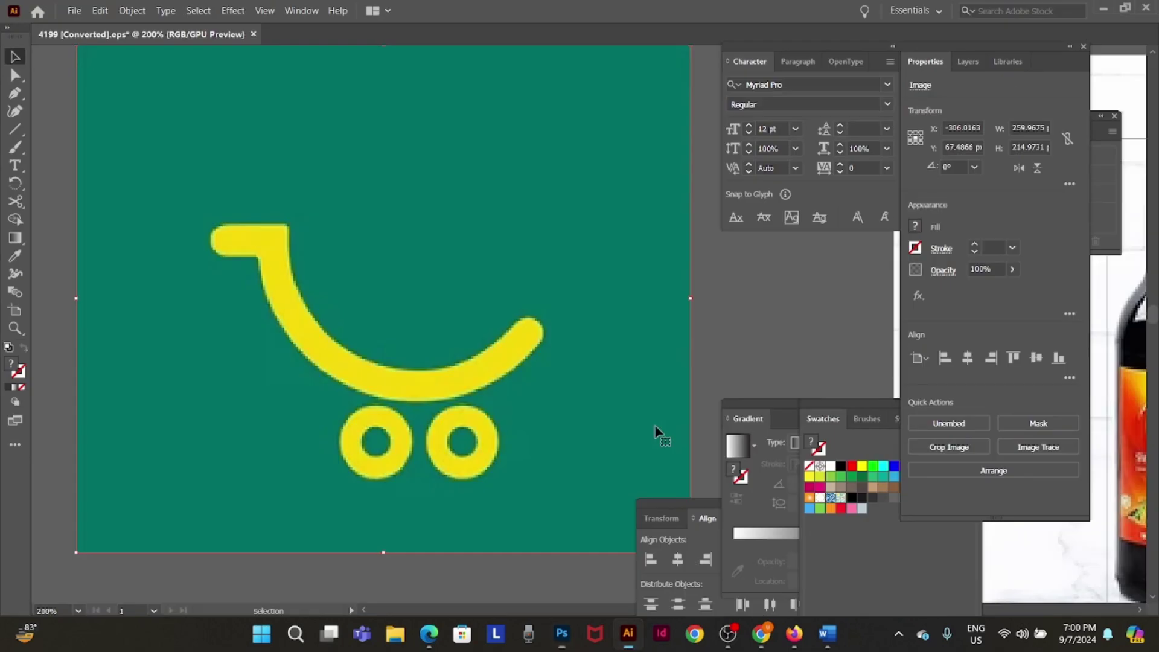
click(761, 634)
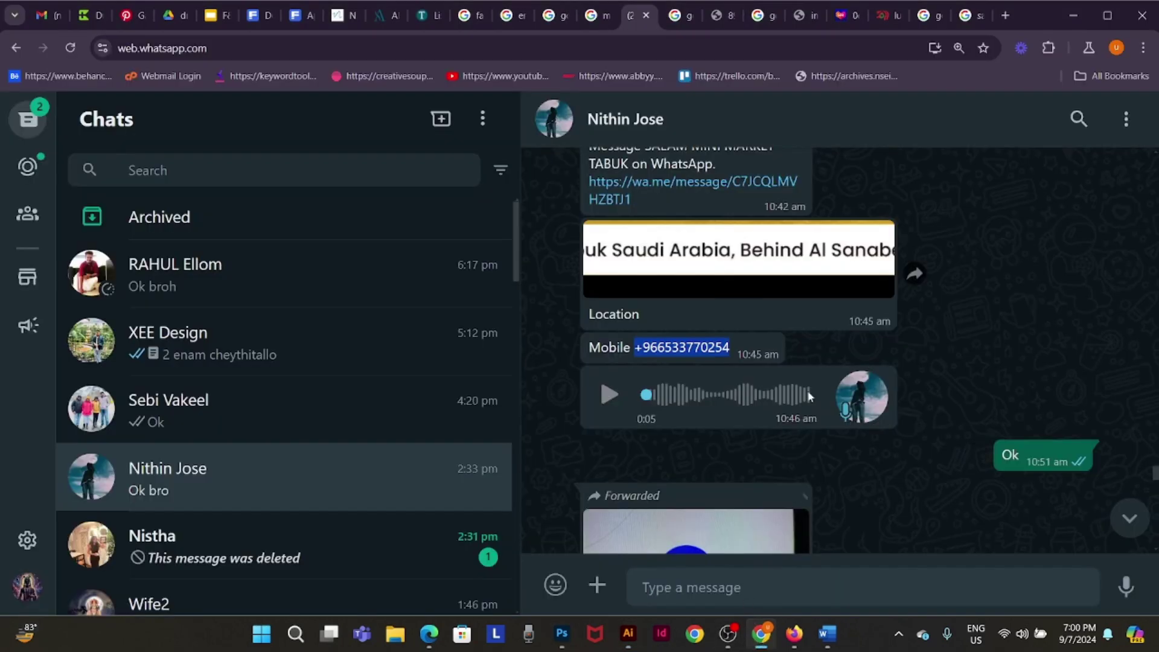
scroll(812, 391, up, 10)
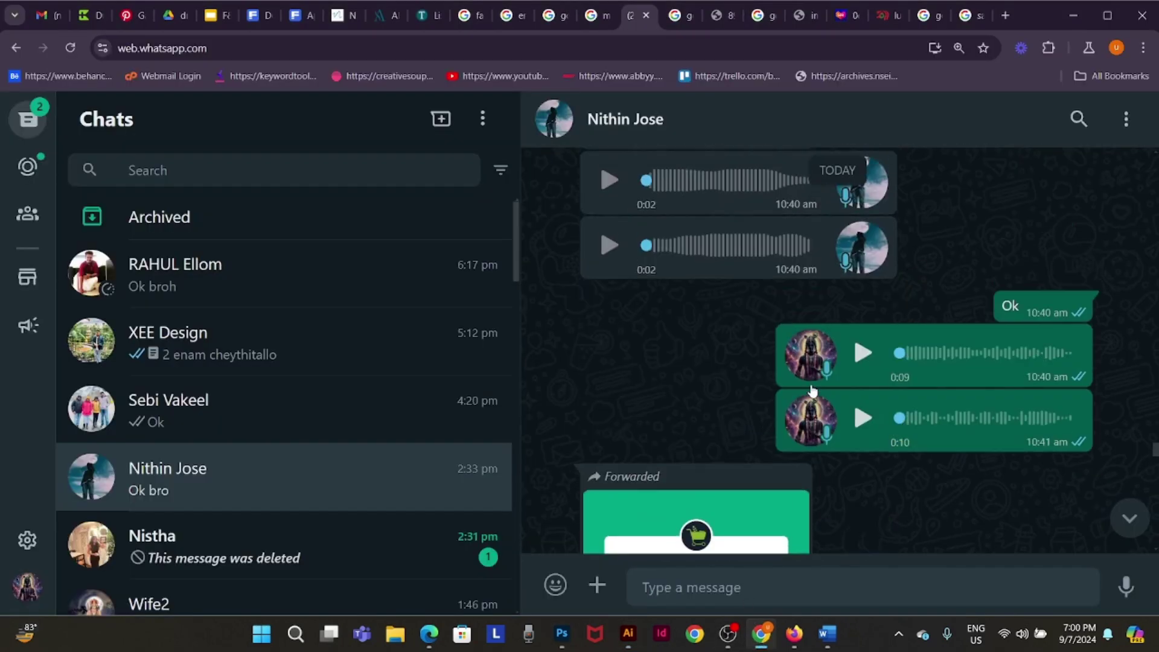
scroll(810, 384, up, 5)
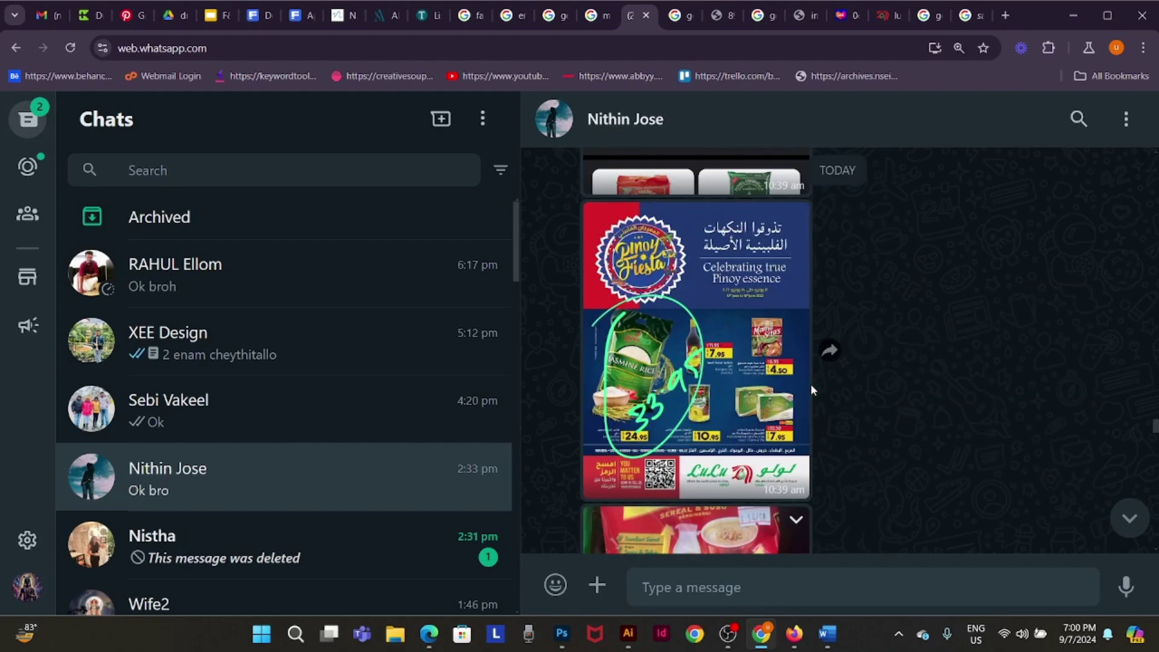
click(749, 360)
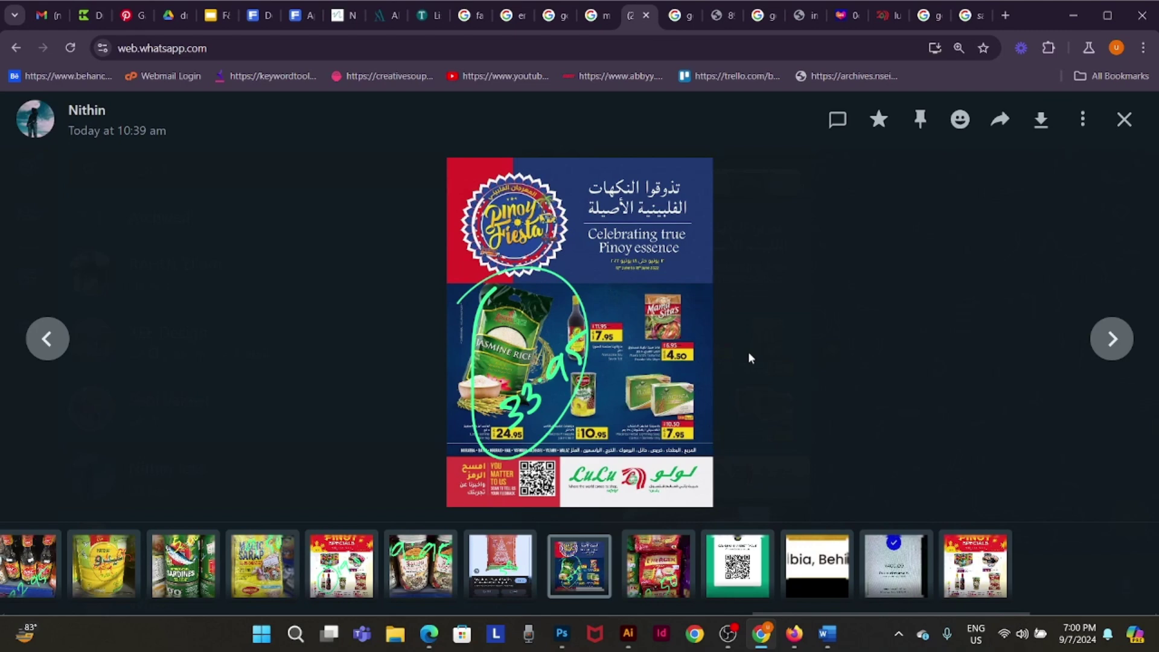
click(1122, 120)
scroll(966, 486, down, 5)
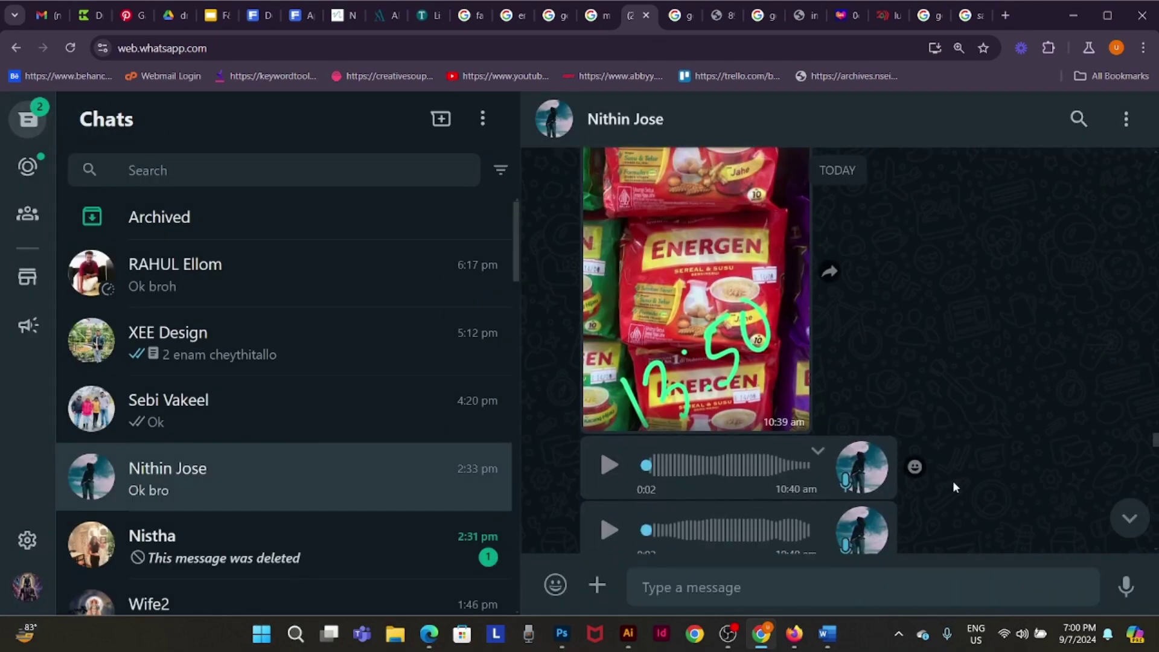
scroll(954, 480, down, 5)
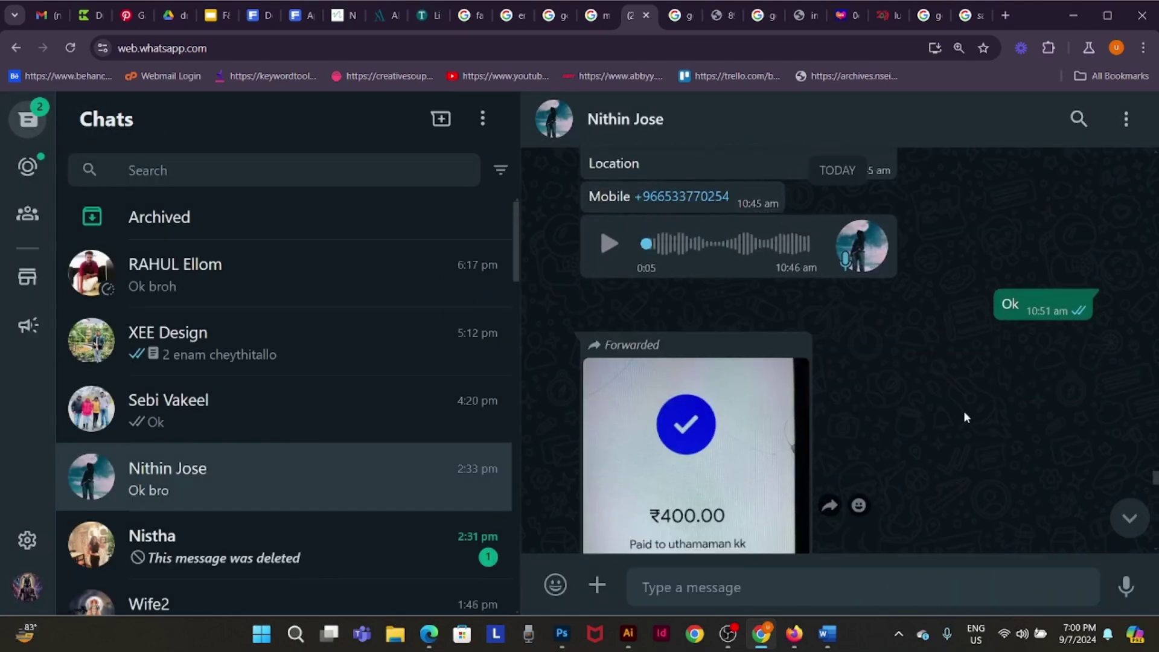
- Open the location picture in the client's chat and copy the image
scroll(969, 356, up, 5)
click(799, 405)
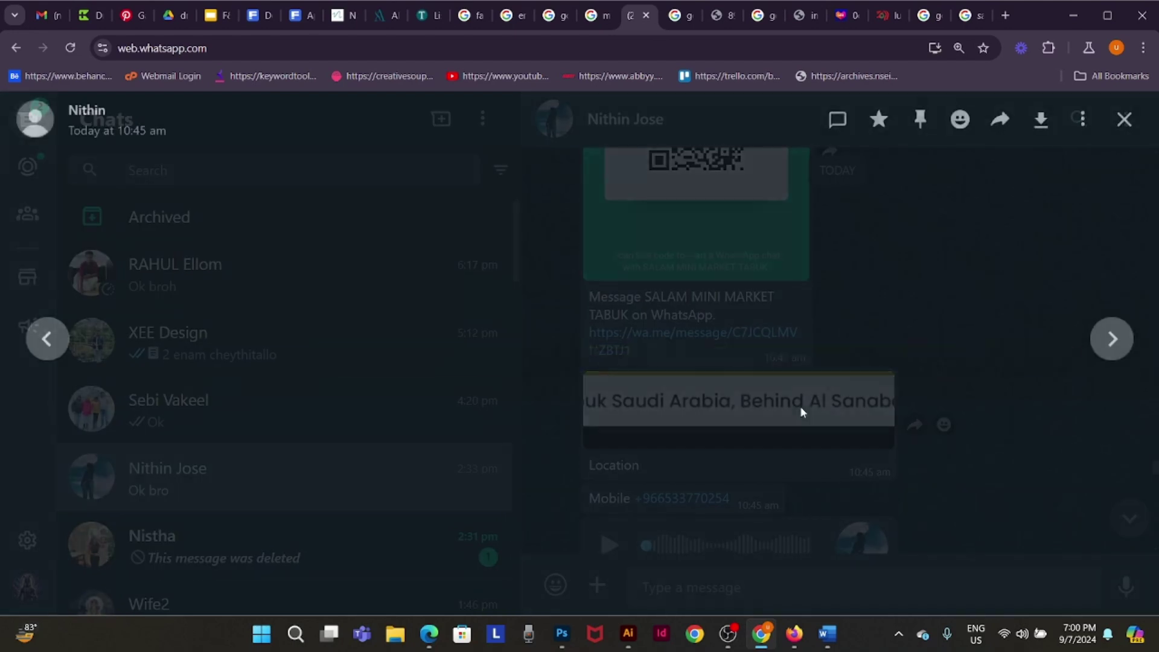
right_click(688, 304)
click(747, 367)
- Return to Photoshop, paste the location image onto the poster as a new layer and get the Type tool ready
key(alt+Tab)
click(561, 633)
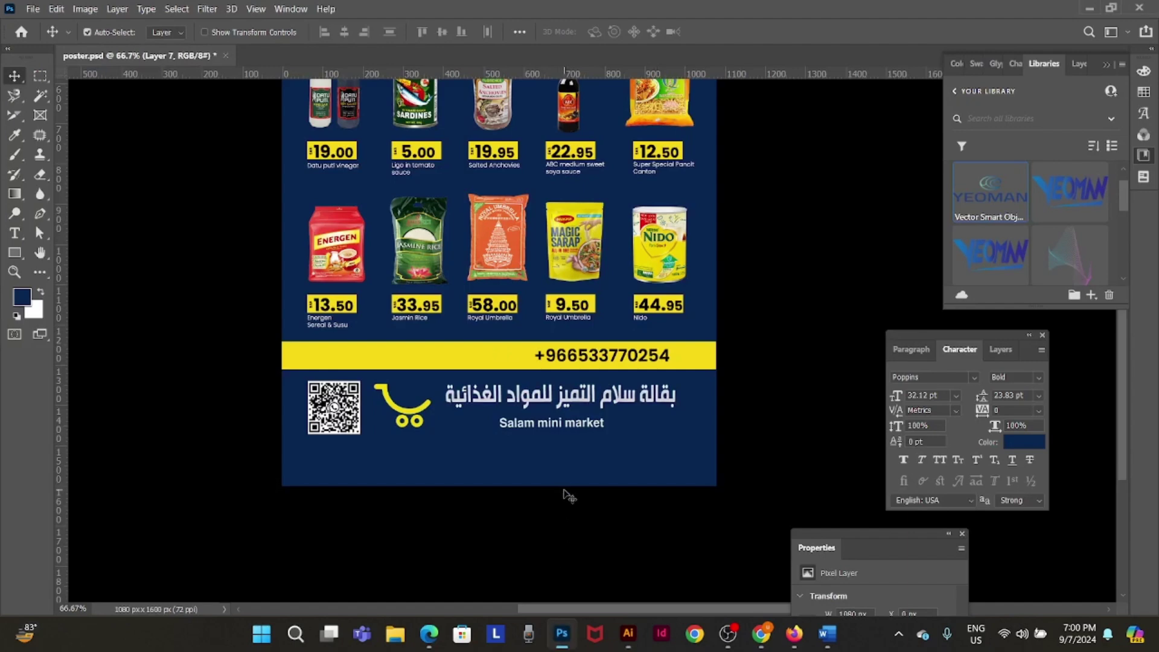
key(ctrl+v)
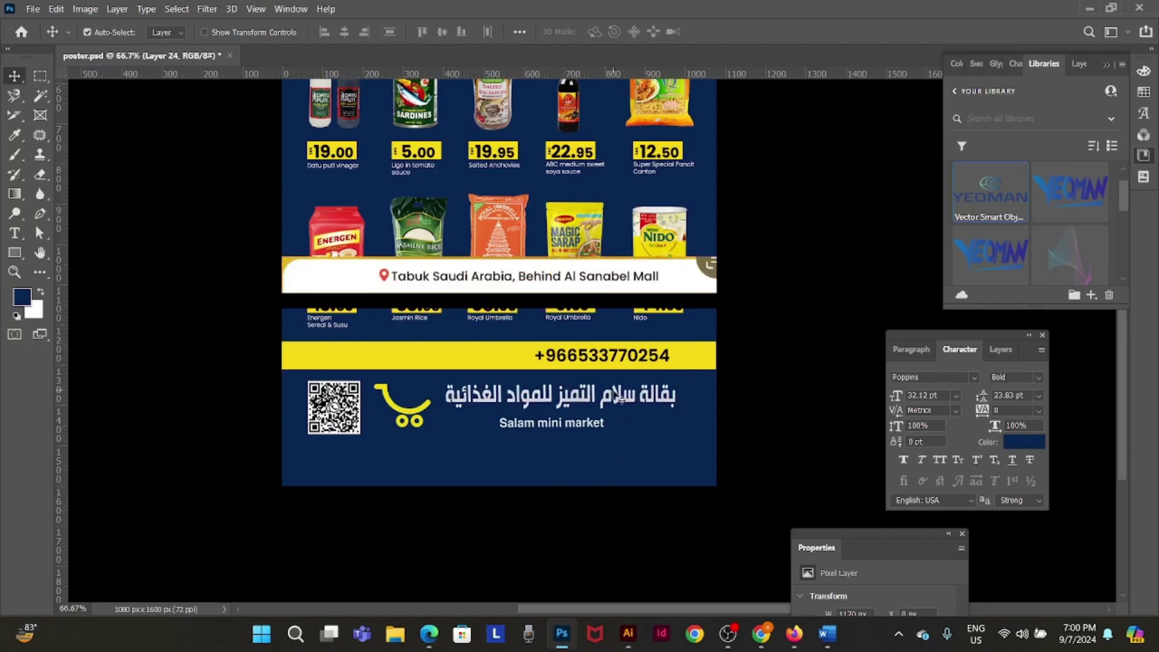
key(t)
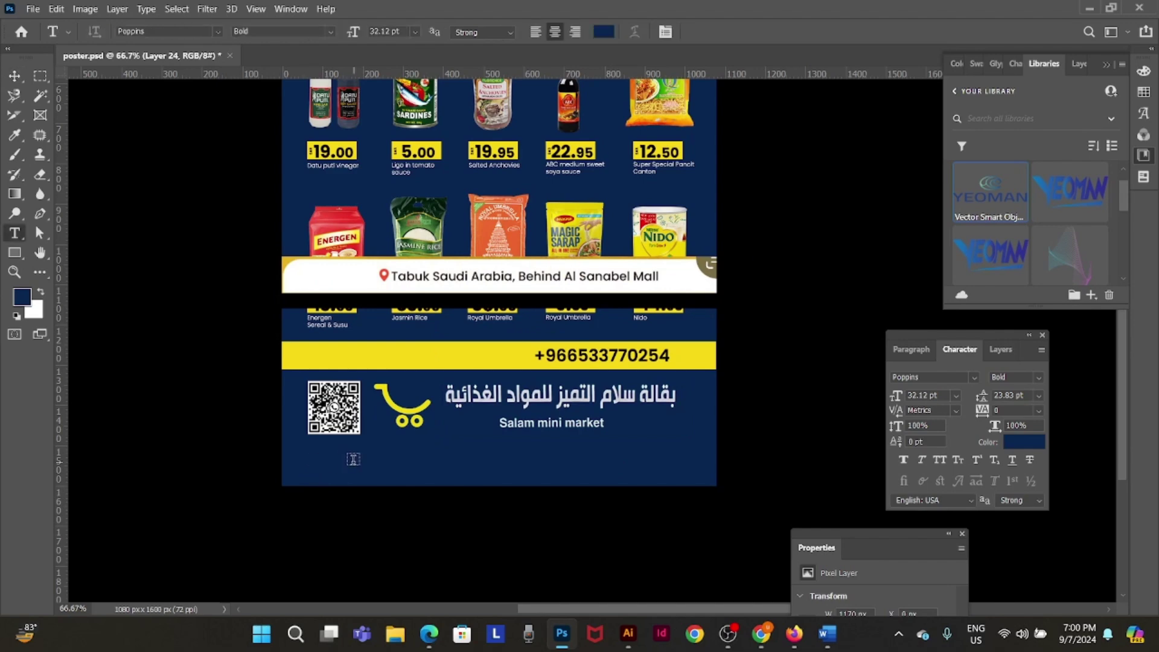
- Add a text line with the shop's location in the navy area beneath the QR code
click(354, 460)
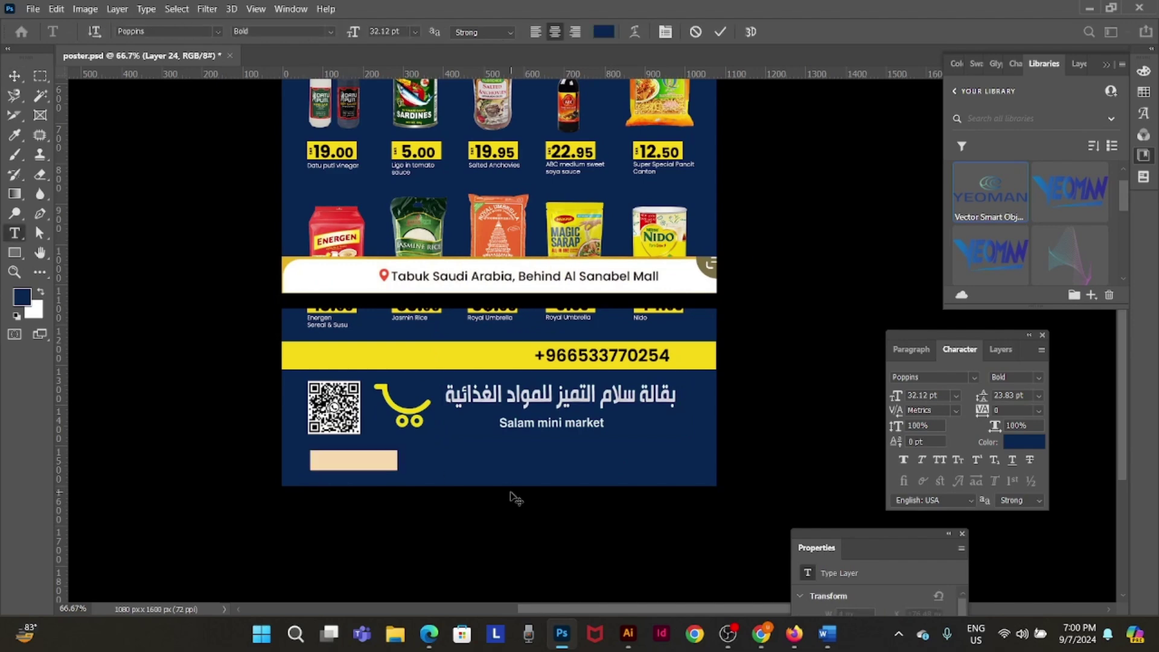
key(BackSpace)
key(ctrl+v)
key(ctrl+z)
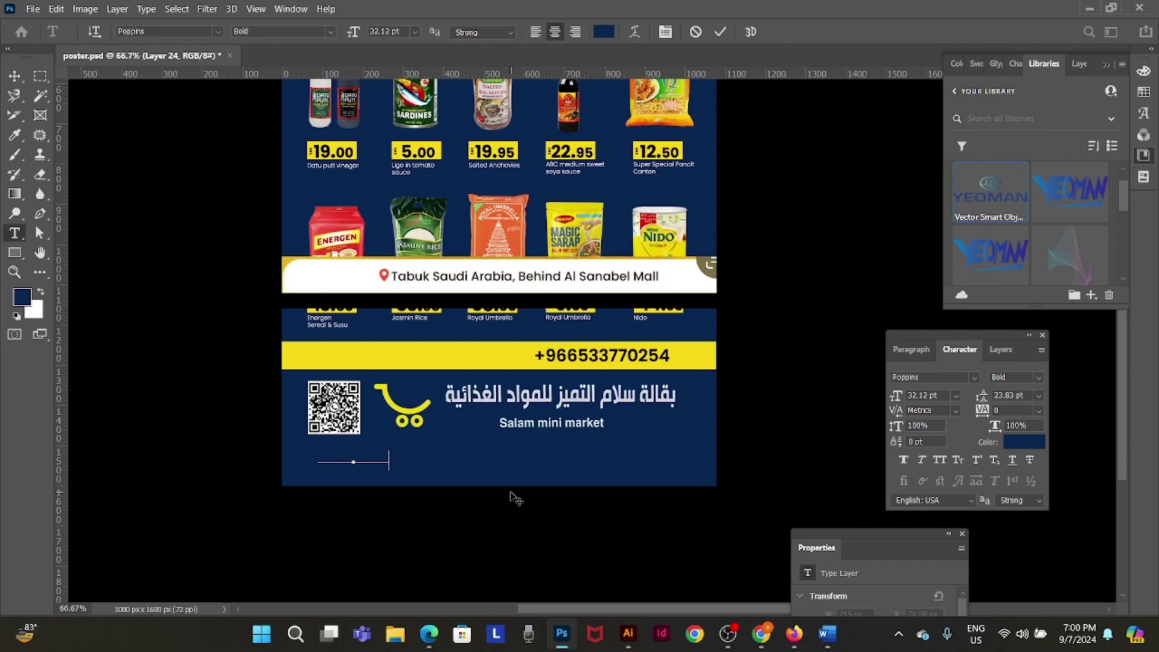
text(A)
text(endo)
click(15, 74)
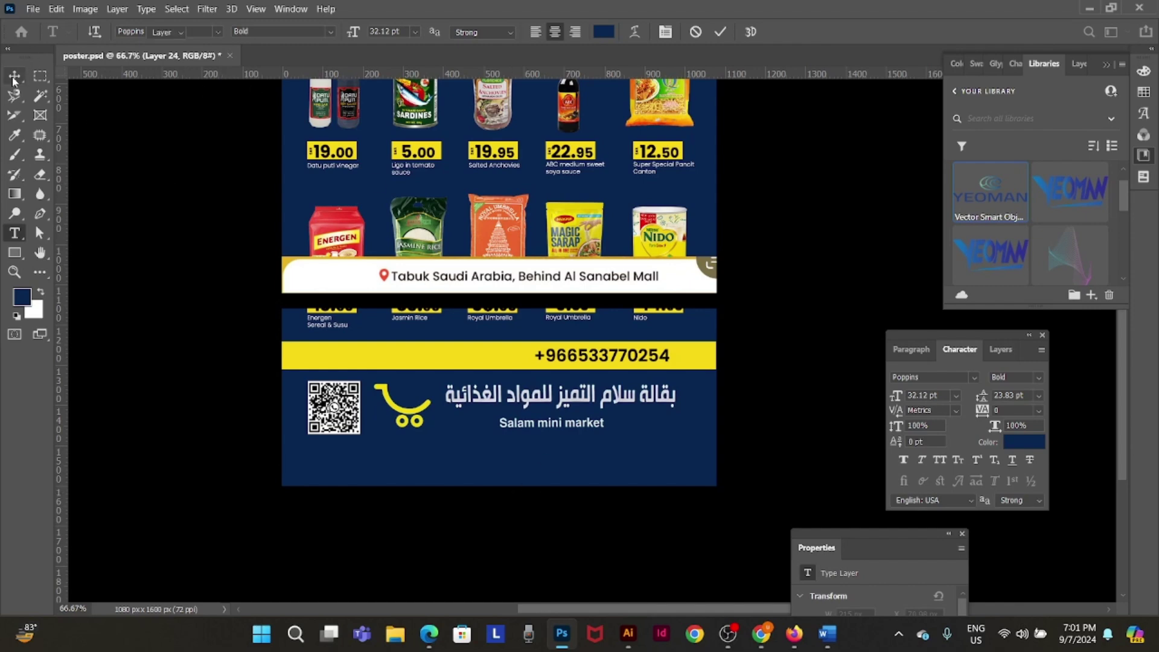
- Recolour the location text with white sampled from the pasted location image and move it below the market name
key(i)
click(359, 267)
key(alt+BackSpace)
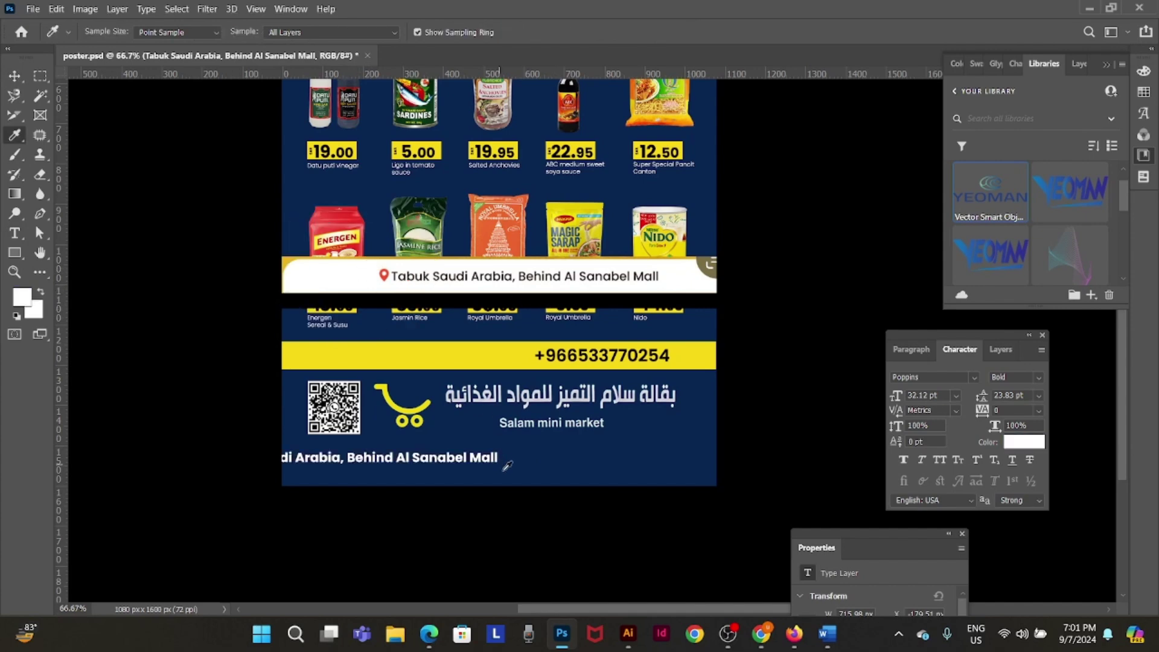
key(v)
drag(483, 465, 649, 467)
- Delete the pasted location reference image that covers the lower product row
right_click(606, 266)
click(640, 276)
key(Delete)
- Set the location text's Poppins font style to Light and shift the text slightly left
right_click(586, 464)
click(610, 470)
key(Down)
key(Down)
key(Up)
key(Up)
key(Up)
click(1042, 379)
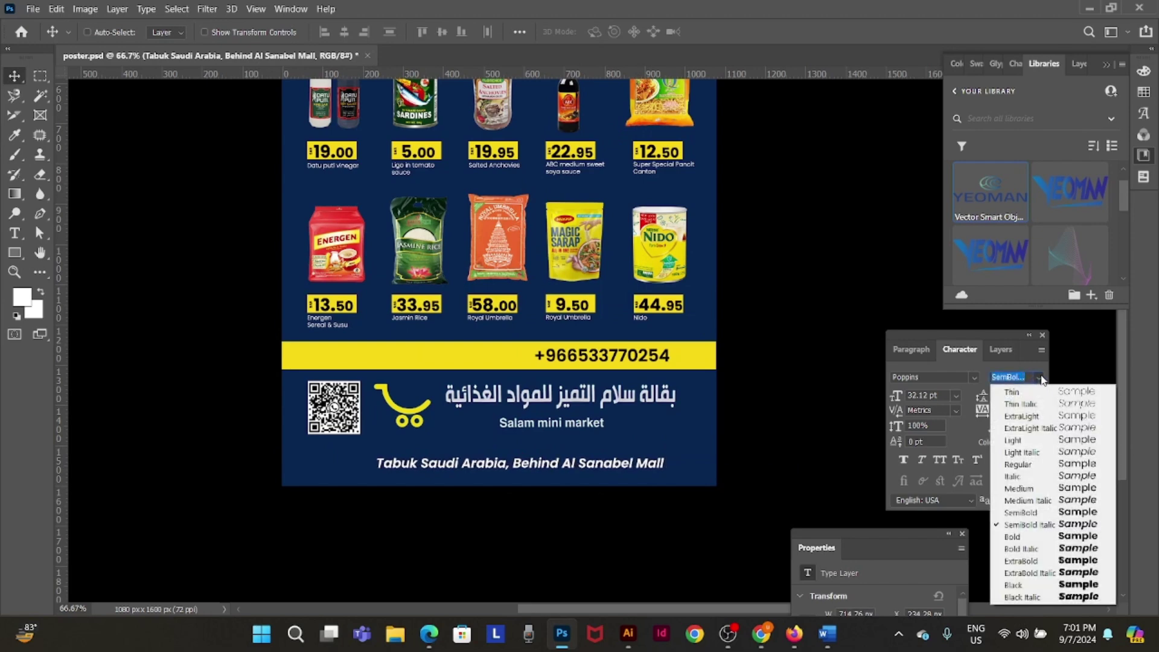
click(1026, 440)
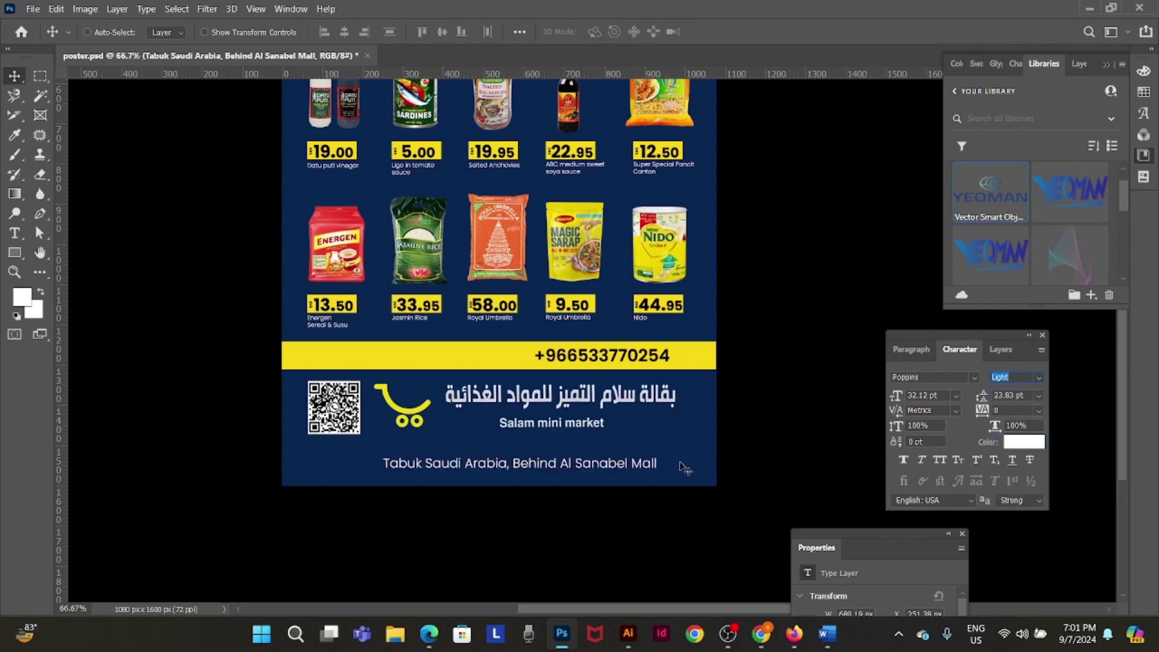
drag(635, 465, 599, 464)
- Duplicate the yellow phone strip and place the copy behind the location text at the poster's lower edge
right_click(693, 360)
click(711, 365)
drag(705, 364, 709, 479)
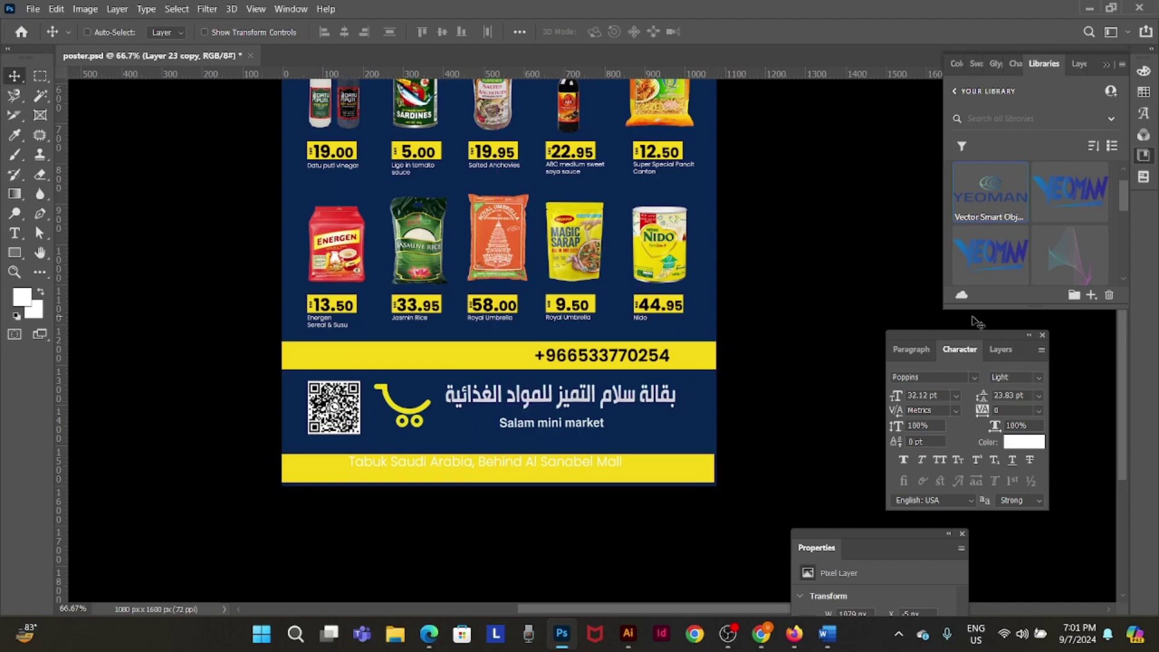
- Recolour the duplicated strip with the red sampled from the poster header and move it flush with the lower edge
click(1001, 349)
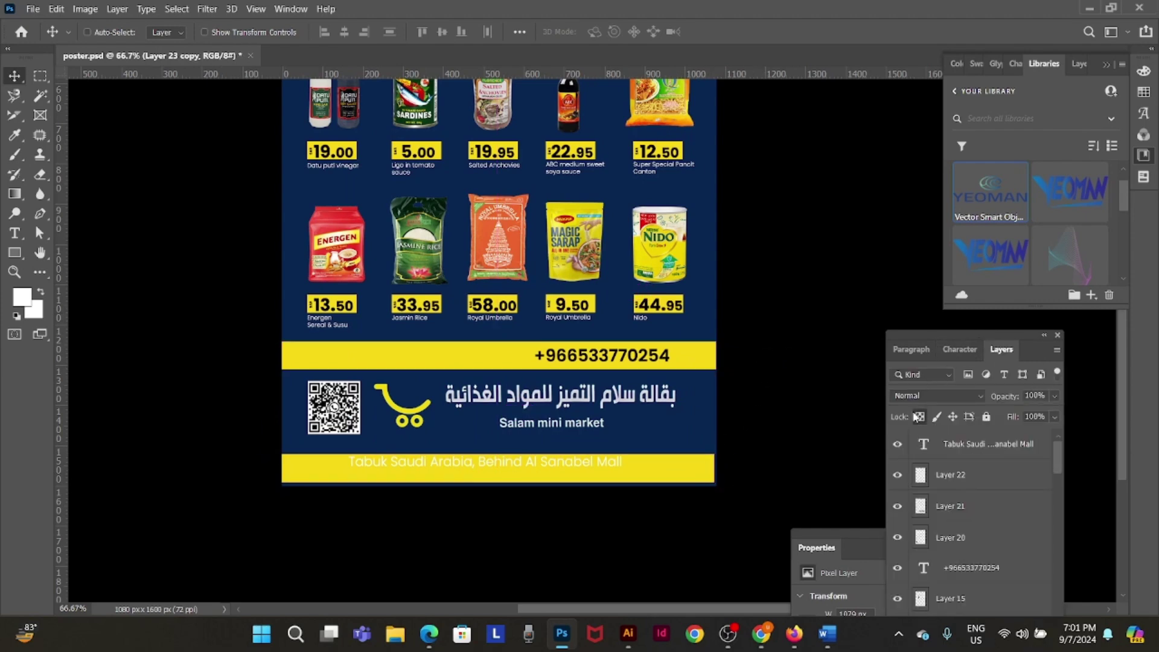
drag(751, 311, 750, 519)
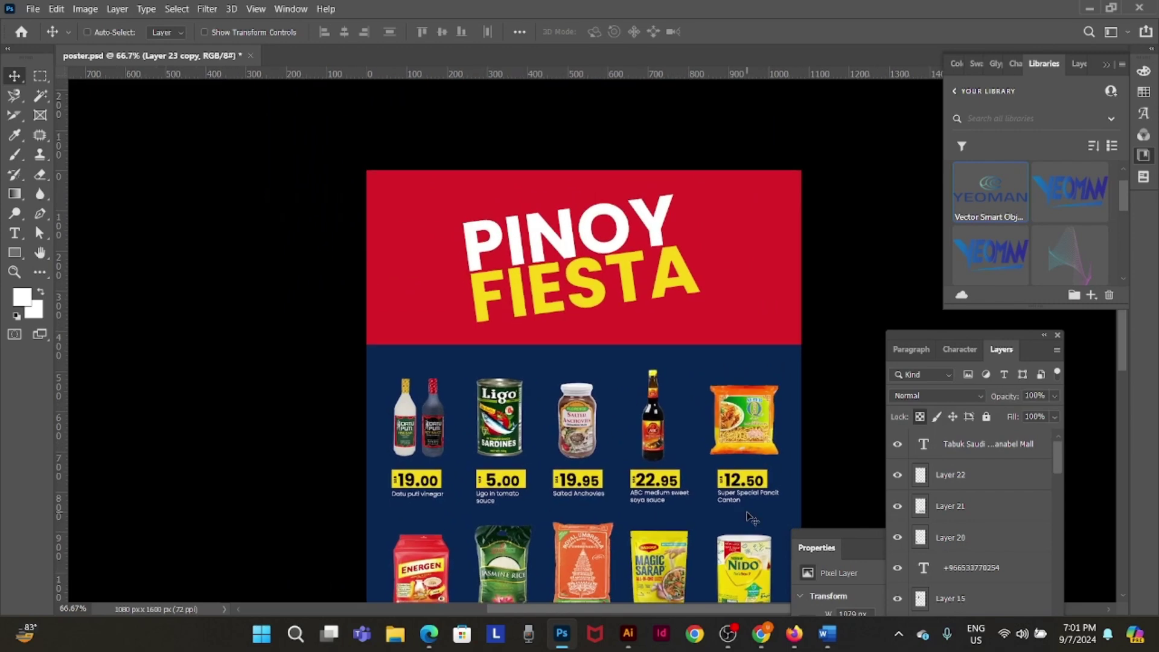
key(i)
click(777, 306)
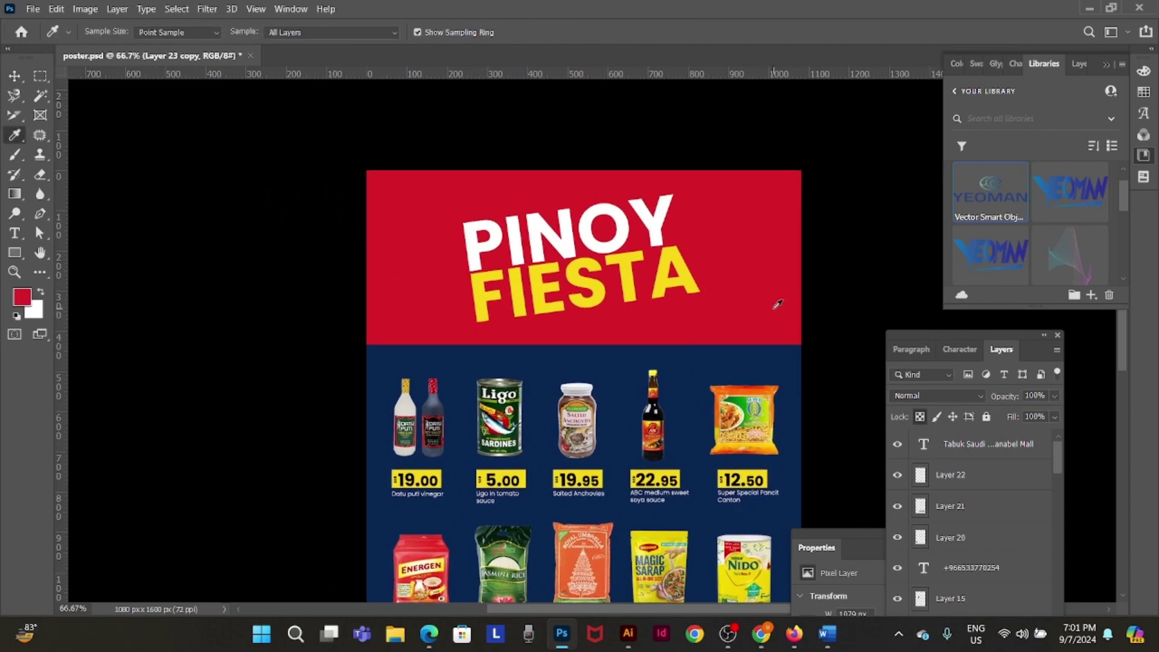
key(v)
drag(700, 482, 646, 203)
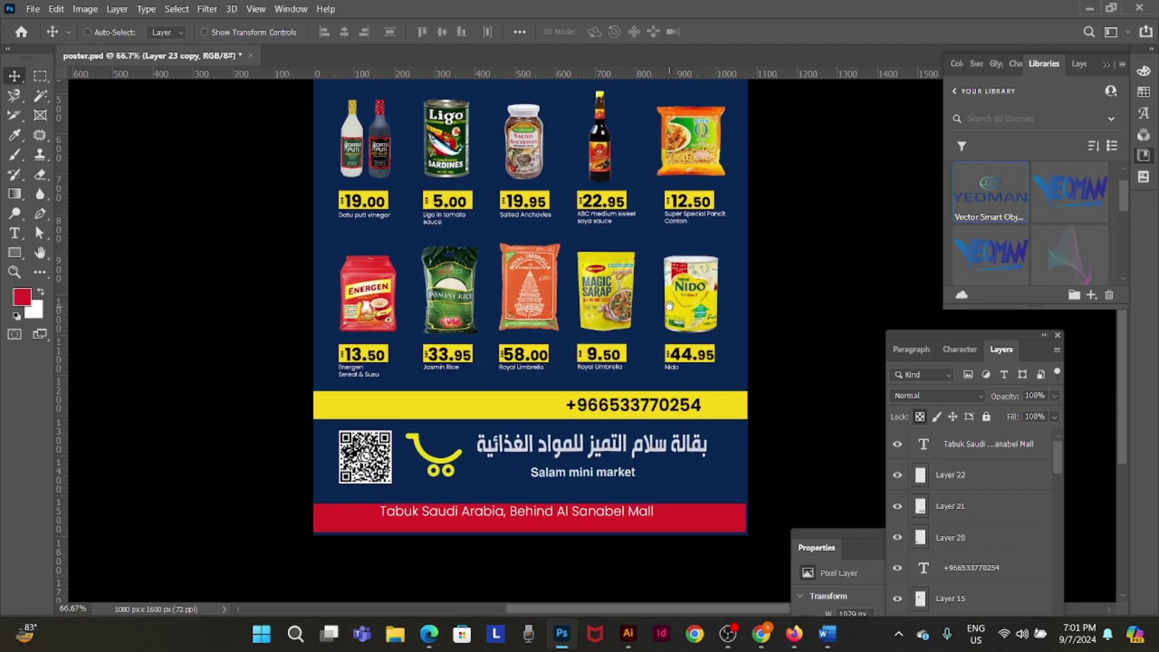
drag(669, 306, 669, 284)
key(shift+Down)
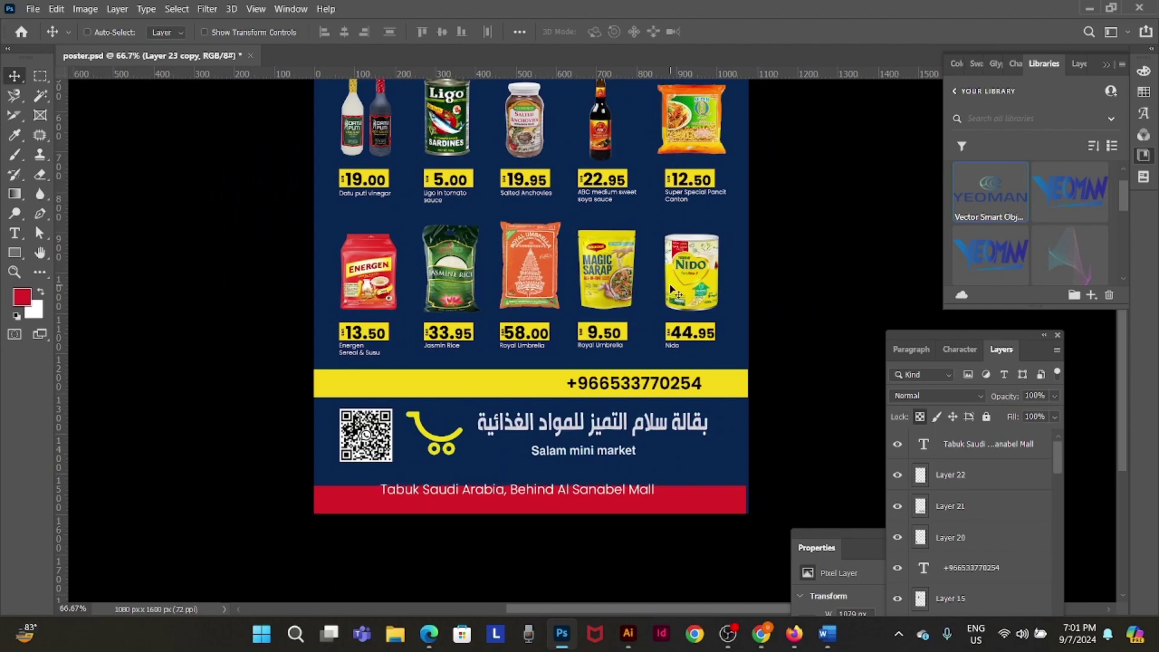
- Move the location text down until it sits vertically centred in the red strip
right_click(608, 494)
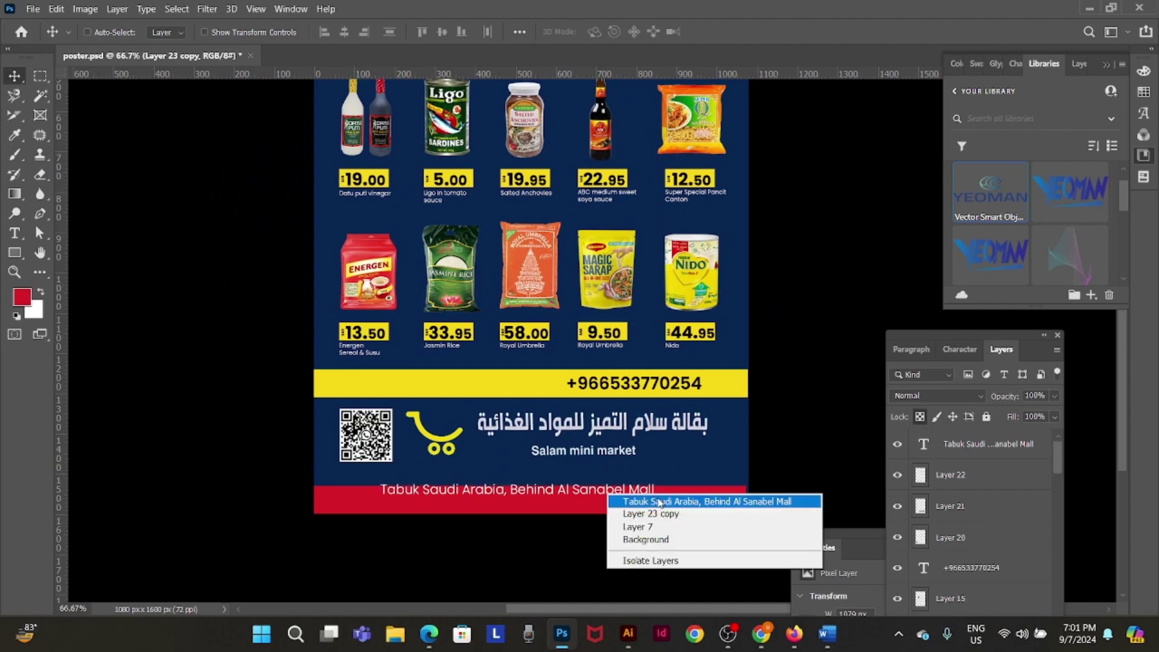
click(659, 502)
key(shift+Down)
key(shift+Down)
key(shift+Down)
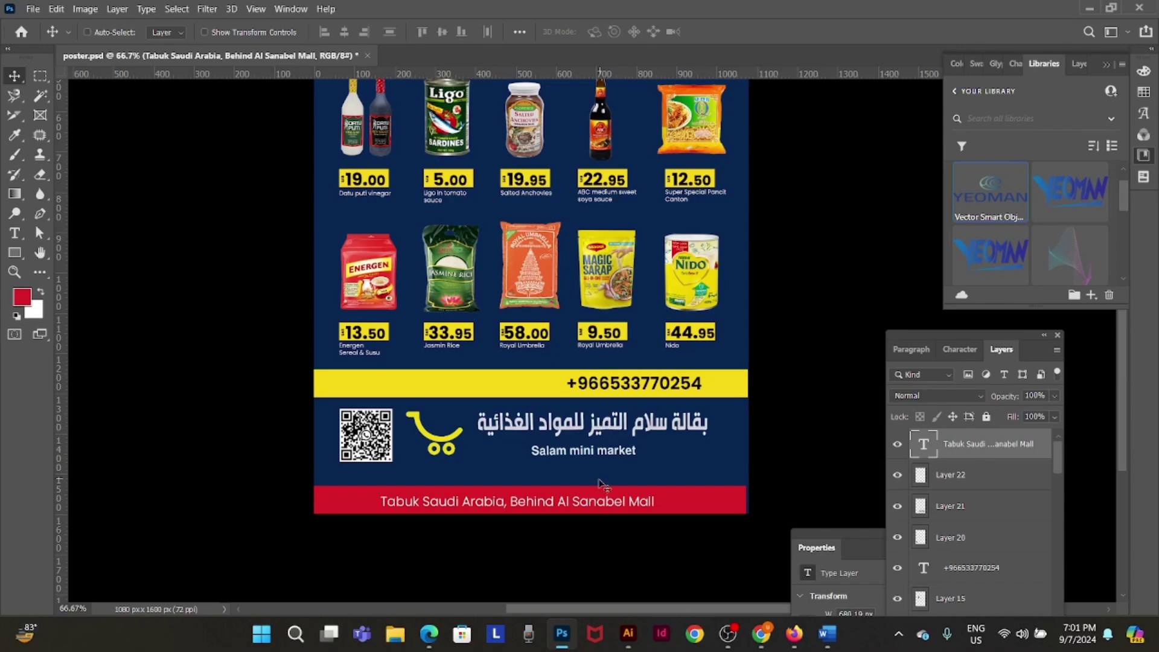
key(Up)
key(Up)
key(Up)
key(Up)
key(Up)
key(Up)
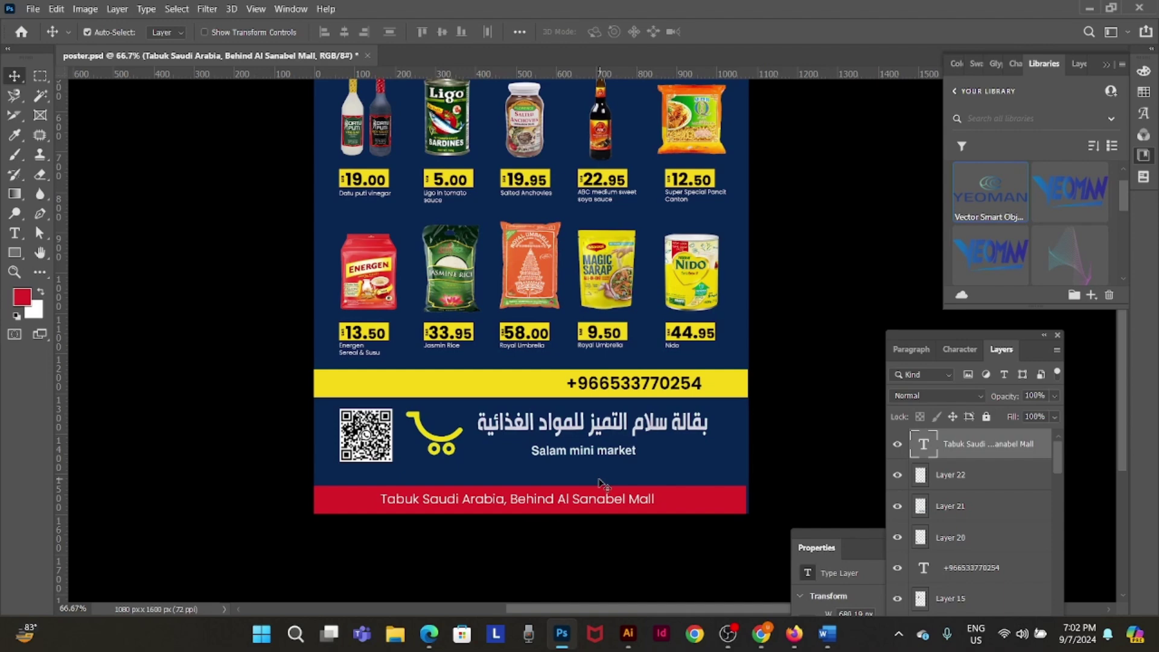
- Switch to Illustrator and open the contacticons file from the contacticon folder inside the Desktop's element folder
click(628, 634)
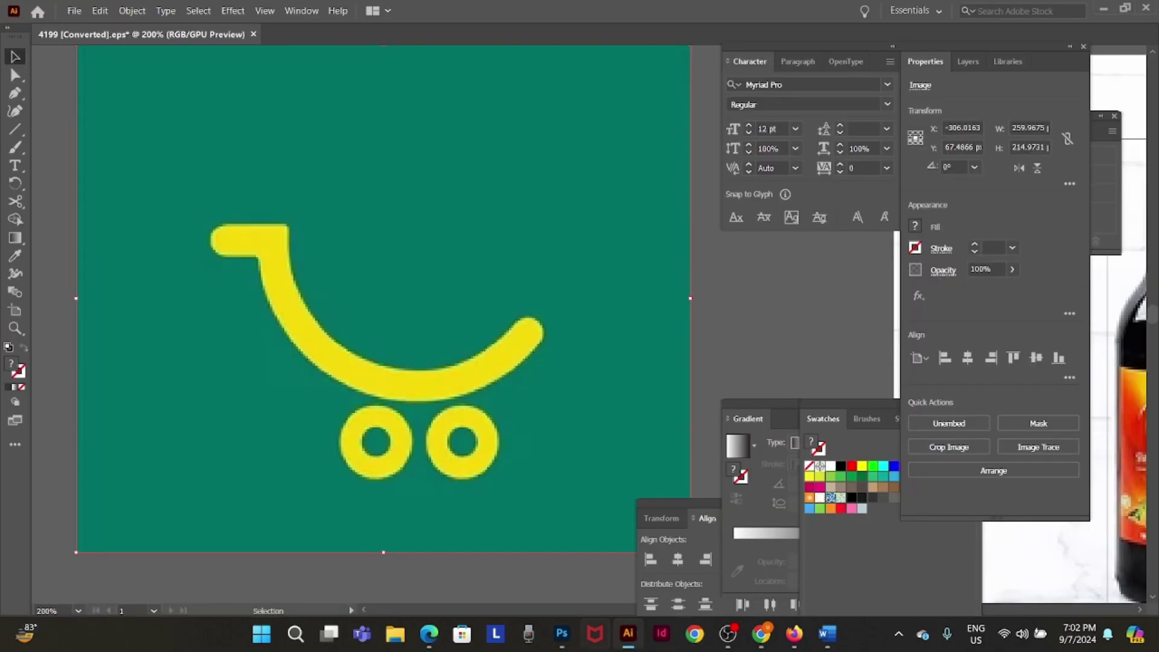
key(a)
key(ctrl+o)
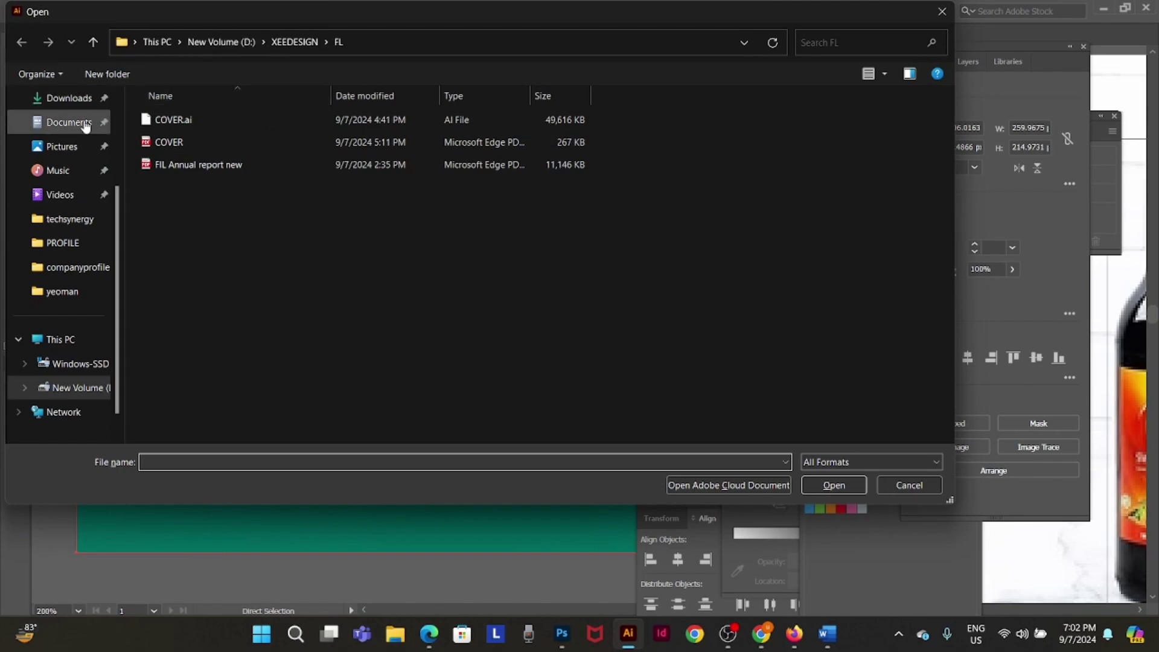
scroll(77, 120, up, 2)
click(62, 199)
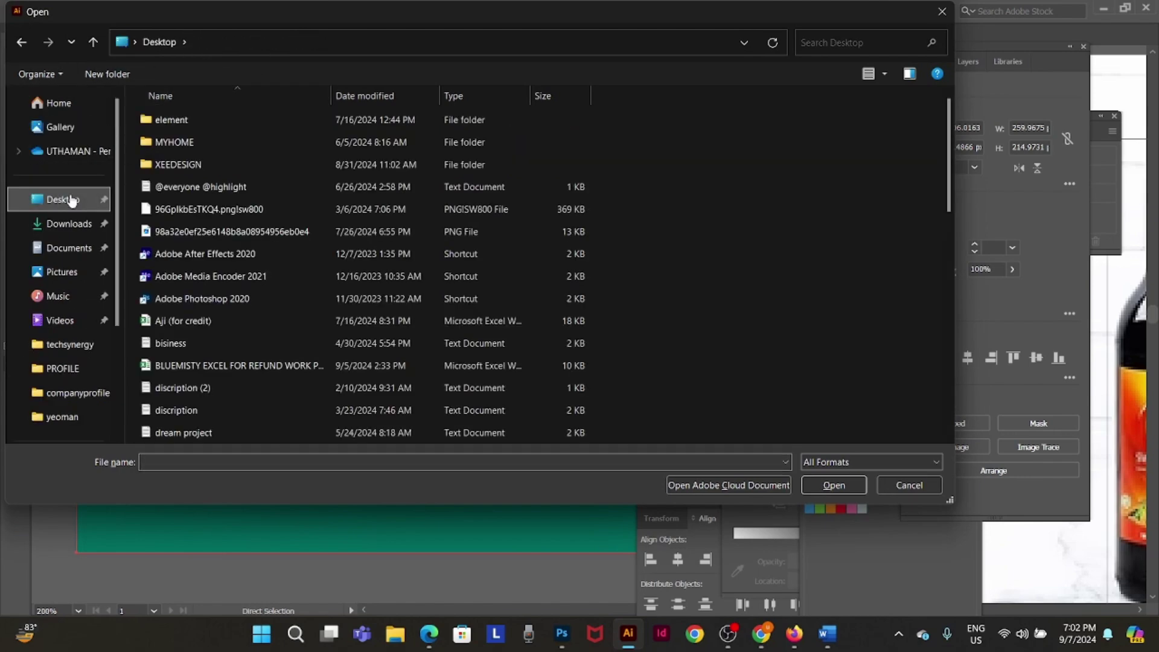
double_click(182, 124)
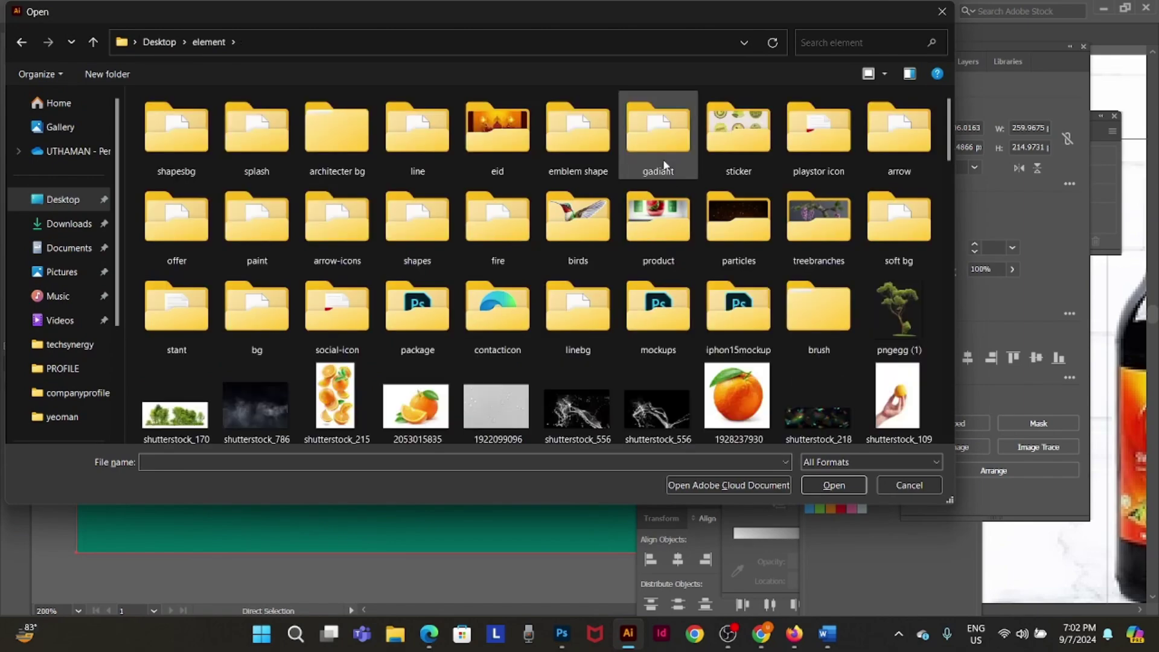
double_click(513, 307)
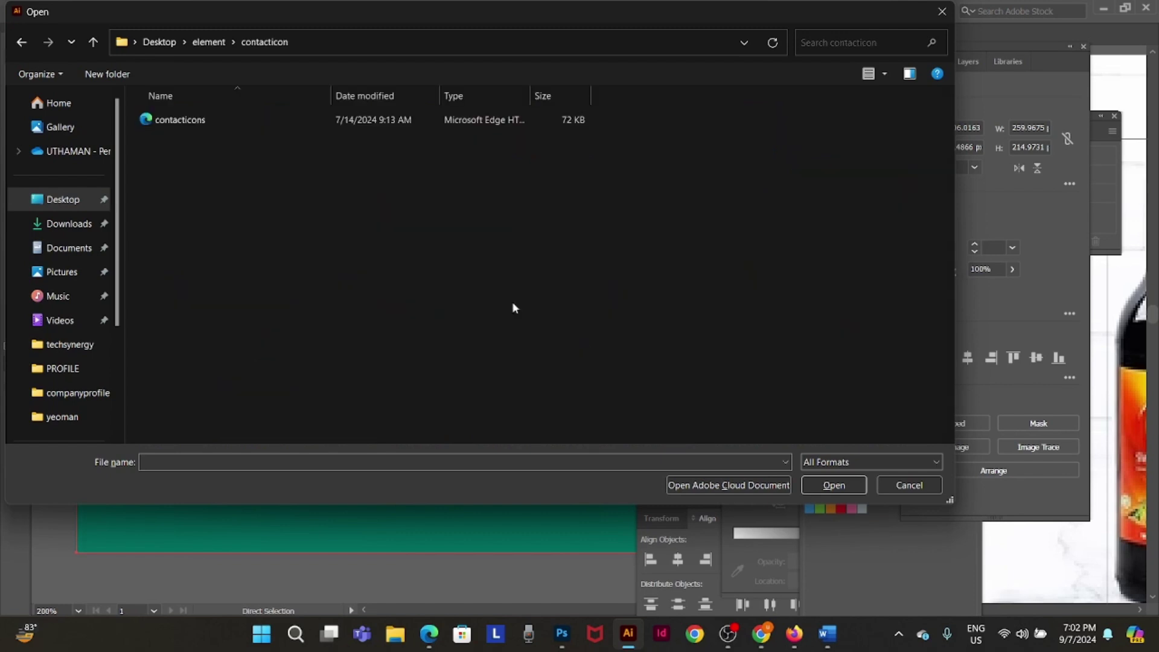
double_click(228, 124)
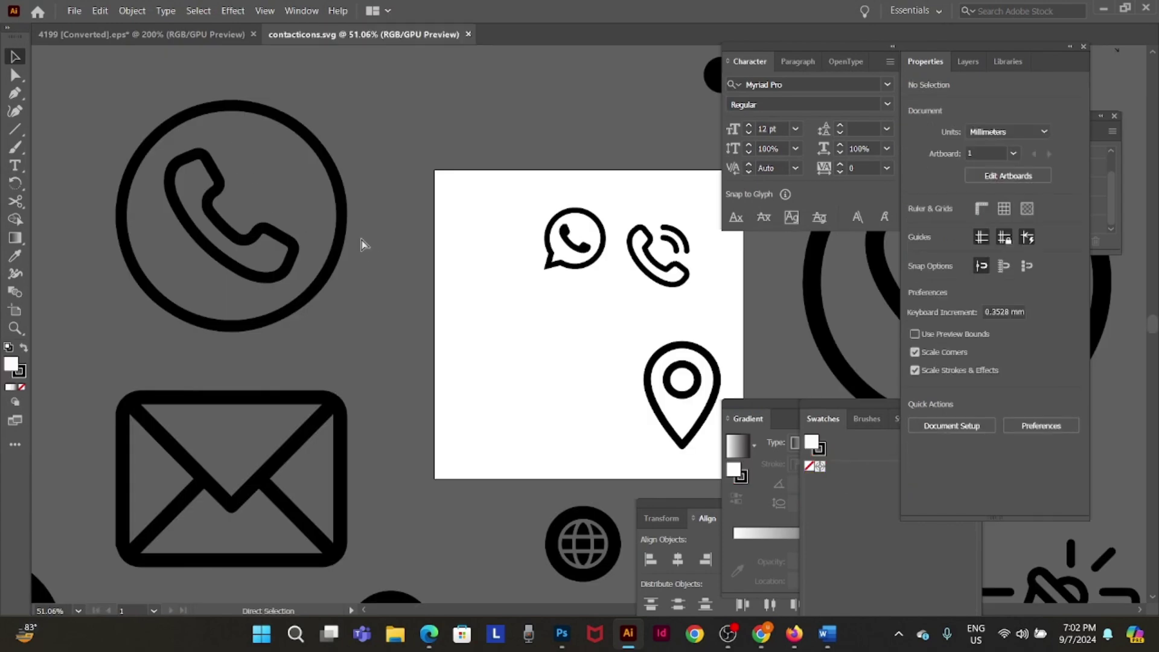
- Copy the small solid black location pin from the icon set and return to Photoshop
key(ctrl+minus)
key(ctrl+minus)
key(space)
drag(379, 359, 325, 105)
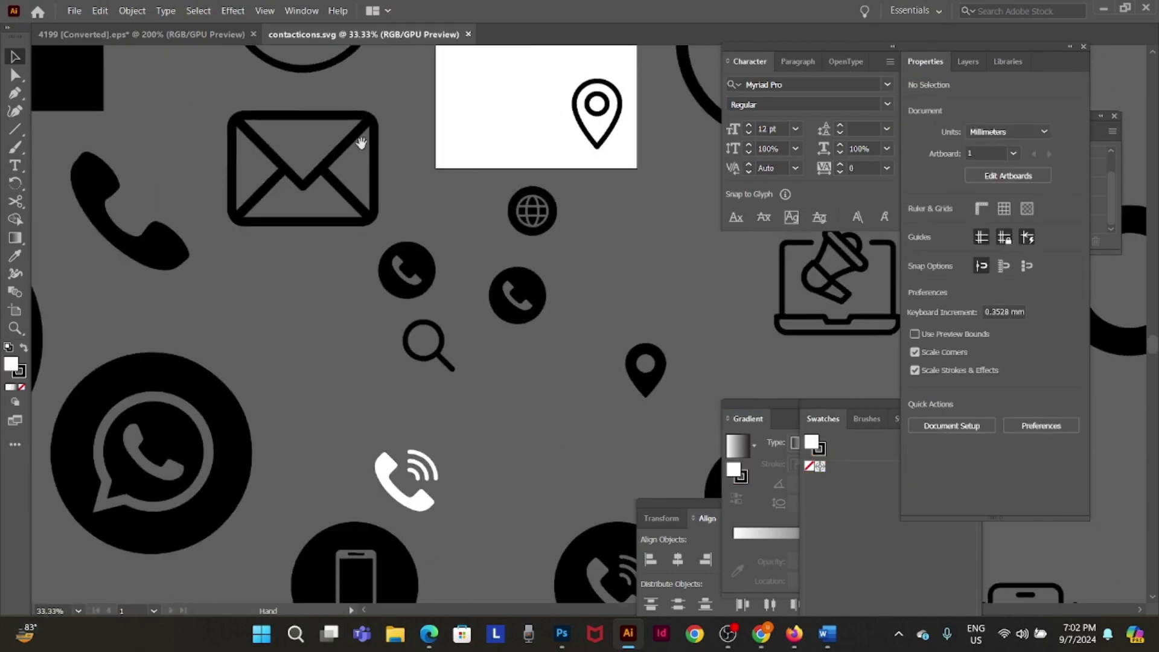
click(651, 383)
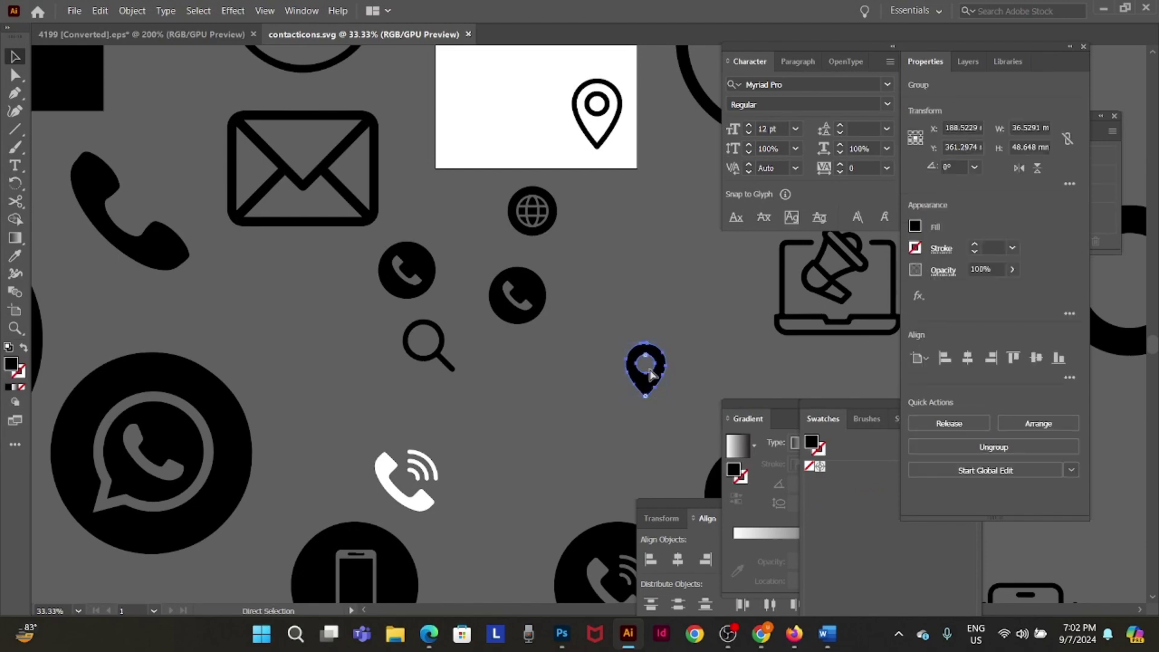
key(alt+Tab)
- Paste the location pin onto the poster as a shape layer, move it near the QR code and fill it white
click(459, 531)
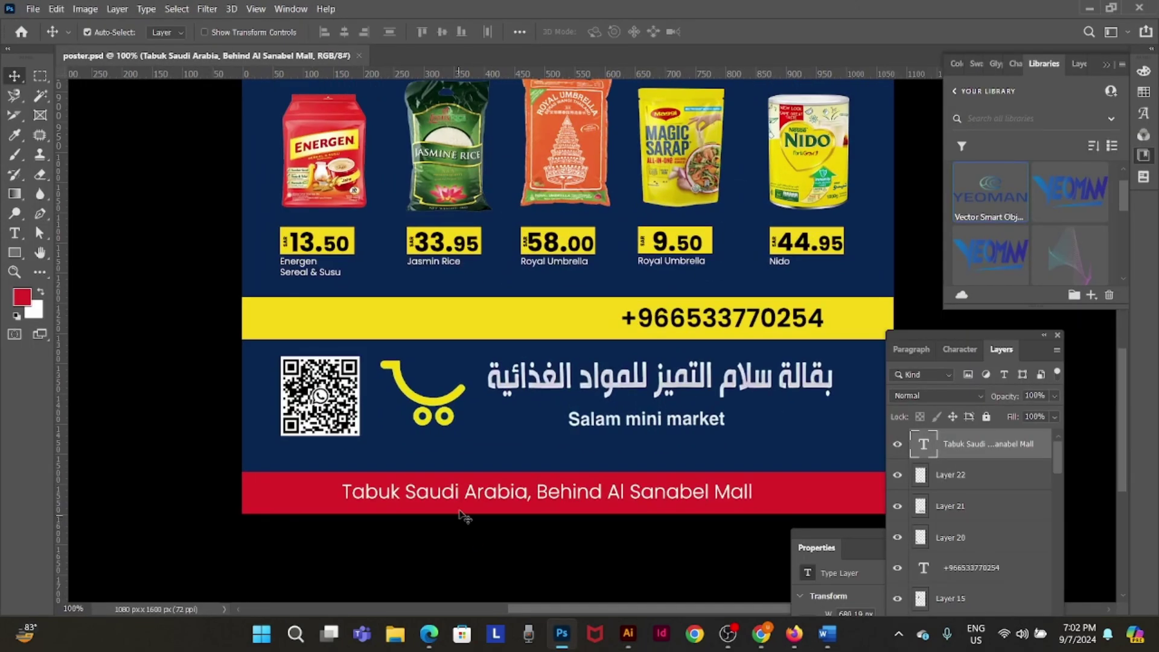
key(ctrl+v)
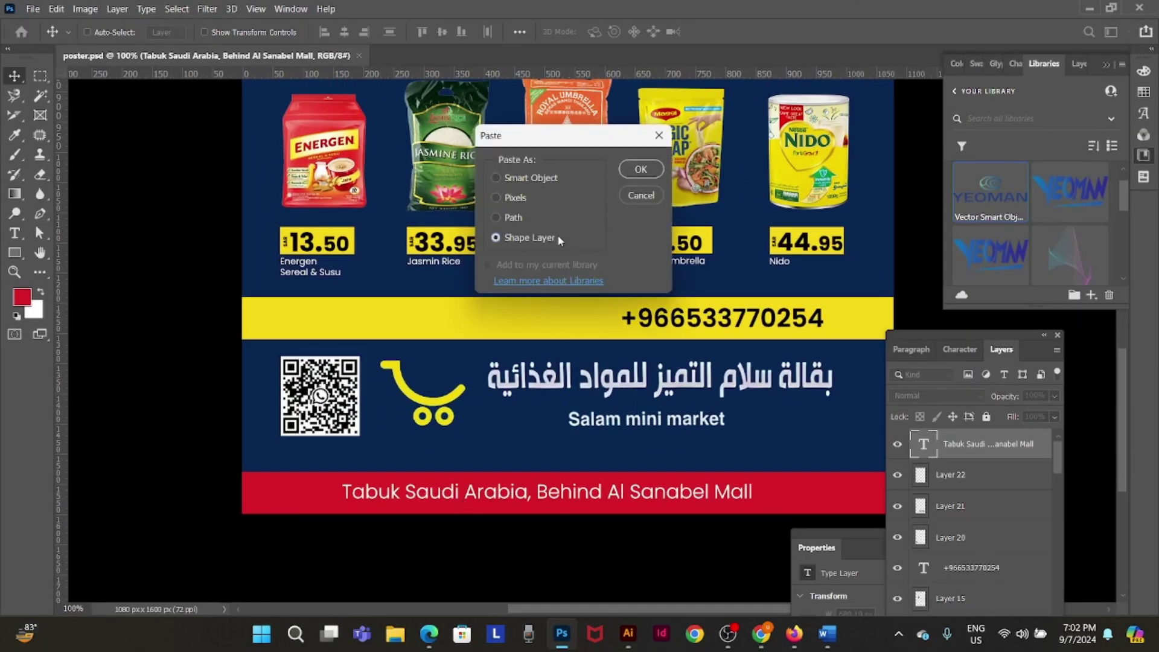
click(639, 171)
drag(549, 353, 358, 443)
key(ctrl+BackSpace)
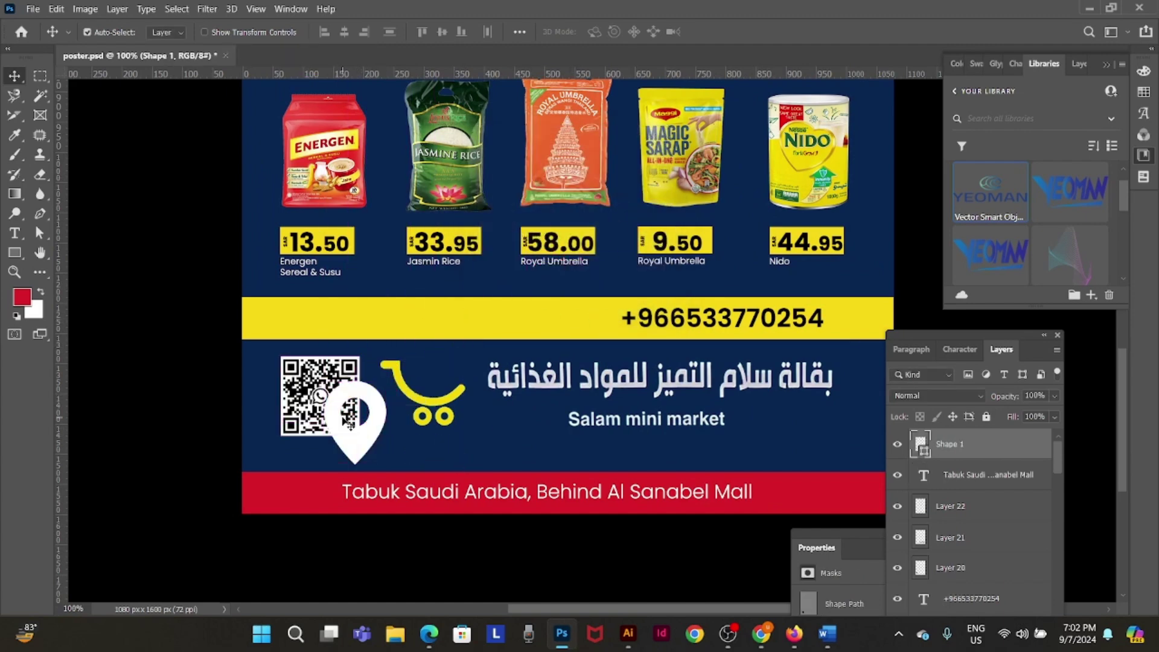
- Scale the white pin down to the text height and place it directly before the location text
key(ctrl+t)
drag(386, 380, 331, 495)
key(Return)
- Select the pin and the location text together and shift them right to centre them in the red strip
key(ctrl)
right_click(514, 497)
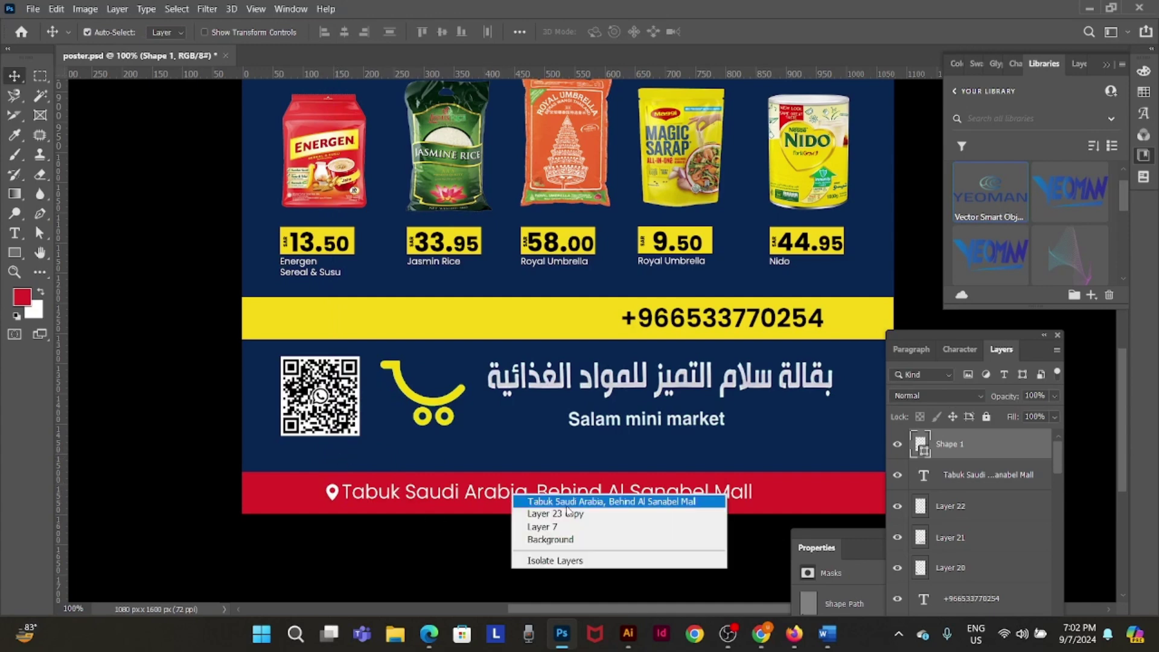
shift+click(567, 509)
key(shift+Right)
key(shift+Right)
key(shift+Right)
key(shift+Right)
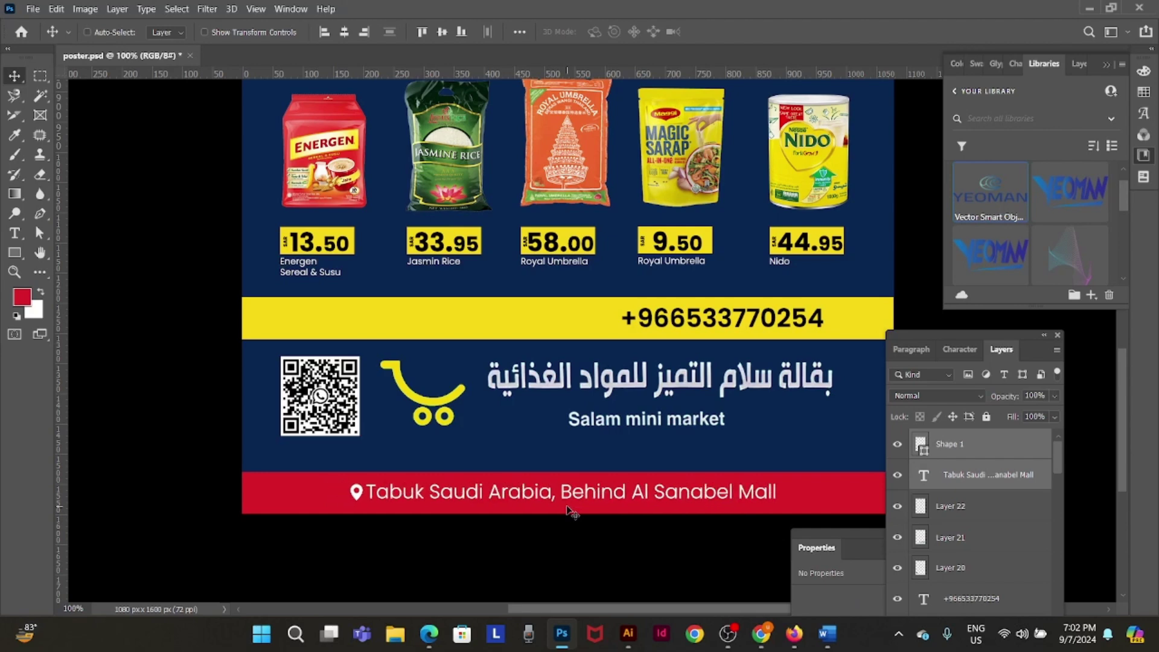
key(ctrl+minus)
key(Right)
key(Right)
key(Right)
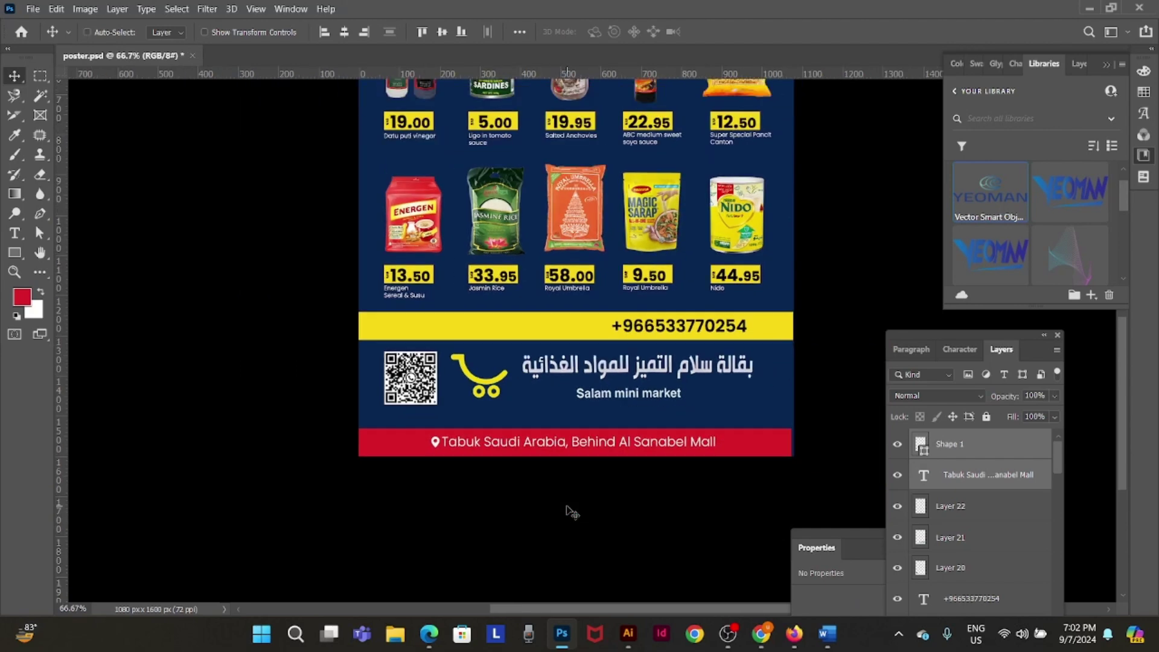
- Shrink the yellow phone strip vertically to a thin line just below the product row
right_click(588, 335)
click(614, 339)
key(ctrl+t)
drag(575, 339, 590, 305)
key(ctrl+z)
key(Return)
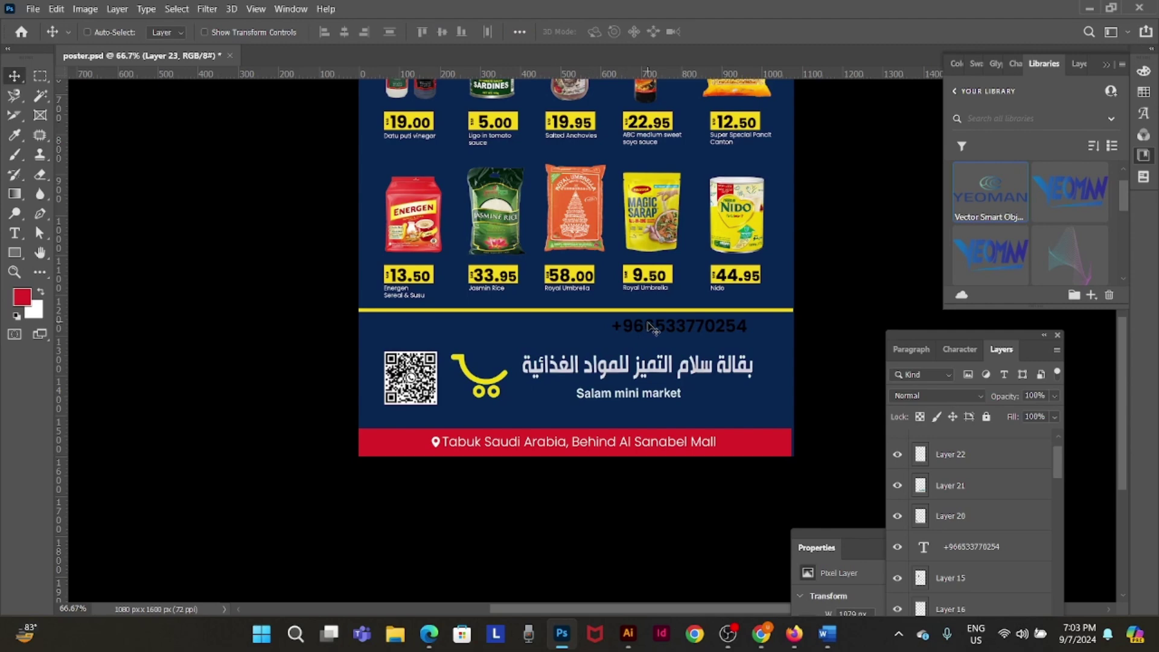
- Switch to the client's WhatsApp chat, examine the Pinoy Fiesta reference flyer's footer, and return to Photoshop
key(alt+Tab)
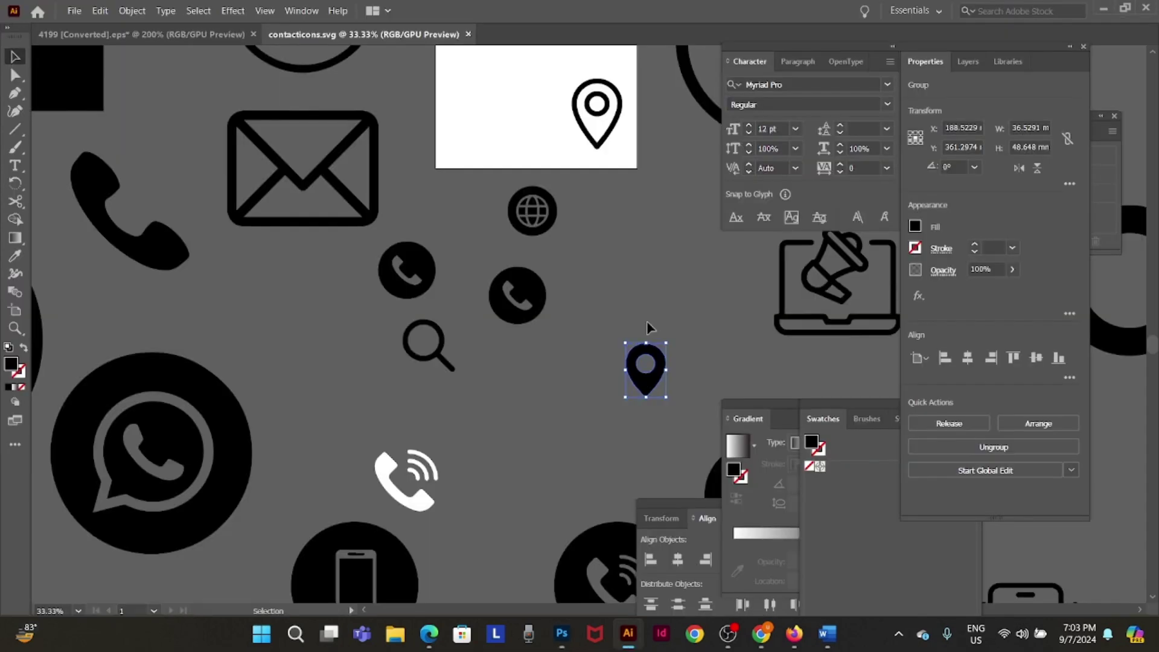
click(762, 633)
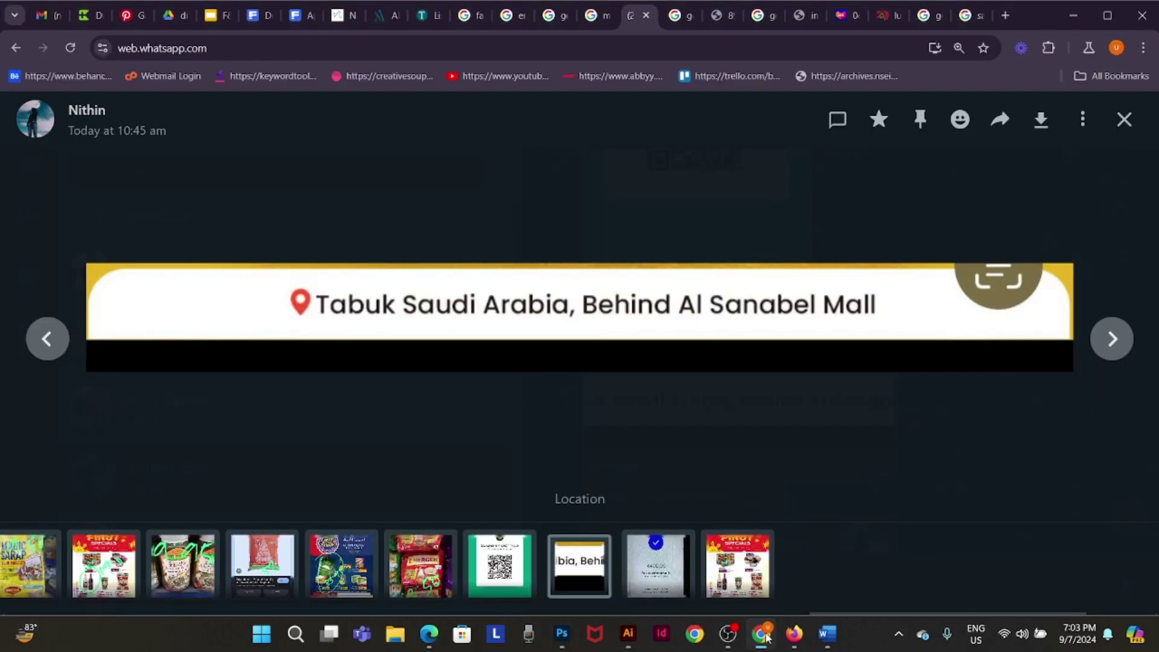
click(370, 567)
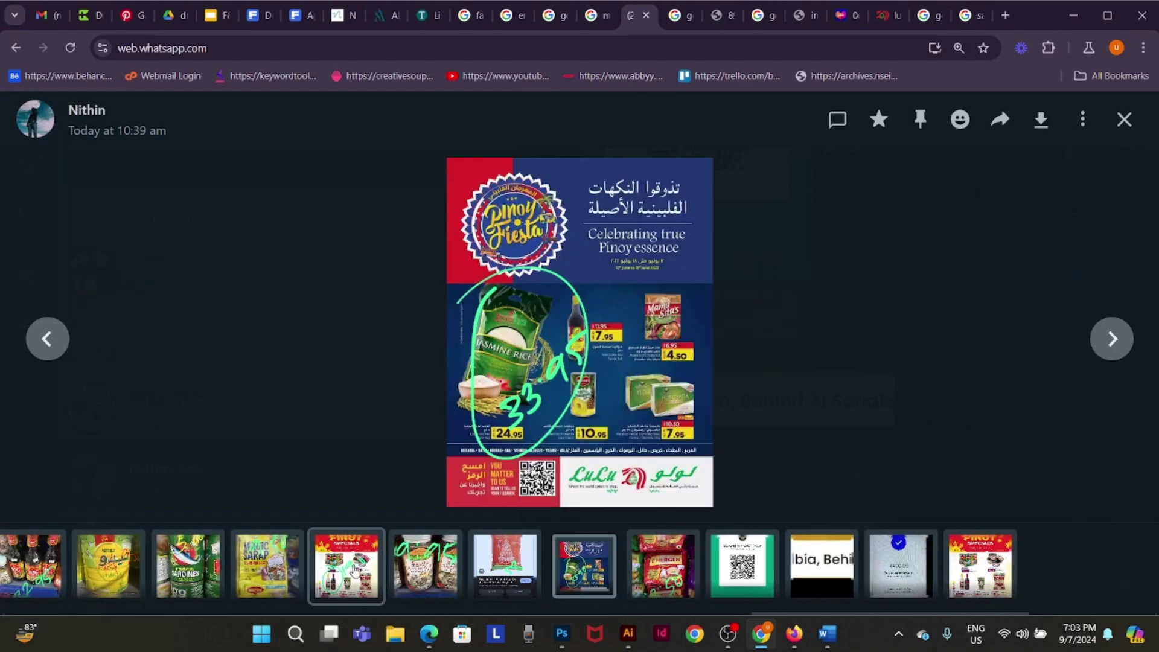
key(alt+Tab)
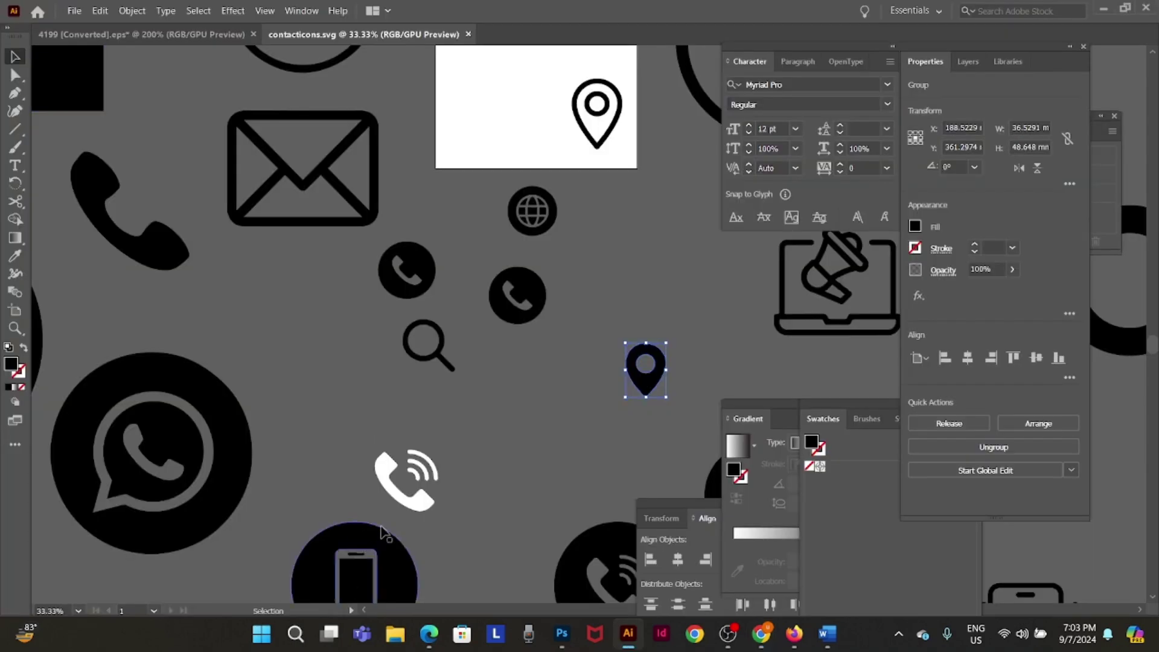
click(564, 636)
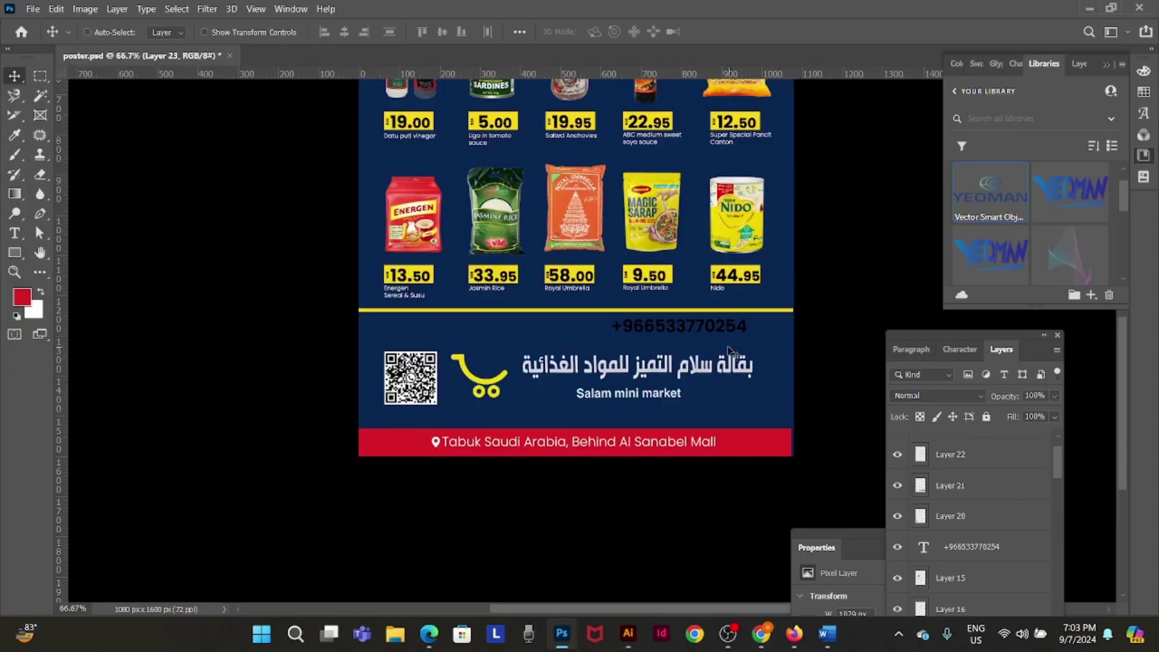
- Shift the black phone number text left, just below the thin yellow line
right_click(697, 329)
click(724, 332)
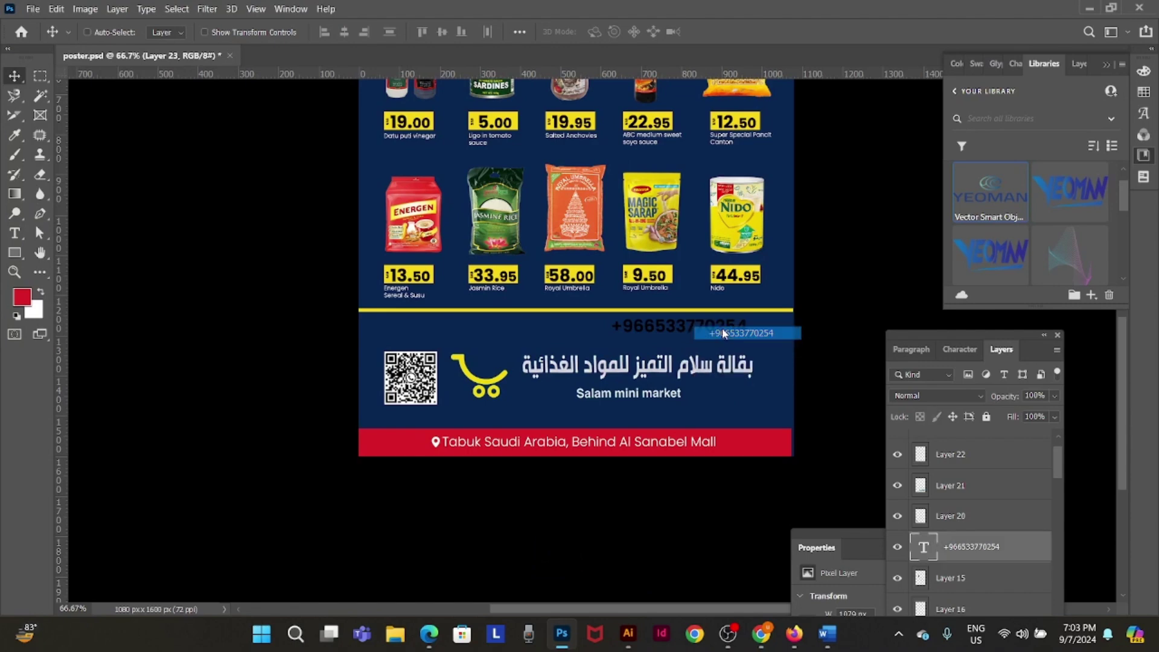
drag(687, 335, 649, 331)
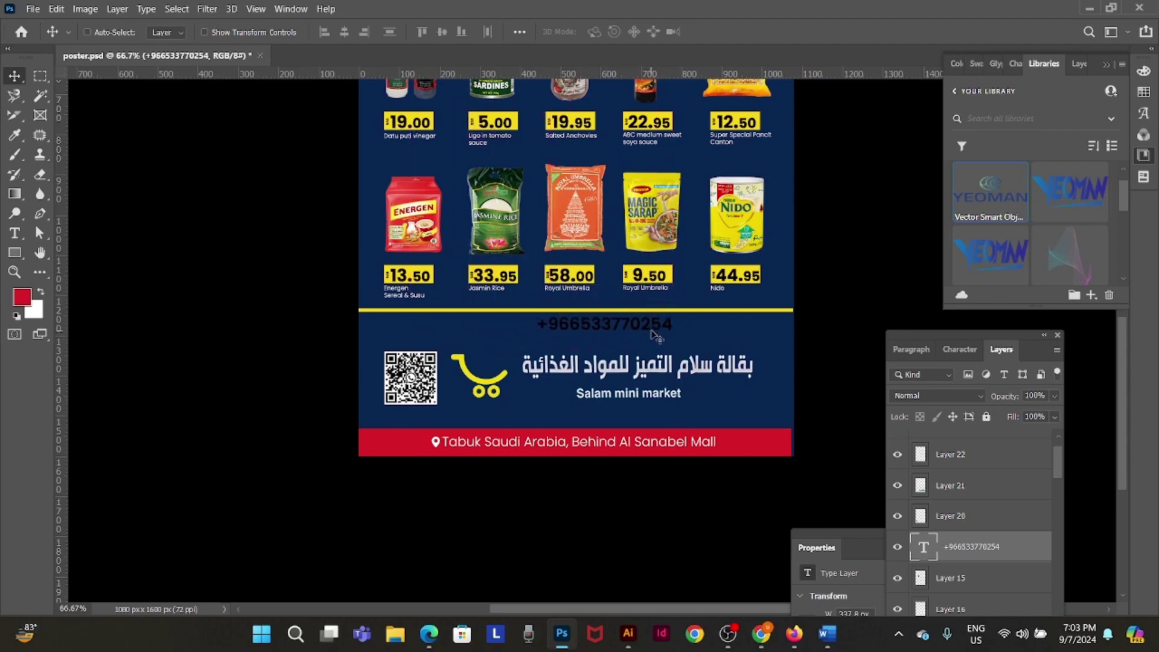
key(ctrl+z)
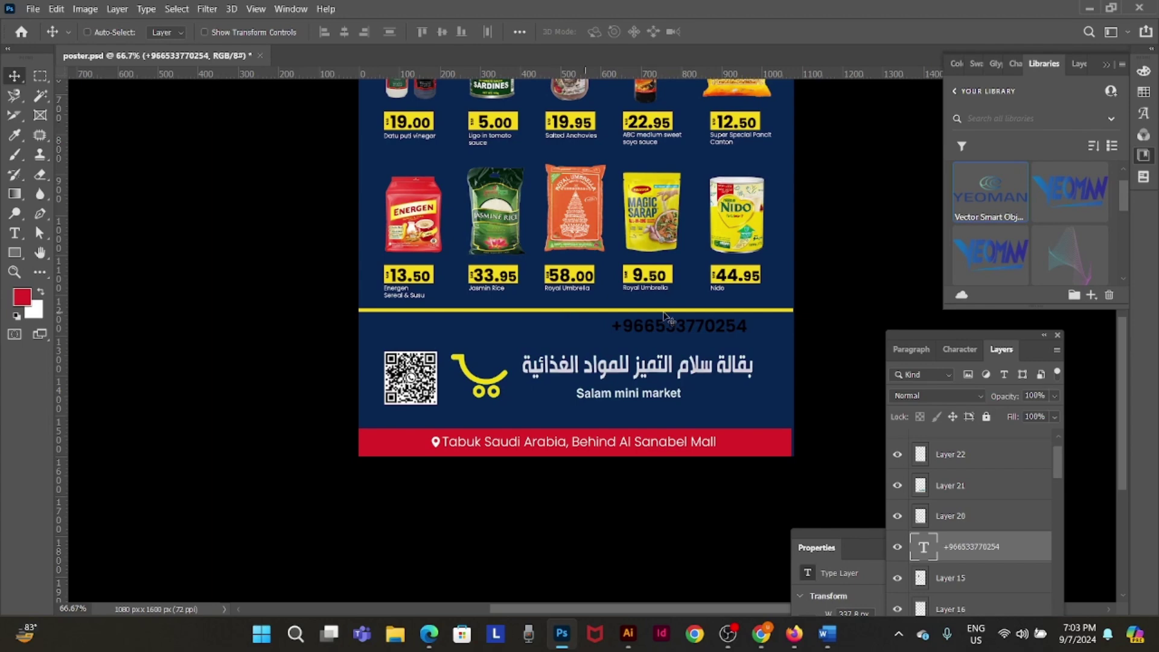
drag(695, 326, 660, 323)
- Resize the thin yellow line into a box about 448 px wide and 82 px high, centred horizontally on the poster
right_click(486, 315)
click(506, 321)
key(ctrl+t)
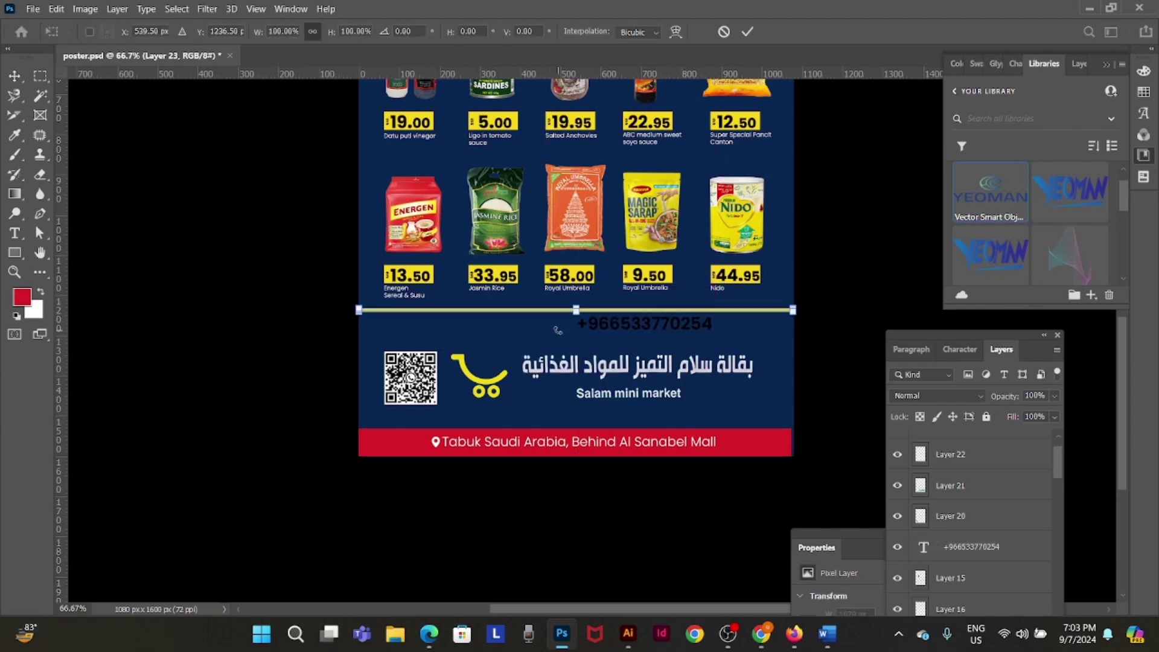
drag(574, 316, 576, 341)
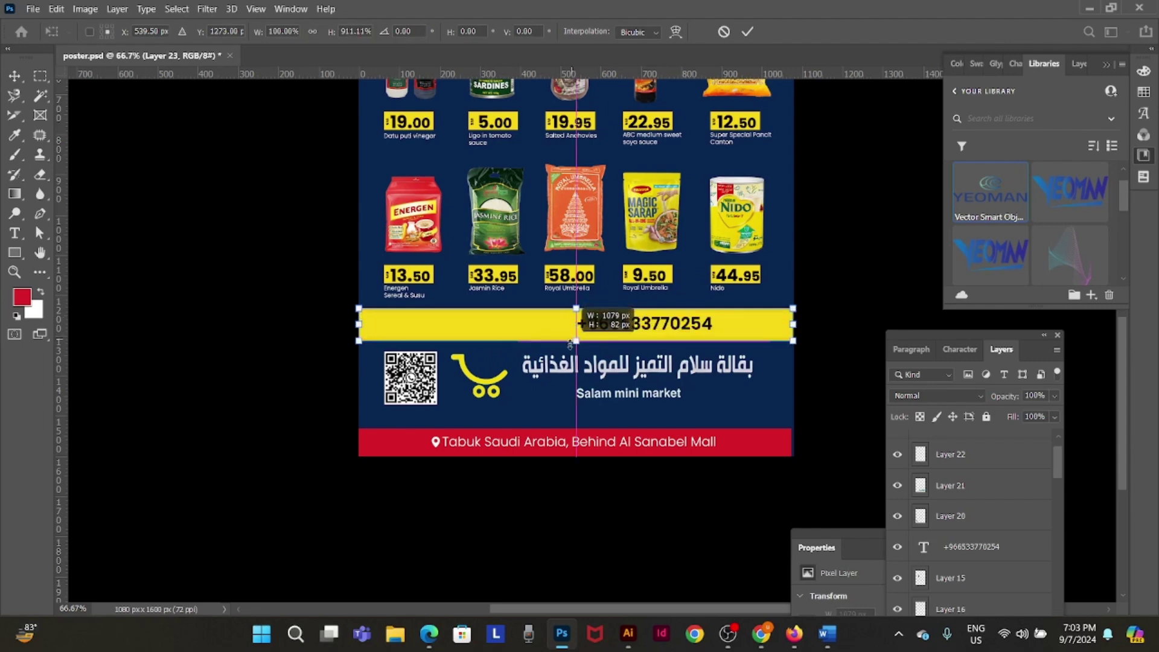
drag(360, 325, 469, 325)
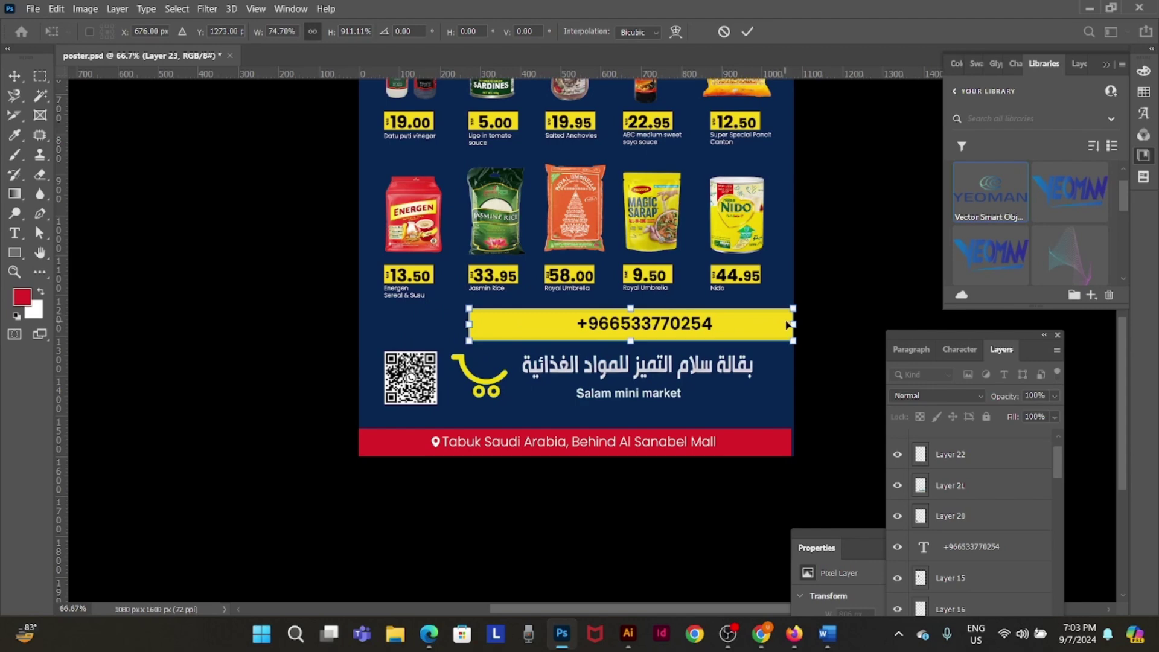
drag(787, 323, 645, 332)
key(Return)
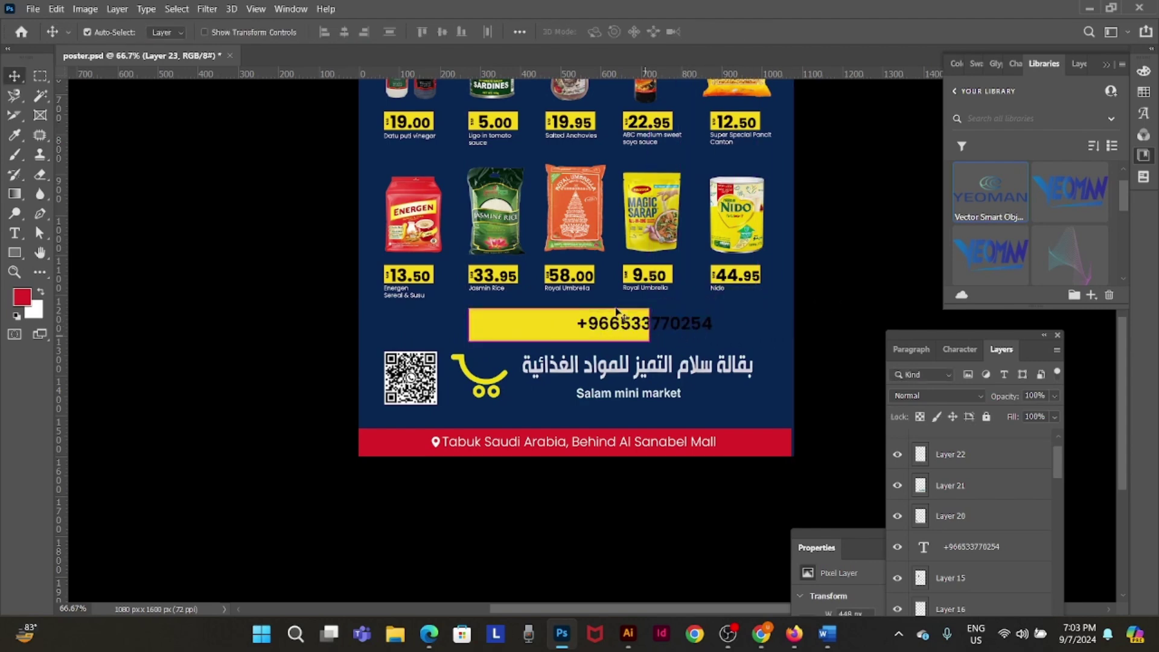
click(343, 33)
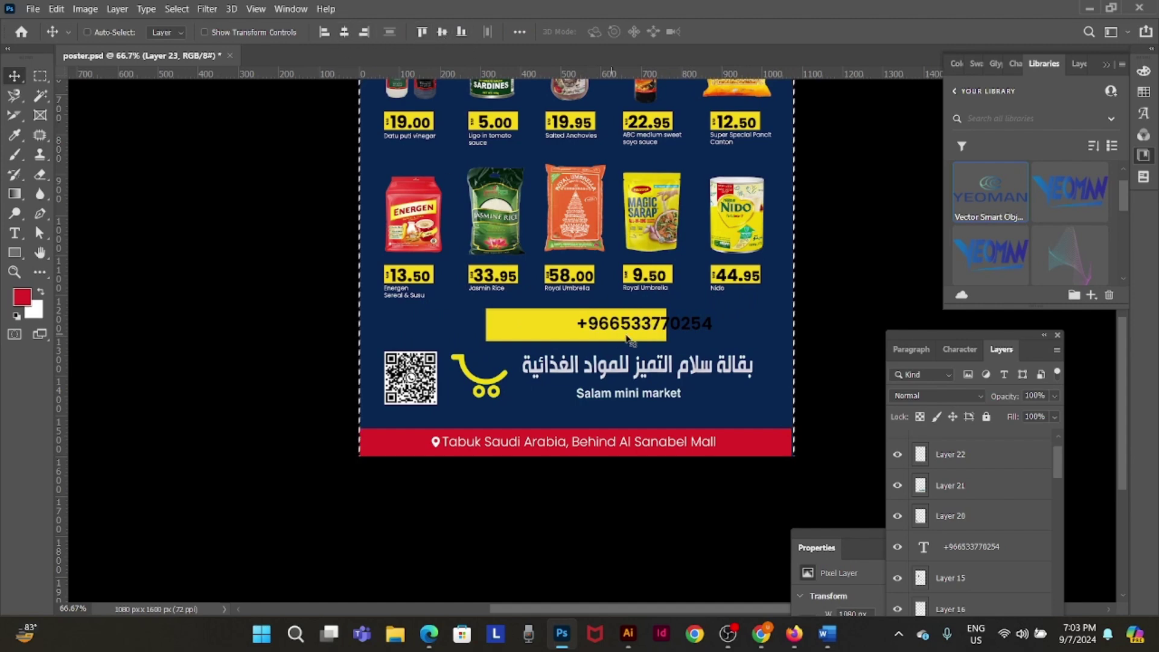
- Nudge the phone number left into the yellow box, leaving room for an icon before it
right_click(699, 326)
click(733, 333)
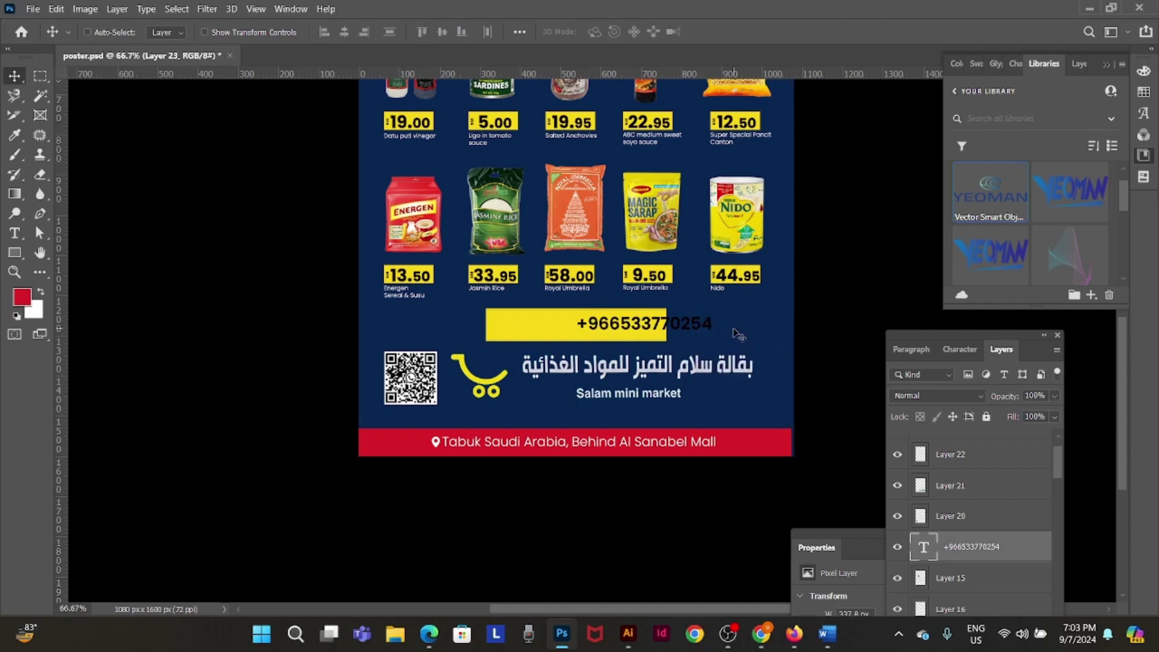
key(shift+Left)
key(shift+Left)
key(shift+Left)
key(shift+Left)
key(shift+Left)
key(shift+Left)
key(shift+Left)
key(shift+Left)
key(shift+Left)
key(shift+Left)
key(shift+Left)
key(shift+Left)
key(shift+Left)
key(shift+Left)
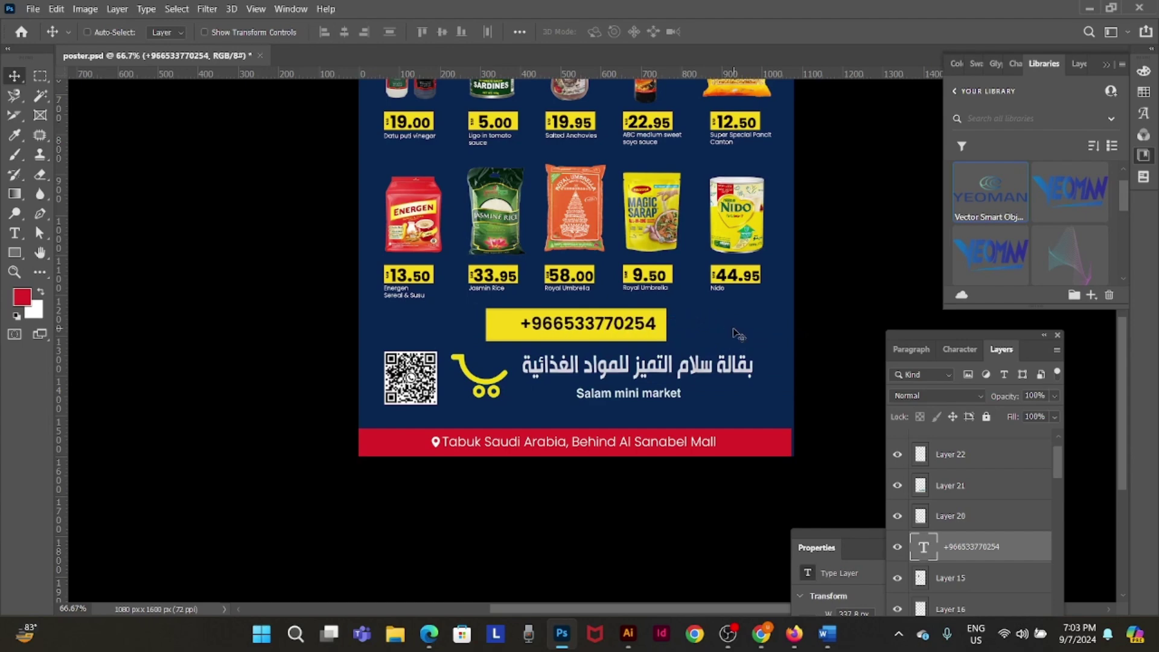
- Copy the white ringing-handset icon from contacticons.svg in Illustrator and paste it into the Photoshop poster as a shape layer
click(629, 635)
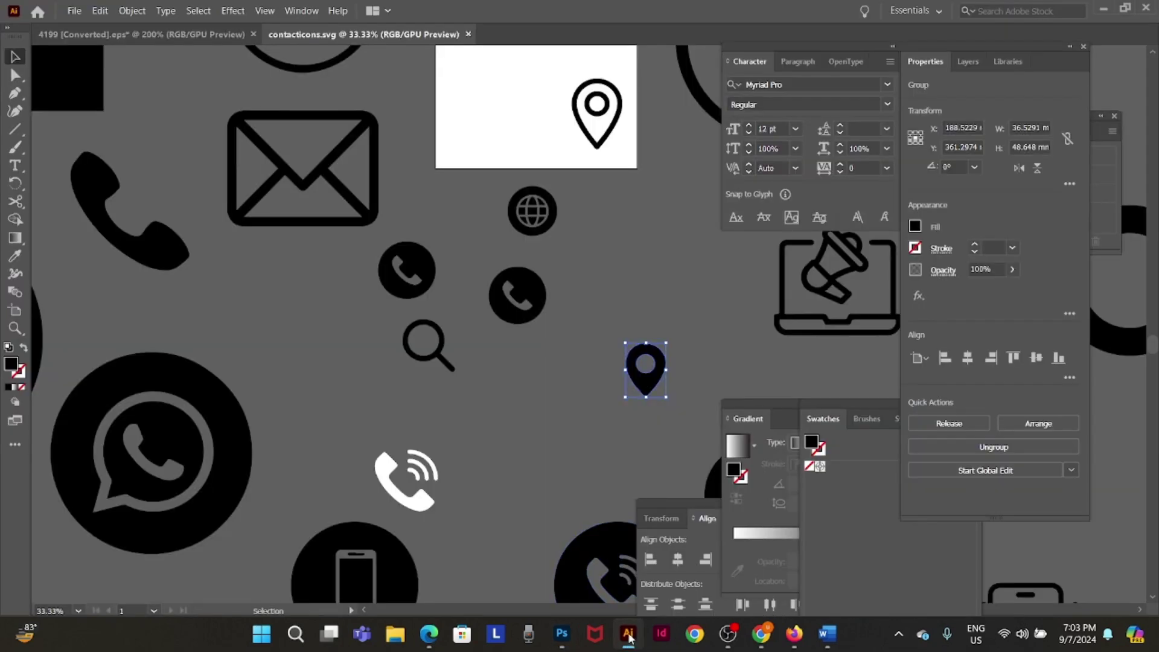
click(517, 296)
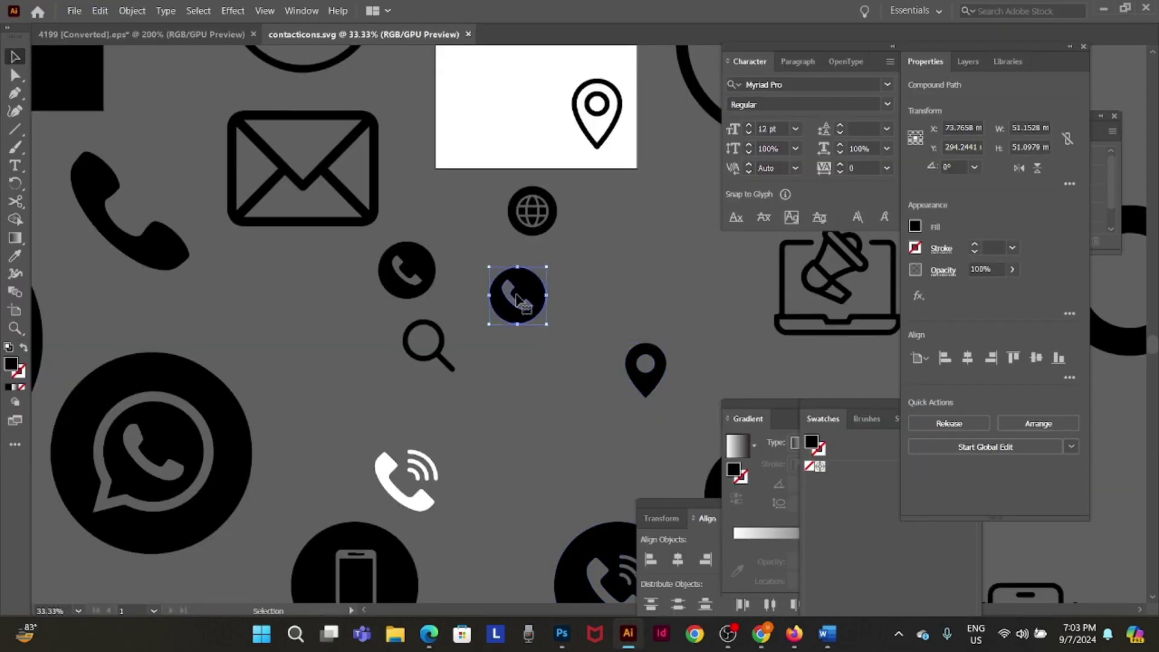
click(425, 511)
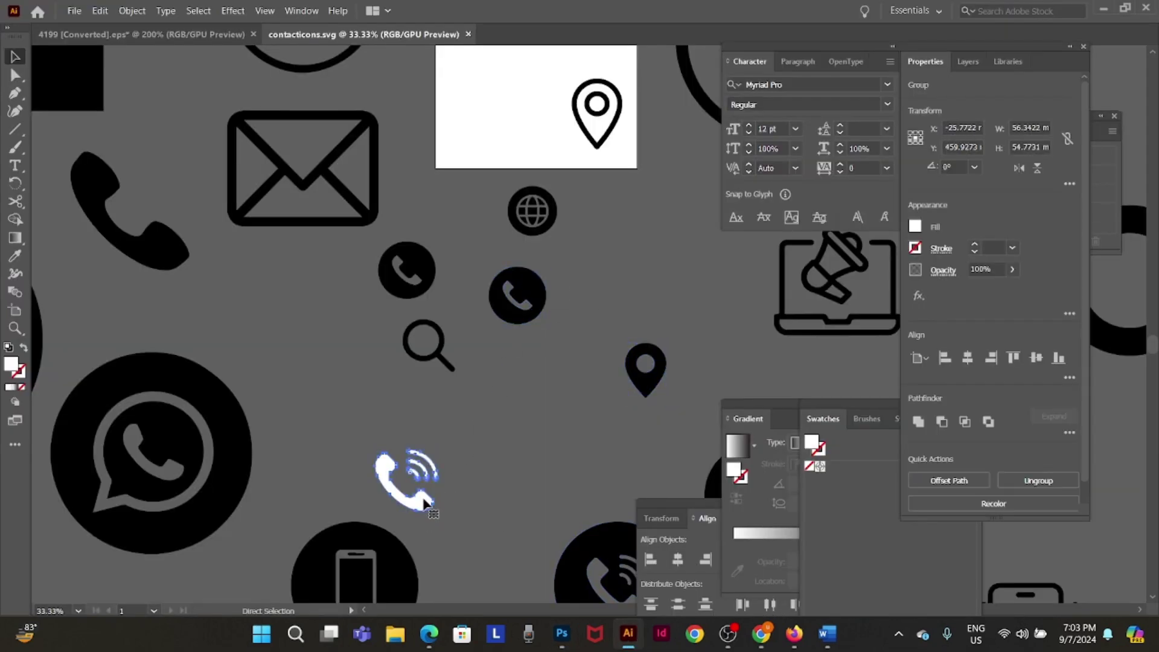
key(alt+Tab)
key(ctrl+plus)
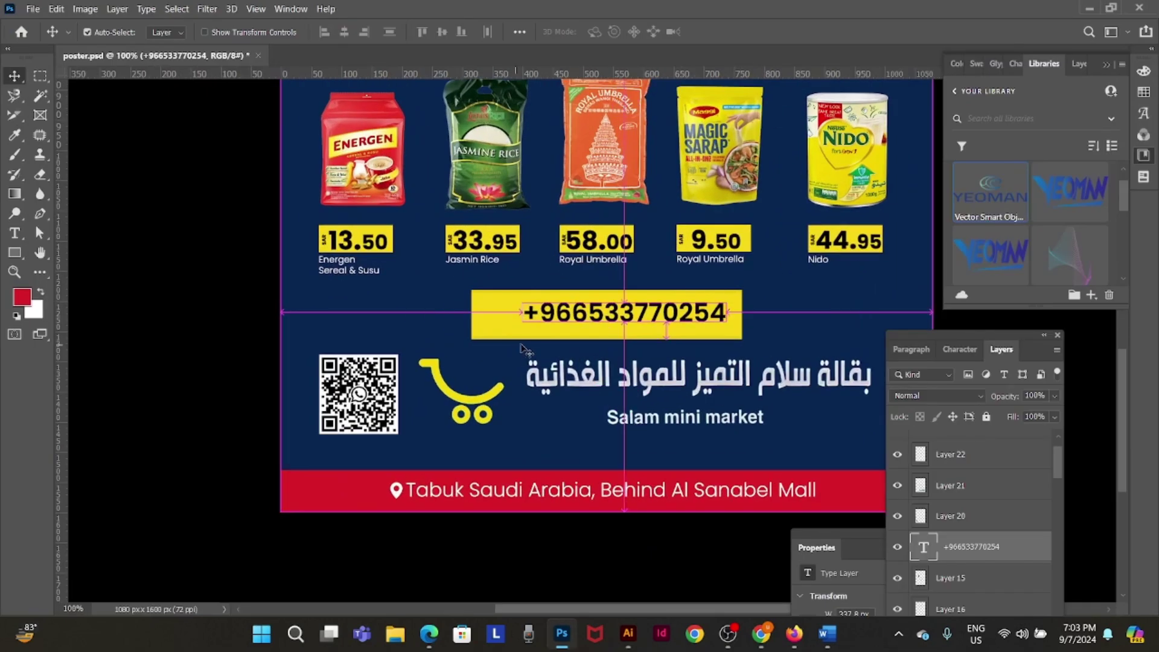
key(ctrl+v)
click(630, 172)
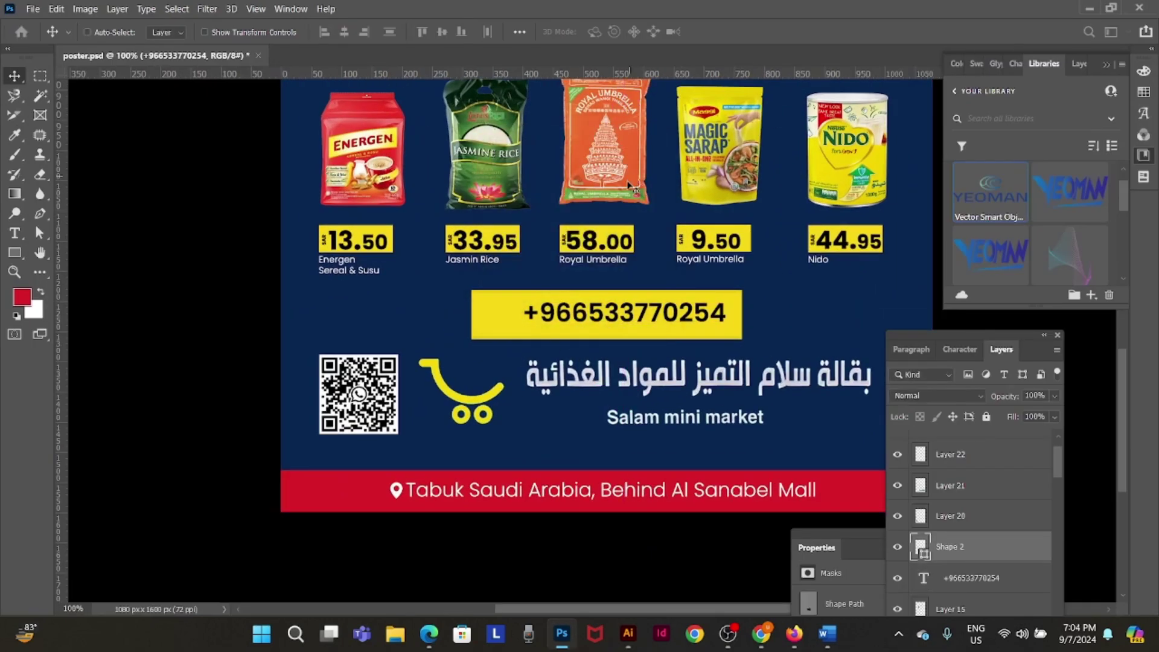
- Fill the pasted phone icon with black and scale it down to about the phone number's text height
key(d)
key(alt+BackSpace)
key(ctrl+t)
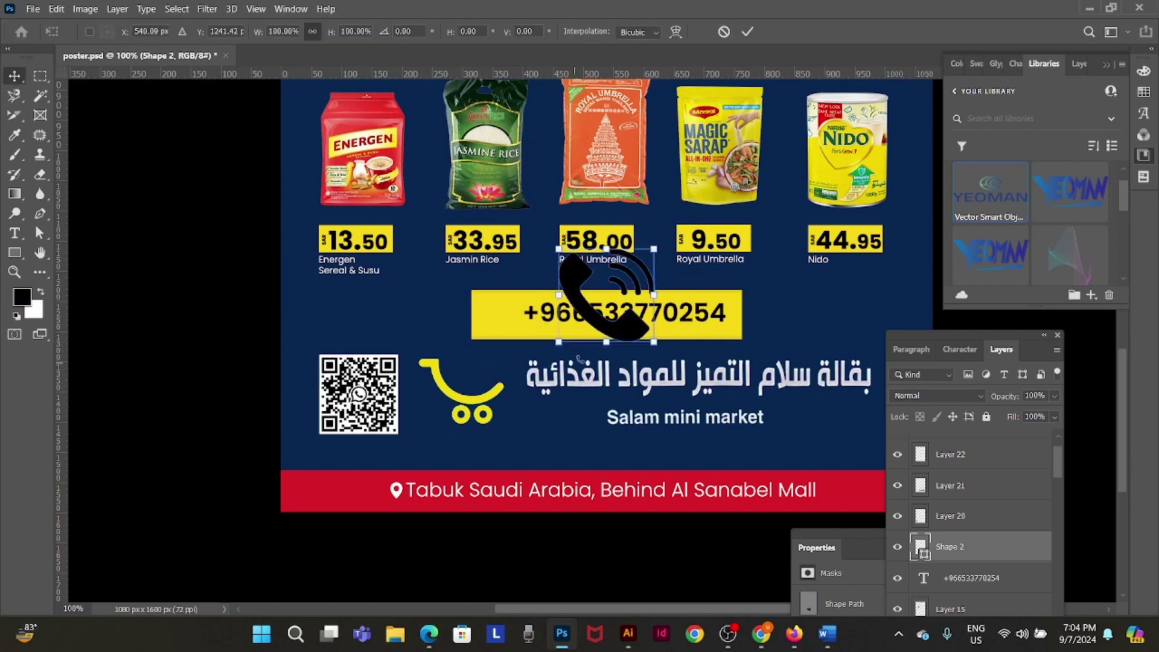
drag(655, 248, 530, 327)
key(Return)
- Nudge the phone icon into place directly before the phone number inside the yellow box
key(shift+Left)
key(shift+Left)
key(shift+Left)
key(shift+Left)
key(shift+Left)
key(shift+Left)
key(shift+Left)
key(shift+Up)
key(shift+Up)
key(shift+Right)
key(shift+Right)
key(shift+Up)
key(Right)
key(Right)
key(Right)
key(Right)
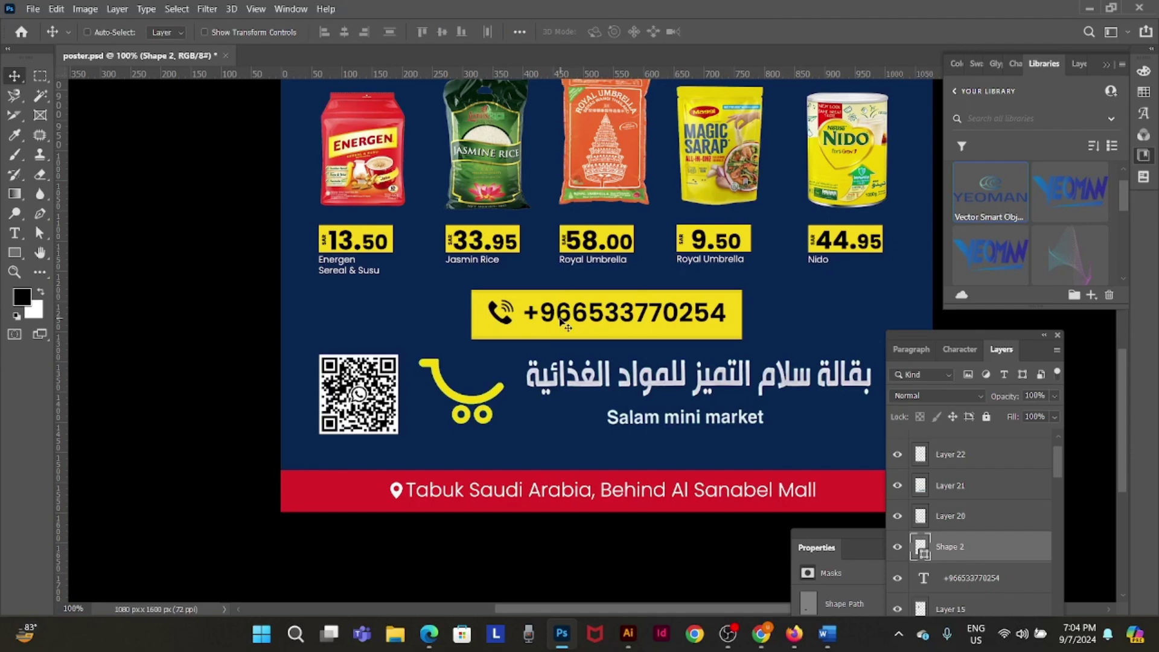
key(Down)
key(Right)
- Add a thin divider line across the full poster width on a new layer behind the phone box, filled with the box's yellow
key(m)
drag(279, 318, 979, 321)
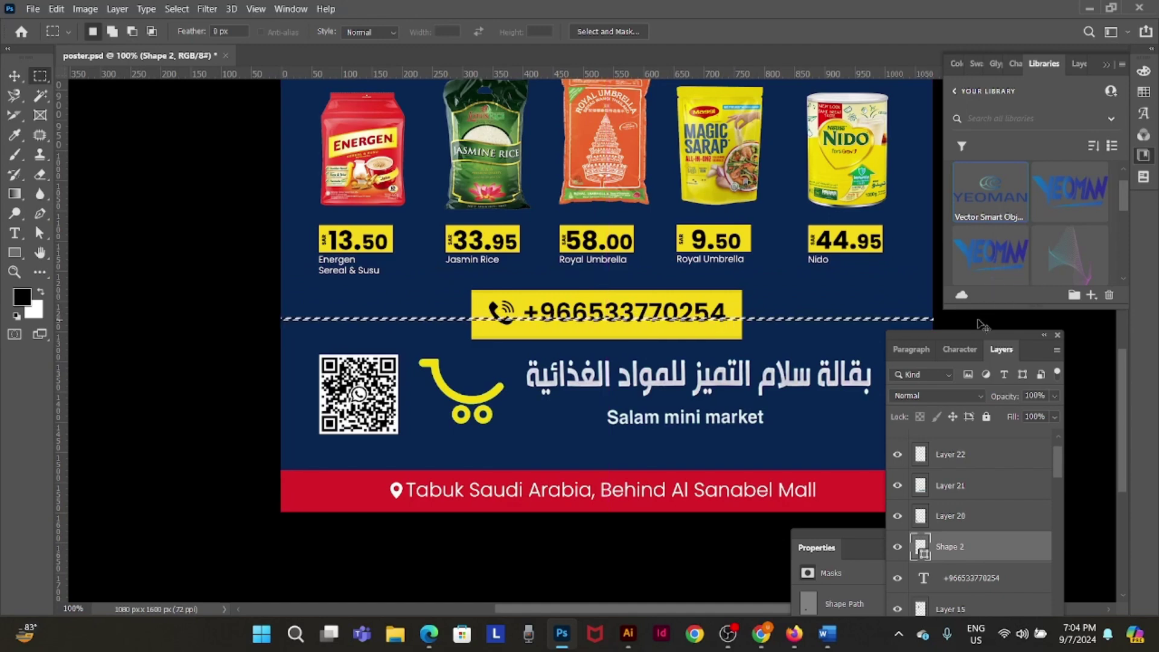
key(ctrl+shift+n)
key(Return)
key(i)
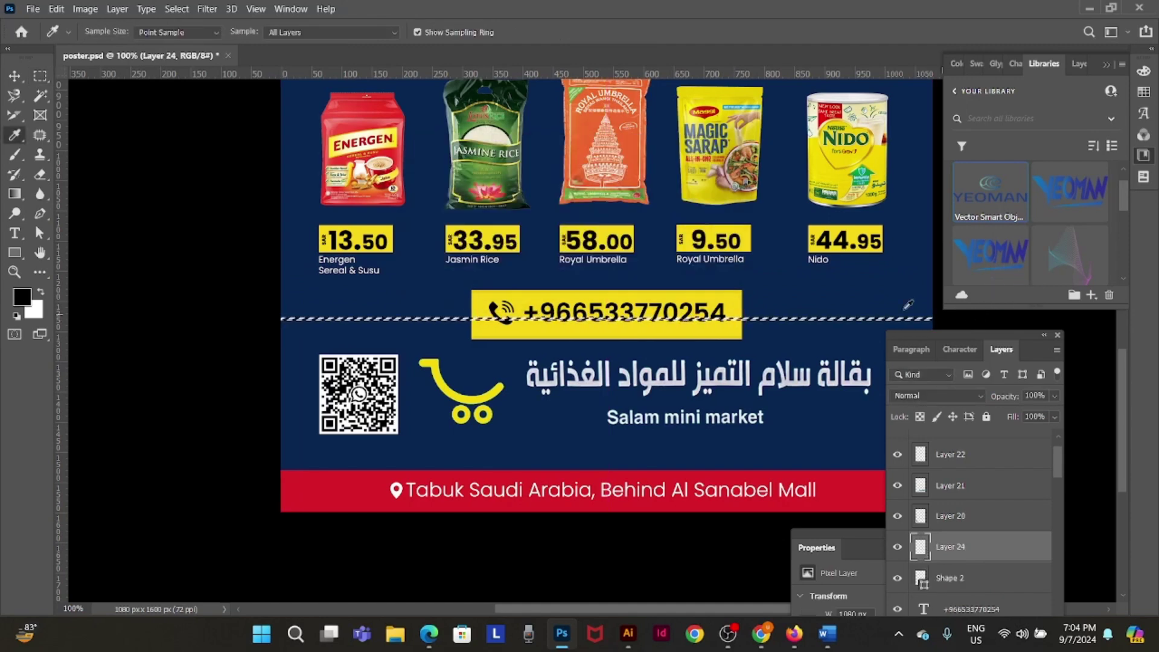
click(738, 297)
key(alt+BackSpace)
key(ctrl+d)
key(ctrl+shift+[)
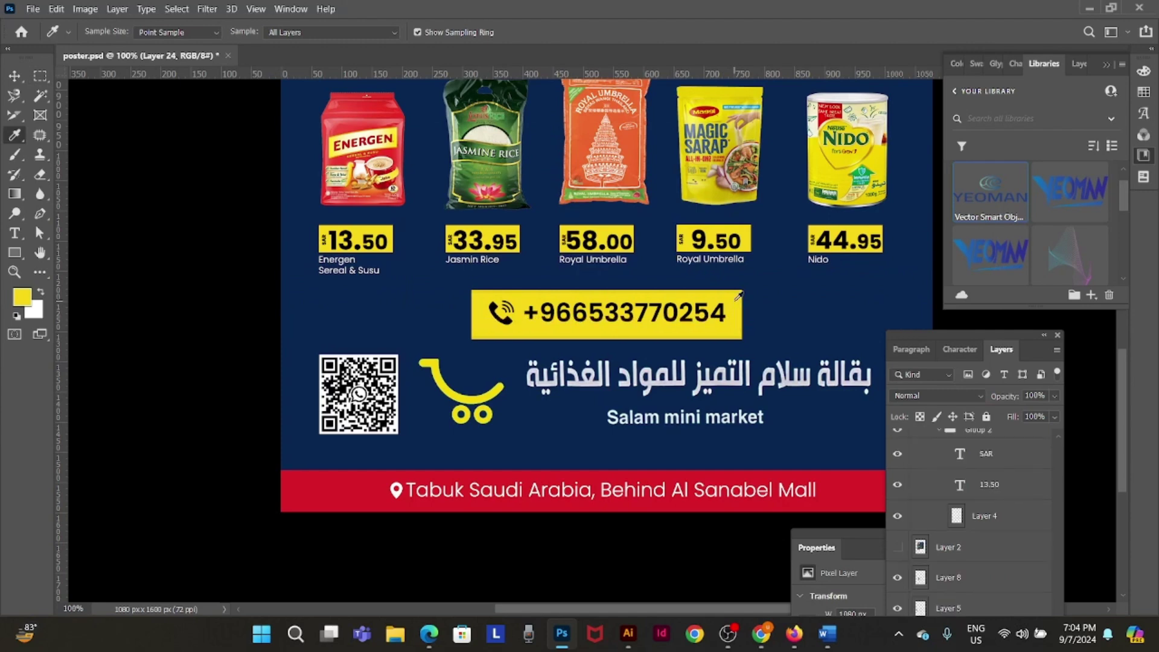
key(v)
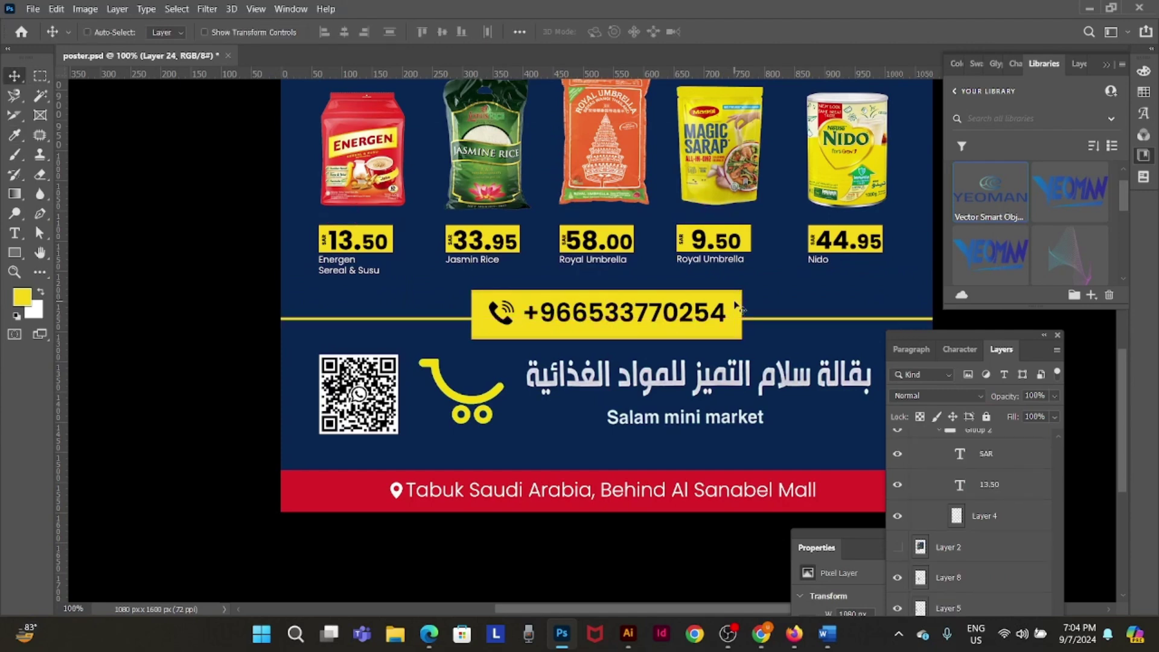
- Look over the poster from the footer up to the title and save the file
alt+click(296, 431)
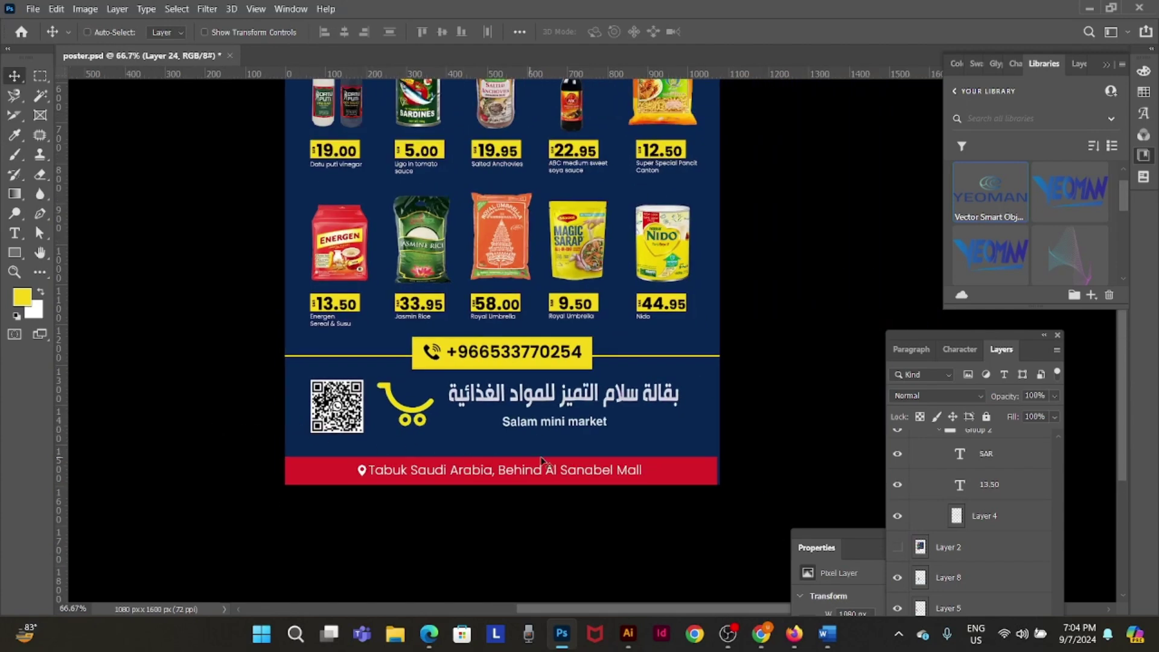
drag(713, 302, 718, 405)
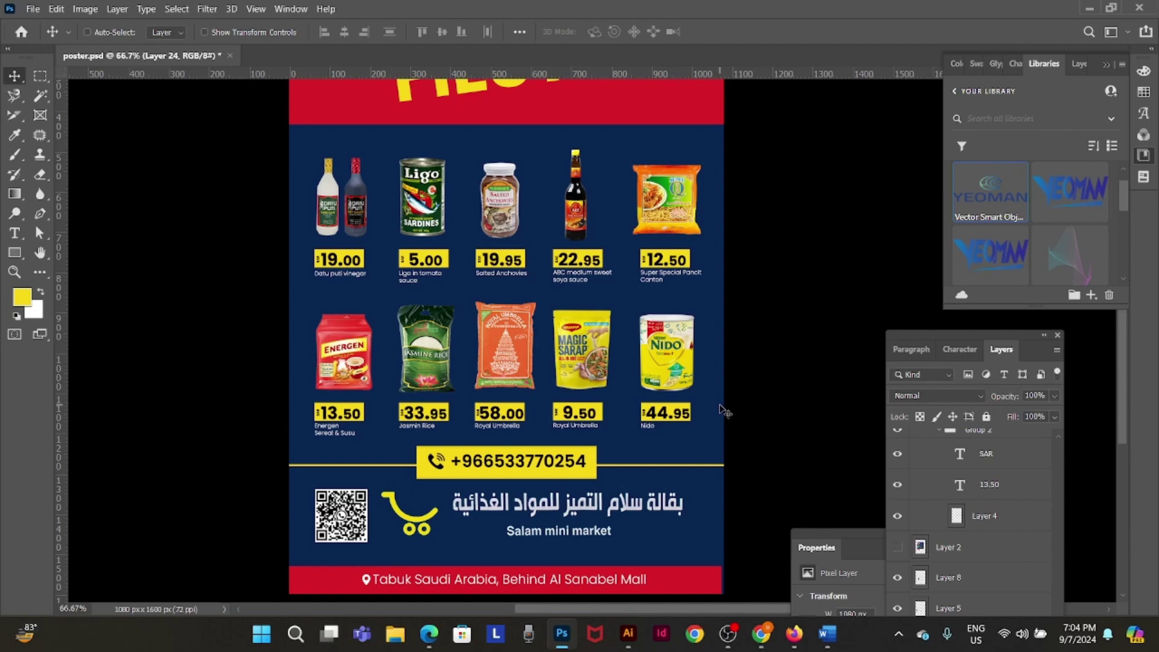
scroll(717, 401, up, 3)
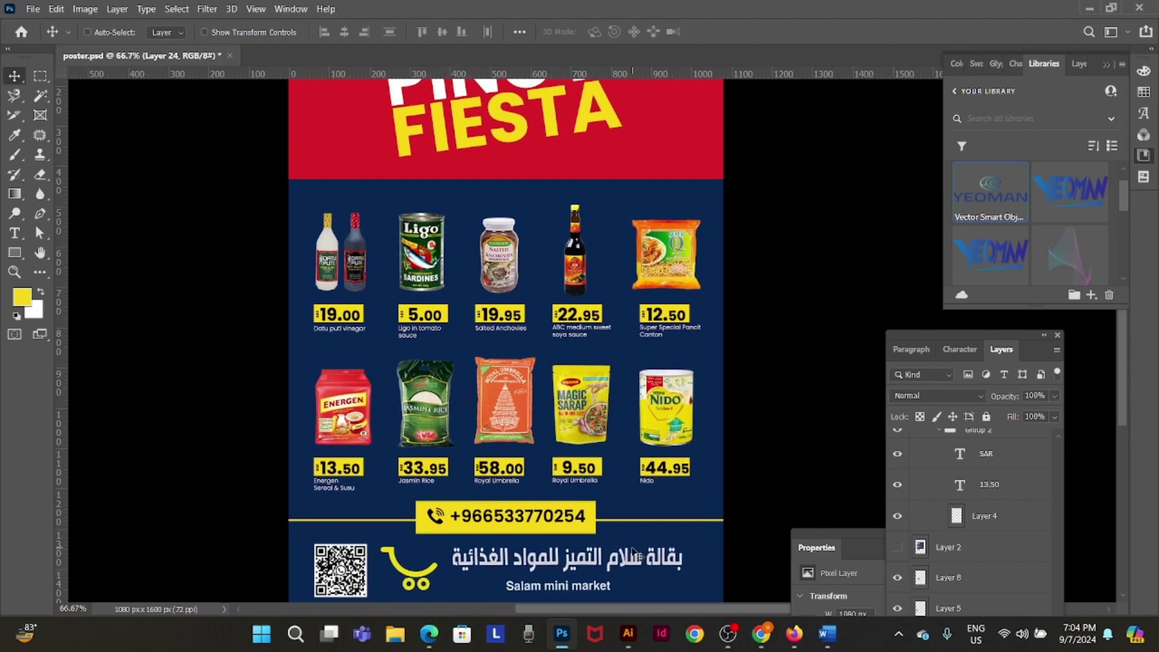
key(ctrl+s)
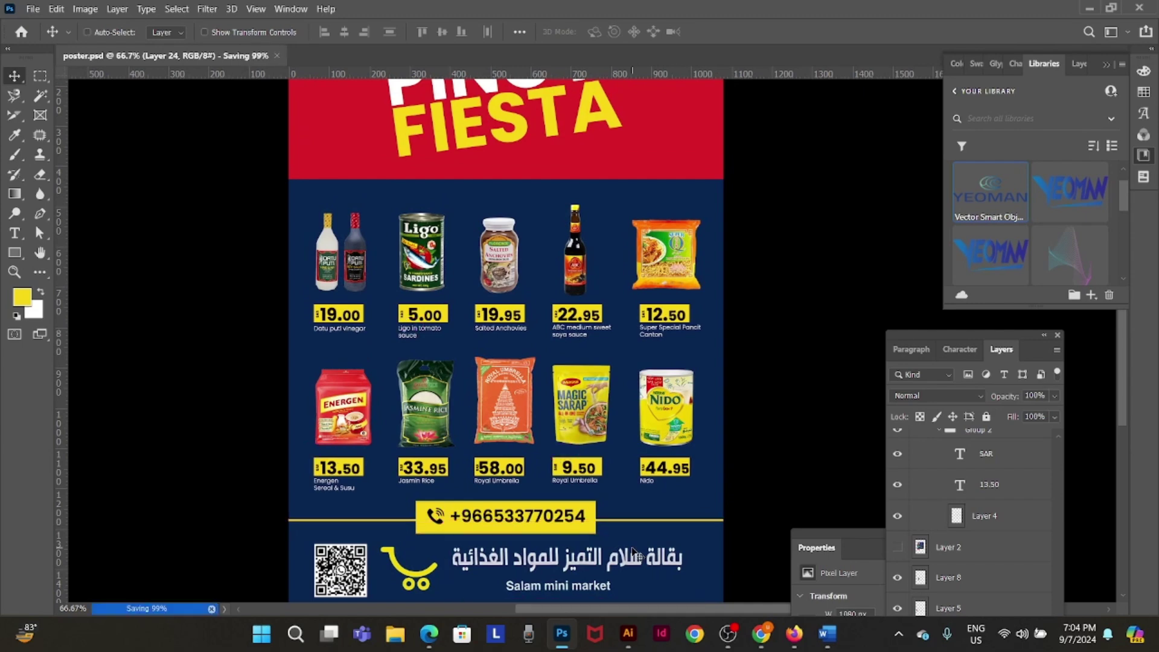
- Select the market name, cart logo and QR code together and move them down toward the red location strip
drag(634, 552, 639, 430)
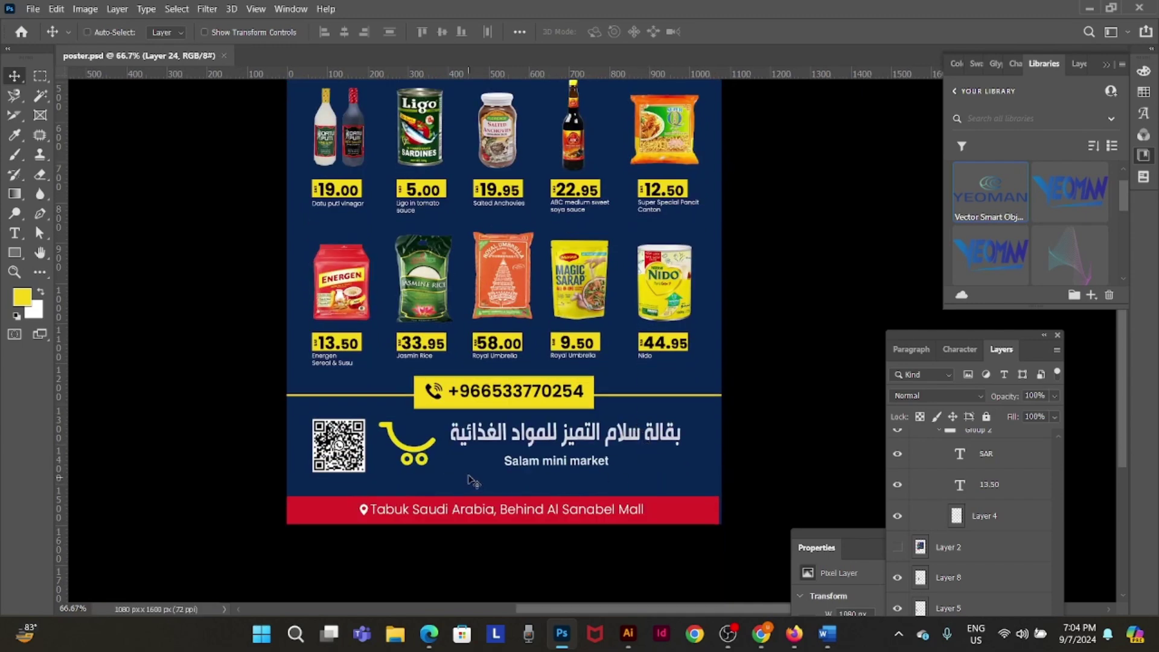
right_click(508, 436)
click(551, 443)
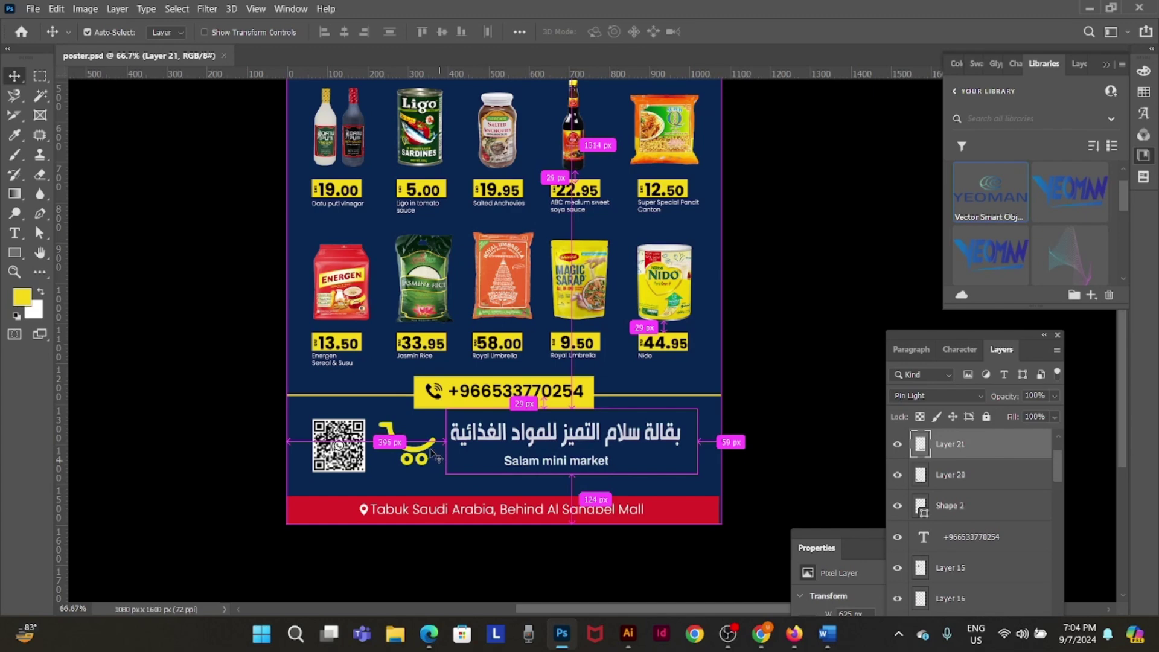
ctrl+shift+click(428, 447)
ctrl+shift+click(344, 460)
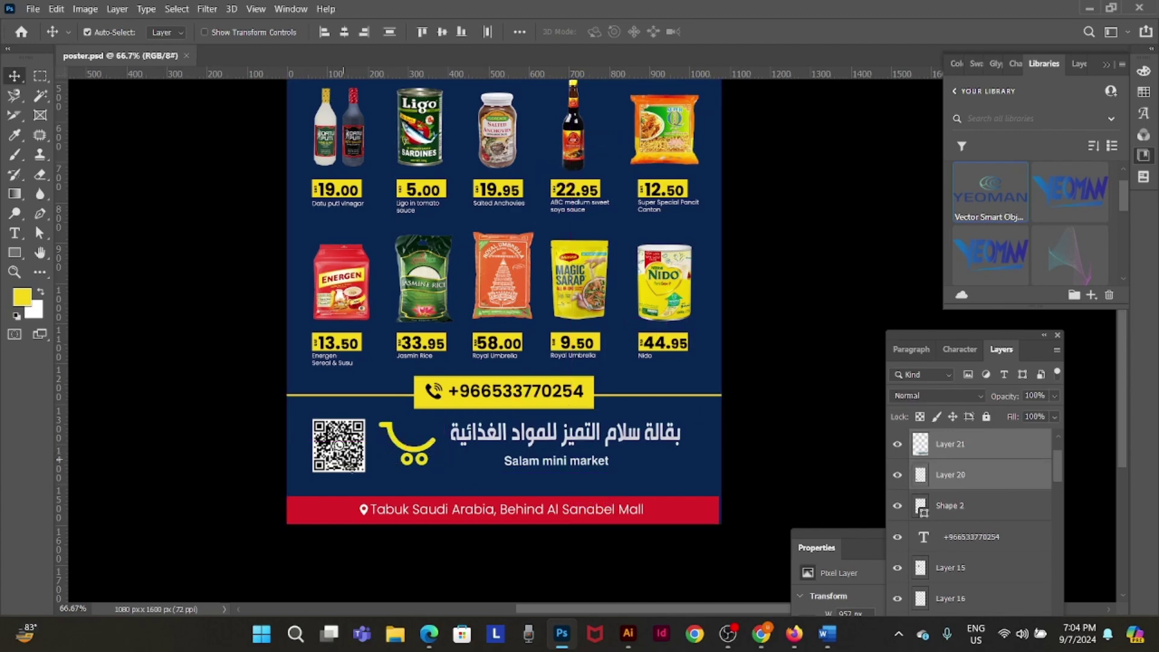
key(shift+Down)
key(shift+Down)
key(shift+Down)
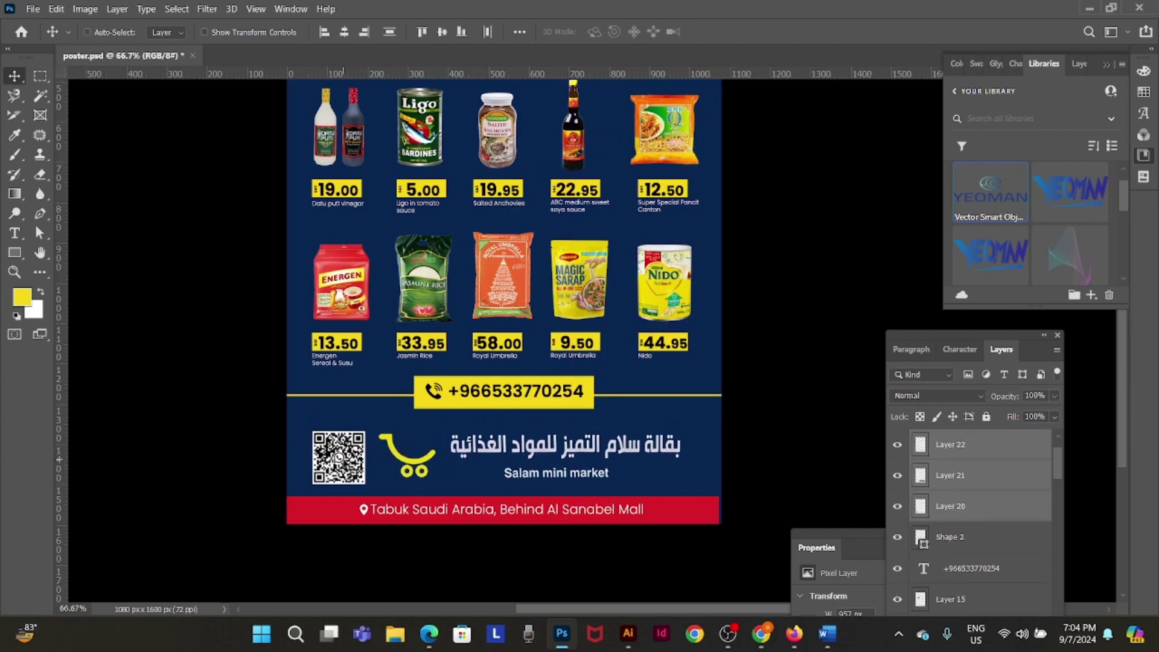
- Move the phone icon, number, yellow box and divider line down together, closer to the market name
right_click(441, 400)
click(459, 406)
right_click(490, 395)
shift+click(501, 399)
key(ctrl+plus)
key(ctrl+plus)
key(ctrl+plus)
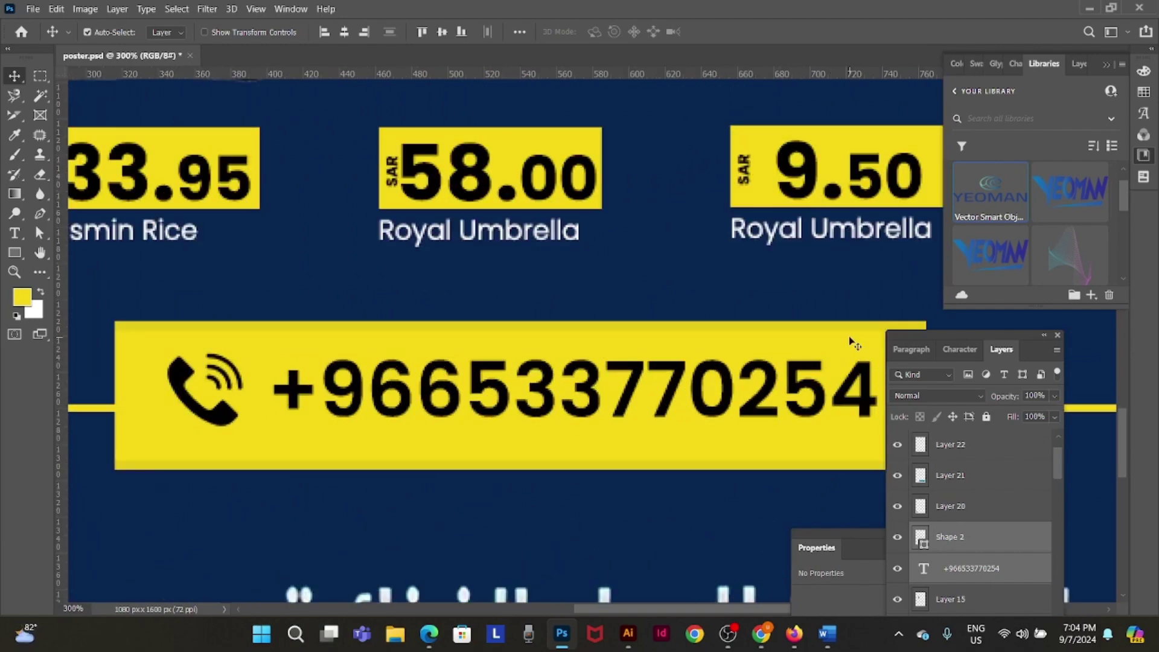
drag(316, 472, 447, 447)
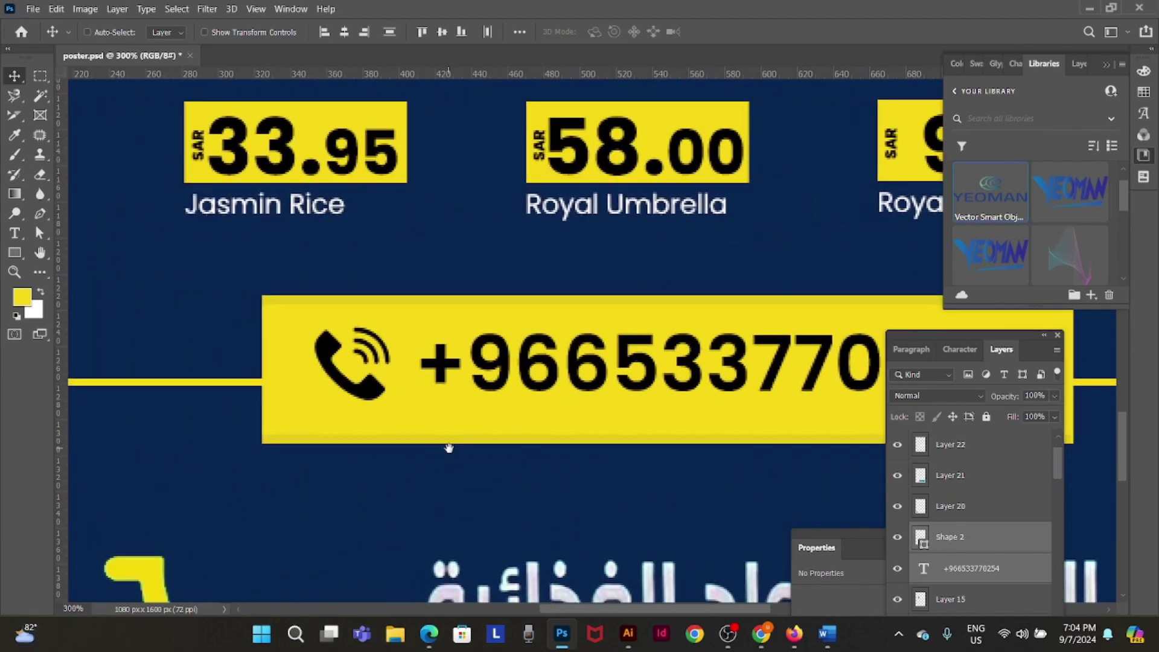
key(ctrl+minus)
key(ctrl+minus)
key(ctrl+minus)
key(shift+Down)
key(shift+Down)
key(shift+Down)
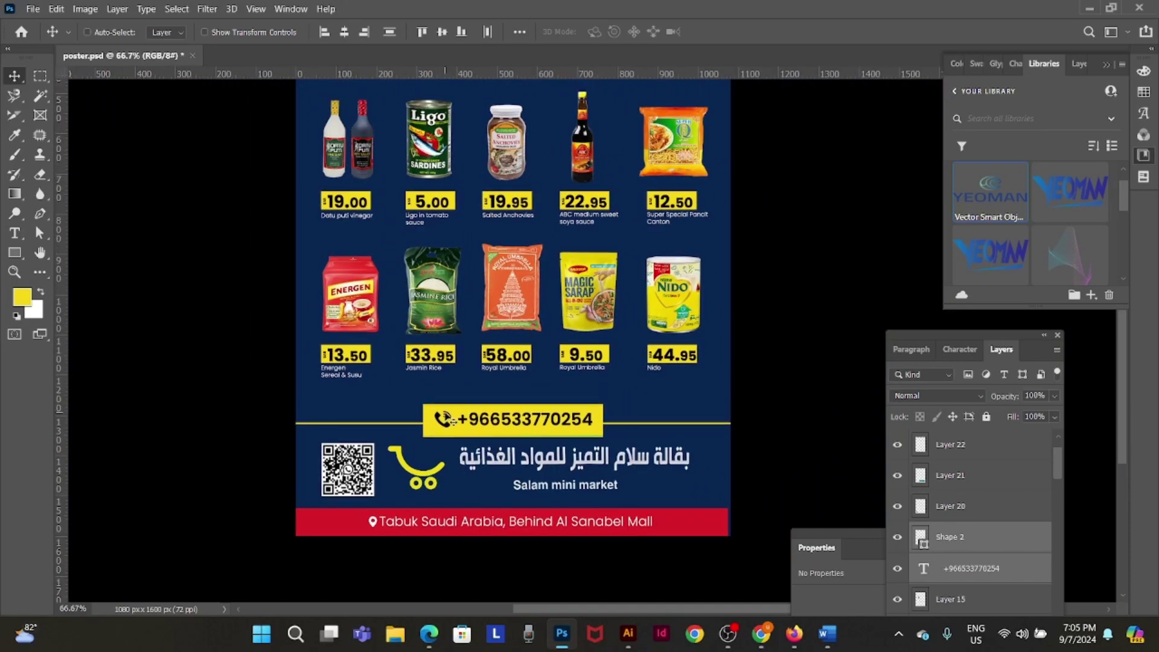
- Nudge the phone number and its icon slightly down to centre them vertically in the yellow box, and save the poster
right_click(543, 423)
click(555, 426)
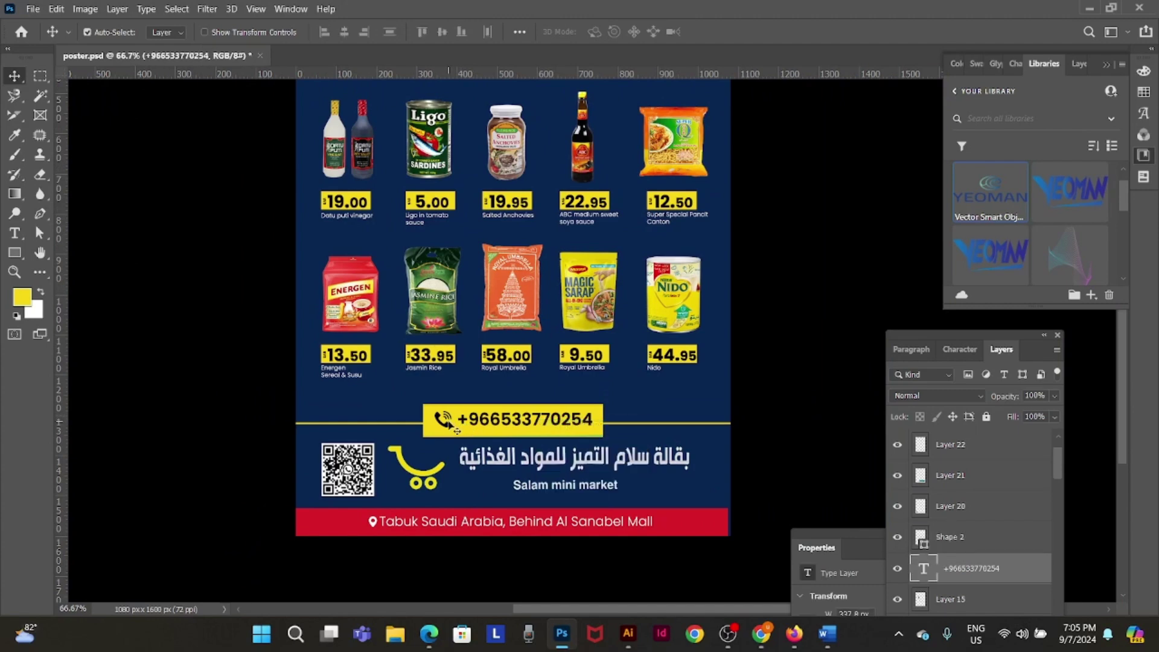
shift+click(449, 424)
key(Down)
key(Down)
key(Down)
key(Down)
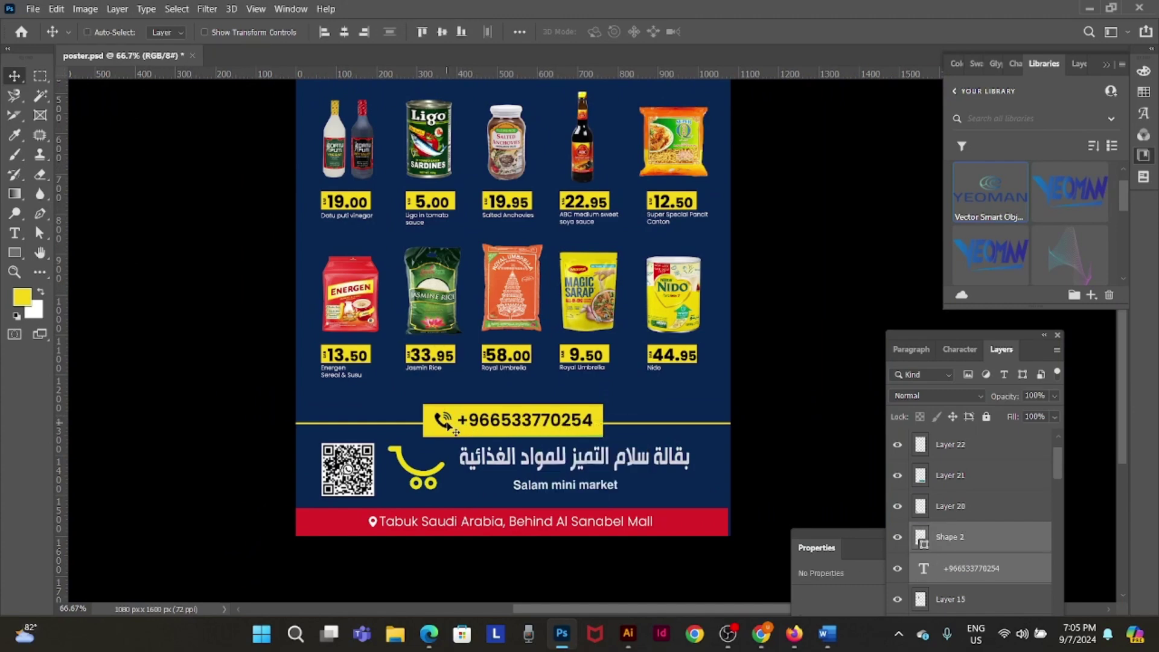
drag(568, 367, 613, 519)
key(ctrl+s)
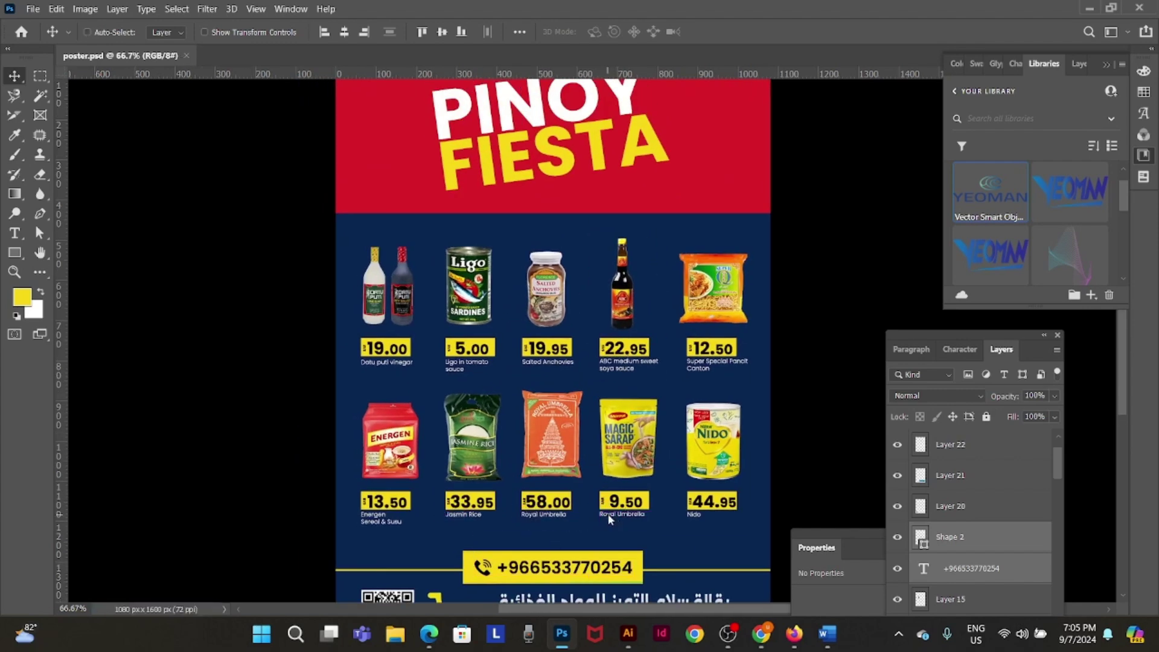
key(ctrl+minus)
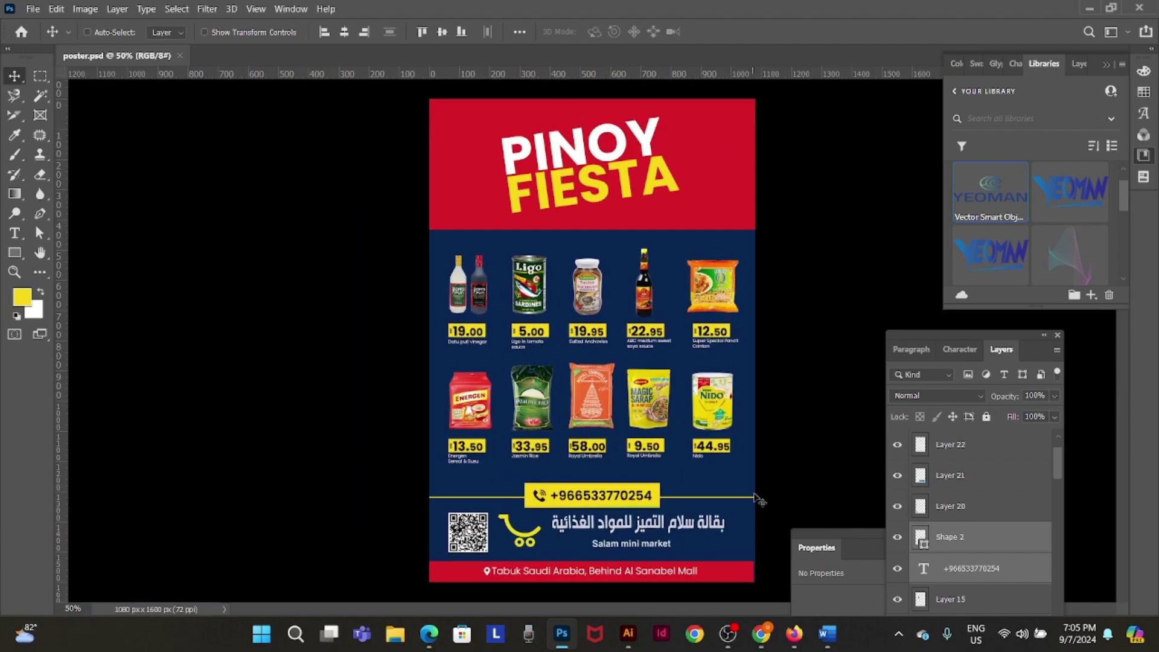
click(762, 357)
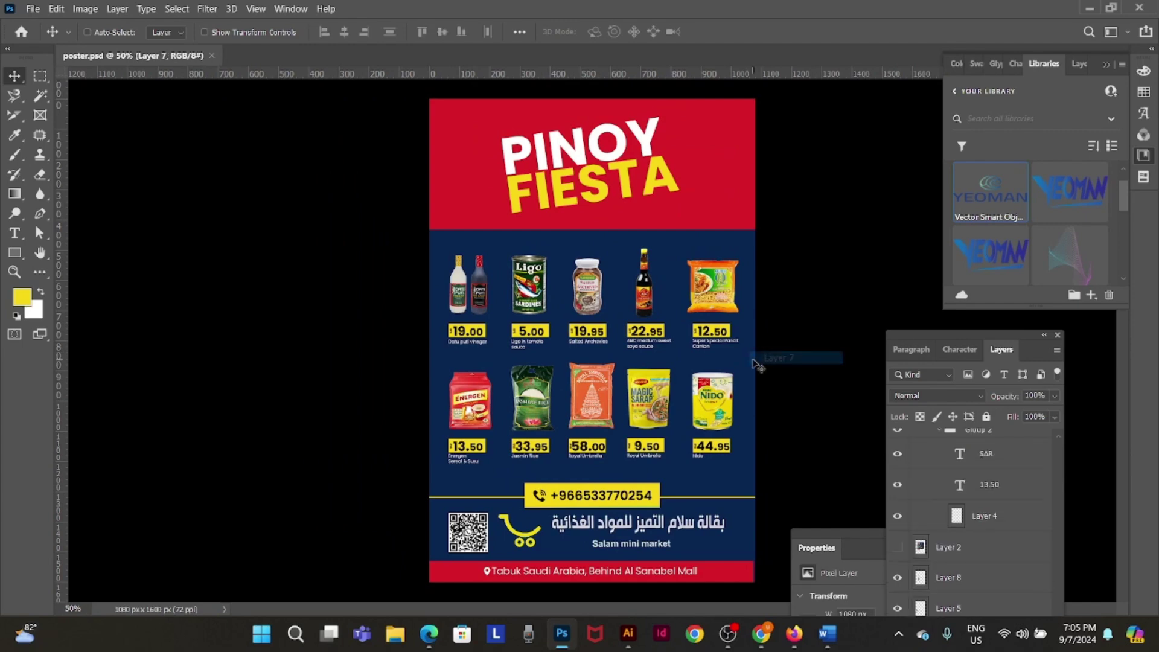
key(ctrl)
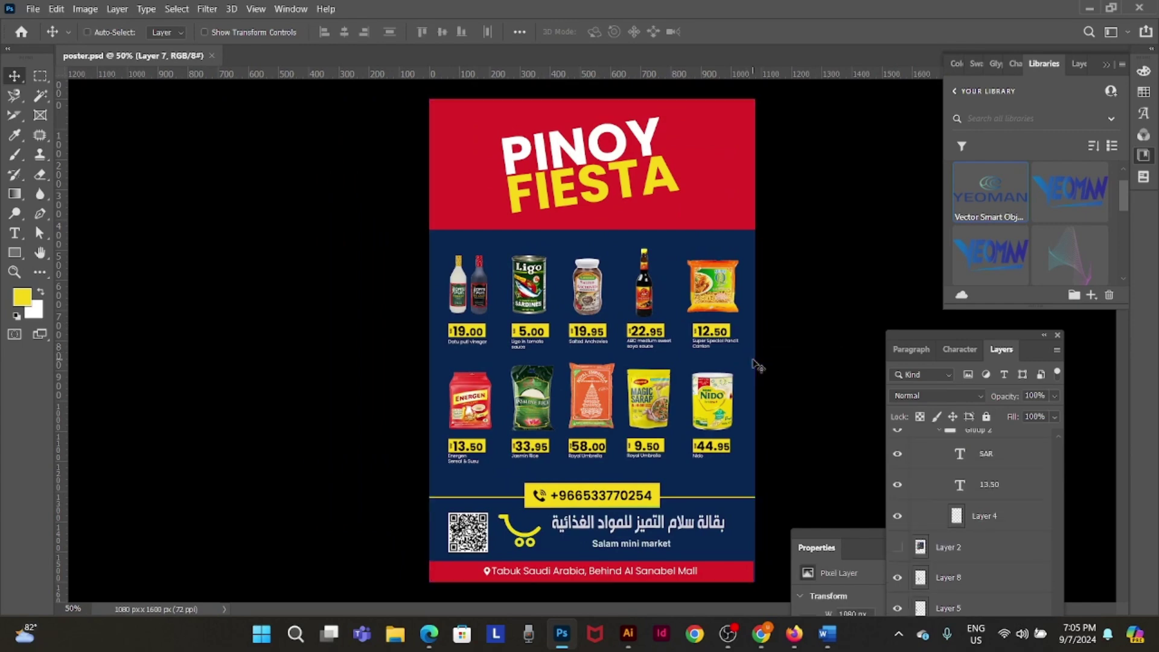
key(ctrl)
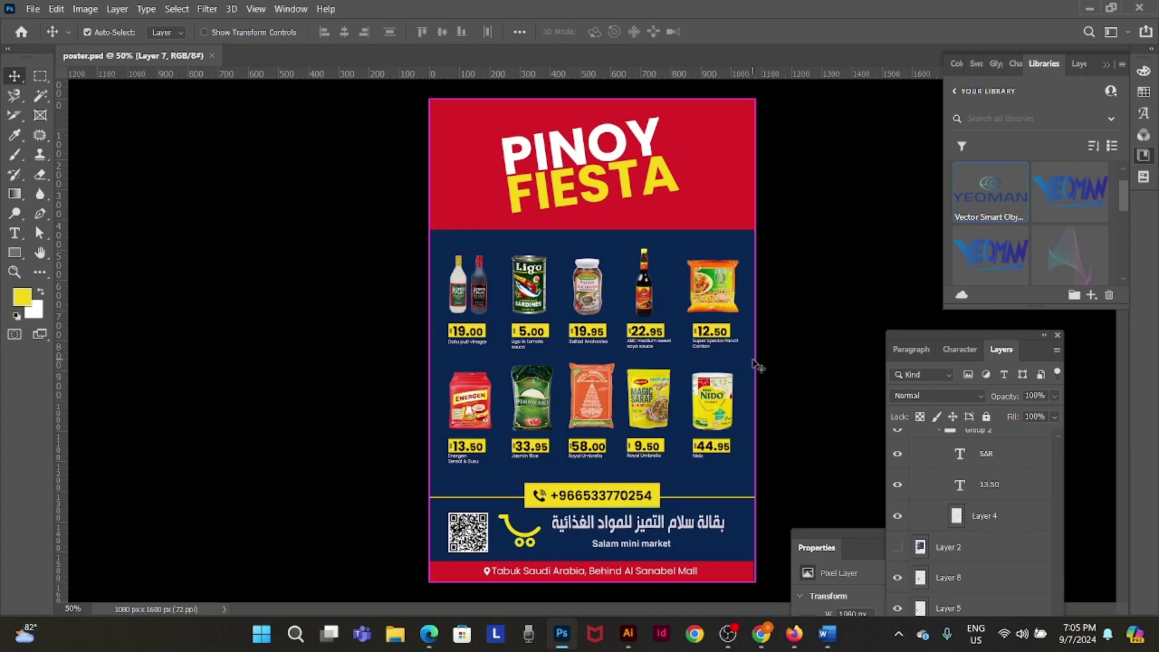
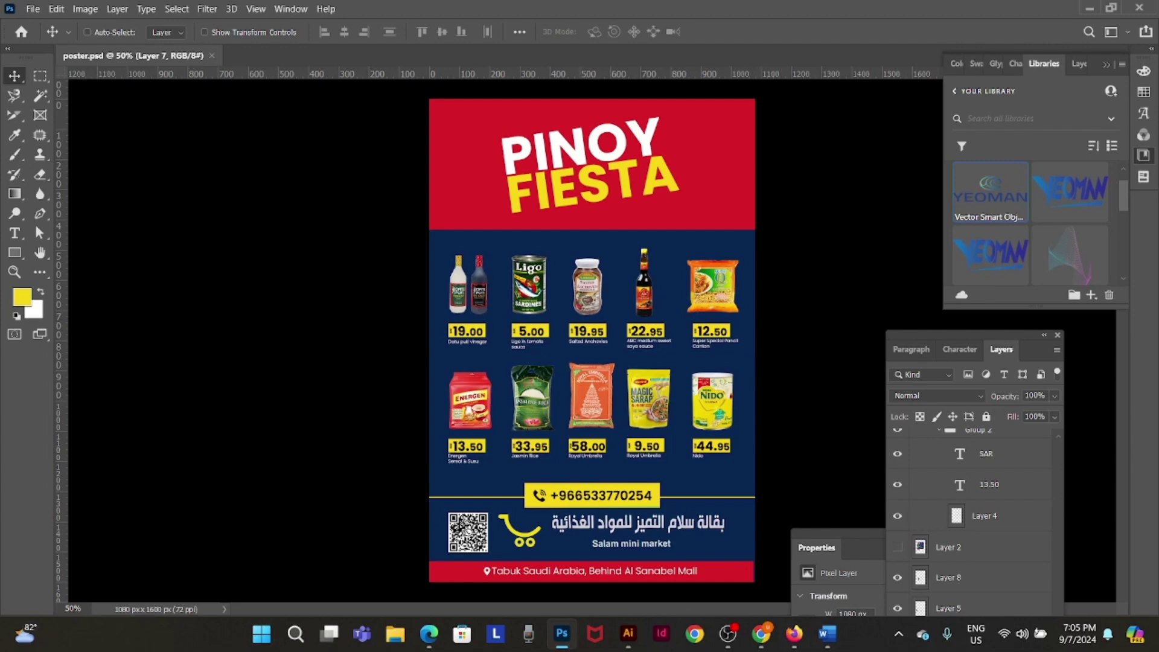
- Switch to Chrome, search Google for "fieasta" in a new tab, and copy the corrected word "fiesta" from the search field
click(761, 632)
key(Escape)
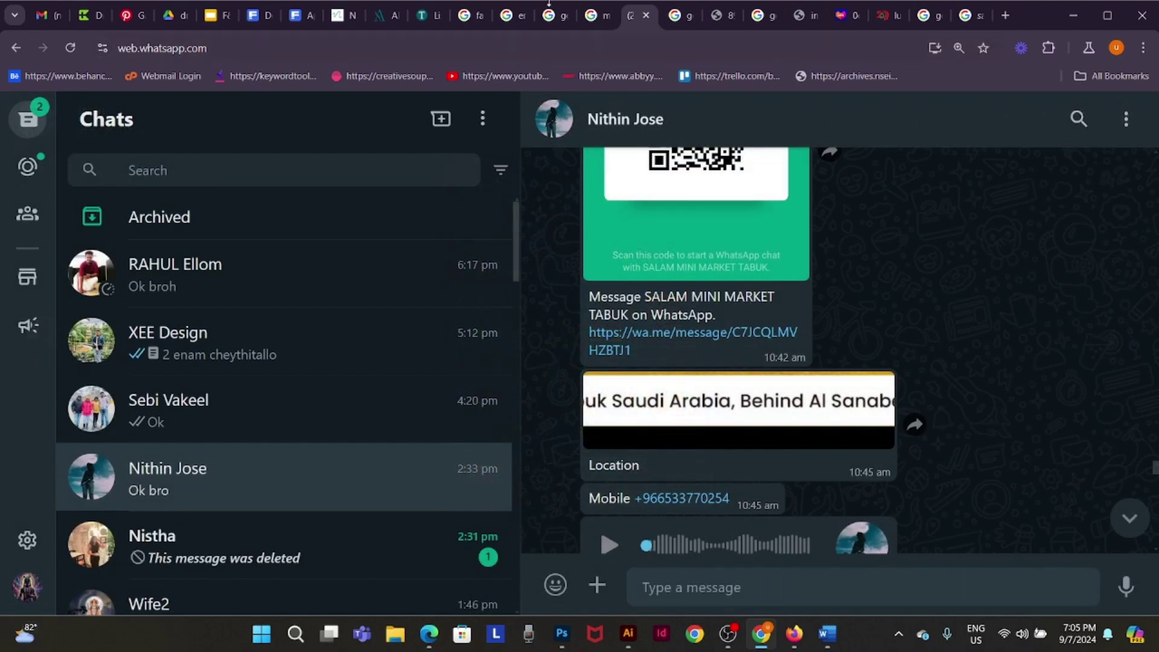
click(258, 22)
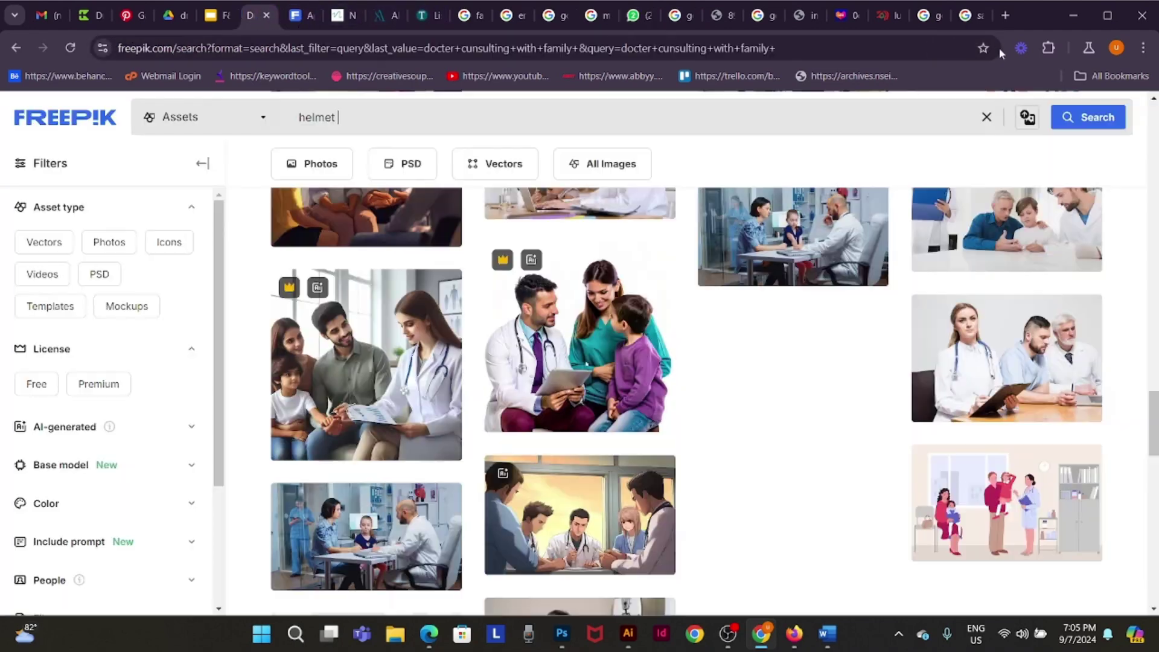
click(1005, 16)
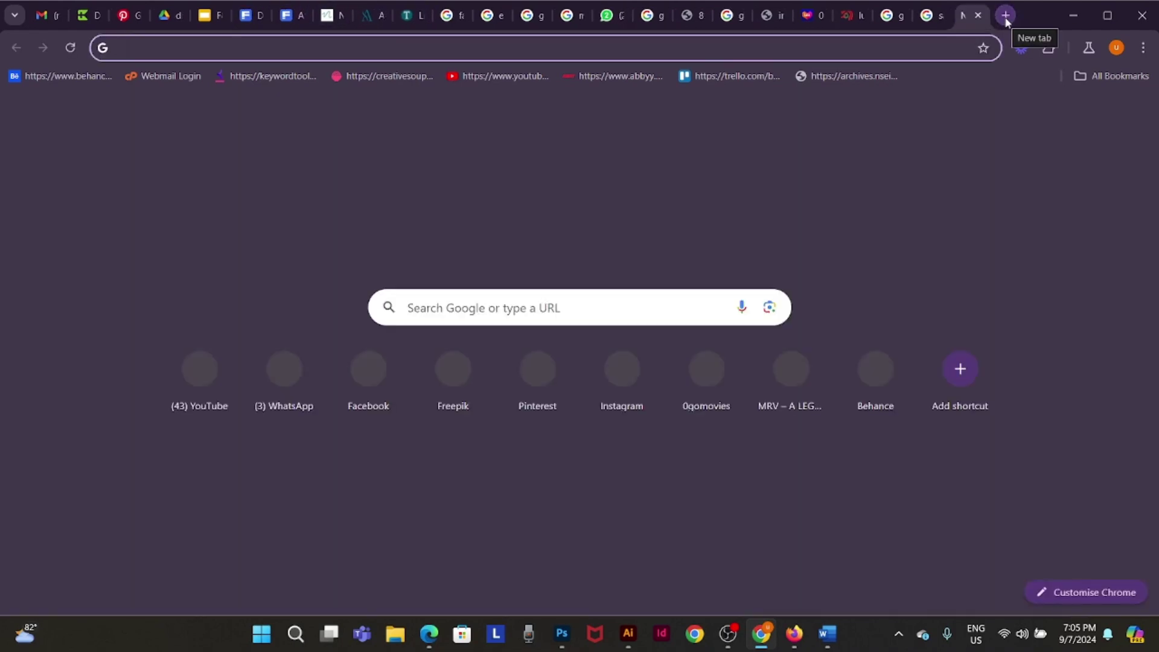
text(fieasta)
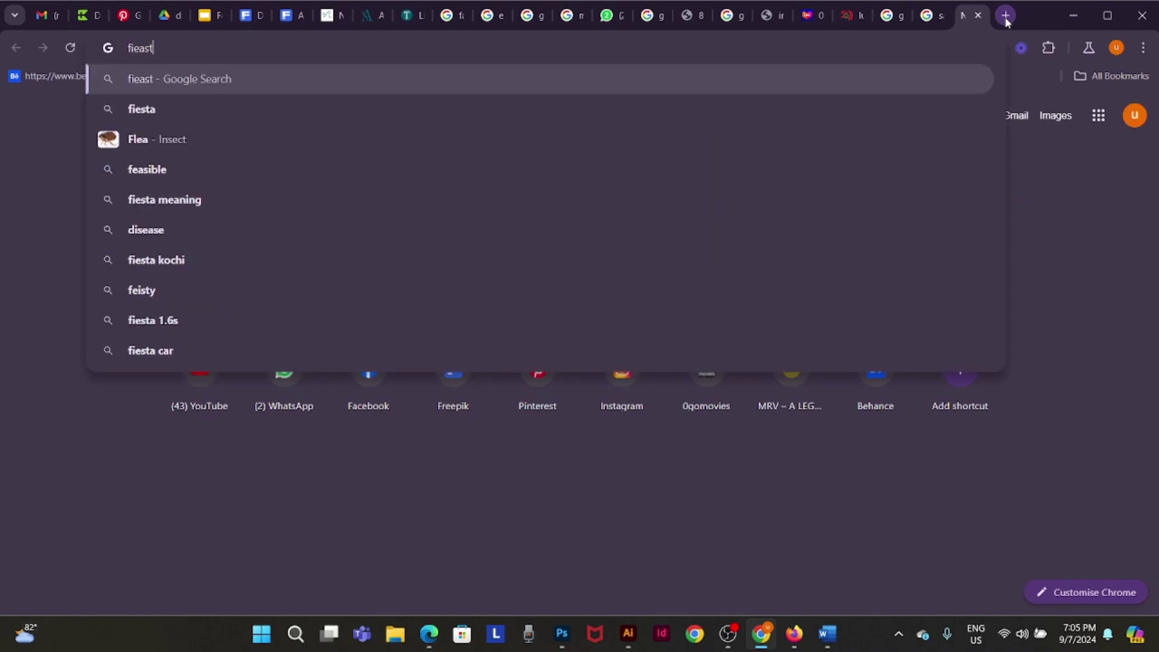
key(Return)
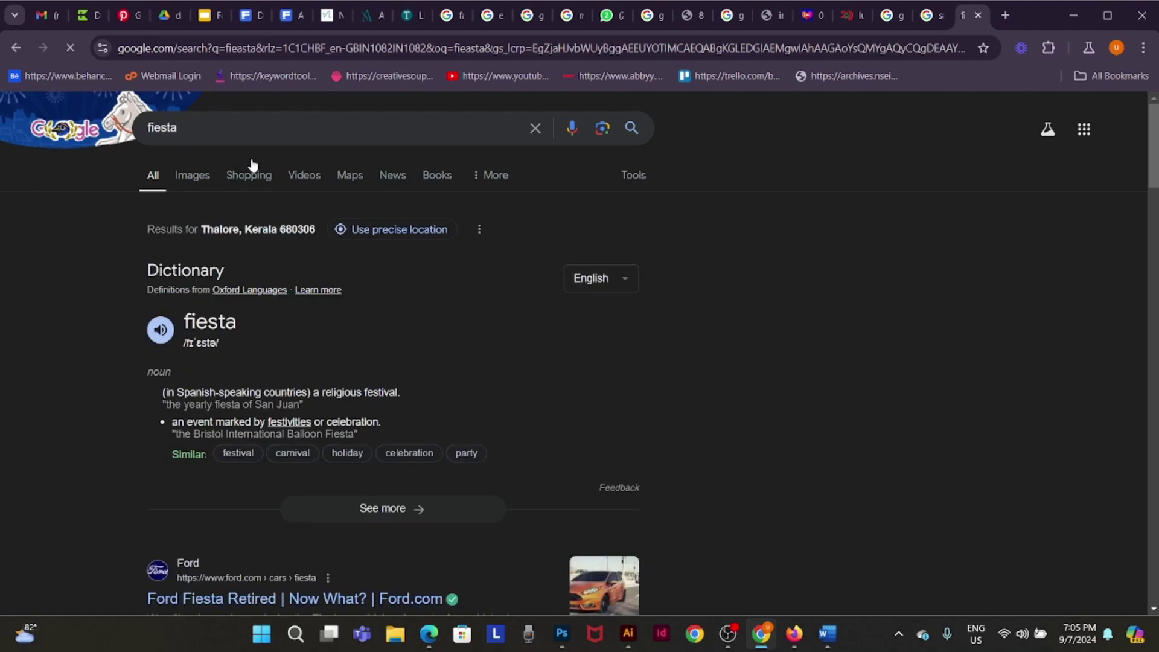
double_click(246, 132)
key(ctrl+c)
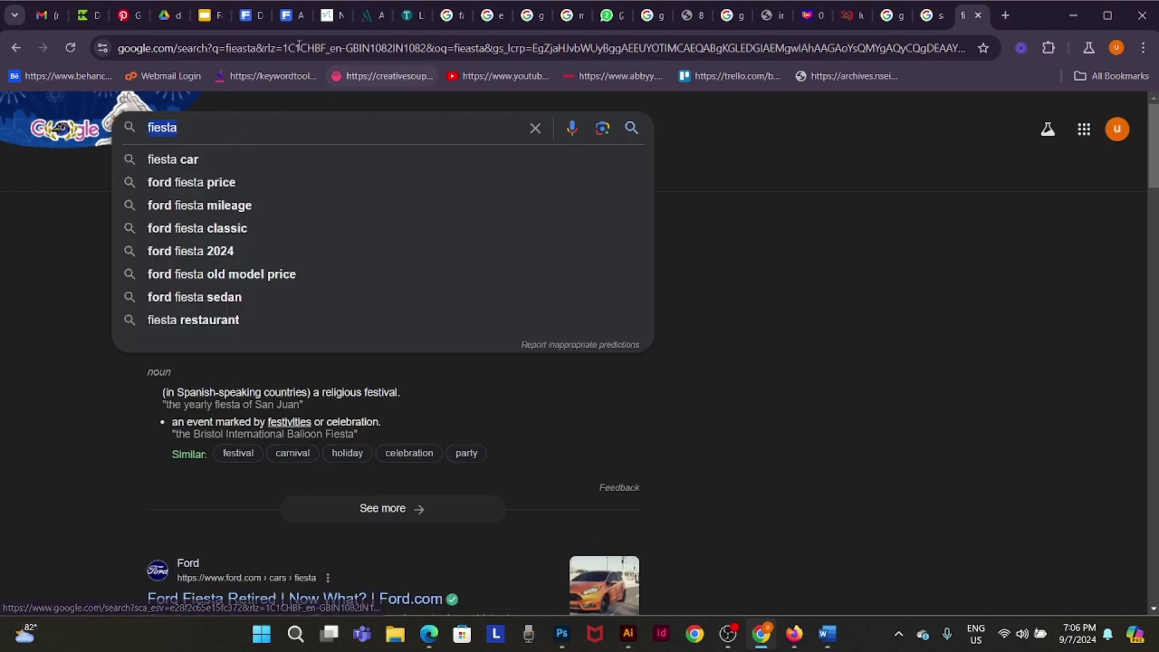
- Search Freepik for the copied word "fiesta" and look through the first image results
click(292, 15)
click(427, 104)
key(ctrl+v)
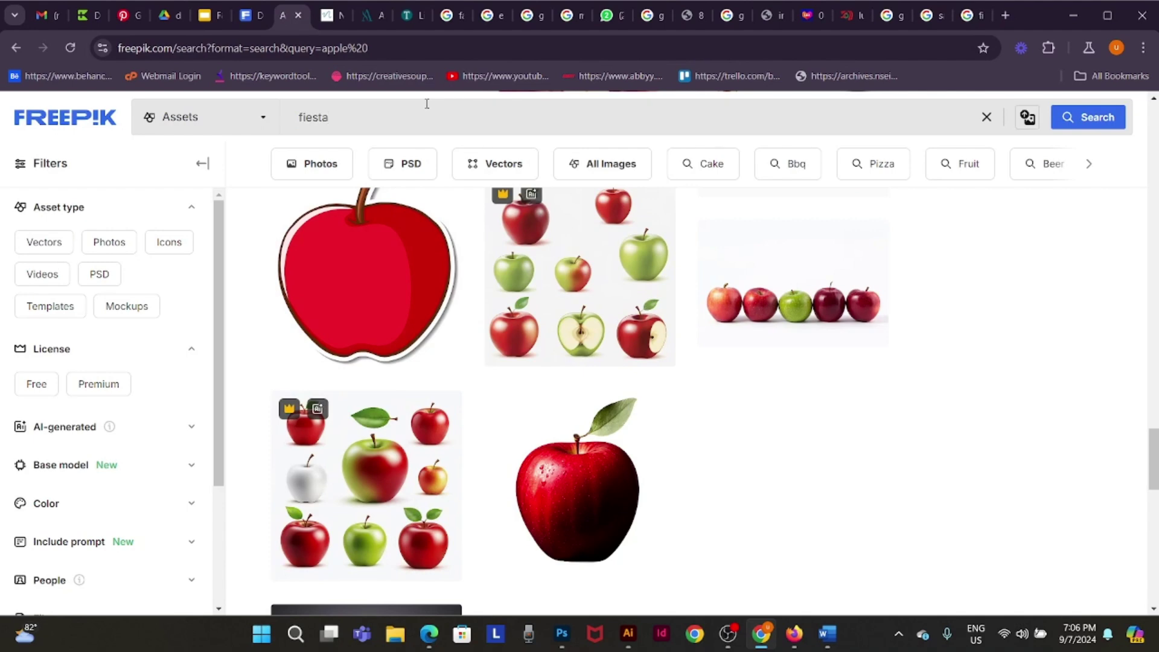
key(Return)
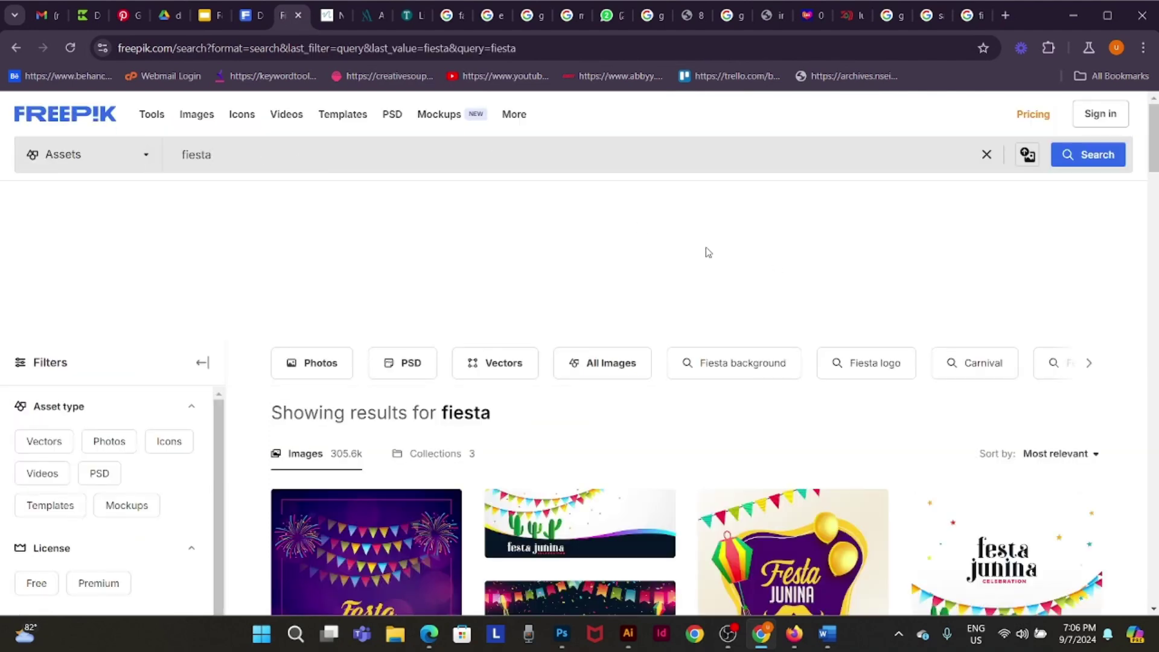
scroll(677, 296, down, 3)
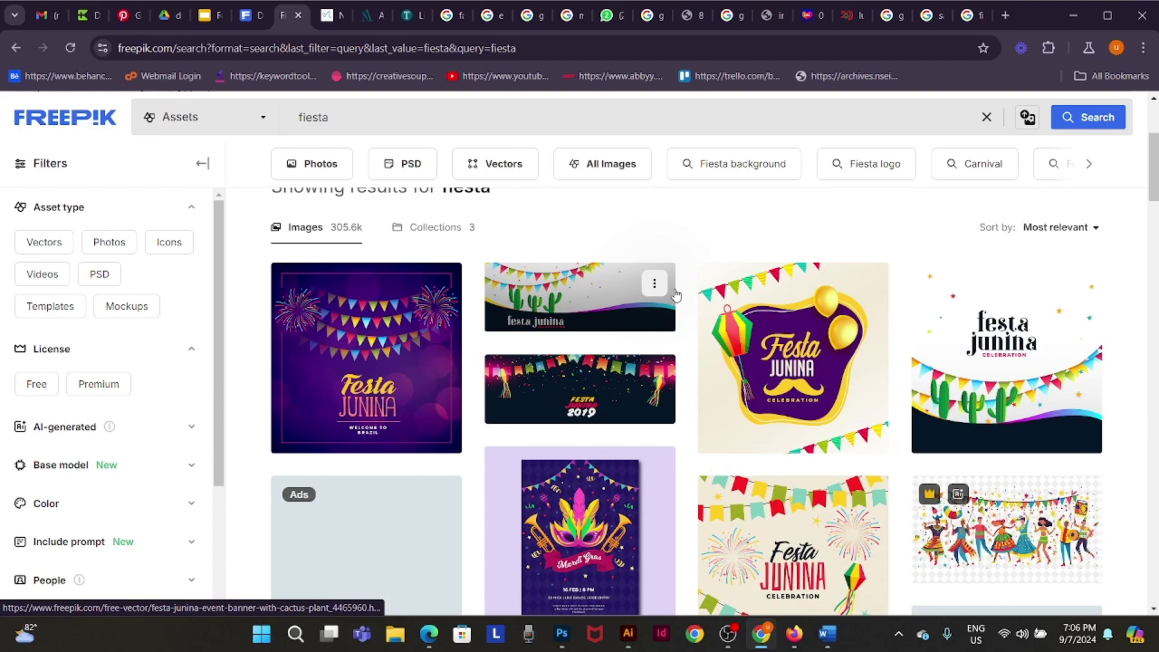
- Return to Photoshop, reduce the tilt of the PINOY FIESTA title slightly and move it a little lower in the red header
key(alt+Tab)
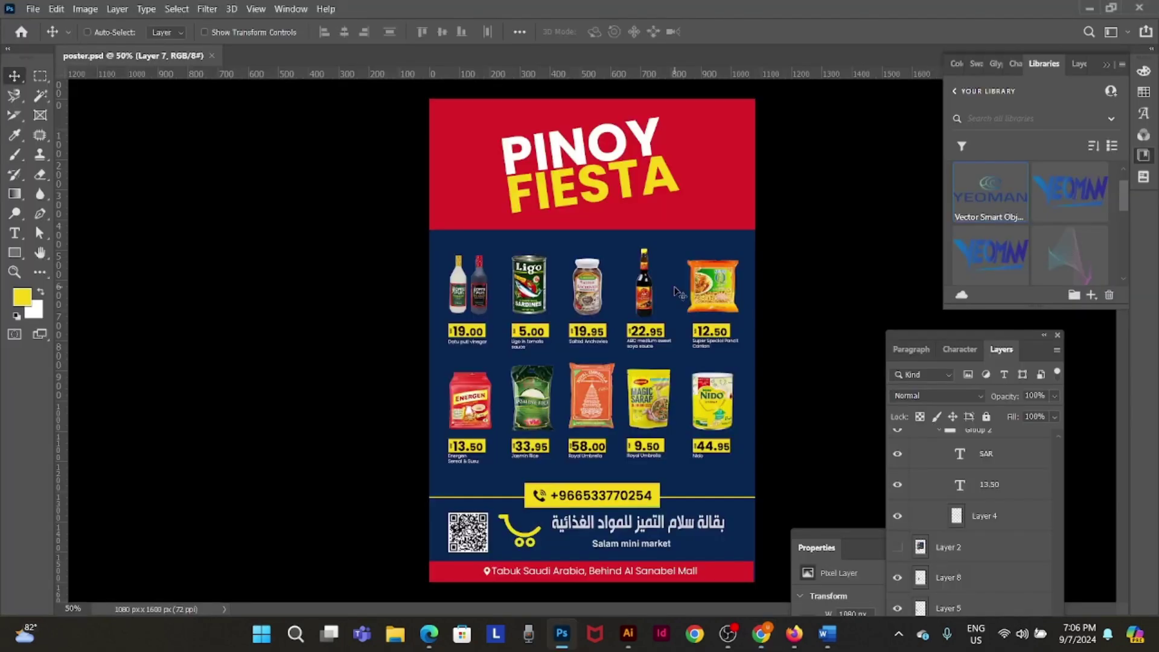
right_click(659, 184)
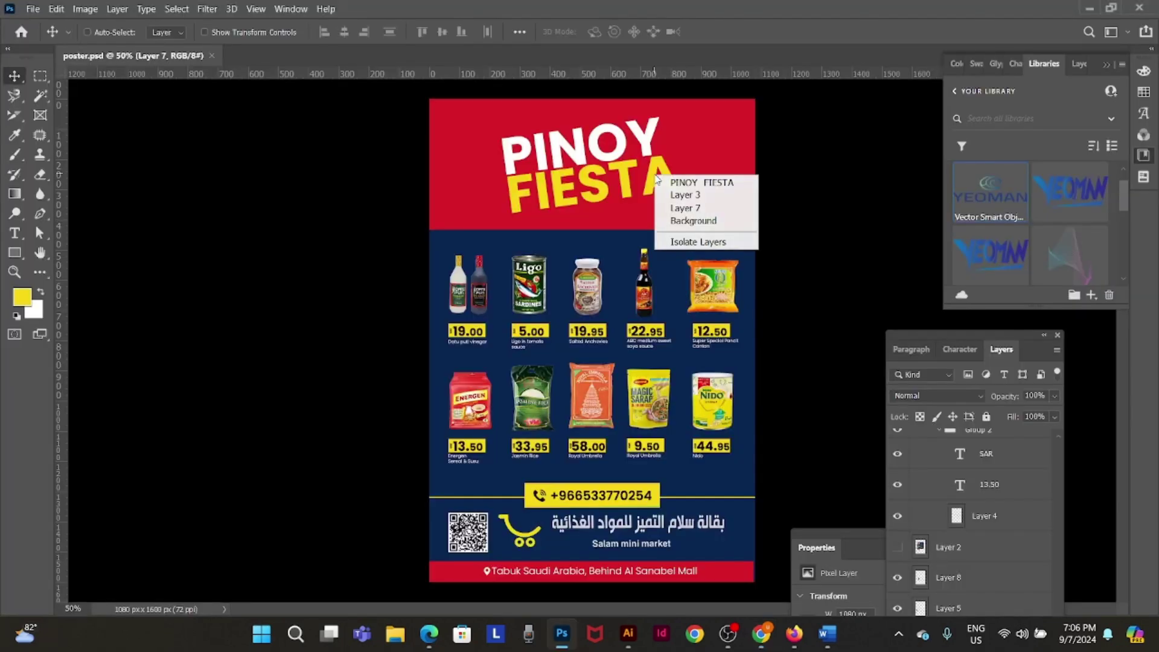
click(671, 181)
key(ctrl+t)
drag(698, 126, 694, 133)
drag(628, 174, 613, 187)
key(Return)
- Switch back to Freepik, open the Festa Junina poster with lantern and balloons in its own tab, and download it for free
key(alt+Tab)
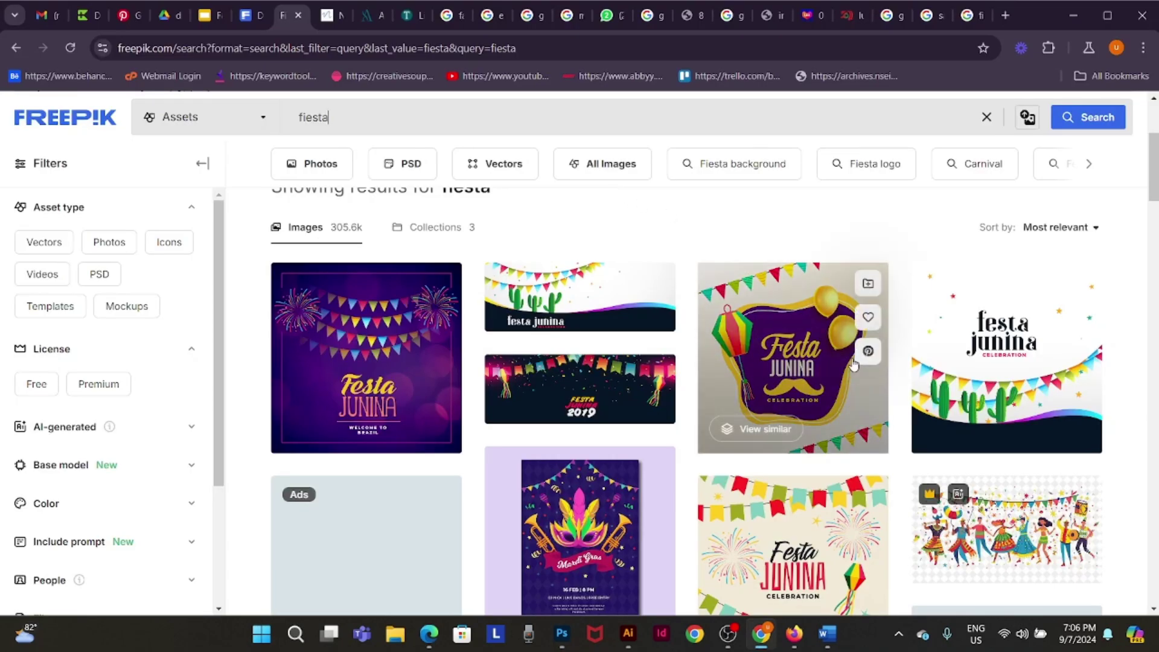
key(alt+Tab)
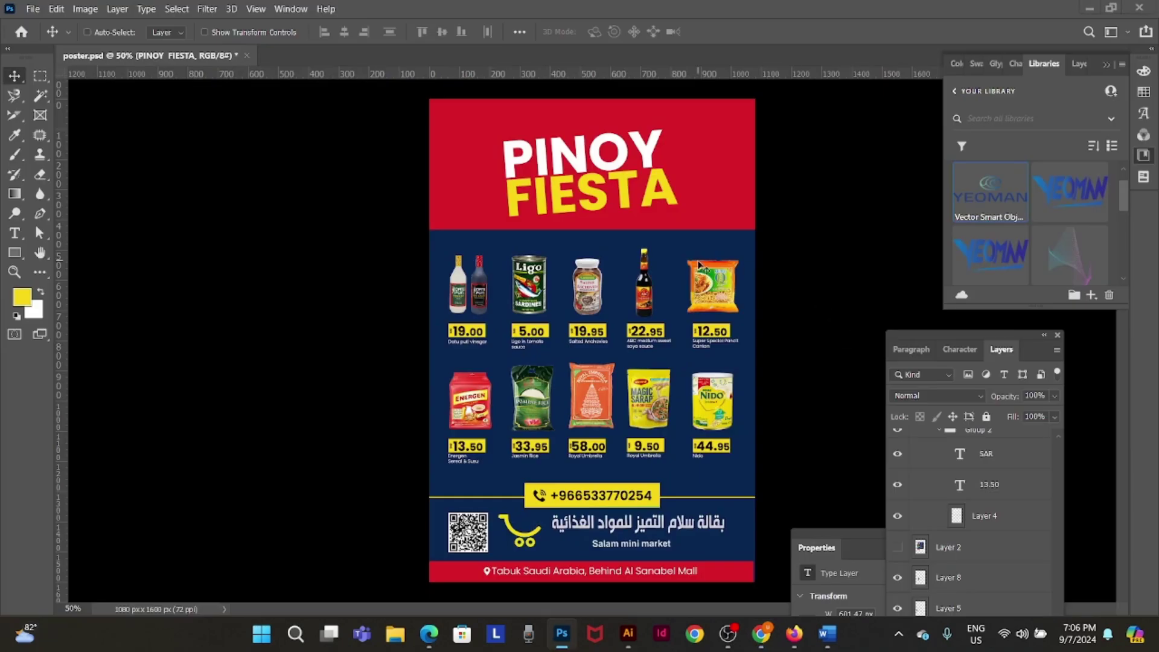
key(alt+Tab)
middle_click(786, 320)
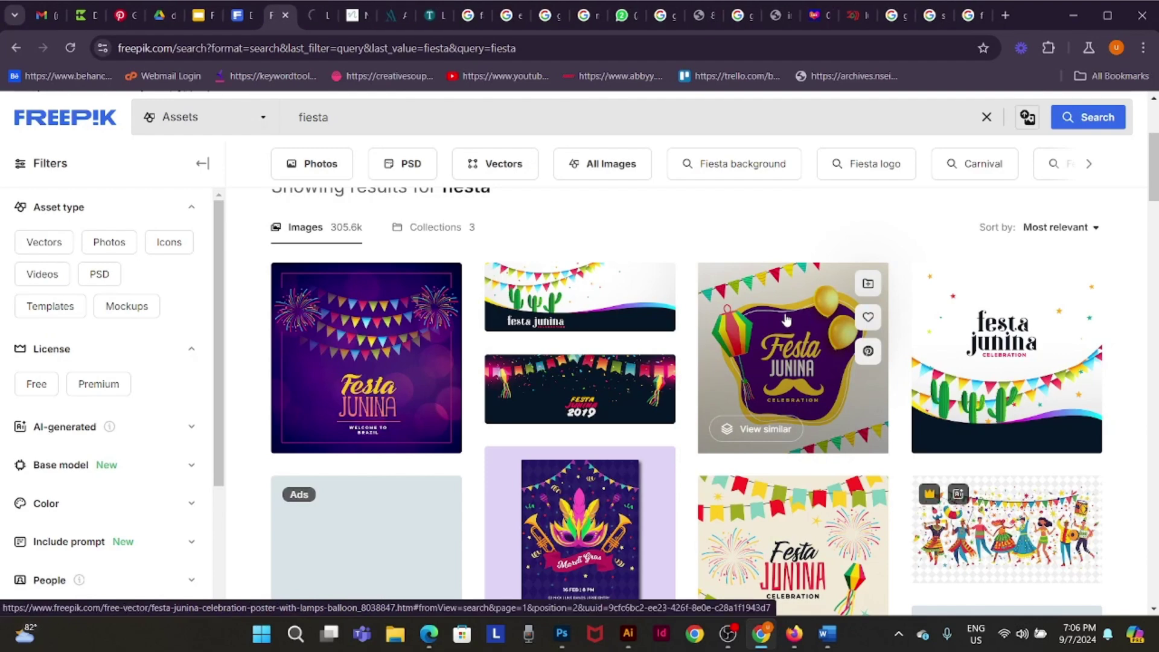
scroll(851, 450, down, 2)
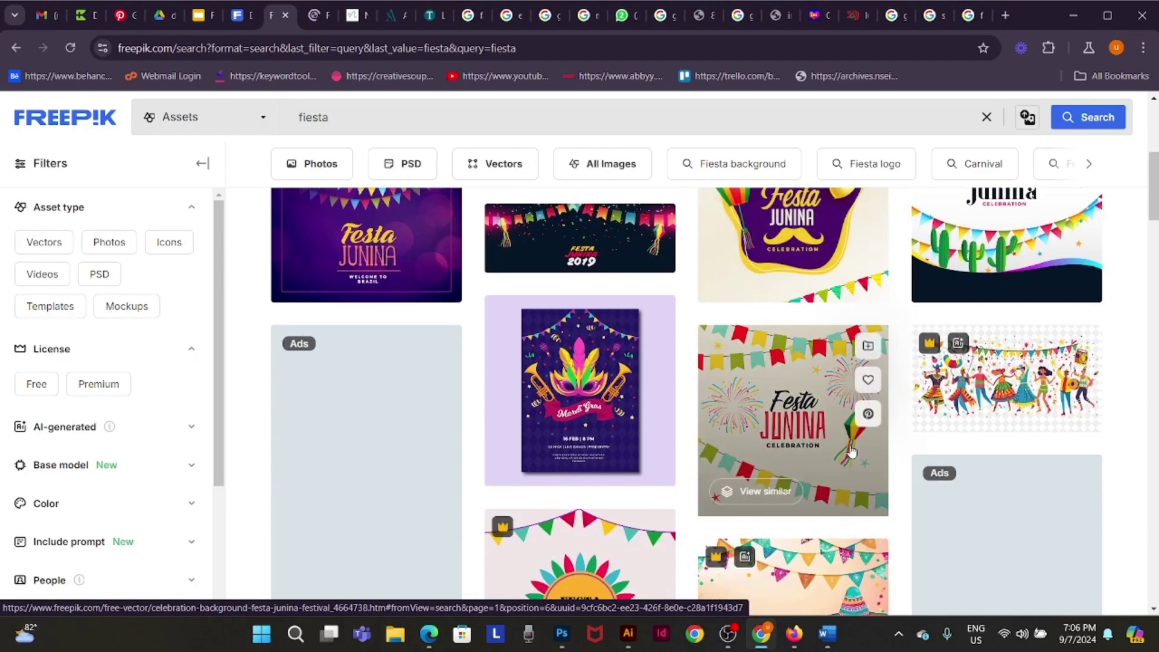
click(315, 15)
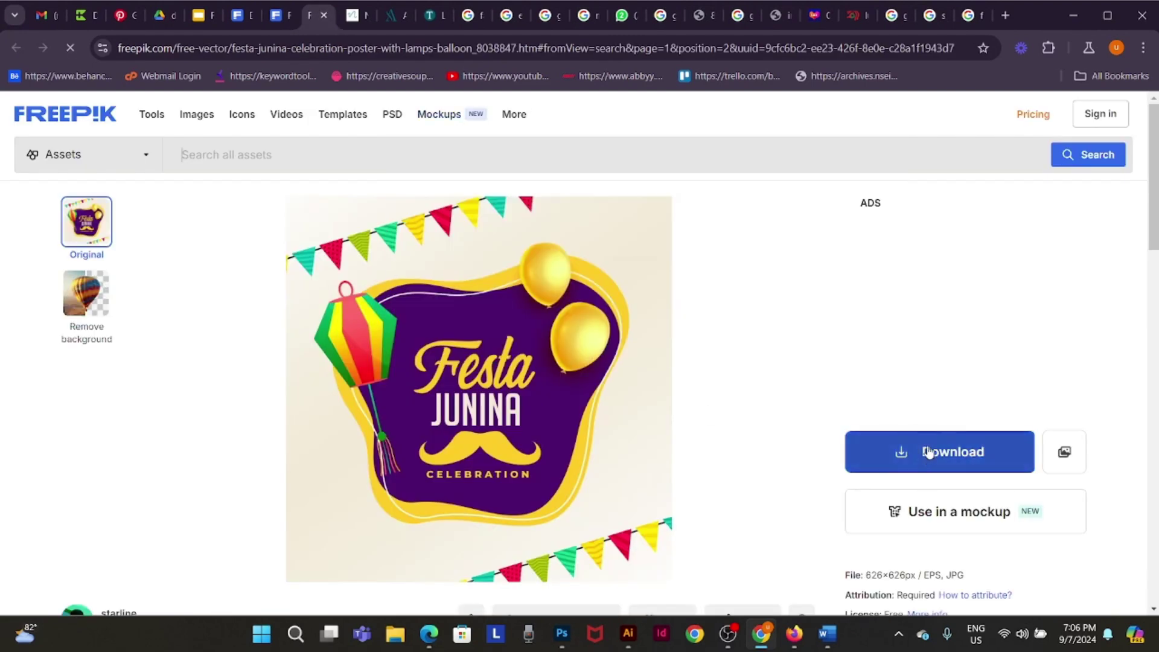
click(930, 450)
click(943, 602)
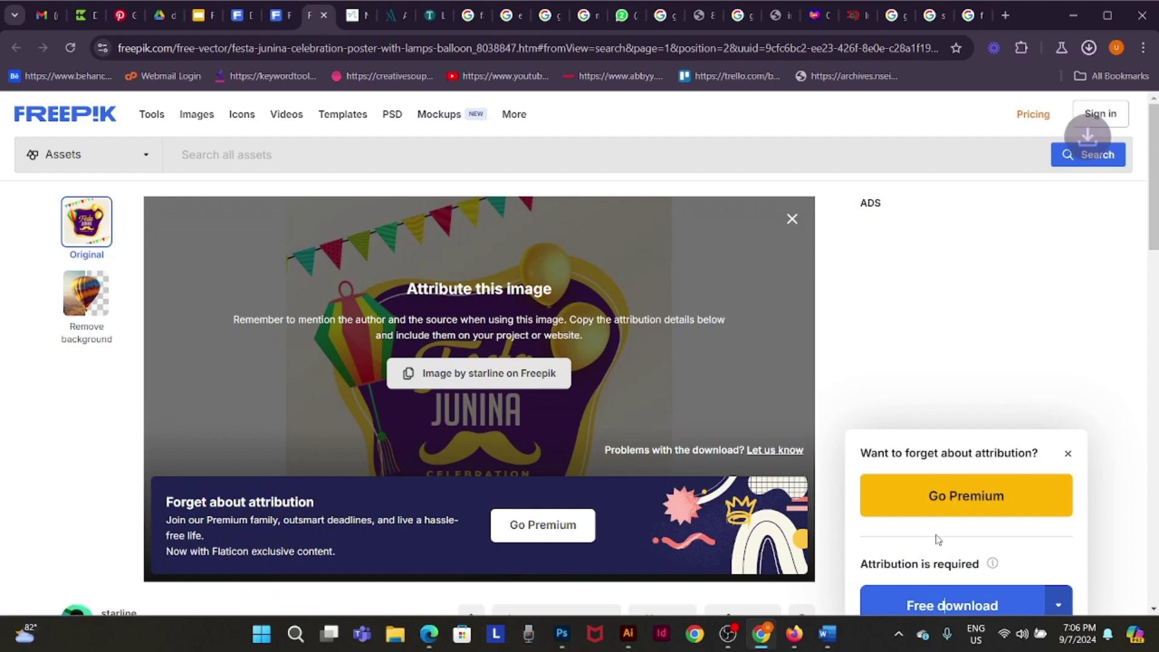
- Locate the downloaded festa-junina-celebration-poster-with-lamps-balloon.zip in the Downloads folder and extract it to the default destination
click(1089, 48)
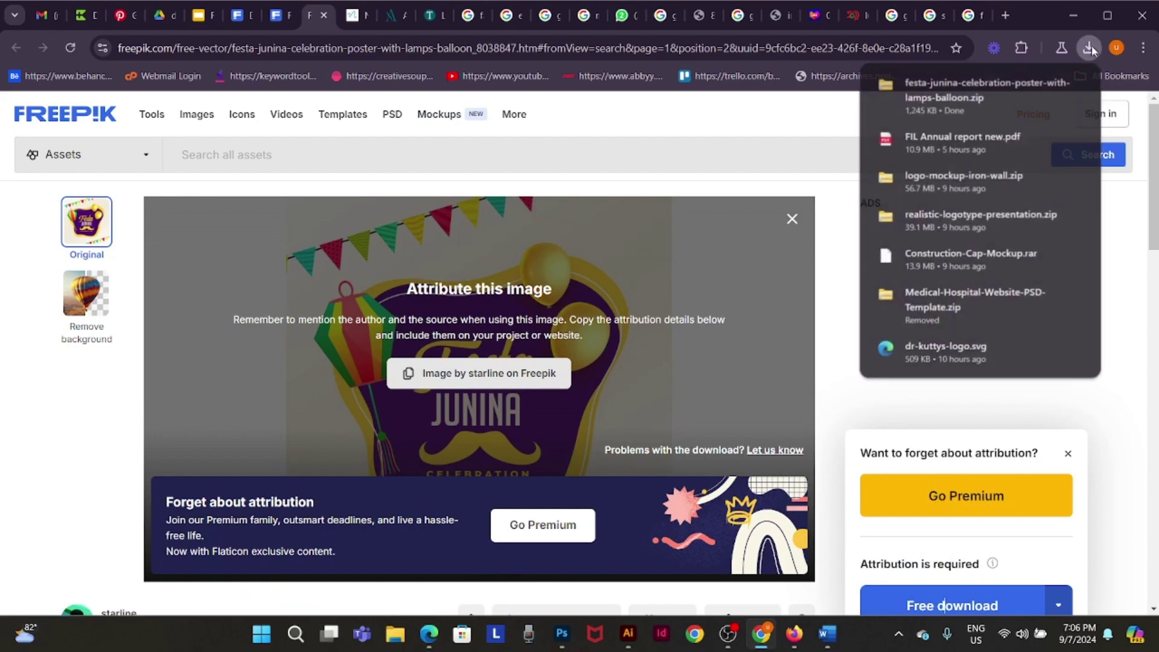
click(1048, 84)
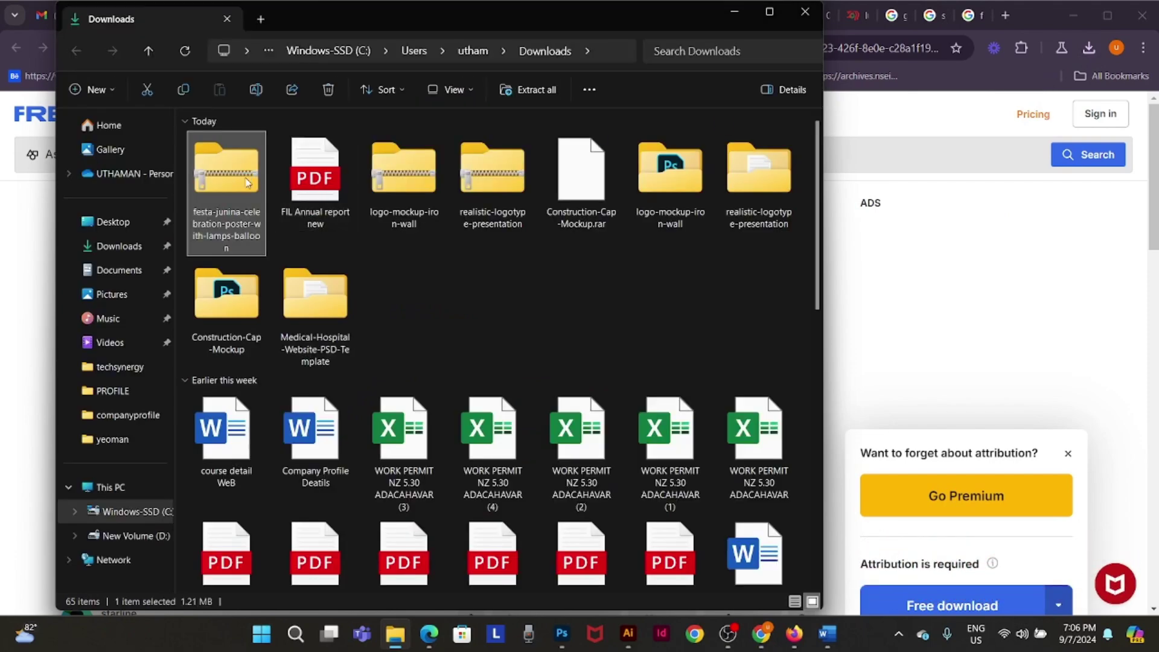
right_click(248, 182)
click(320, 292)
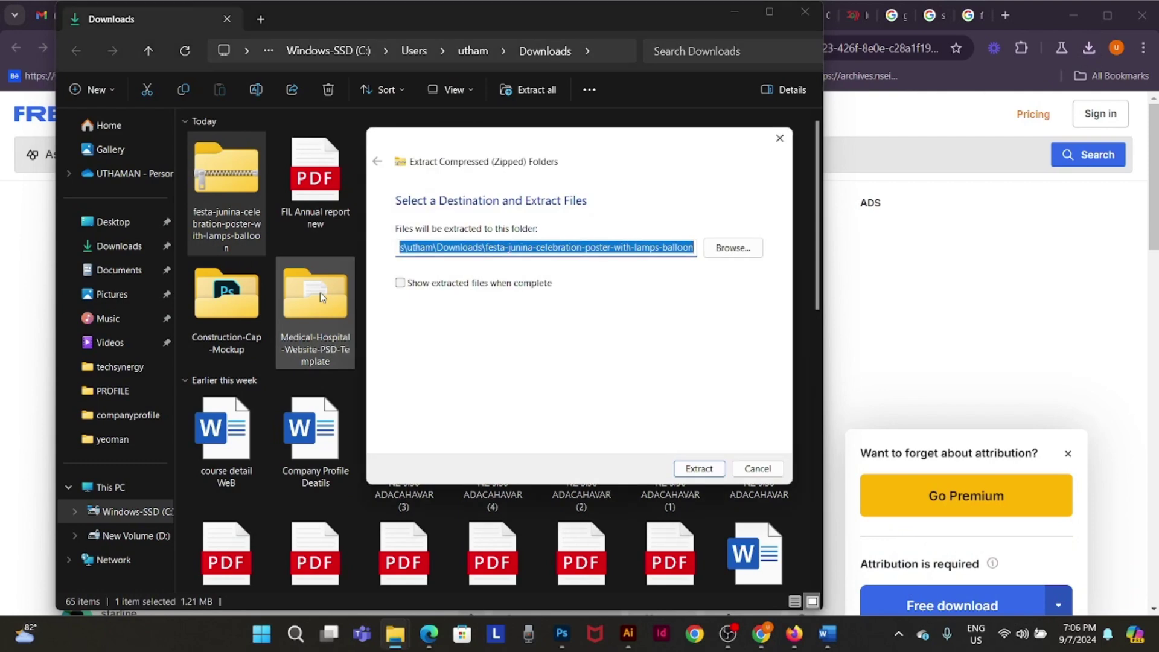
click(694, 469)
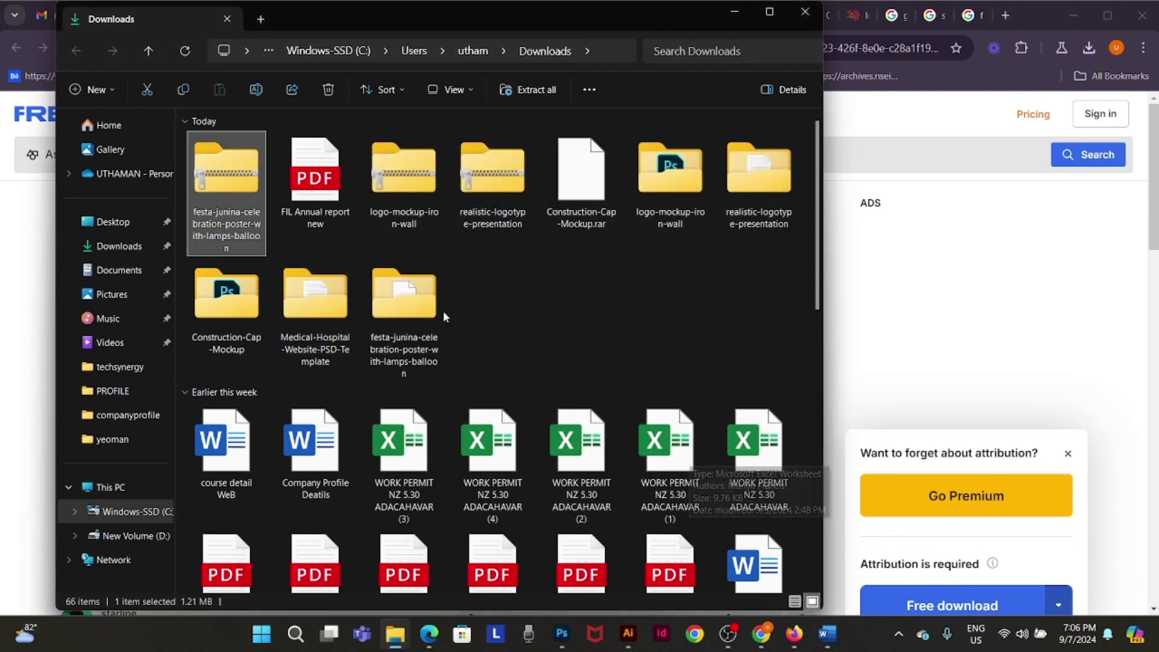
- Open 25071.eps from the extracted festa-junina-celebration-poster-with-lamps-balloon folder in Illustrator
double_click(423, 300)
click(283, 160)
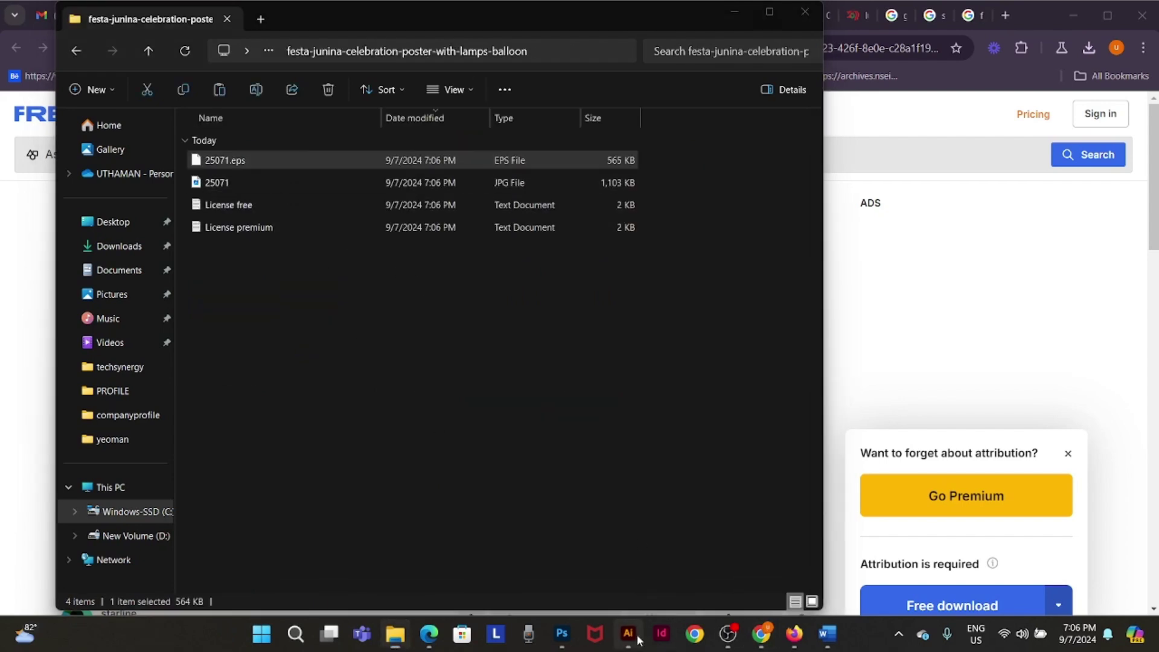
click(637, 637)
key(ctrl+o)
key(ctrl+v)
key(Return)
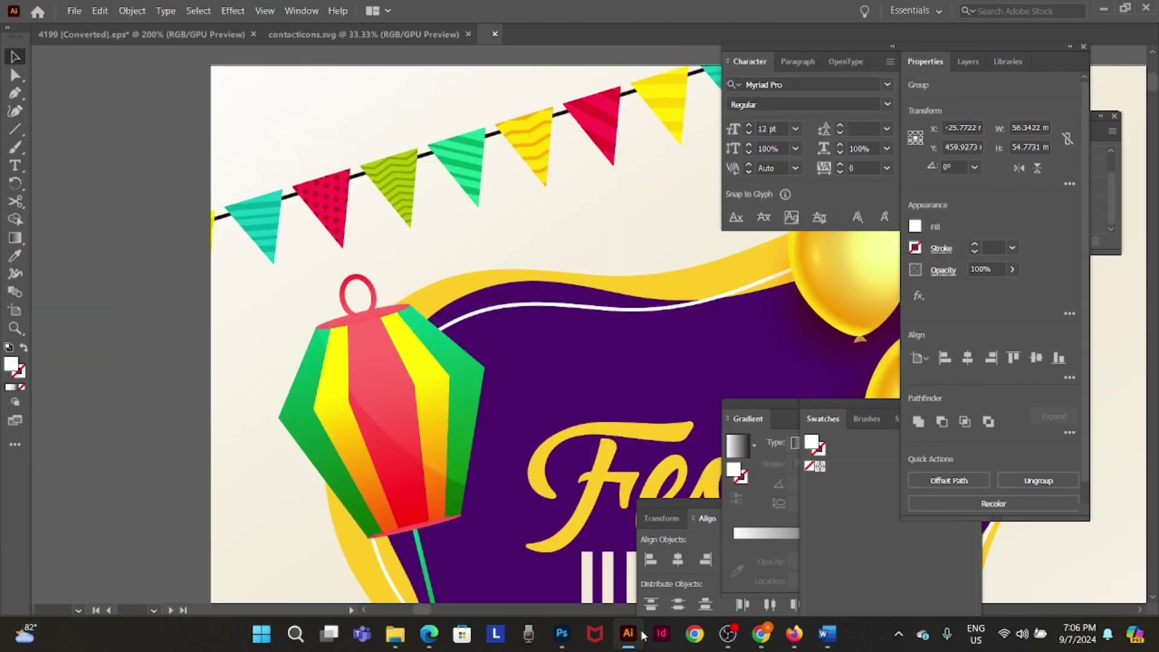
- Ungroup the whole Festa Junina poster artwork
click(462, 154)
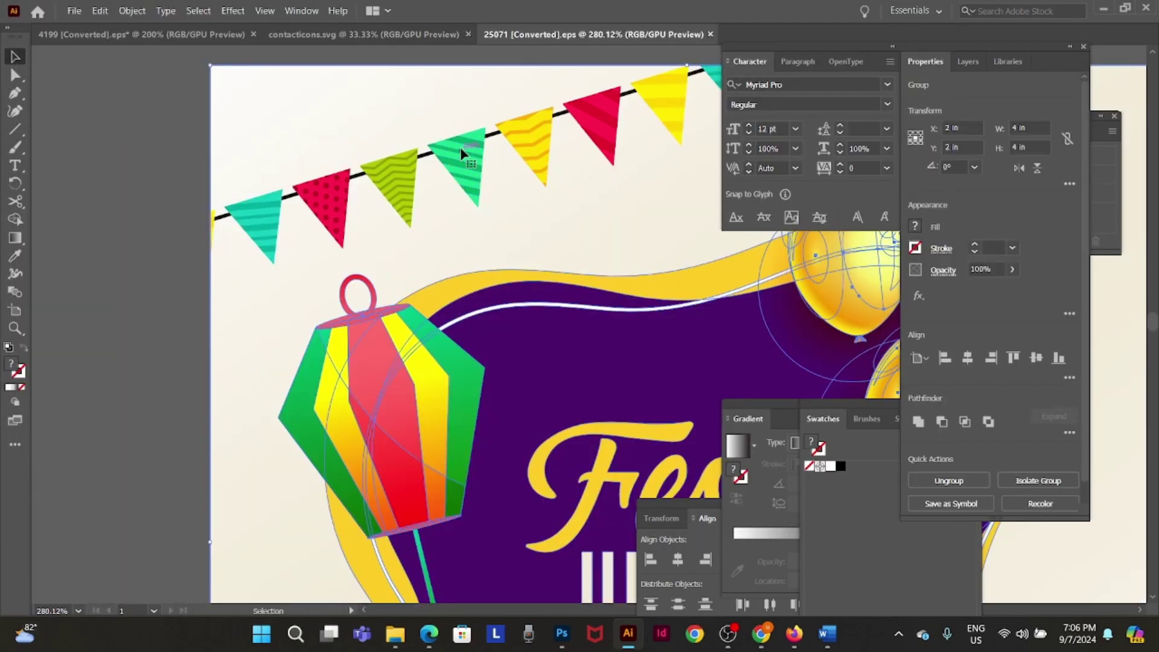
right_click(464, 151)
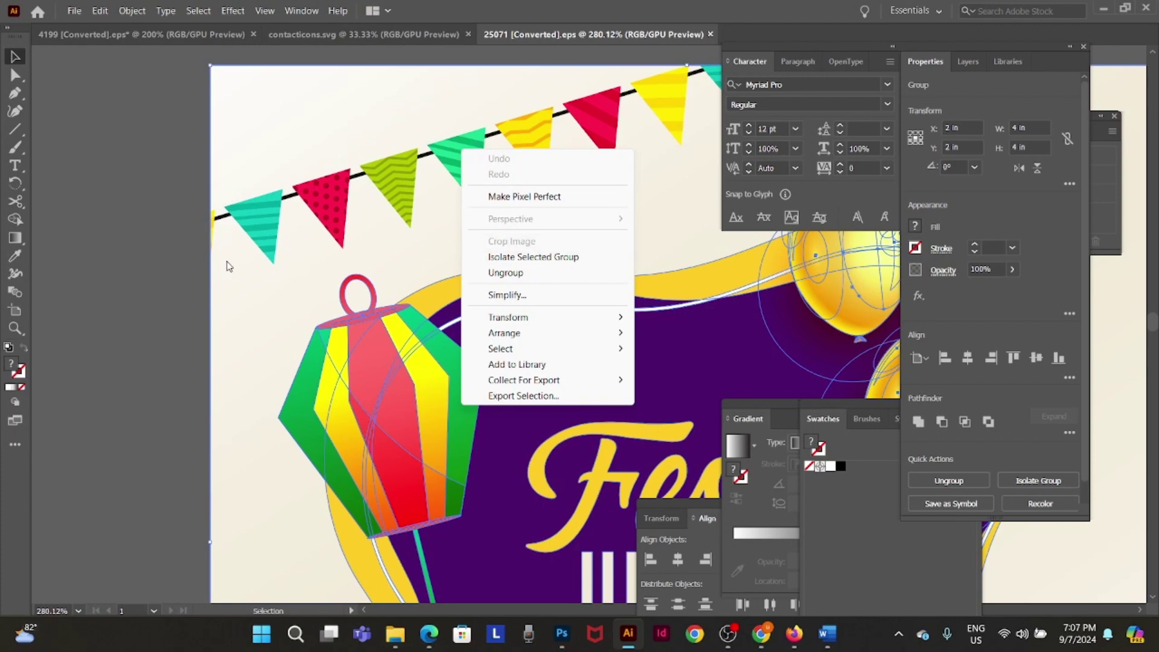
click(111, 398)
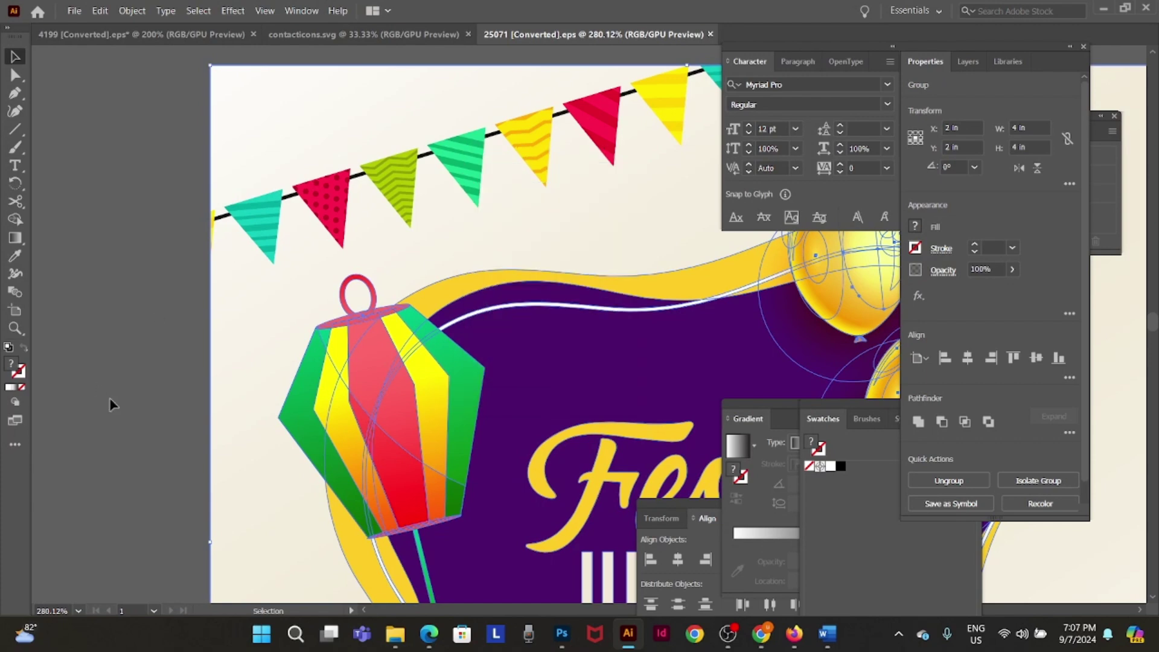
key(ctrl+minus)
key(ctrl+minus)
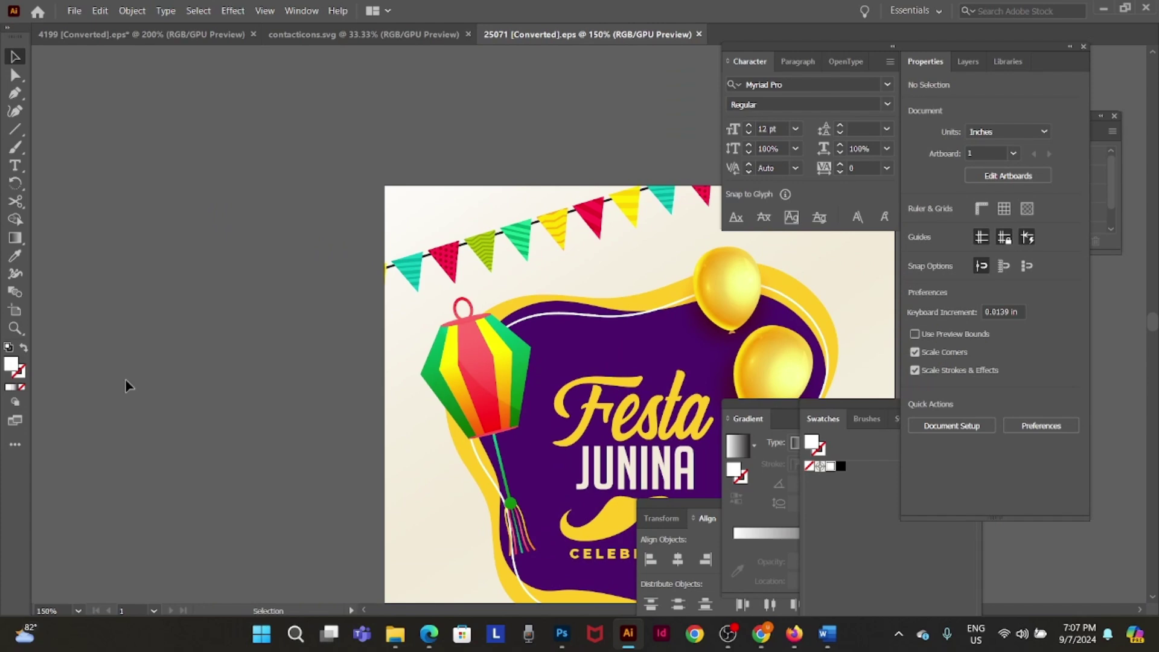
scroll(117, 362, right, 5)
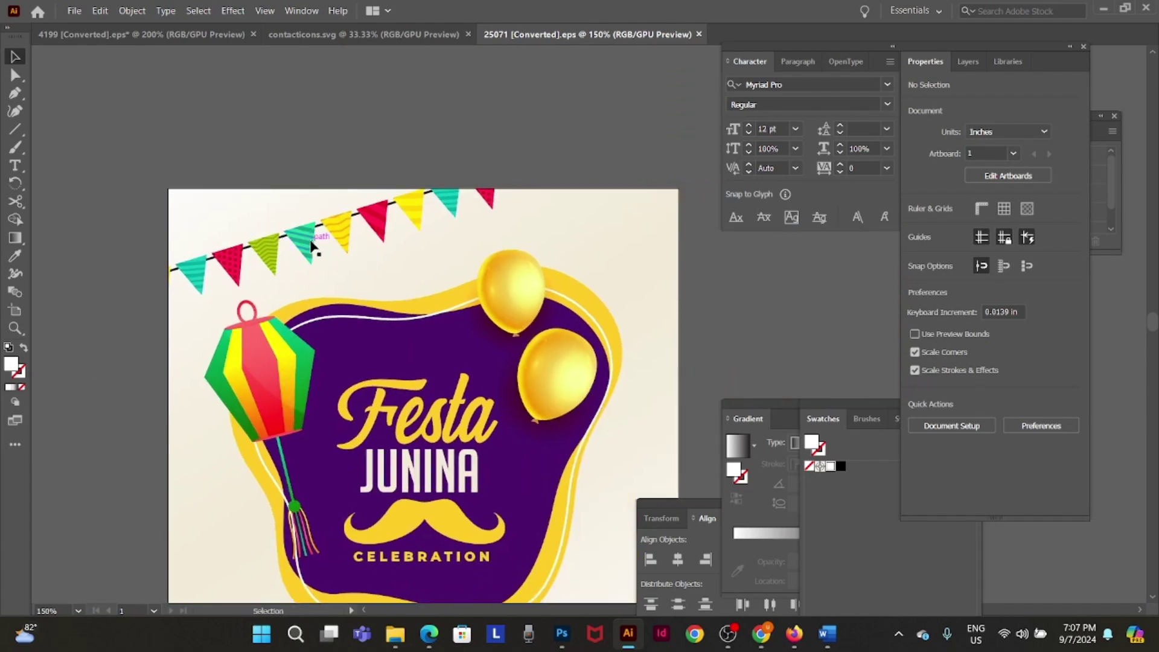
click(311, 254)
right_click(310, 242)
click(367, 372)
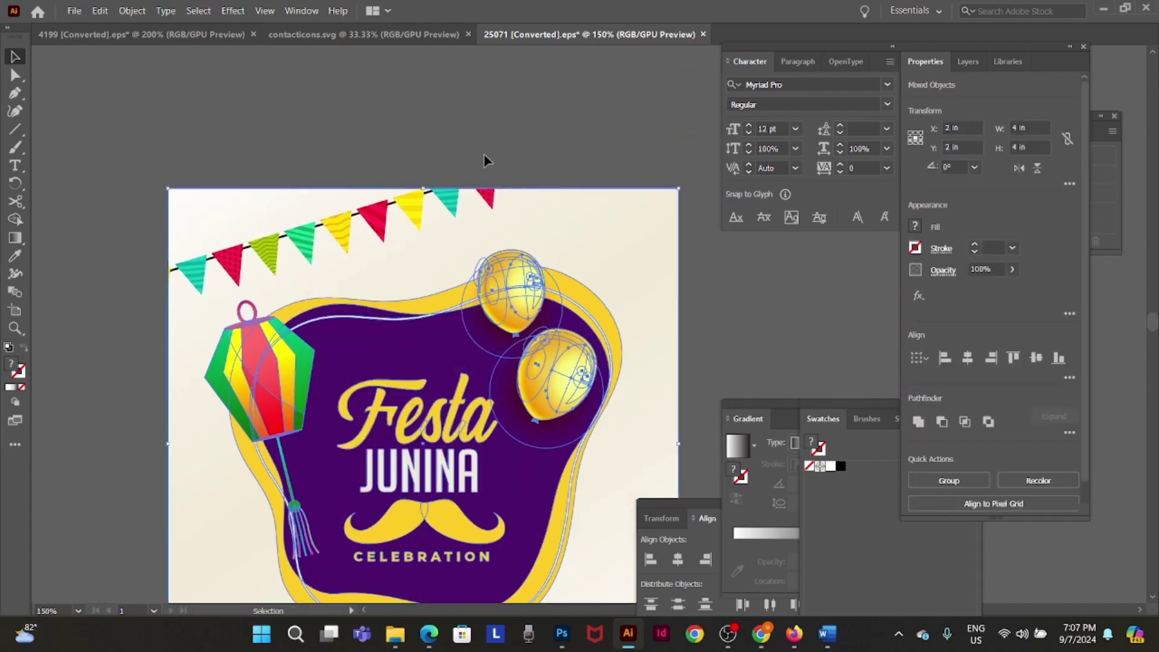
- Release the clipping mask on the Festa Junina artwork and move the bunting up, mostly clear of the artboard
click(479, 169)
click(427, 205)
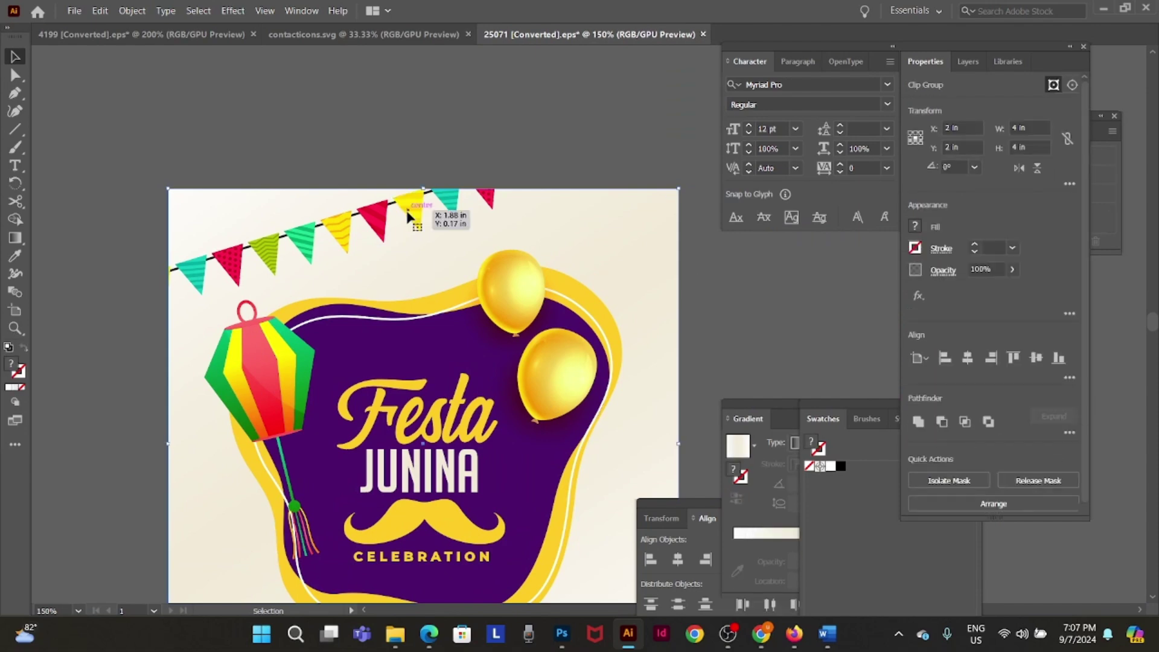
right_click(409, 212)
click(481, 341)
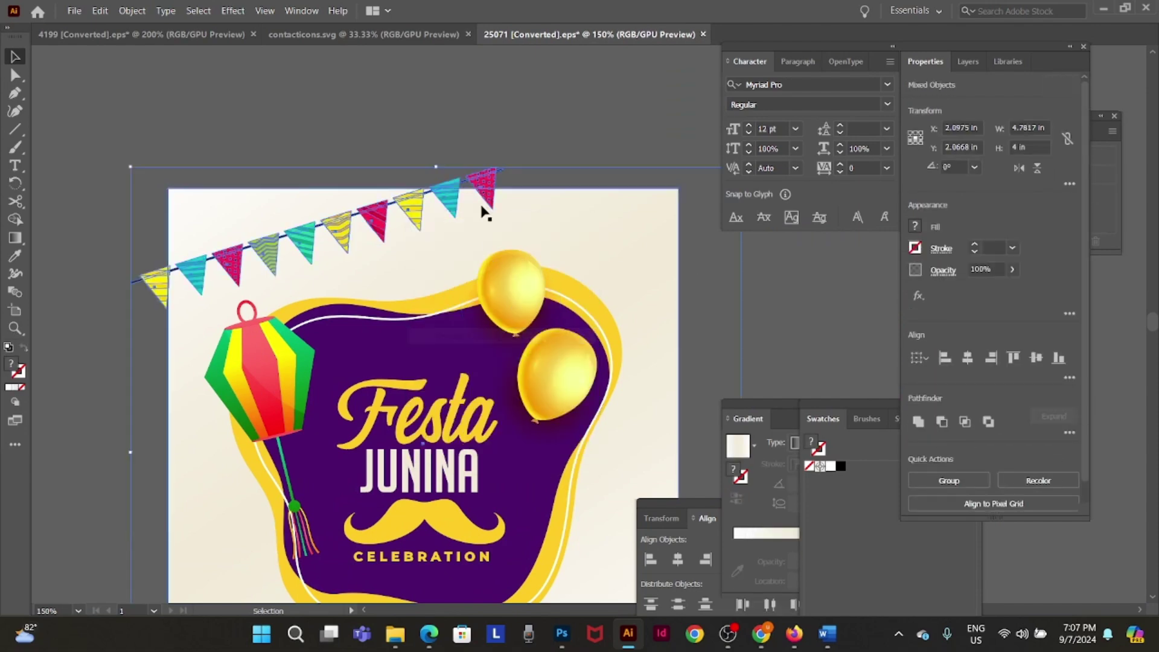
click(527, 135)
drag(448, 201, 408, 119)
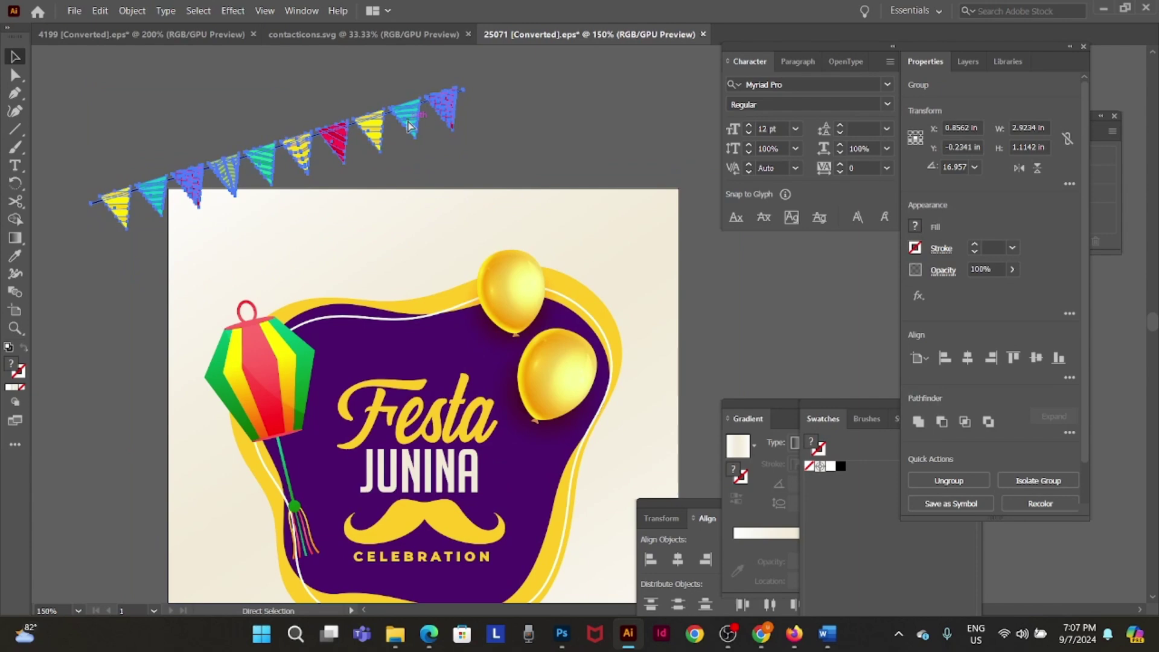
- Paste the bunting as pixels into the Photoshop poster, enlarge it, rotate it about 6.4° and place it along the header's upper edge
click(560, 633)
key(ctrl+v)
click(523, 201)
click(641, 169)
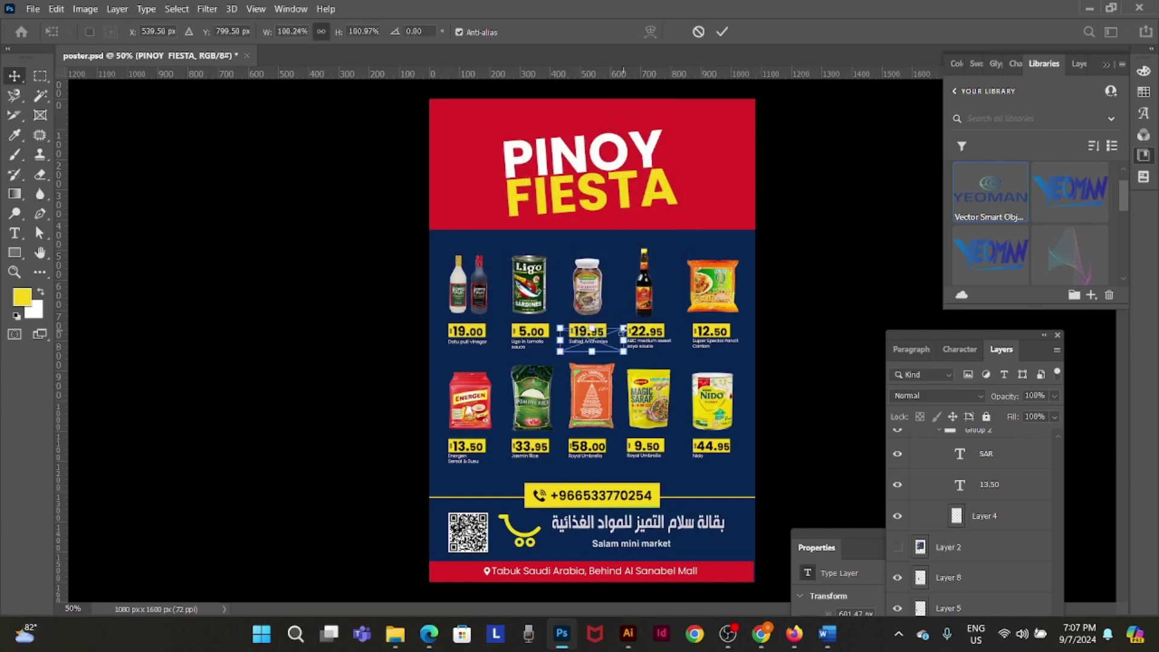
drag(592, 329, 707, 234)
drag(655, 274, 599, 112)
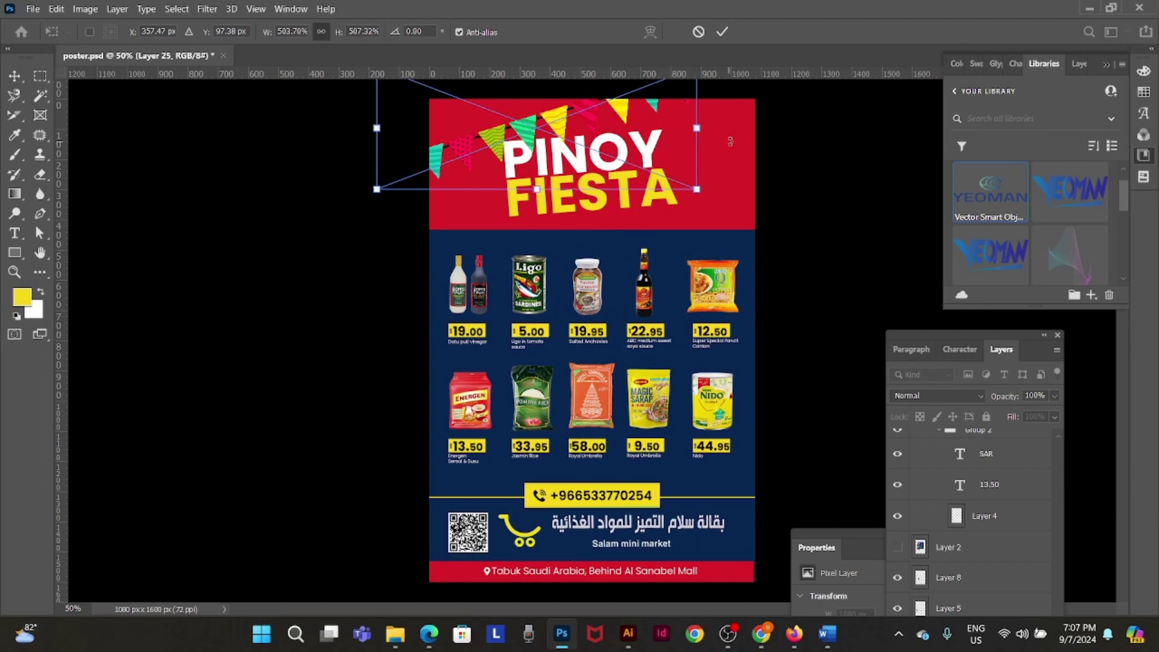
drag(737, 134, 699, 154)
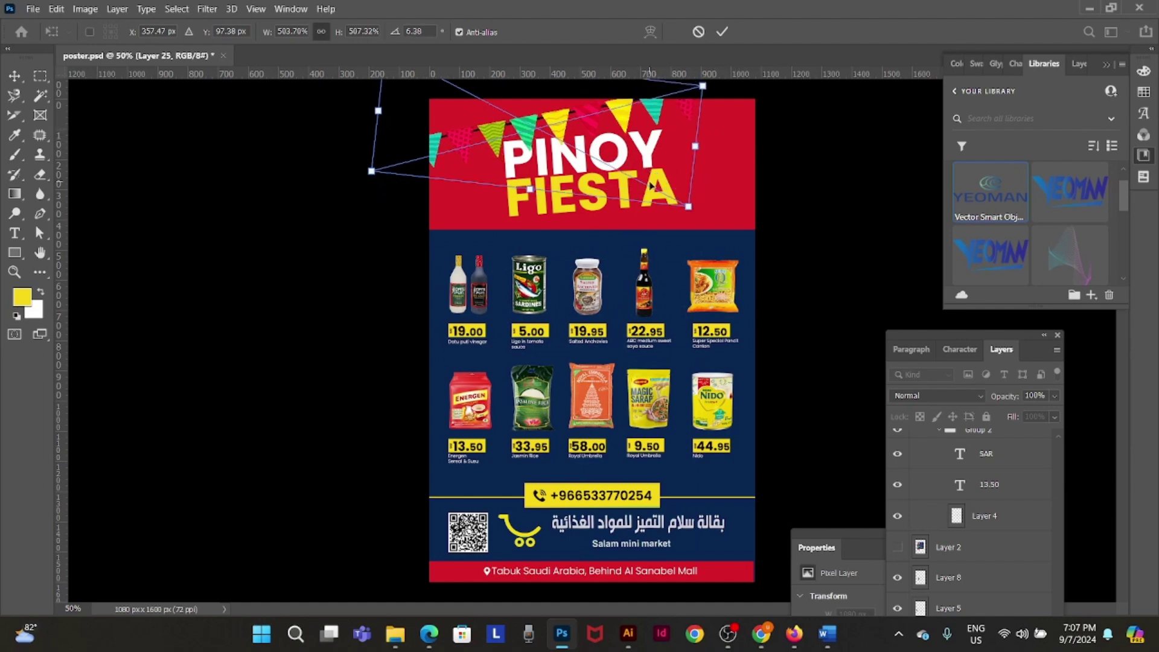
drag(689, 206, 644, 176)
key(Return)
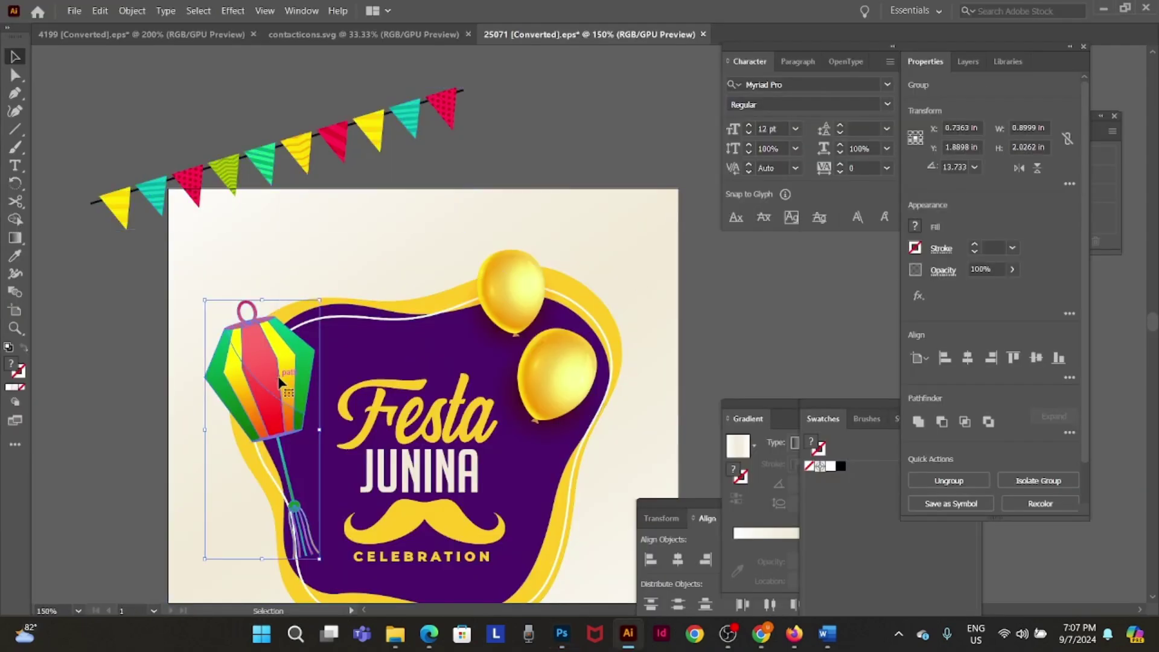
- Move the grouped lantern away from the purple shape toward the Festa Junina artboard's outer edge and copy it
right_click(279, 382)
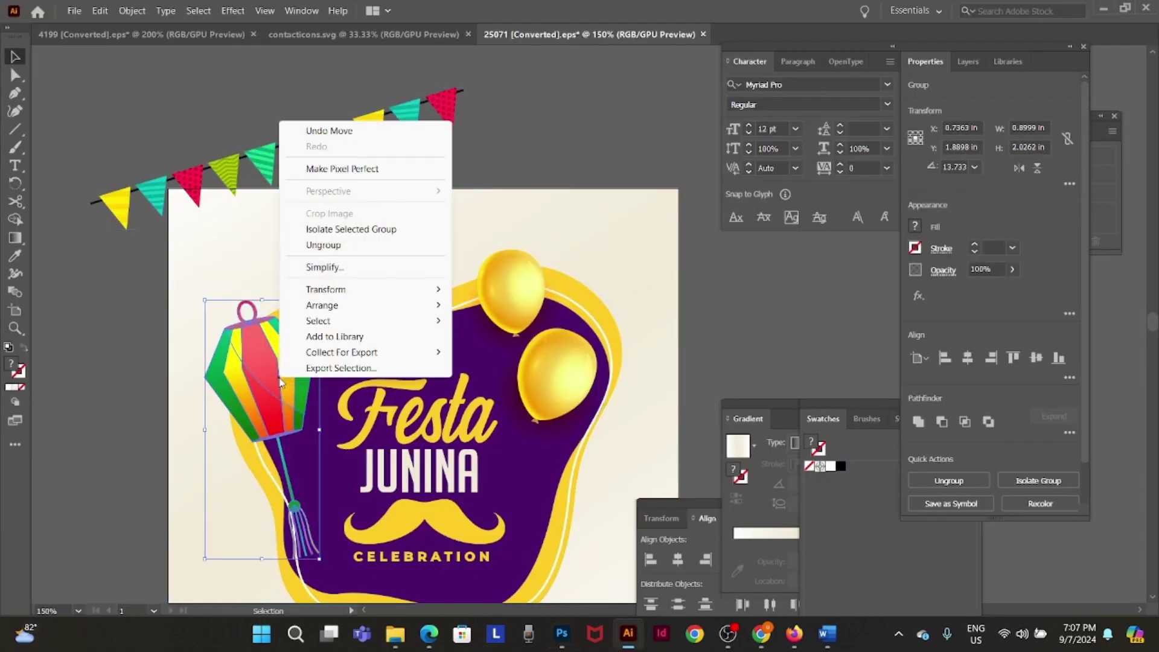
click(260, 388)
drag(274, 371, 184, 401)
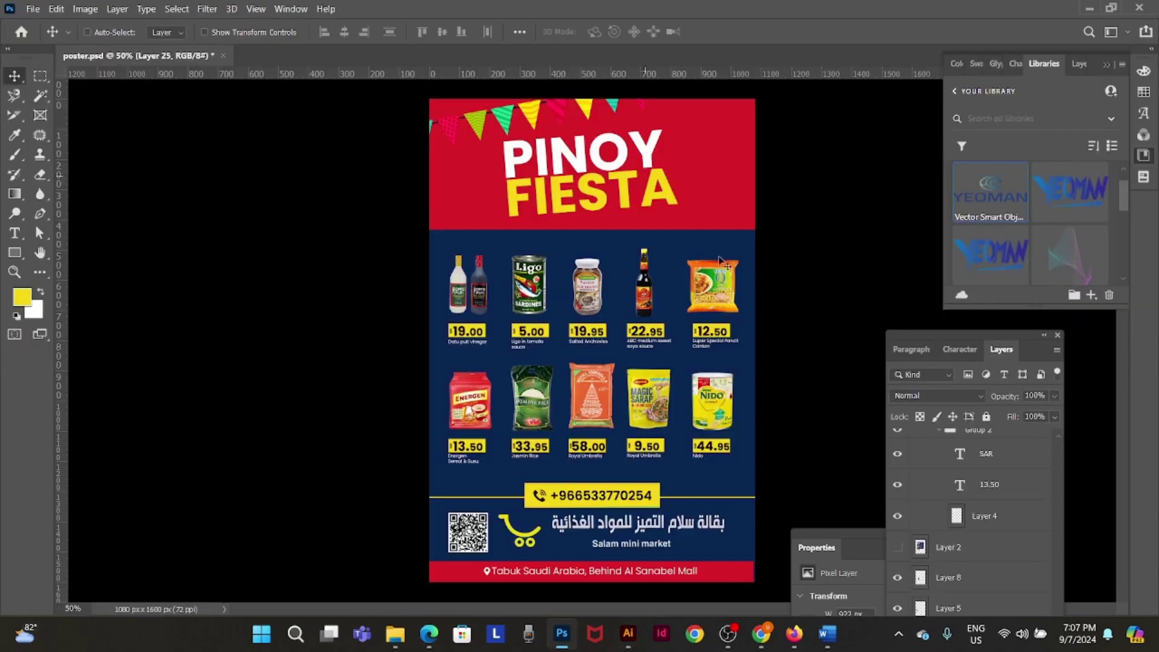
- Paste the lantern into the poster as pixels, enlarge it and place it beside the PINOY FIESTA title
key(ctrl+v)
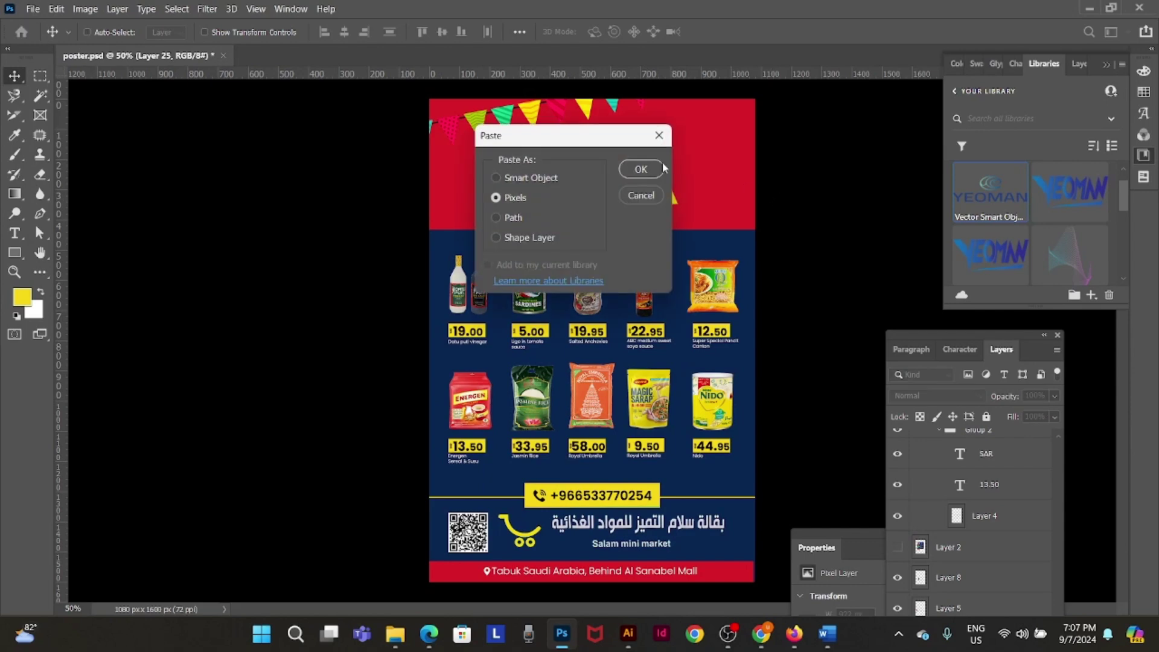
click(639, 176)
drag(602, 319, 714, 180)
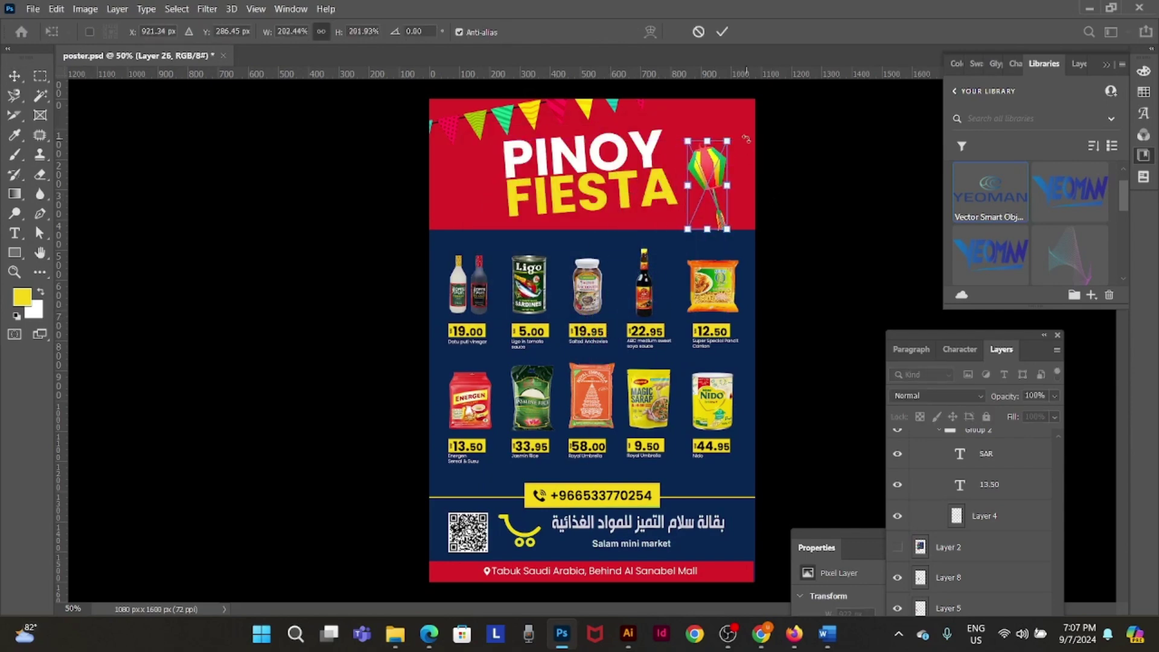
drag(735, 140, 735, 175)
key(Return)
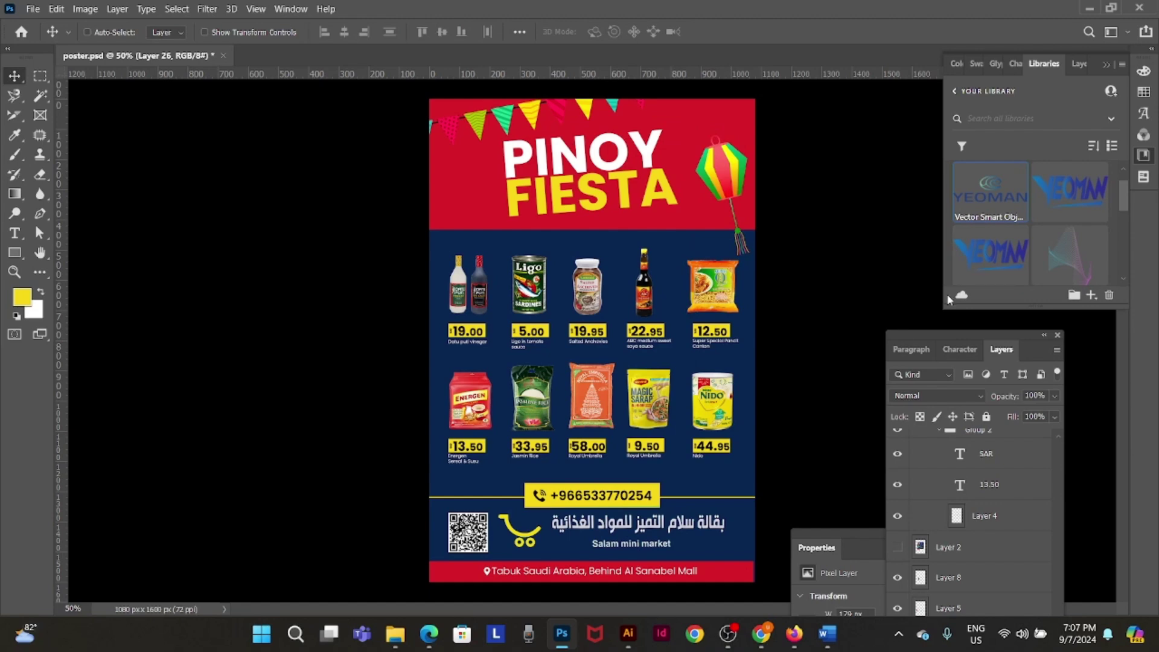
- Return to Illustrator and move the lower yellow balloon off the Festa Junina artboard
key(alt+Tab)
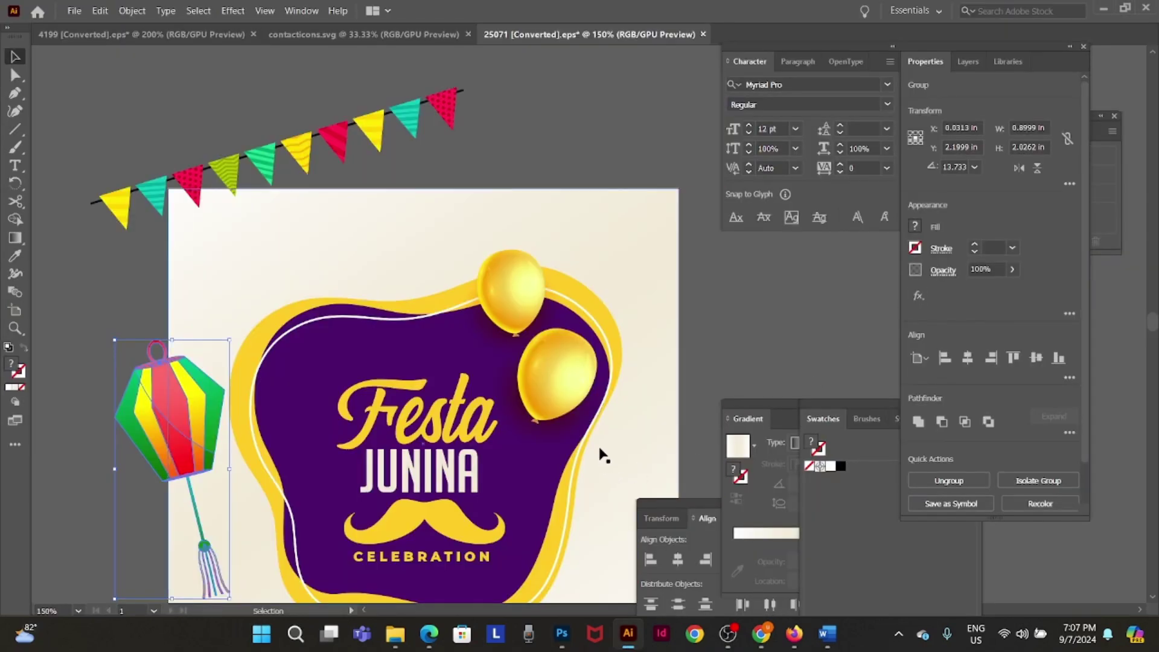
click(574, 391)
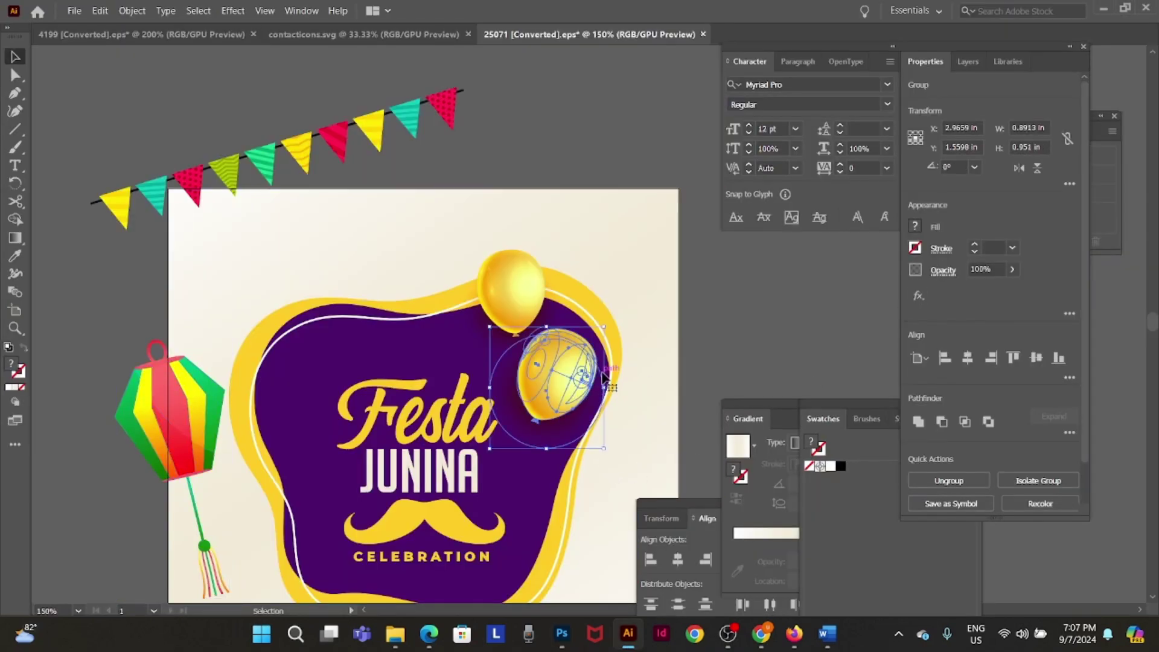
key(alt+Tab)
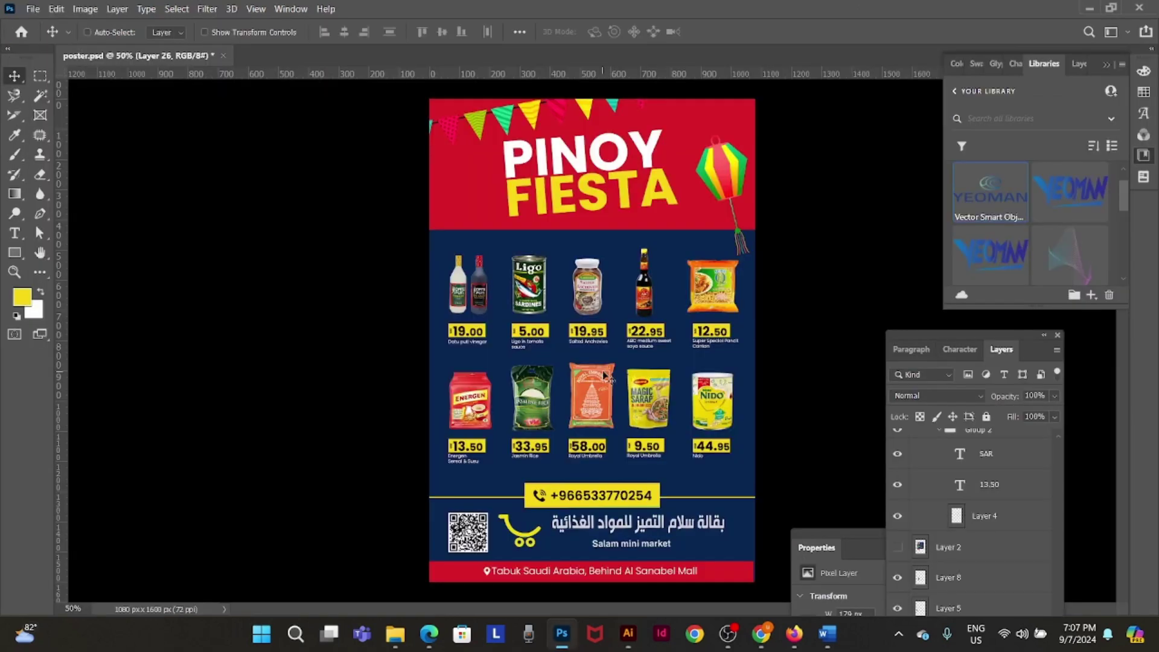
key(alt+Tab)
drag(605, 374, 851, 265)
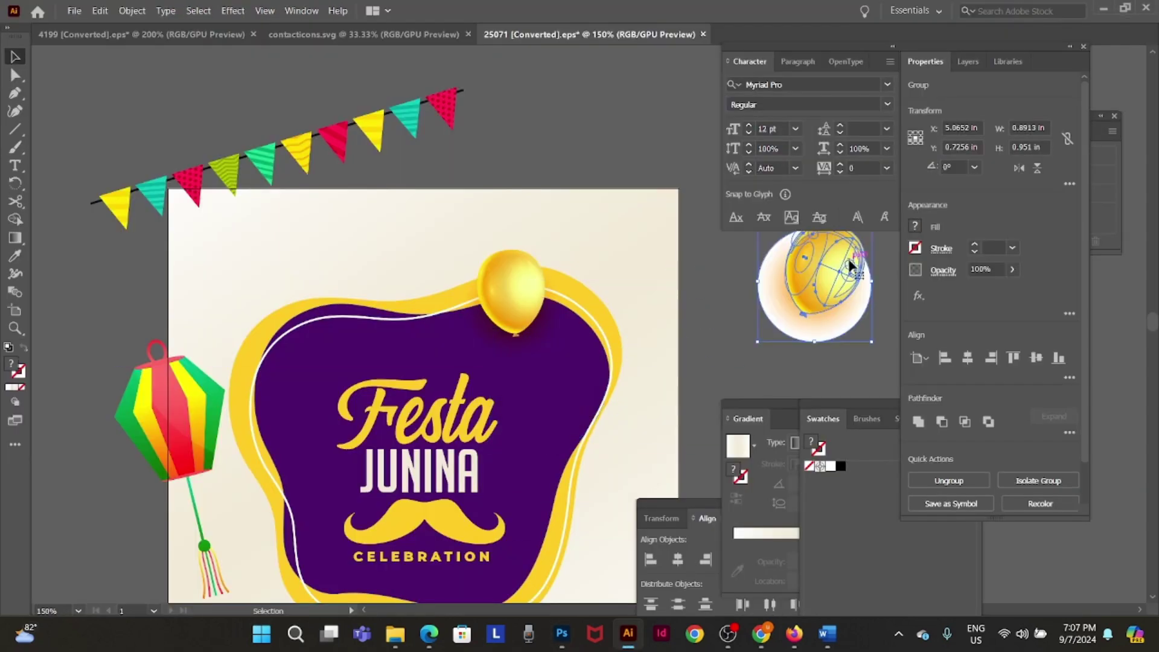
- Ungroup the moved balloon and pull it away from its orange glow circle
right_click(851, 266)
click(917, 385)
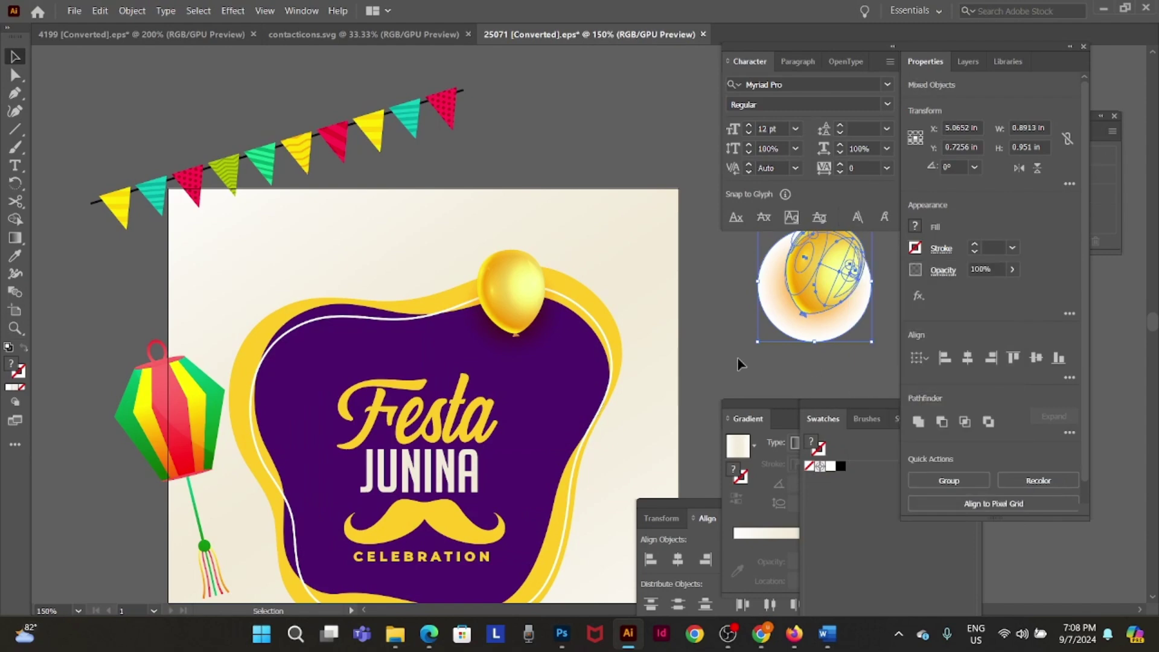
click(737, 357)
drag(820, 296, 677, 213)
click(686, 284)
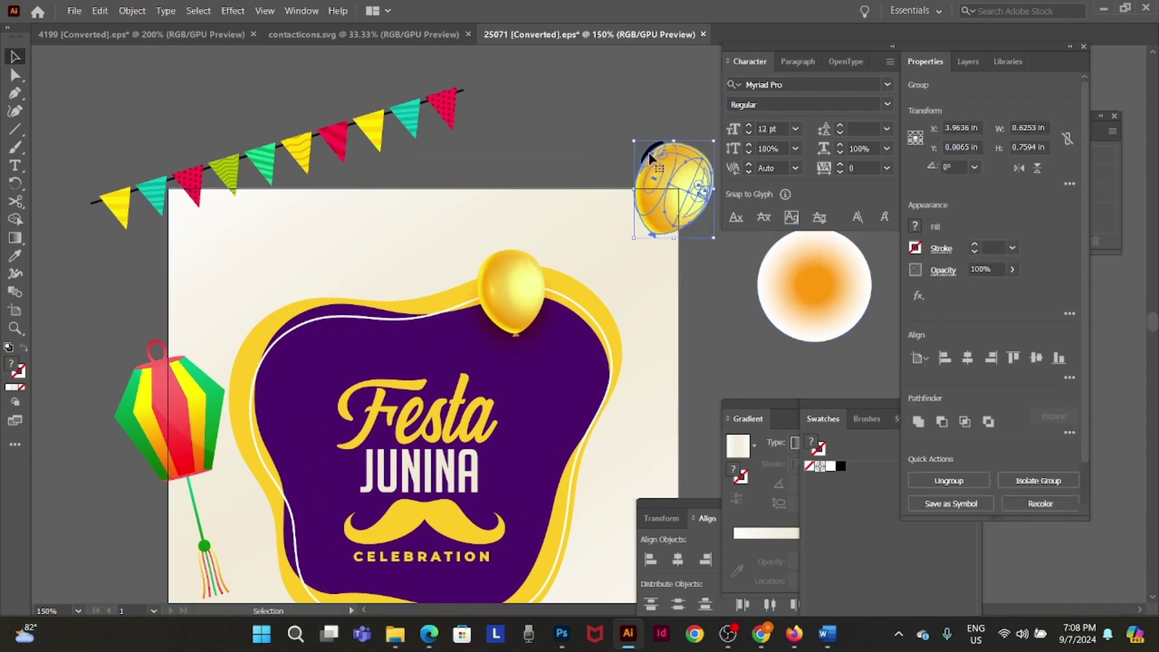
- Ungroup the balloon's remaining parts and move the small dark highlight ellipse away from it
right_click(649, 159)
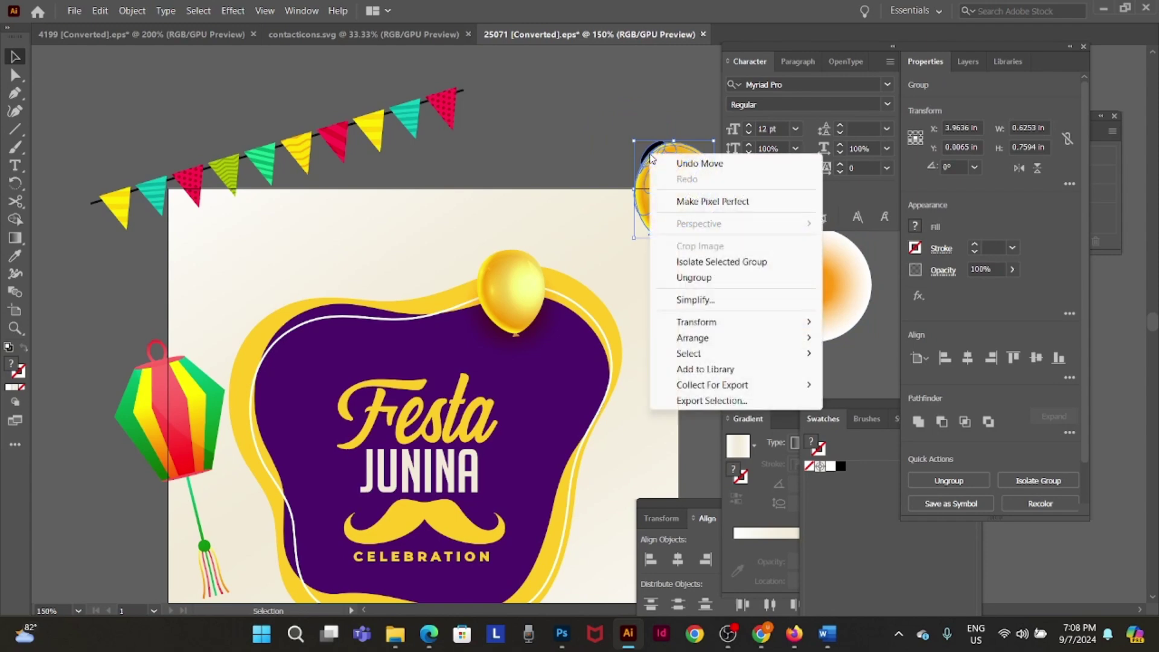
click(730, 277)
click(581, 223)
drag(660, 143, 597, 119)
click(675, 185)
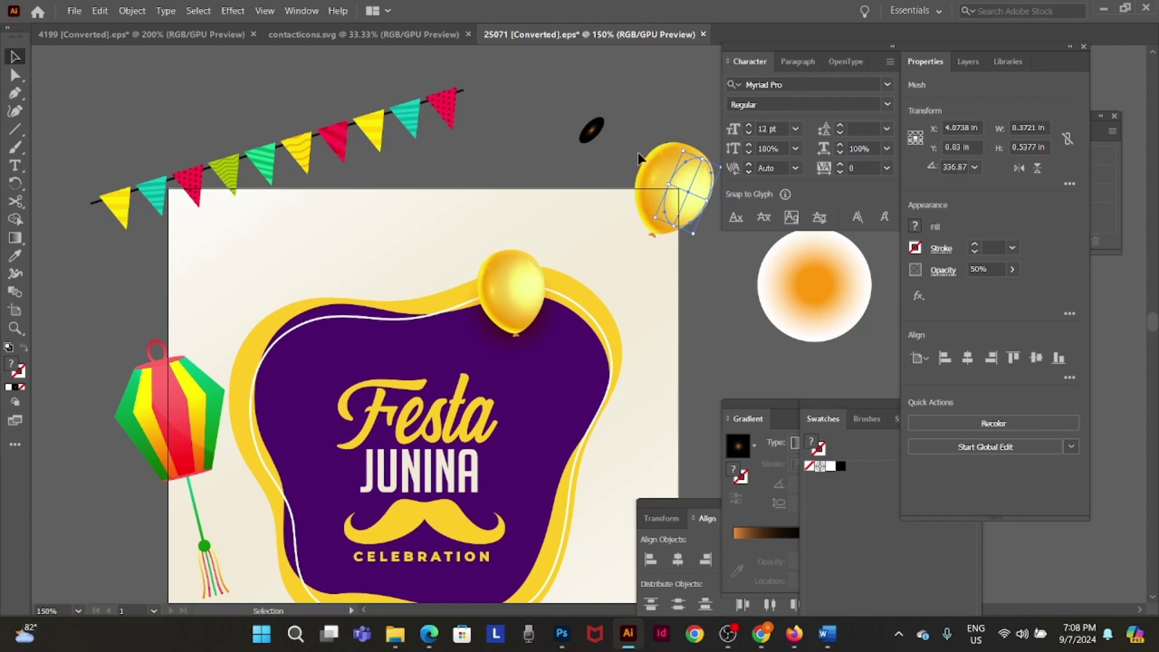
- Delete the cream background and the purple and yellow blob shapes behind the Festa Junina artwork
click(651, 108)
click(699, 231)
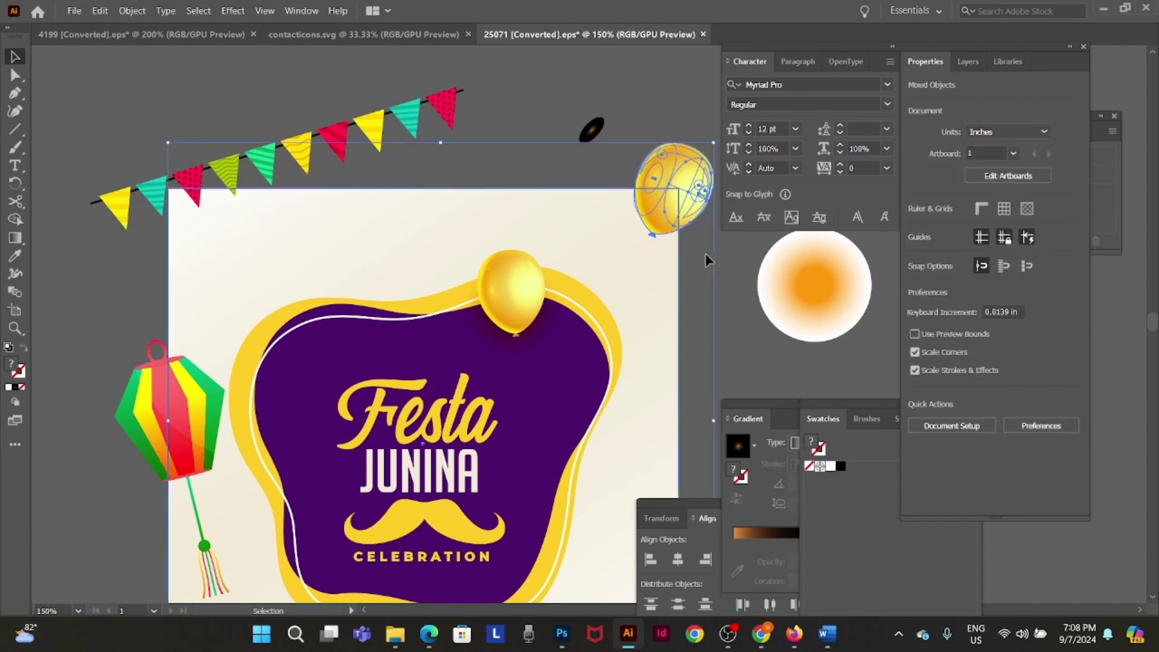
click(696, 313)
click(627, 310)
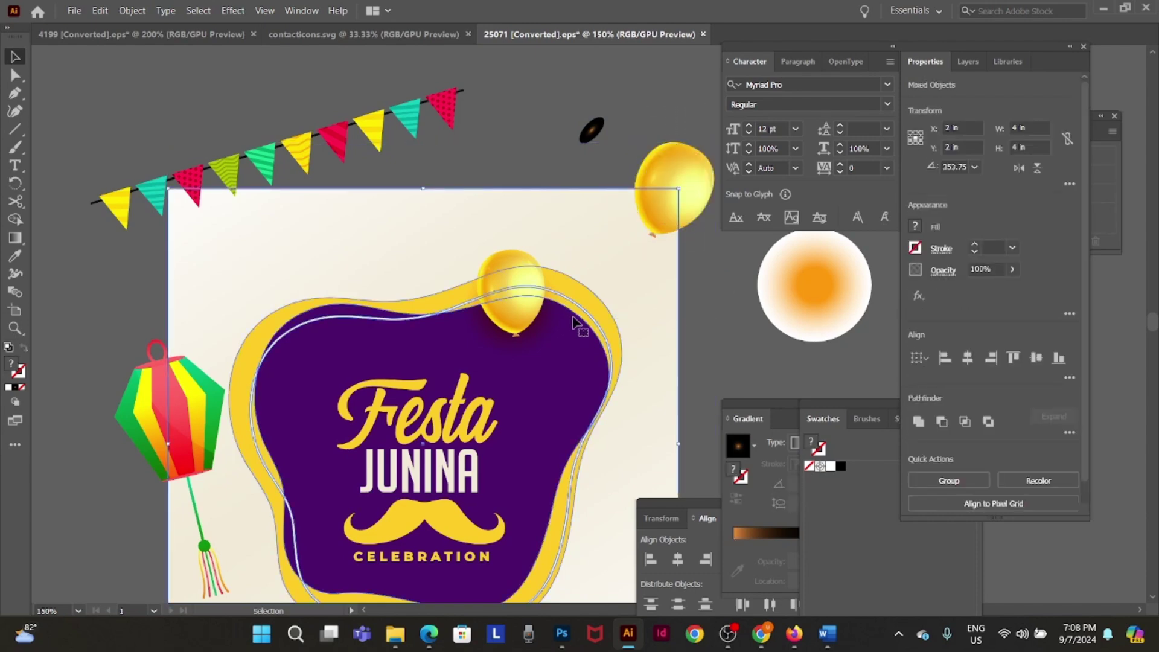
key(Delete)
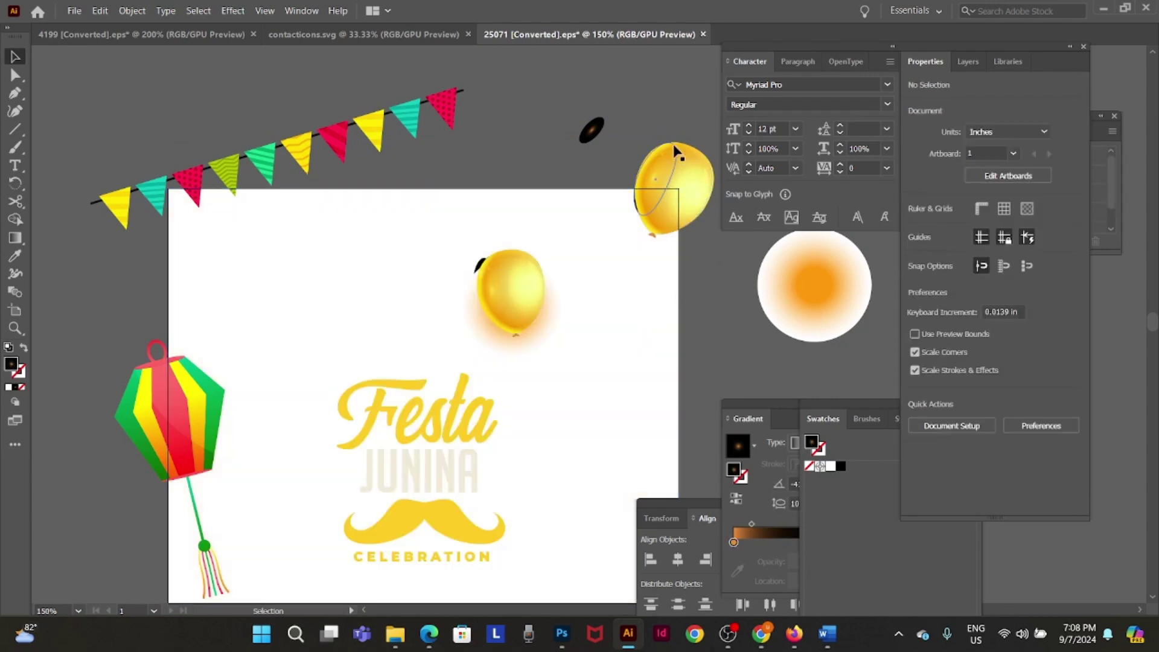
drag(693, 177, 681, 86)
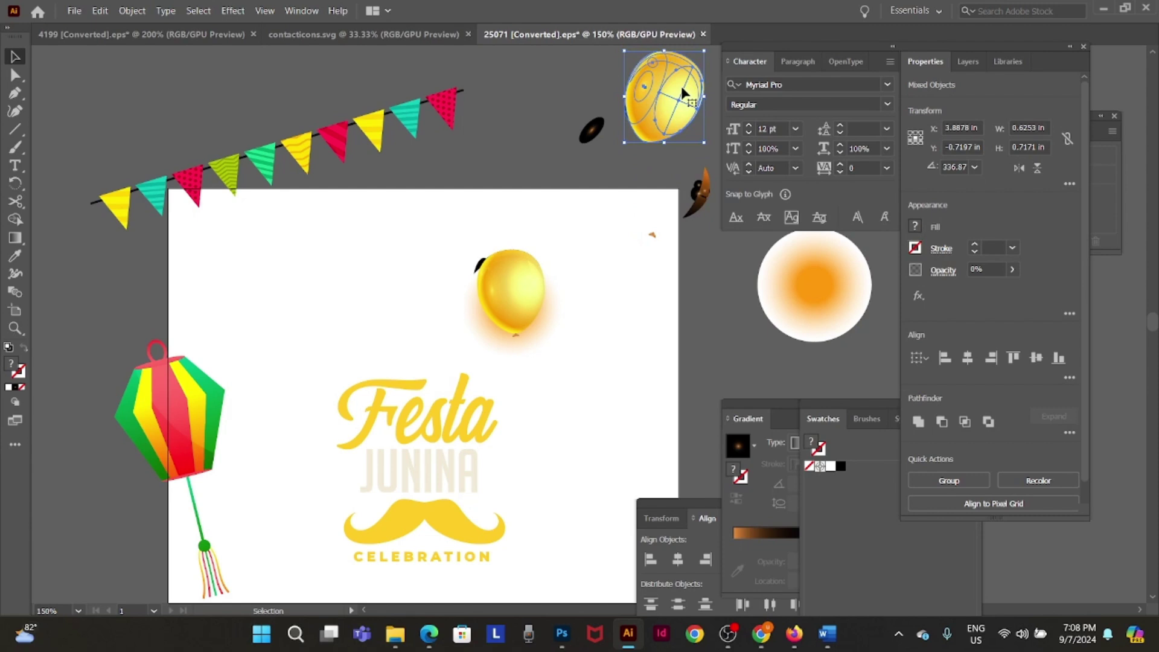
key(a)
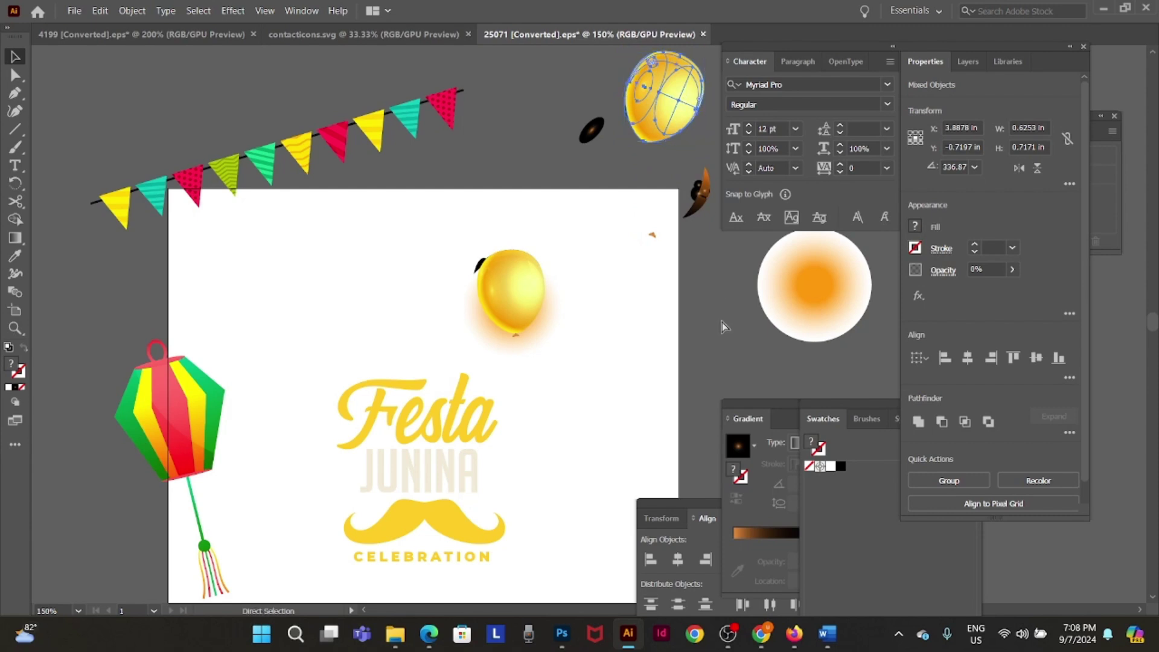
key(ctrl+z)
key(v)
click(666, 281)
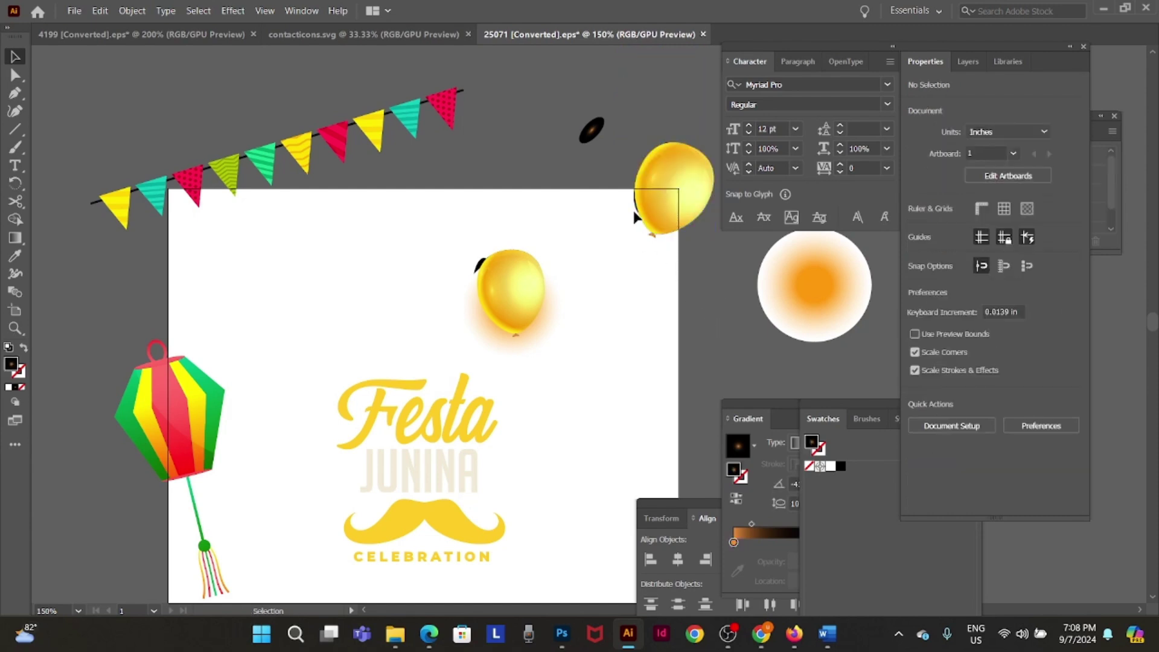
- Move the large dark ellipse off the separated balloon, copy all remaining balloon pieces and switch to the Photoshop poster
drag(636, 208, 477, 233)
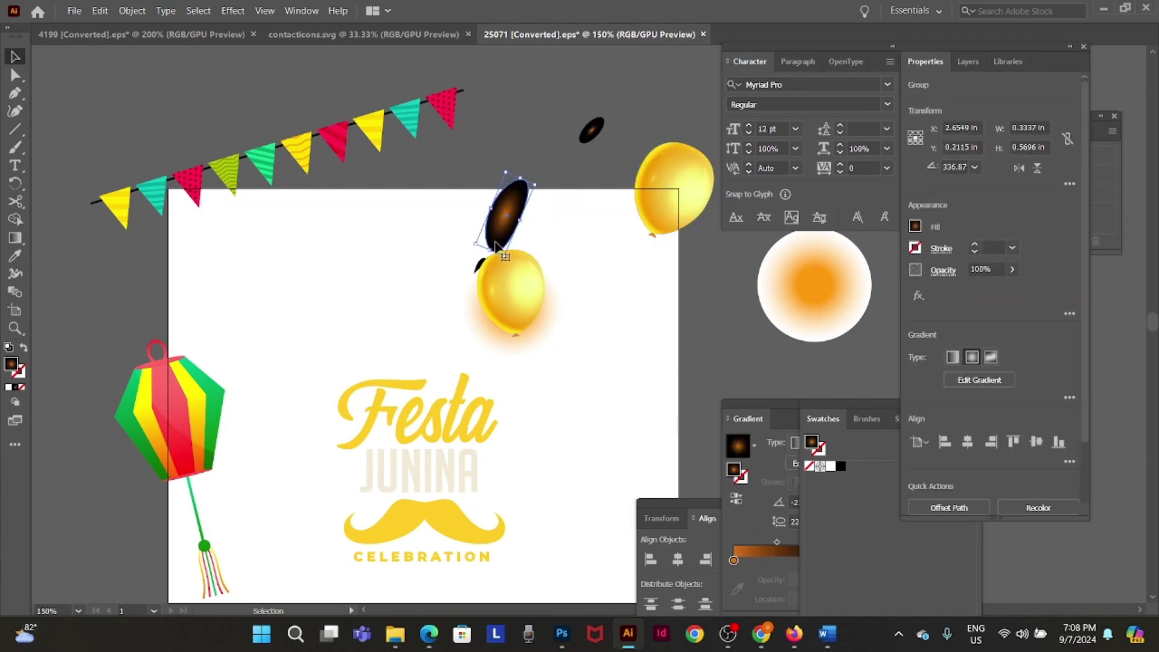
drag(696, 226, 712, 257)
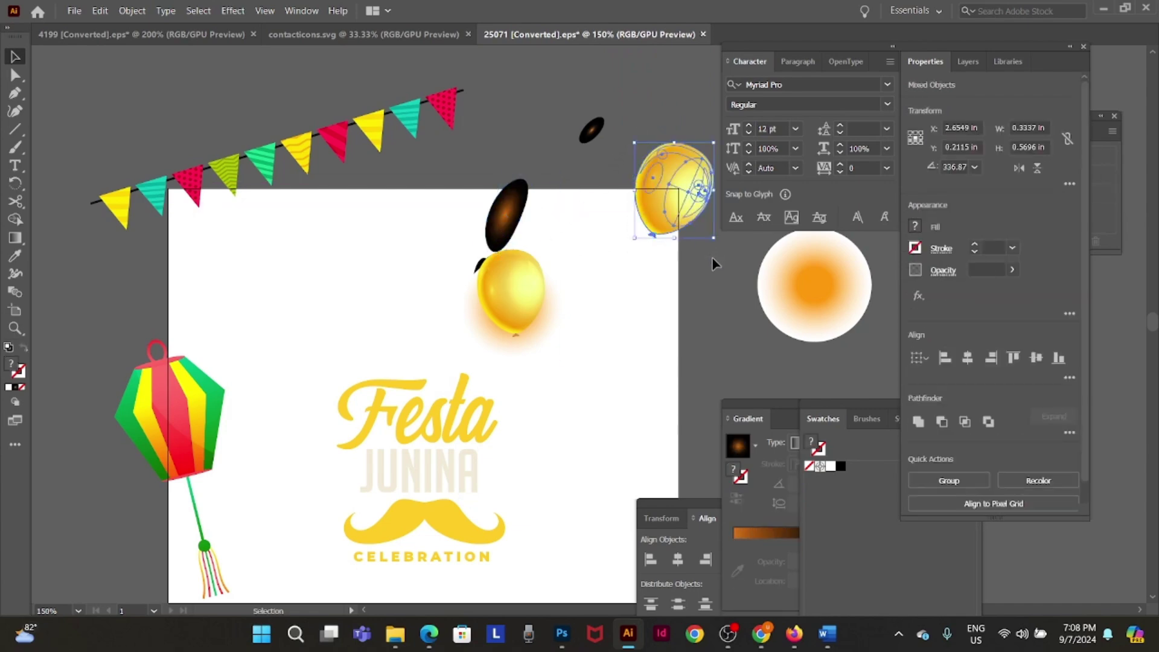
key(alt+Tab)
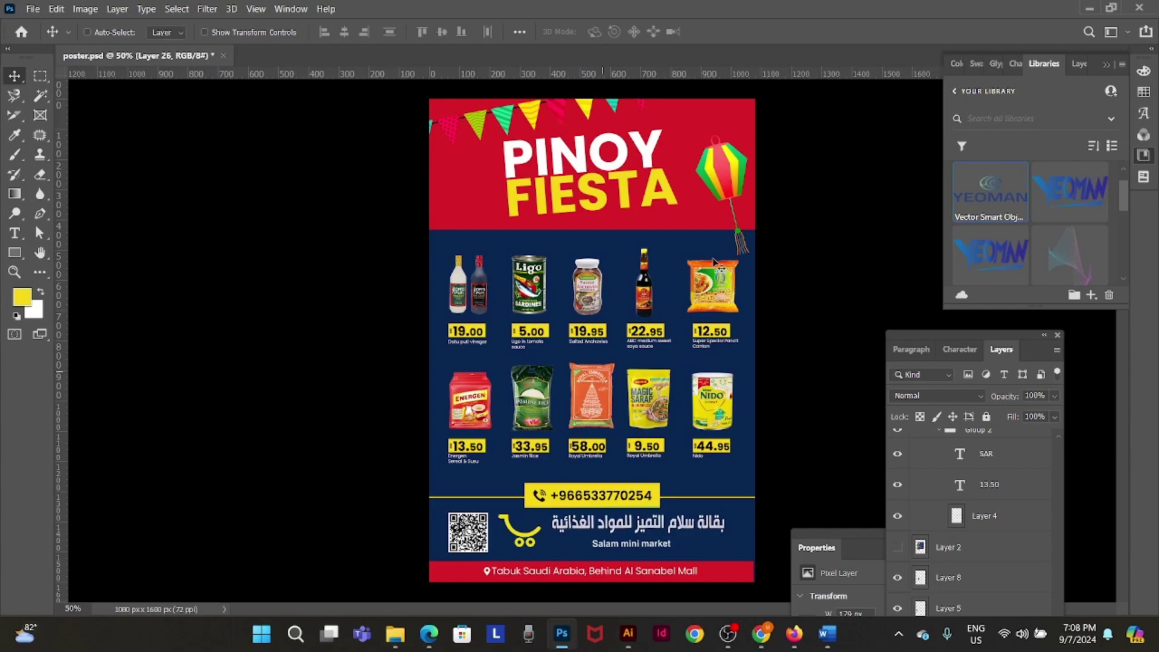
- Paste the balloon as pixels, enlarge it slightly, place it beside FIESTA and duplicate it above, next to PINOY
key(ctrl+v)
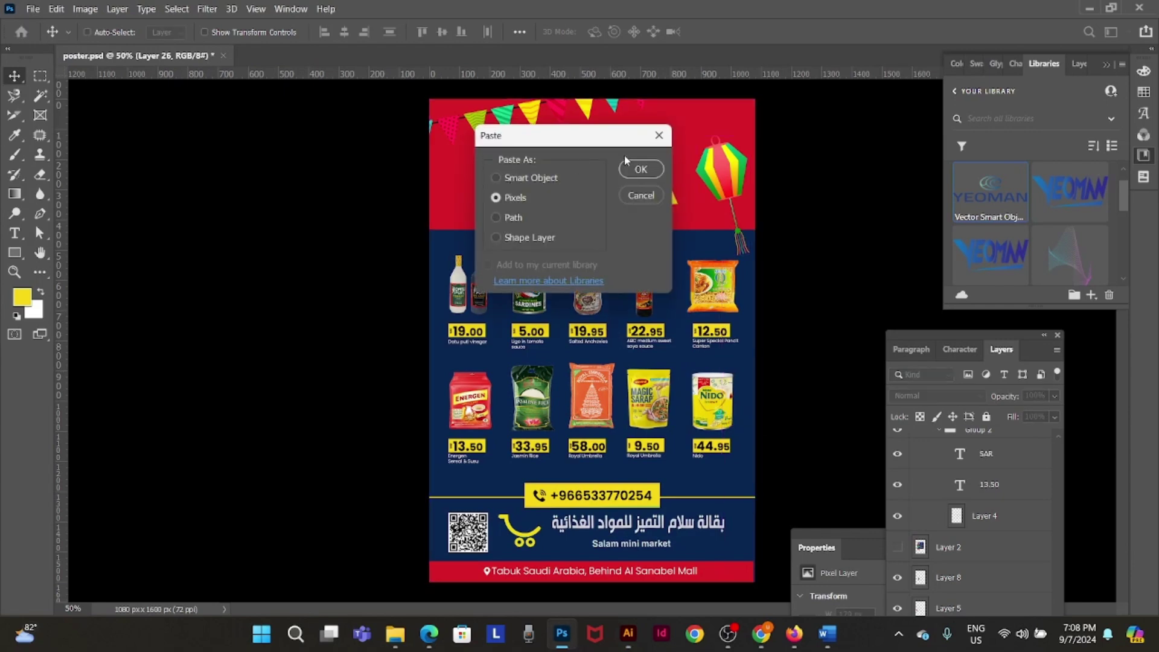
click(639, 169)
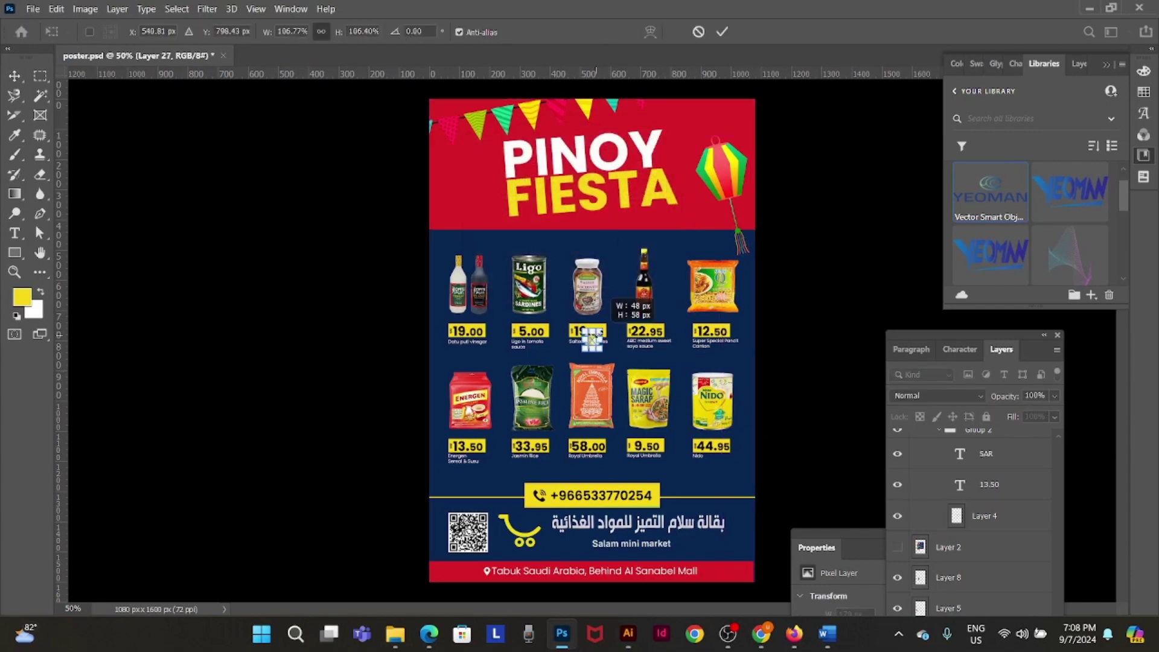
click(601, 319)
drag(602, 319, 474, 171)
- Flip the upper balloon copy horizontally, enlarge it beside the title and save poster.psd
key(ctrl+t)
right_click(474, 171)
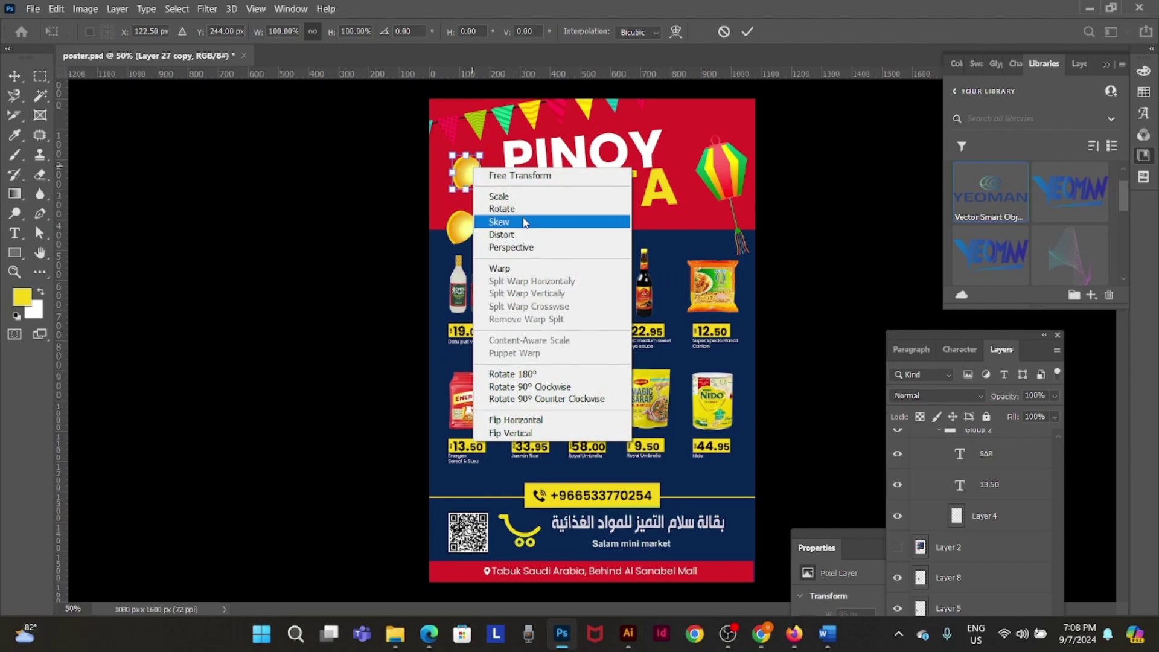
click(516, 420)
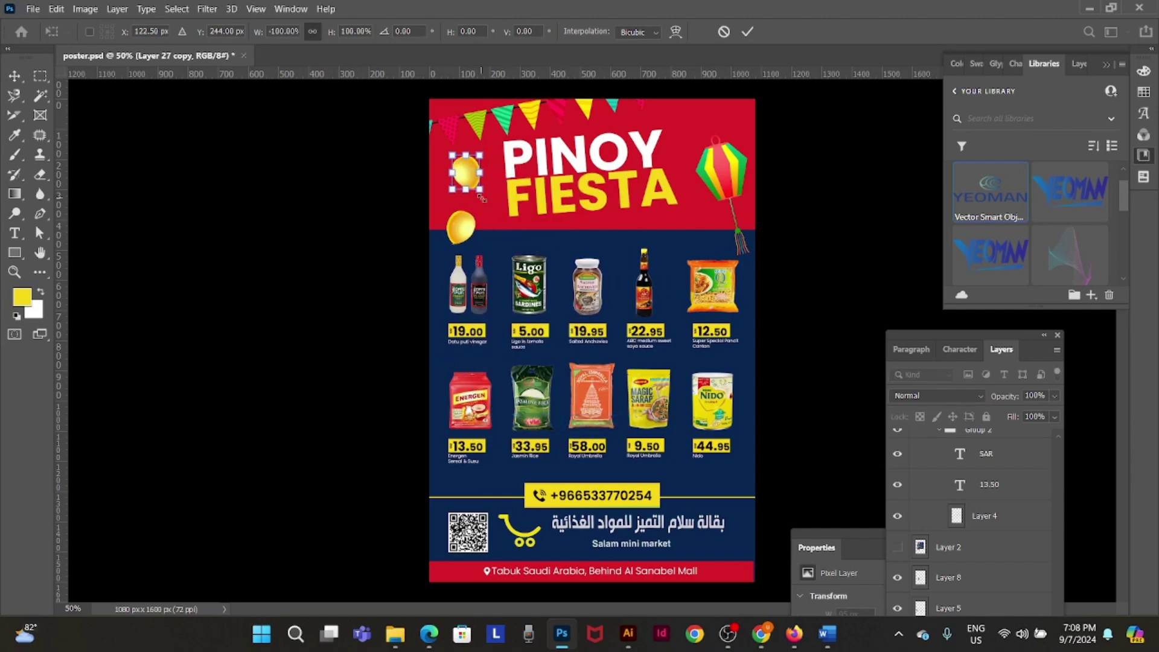
mouse_move(479, 195)
mouse_down()
mouse_move(495, 207)
mouse_move(484, 199)
mouse_up()
key(Return)
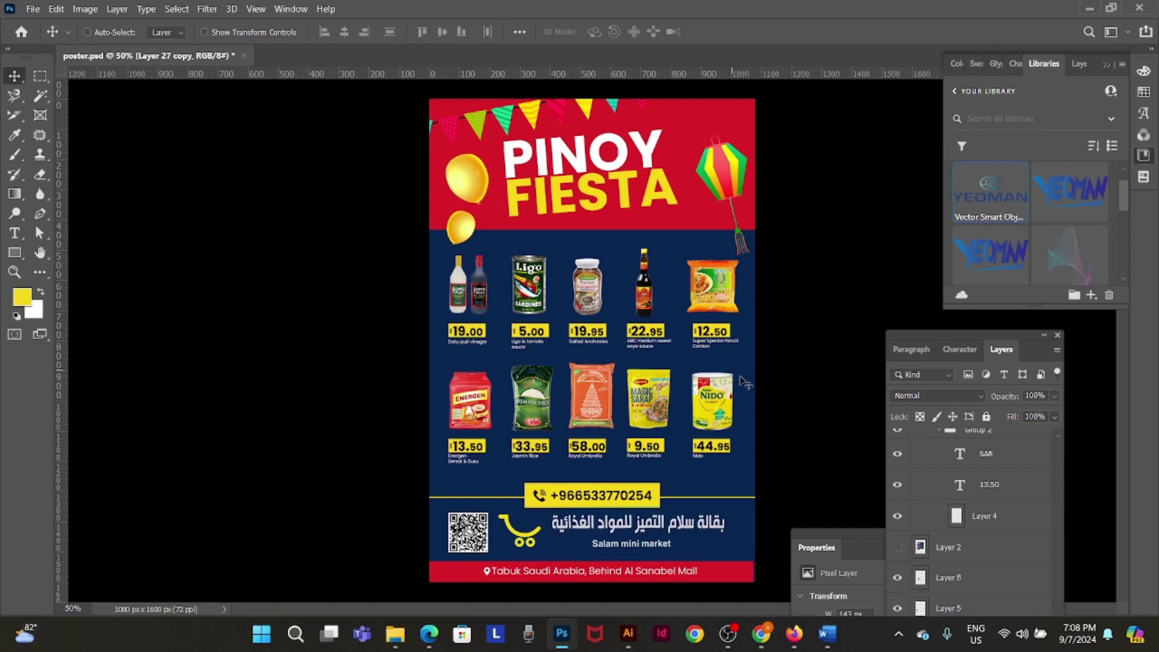
key(ctrl+s)
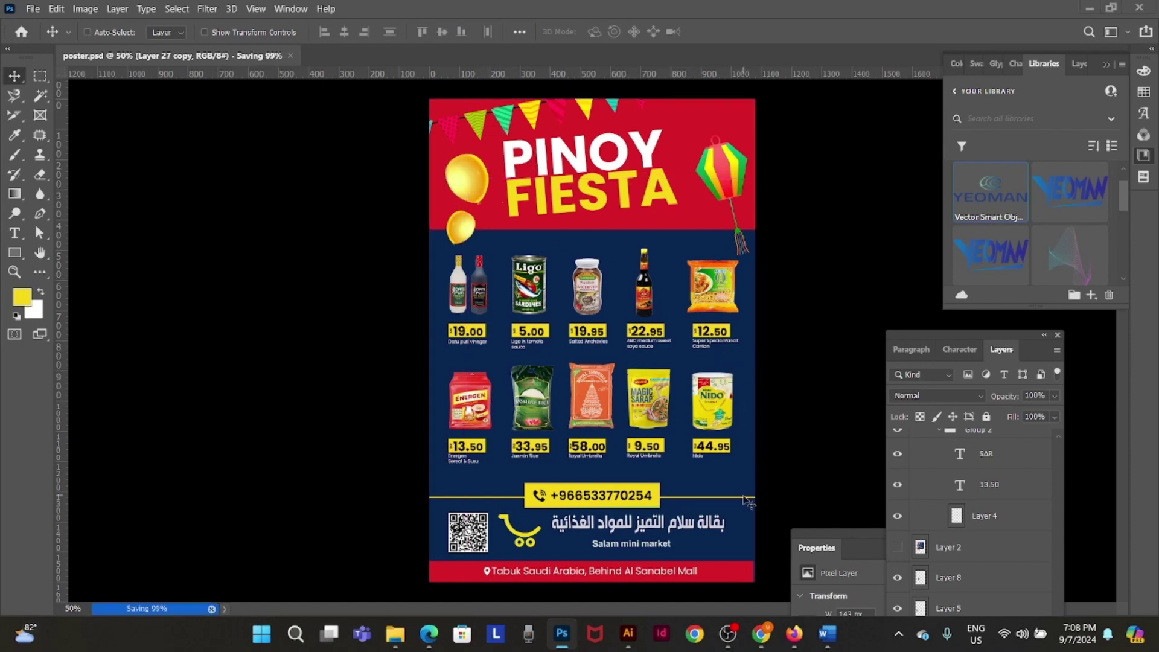
- Switch to Chrome and browse the Freepik fiesta search results for further decorative festival artwork
key(alt+Tab)
click(761, 633)
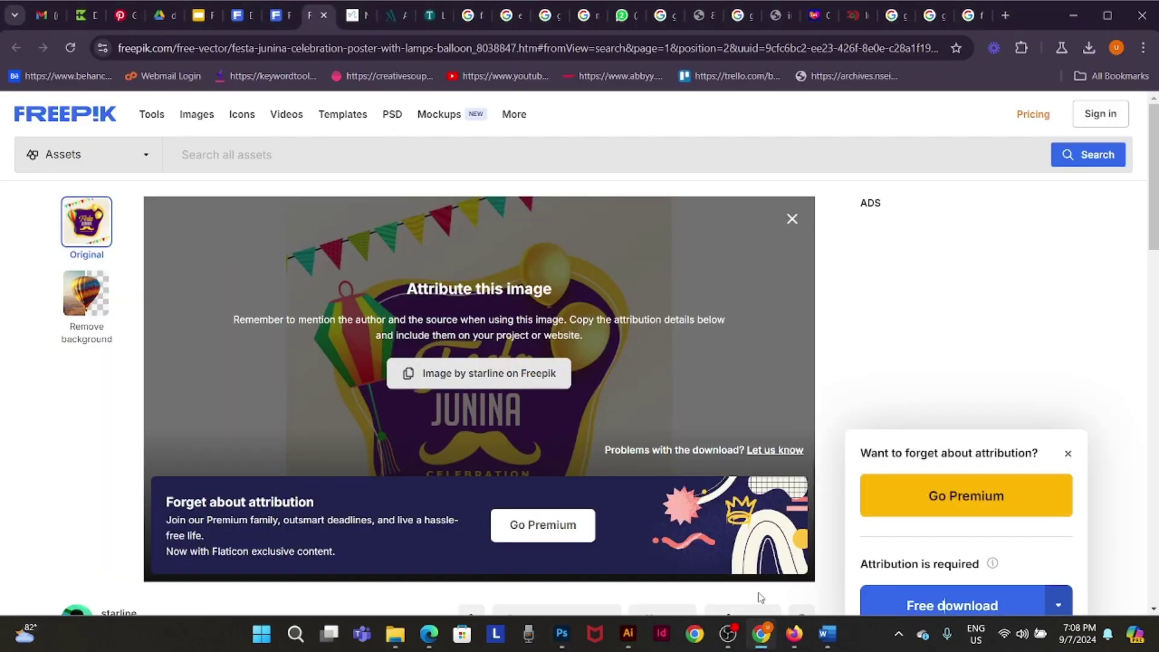
click(274, 20)
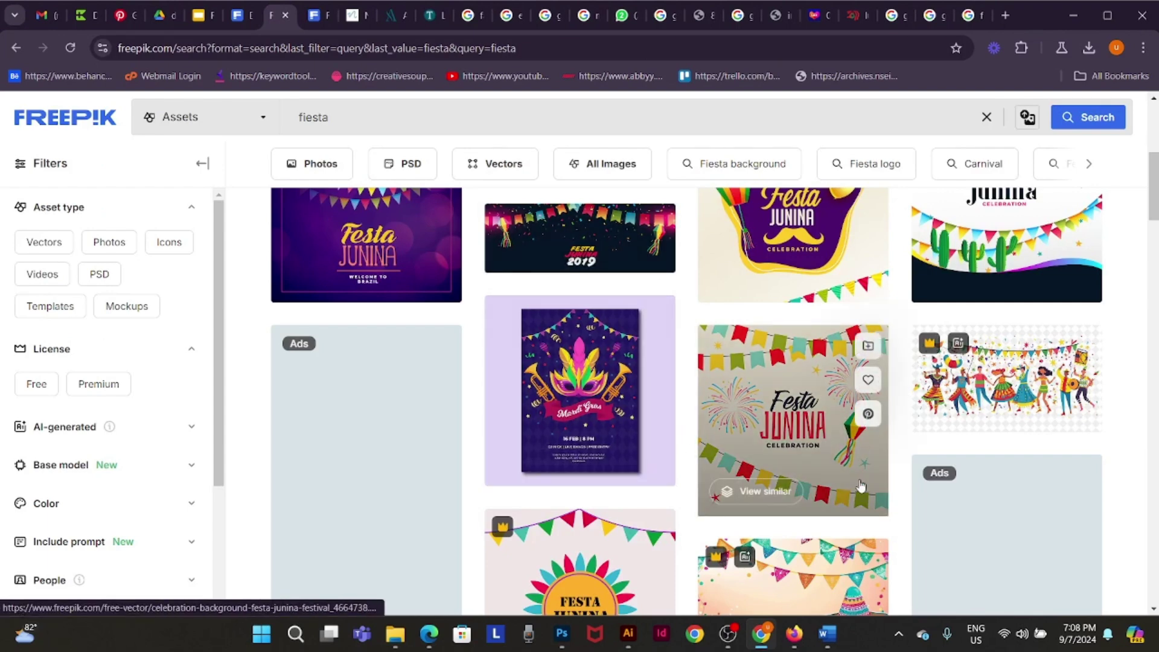
scroll(837, 436, down, 8)
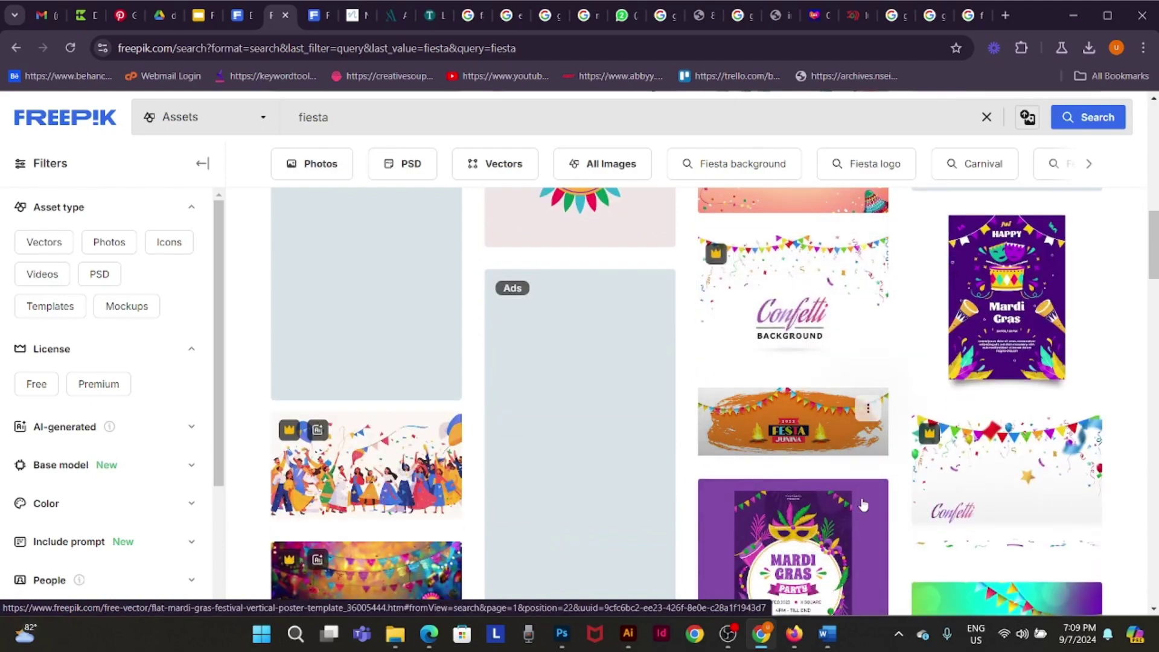
scroll(838, 490, down, 3)
scroll(822, 499, down, 5)
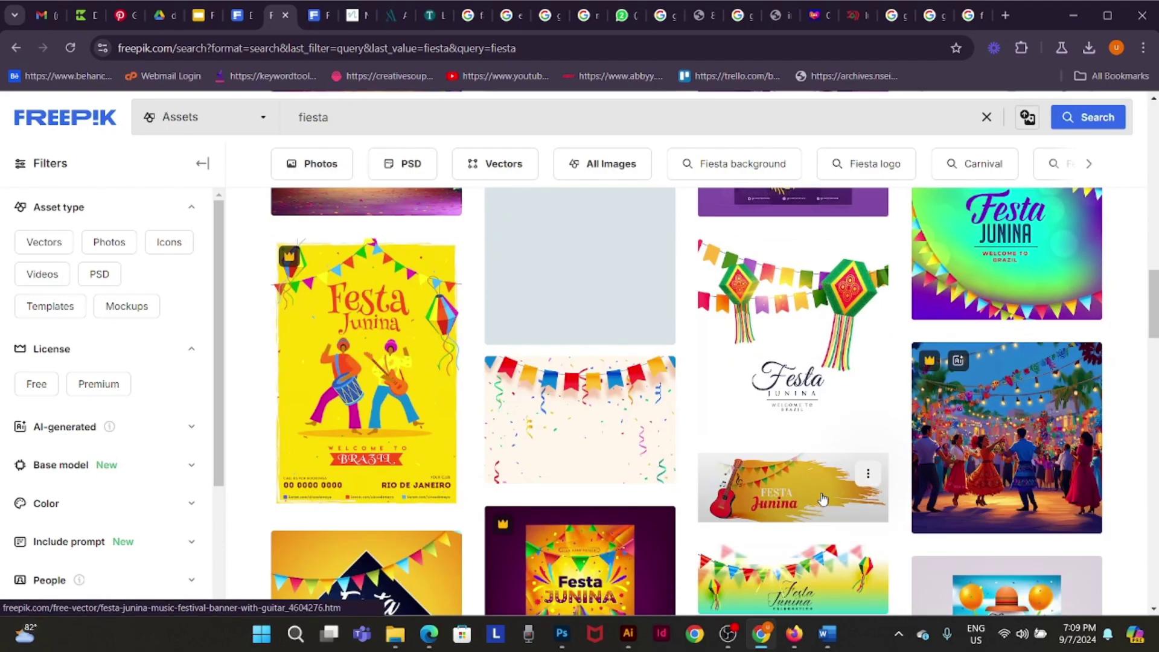
key(alt+Tab)
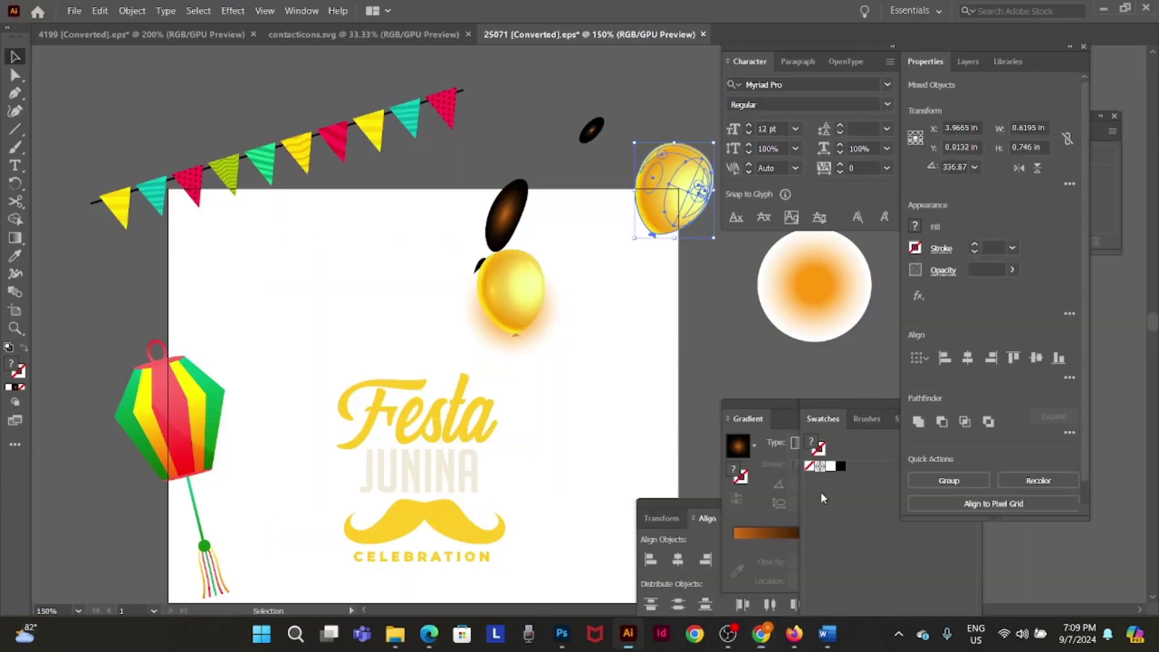
key(alt+Tab)
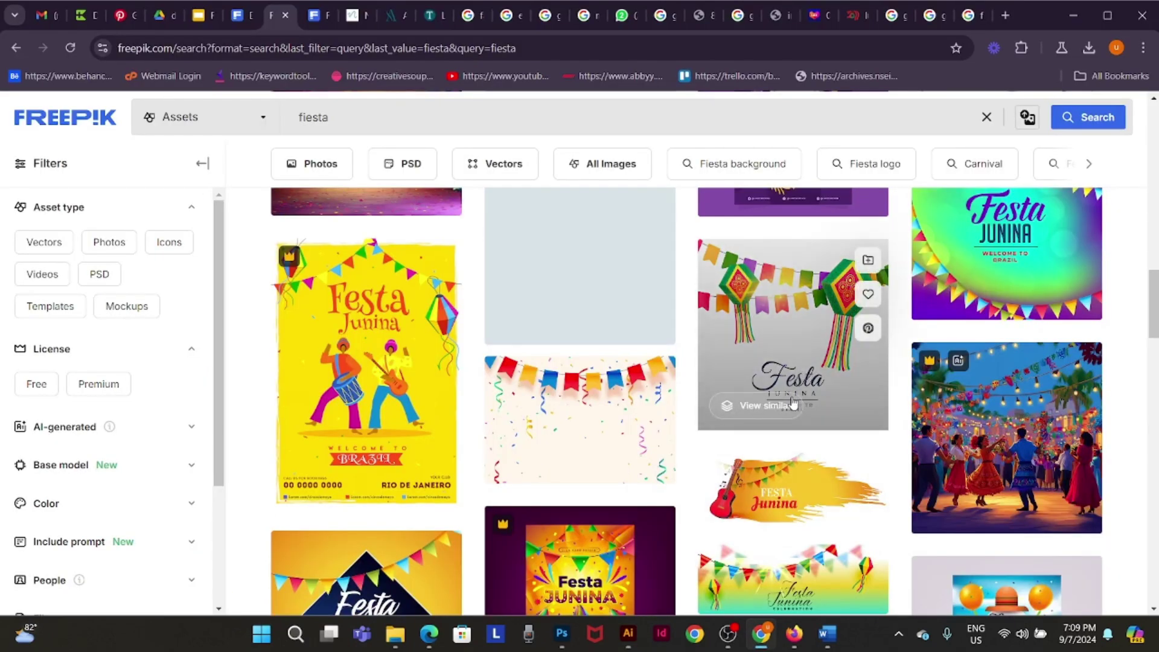
scroll(759, 488, down, 5)
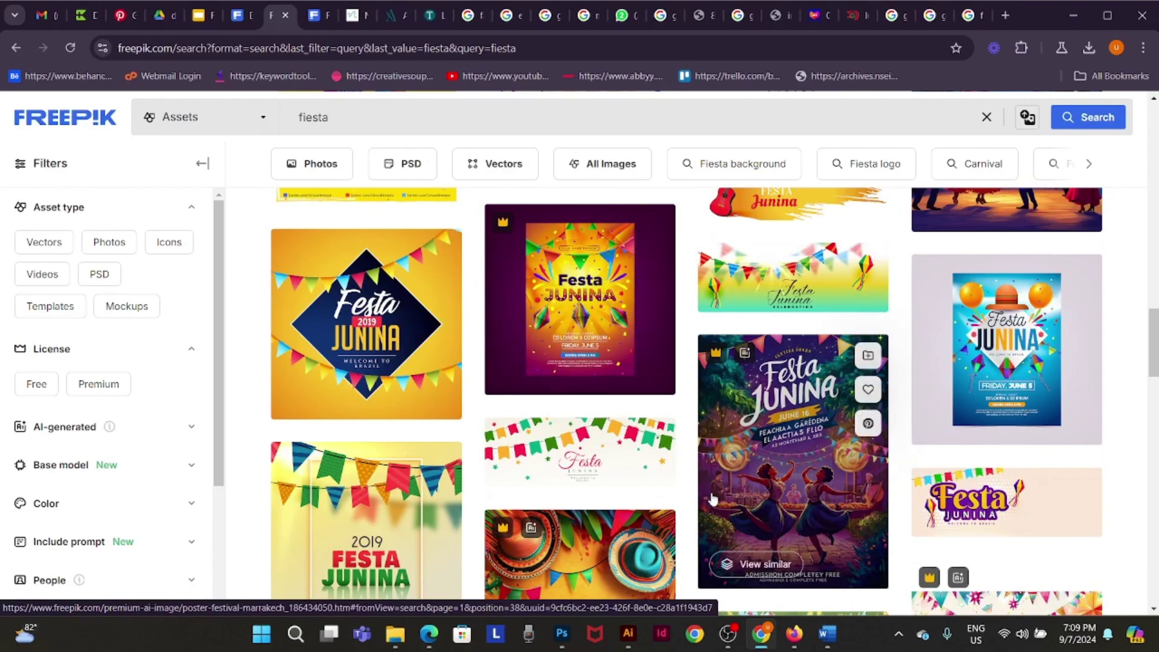
scroll(791, 458, down, 4)
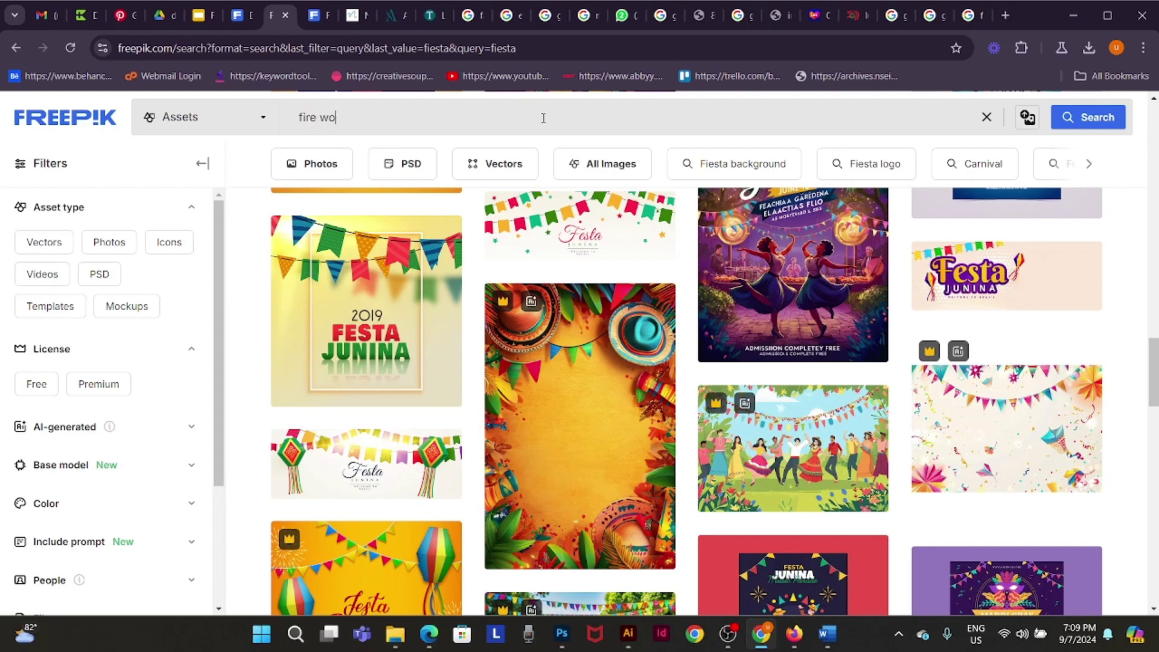
- Search Freepik for "fire works" and look through the results for a suitable graphic
key(Return)
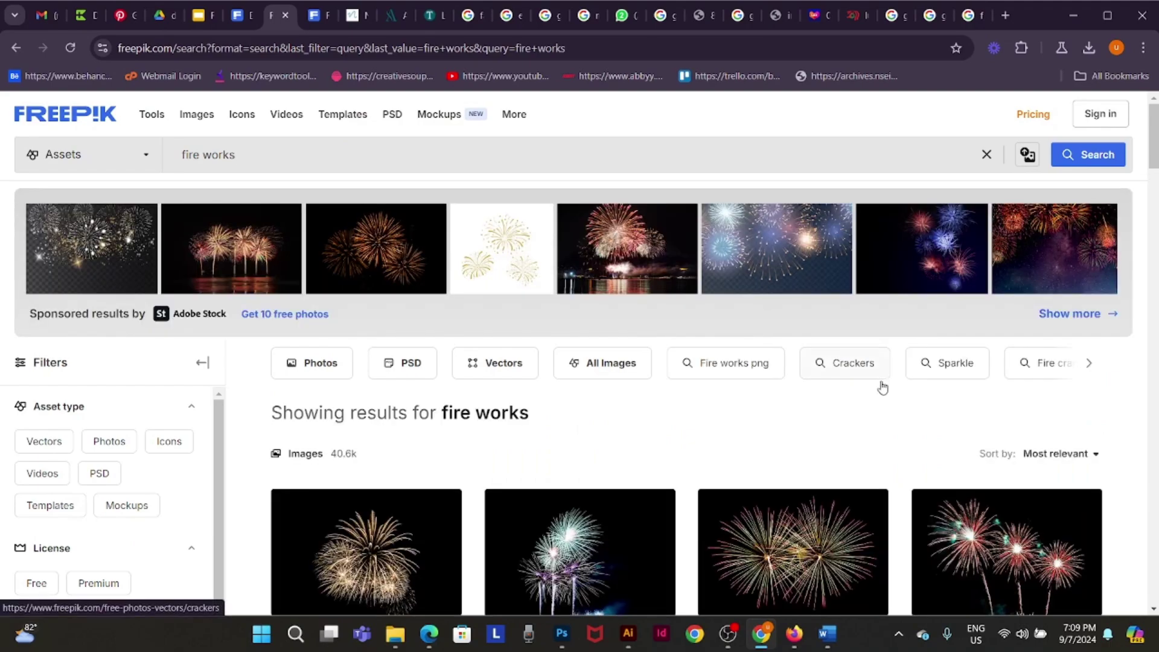
scroll(879, 445, down, 6)
scroll(879, 444, down, 4)
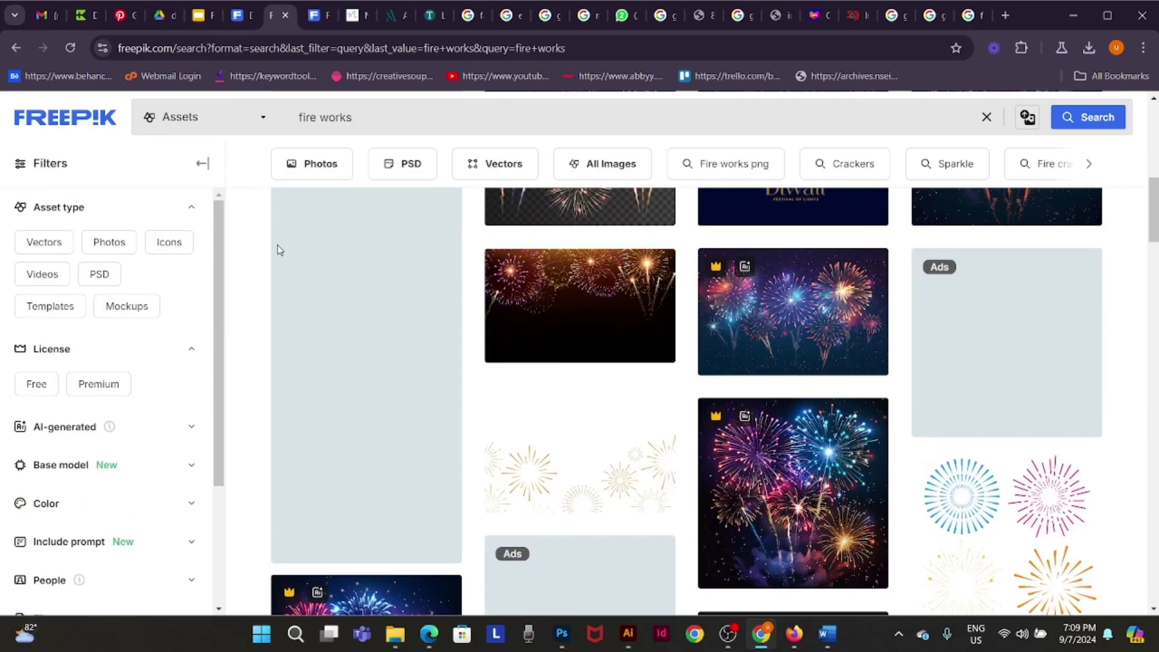
scroll(301, 329, down, 10)
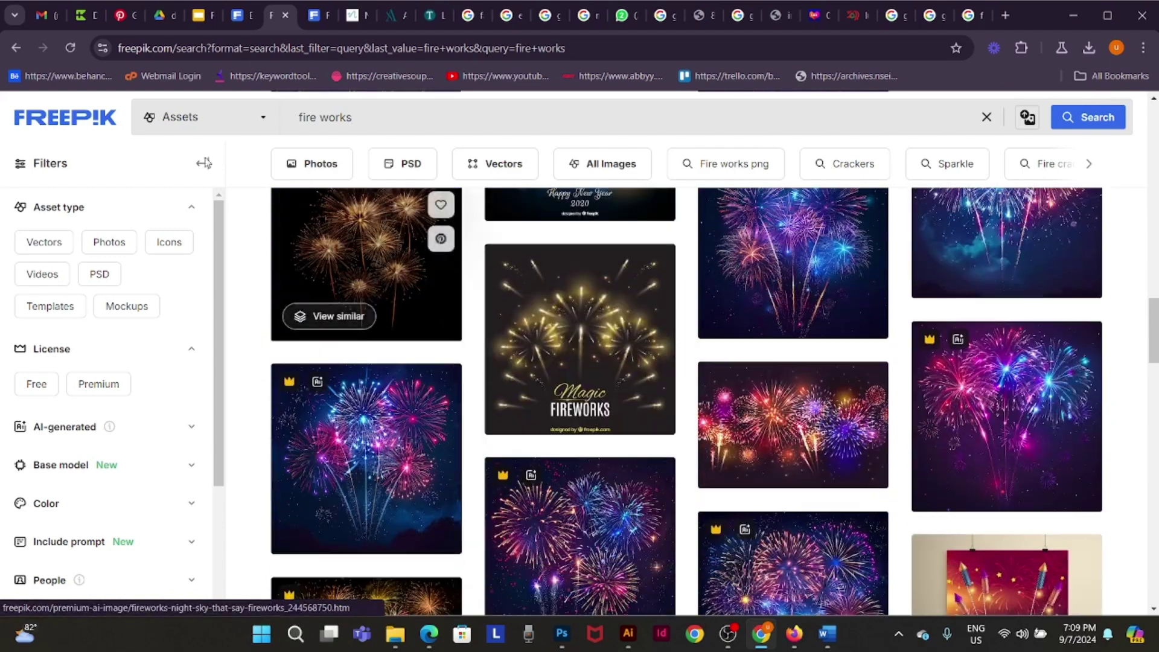
- Return to the fiesta results and download the free "Celebration background for festa junina festival" vector
click(12, 50)
scroll(796, 391, down, 10)
scroll(795, 391, up, 10)
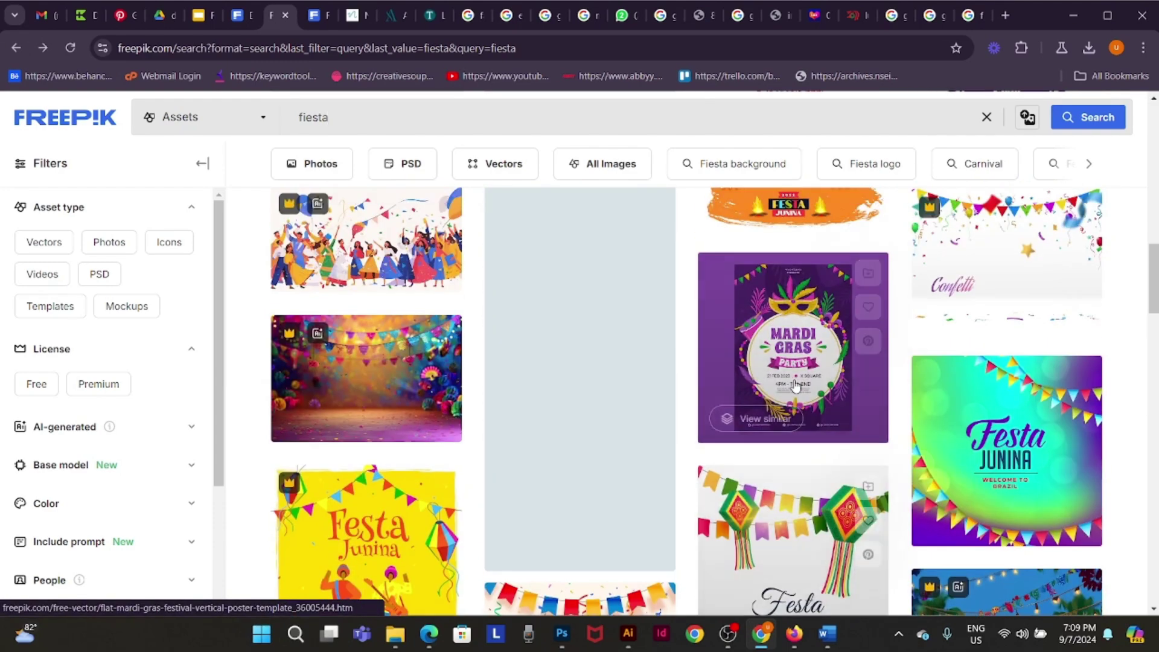
scroll(794, 356, down, 10)
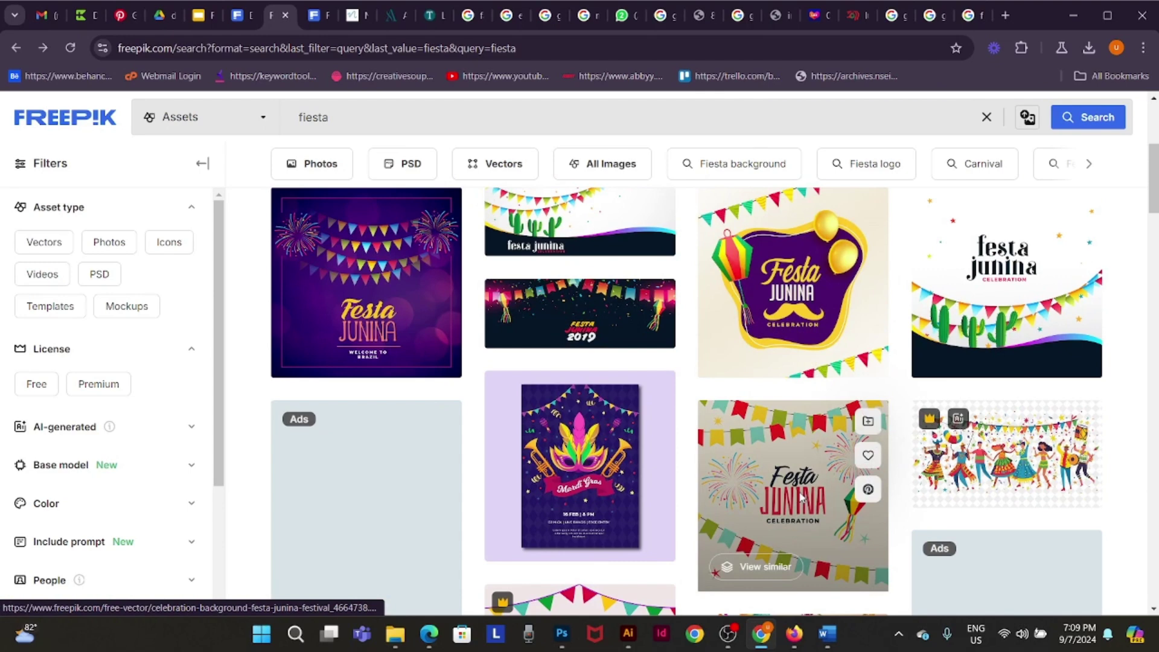
click(801, 497)
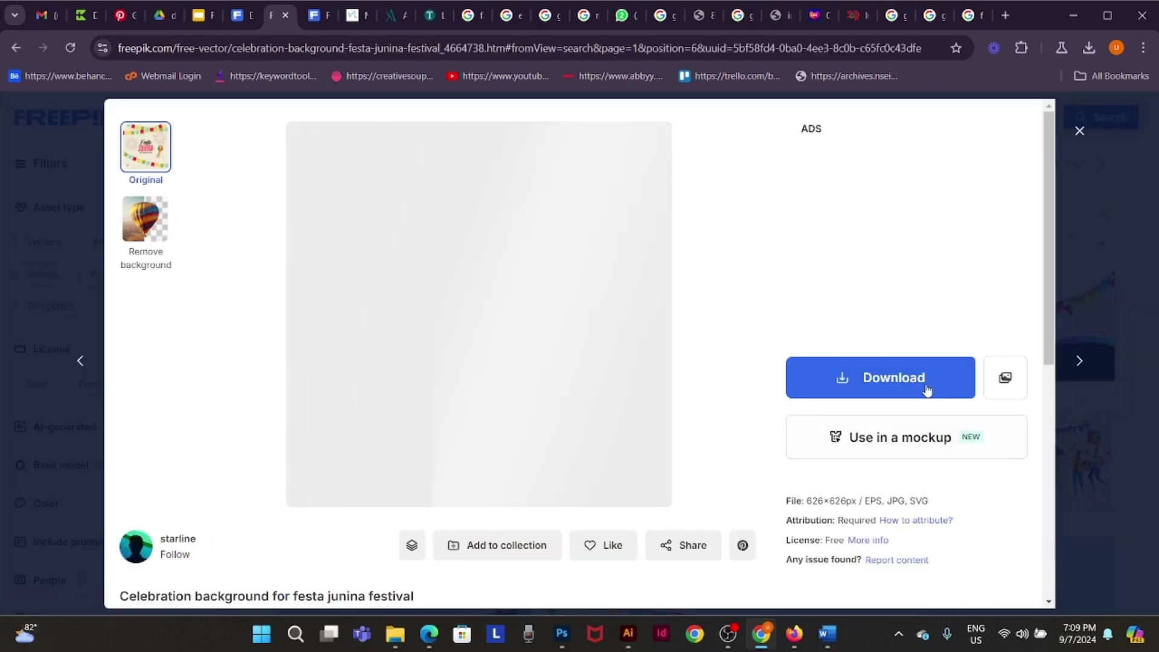
click(928, 391)
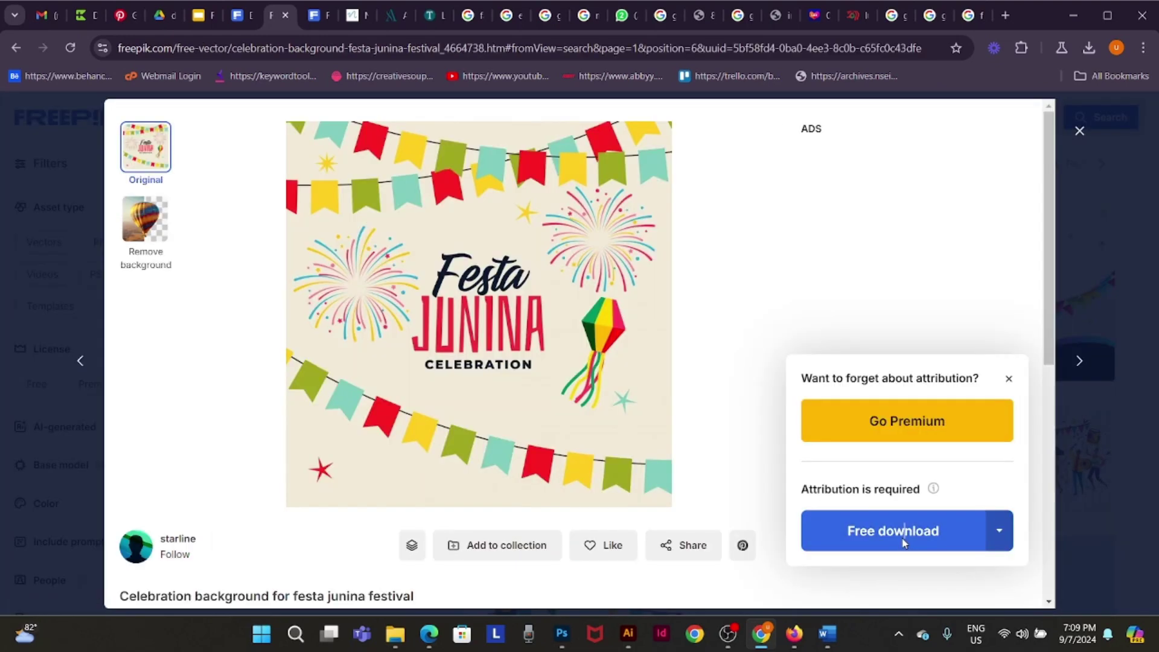
click(903, 543)
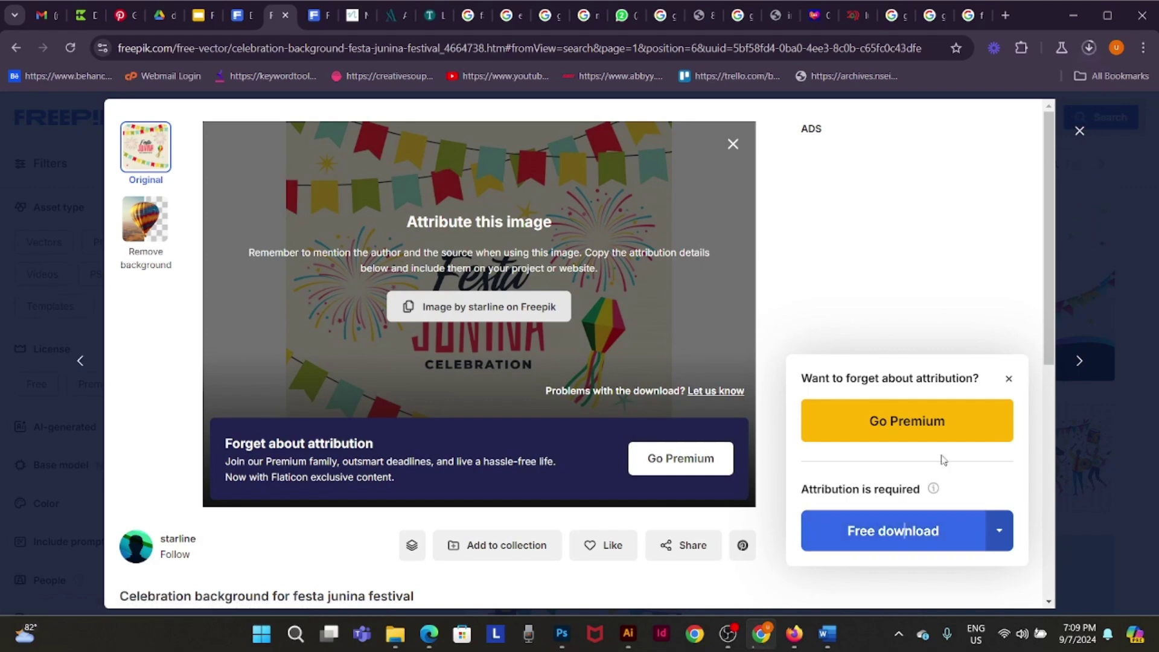
- Extract the downloaded celebration-background-festa-junina-festival archive within Downloads and open the extracted folder
click(1089, 48)
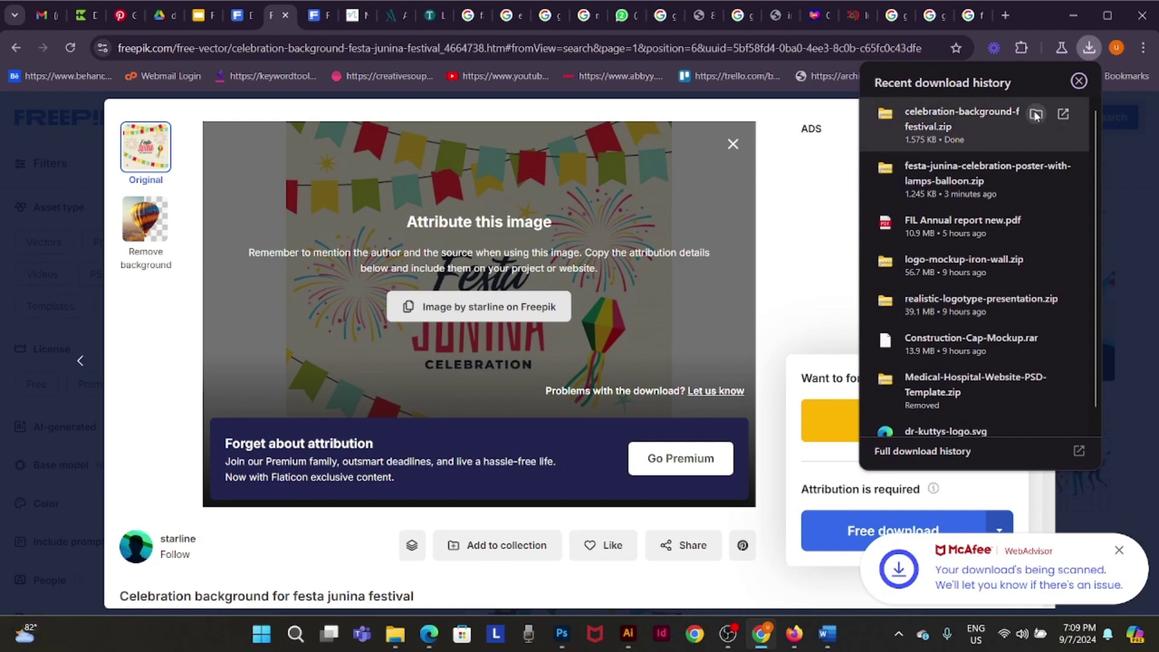
click(1036, 115)
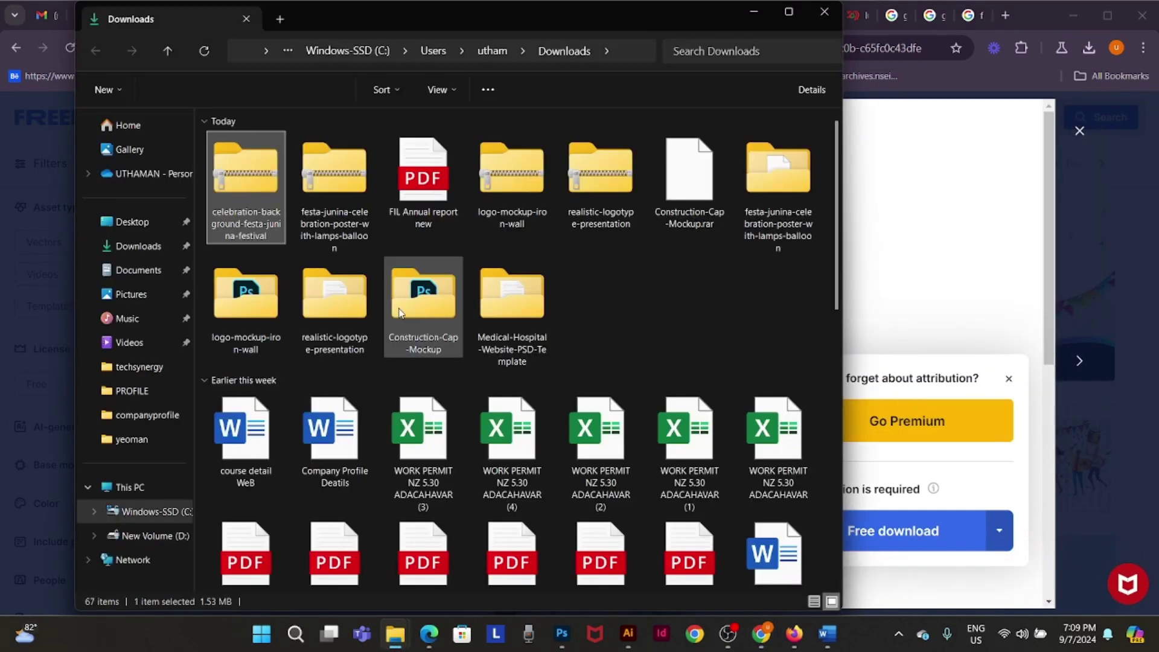
click(627, 280)
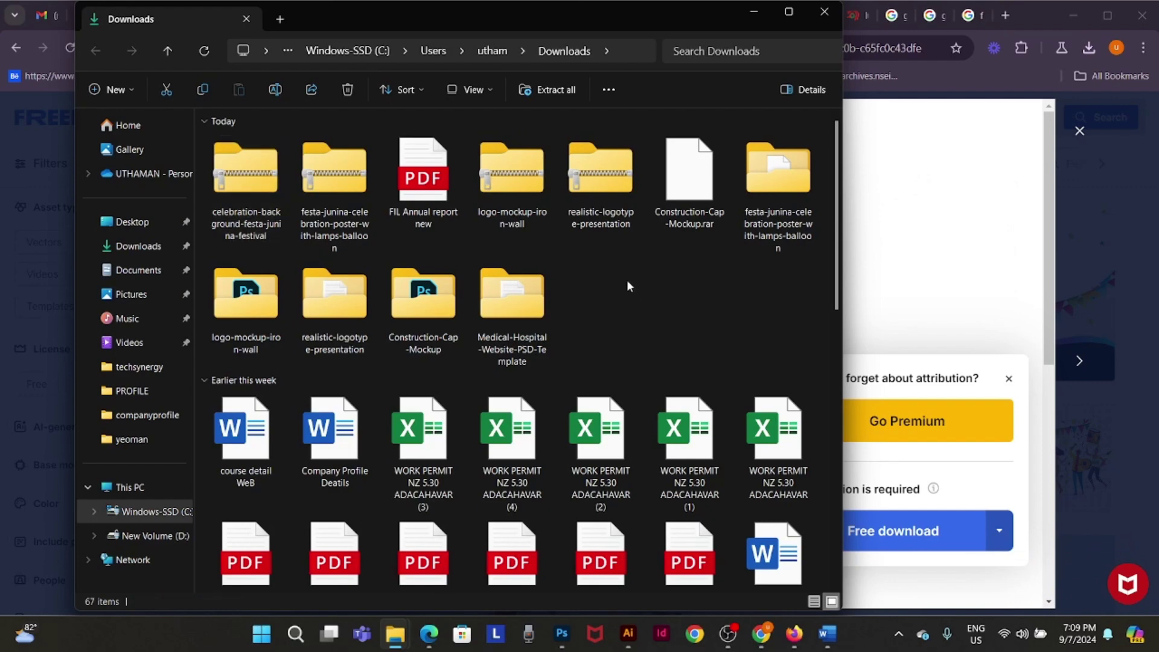
right_click(280, 173)
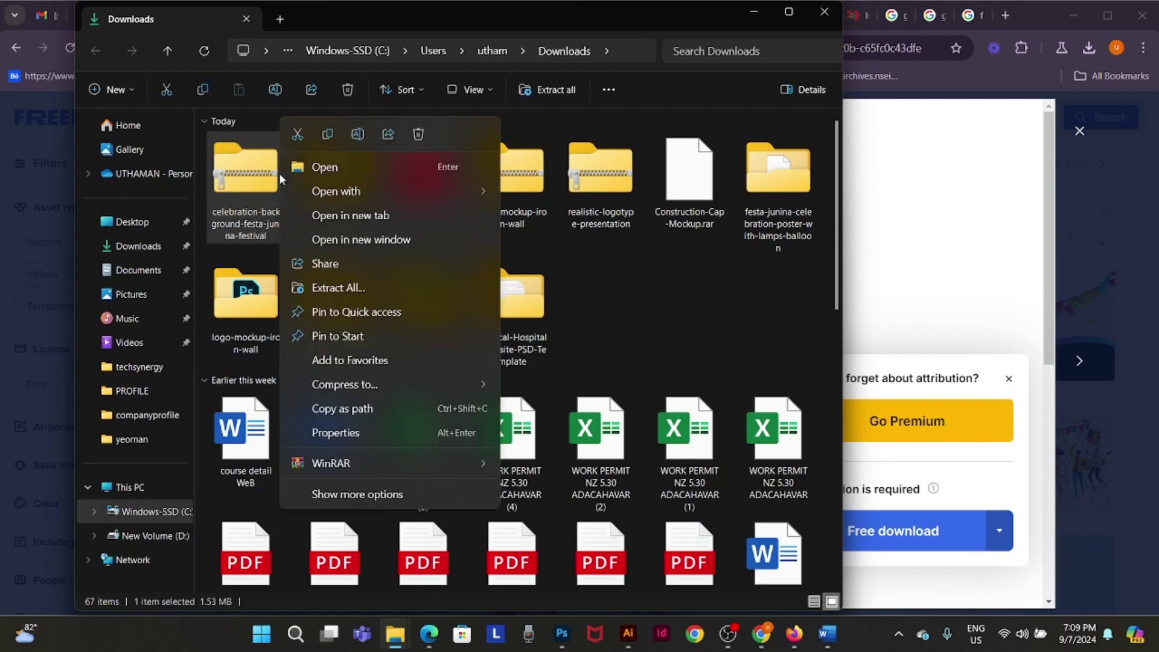
click(395, 287)
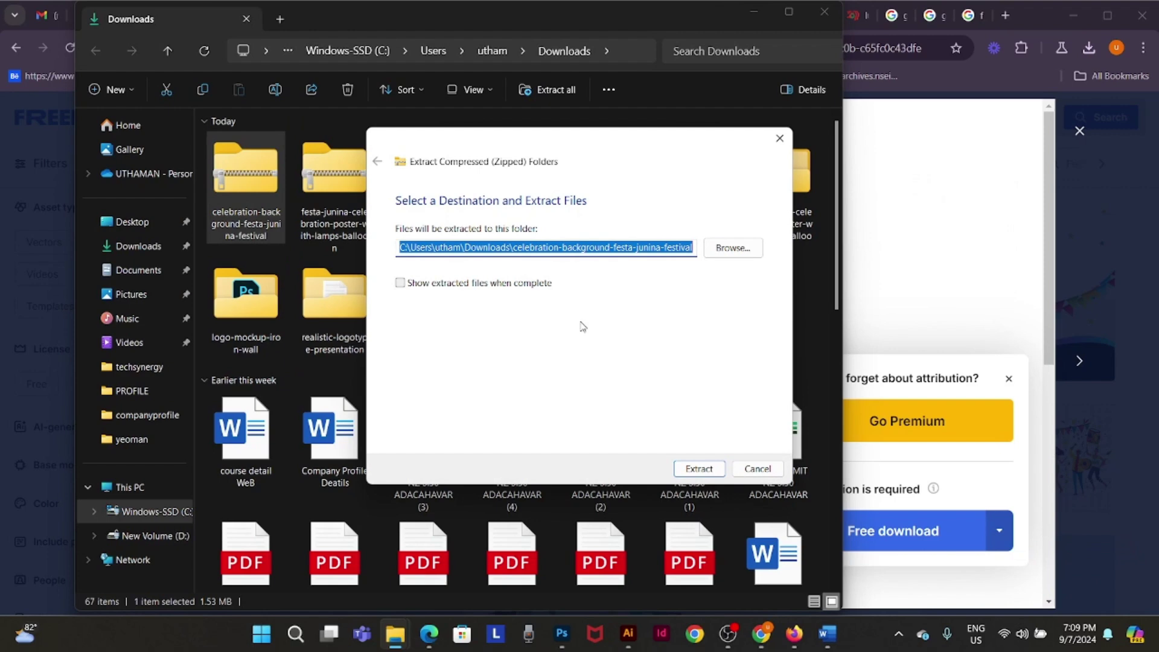
click(713, 473)
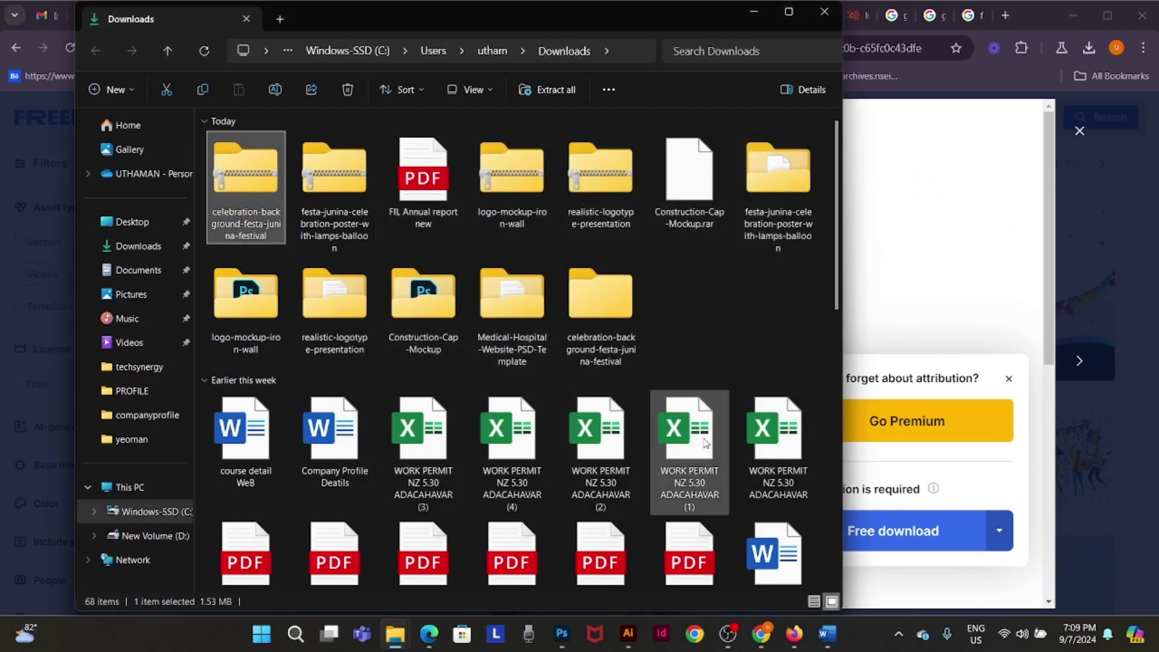
double_click(602, 307)
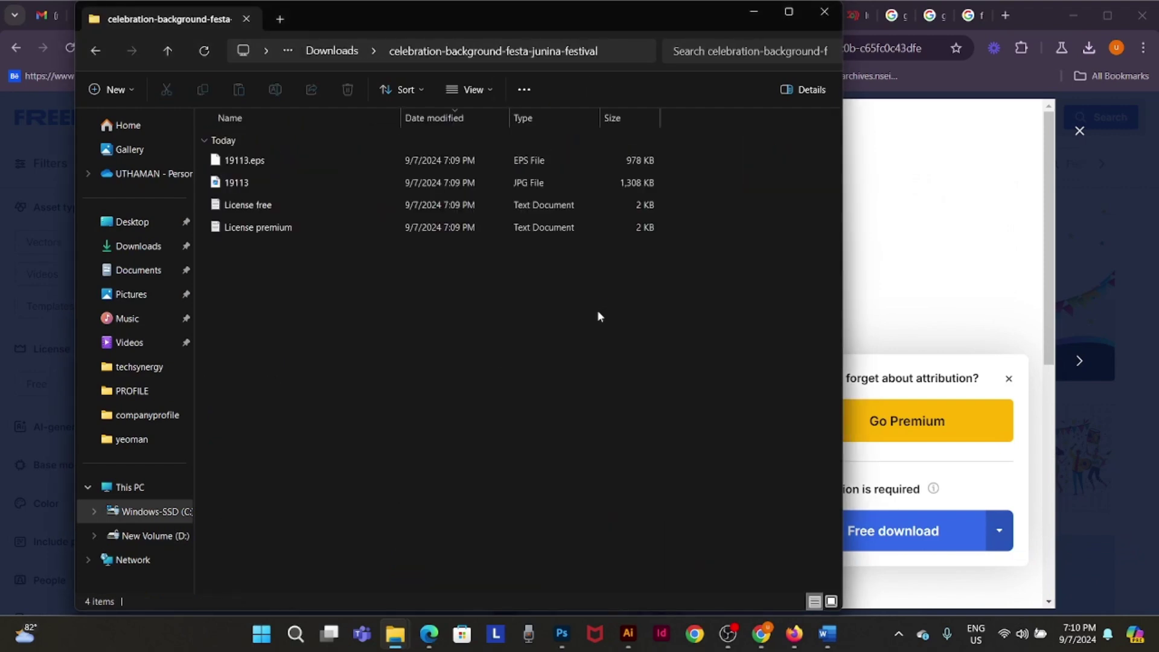
- Open 19113.eps from the celebration-background-festa-junina-festival folder in Illustrator
click(327, 159)
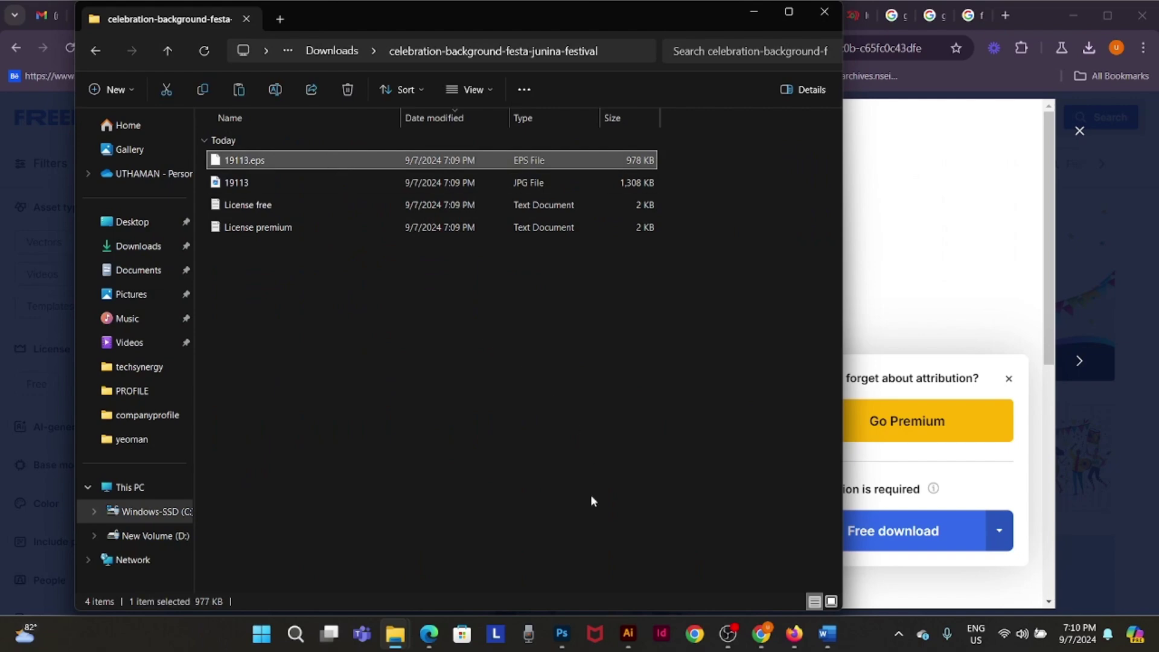
click(623, 628)
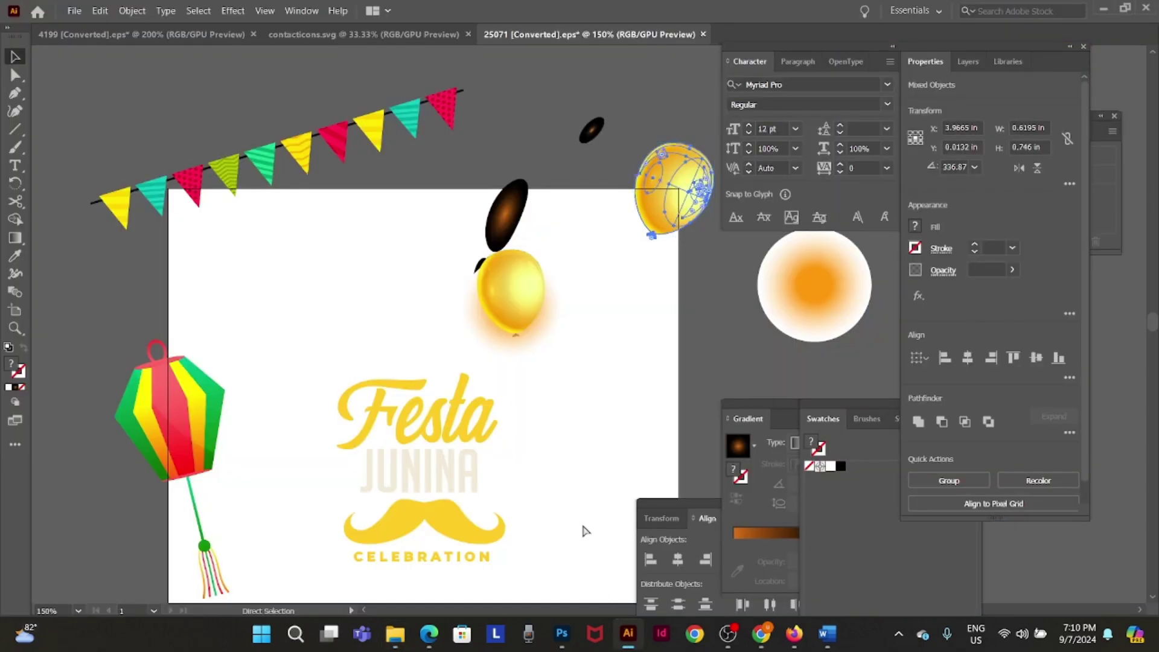
key(ctrl+o)
text("C:\Users\utham\Downloads\celebration-background-festa-junina-festival\19113.eps")
key(Return)
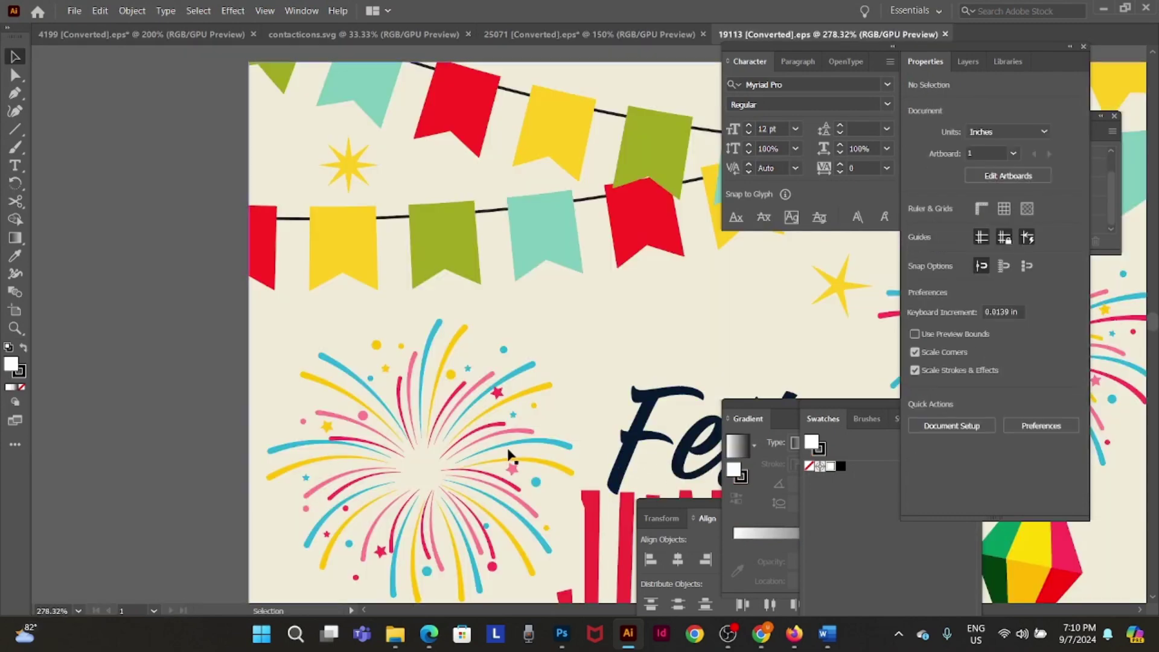
- Break apart the Festa Junina artwork, move the firework burst beside the title off the cream background and copy it
key(ctrl+minus)
key(ctrl+minus)
drag(510, 453, 69, 363)
key(v)
right_click(205, 302)
click(253, 421)
click(96, 312)
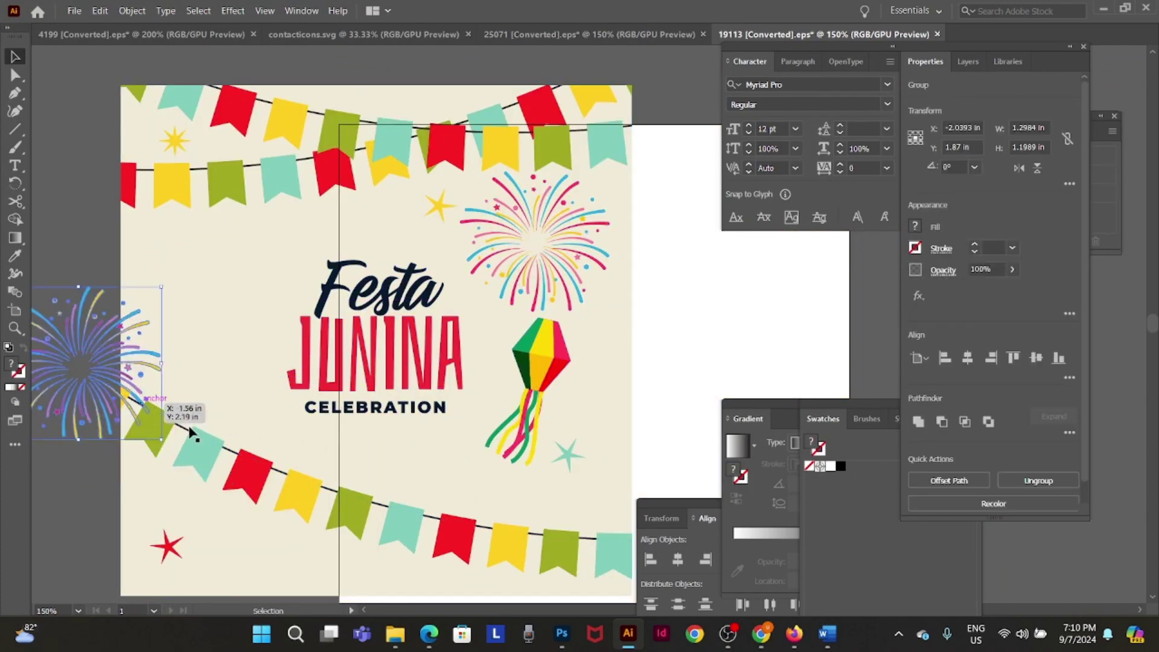
- Paste the firework as pixels into the Photoshop poster, enlarge it to about 216% above the lantern, and duplicate it behind the balloons
key(super+e)
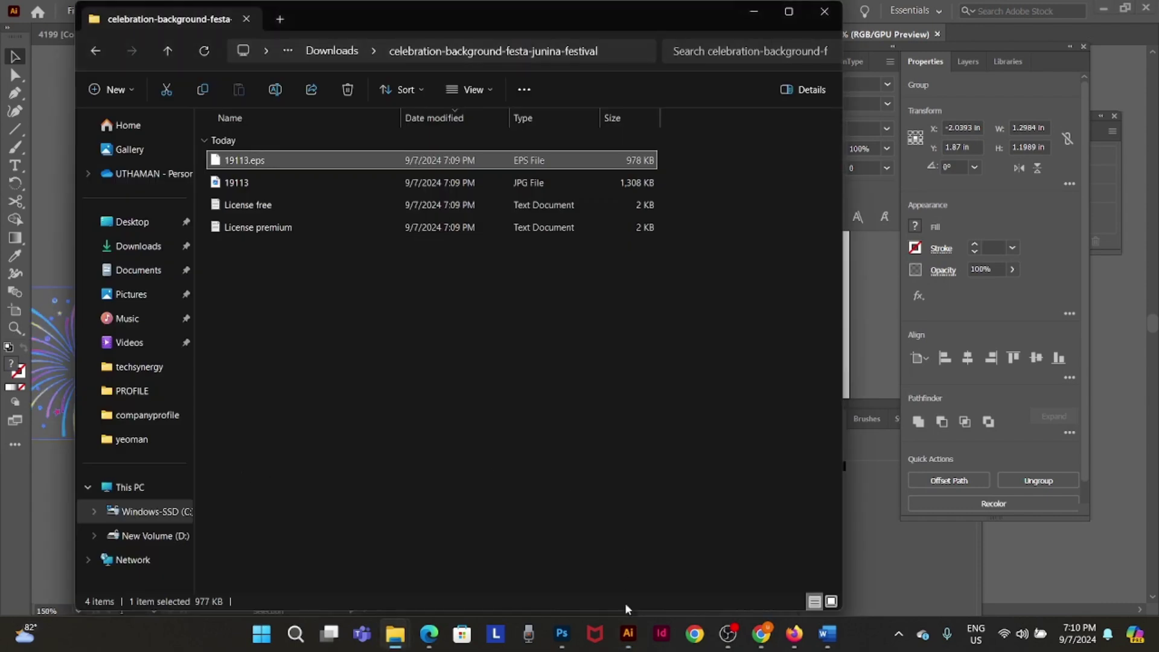
click(561, 633)
key(ctrl+v)
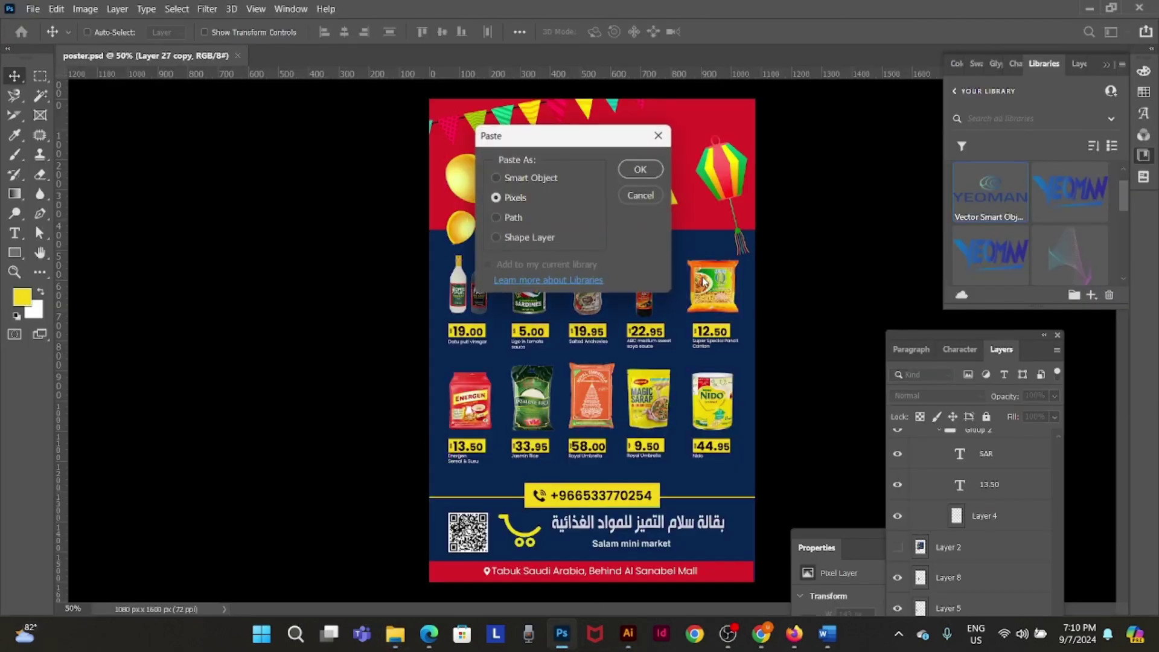
key(Return)
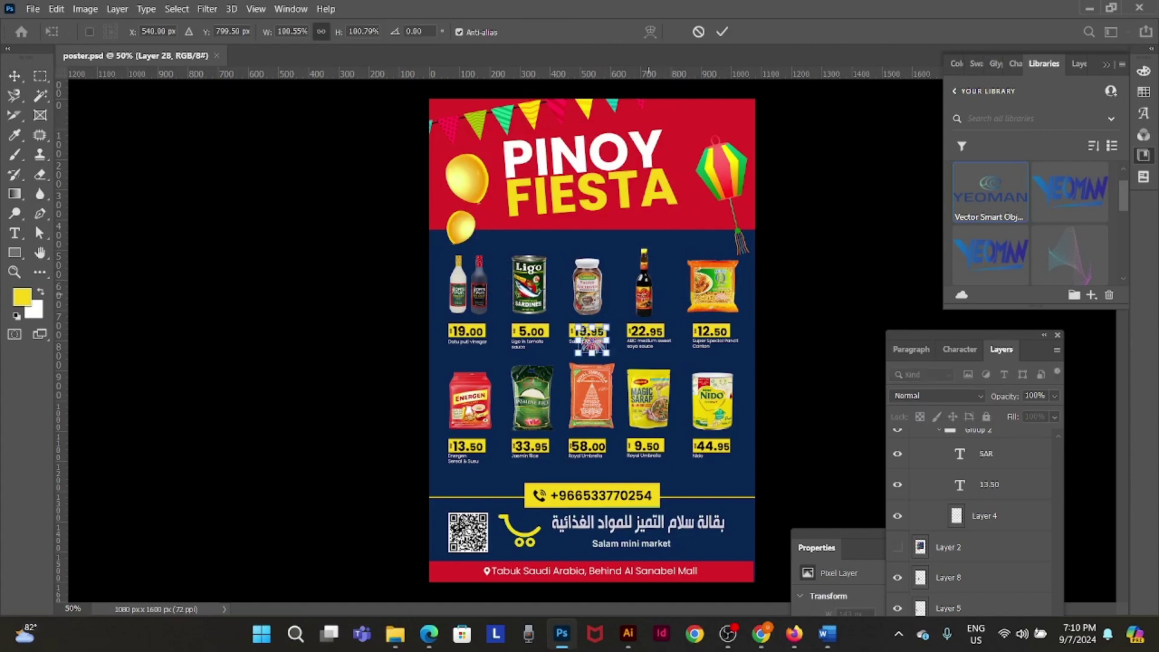
drag(608, 327, 698, 116)
key(Return)
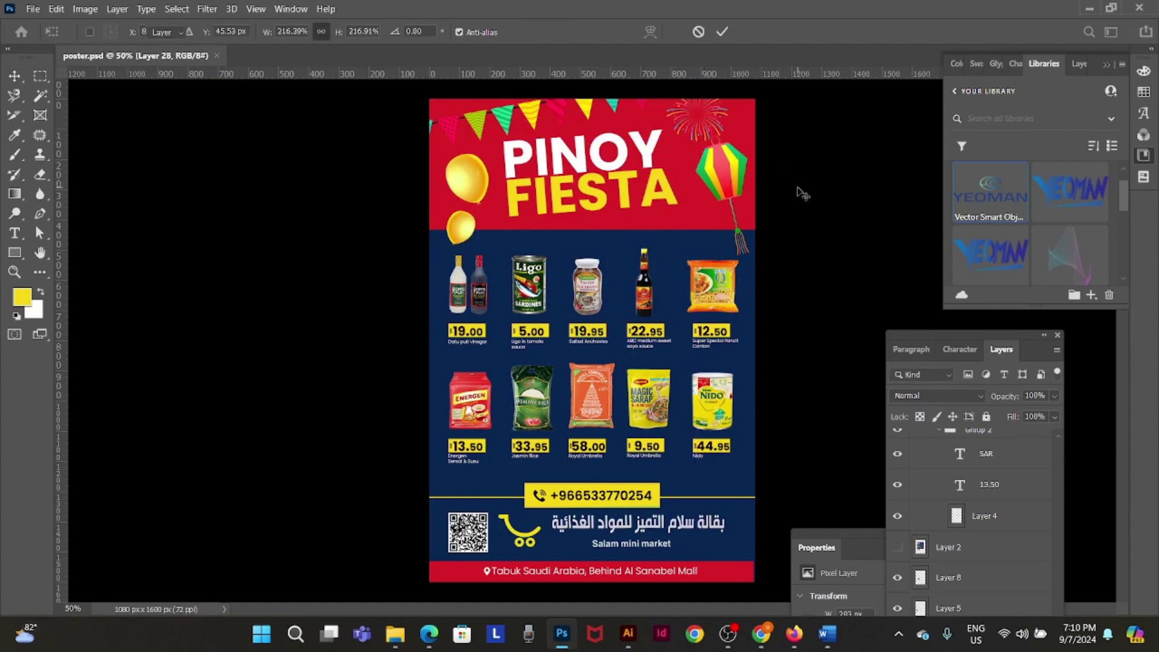
drag(761, 177, 494, 255)
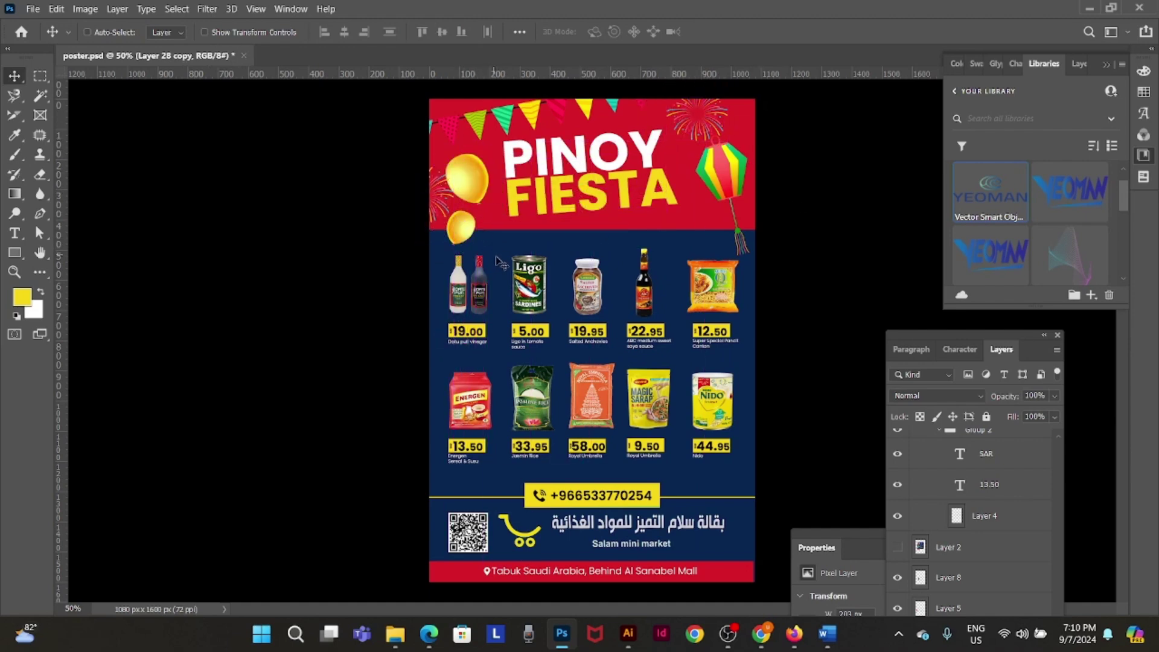
- Switch to the Festa Junina artwork in Illustrator, move the red star off the cream background and copy it
key(alt+Tab)
click(628, 635)
key(alt+Tab)
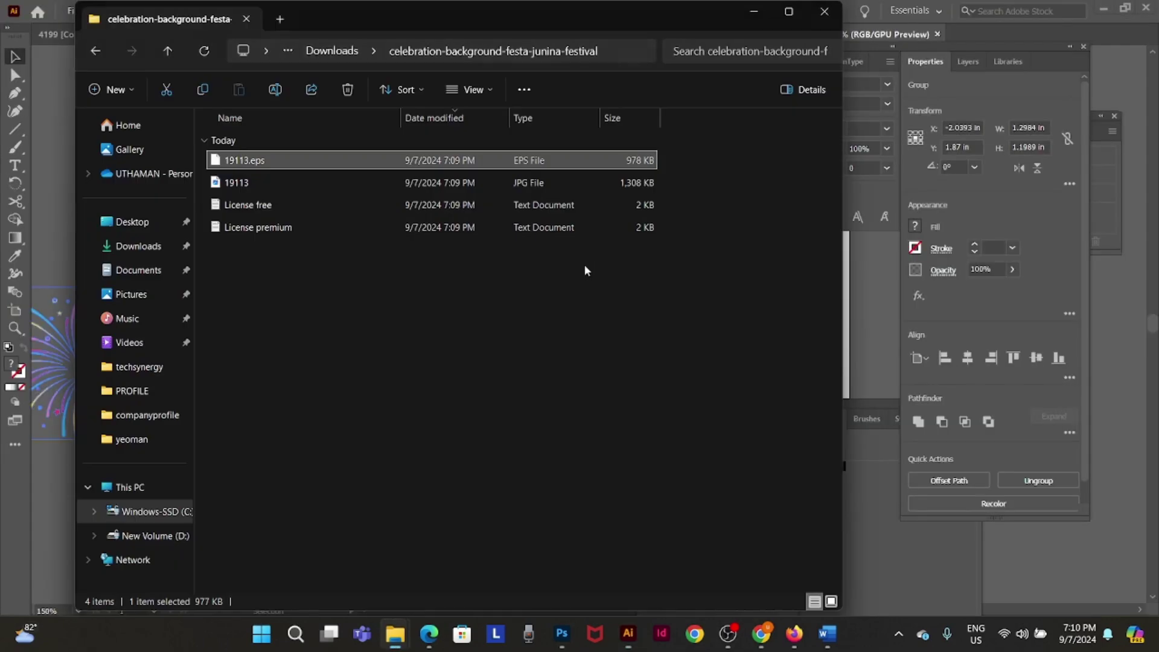
key(alt+Tab)
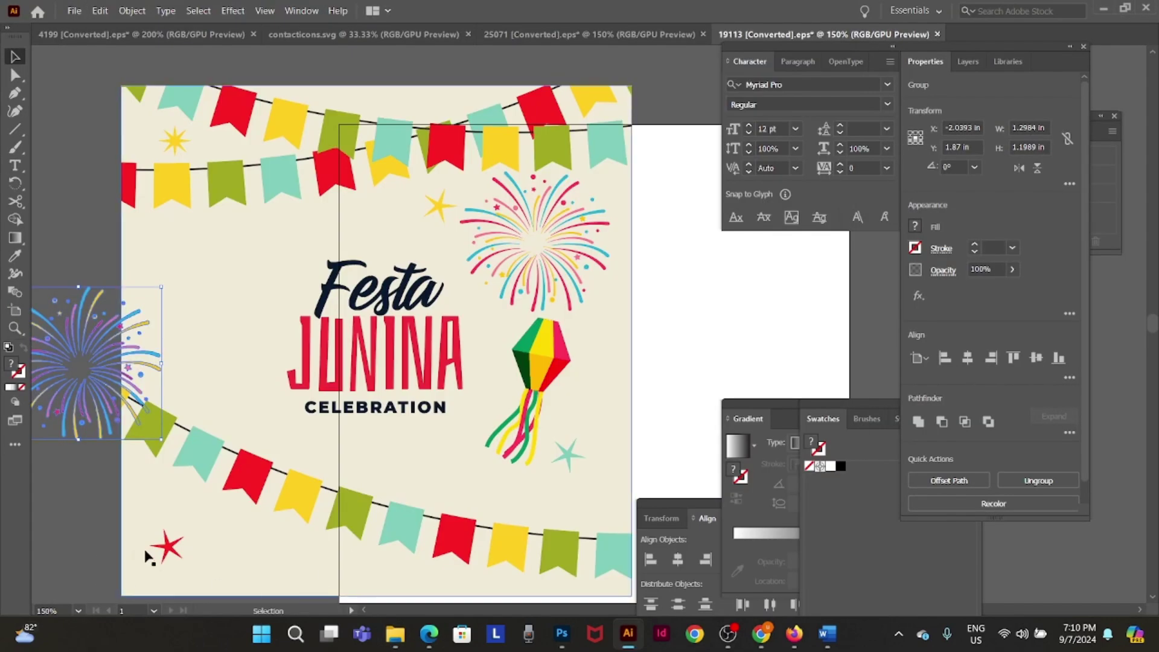
drag(164, 556, 82, 526)
key(alt+Tab)
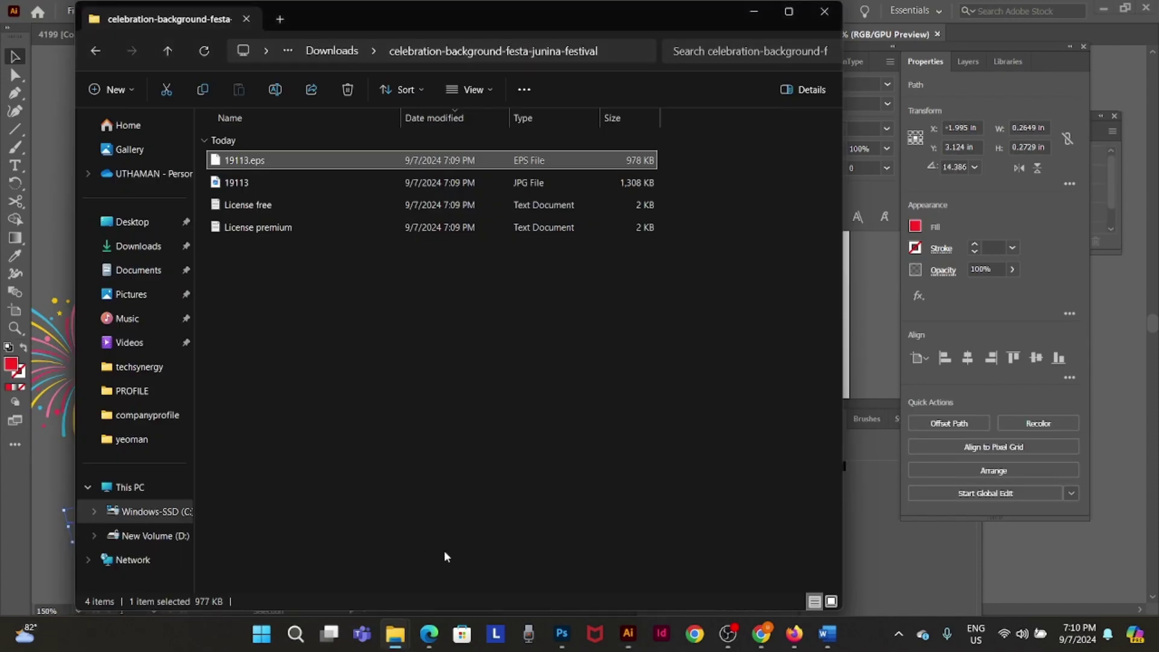
- Try the copied star in the Photoshop poster as pixels, enlarged and placed below the Nido can, and delete it
click(561, 634)
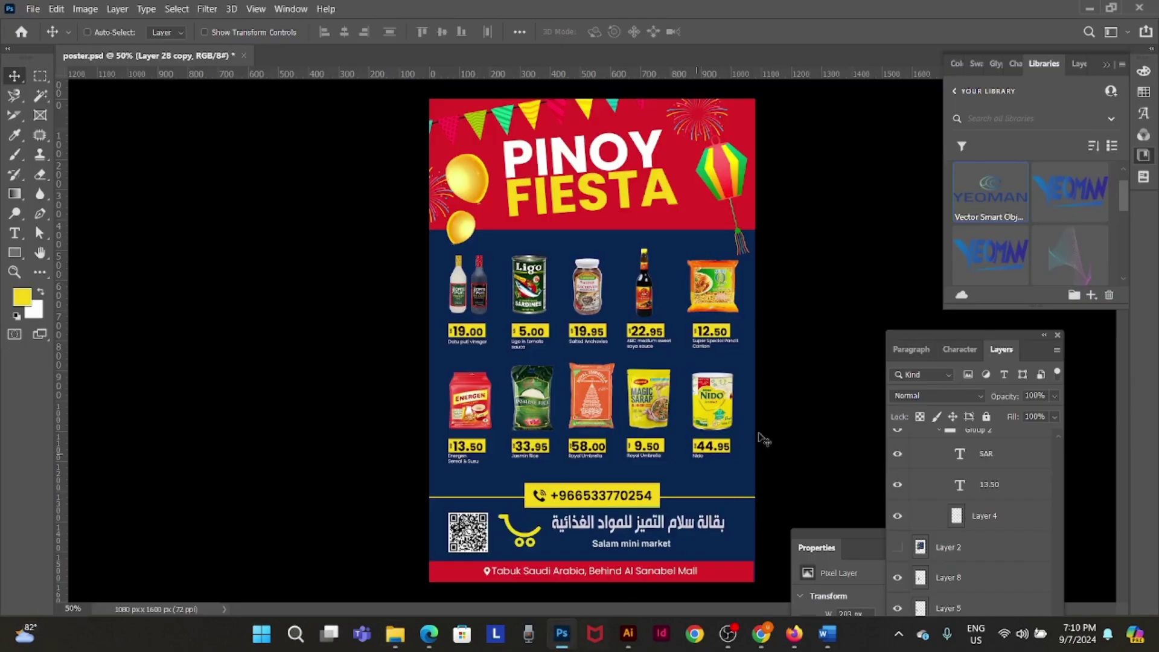
key(ctrl+v)
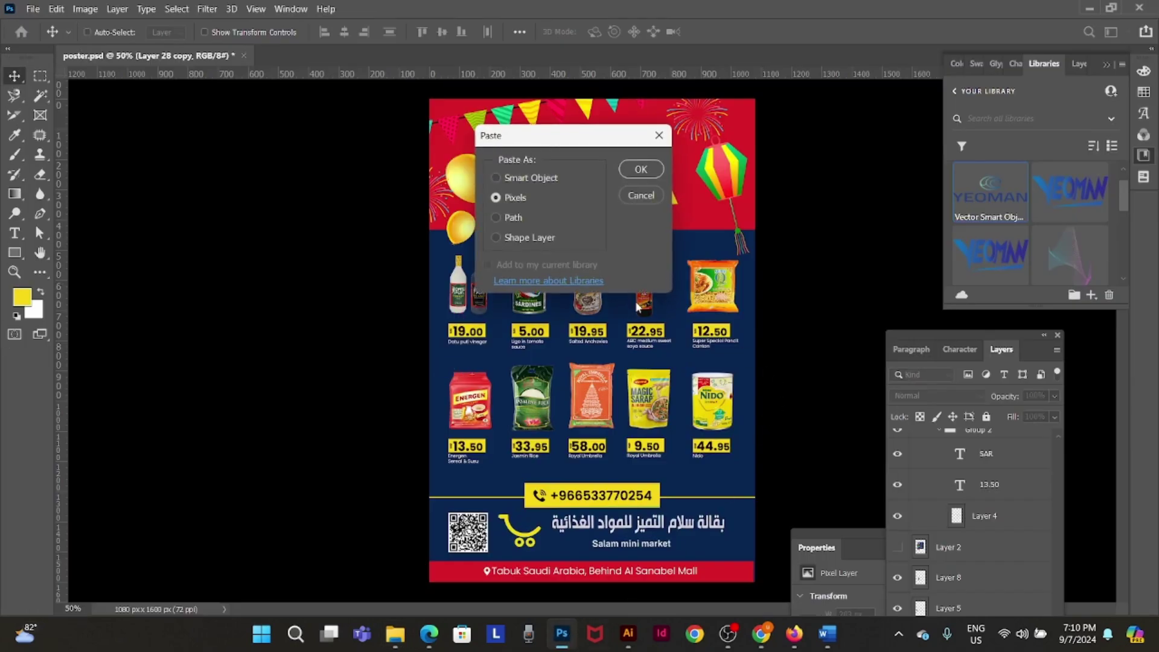
key(Return)
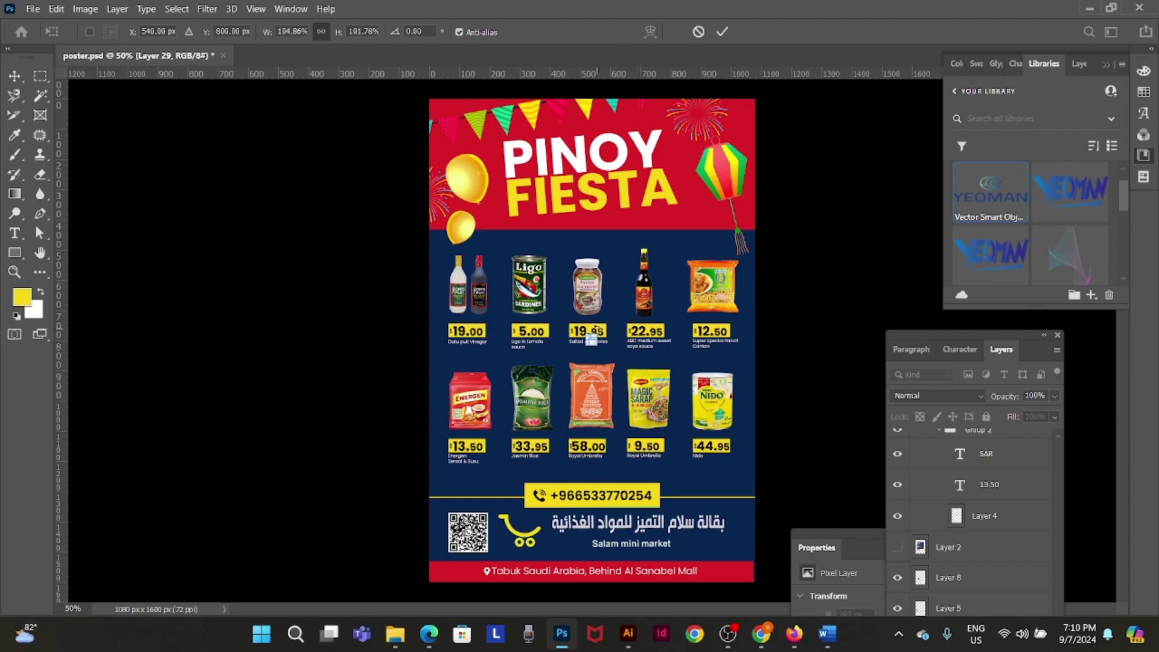
drag(599, 336, 650, 286)
key(Return)
drag(654, 333, 749, 497)
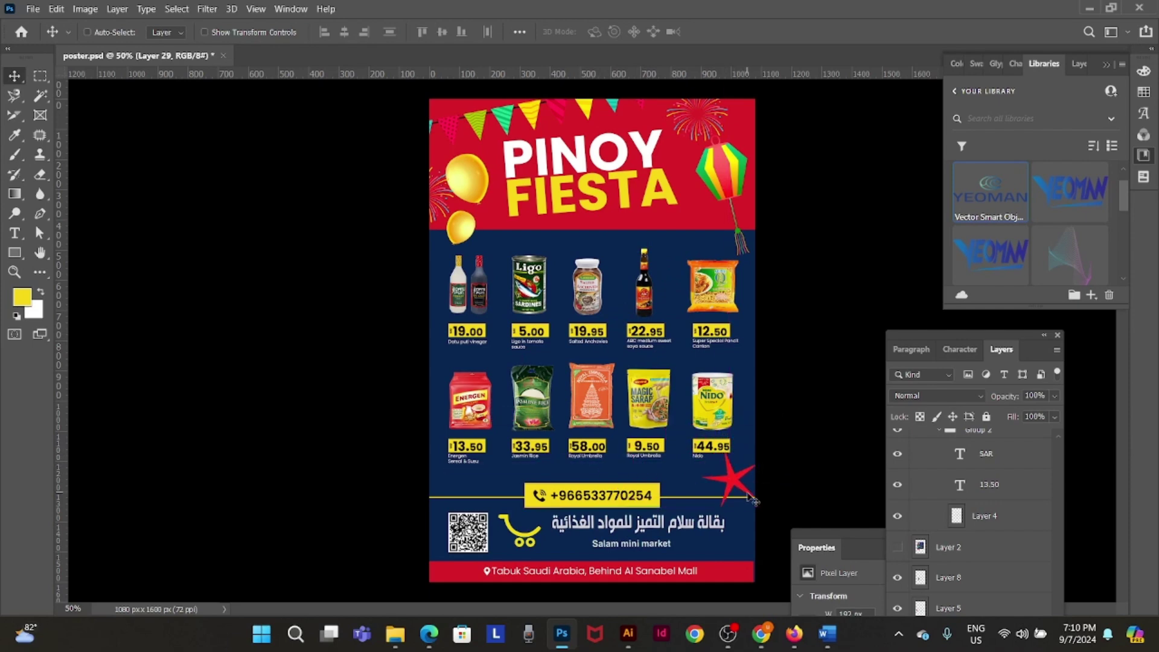
key(Delete)
- Try the star as a greatly enlarged shape layer at 20% opacity behind the lower products, and delete it
key(ctrl+v)
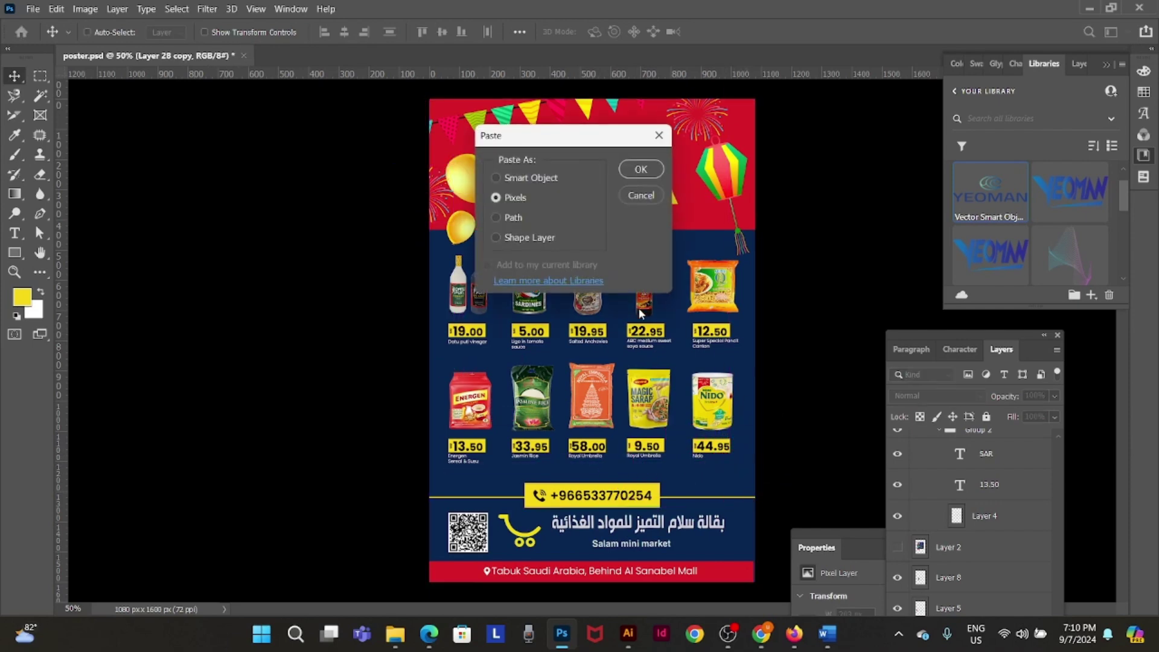
click(627, 171)
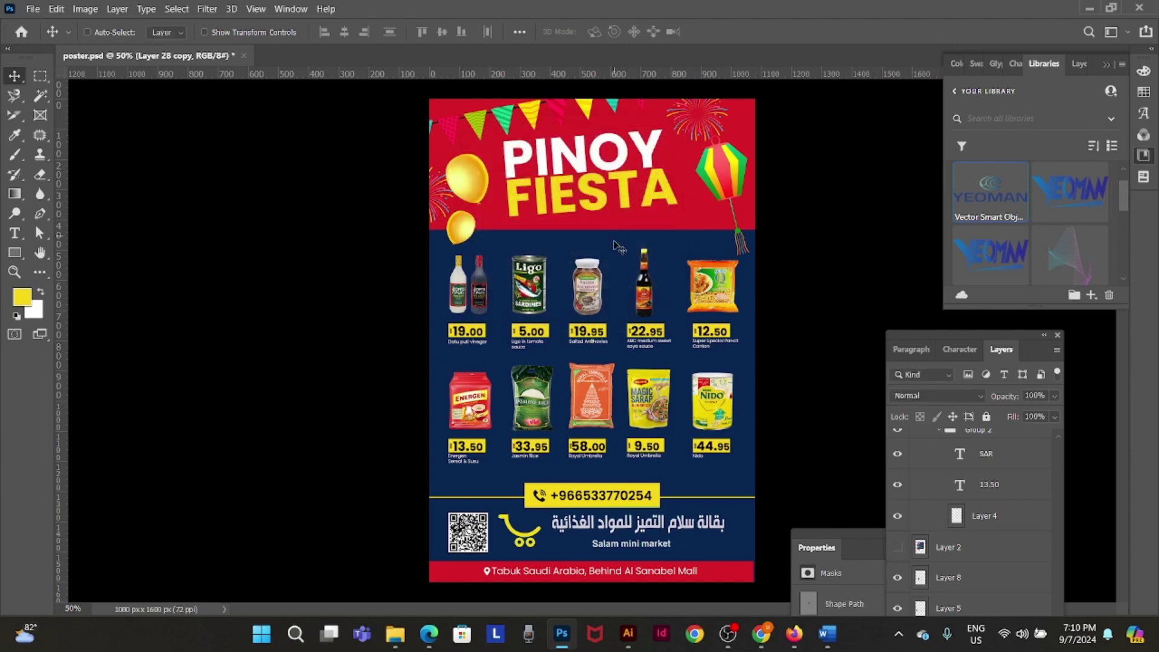
key(ctrl+t)
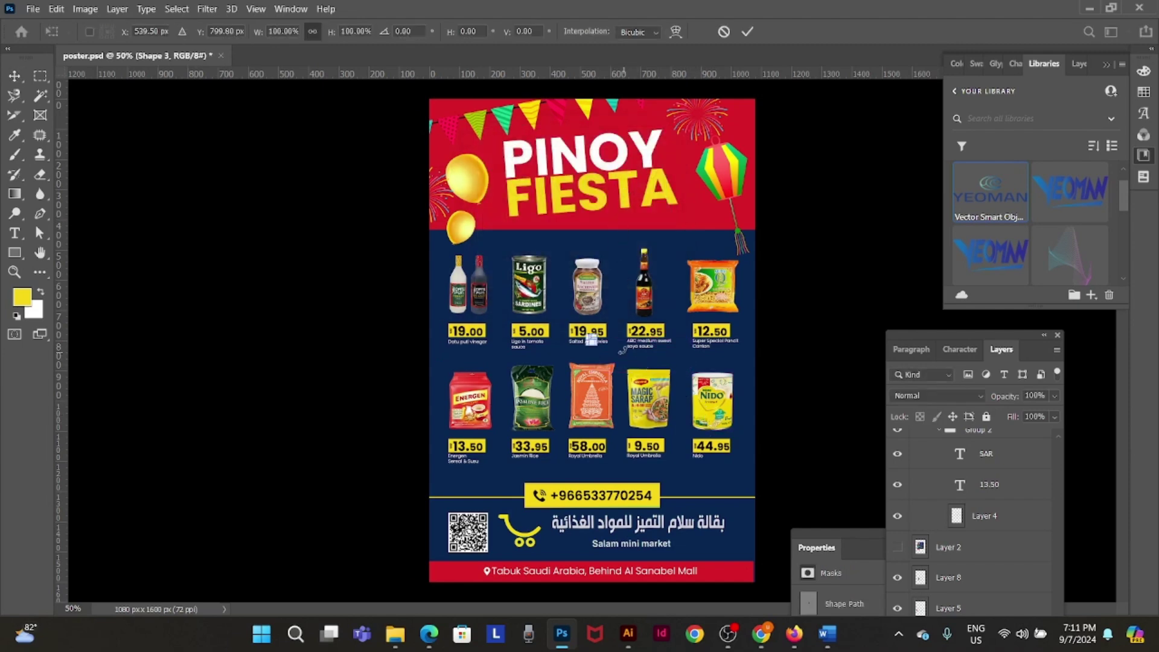
drag(591, 340, 736, 199)
key(Return)
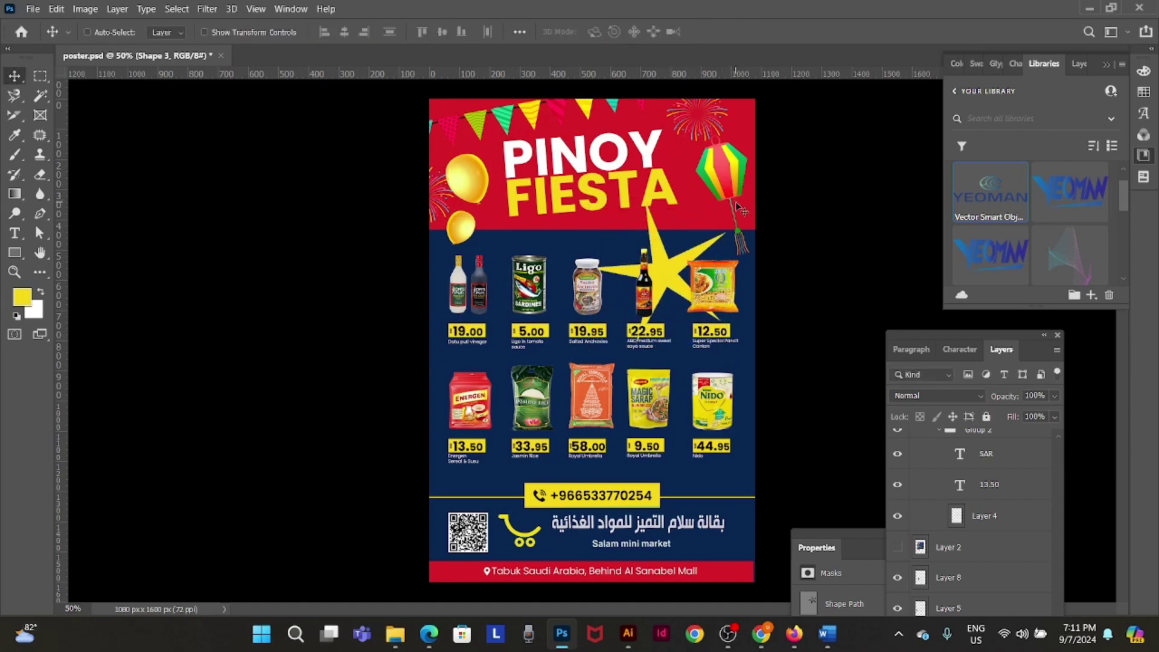
key(2)
drag(688, 269, 731, 467)
key(ctrl+t)
key(Return)
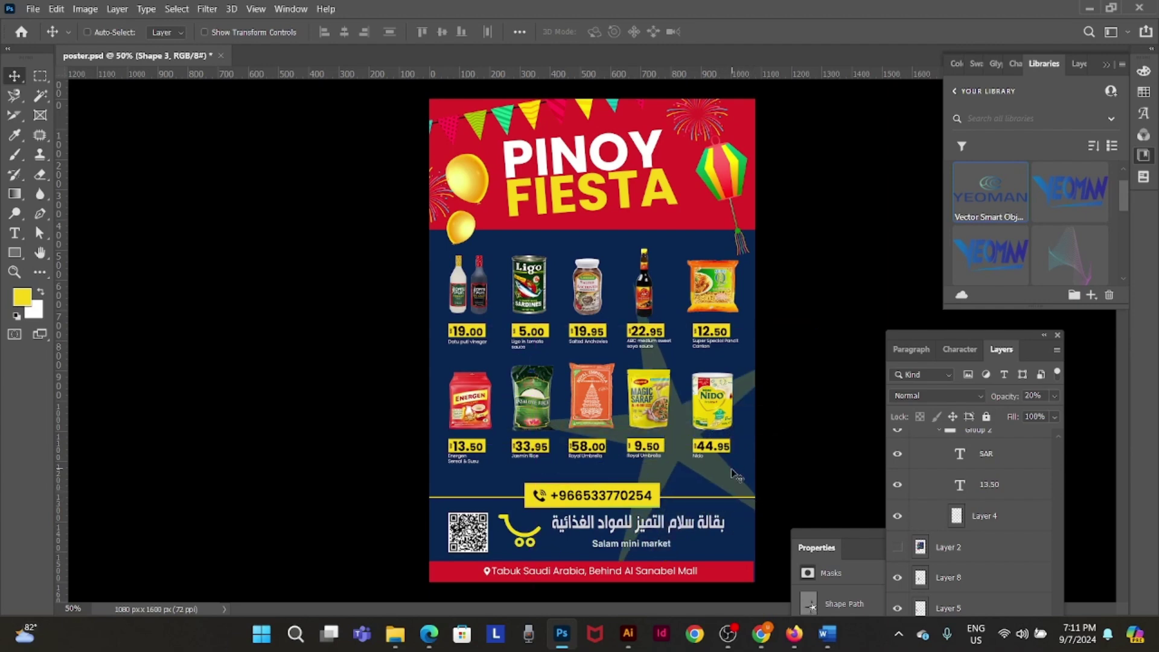
key(Delete)
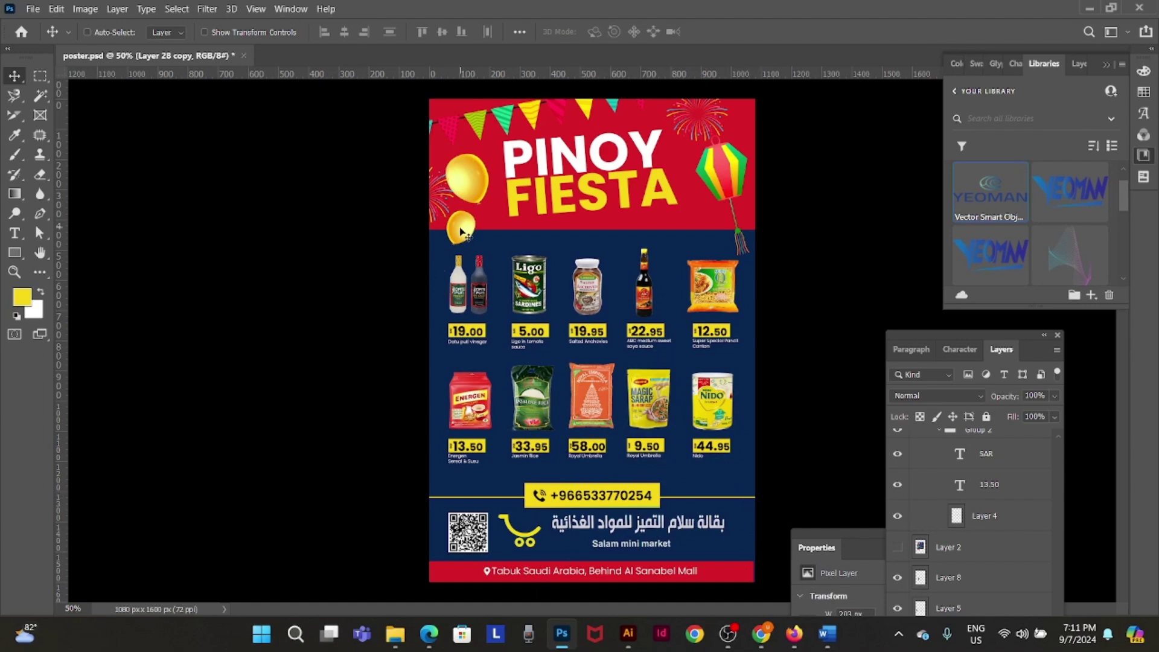
- Duplicate the firework above the lantern twice, placing one copy on the edge beside the Nido can and one beside the Energen pack
right_click(701, 122)
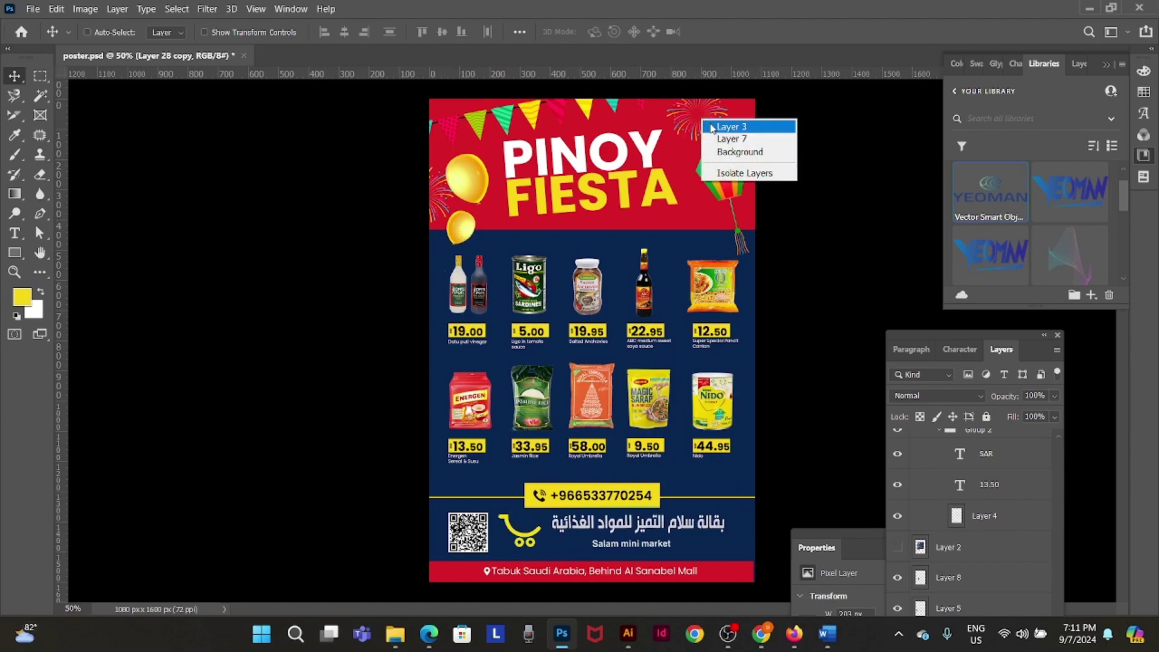
click(721, 125)
scroll(718, 118, up, 5)
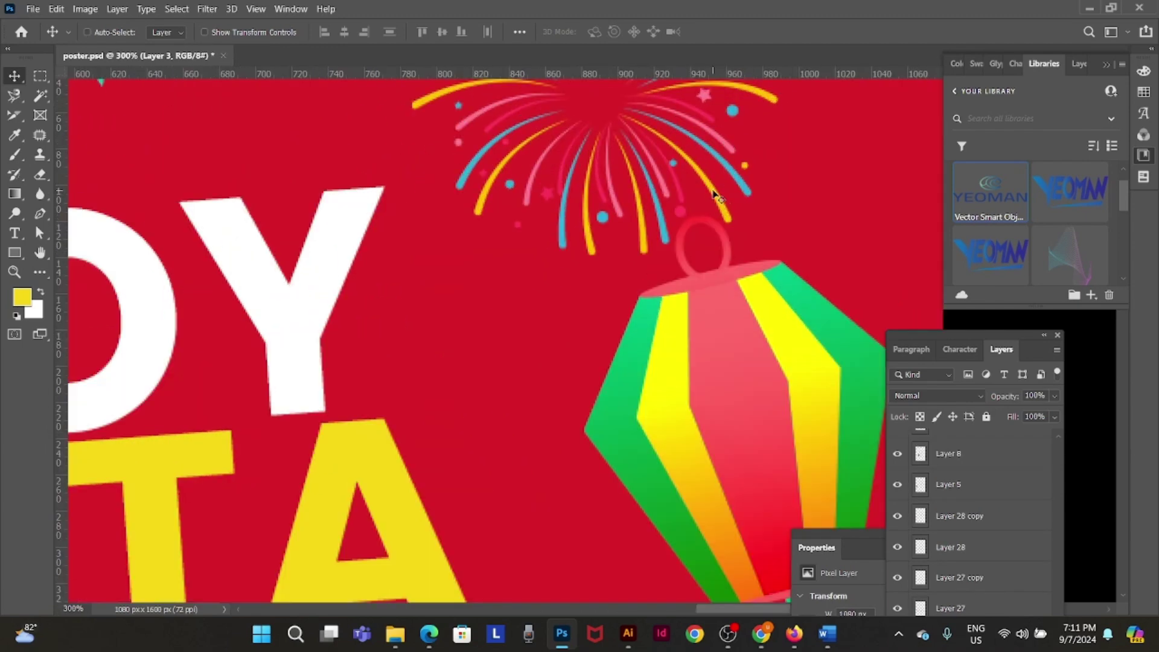
right_click(716, 194)
click(724, 201)
scroll(724, 193, down, 2)
scroll(724, 193, down, 3)
drag(724, 193, 789, 554)
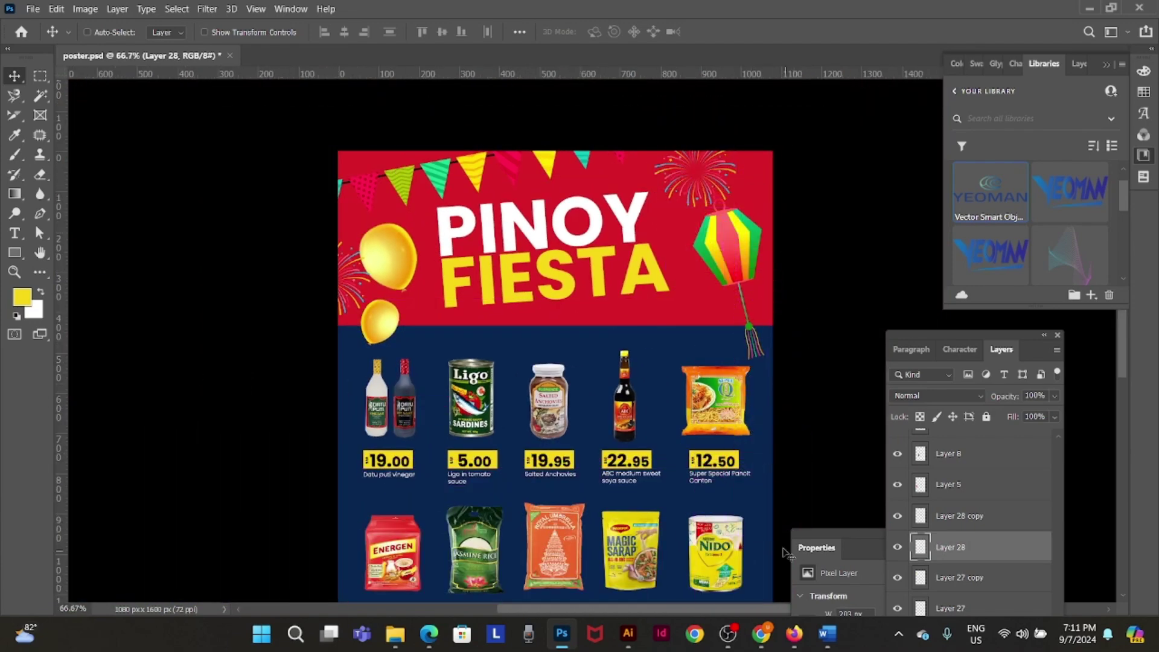
drag(780, 473, 740, 369)
drag(687, 127, 315, 403)
mouse_move(425, 447)
mouse_down()
mouse_move(399, 499)
mouse_move(414, 466)
mouse_up()
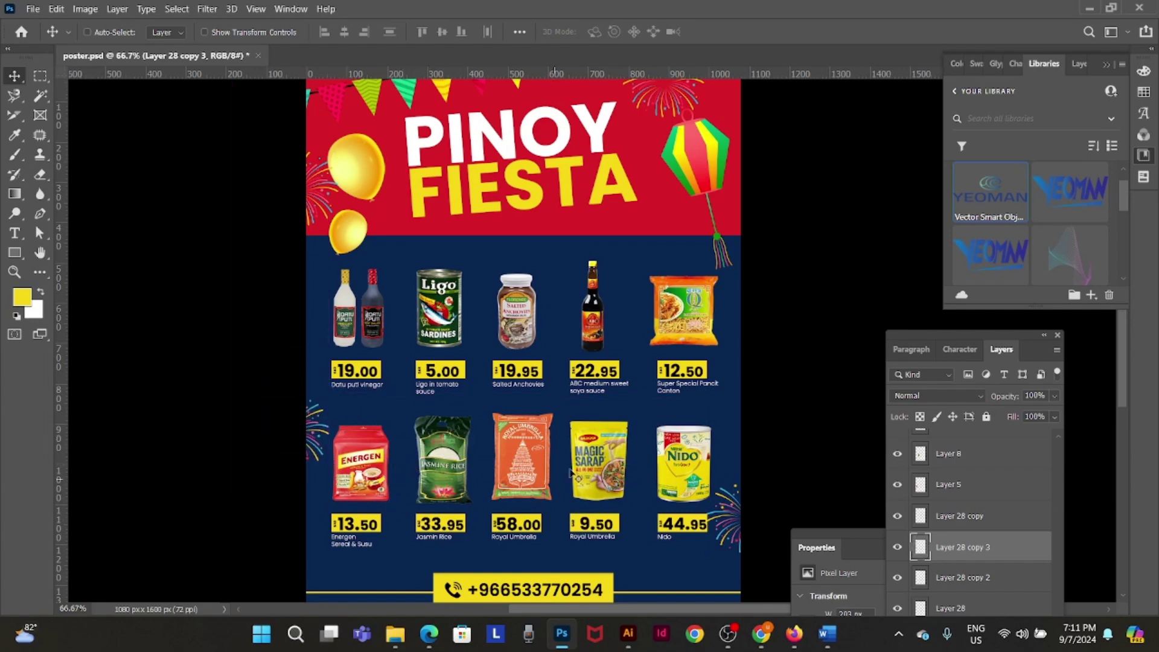
- Select the navy background layer behind the products and add a new empty layer above it
right_click(631, 273)
click(653, 286)
key(ctrl+shift+n)
key(Return)
key(ctrl+minus)
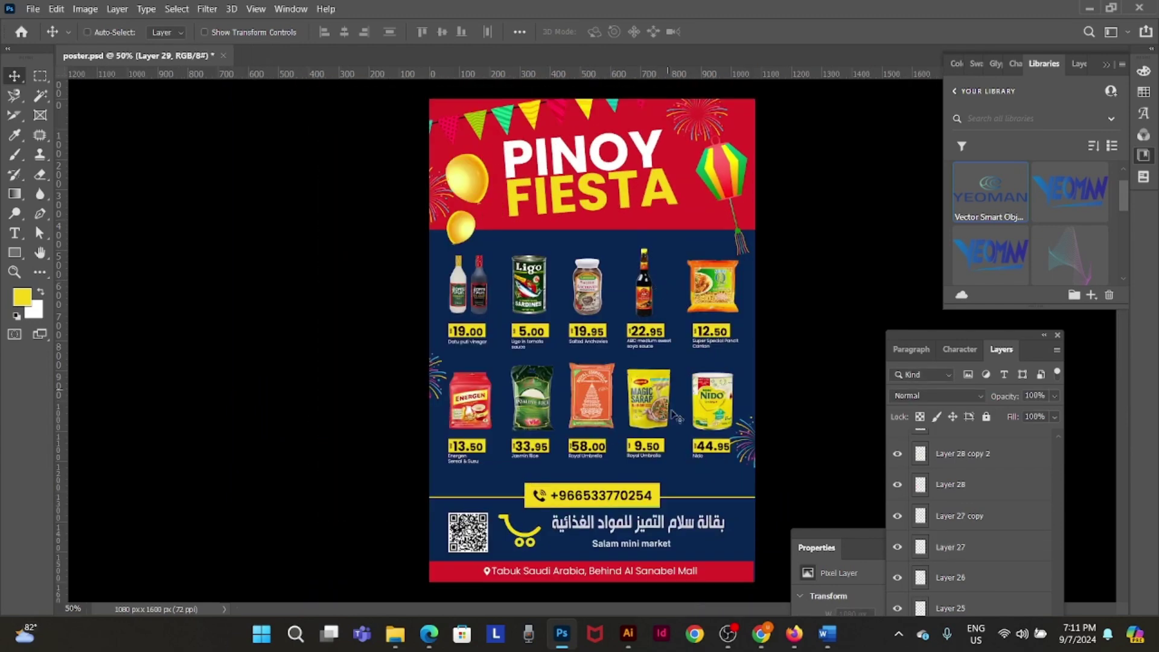
- Sample the poster's navy background and choose a brighter shade of that blue as the brush colour
key(b)
key(F6)
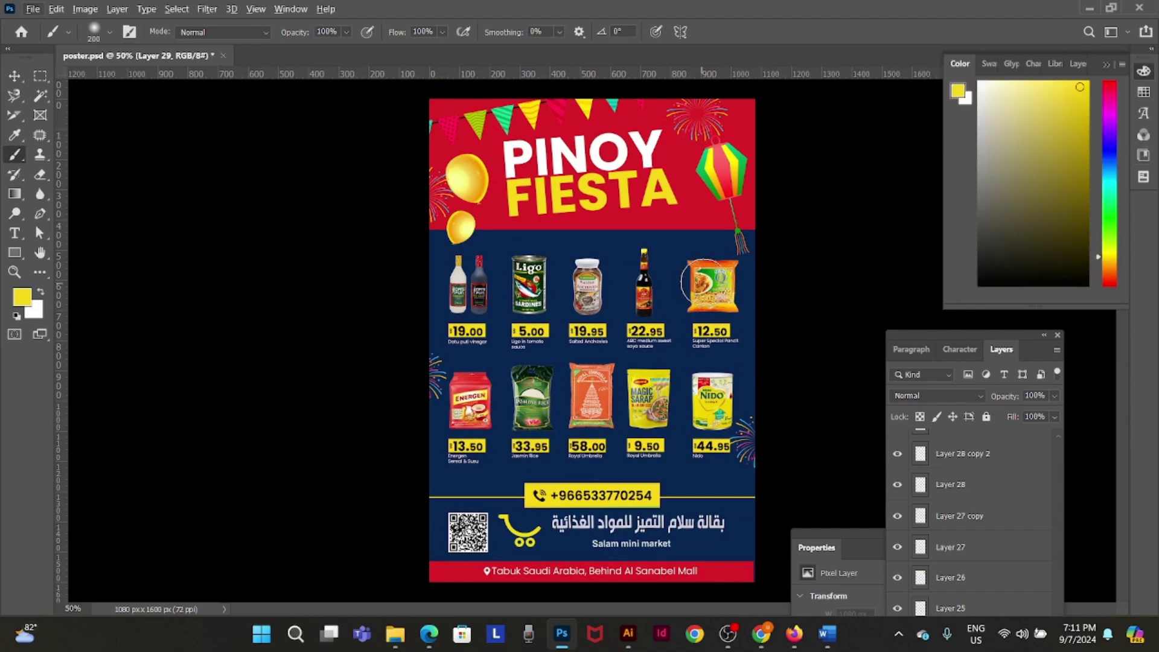
click(1109, 163)
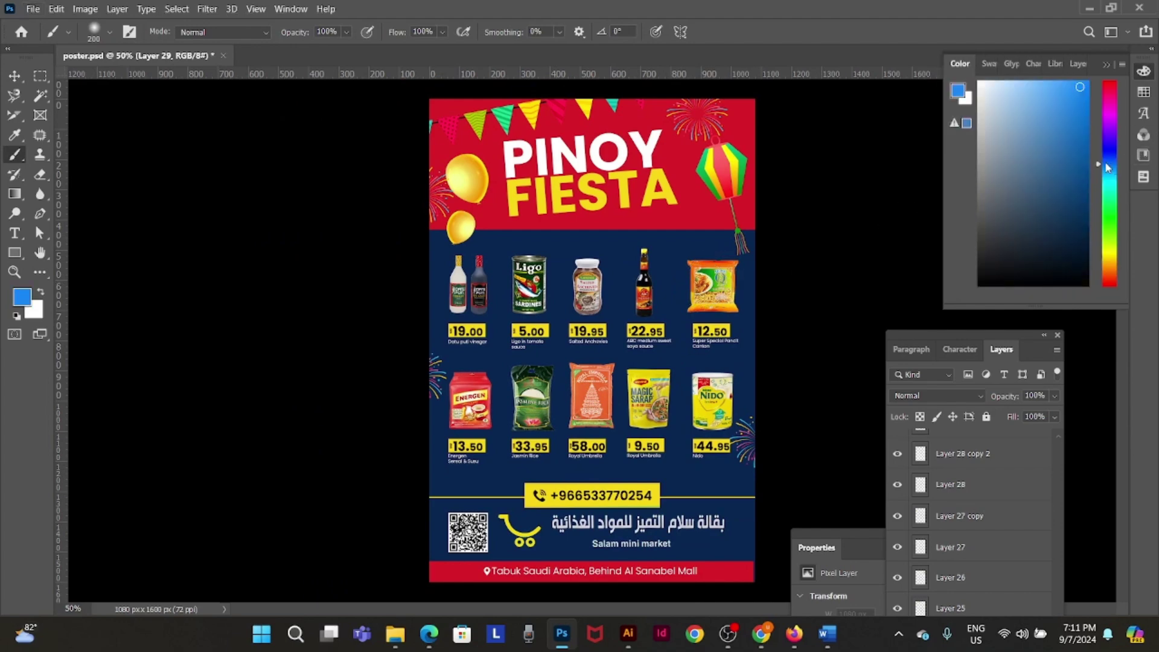
key(i)
click(676, 265)
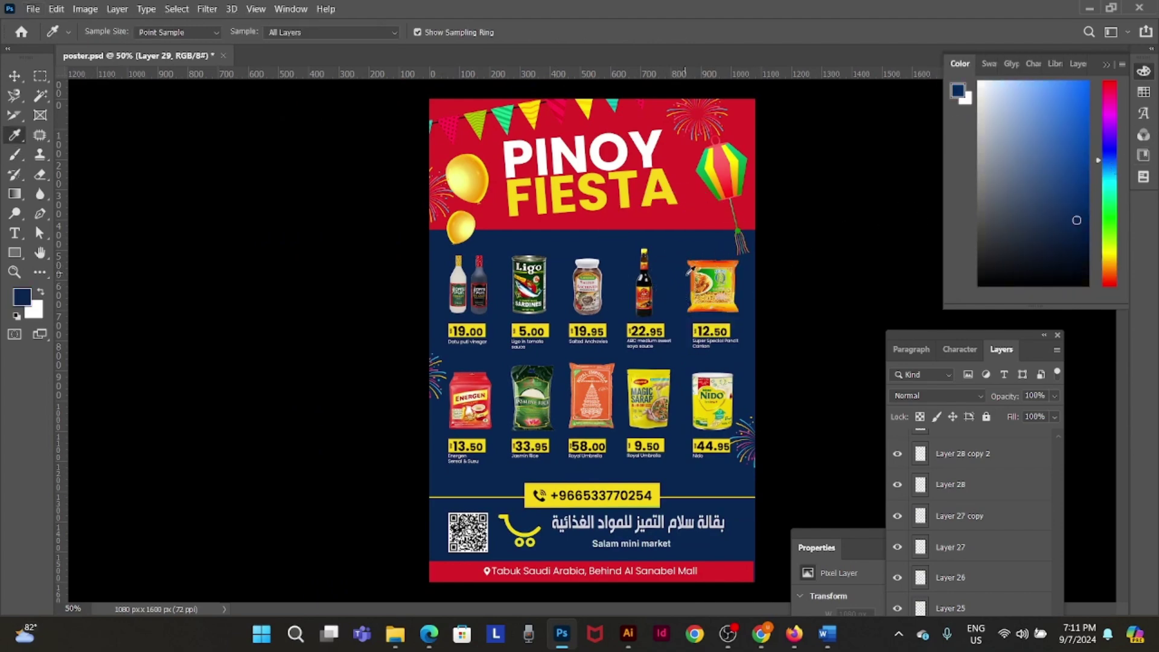
click(1083, 155)
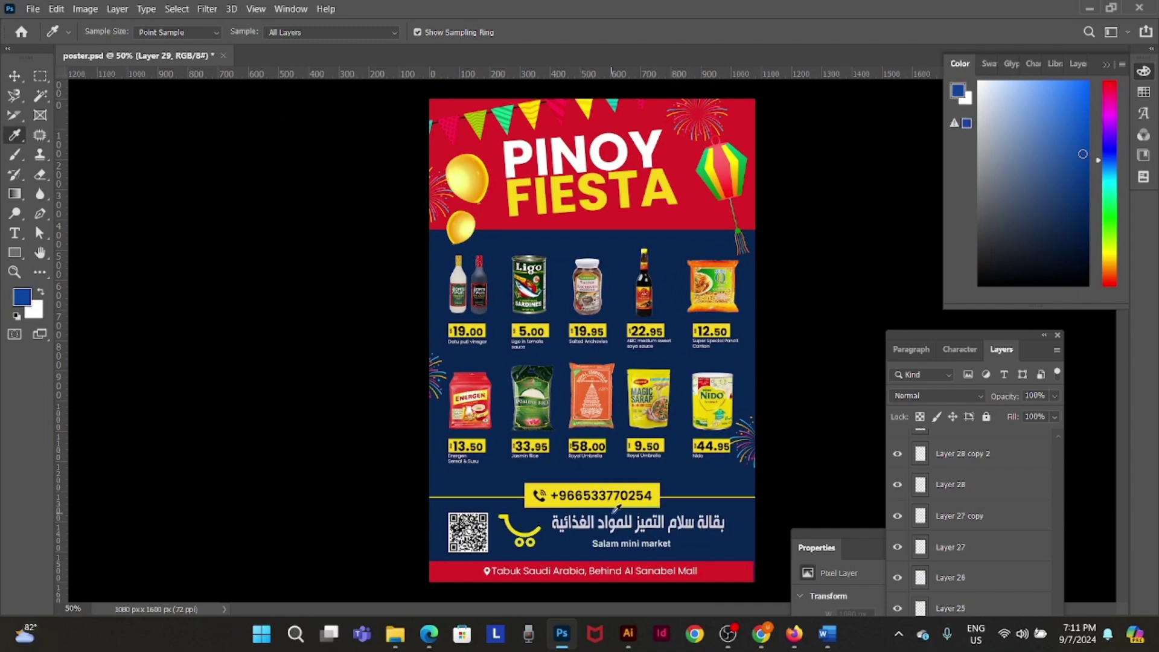
- Enlarge the soft brush to 1200 px and paint a single blue glow in the middle of the product area
key(b)
key(bracketright)
key(bracketright)
key(bracketright)
key(bracketright)
key(bracketright)
key(bracketright)
key(bracketright)
key(bracketright)
key(bracketright)
key(bracketright)
key(bracketright)
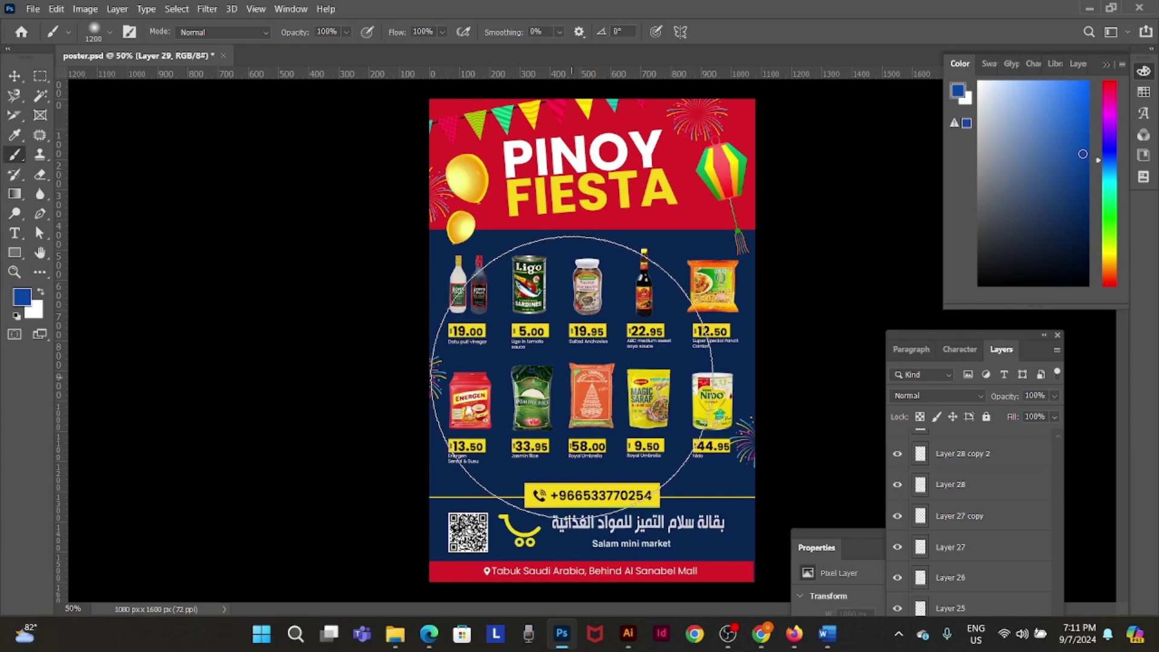
click(572, 375)
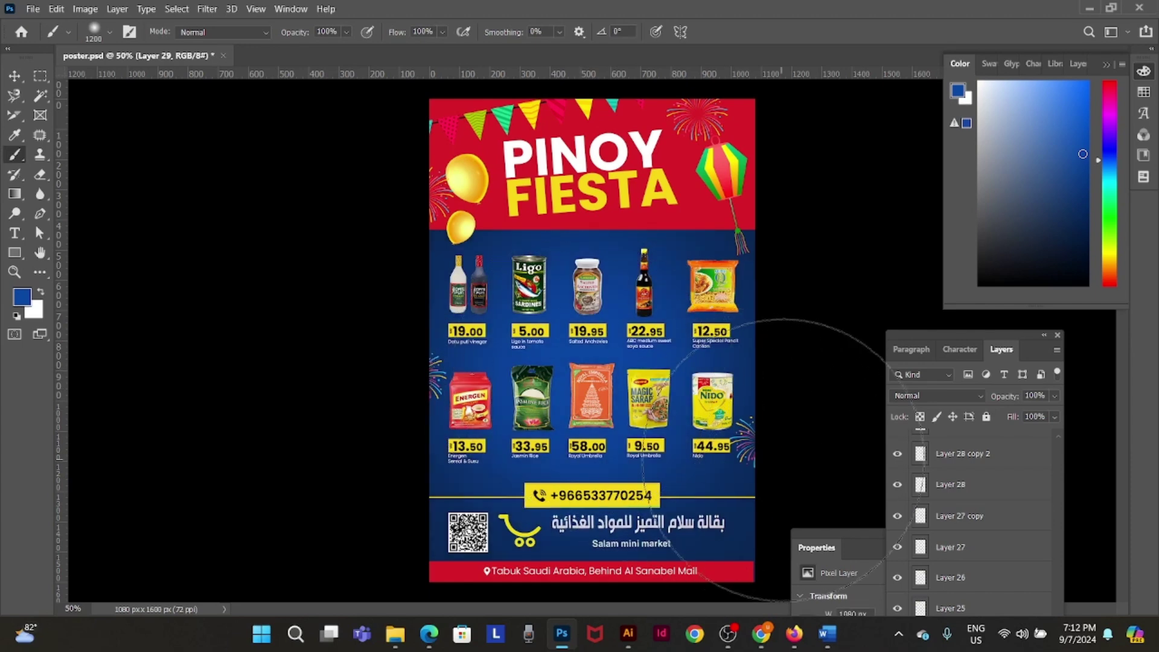
- Set the blue glow layer's blend mode to Lighter Color
key(v)
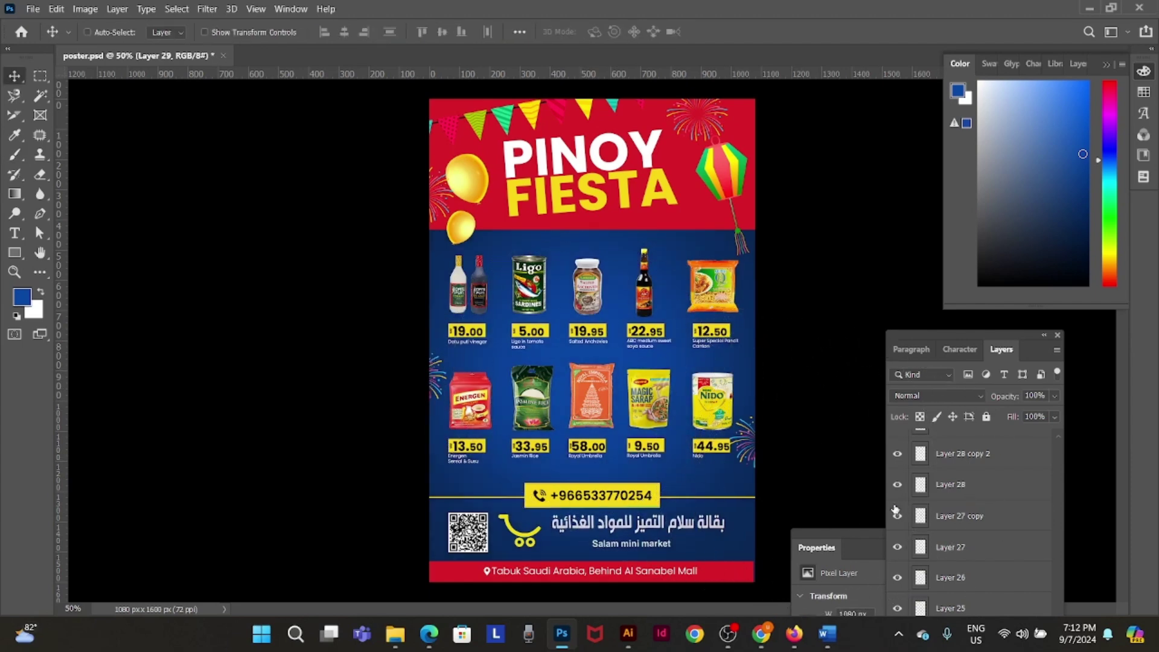
click(971, 394)
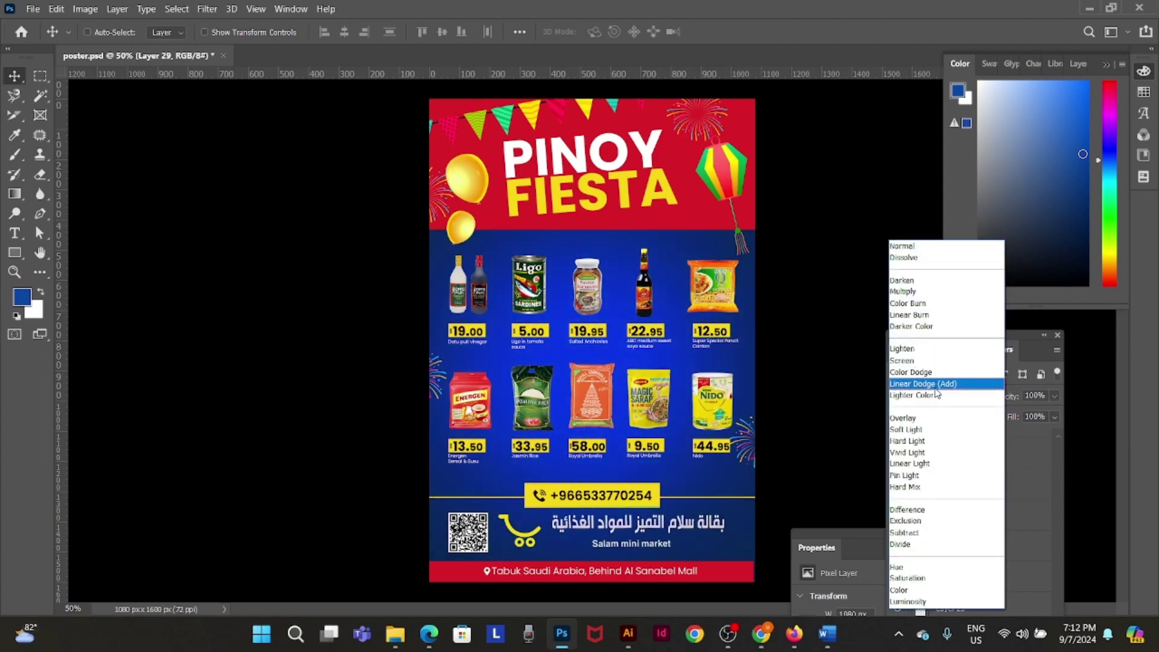
click(938, 394)
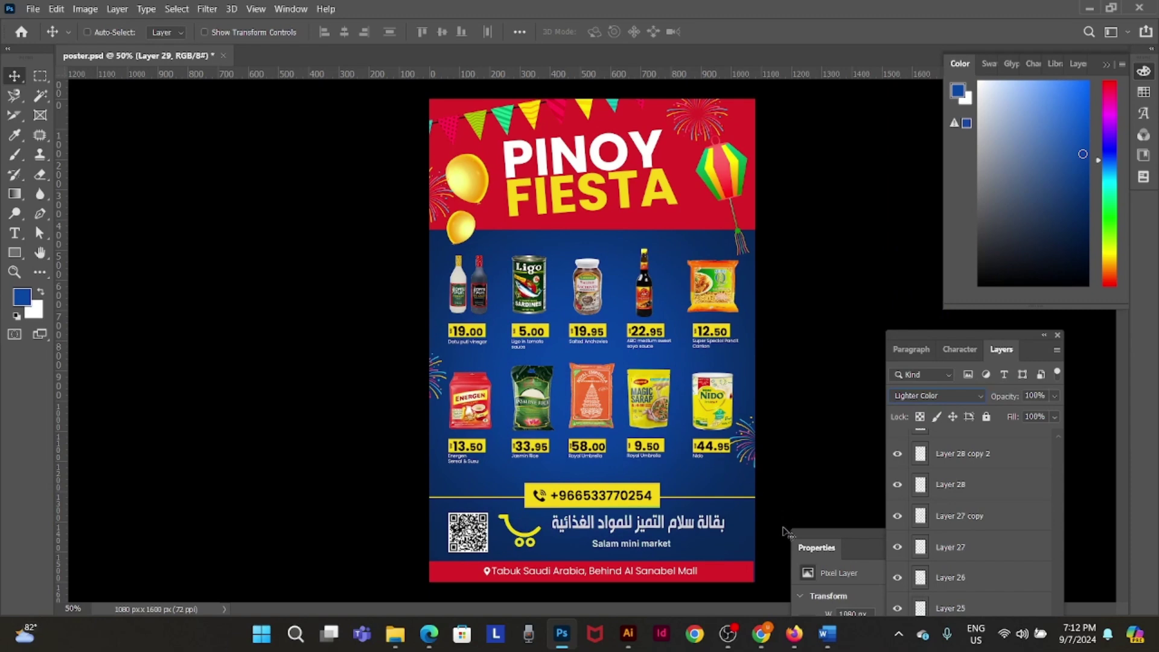
- Move the firework beside the Nido can down to the corner next to the store name and bring its layer to the front
right_click(747, 439)
click(775, 442)
drag(749, 459, 741, 503)
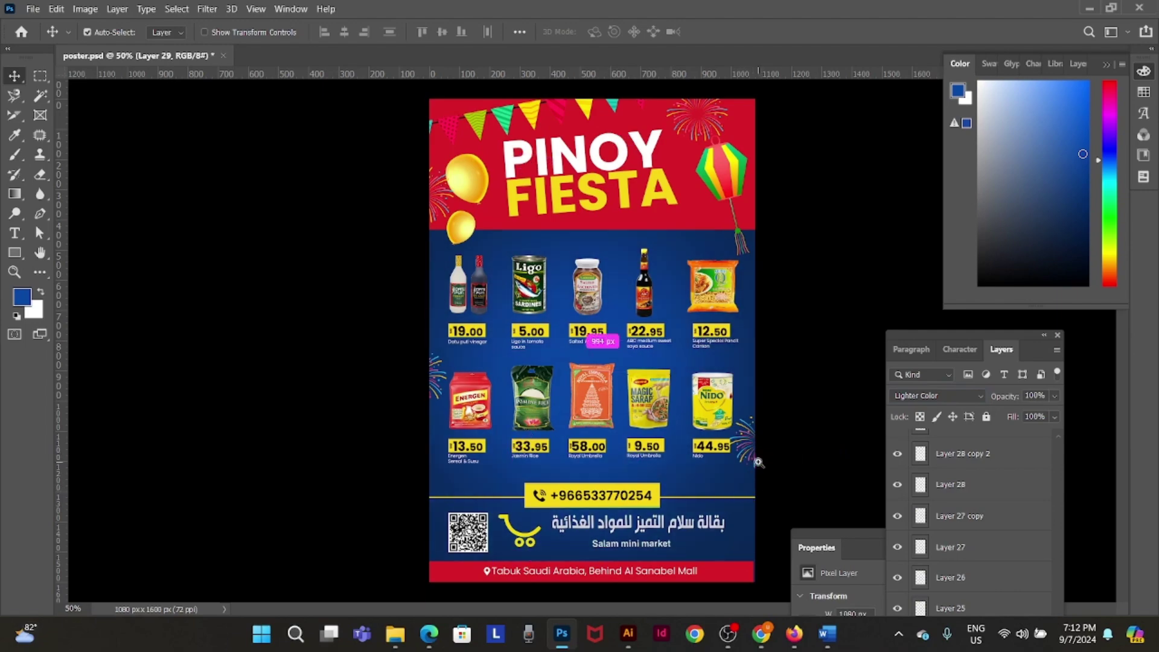
scroll(762, 468, up, 5)
right_click(760, 470)
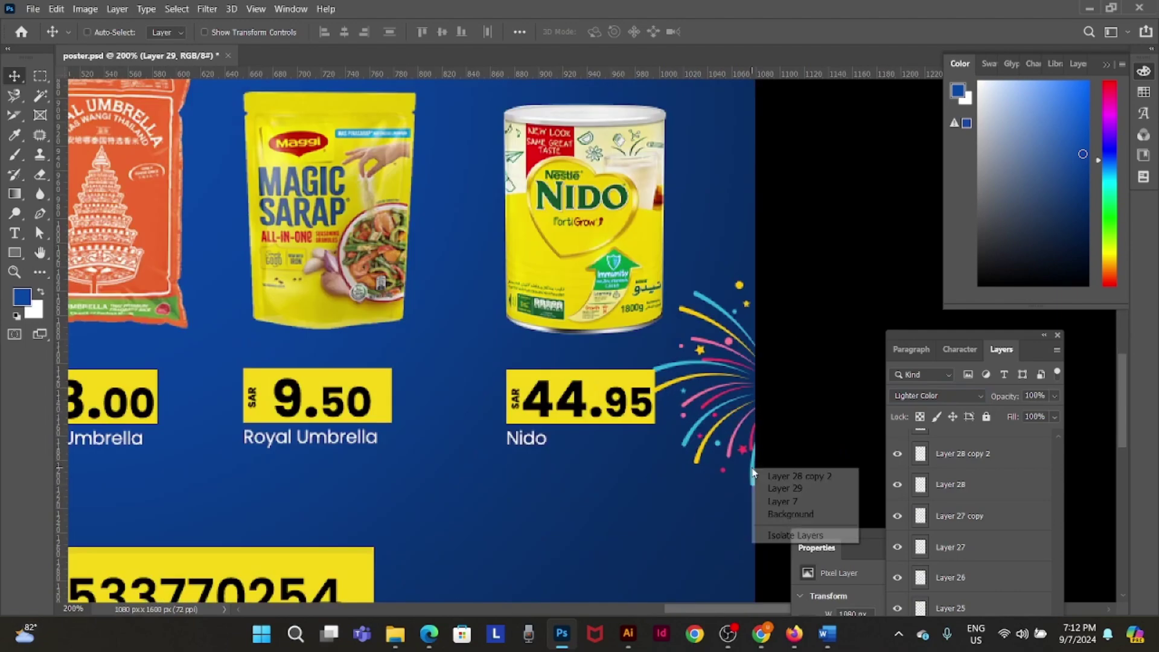
click(766, 476)
scroll(768, 462, down, 3)
drag(751, 461, 697, 406)
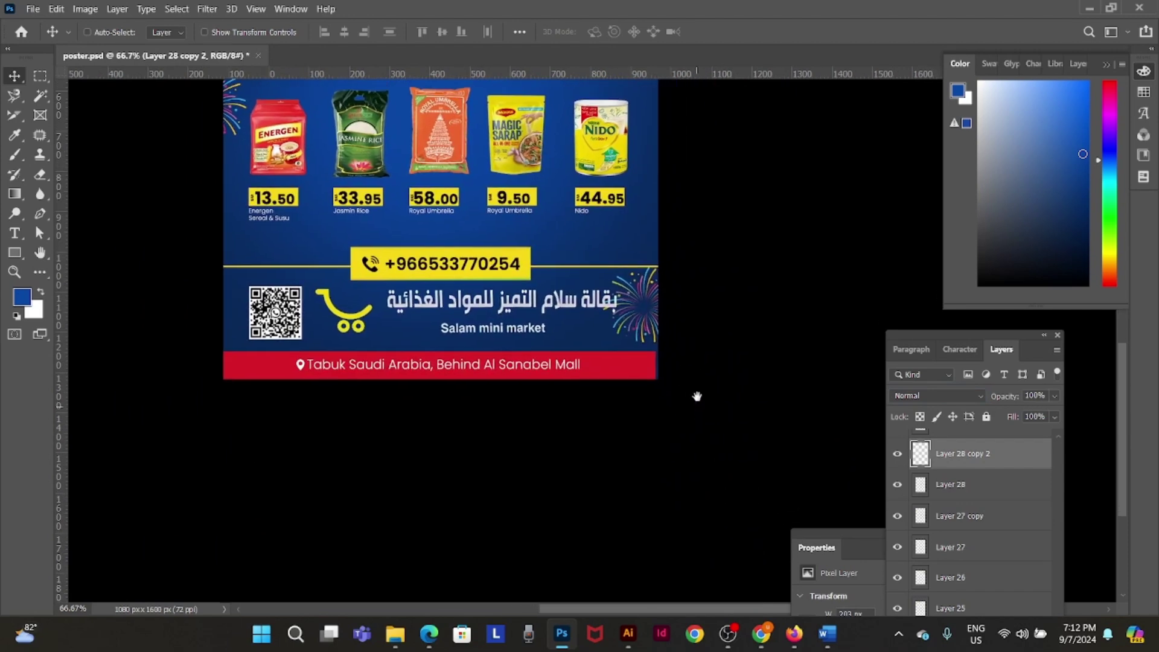
drag(655, 328, 741, 548)
key(ctrl+shift+])
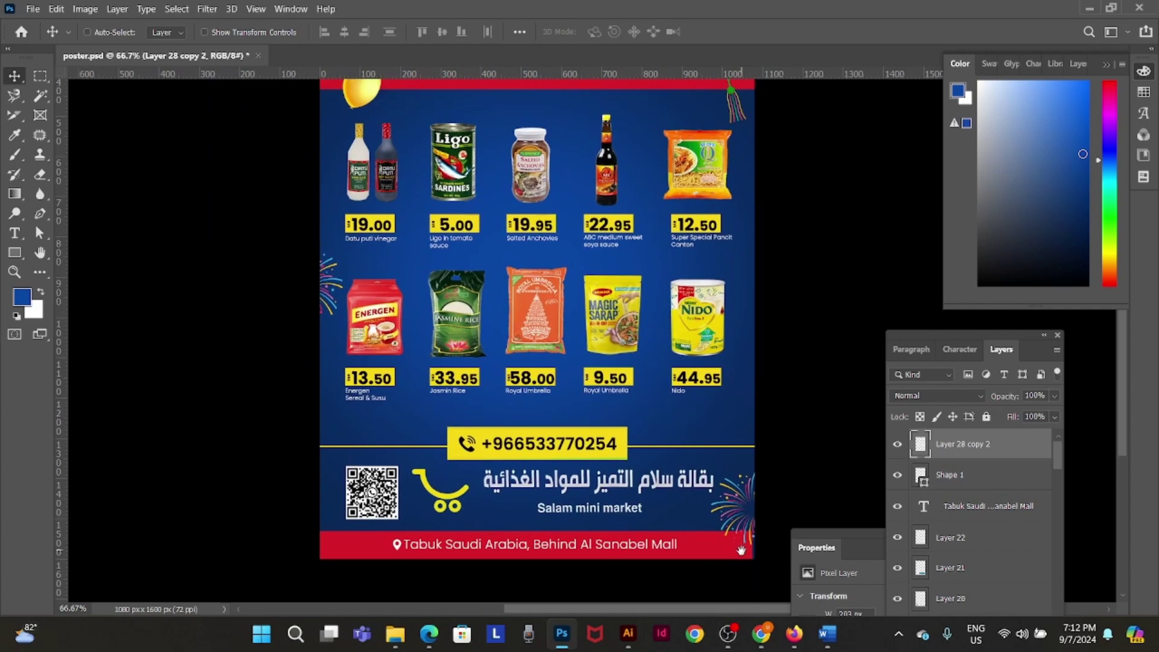
- Save the changes to poster.psd
drag(645, 366, 614, 489)
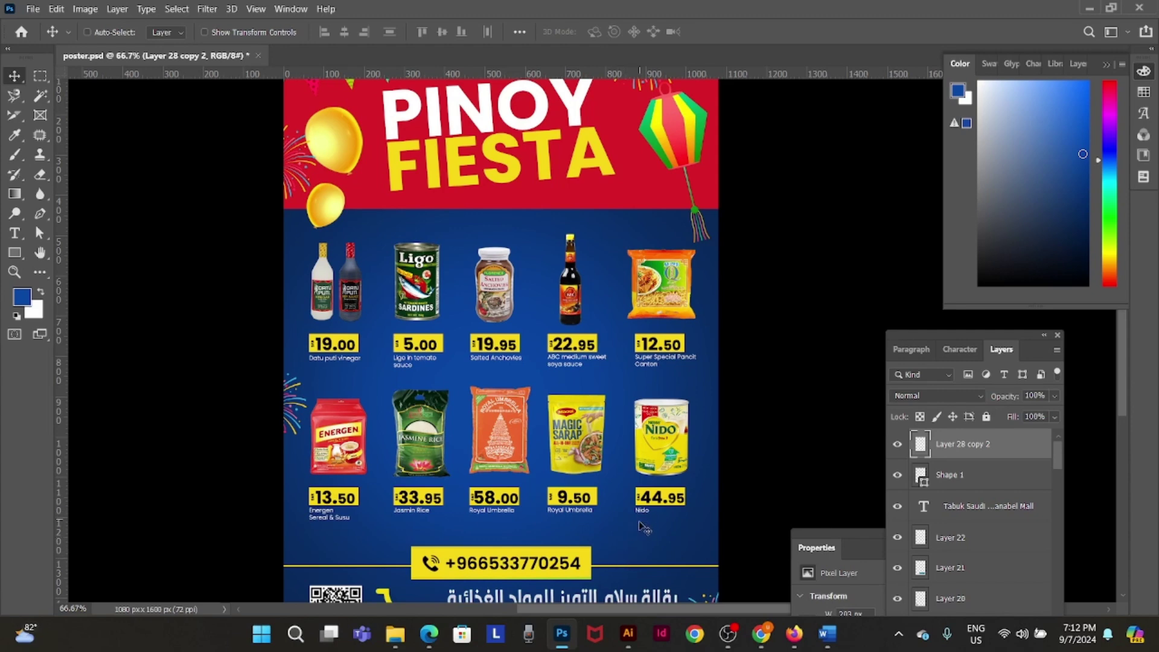
key(ctrl+s)
- Shift the hue of the blue glow layer to -6 with Hue/Saturation
right_click(524, 384)
click(545, 391)
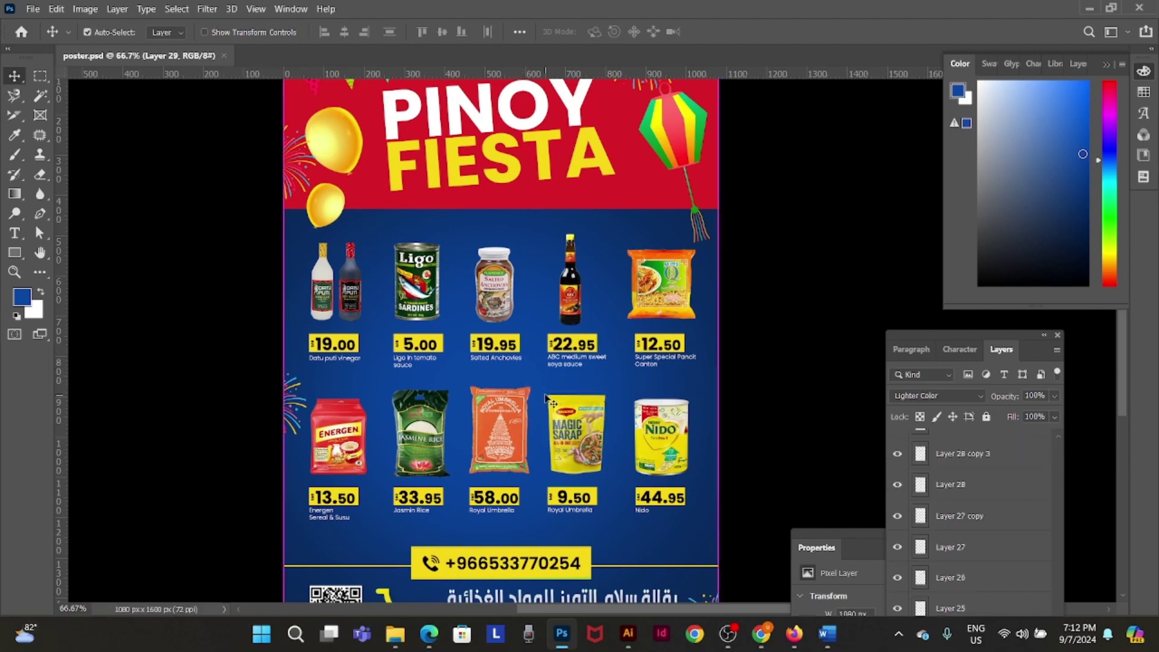
key(ctrl+u)
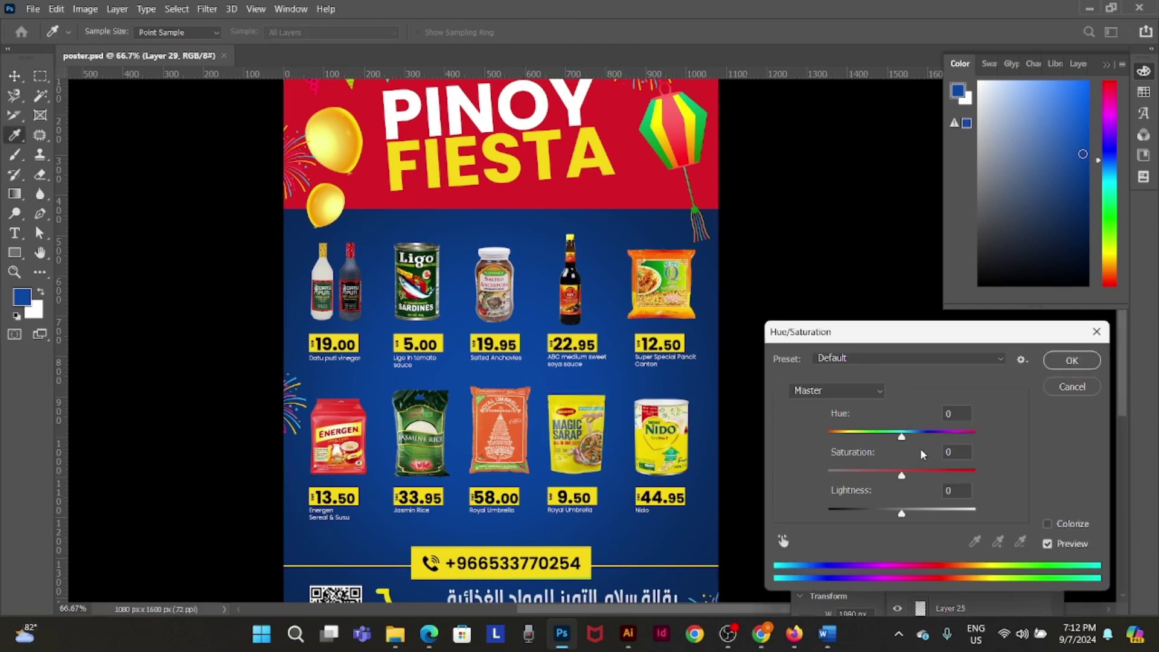
mouse_move(903, 439)
mouse_down()
mouse_move(945, 438)
mouse_move(869, 437)
mouse_move(897, 434)
mouse_up()
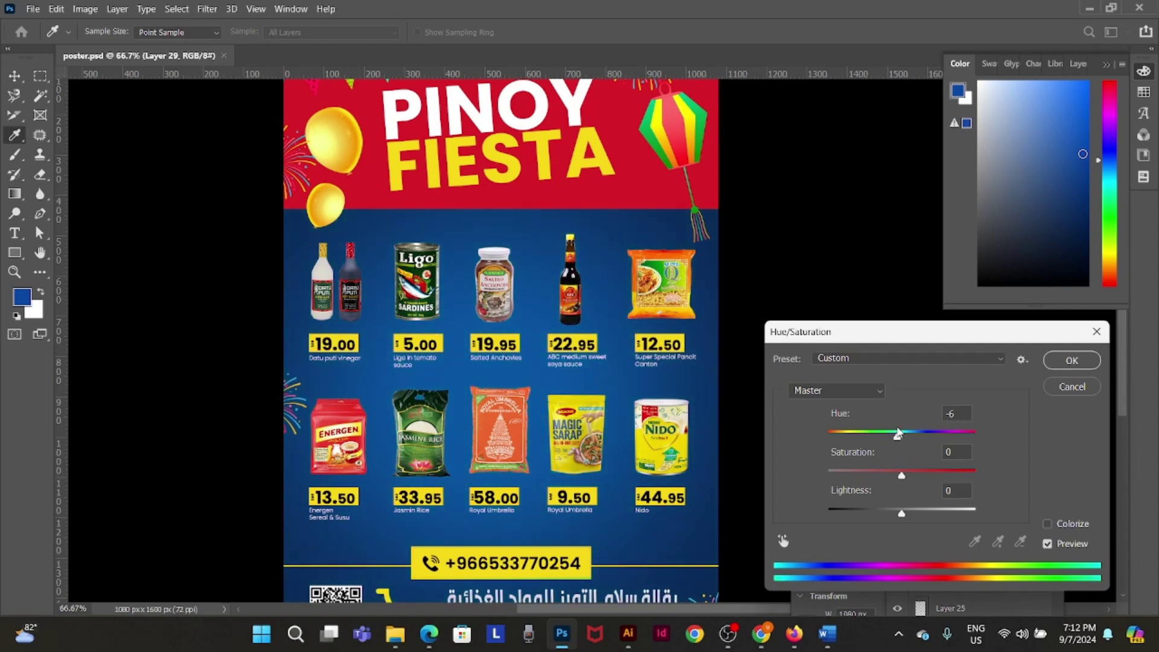
key(Return)
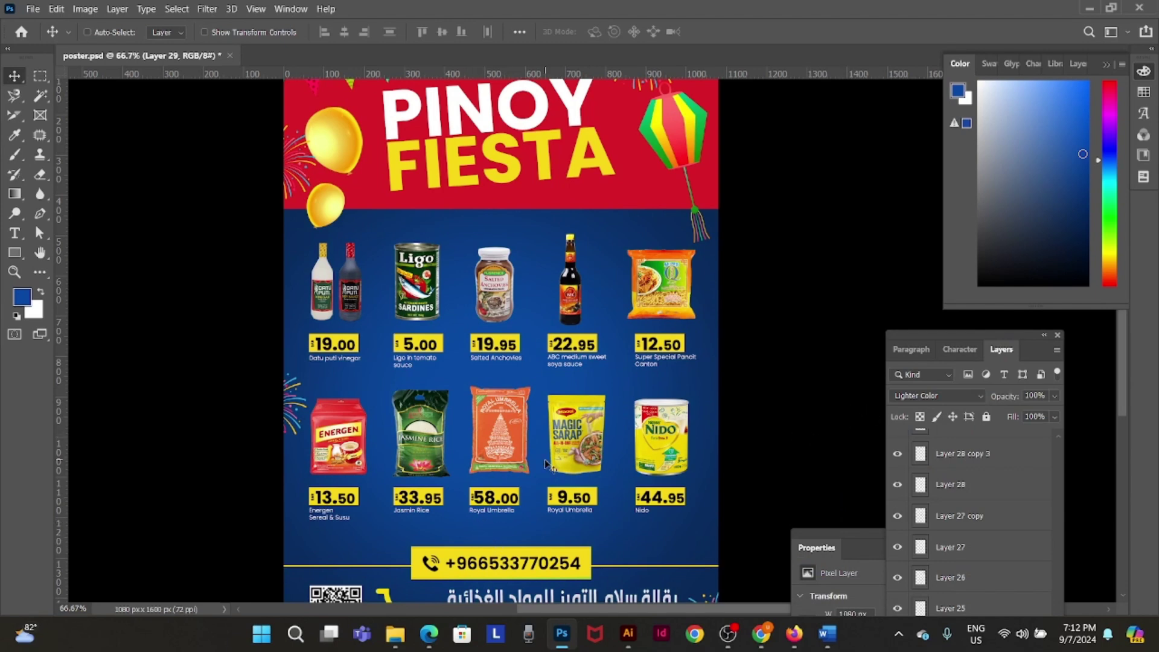
- Create a thin white horizontal divider about 970 px wide on a new layer between the two product rows
key(m)
drag(308, 376, 698, 376)
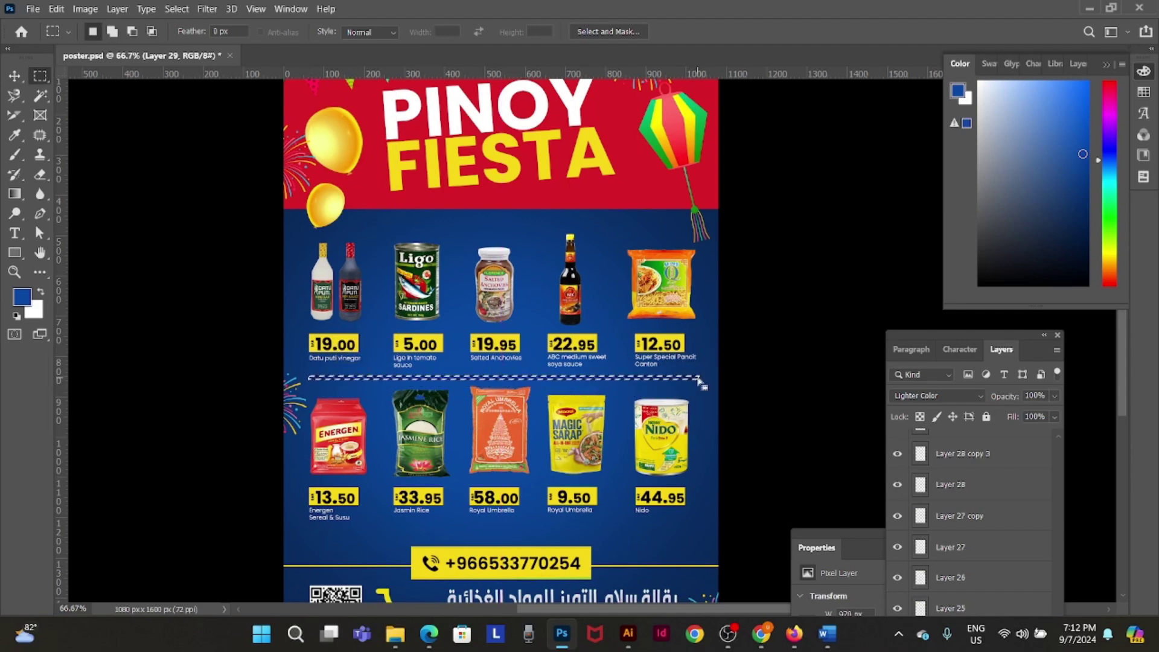
key(ctrl+shift+n)
key(Return)
key(i)
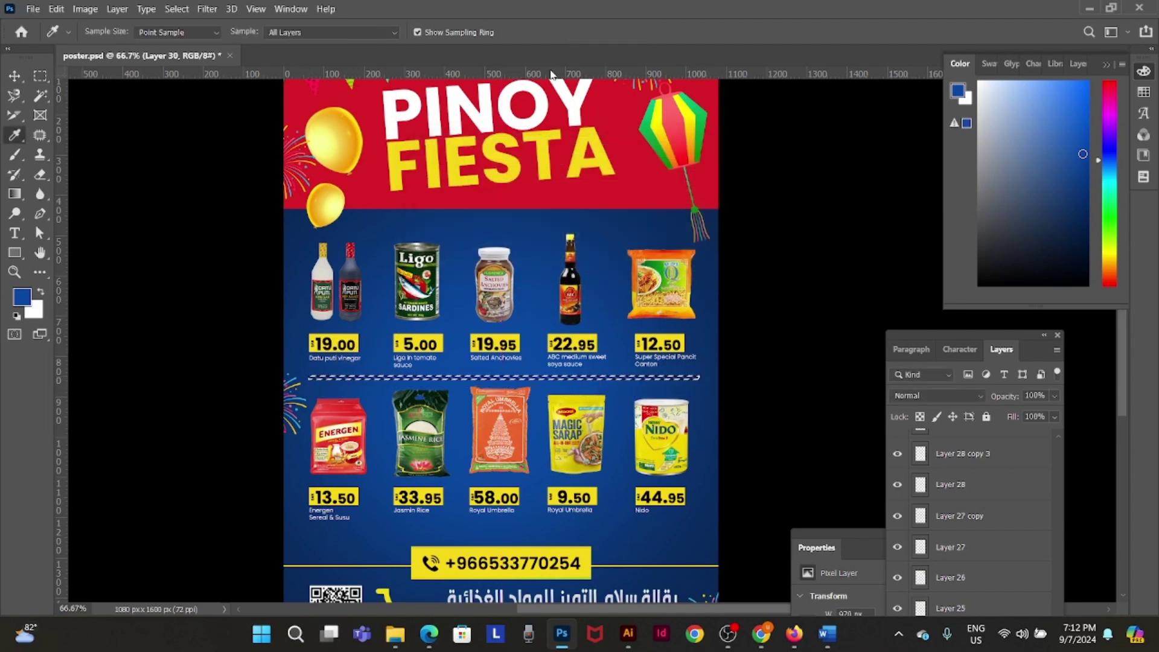
click(485, 123)
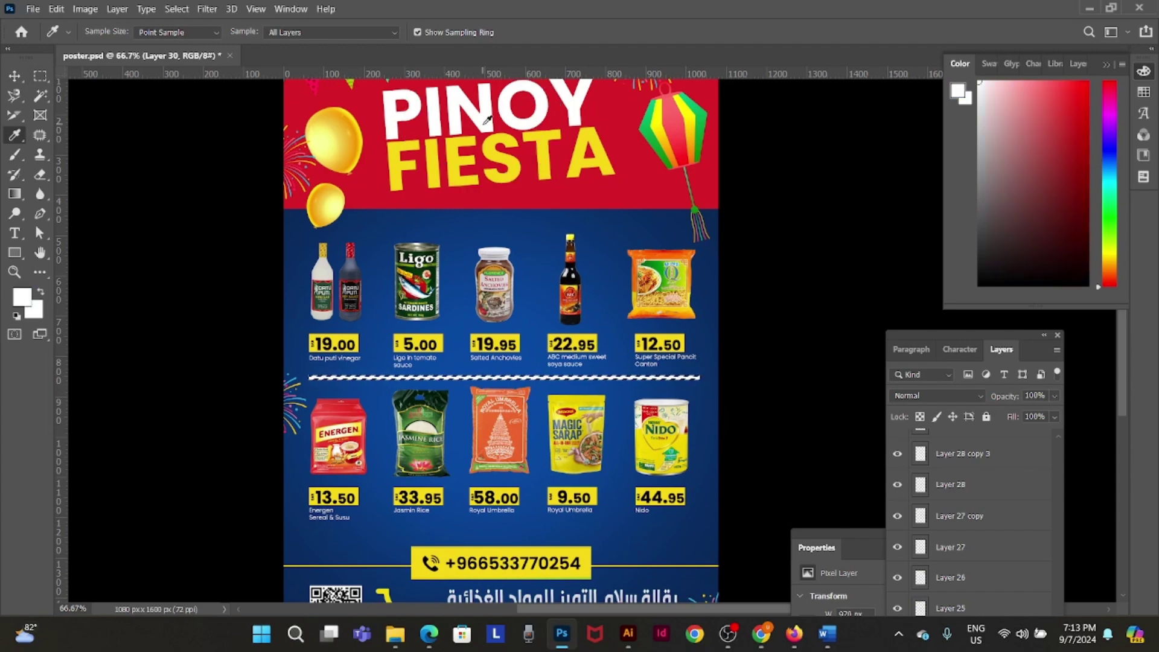
key(m)
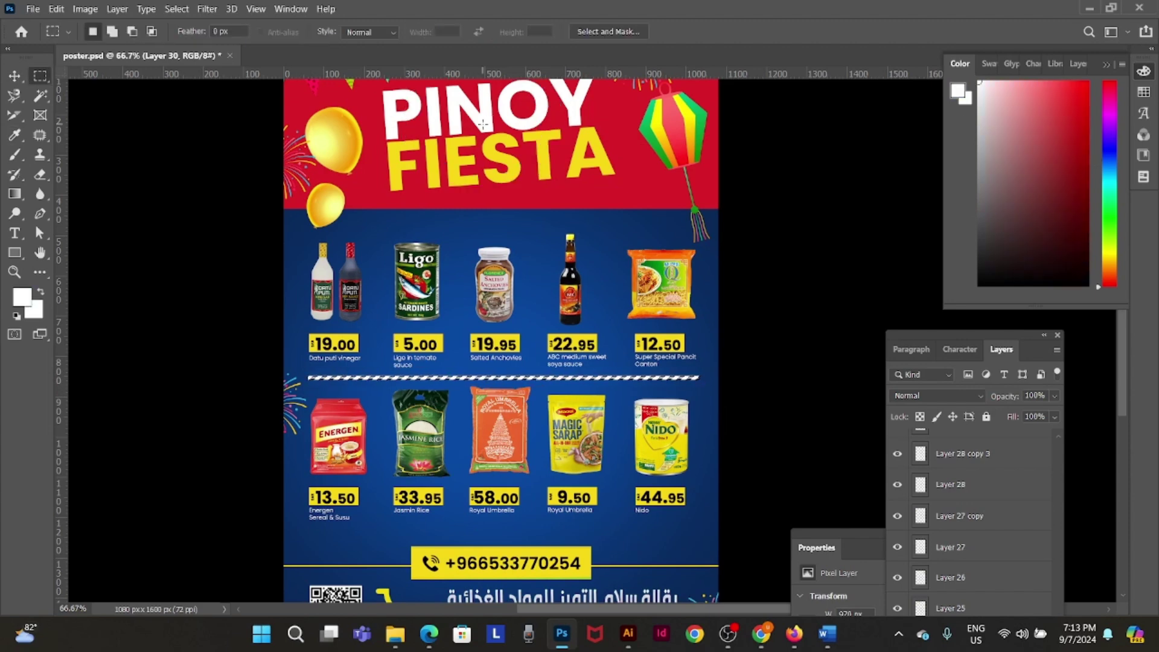
key(ctrl+d)
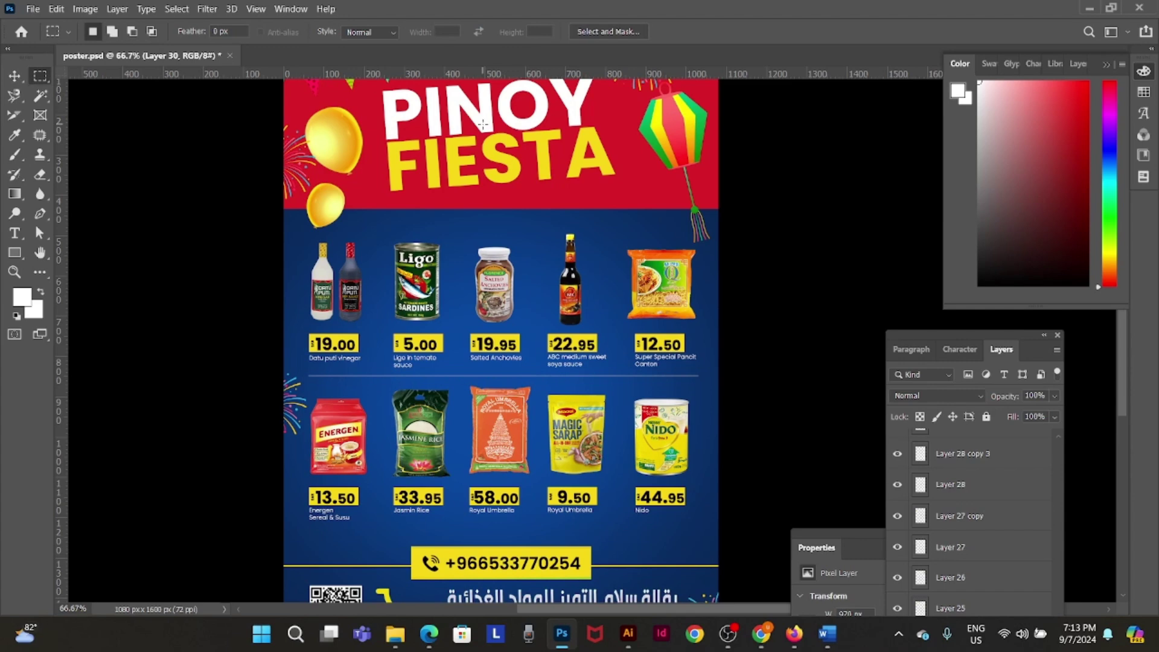
- Copy the first-column section of the divider line to a new layer and rotate it 90° clockwise
drag(302, 352, 393, 396)
key(ctrl+j)
key(ctrl+t)
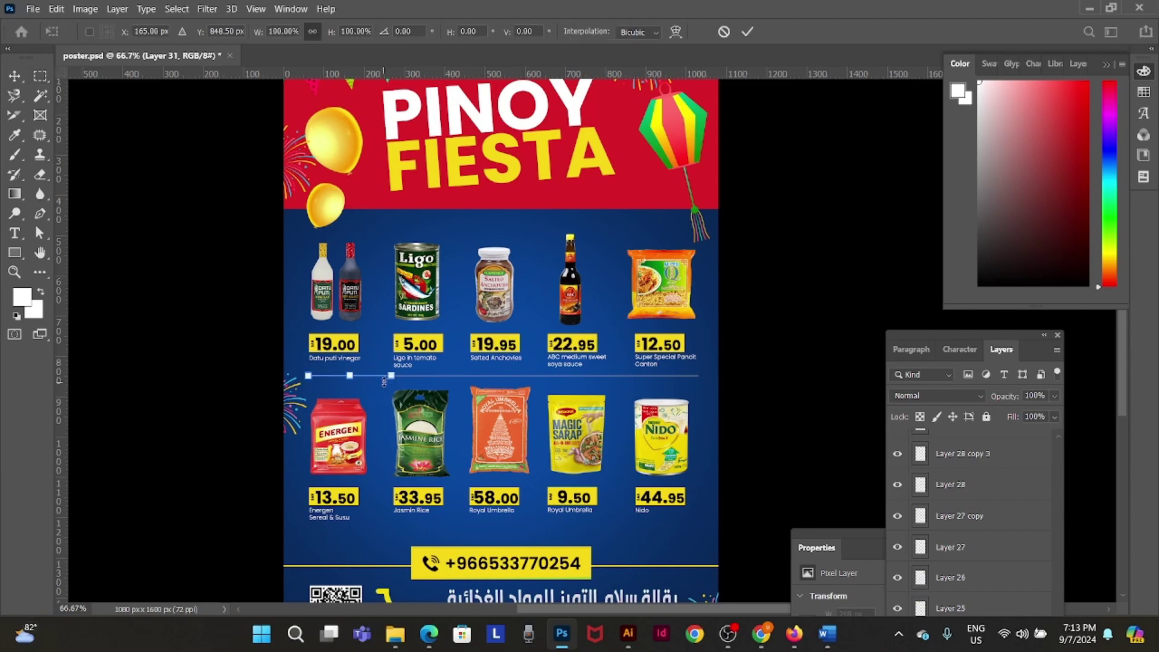
right_click(383, 374)
click(422, 319)
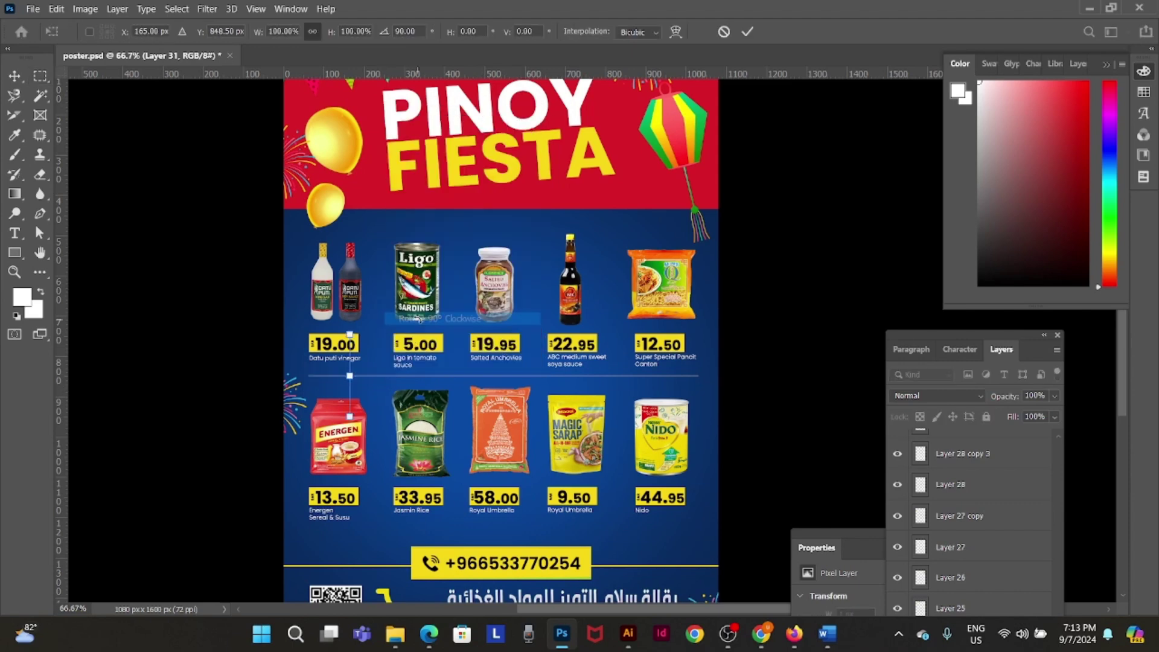
key(Return)
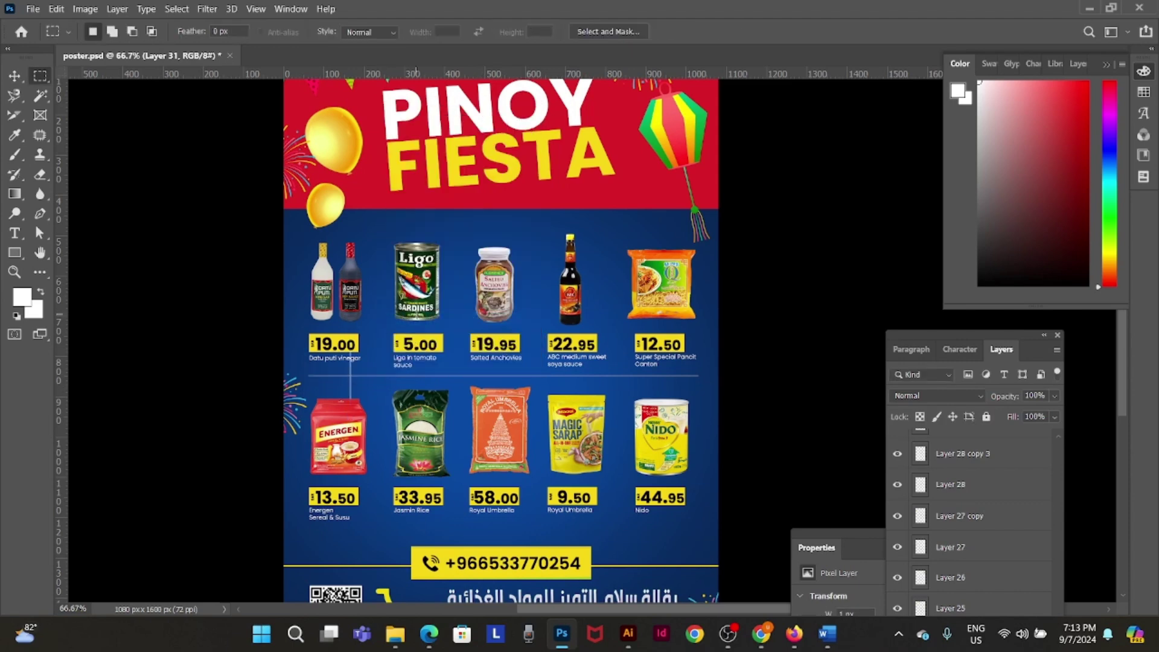
- Move the vertical line between the first and second product columns and scale it to about 253.5% so it reaches the red header
key(v)
drag(389, 318, 417, 318)
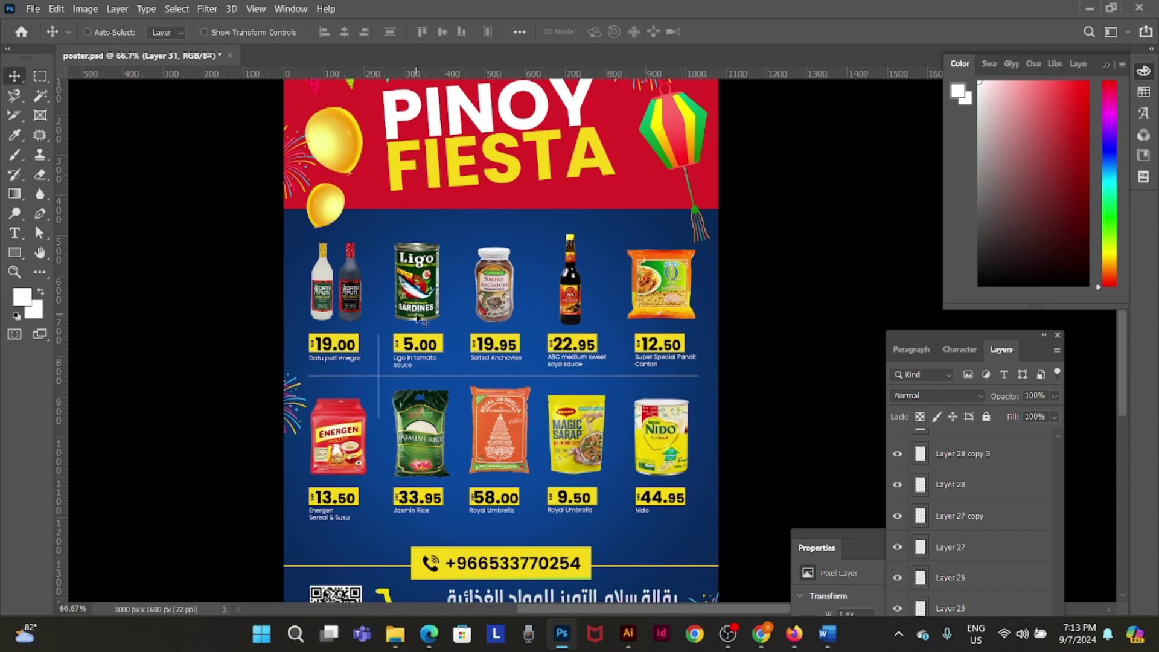
key(Left)
key(Left)
key(ctrl+t)
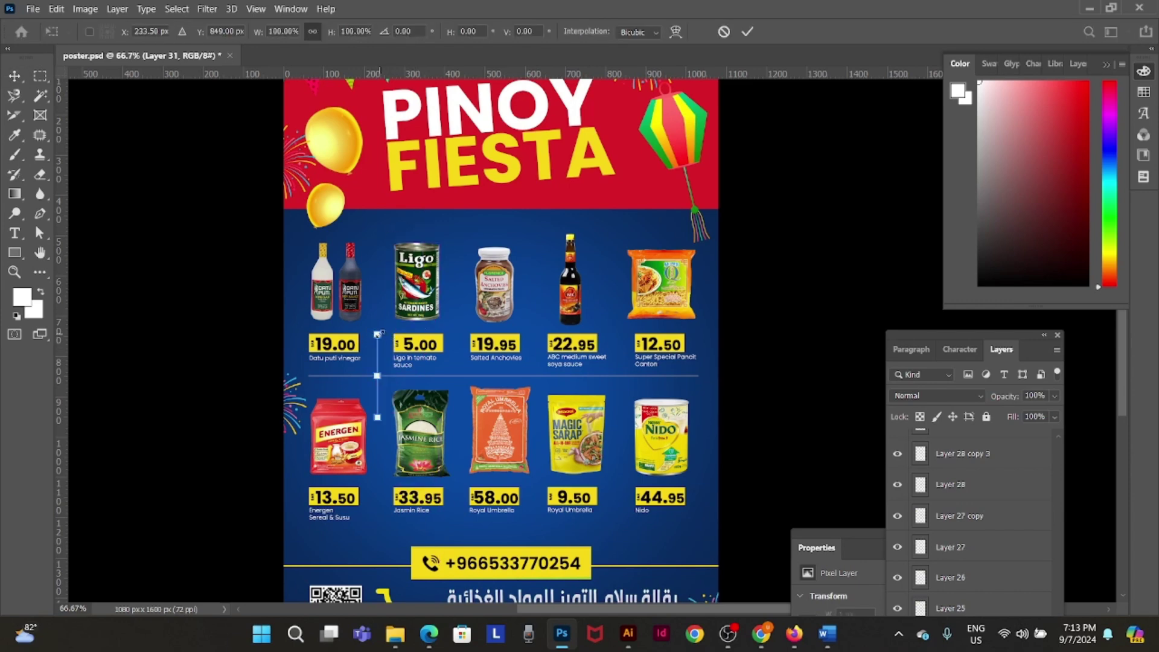
drag(378, 332, 373, 203)
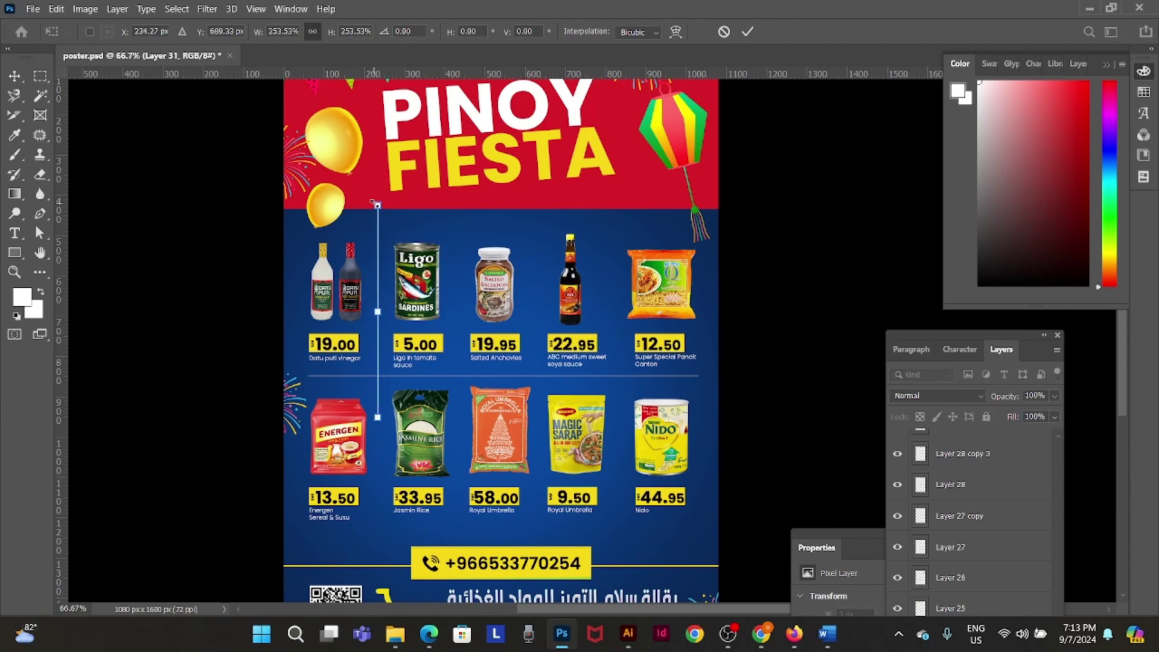
key(Return)
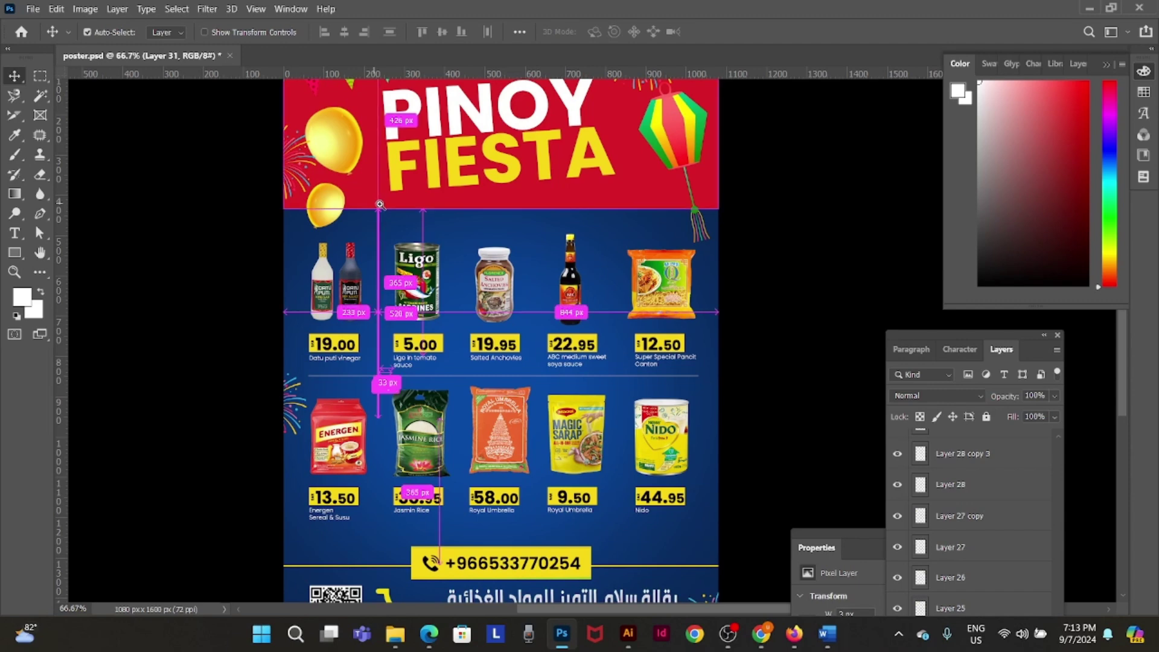
- Trim the excess thickness off the vertical divider line so it is 1 px wide
scroll(375, 208, up, 1)
key(m)
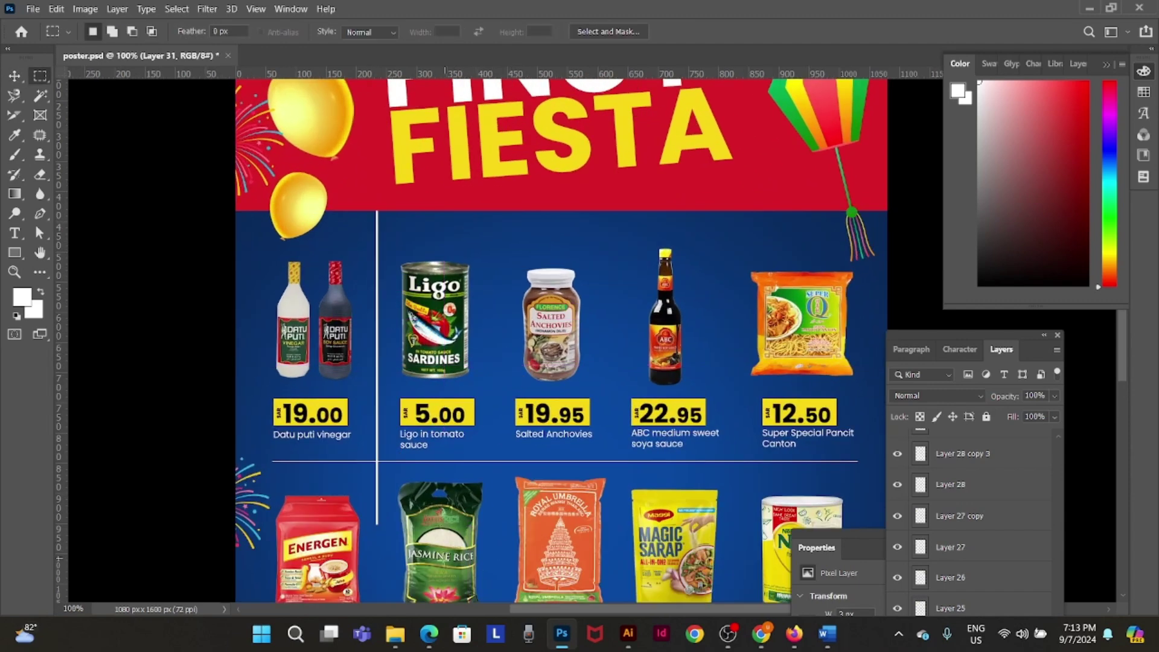
drag(428, 572, 375, 139)
key(Right)
key(Right)
key(Right)
key(Right)
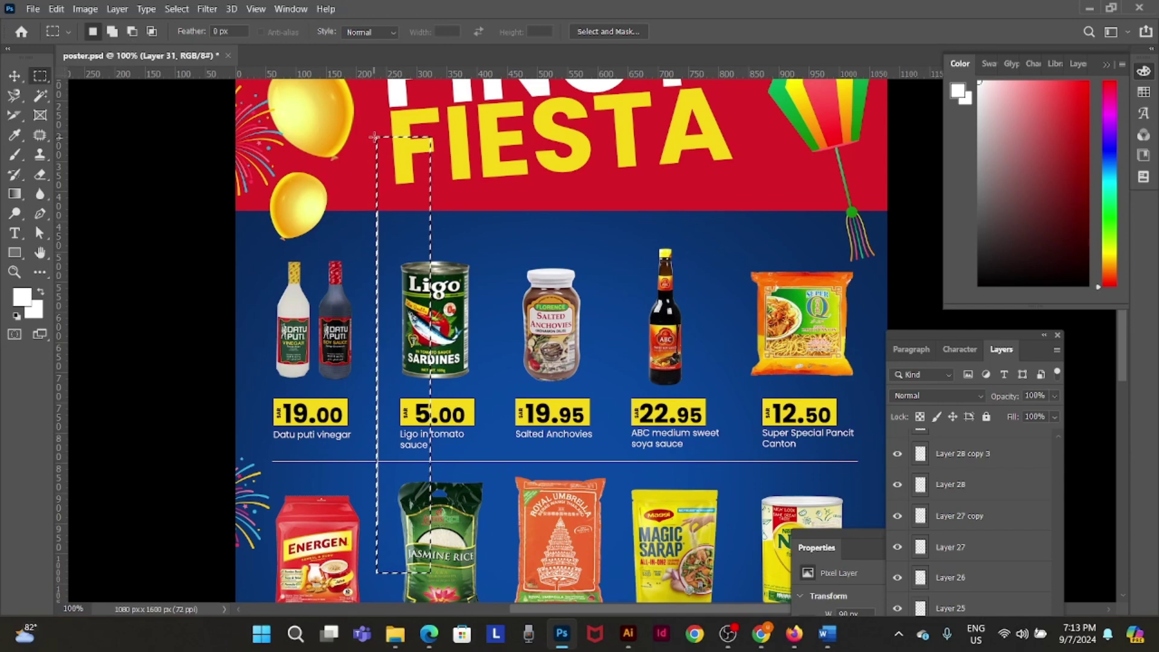
key(Right)
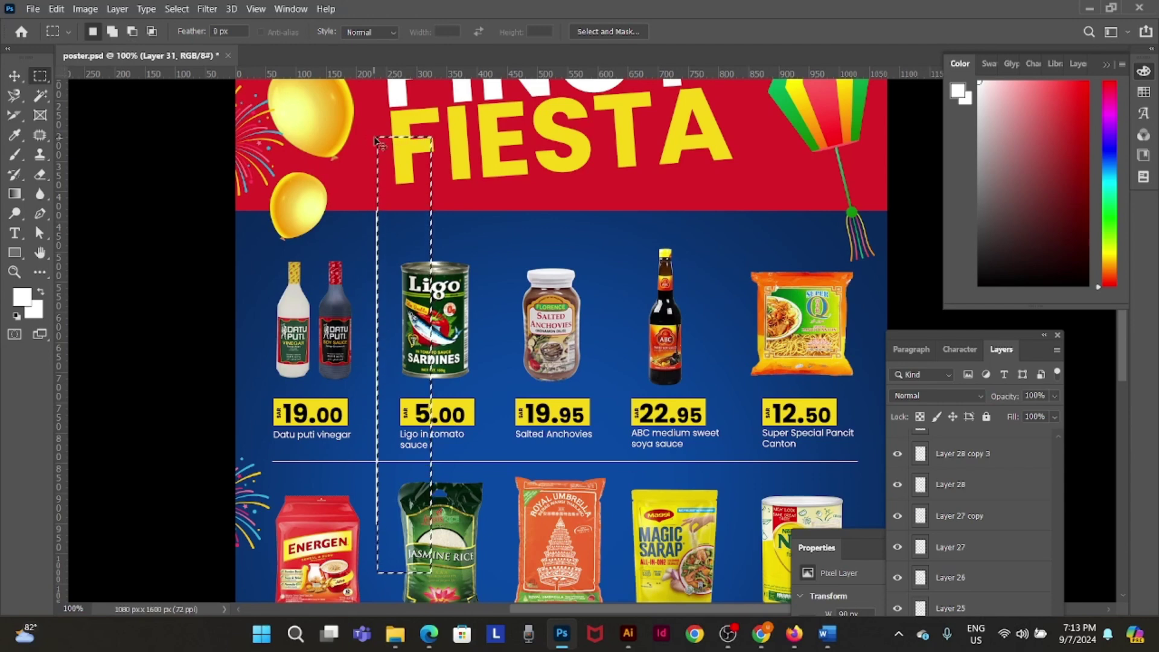
key(ctrl+d)
key(v)
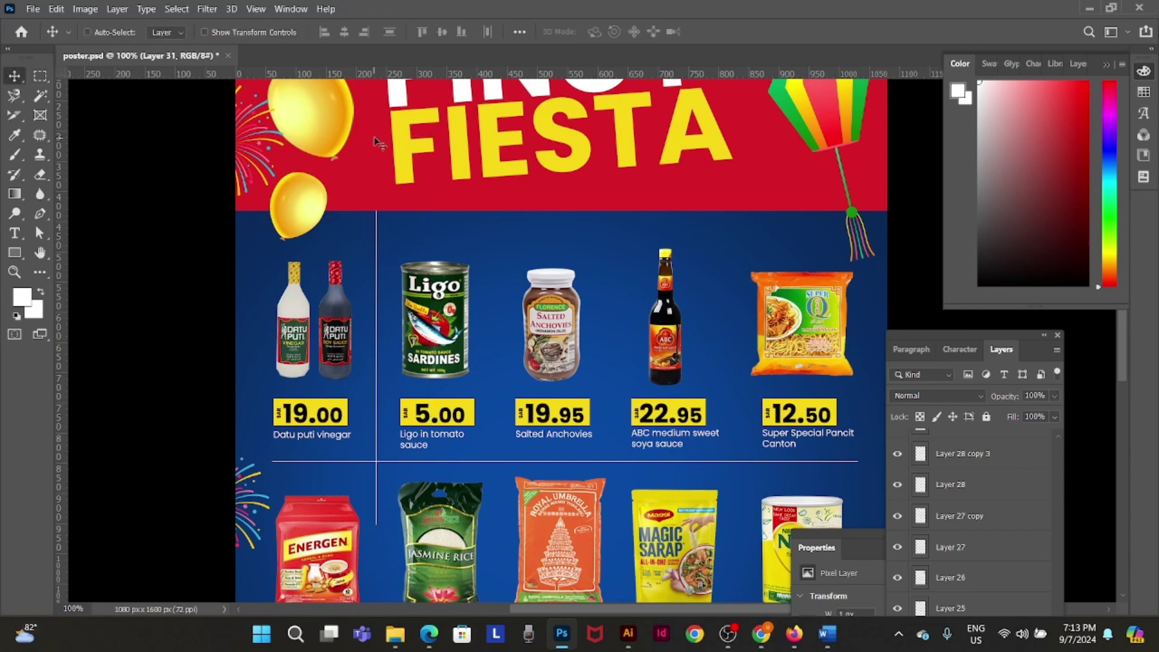
key(ctrl+minus)
key(ctrl+minus)
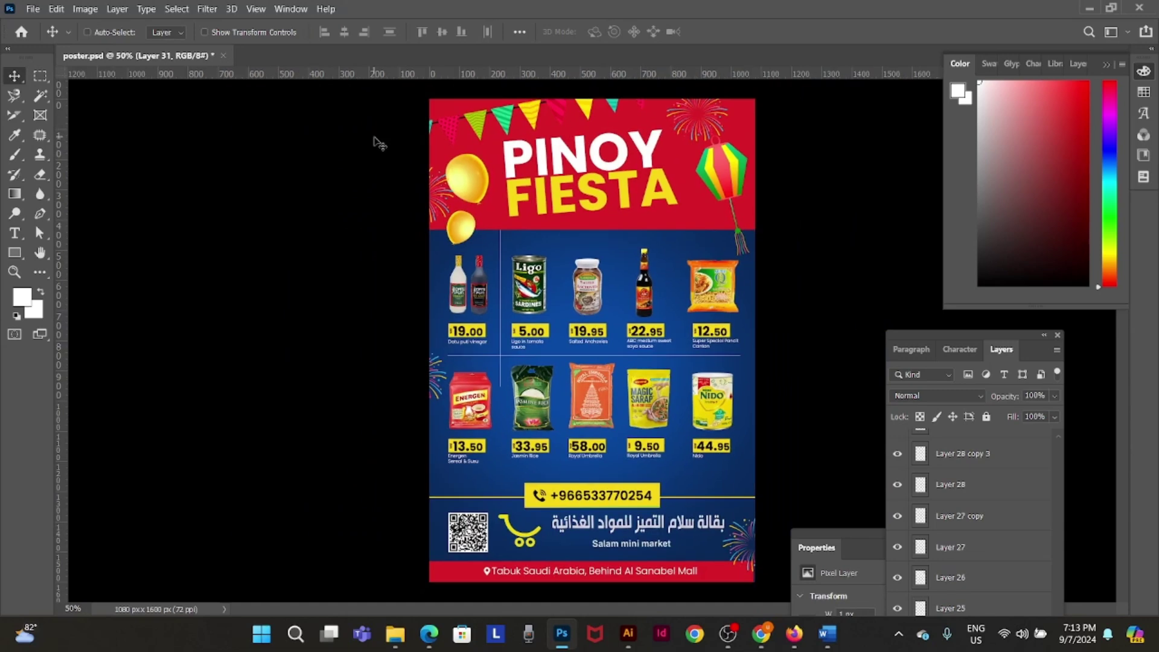